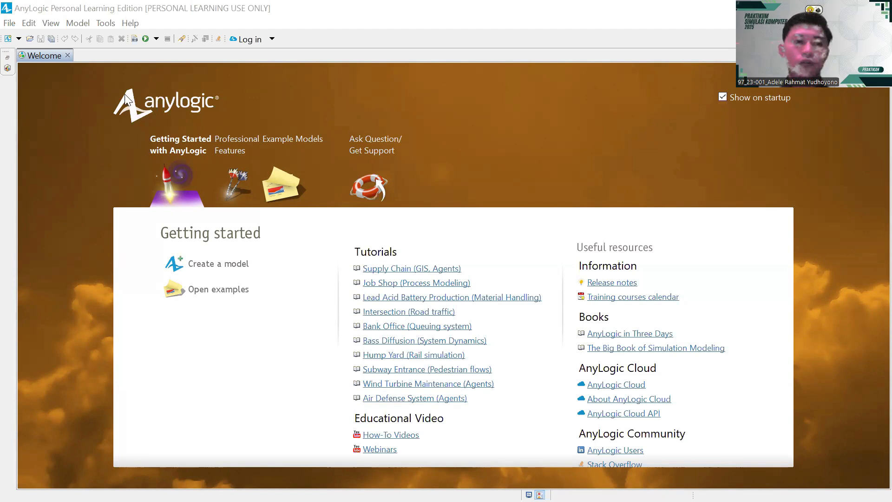
# - Start a new model and name it Tugas_Besar_Kel_97
pyautogui.click(18, 39)
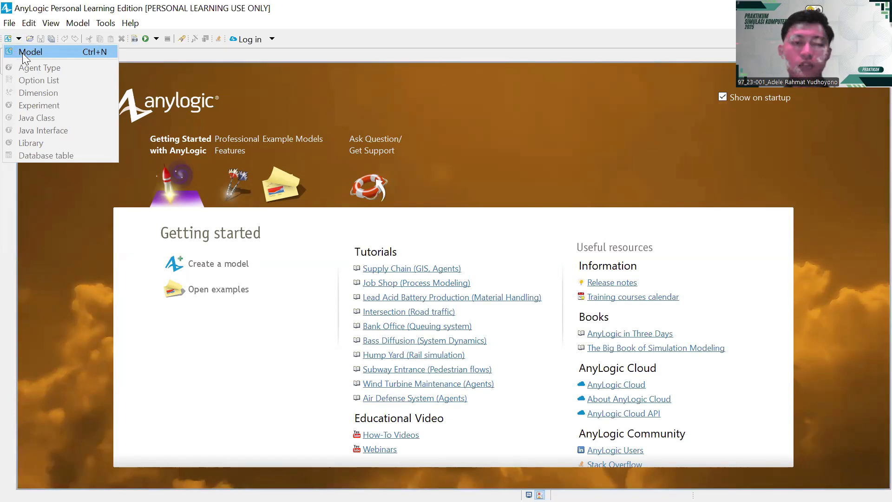
pyautogui.click(23, 53)
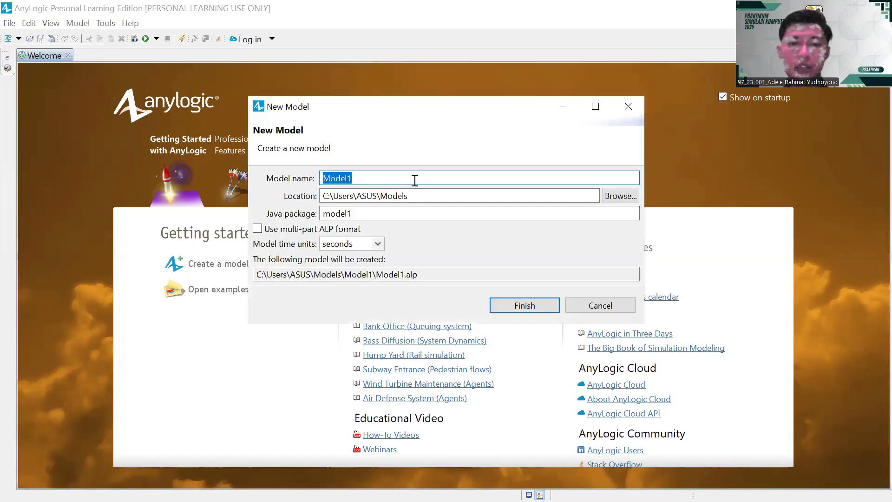
pyautogui.click(415, 180)
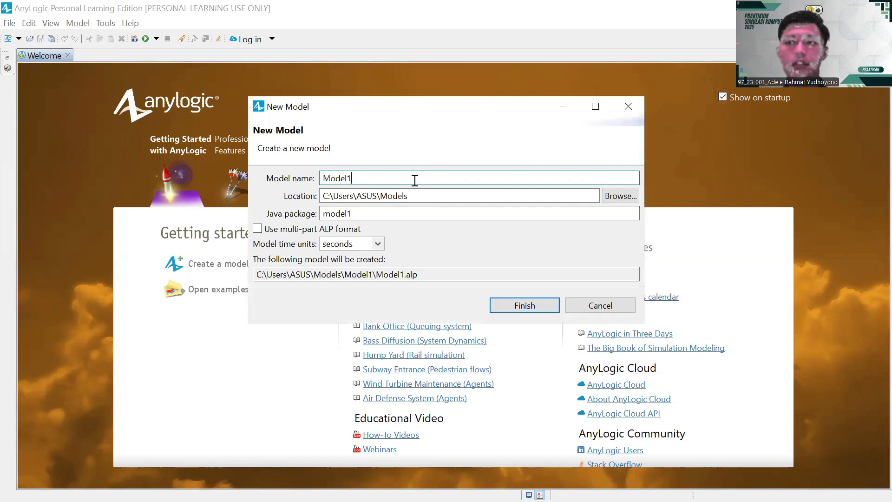
pyautogui.press('BackSpace')
pyautogui.press('BackSpace')
pyautogui.press('BackSpace')
pyautogui.press('BackSpace')
pyautogui.press('BackSpace')
pyautogui.press('BackSpace')
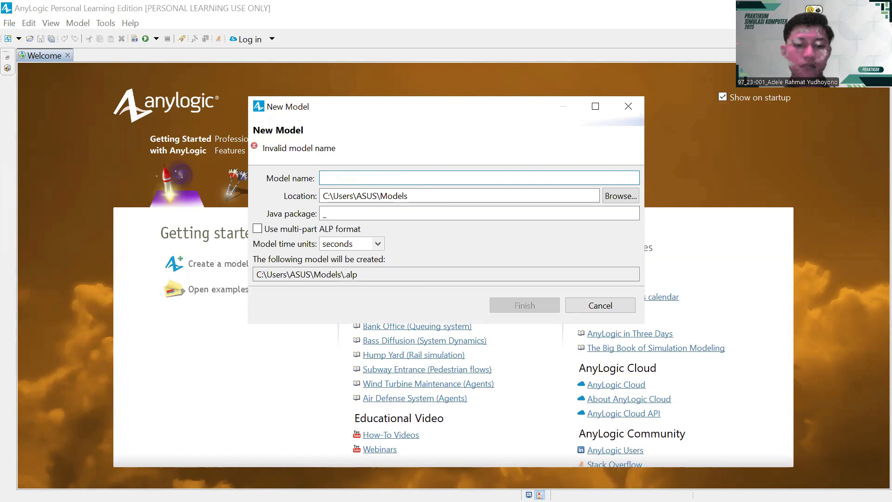
pyautogui.write('TUGAS_')
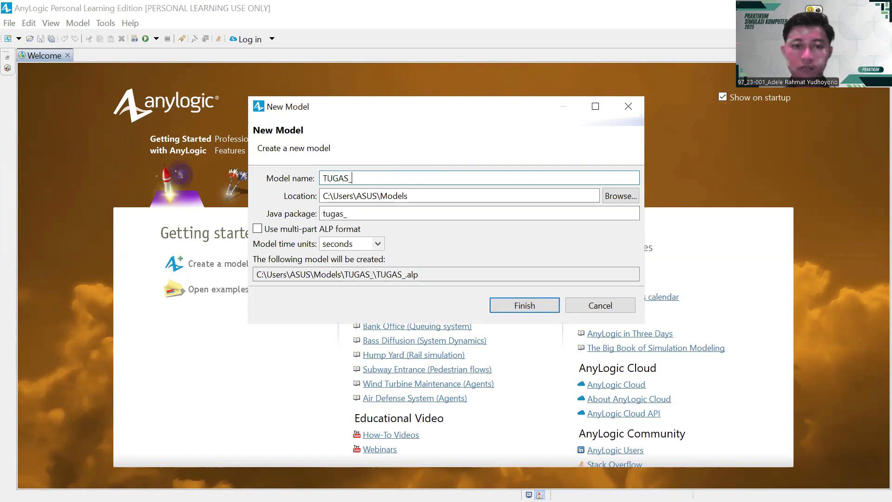
pyautogui.write('B')
pyautogui.press('BackSpace')
pyautogui.write('B')
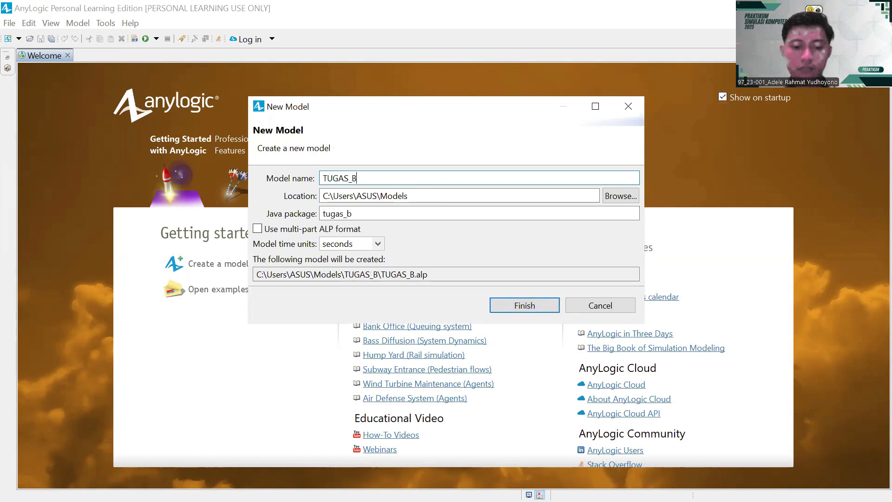
pyautogui.press('BackSpace')
pyautogui.press('BackSpace')
pyautogui.press('BackSpace')
pyautogui.press('BackSpace')
pyautogui.press('BackSpace')
pyautogui.press('BackSpace')
pyautogui.write('u')
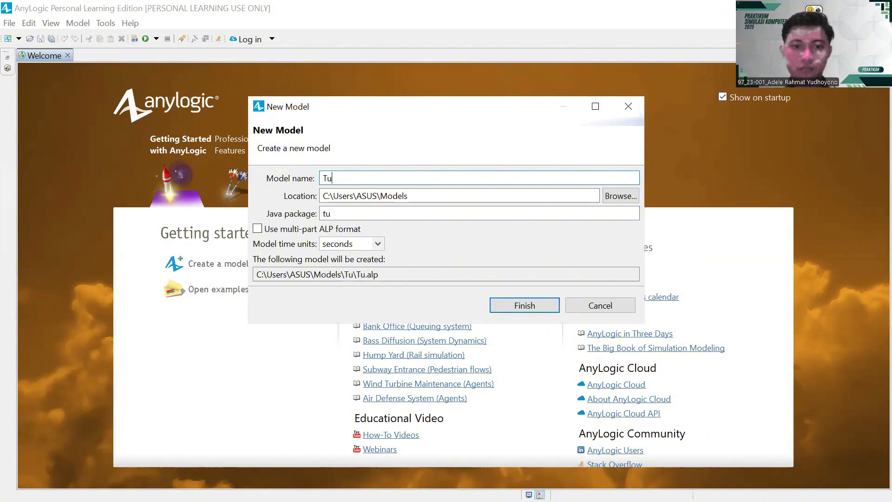
pyautogui.write('gas_')
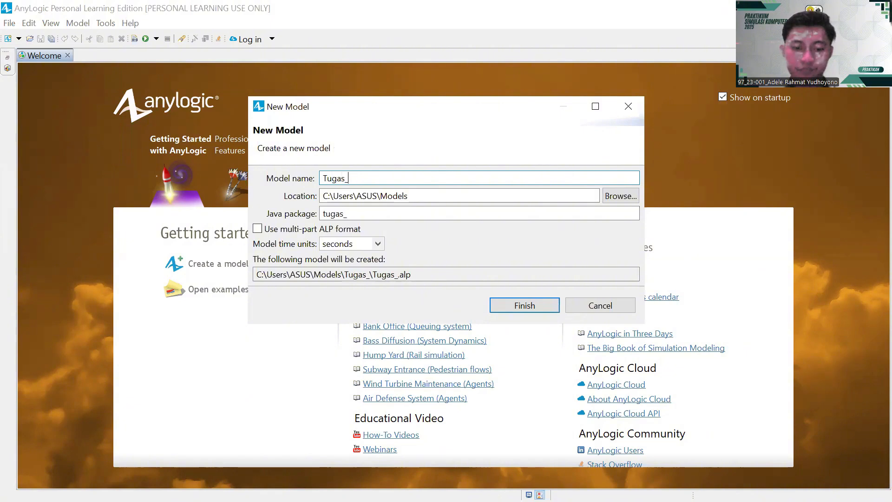
pyautogui.write('Besar_Kel')
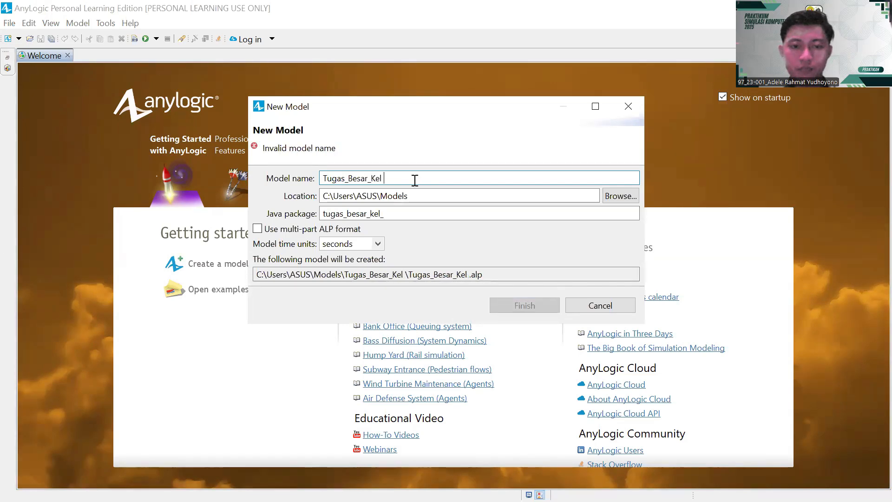
pyautogui.write('_97')
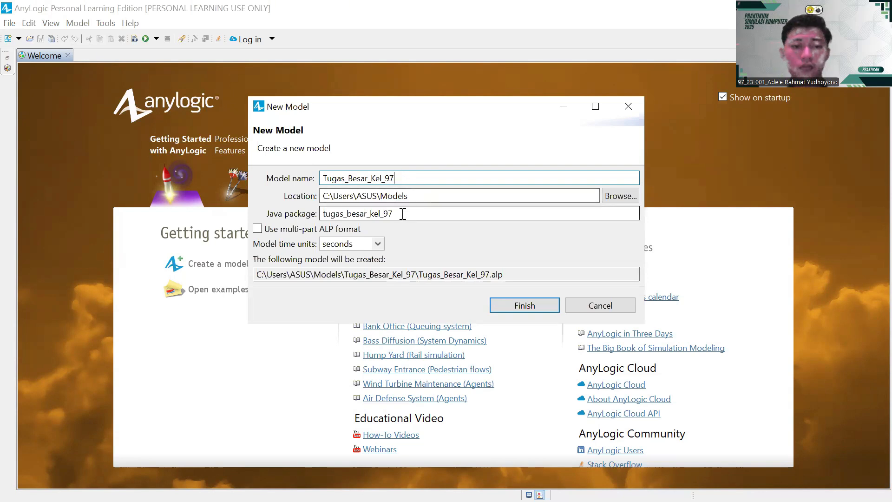
# - Keep the Java package all-lowercase as tugas_besar_kel_97
pyautogui.click(325, 213)
pyautogui.press('BackSpace')
pyautogui.write('T')
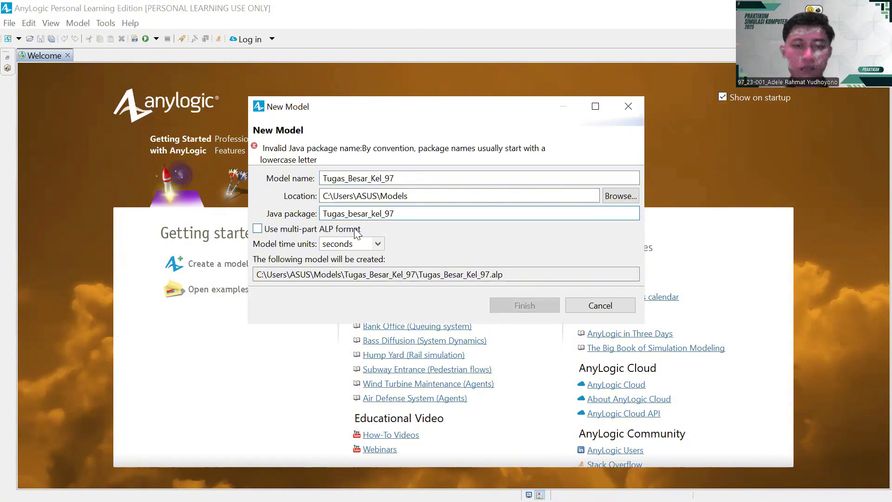
pyautogui.press('BackSpace')
pyautogui.write('t')
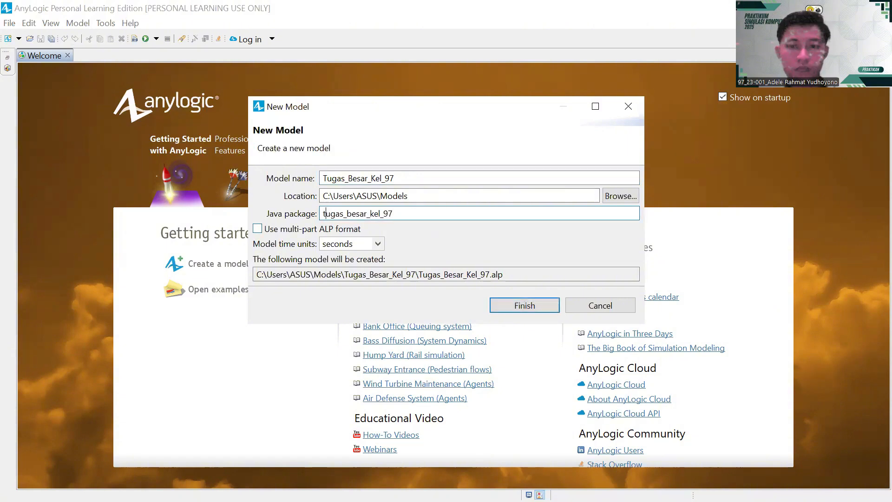
# - Make a new folder named simulasi_komputer in Downloads for the model
pyautogui.click(622, 196)
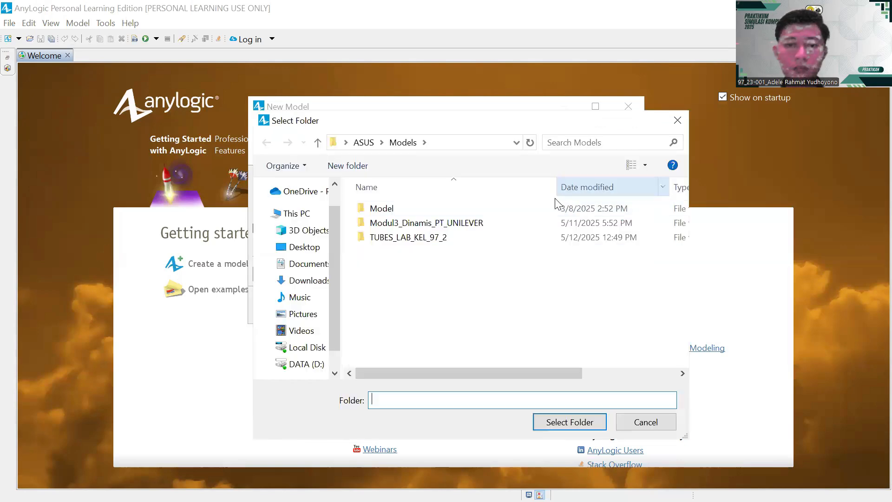
pyautogui.click(309, 280)
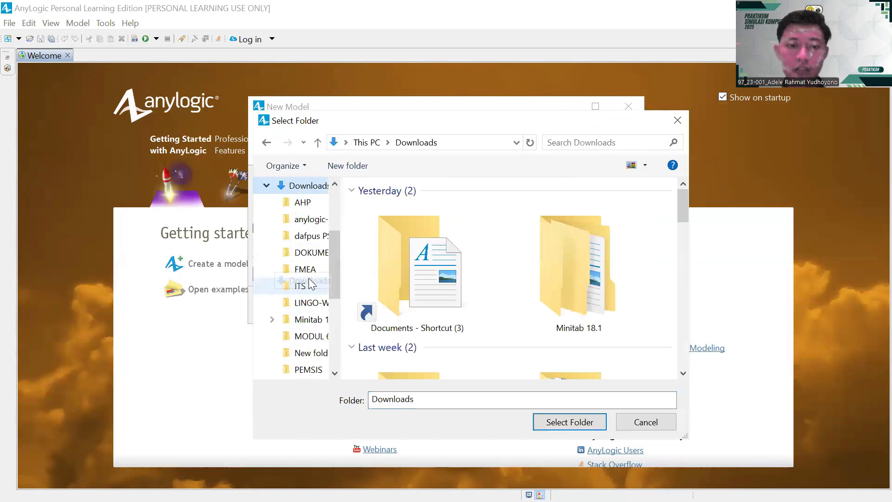
pyautogui.click(358, 167)
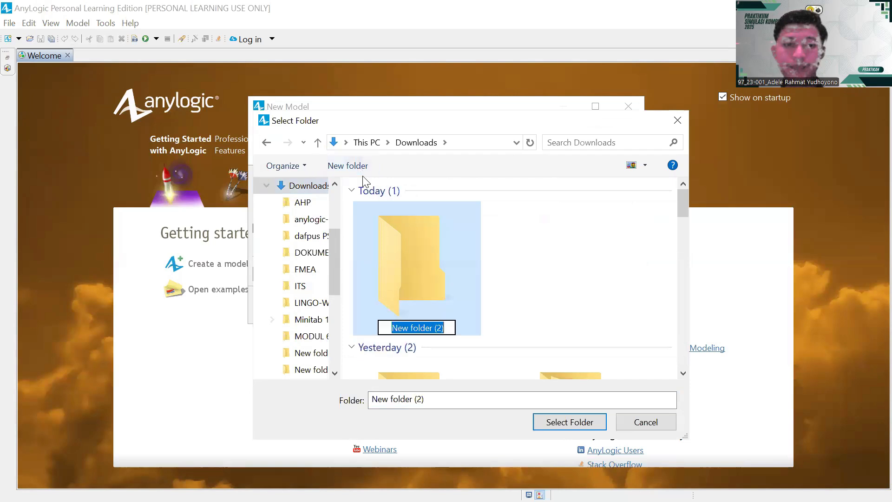
pyautogui.press('BackSpace')
pyautogui.write('simulasi')
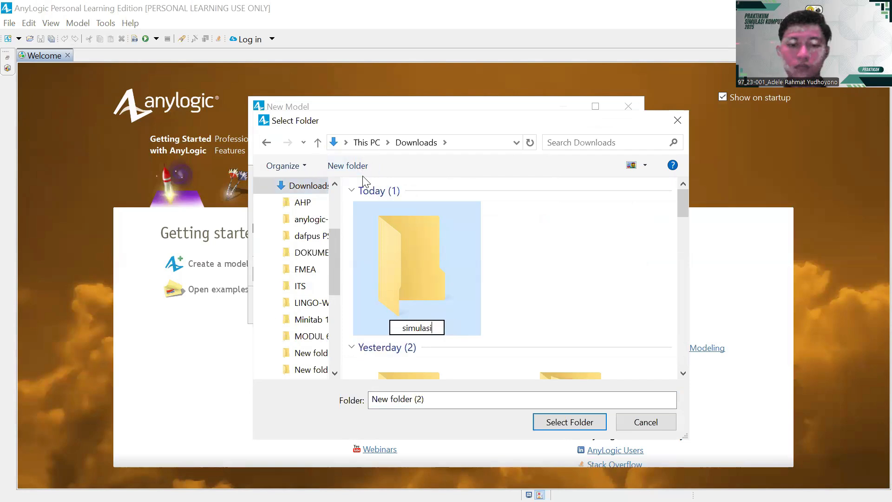
pyautogui.write('_k')
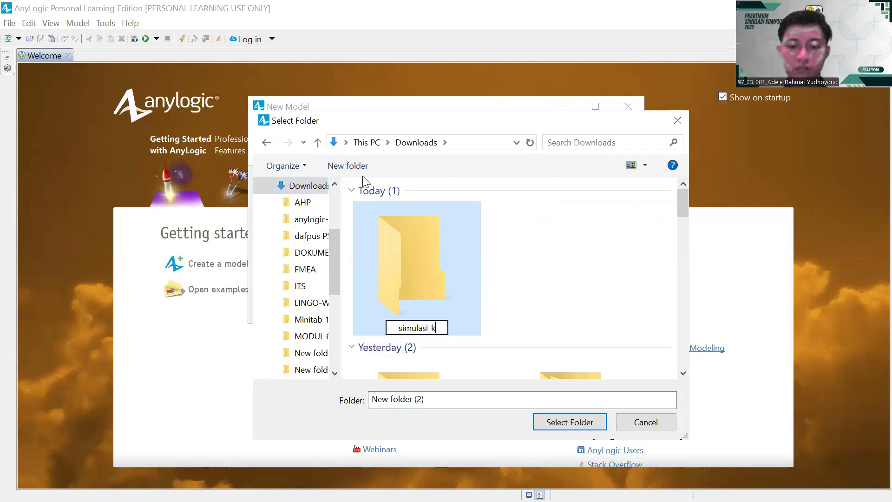
pyautogui.write('omputer')
pyautogui.press('Return')
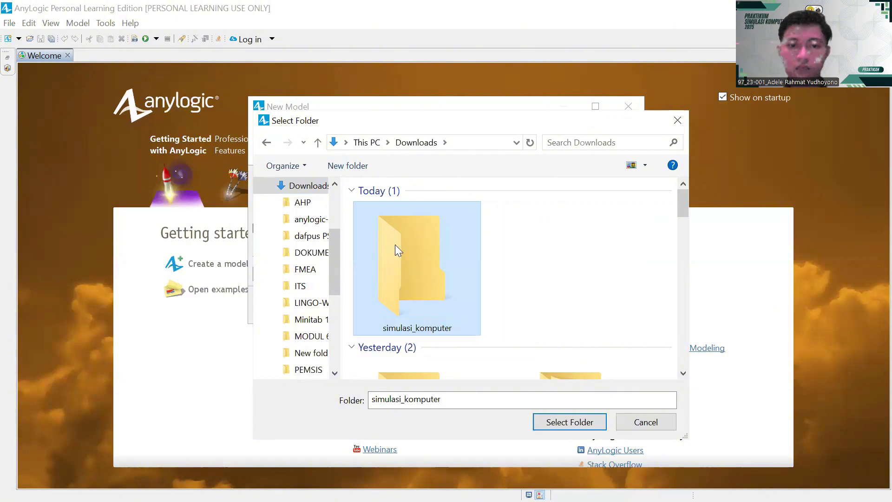
# - Set simulasi_komputer as the model location and create the model
pyautogui.doubleClick(395, 245)
pyautogui.click(550, 420)
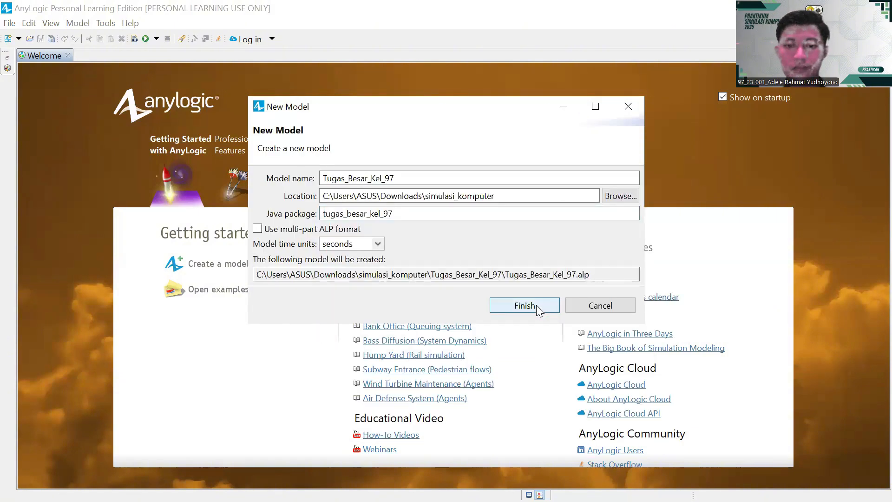
pyautogui.click(524, 305)
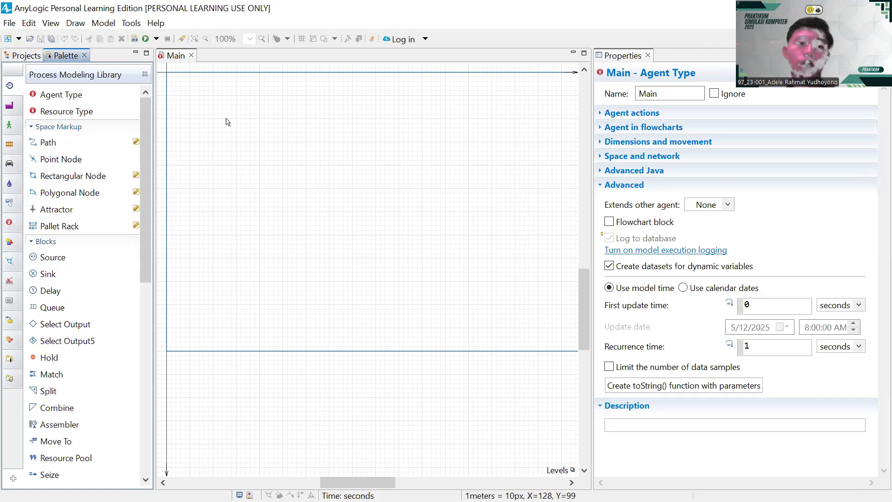
# - Drag a new agent type onto Main and name it TerangBulan
pyautogui.click(21, 57)
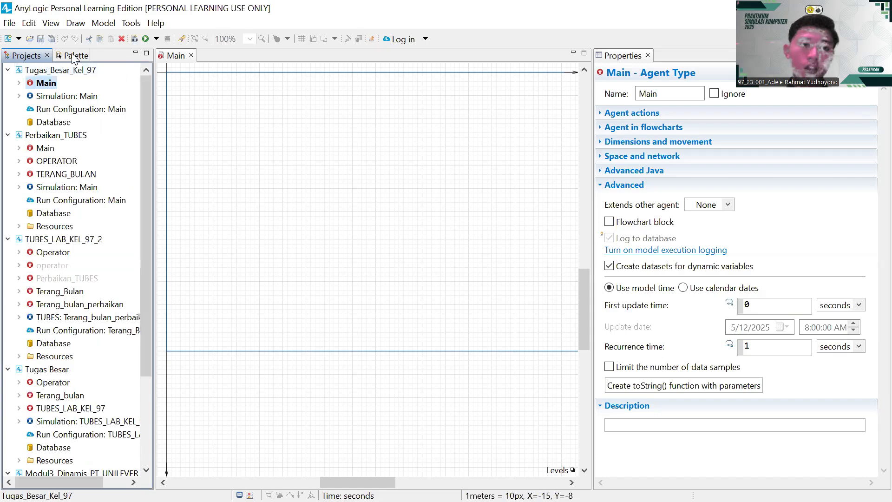
pyautogui.click(68, 55)
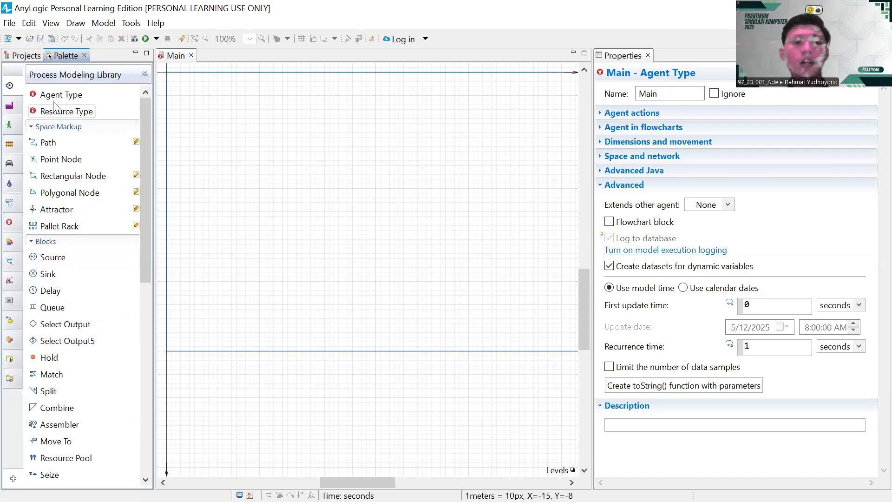
pyautogui.moveTo(58, 95); pyautogui.dragTo(194, 97)
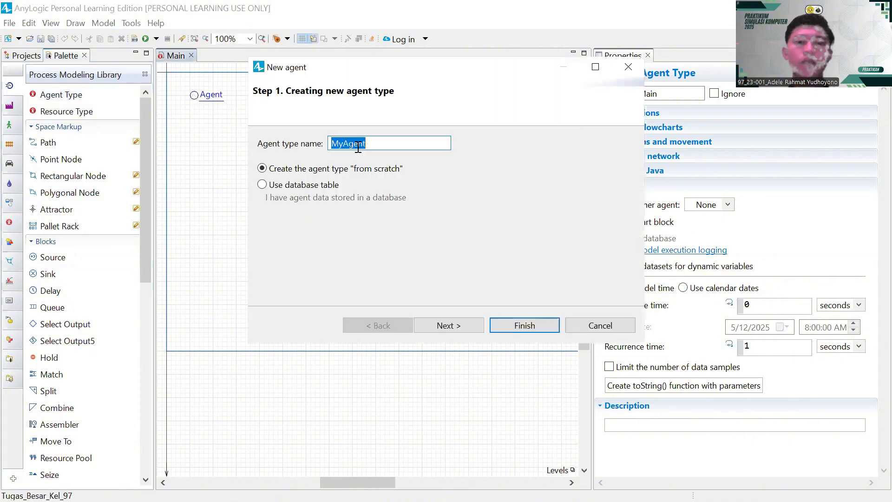
pyautogui.press('BackSpace')
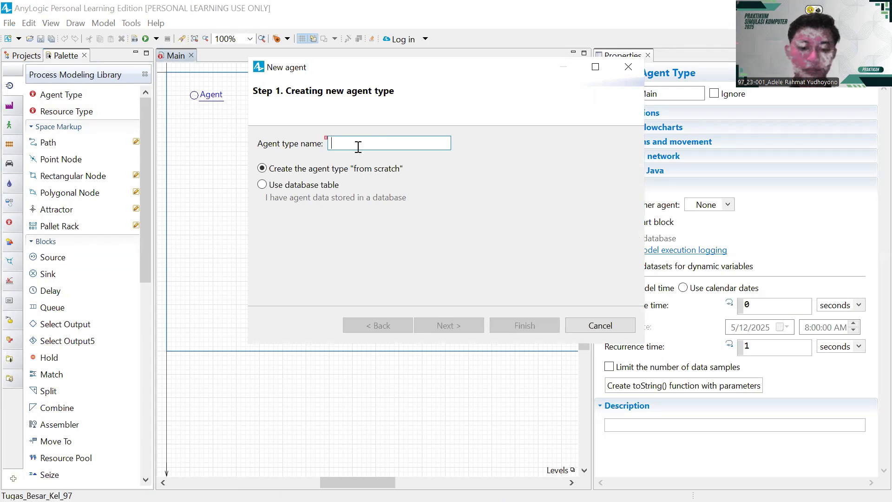
pyautogui.write('Terang')
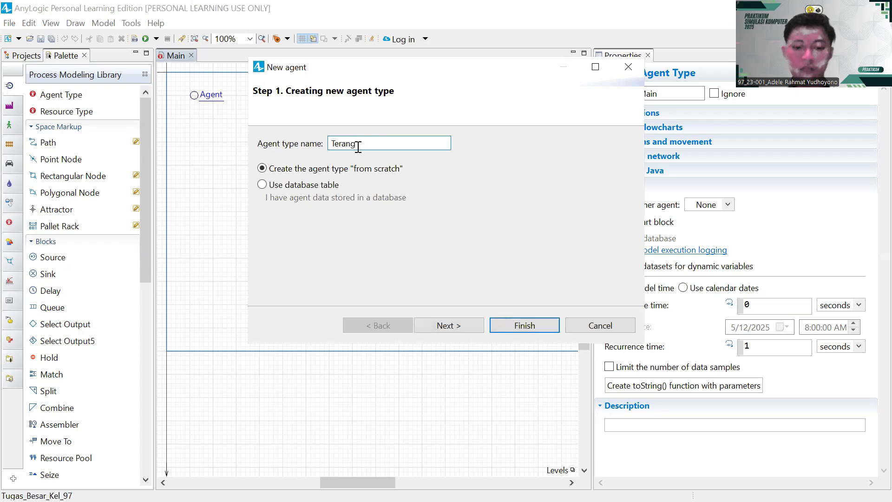
pyautogui.write('Bulan')
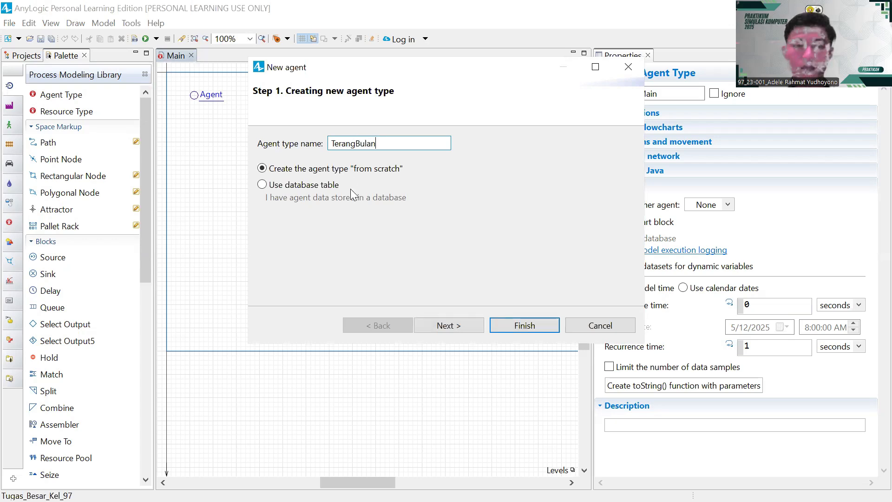
# - Give TerangBulan the 3D Box 2 Open animation and finish the wizard
pyautogui.click(426, 325)
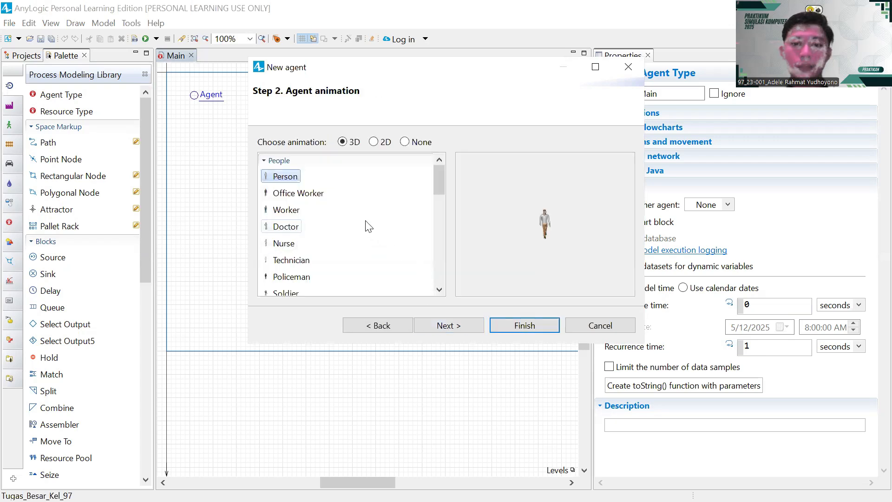
pyautogui.scroll(-4, 353, 216)
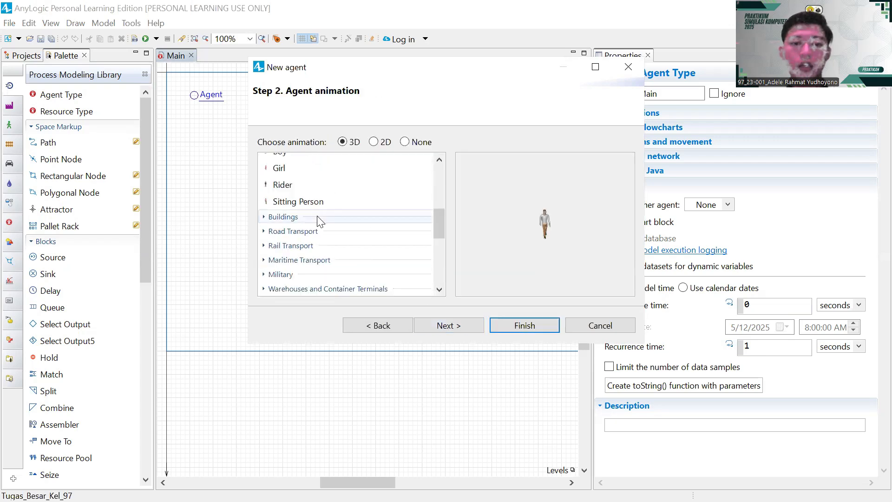
pyautogui.scroll(-5, 320, 220)
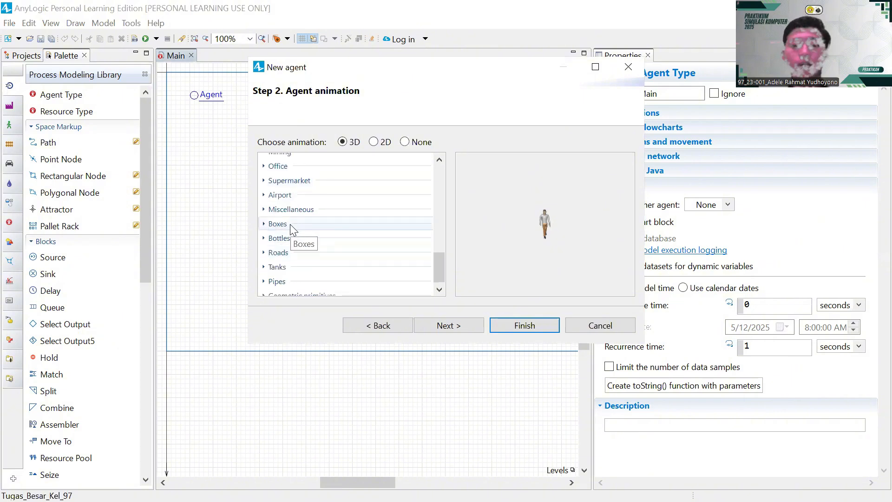
pyautogui.click(282, 227)
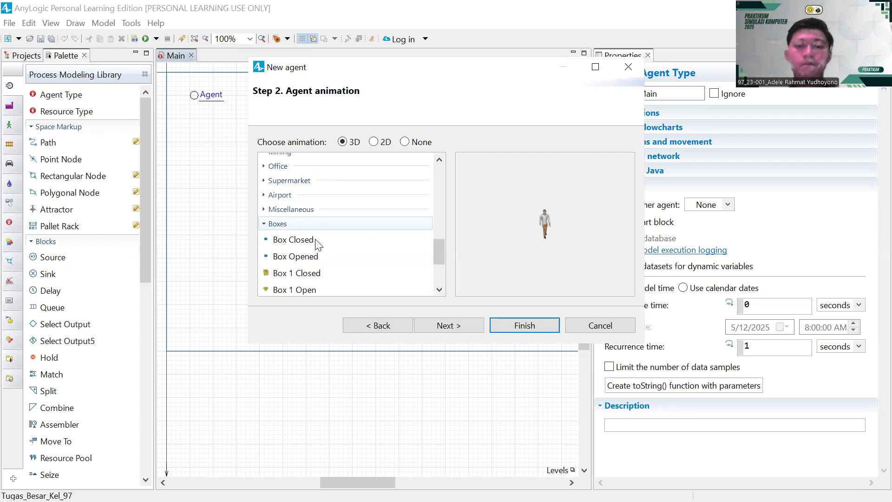
pyautogui.scroll(-2, 297, 237)
pyautogui.click(297, 237)
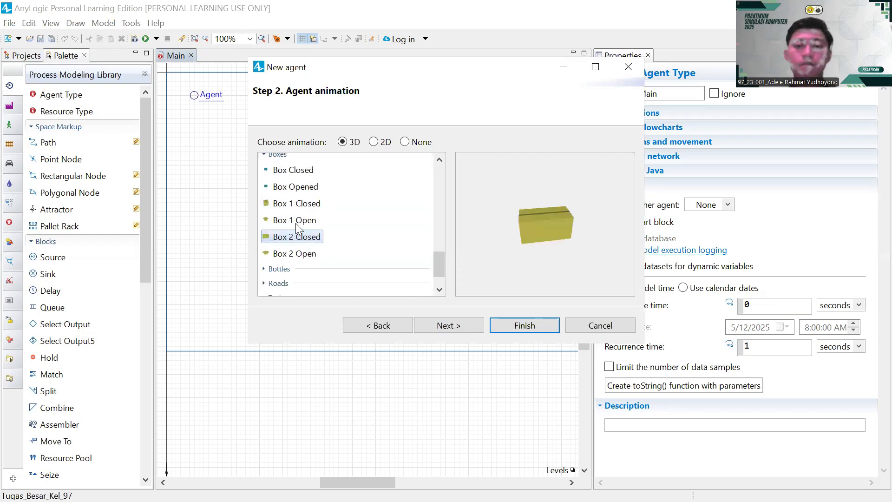
pyautogui.click(295, 222)
pyautogui.click(294, 204)
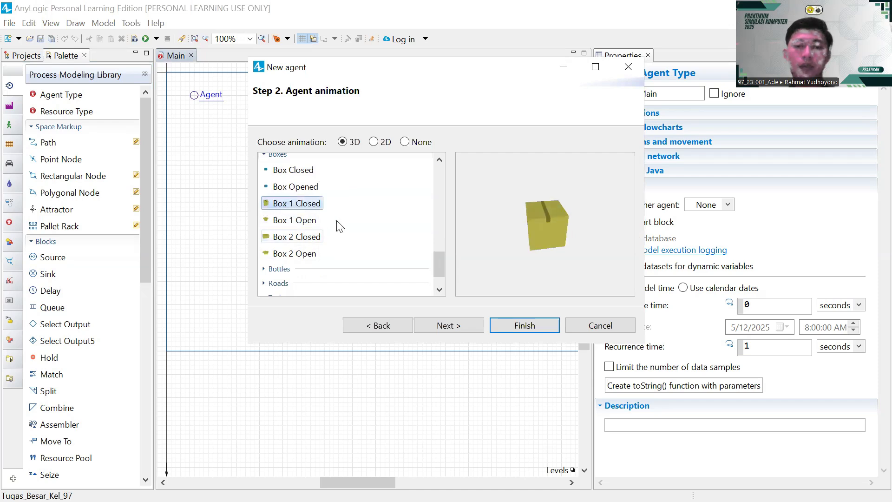
pyautogui.click(294, 253)
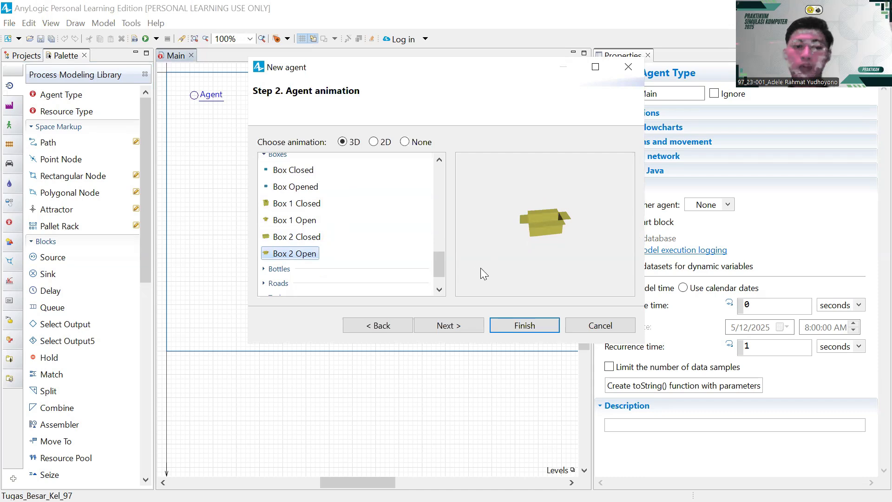
pyautogui.click(526, 326)
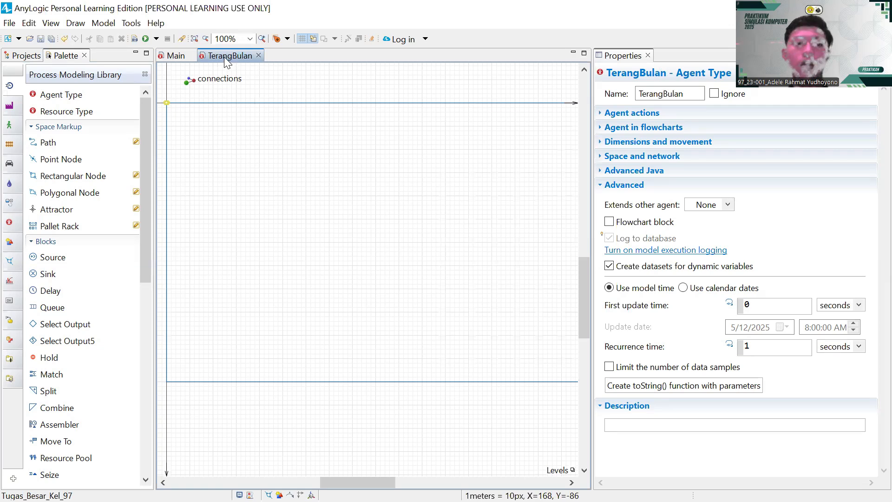
# - Back on Main, drag in another agent type and name it OPerator
pyautogui.click(169, 57)
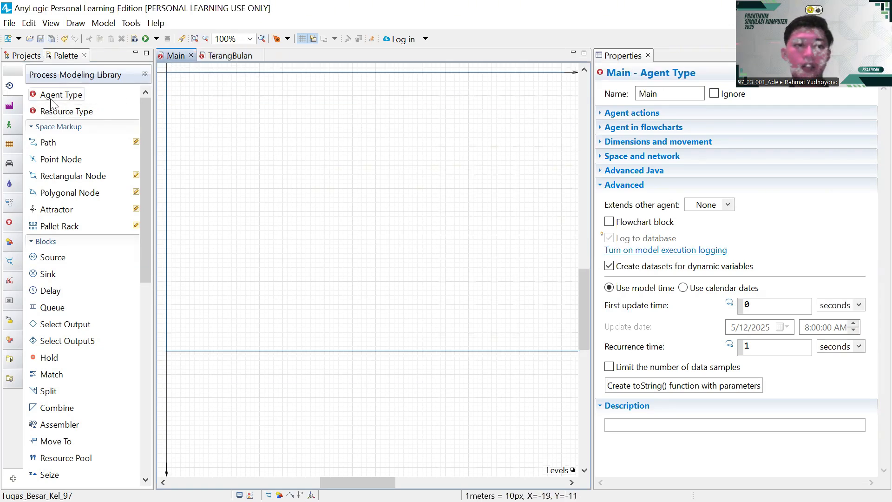
pyautogui.moveTo(52, 104); pyautogui.dragTo(282, 95)
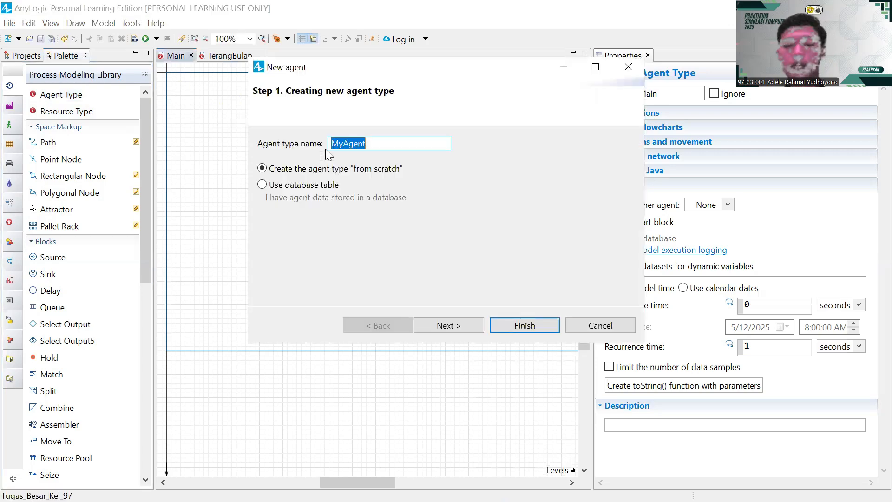
pyautogui.press('BackSpace')
pyautogui.write('O')
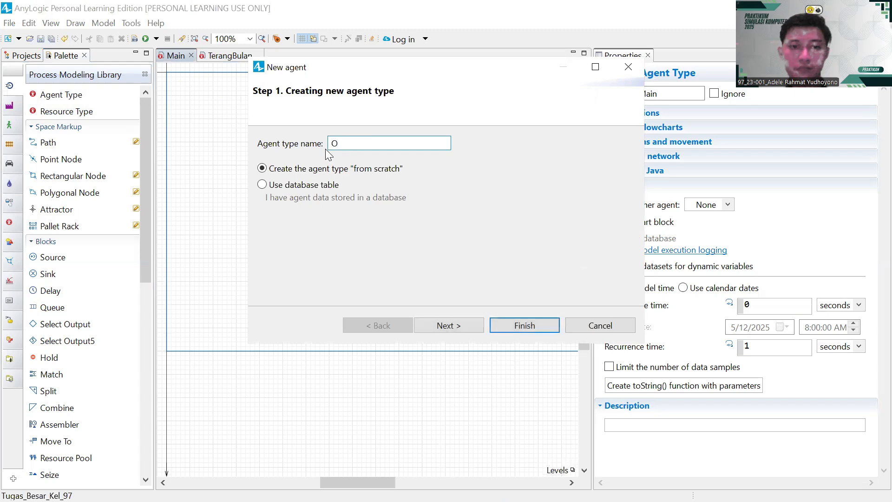
pyautogui.write('Perator')
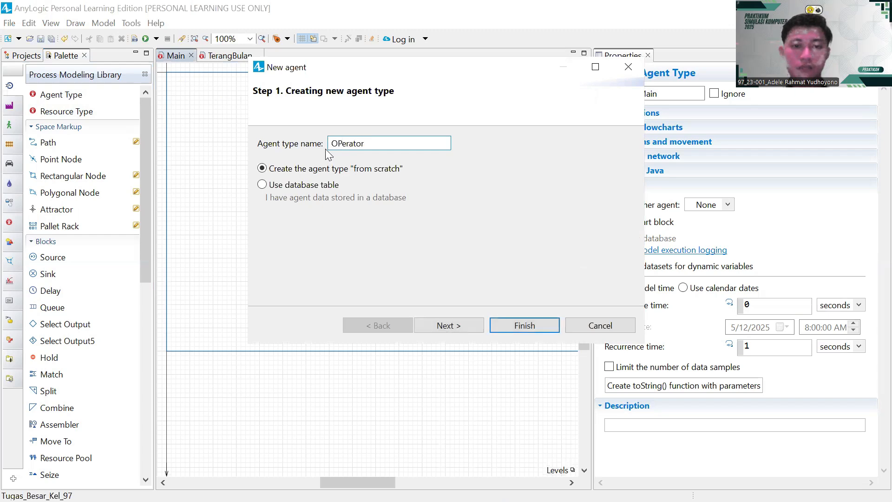
# - Choose the 3D Officer figure for OPerator and finish the wizard
pyautogui.click(447, 325)
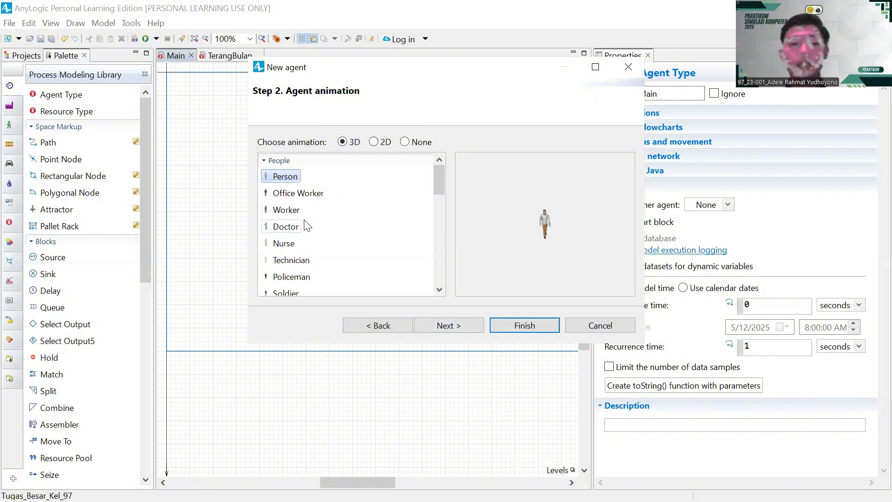
pyautogui.click(287, 198)
pyautogui.click(288, 210)
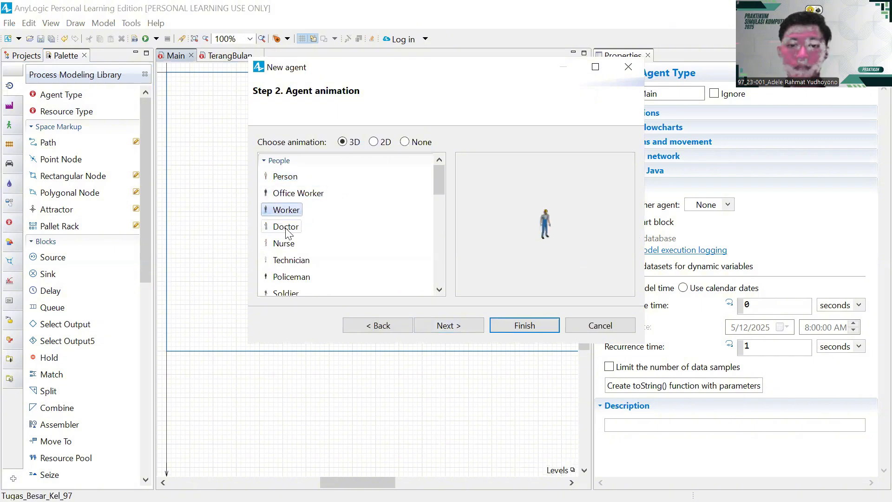
pyautogui.click(288, 226)
pyautogui.click(289, 243)
pyautogui.press('Down')
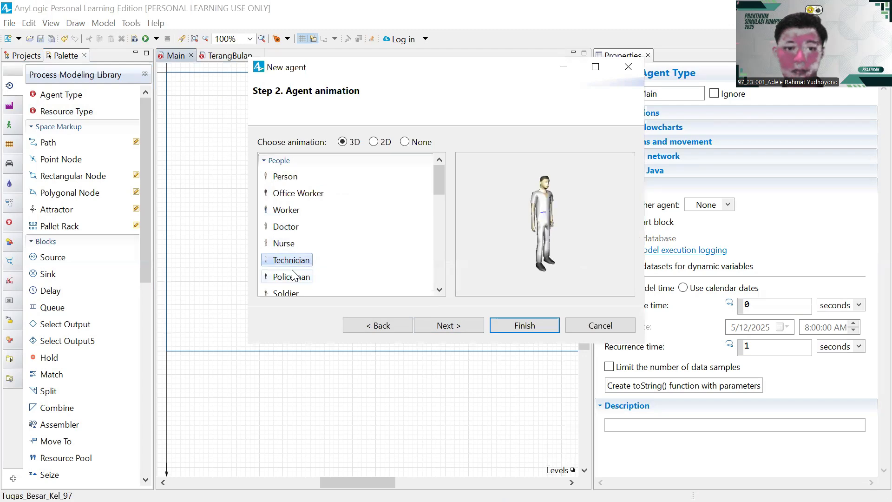
pyautogui.press('Down')
pyautogui.scroll(-1, 294, 256)
pyautogui.click(294, 256)
pyautogui.click(285, 275)
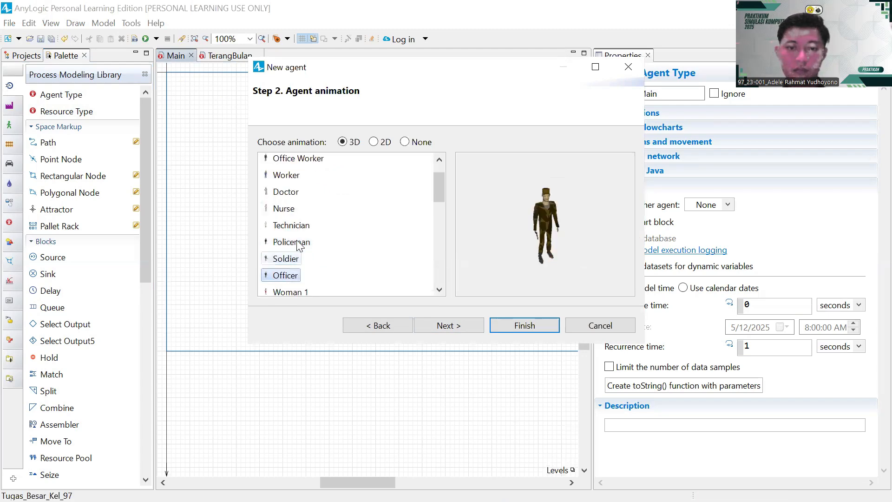
pyautogui.scroll(-1, 286, 267)
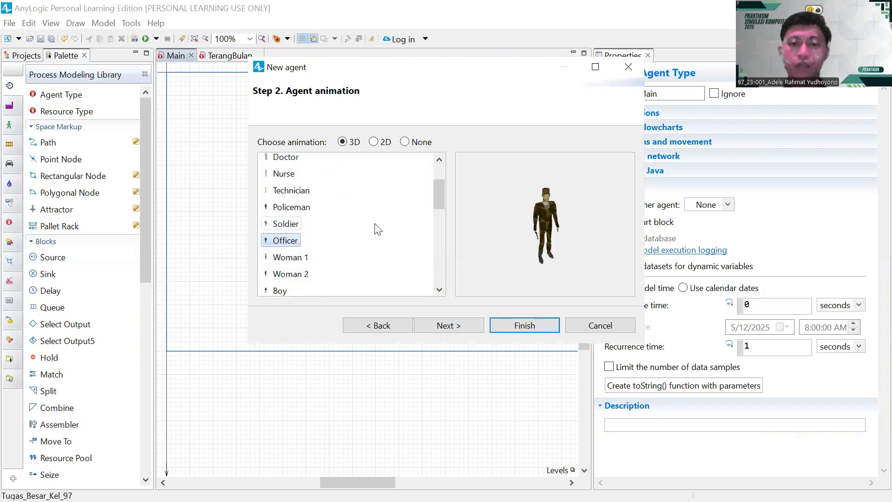
pyautogui.click(510, 325)
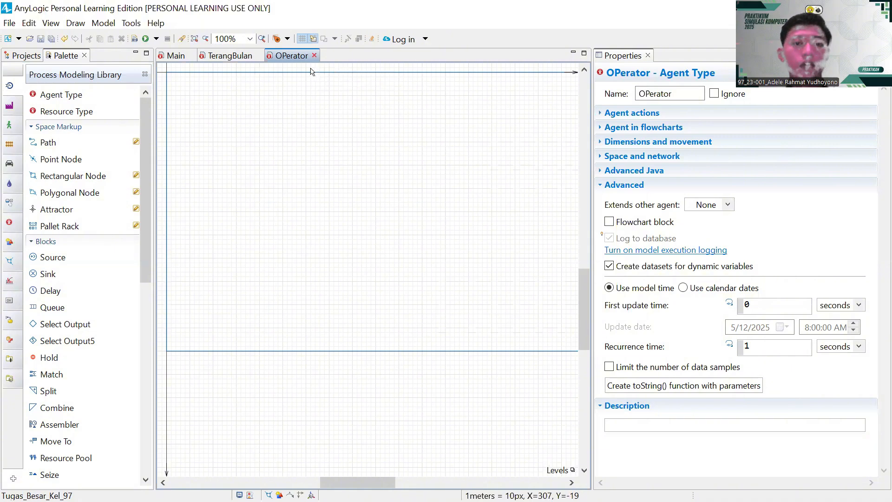
# - Close the OPerator and TerangBulan editors and return to Main's properties
pyautogui.hotkey('ctrl', 'w')
pyautogui.click(258, 56)
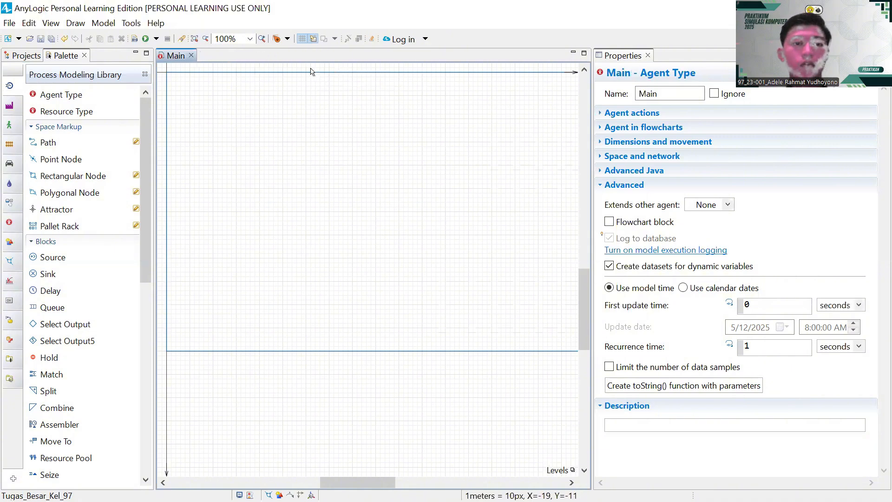
pyautogui.click(21, 56)
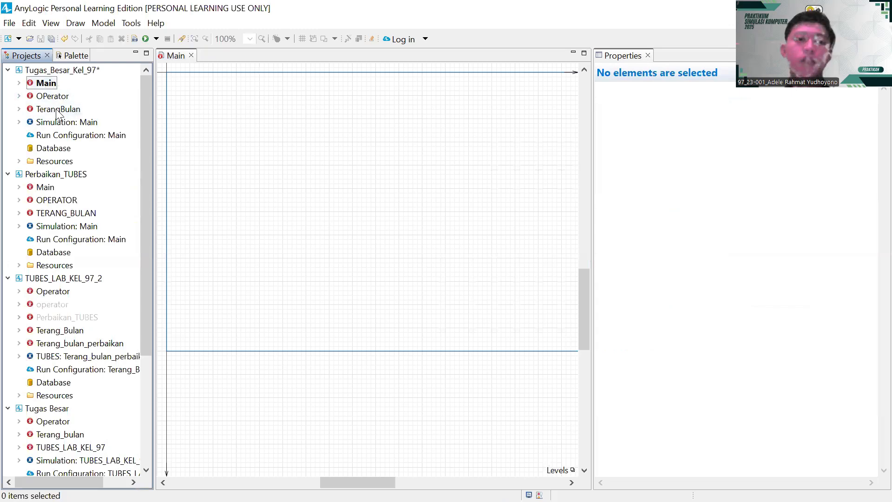
pyautogui.click(71, 55)
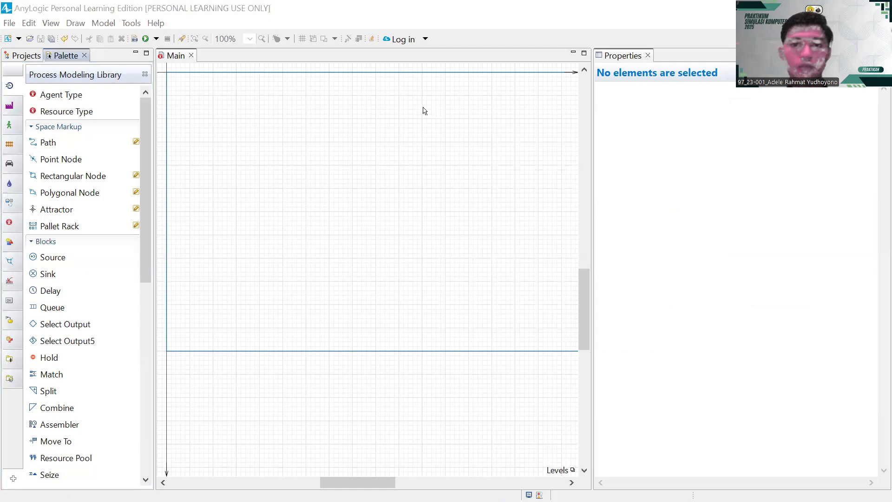
pyautogui.click(197, 101)
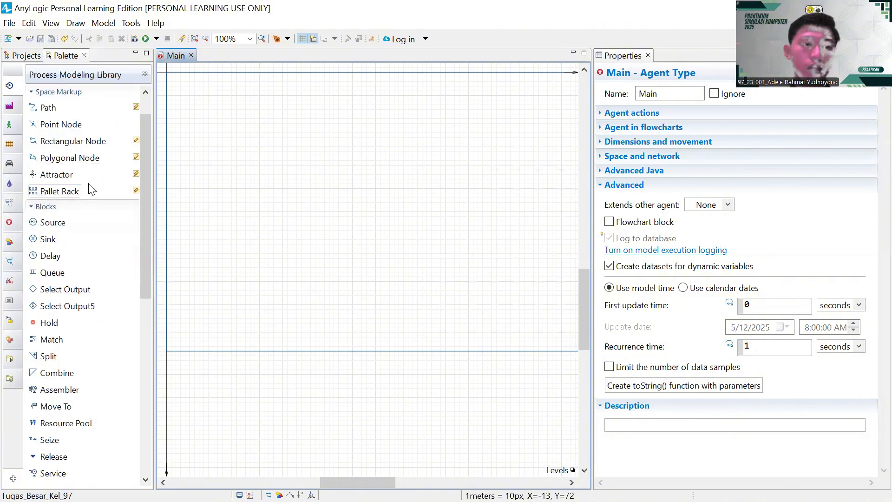
pyautogui.scroll(-2, 92, 177)
pyautogui.scroll(-4, 90, 175)
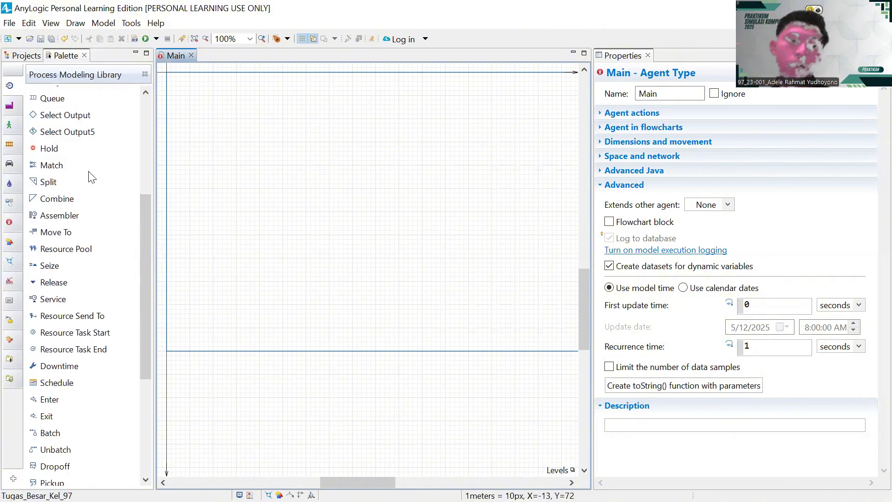
# - Place a schedule on Main, name it Istirahat, and widen the Properties panel
pyautogui.moveTo(74, 274); pyautogui.dragTo(203, 96)
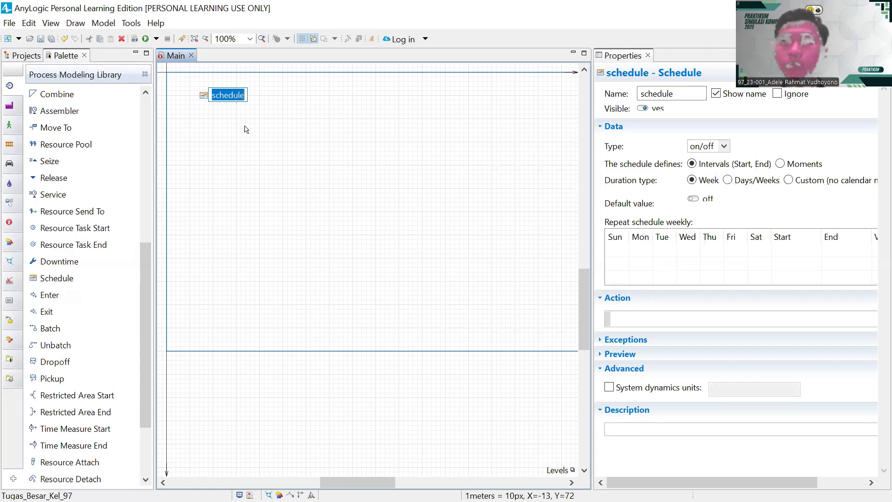
pyautogui.press('BackSpace')
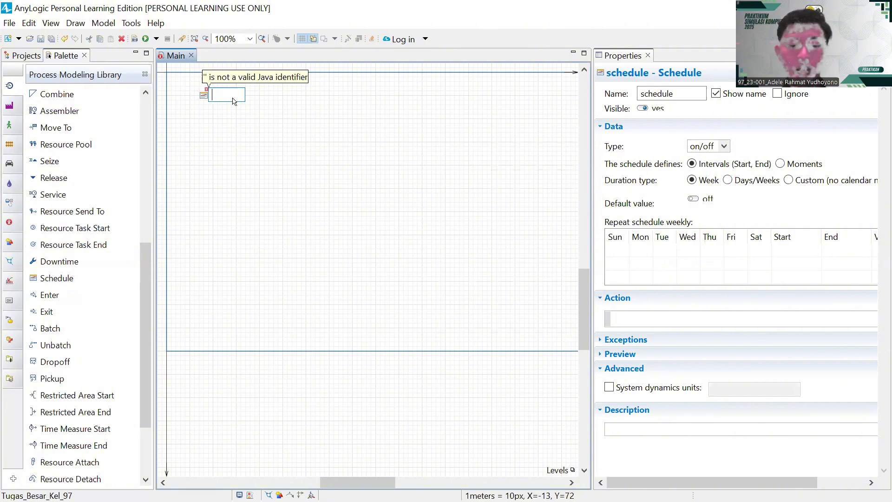
pyautogui.write('Istiraha')
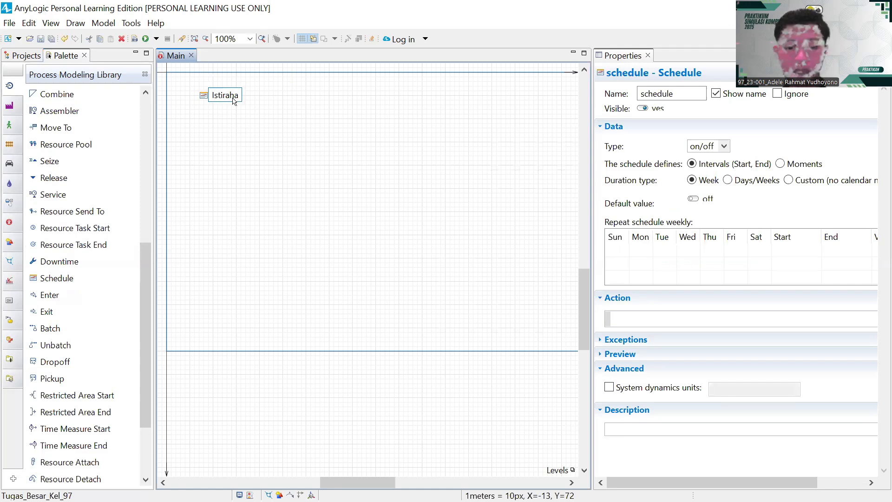
pyautogui.write('t')
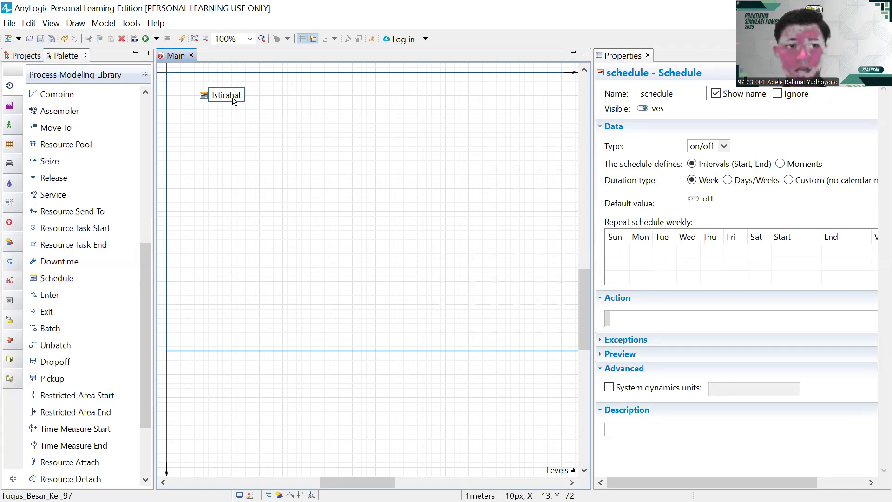
pyautogui.press('Return')
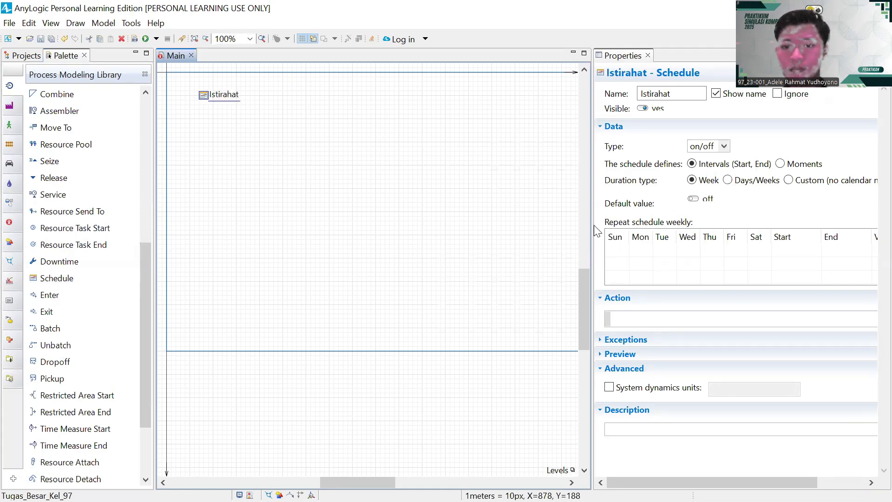
pyautogui.moveTo(591, 213); pyautogui.dragTo(514, 199)
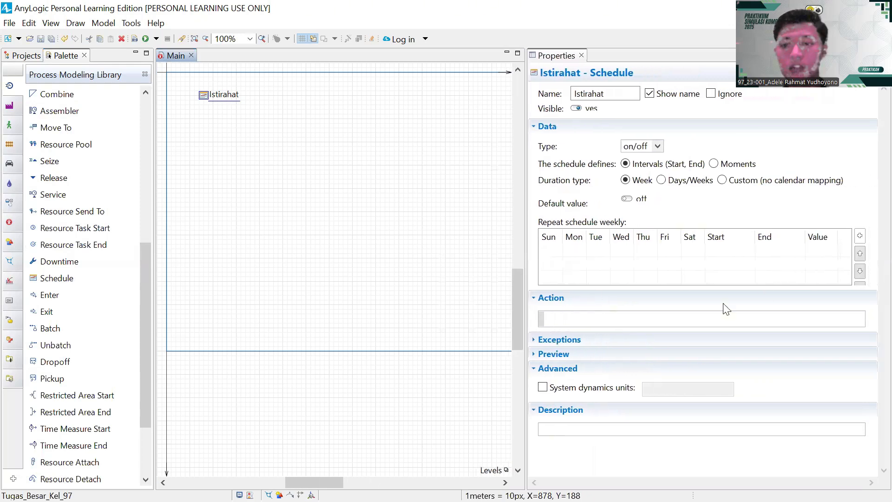
# - Add a weekly interval row covering every day, including Saturday and Sunday
pyautogui.click(860, 236)
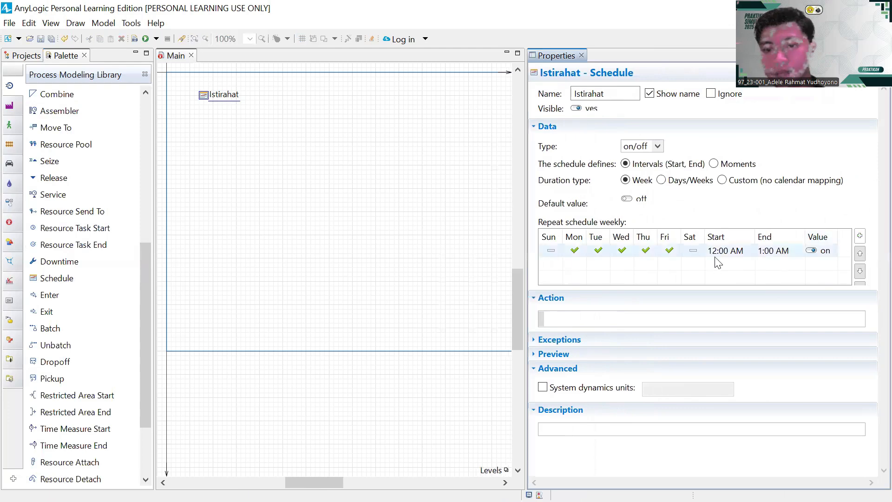
pyautogui.click(692, 251)
pyautogui.click(692, 251)
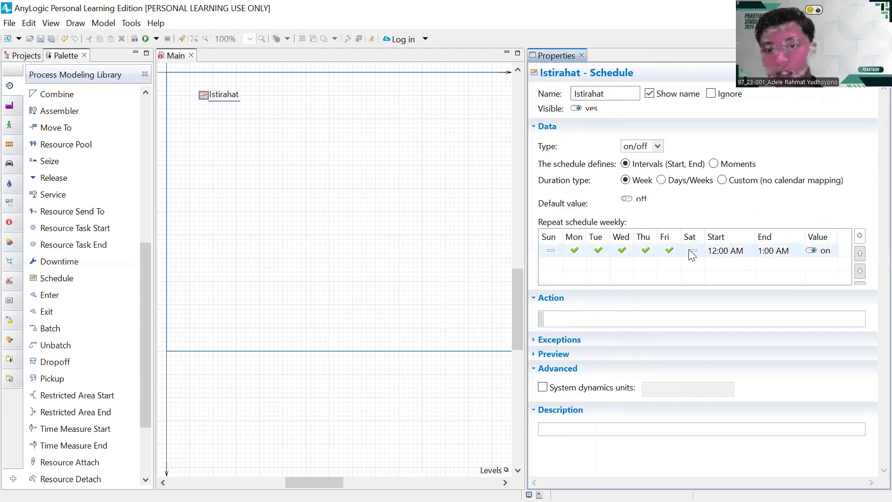
pyautogui.click(549, 253)
# - Set the interval to start at 6:00 PM and end at 7:00 PM
pyautogui.click(747, 254)
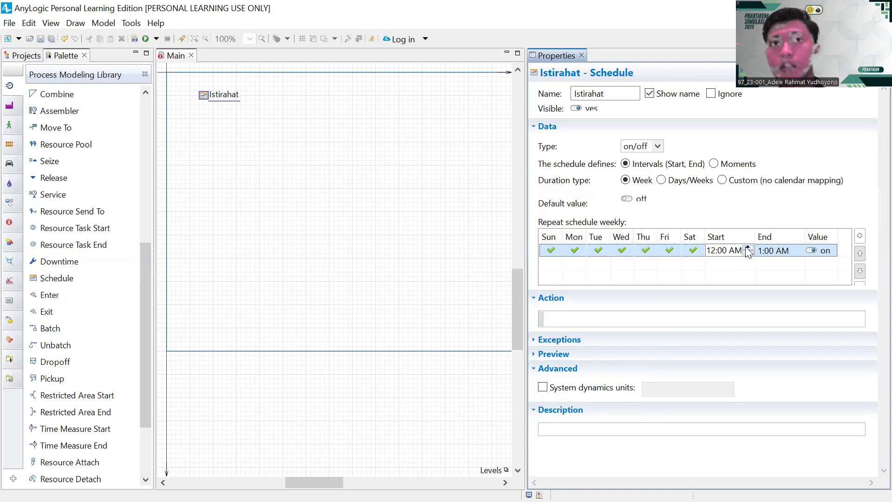
pyautogui.click(748, 248)
pyautogui.click(747, 248)
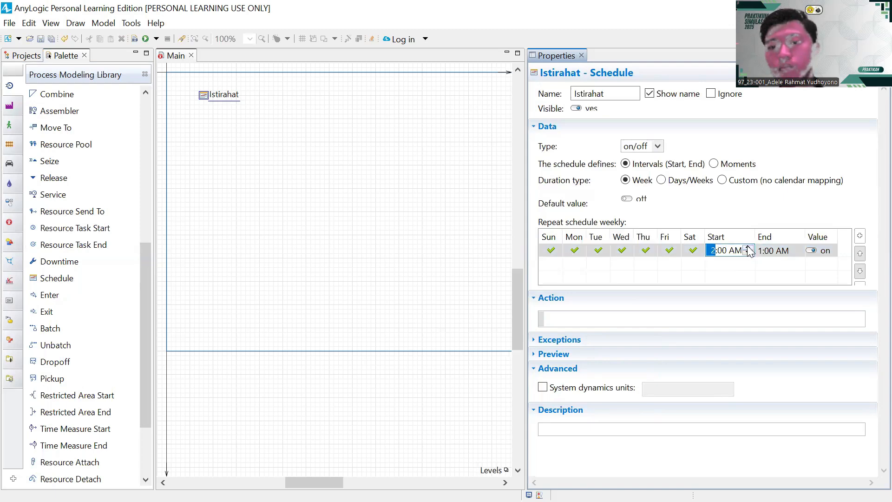
pyautogui.click(747, 253)
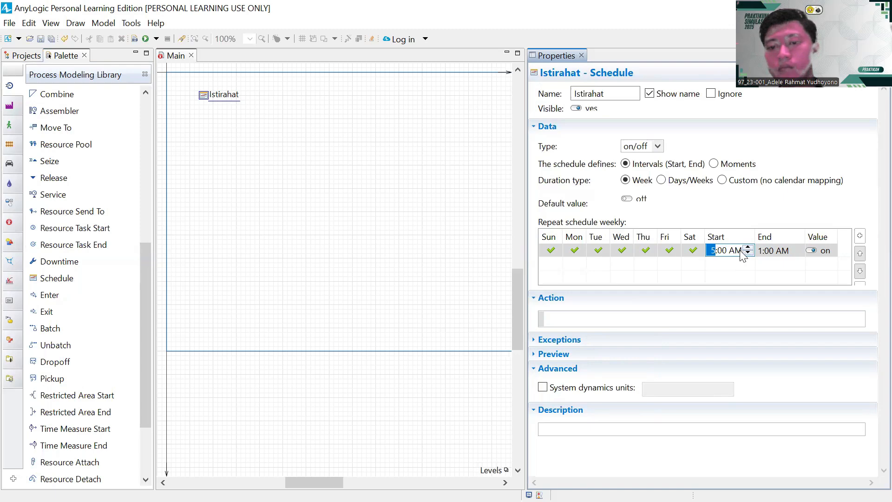
pyautogui.click(735, 251)
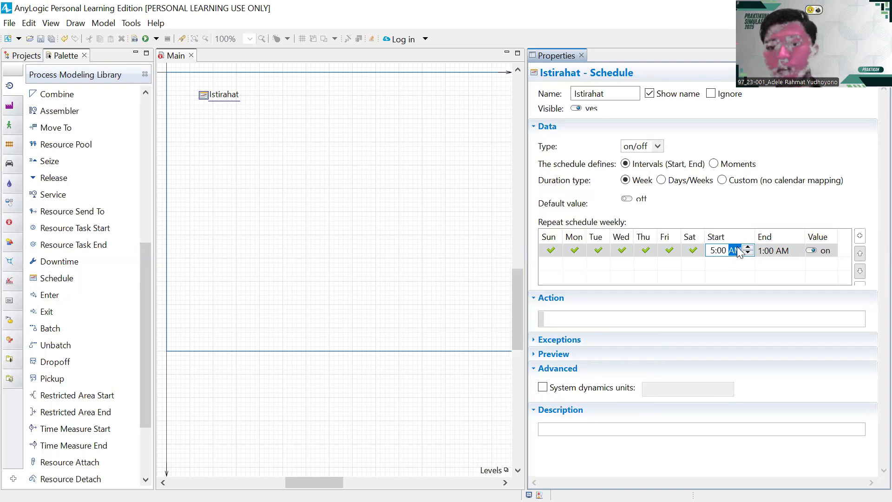
pyautogui.click(747, 253)
pyautogui.click(769, 255)
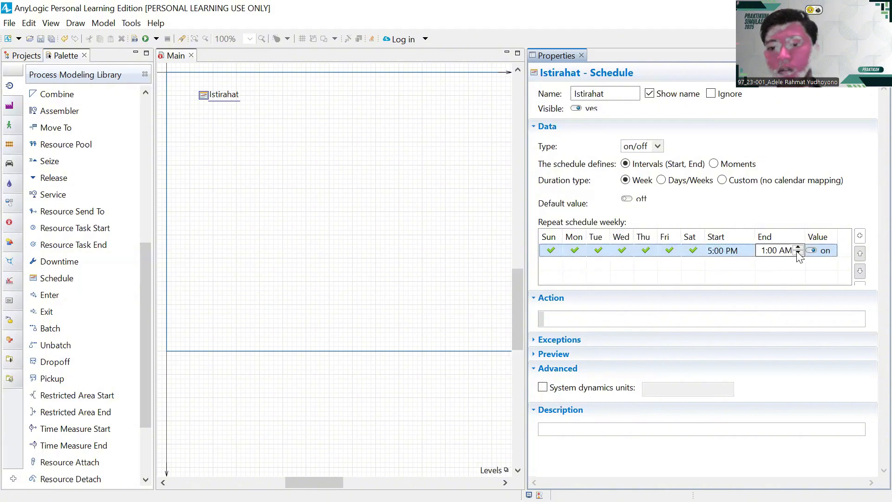
pyautogui.click(798, 248)
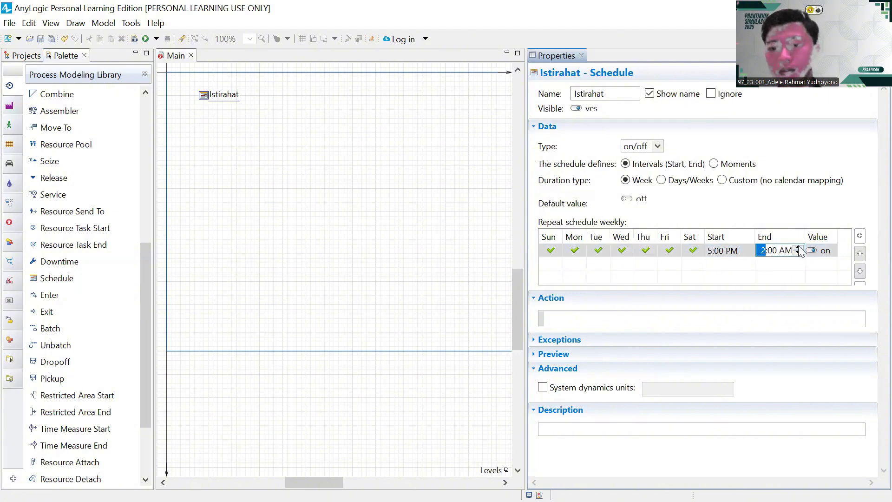
pyautogui.click(797, 248)
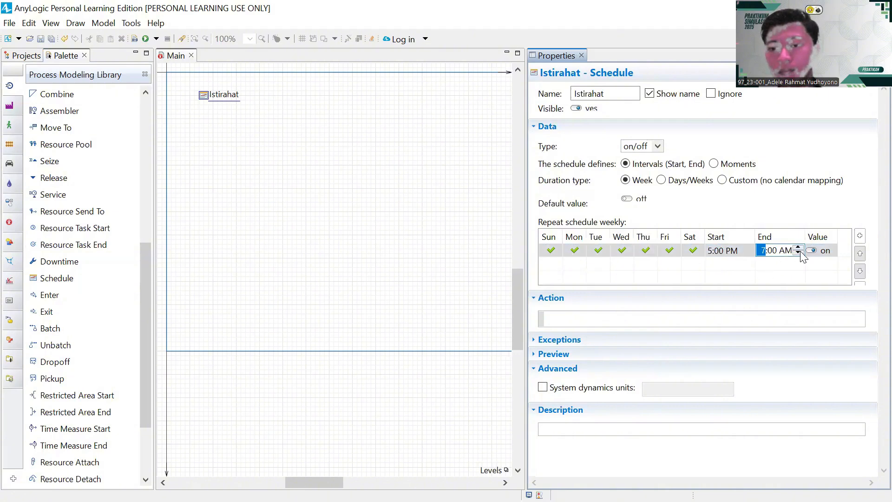
pyautogui.click(740, 251)
pyautogui.click(750, 248)
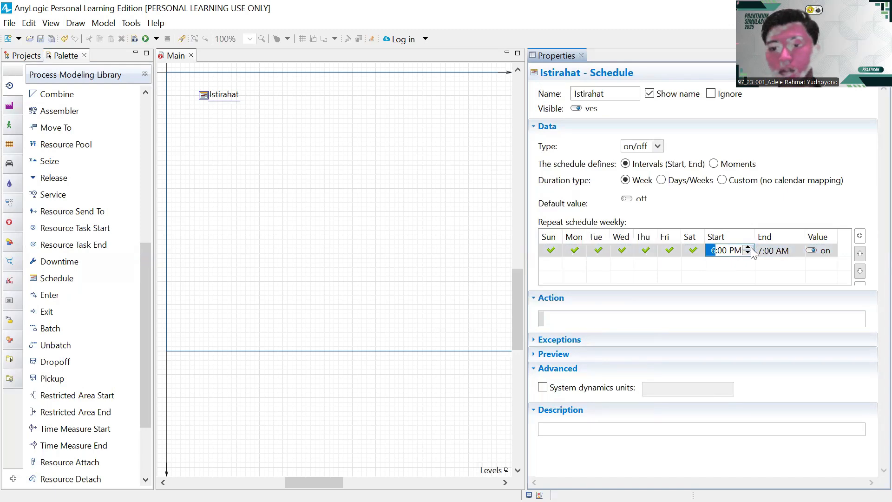
pyautogui.click(786, 248)
pyautogui.click(785, 251)
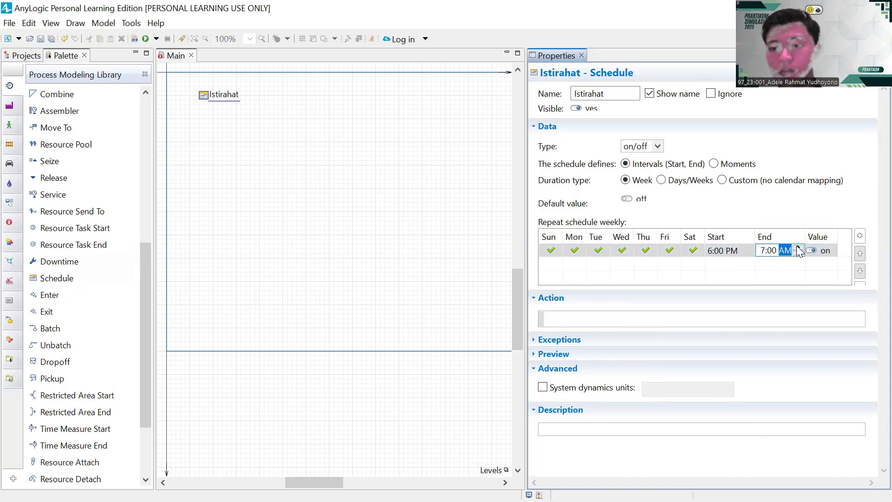
pyautogui.click(798, 248)
pyautogui.click(749, 212)
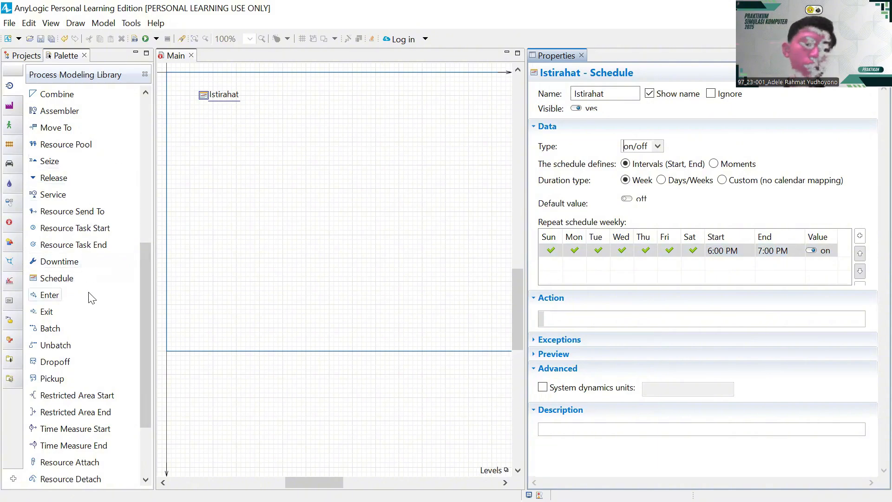
# - Drop a Source block beside the schedule and name it Kedatangan_Pelanggan
pyautogui.scroll(-2, 88, 293)
pyautogui.scroll(-1, 78, 280)
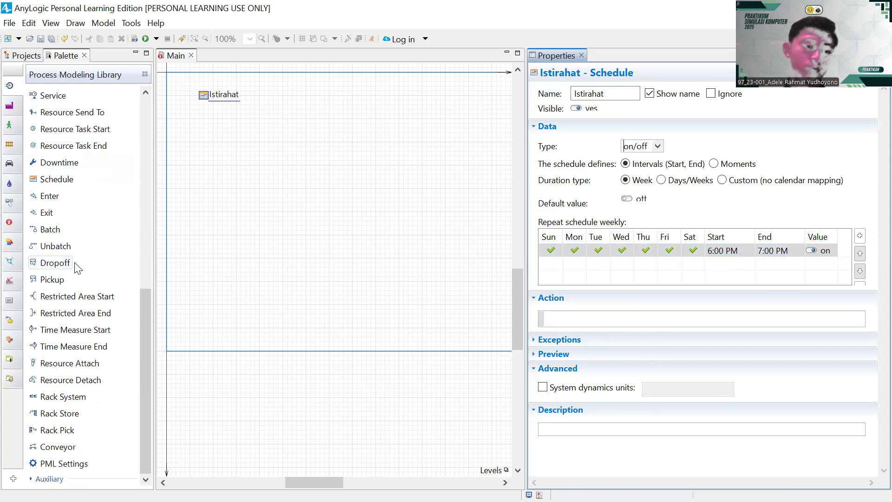
pyautogui.moveTo(75, 278)
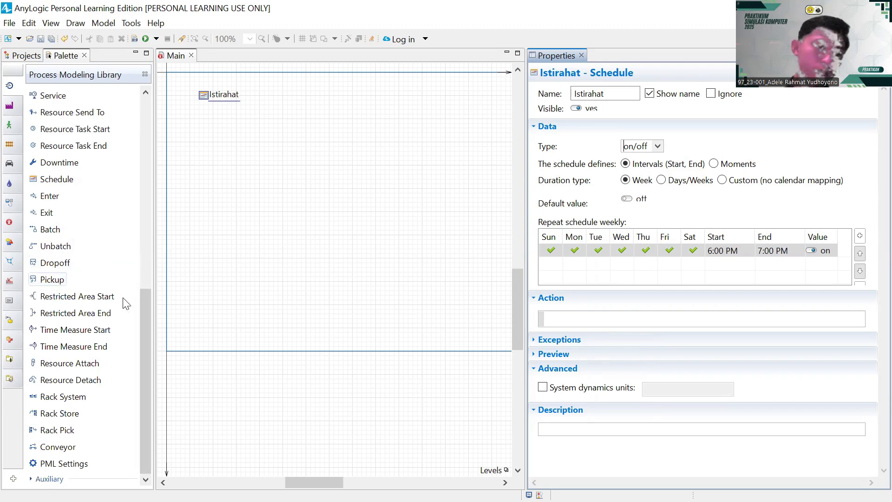
pyautogui.moveTo(147, 305); pyautogui.dragTo(144, 160)
pyautogui.moveTo(52, 129); pyautogui.dragTo(217, 132)
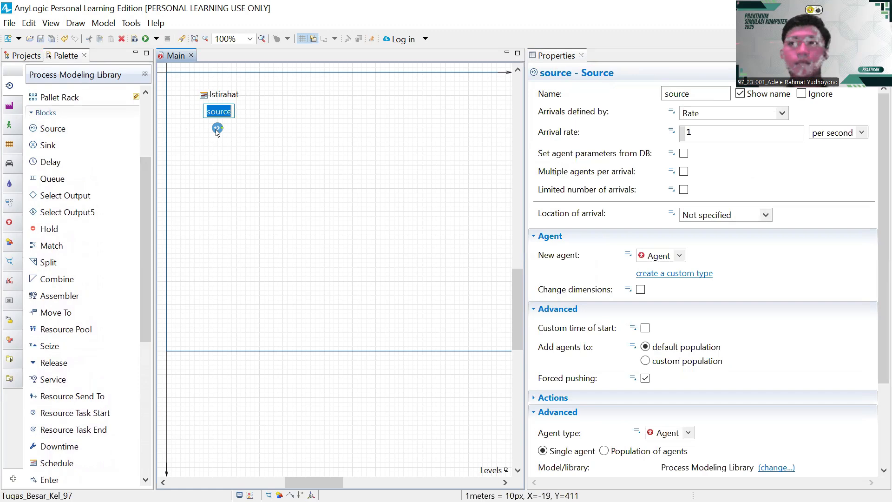
pyautogui.press('BackSpace')
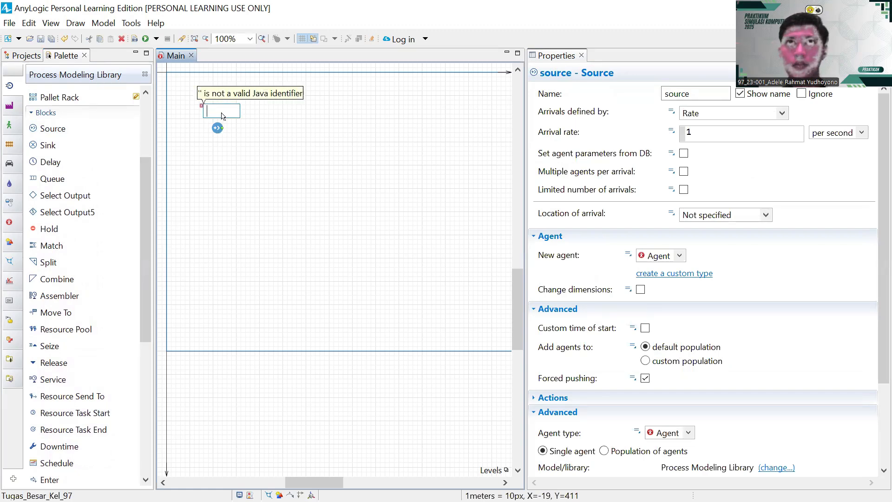
pyautogui.write('Keda')
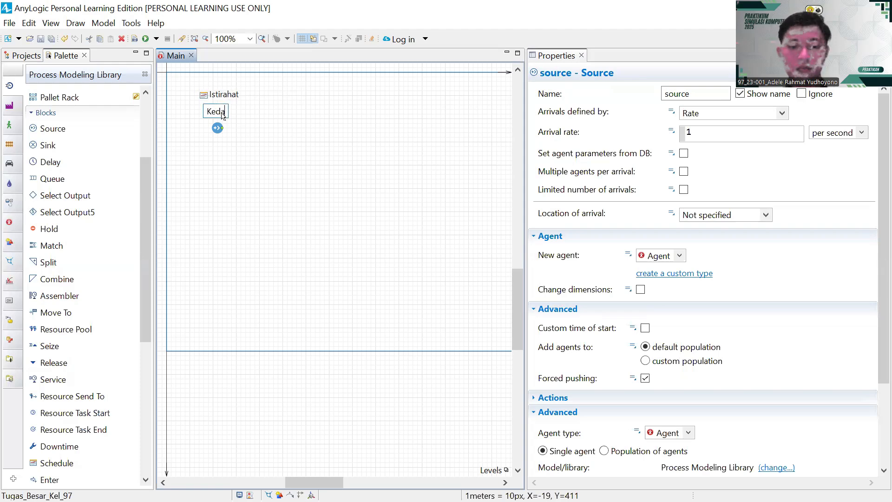
pyautogui.write('tangan')
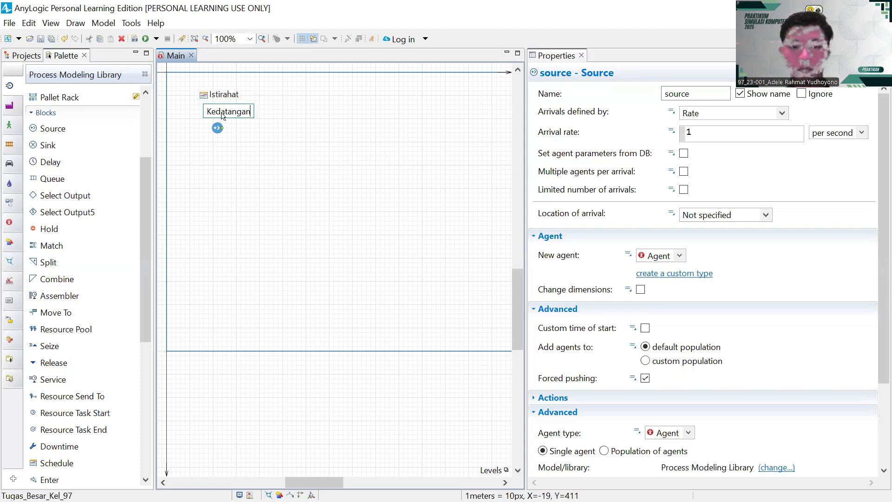
pyautogui.write('_Pelanggan')
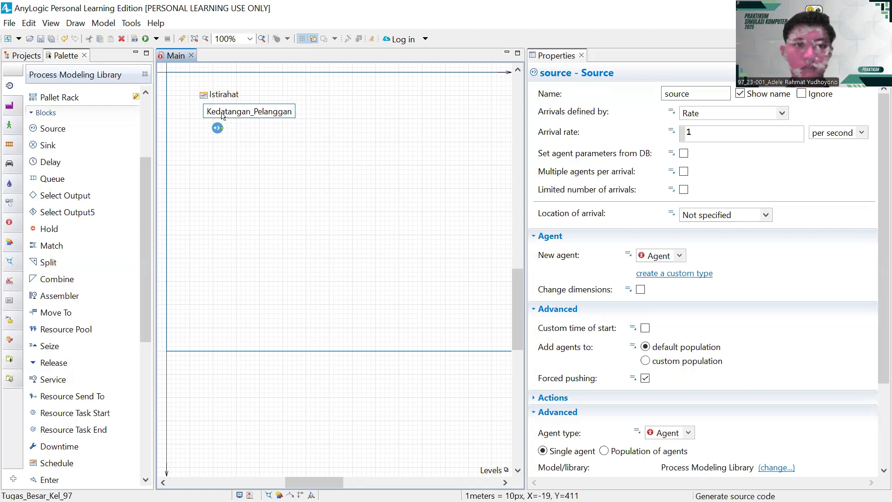
pyautogui.press('Return')
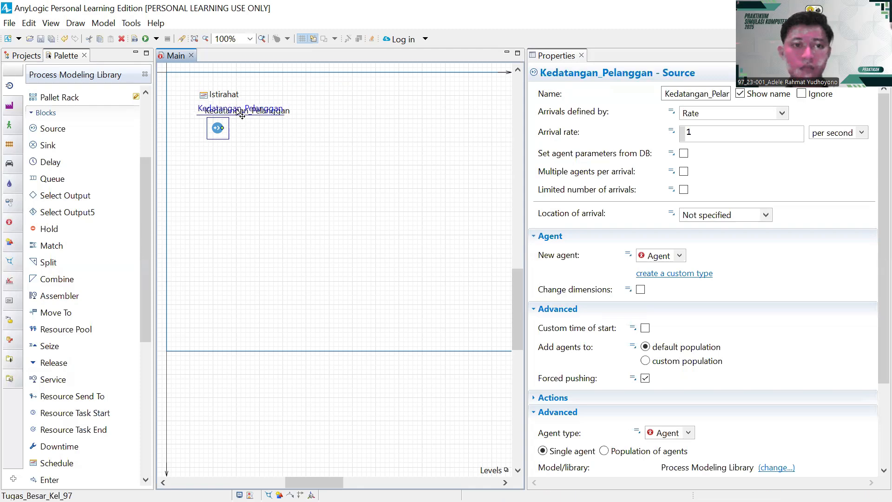
pyautogui.click(251, 138)
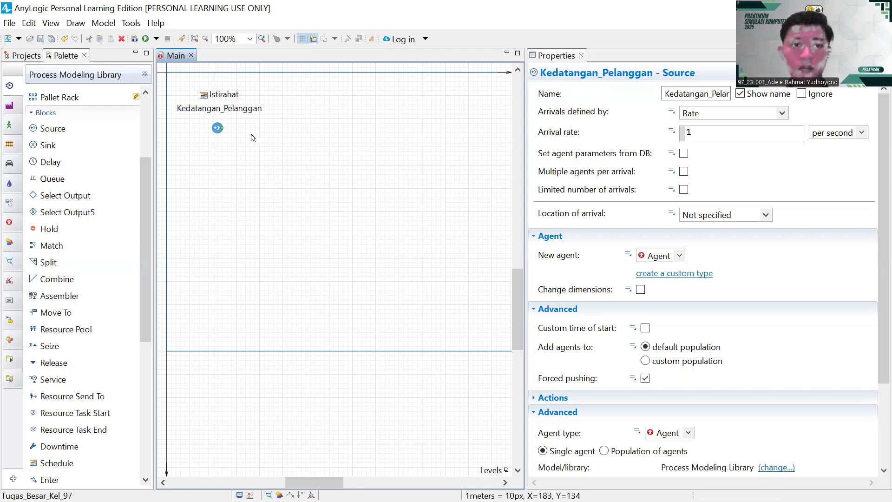
pyautogui.click(224, 120)
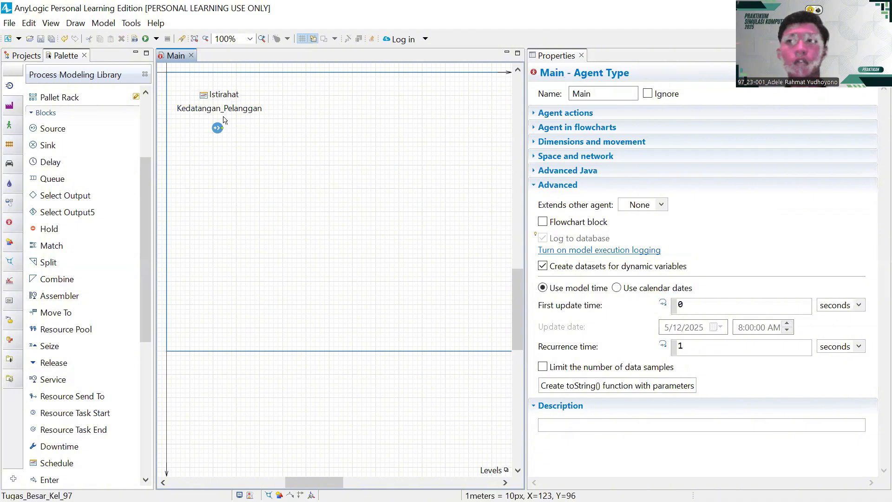
# - Attach a Select Output5 after Kedatangan_Pelanggan and uncheck its Show name option
pyautogui.scroll(-2, 65, 242)
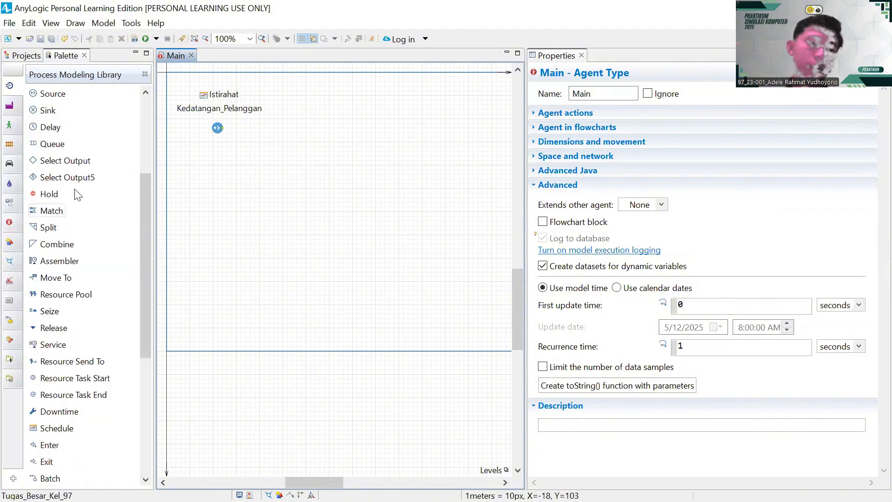
pyautogui.moveTo(65, 177); pyautogui.dragTo(258, 153)
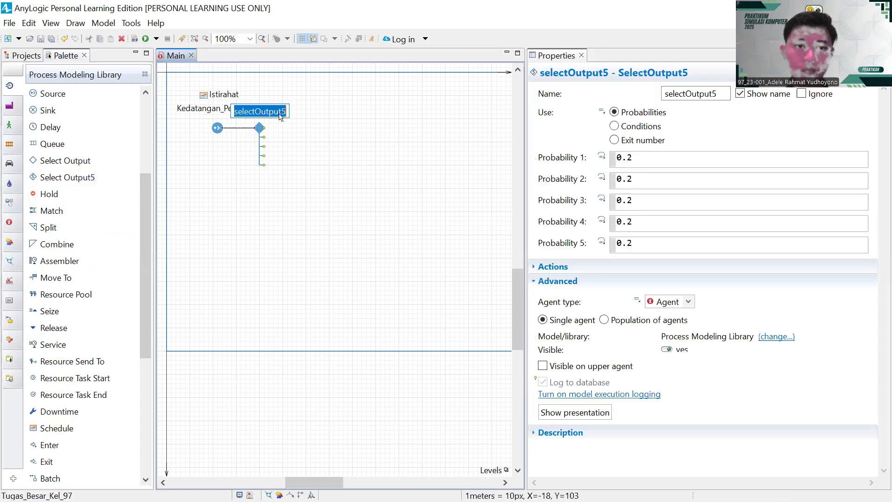
pyautogui.click(741, 95)
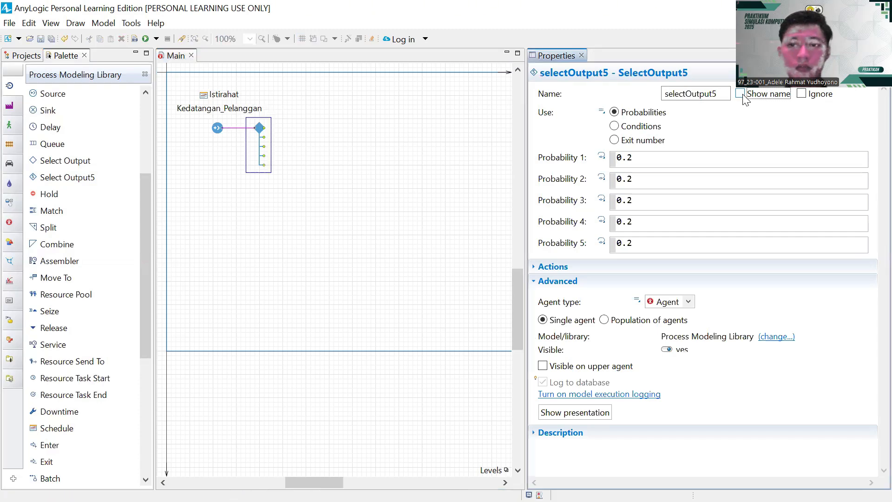
pyautogui.click(316, 155)
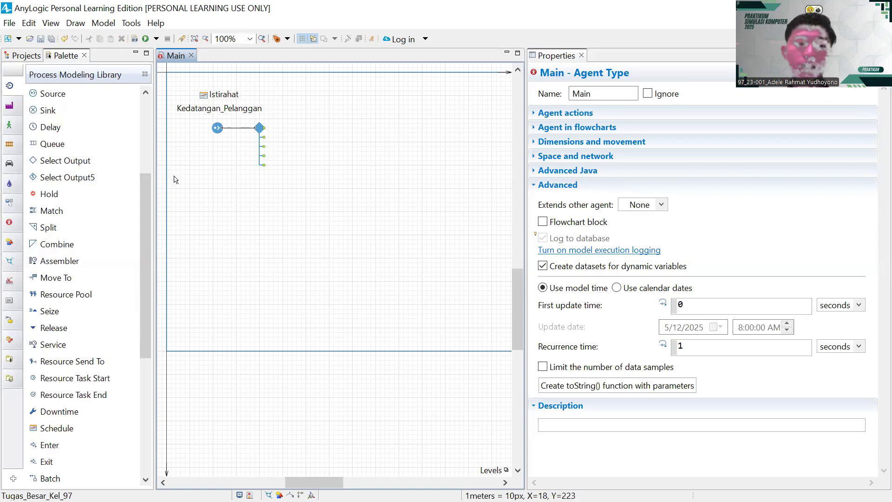
# - Add three Queue blocks (queue, queue1, queue2) stacked vertically beside Select Output5
pyautogui.moveTo(51, 144); pyautogui.dragTo(310, 130)
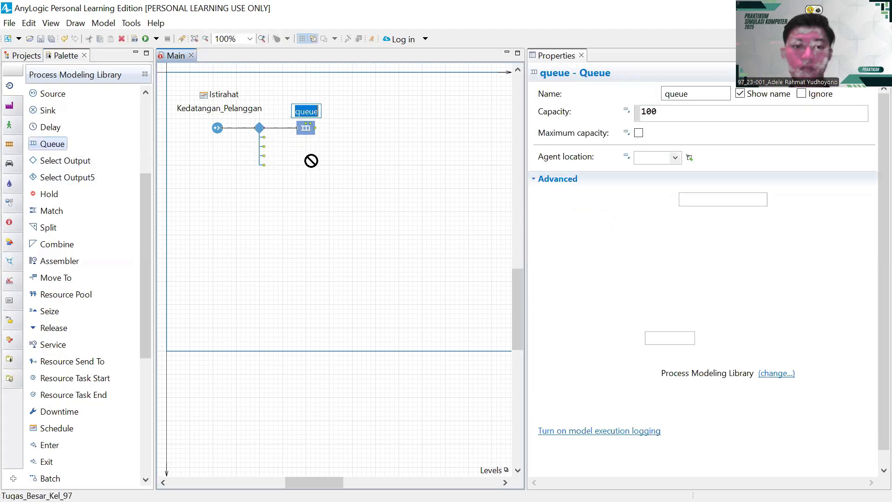
pyautogui.moveTo(52, 149); pyautogui.dragTo(307, 173)
pyautogui.moveTo(51, 145); pyautogui.dragTo(306, 212)
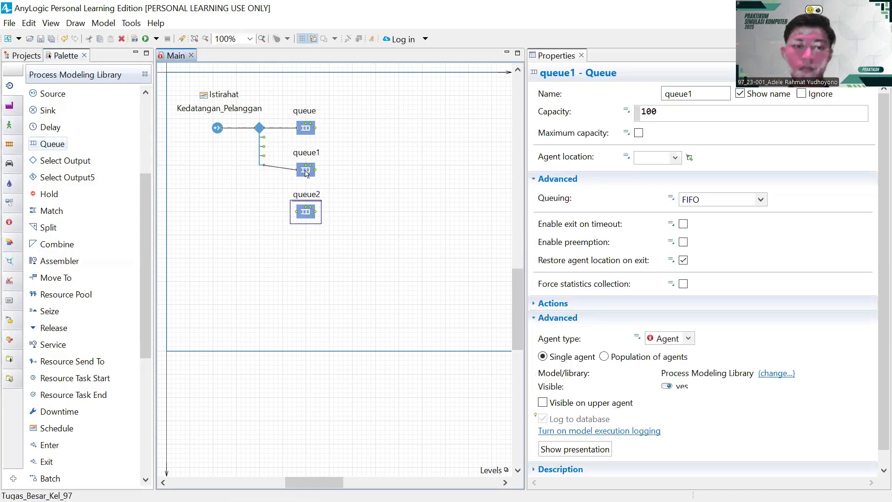
pyautogui.moveTo(309, 171); pyautogui.dragTo(312, 166)
pyautogui.moveTo(312, 214); pyautogui.dragTo(312, 196)
pyautogui.click(283, 164)
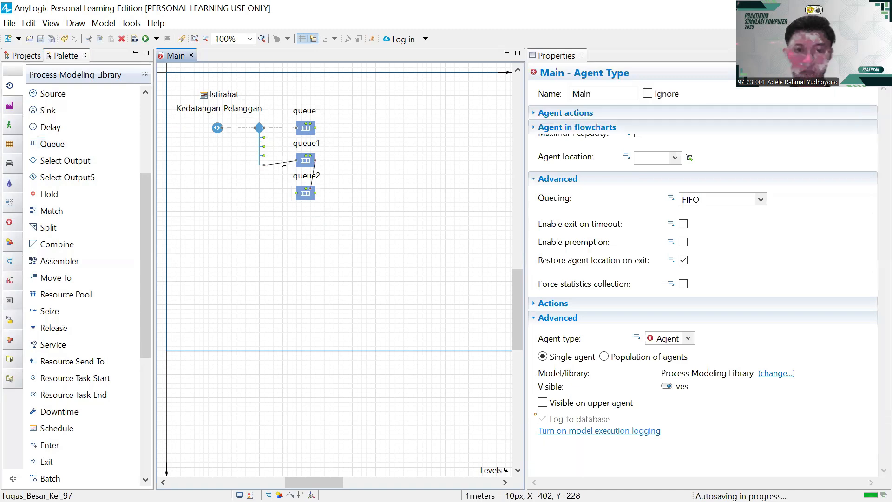
# - Delete the select-output-to-queue1 and queue1-to-queue2 connectors
pyautogui.click(282, 164)
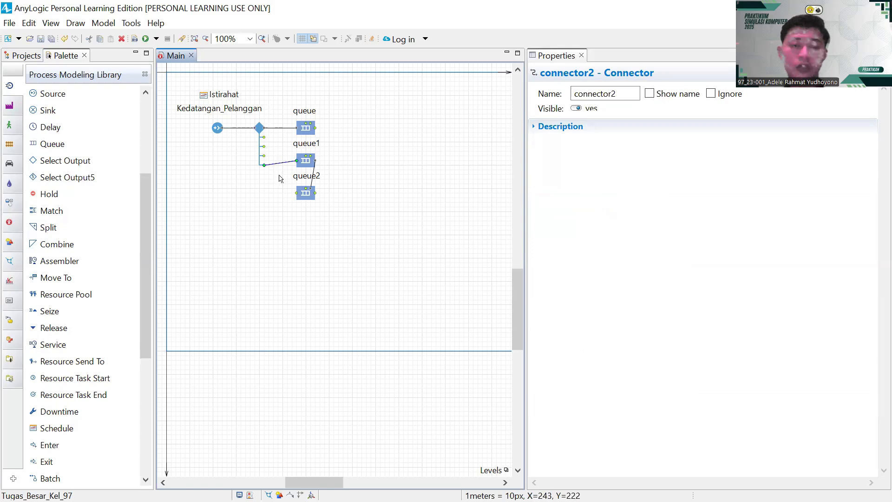
pyautogui.press('Delete')
pyautogui.click(316, 168)
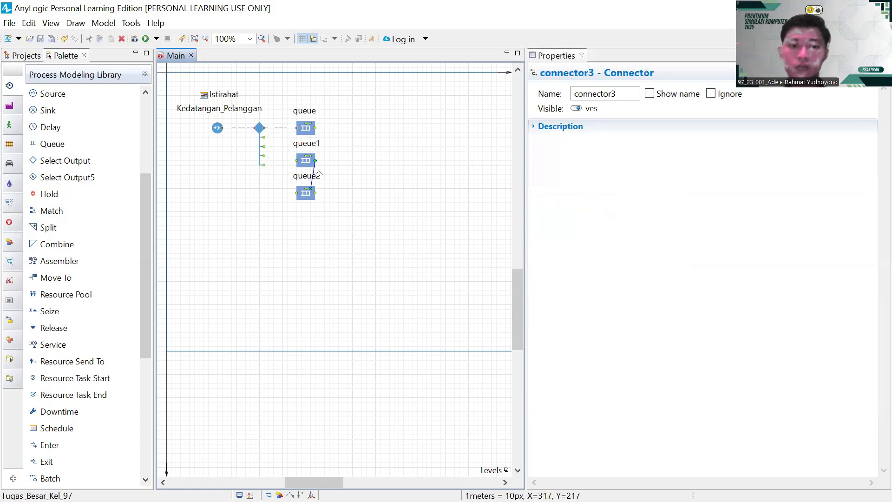
pyautogui.press('Delete')
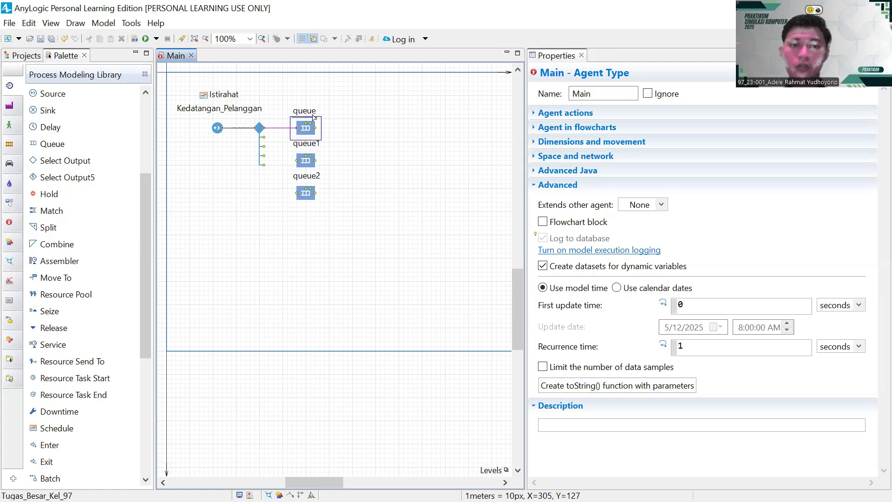
# - Rename the top queue to 'Original' and shift its label left
pyautogui.click(314, 117)
pyautogui.click(321, 113)
pyautogui.press('BackSpace')
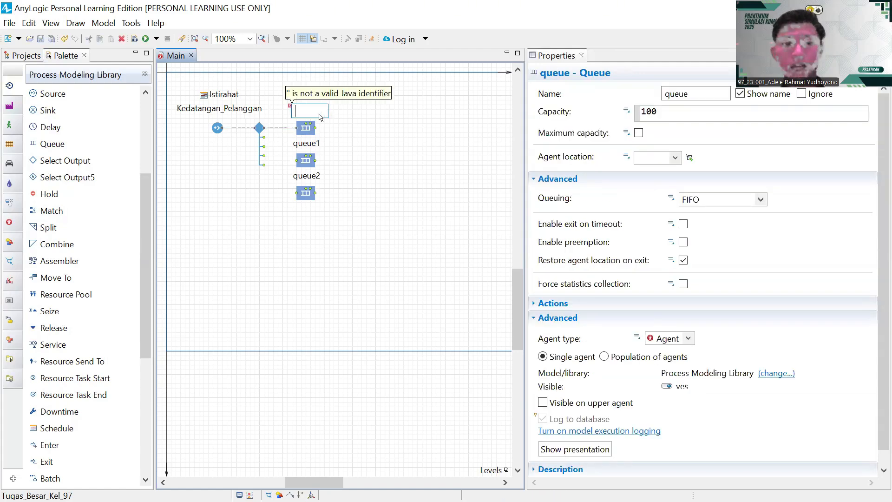
pyautogui.write('original')
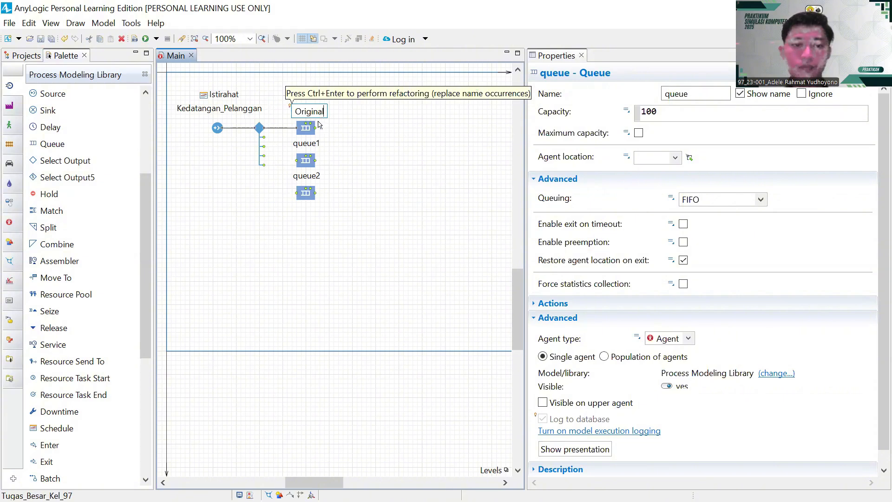
pyautogui.press('Return')
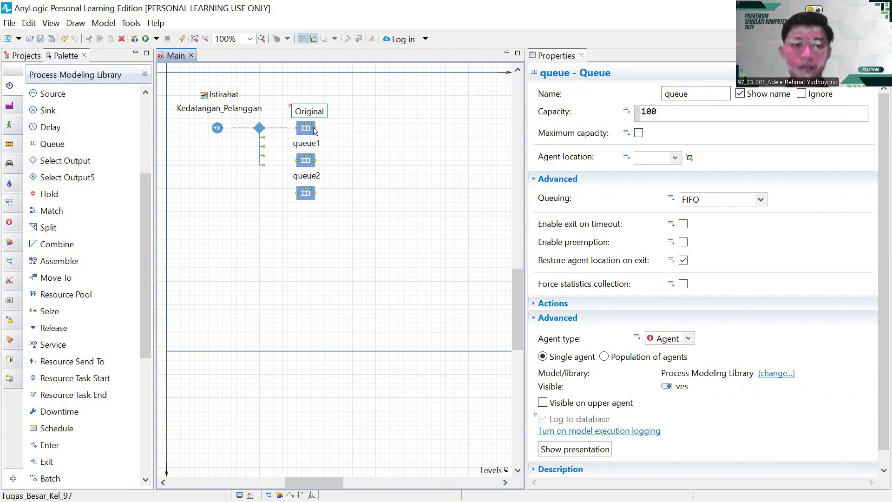
pyautogui.moveTo(316, 111); pyautogui.dragTo(316, 113)
# - Rename the middle queue 'queue1' to 'Sepesial' and nudge its label left
pyautogui.click(319, 145)
pyautogui.doubleClick(319, 145)
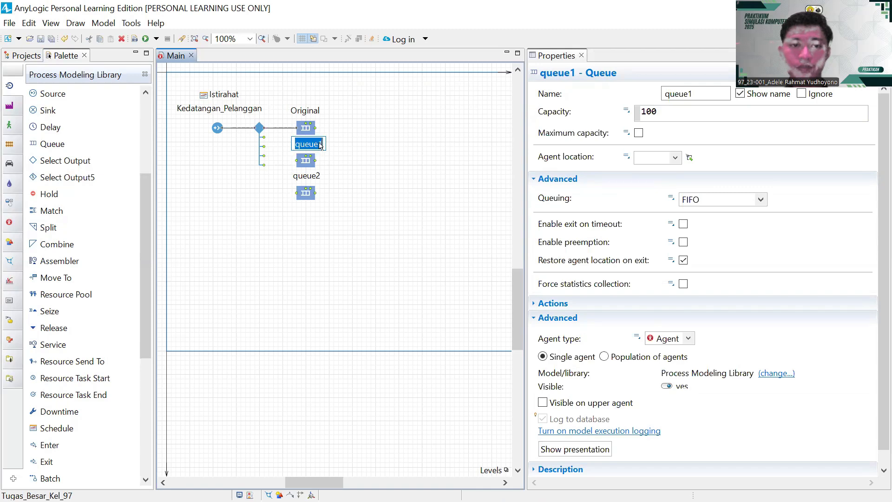
pyautogui.press('BackSpace')
pyautogui.write('Sepesial')
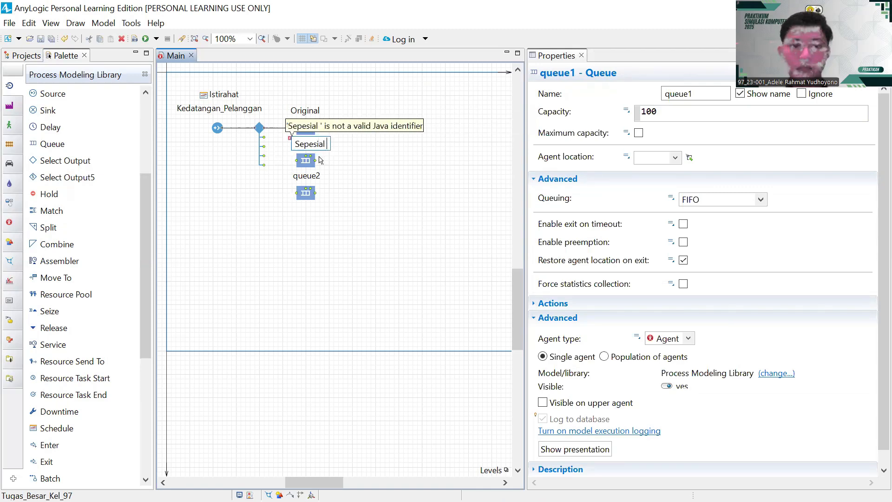
pyautogui.press('BackSpace')
pyautogui.press('Return')
pyautogui.moveTo(313, 145); pyautogui.dragTo(310, 143)
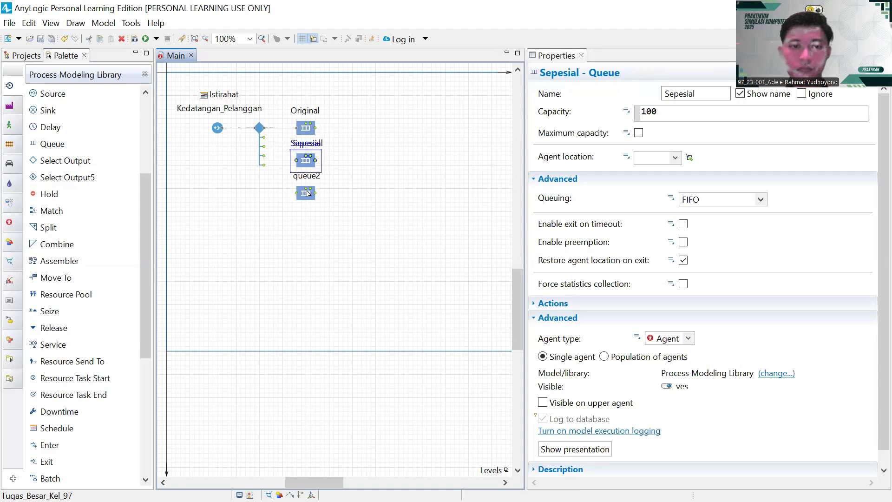
# - Rename the bottom queue 'queue2' to 'Jumbo', nudge its label left, and deselect it
pyautogui.click(316, 179)
pyautogui.click(317, 179)
pyautogui.press('BackSpace')
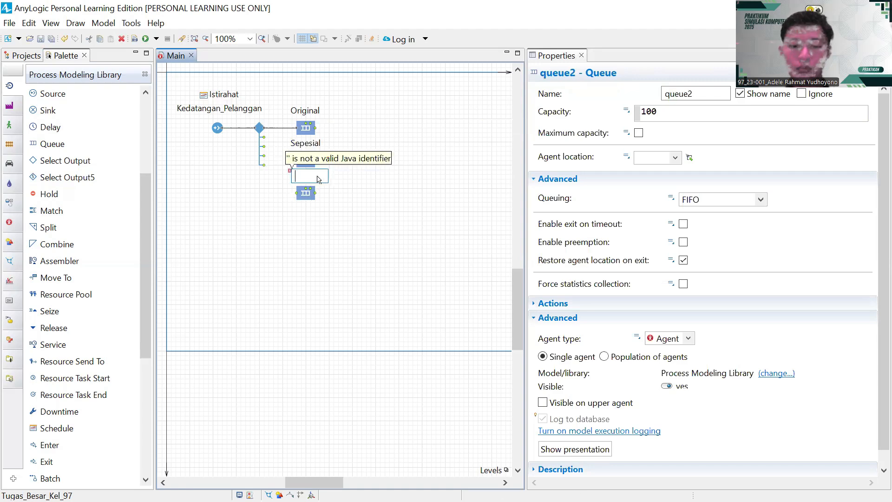
pyautogui.write('Jumbo')
pyautogui.press('Return')
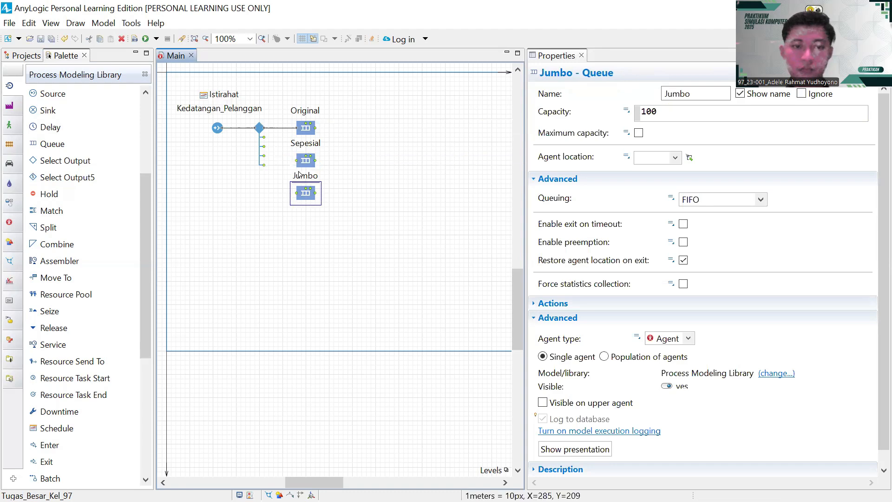
pyautogui.moveTo(299, 174); pyautogui.dragTo(297, 174)
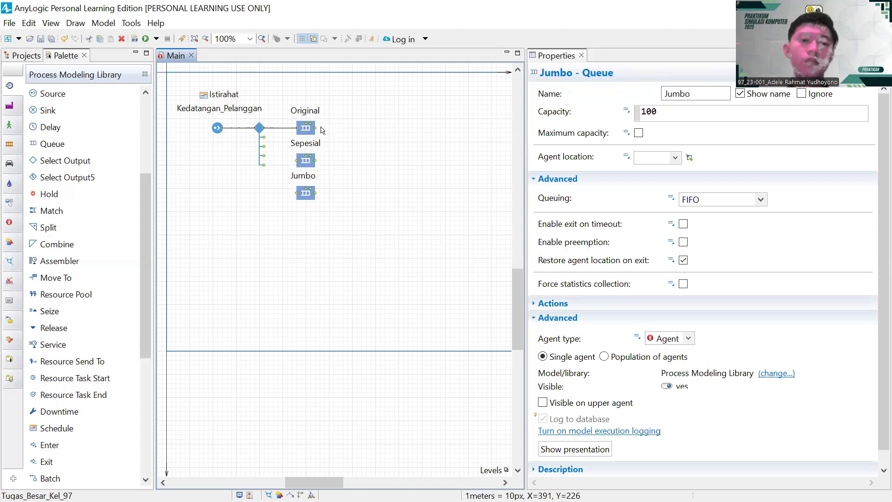
pyautogui.click(234, 152)
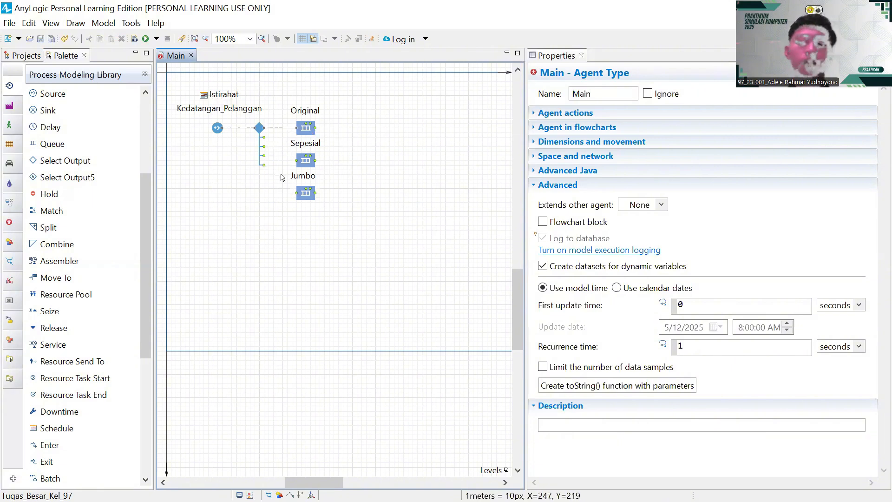
# - Zoom in and connect the five-way split's next output down into the Sepesial queue
pyautogui.scroll(1, 281, 177)
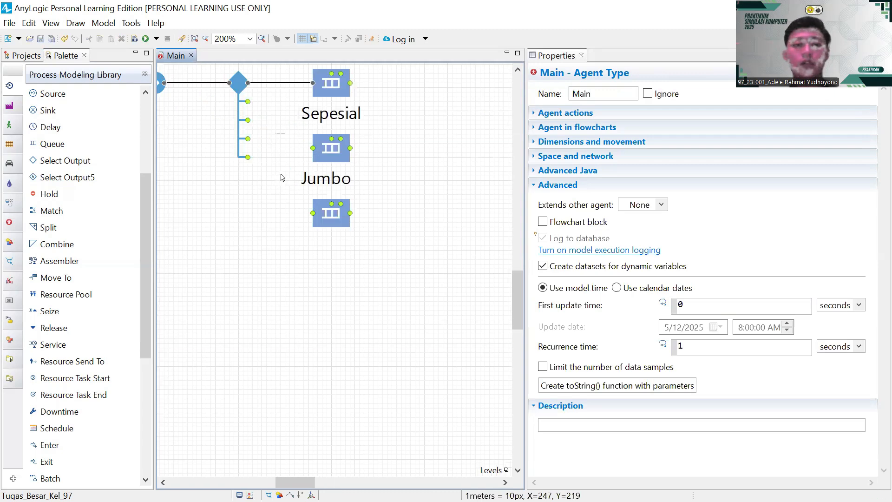
pyautogui.scroll(2, 281, 177)
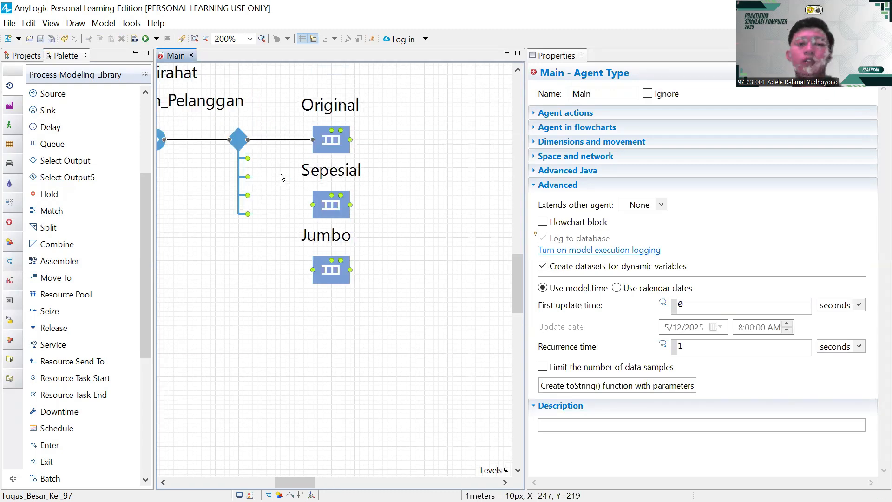
pyautogui.click(247, 160)
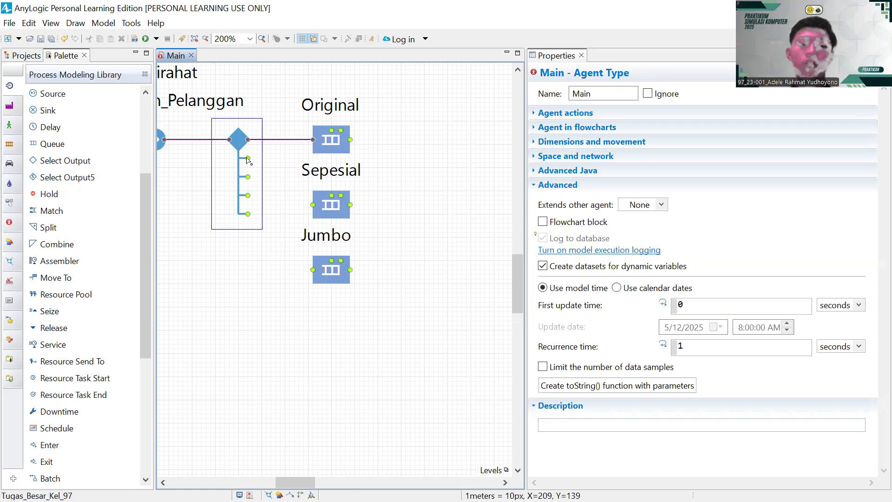
pyautogui.moveTo(248, 160); pyautogui.dragTo(296, 161)
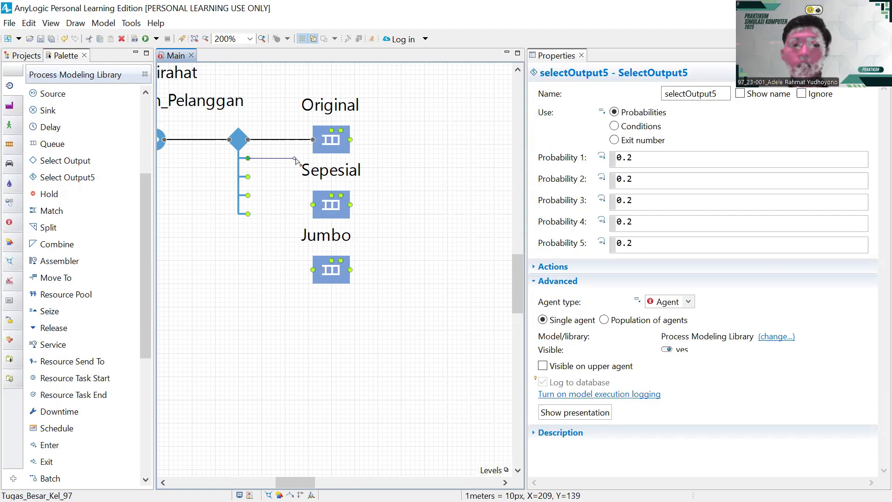
pyautogui.moveTo(296, 169)
pyautogui.mouseDown()
pyautogui.moveTo(296, 207)
pyautogui.moveTo(314, 209)
pyautogui.mouseUp()
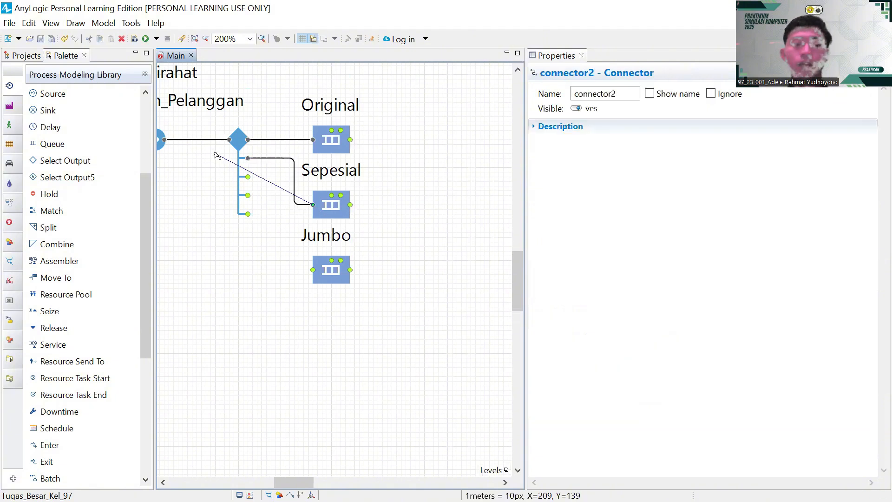
pyautogui.click(259, 164)
# - Route a two-bend connector from the following split output into Jumbo, then recentre the view
pyautogui.click(254, 183)
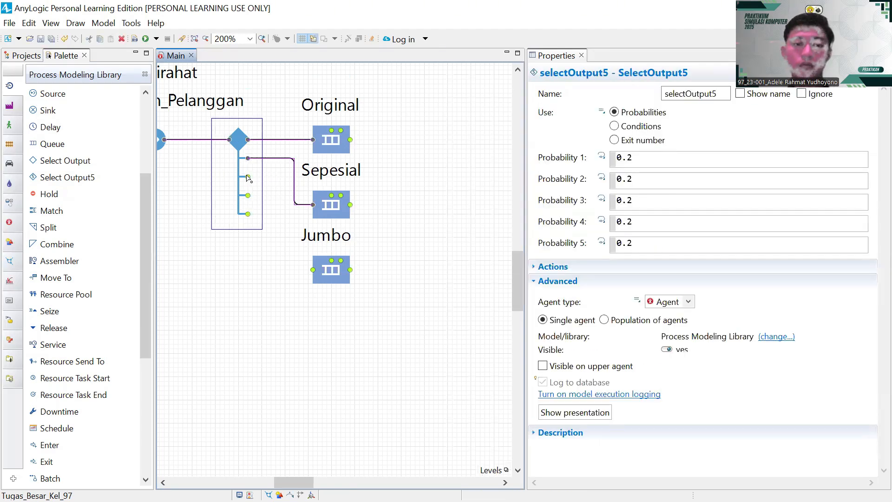
pyautogui.moveTo(247, 177)
pyautogui.mouseDown()
pyautogui.moveTo(257, 178)
pyautogui.moveTo(247, 177)
pyautogui.mouseUp()
pyautogui.doubleClick(247, 177)
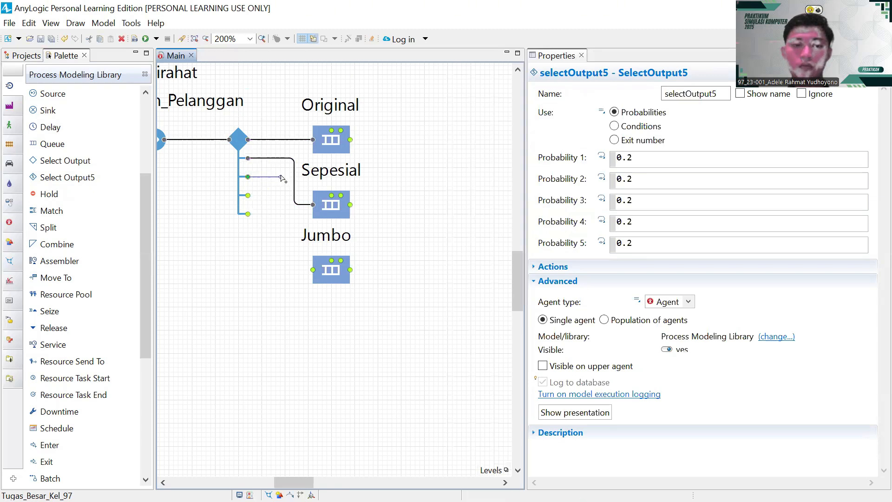
pyautogui.click(280, 177)
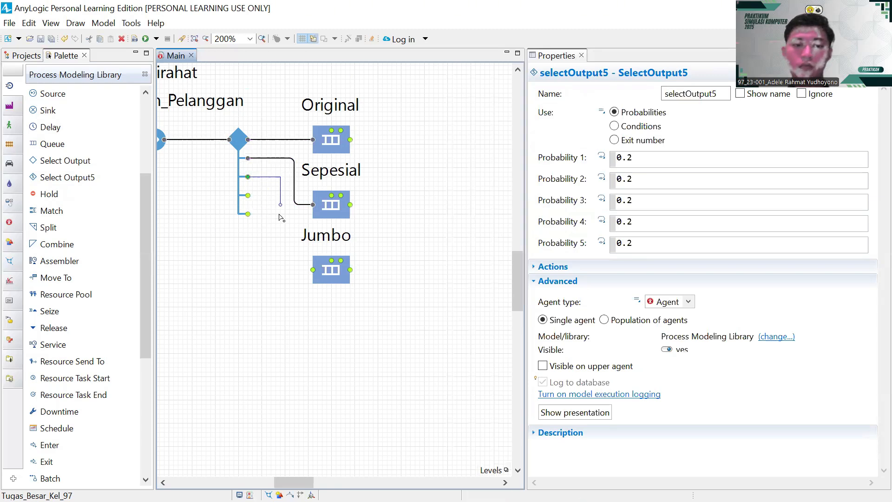
pyautogui.click(281, 270)
pyautogui.click(314, 269)
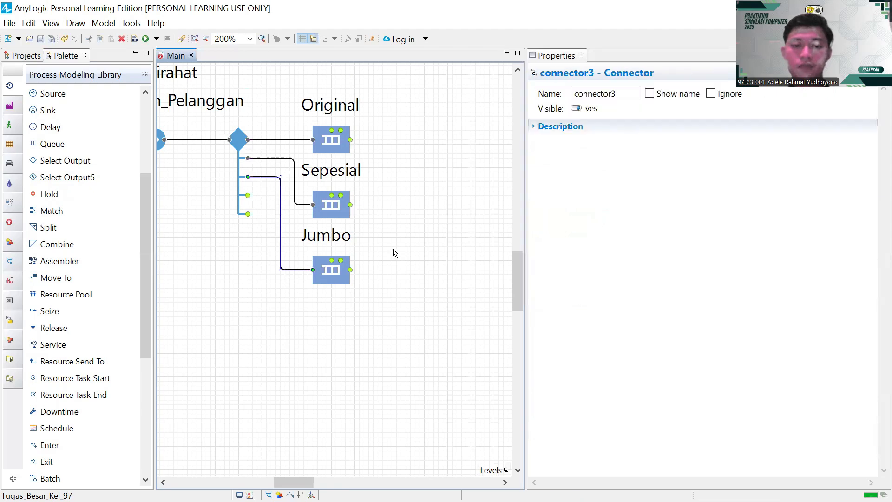
pyautogui.click(394, 253)
pyautogui.scroll(-2, 394, 252)
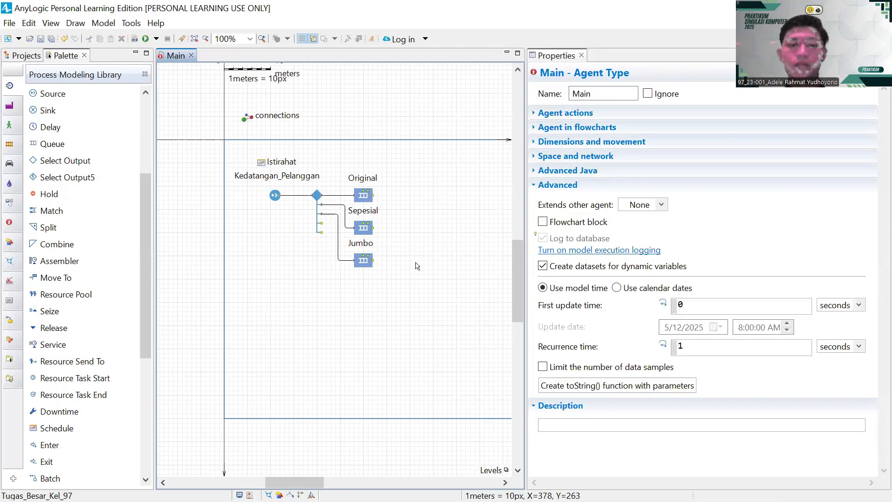
pyautogui.moveTo(417, 247); pyautogui.dragTo(325, 247)
pyautogui.scroll(-2, 348, 246)
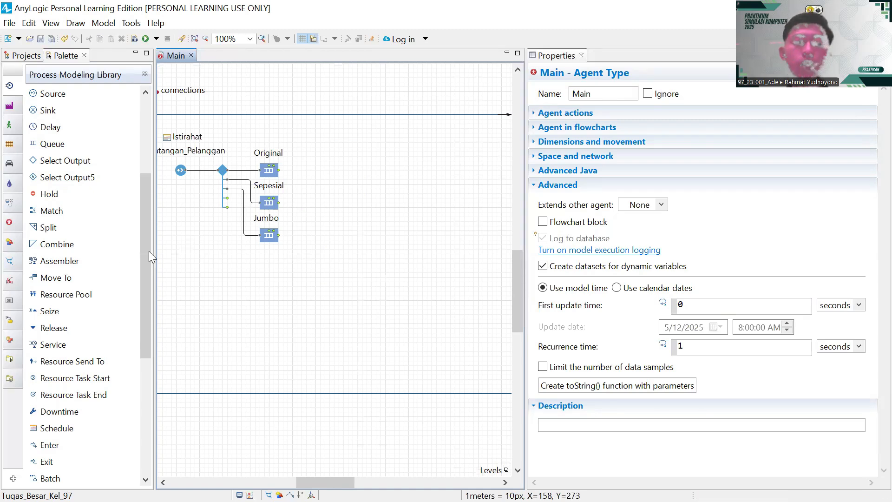
pyautogui.scroll(-1, 116, 258)
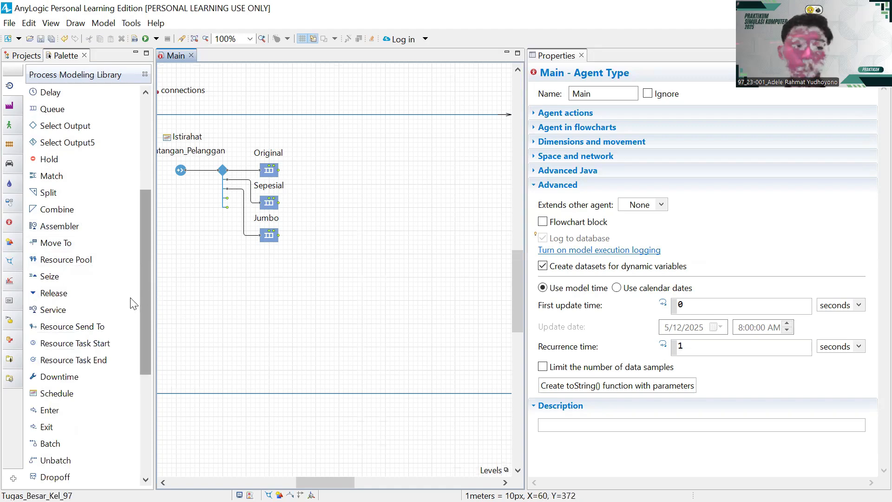
pyautogui.moveTo(77, 344); pyautogui.dragTo(336, 209)
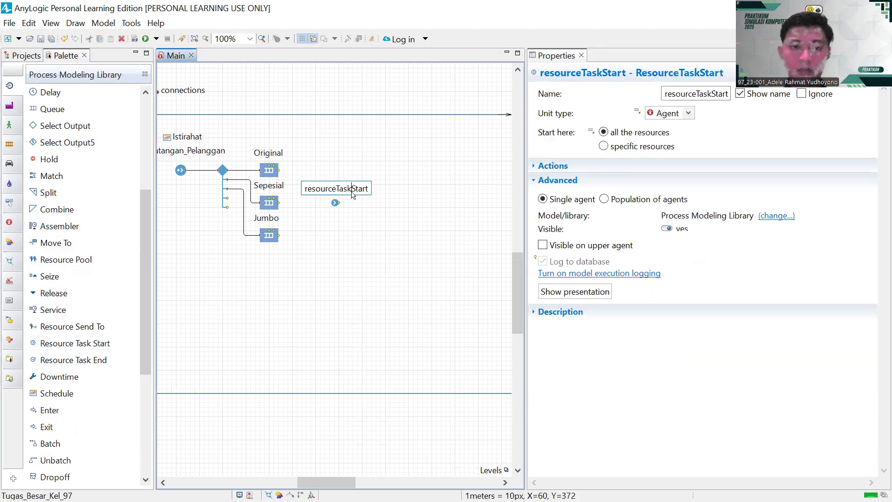
pyautogui.press('BackSpace')
pyautogui.press('BackSpace')
pyautogui.press('BackSpace')
pyautogui.press('BackSpace')
pyautogui.press('BackSpace')
pyautogui.press('BackSpace')
pyautogui.press('BackSpace')
pyautogui.press('BackSpace')
pyautogui.press('BackSpace')
pyautogui.press('BackSpace')
pyautogui.press('BackSpace')
pyautogui.press('BackSpace')
pyautogui.press('BackSpace')
pyautogui.press('BackSpace')
pyautogui.press('BackSpace')
pyautogui.press('BackSpace')
pyautogui.press('BackSpace')
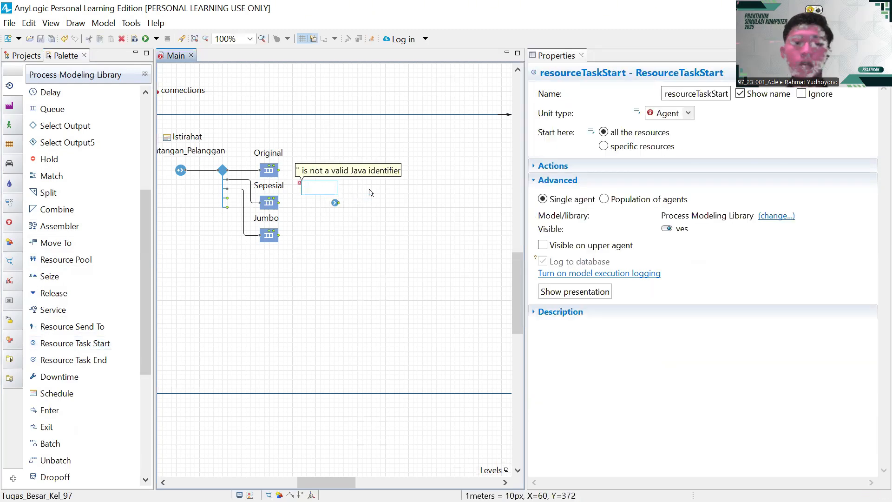
pyautogui.write('Waktu_m')
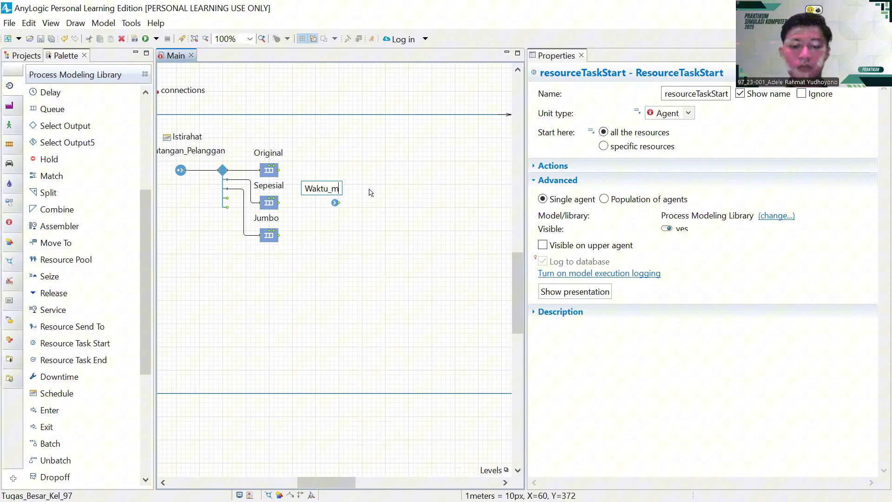
pyautogui.press('BackSpace')
pyautogui.write('Mul')
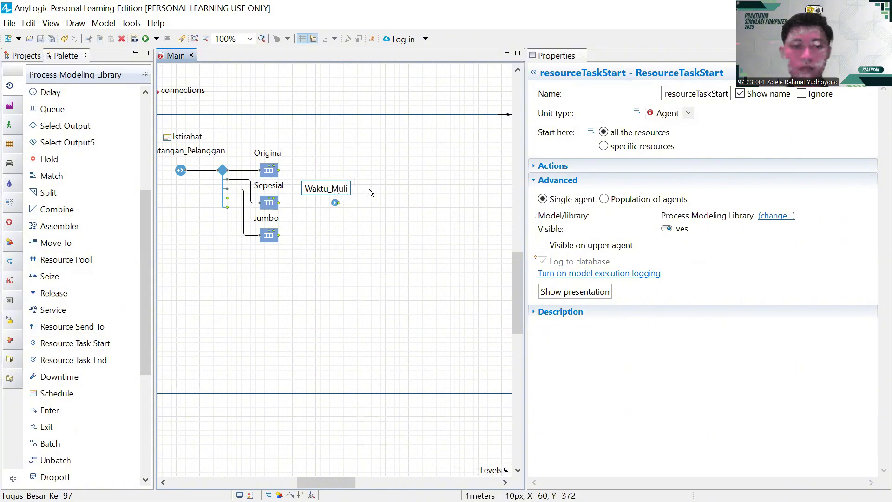
pyautogui.write('ai')
pyautogui.press('Return')
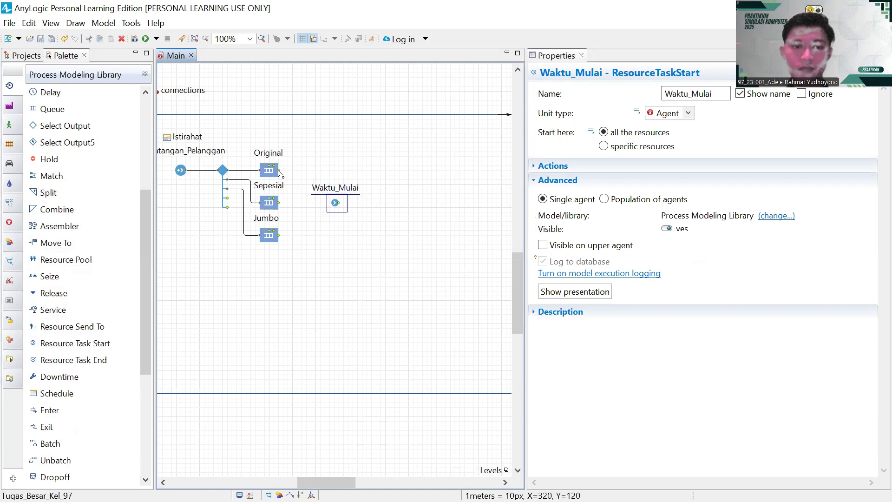
pyautogui.moveTo(279, 171); pyautogui.dragTo(322, 209)
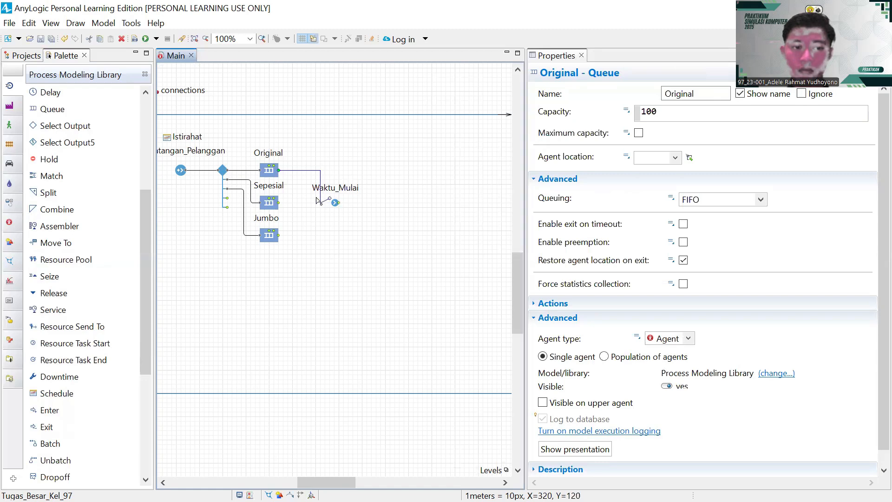
pyautogui.doubleClick(321, 178)
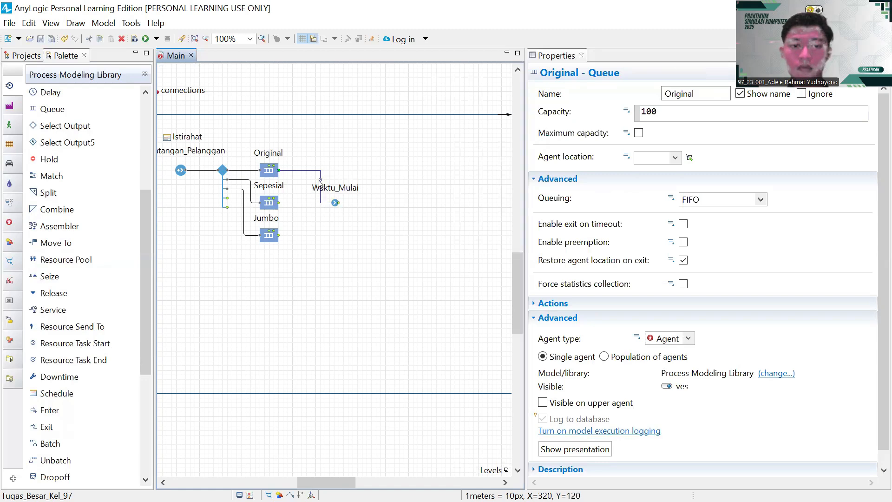
pyautogui.press('Escape')
pyautogui.click(336, 203)
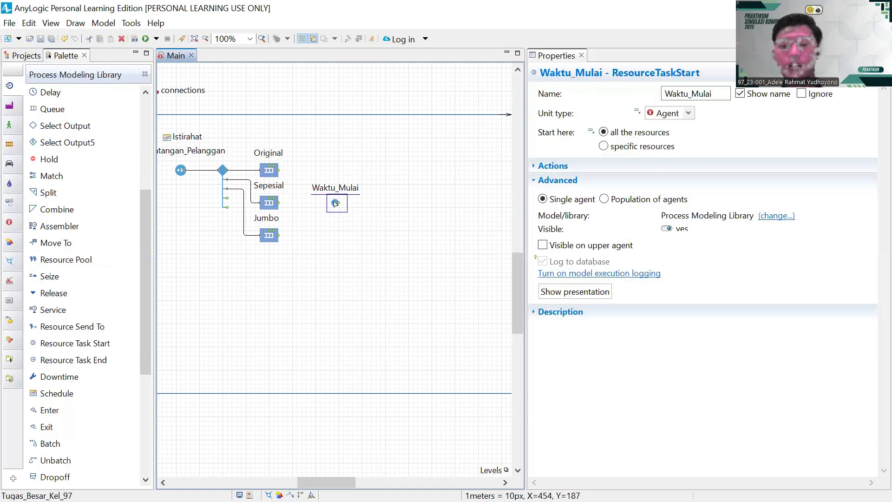
# - Replace the old block with a new Time Measure Start block named Waktu_Mulai
pyautogui.press('Delete')
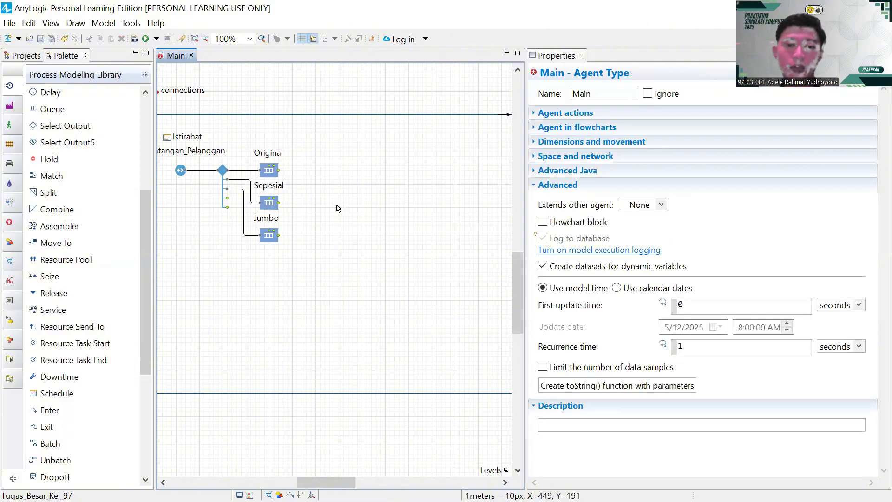
pyautogui.scroll(-3, 81, 284)
pyautogui.scroll(-6, 81, 284)
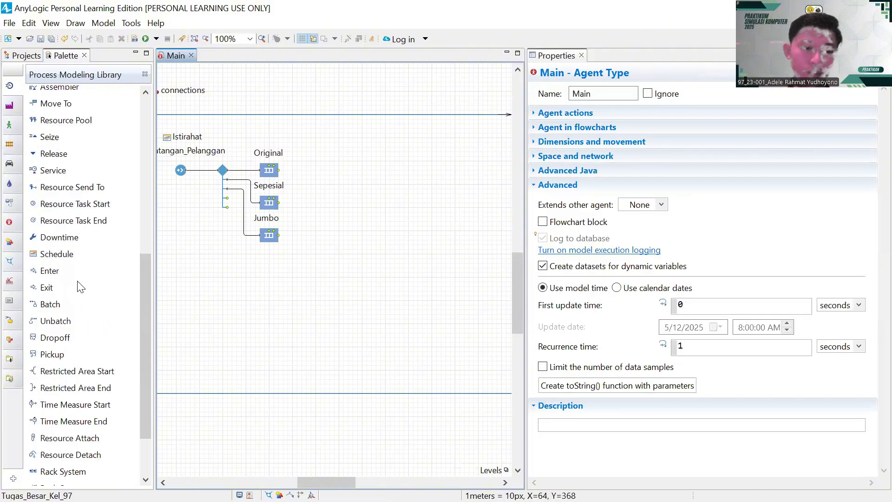
pyautogui.moveTo(70, 329); pyautogui.dragTo(347, 207)
pyautogui.doubleClick(361, 187)
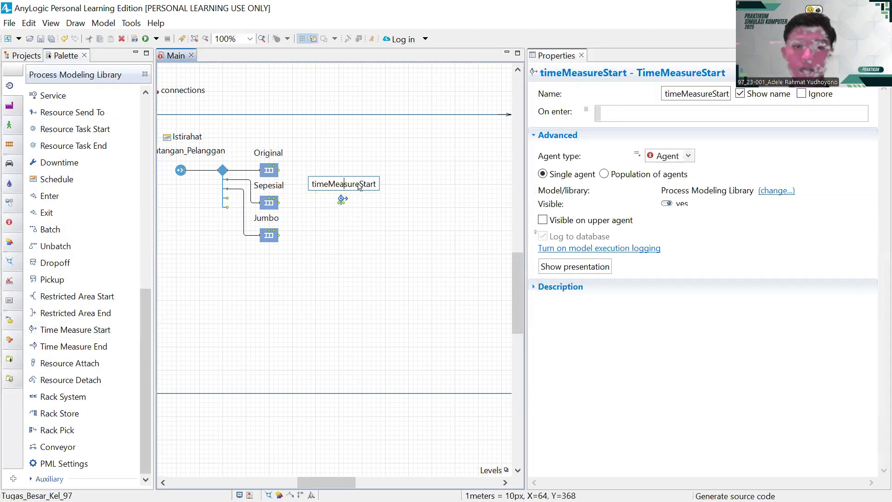
pyautogui.press('BackSpace')
pyautogui.press('BackSpace')
pyautogui.press('BackSpace')
pyautogui.press('BackSpace')
pyautogui.press('BackSpace')
pyautogui.press('BackSpace')
pyautogui.press('BackSpace')
pyautogui.press('BackSpace')
pyautogui.press('BackSpace')
pyautogui.press('BackSpace')
pyautogui.press('BackSpace')
pyautogui.press('BackSpace')
pyautogui.press('BackSpace')
pyautogui.press('BackSpace')
pyautogui.press('BackSpace')
pyautogui.press('BackSpace')
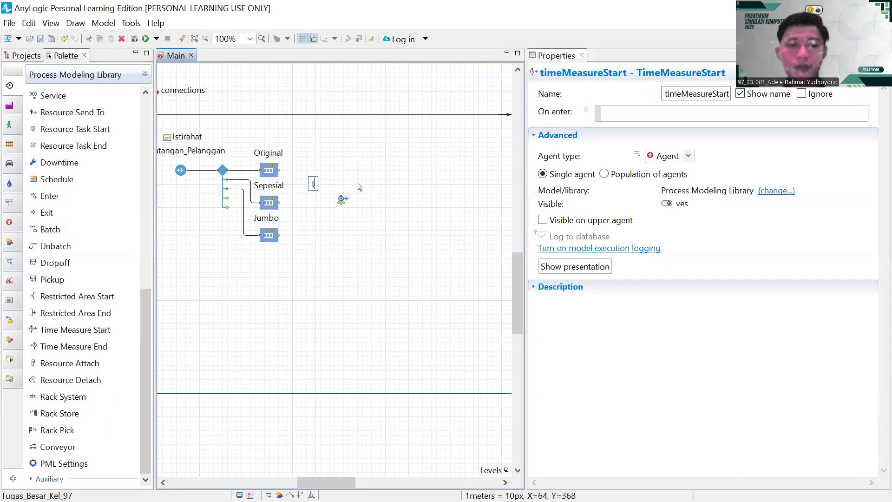
pyautogui.write('Waktu_')
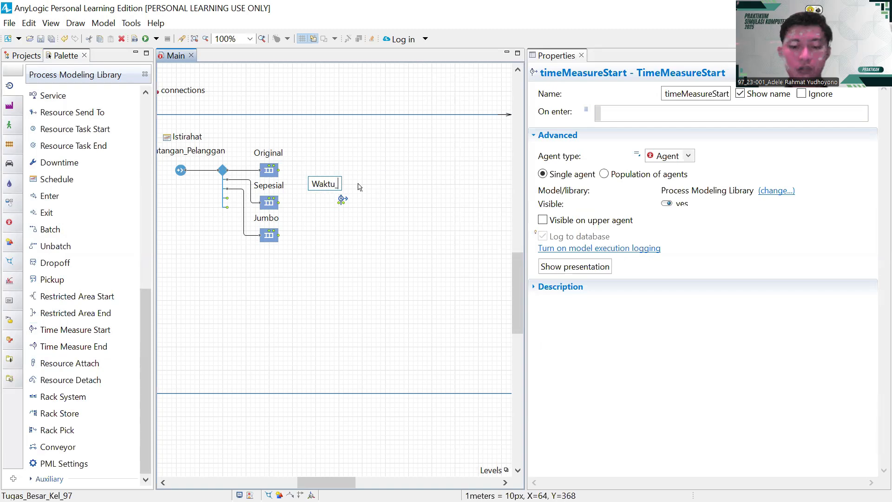
pyautogui.write('Mulai')
pyautogui.press('Return')
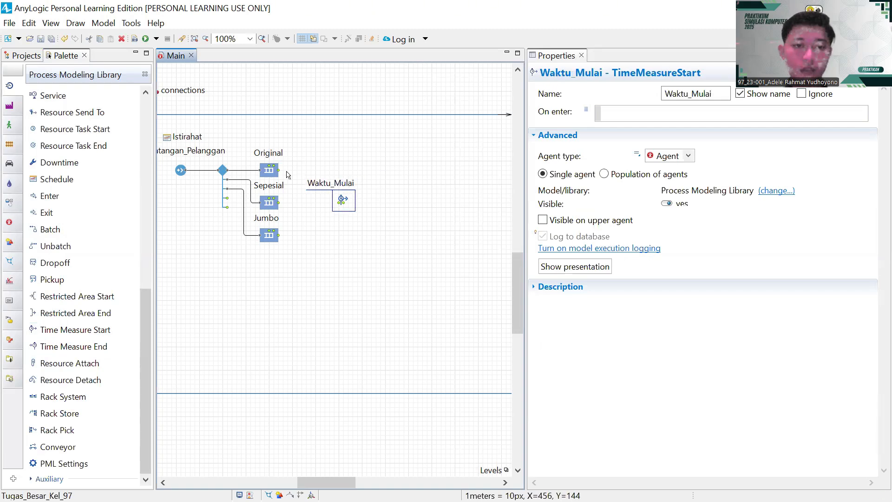
# - Draw a connector from Original toward Waktu_Mulai and adjust its loose end
pyautogui.moveTo(279, 170); pyautogui.dragTo(340, 203)
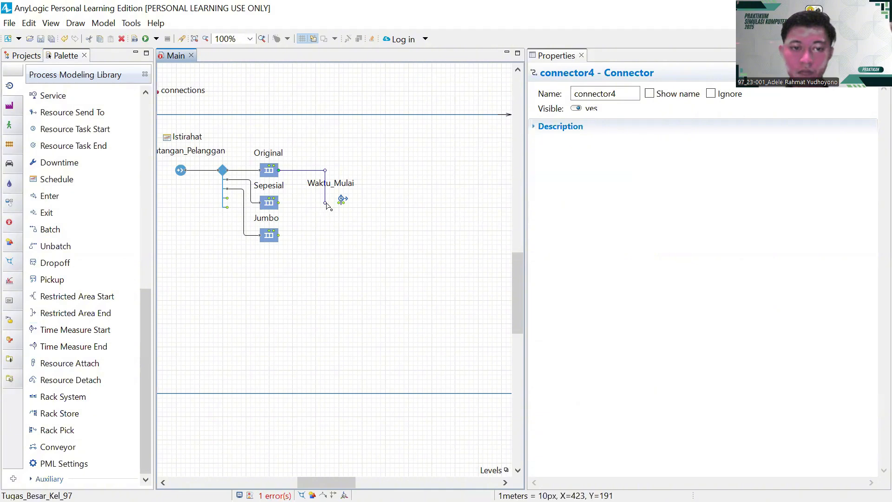
pyautogui.moveTo(328, 206); pyautogui.dragTo(326, 172)
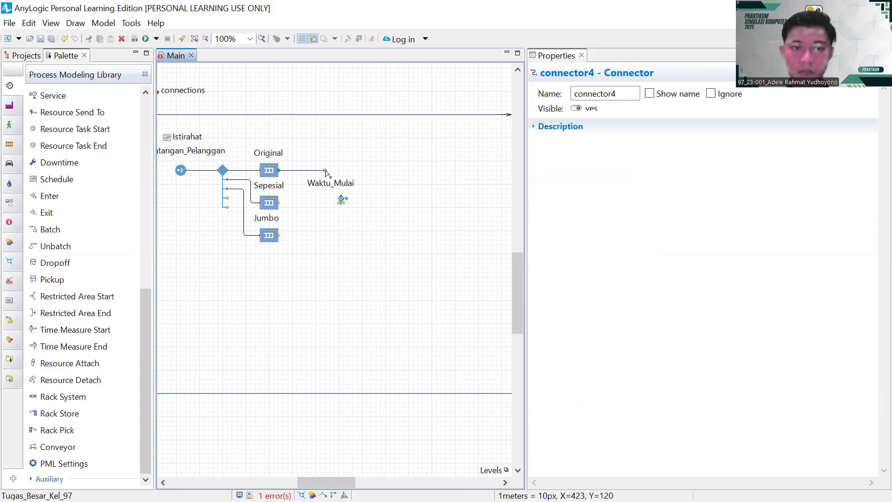
pyautogui.moveTo(325, 171); pyautogui.dragTo(327, 197)
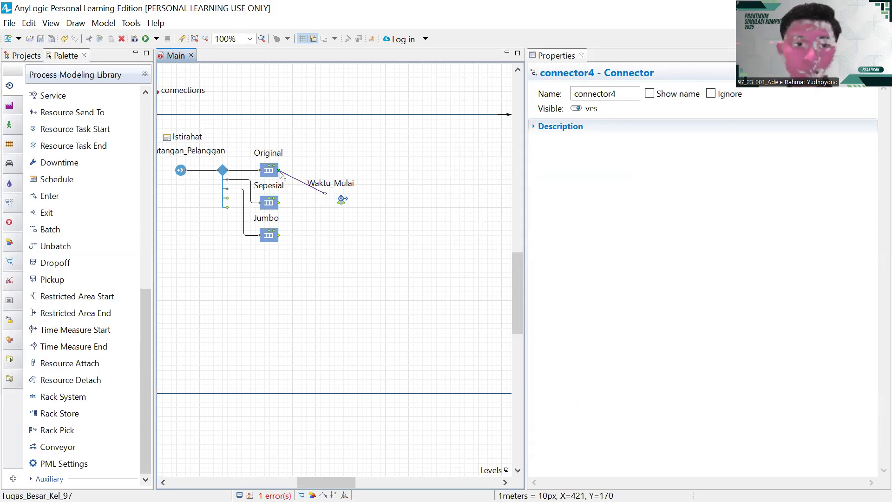
# - Replace the misdrawn connector with a new Original-to-Waktu_Mulai connector and tidy its bend
pyautogui.press('Delete')
pyautogui.scroll(1, 280, 173)
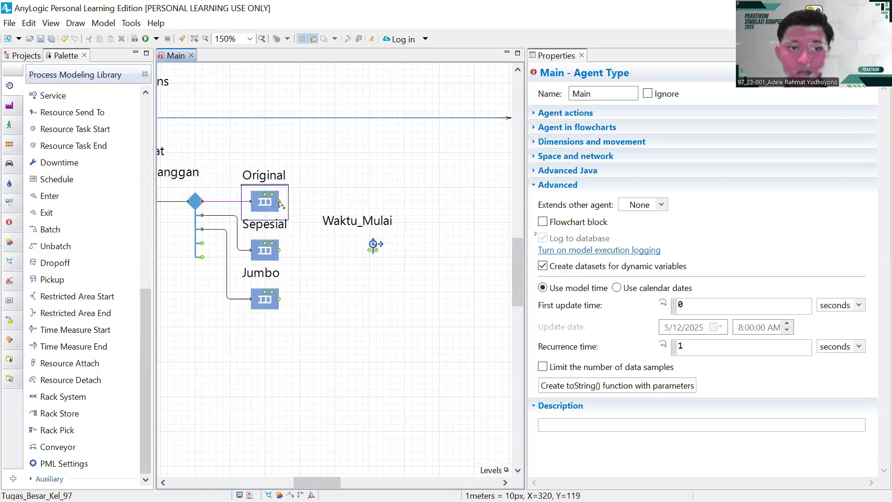
pyautogui.moveTo(280, 203); pyautogui.dragTo(373, 246)
pyautogui.click(371, 244)
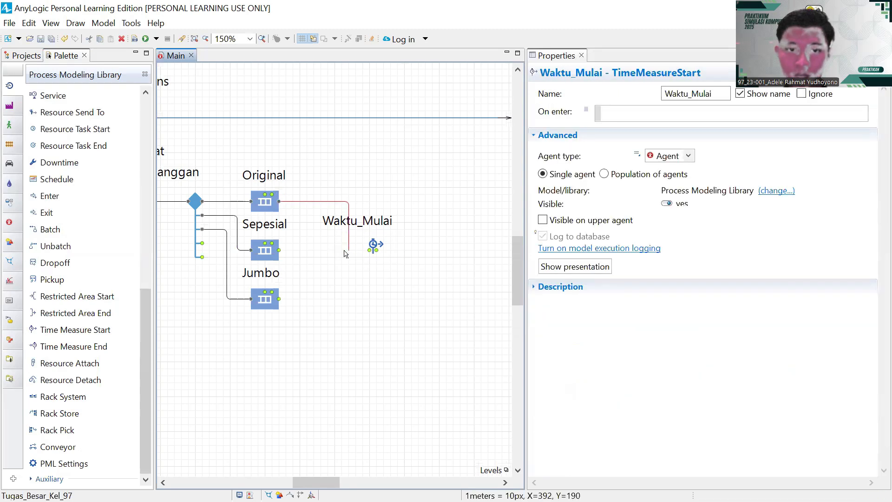
pyautogui.click(349, 250)
pyautogui.moveTo(350, 252); pyautogui.dragTo(372, 245)
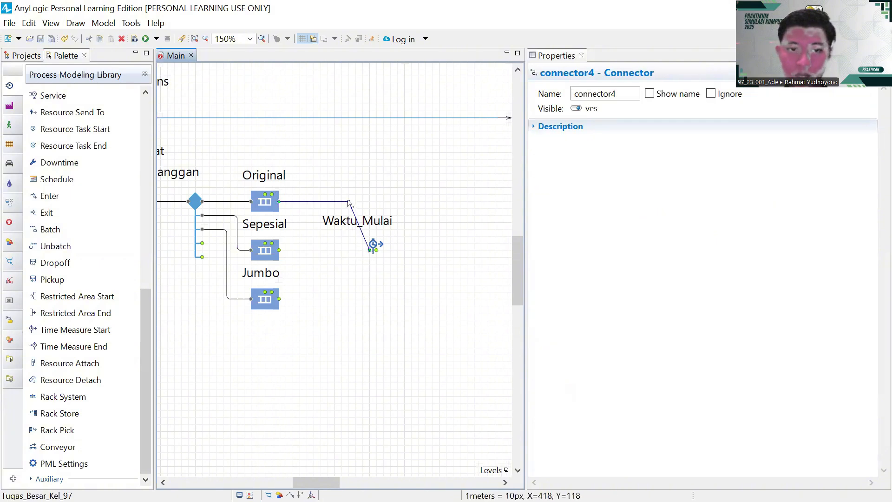
pyautogui.moveTo(348, 204)
pyautogui.mouseDown()
pyautogui.moveTo(293, 254)
pyautogui.moveTo(352, 253)
pyautogui.moveTo(345, 250)
pyautogui.moveTo(349, 205)
pyautogui.mouseUp()
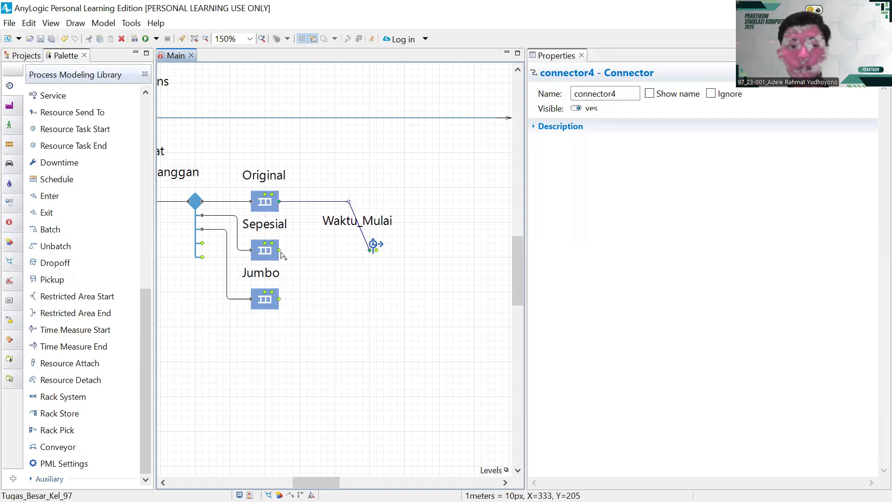
# - Connect Sepesial and Jumbo into Waktu_Mulai, adding a bend on the Jumbo route
pyautogui.moveTo(279, 249); pyautogui.dragTo(370, 250)
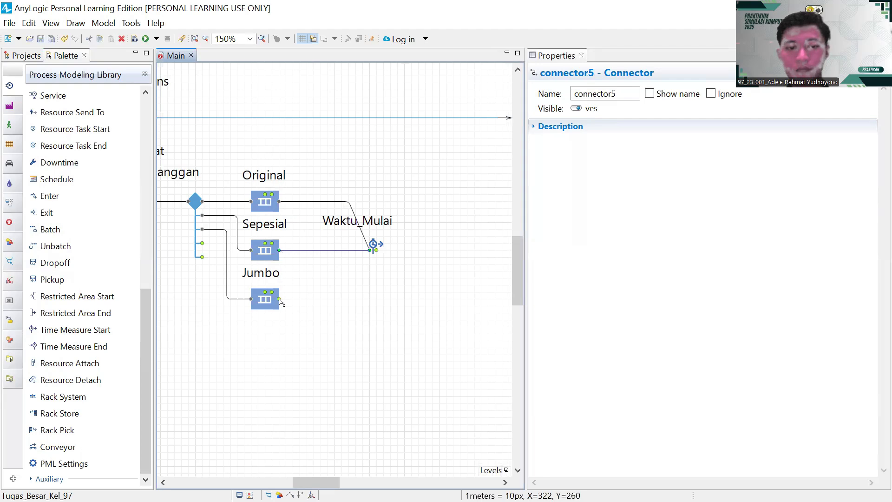
pyautogui.moveTo(280, 302); pyautogui.dragTo(355, 302)
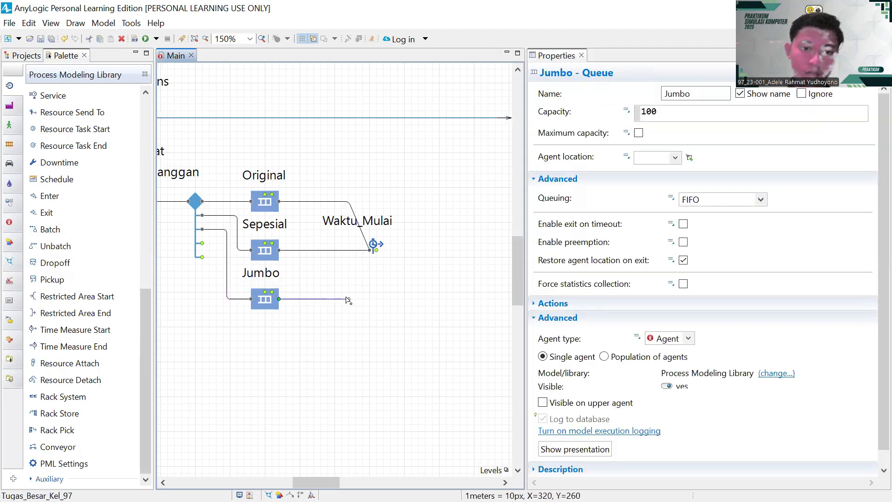
pyautogui.click(348, 300)
pyautogui.click(370, 249)
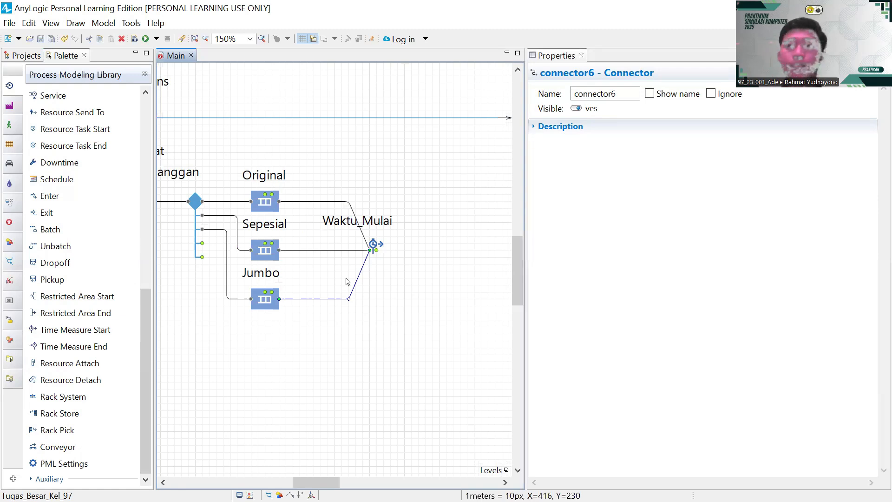
pyautogui.hscroll(5, 346, 281)
pyautogui.scroll(-1, 346, 281)
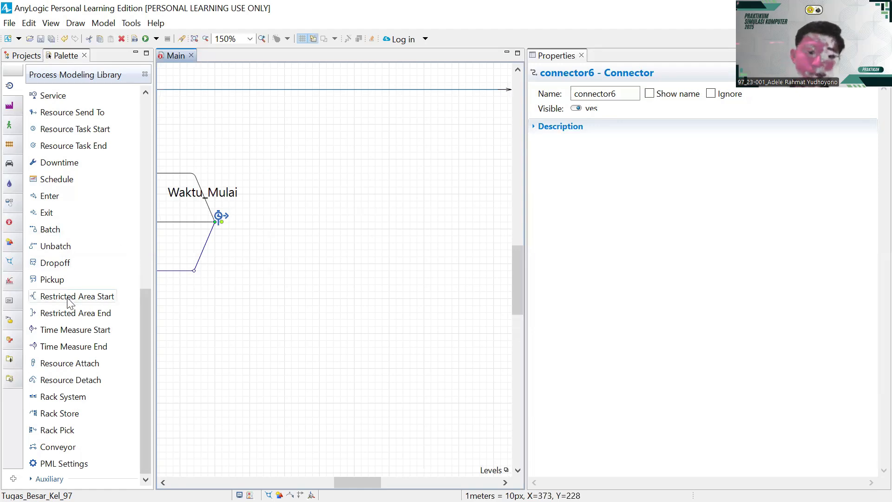
# - Drop a Service block named Pengadukan_Adonan after Waktu_Mulai and connect Waktu_Mulai to it
pyautogui.scroll(5, 68, 302)
pyautogui.moveTo(55, 270); pyautogui.dragTo(301, 220)
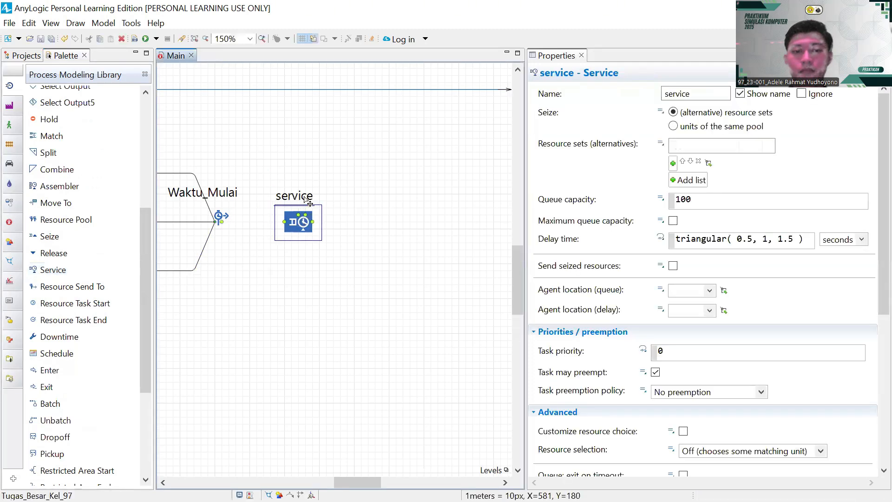
pyautogui.press('BackSpace')
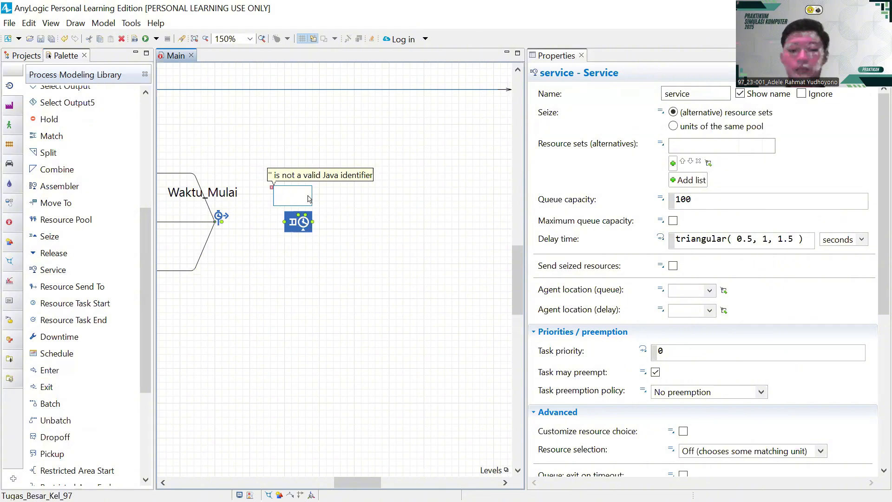
pyautogui.write('Pengadukan')
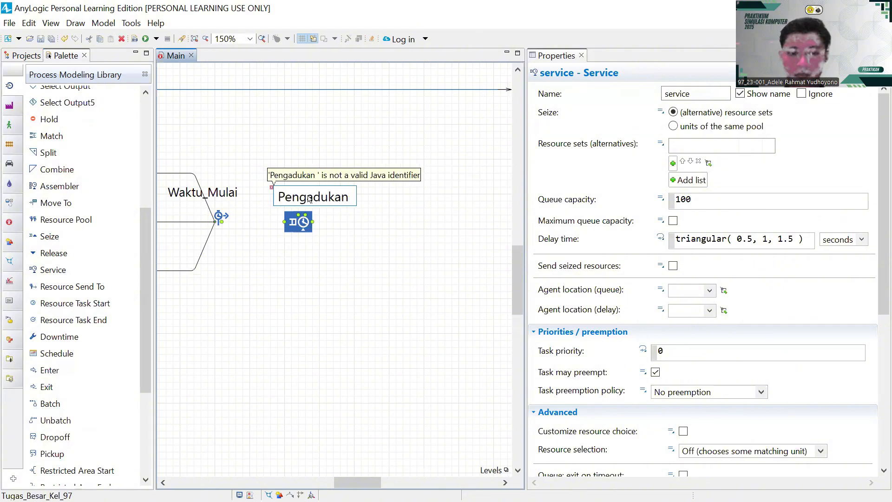
pyautogui.press('BackSpace')
pyautogui.write('_')
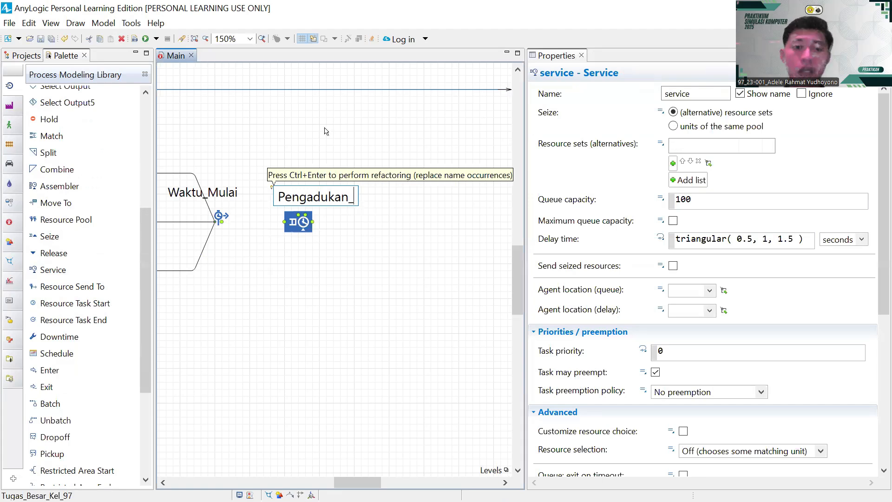
pyautogui.write('Ad')
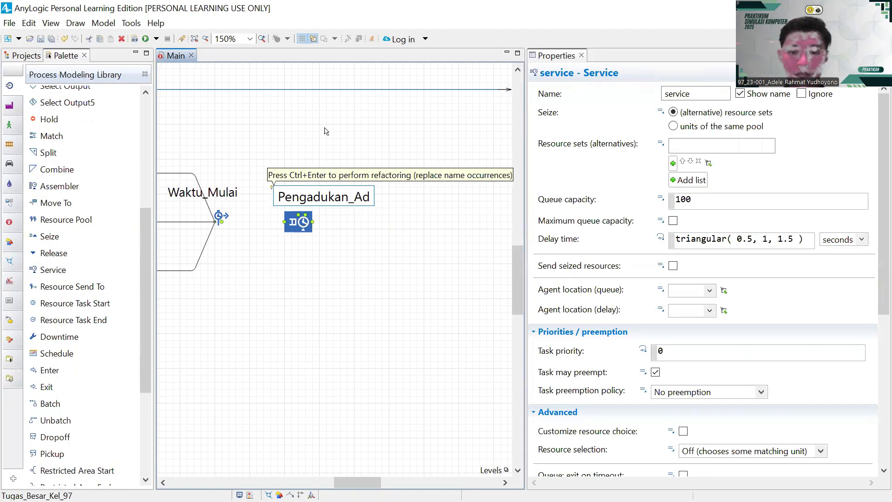
pyautogui.write('onan')
pyautogui.press('Return')
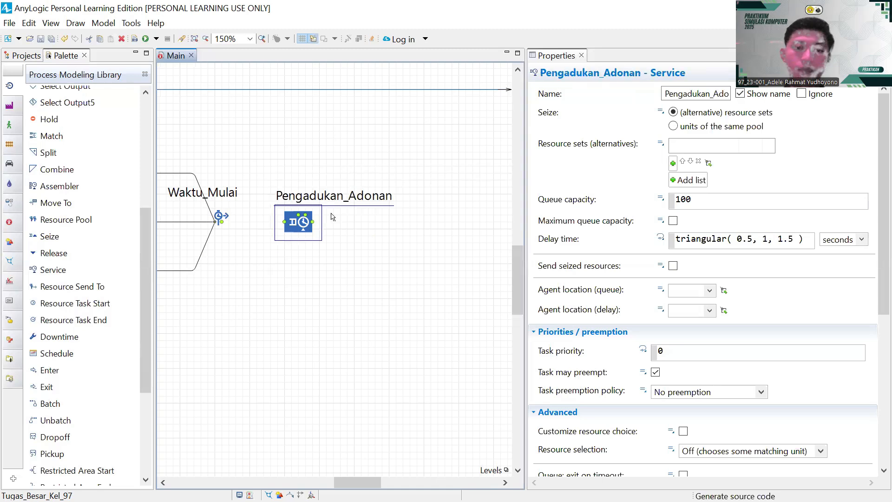
pyautogui.moveTo(352, 197); pyautogui.dragTo(290, 179)
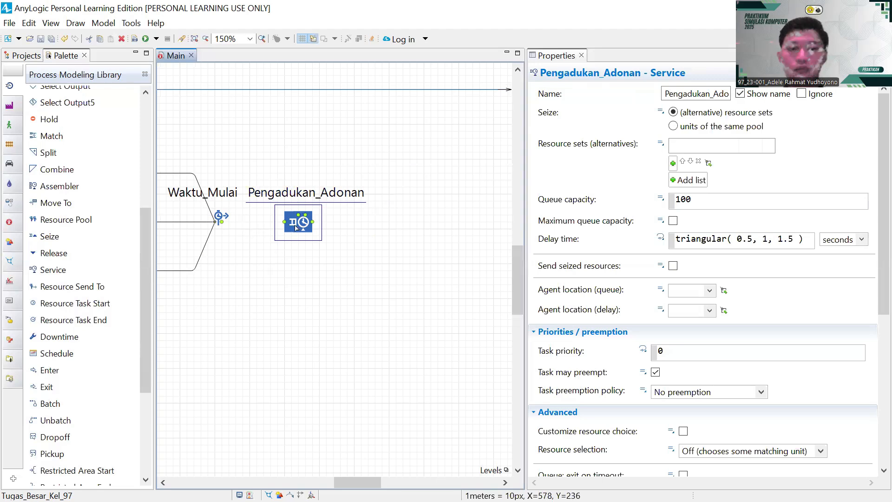
pyautogui.moveTo(221, 223)
pyautogui.mouseDown()
pyautogui.moveTo(287, 227)
pyautogui.moveTo(211, 214)
pyautogui.mouseUp()
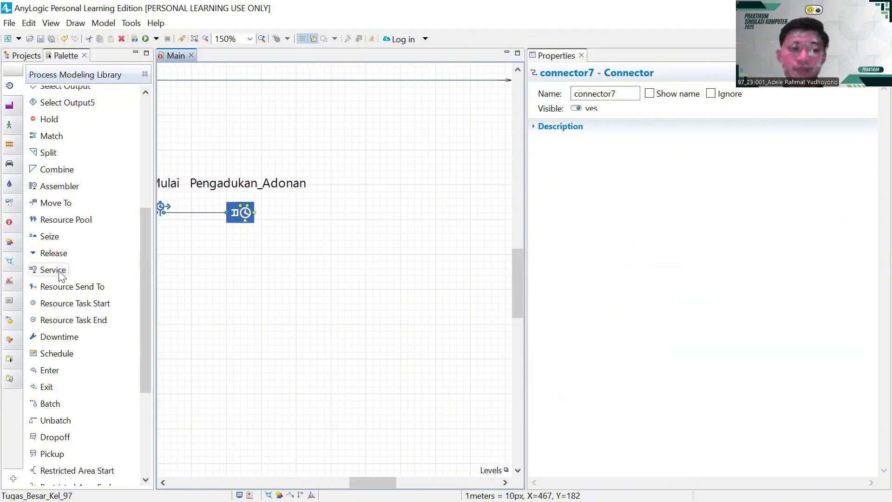
# - Drop a Service block named Pemanggangan to the right and connect Pengadukan_Adonan to it
pyautogui.moveTo(63, 271); pyautogui.dragTo(357, 219)
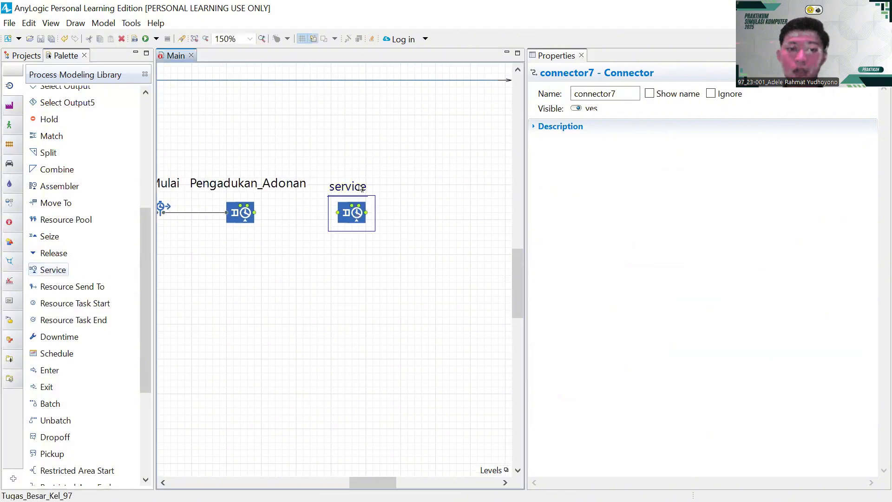
pyautogui.doubleClick(365, 188)
pyautogui.write('Peman')
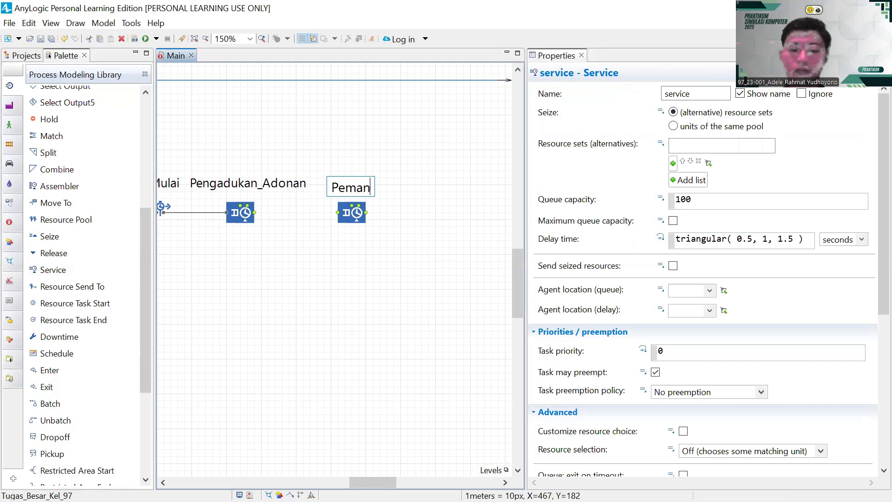
pyautogui.write('ggangan')
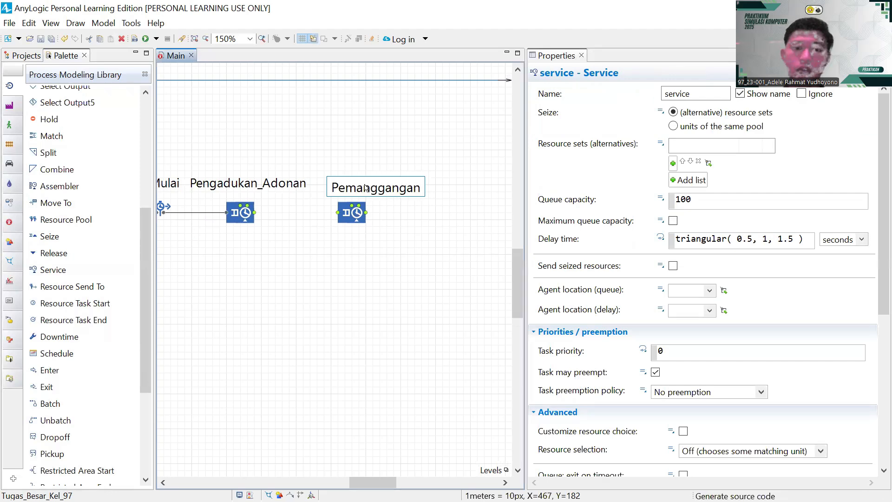
pyautogui.press('Return')
pyautogui.moveTo(366, 187); pyautogui.dragTo(391, 191)
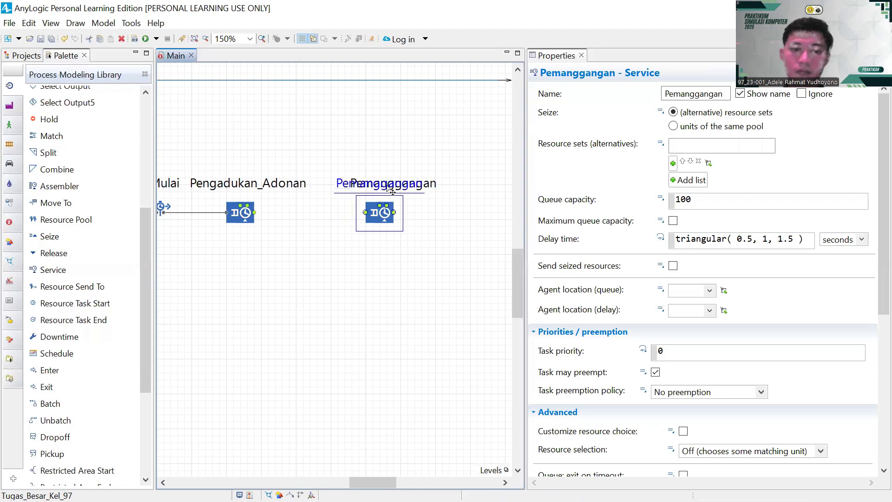
pyautogui.click(255, 214)
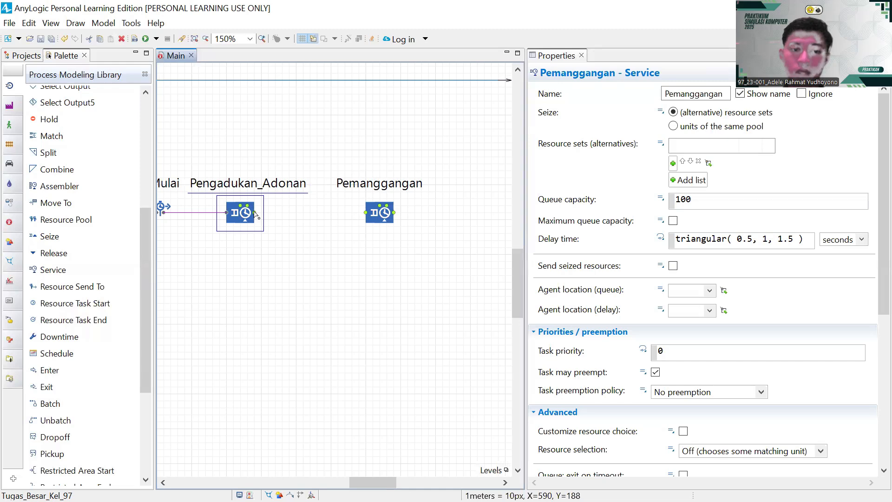
pyautogui.click(344, 216)
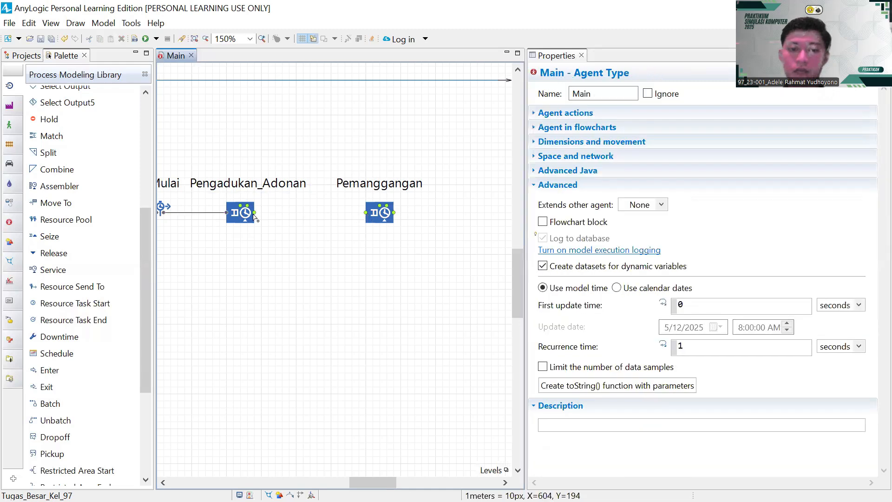
pyautogui.moveTo(255, 214); pyautogui.dragTo(365, 214)
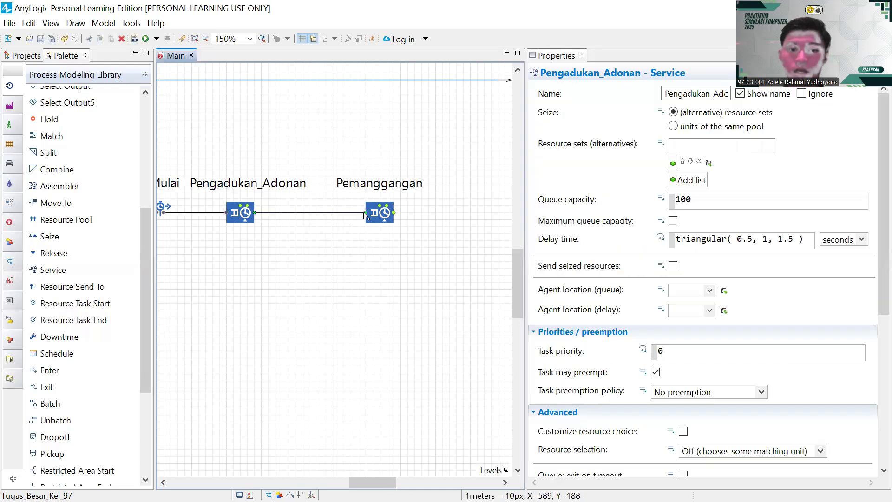
pyautogui.hscroll(3, 359, 220)
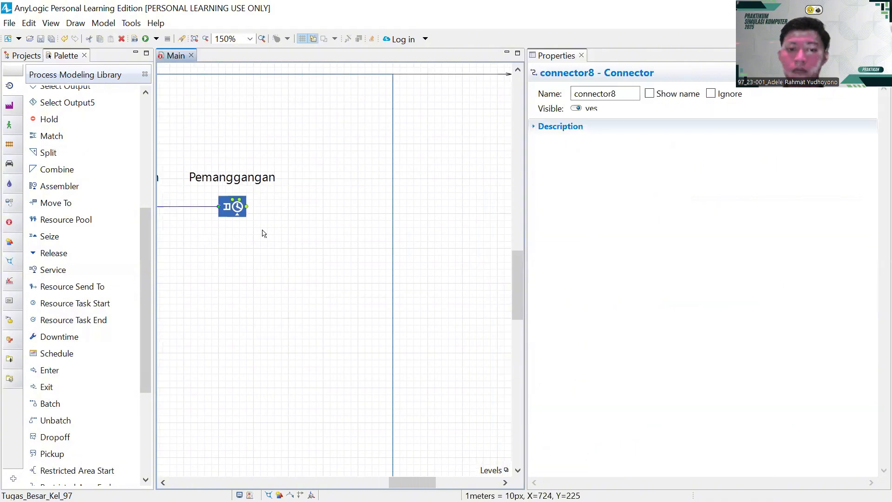
# - Drop a third Service block and widen the model frame to 1290
pyautogui.moveTo(50, 270); pyautogui.dragTo(368, 209)
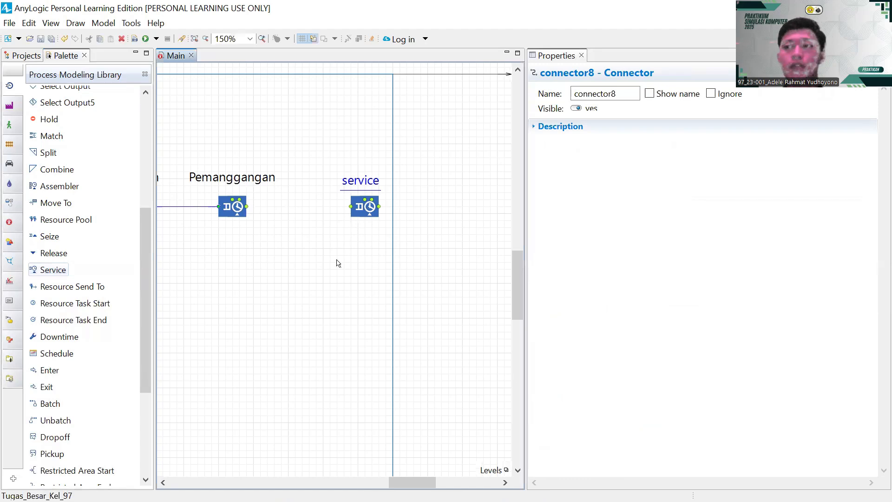
pyautogui.click(397, 288)
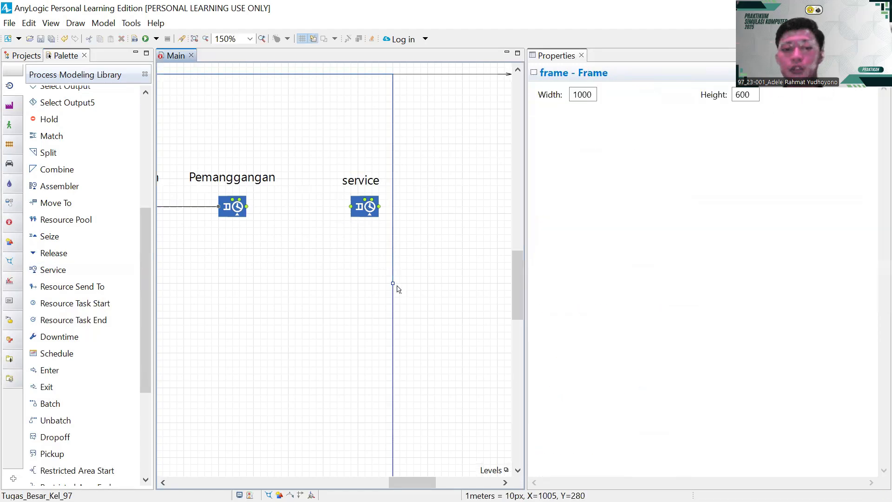
pyautogui.moveTo(393, 283); pyautogui.dragTo(497, 283)
pyautogui.hscroll(3, 366, 293)
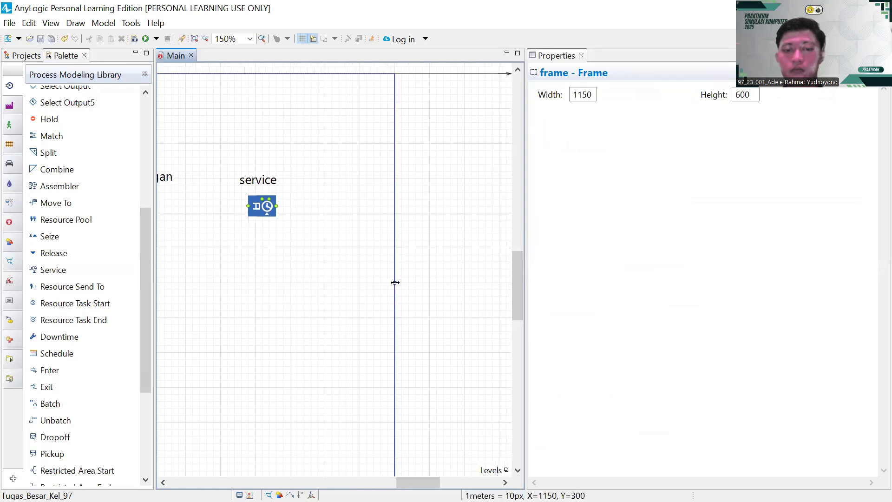
pyautogui.moveTo(395, 283); pyautogui.dragTo(491, 282)
pyautogui.hscroll(-3, 460, 273)
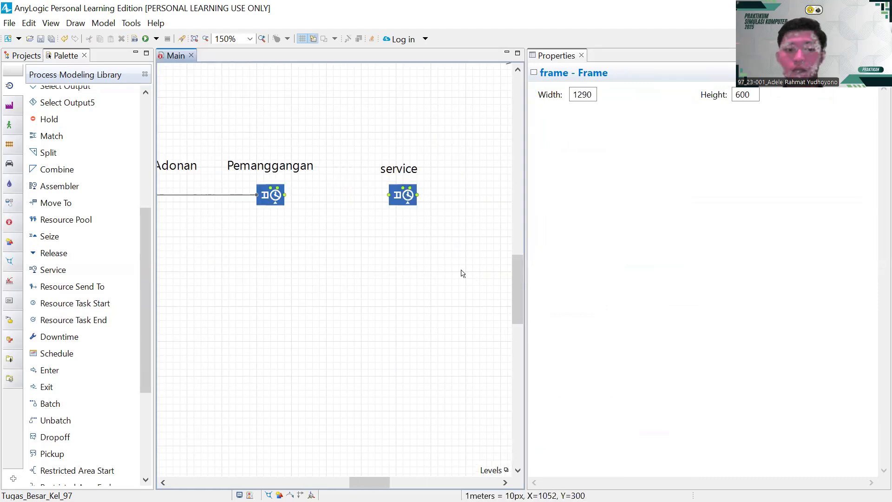
# - Name the new block Penambahan_Toping, centre its label, and connect Pemanggangan to it
pyautogui.click(413, 167)
pyautogui.doubleClick(418, 169)
pyautogui.press('BackSpace')
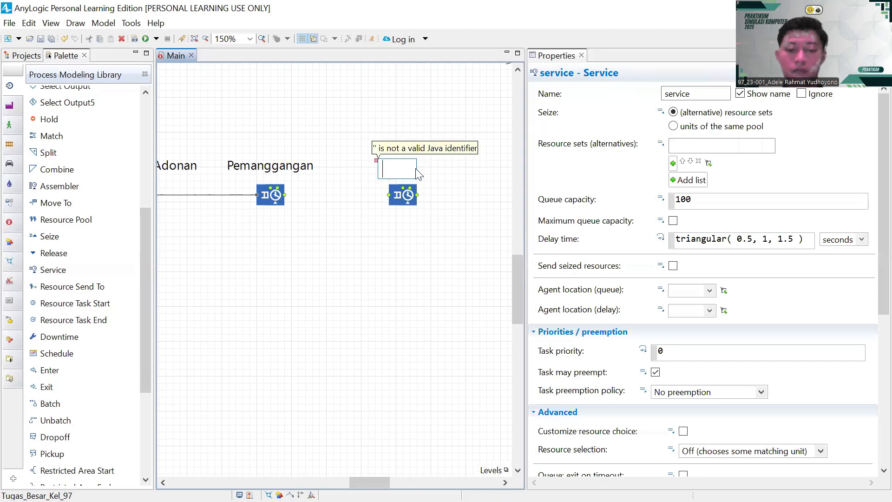
pyautogui.write('Penambahan_')
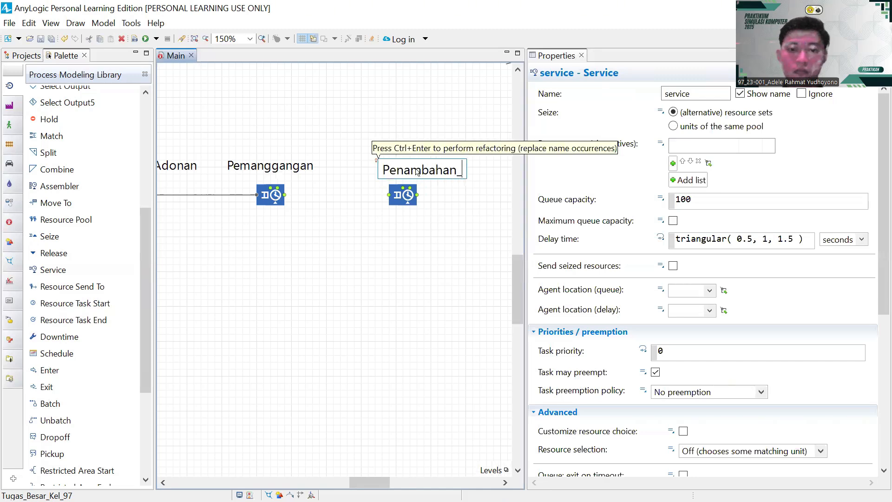
pyautogui.write('Toping')
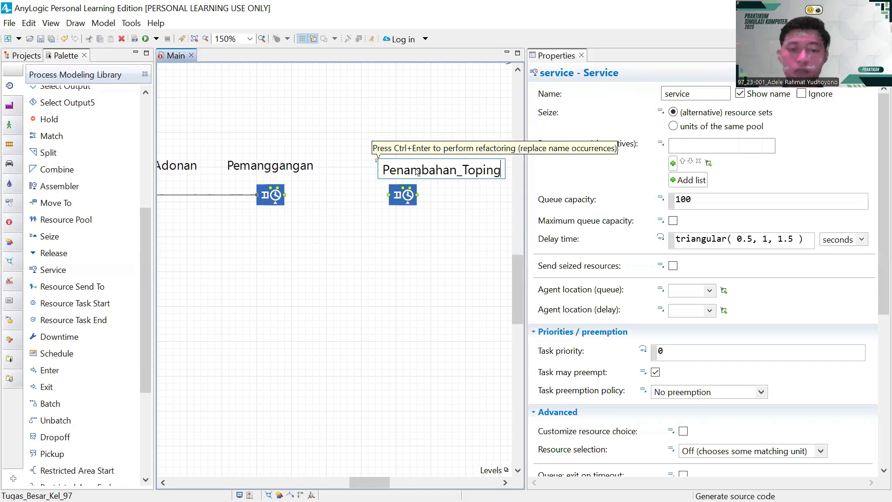
pyautogui.press('Return')
pyautogui.moveTo(434, 170); pyautogui.dragTo(389, 177)
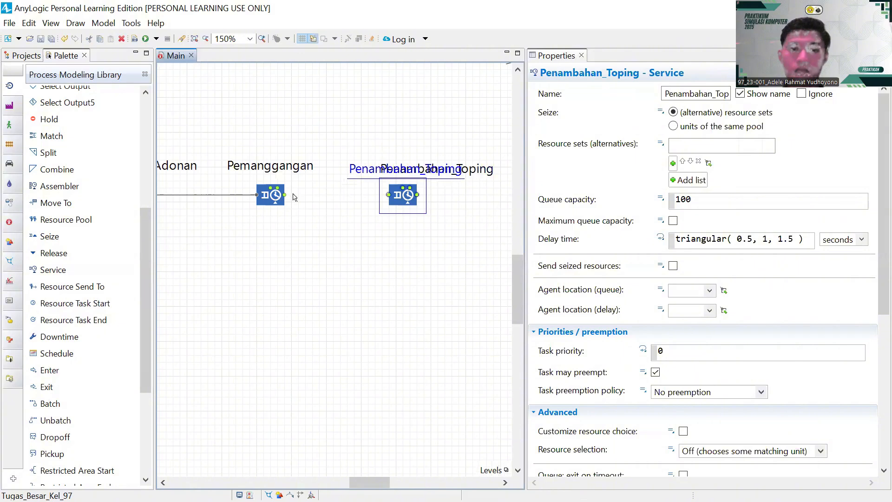
pyautogui.moveTo(284, 195)
pyautogui.mouseDown()
pyautogui.moveTo(389, 197)
pyautogui.moveTo(234, 210)
pyautogui.mouseUp()
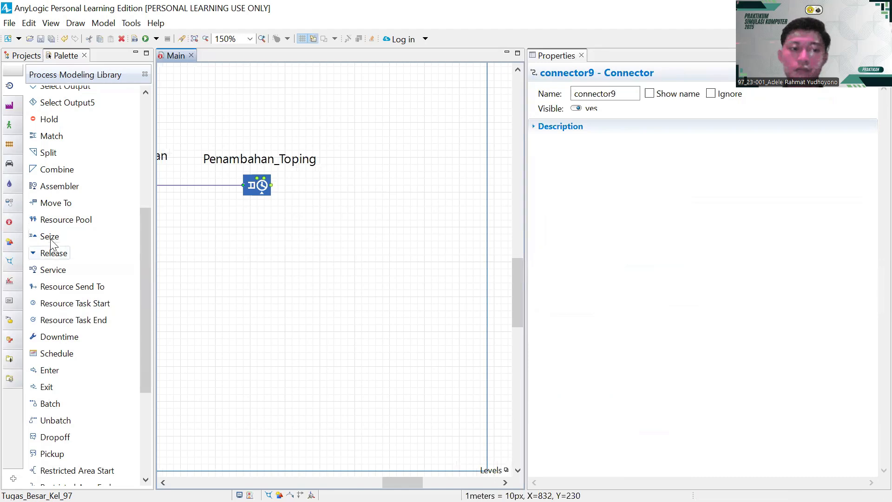
# - Drop another Service block and connect Penambahan_Toping to it
pyautogui.moveTo(52, 269); pyautogui.dragTo(403, 188)
pyautogui.doubleClick(401, 160)
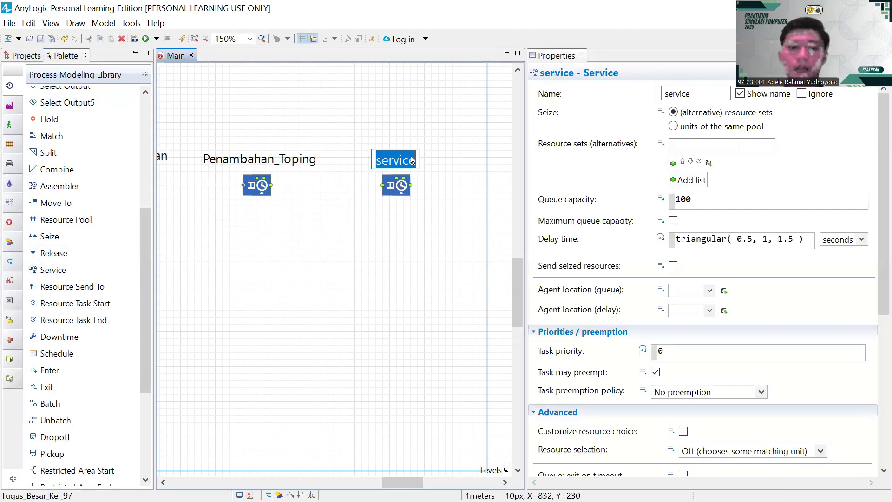
pyautogui.press('BackSpace')
pyautogui.write('Pengemasan')
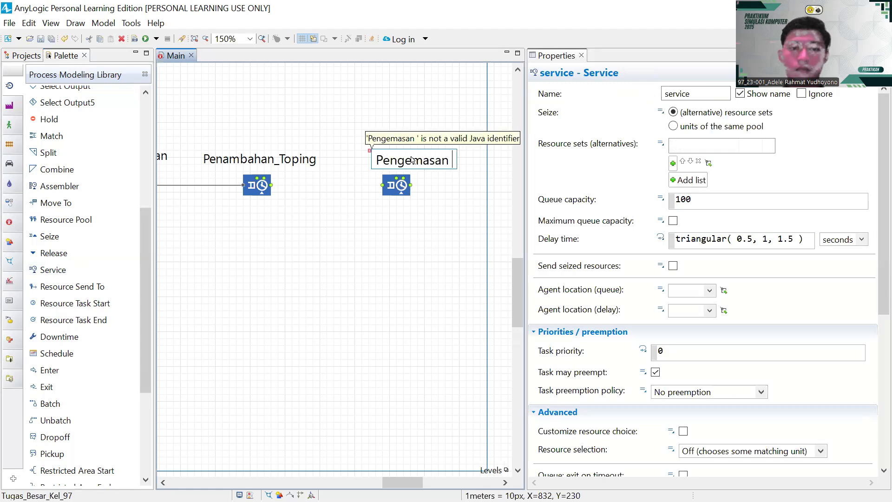
pyautogui.click(410, 186)
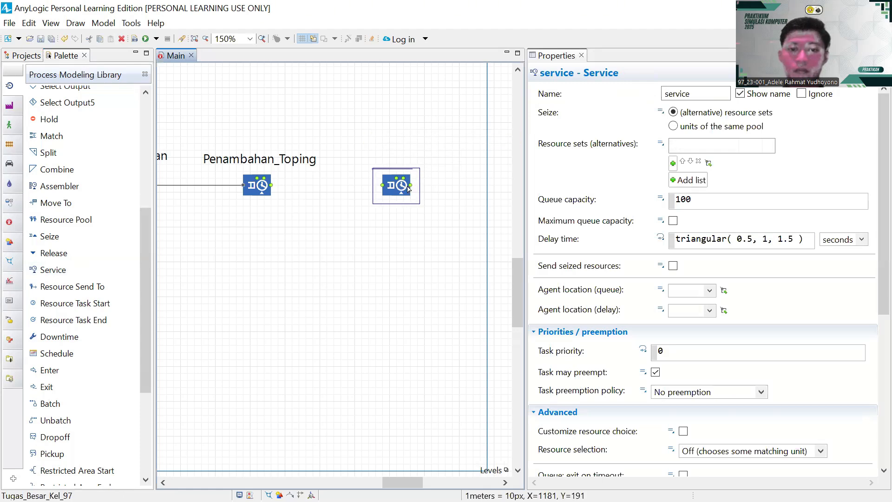
pyautogui.click(271, 185)
pyautogui.moveTo(272, 187); pyautogui.dragTo(384, 186)
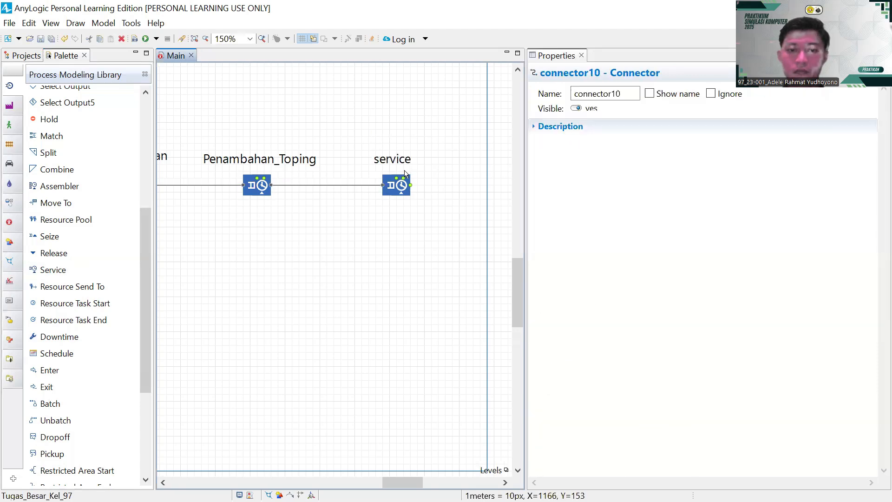
# - Rename the new service block to Pengemasan
pyautogui.click(408, 165)
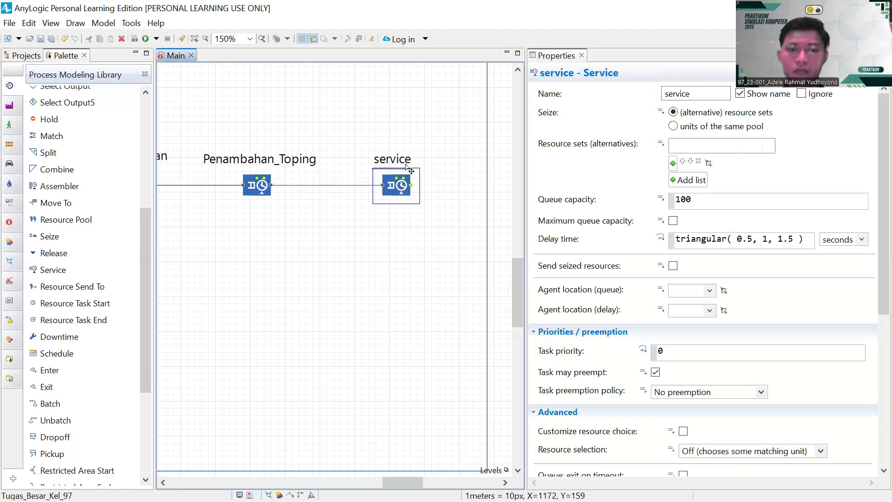
pyautogui.click(406, 166)
pyautogui.write('Pengemasan')
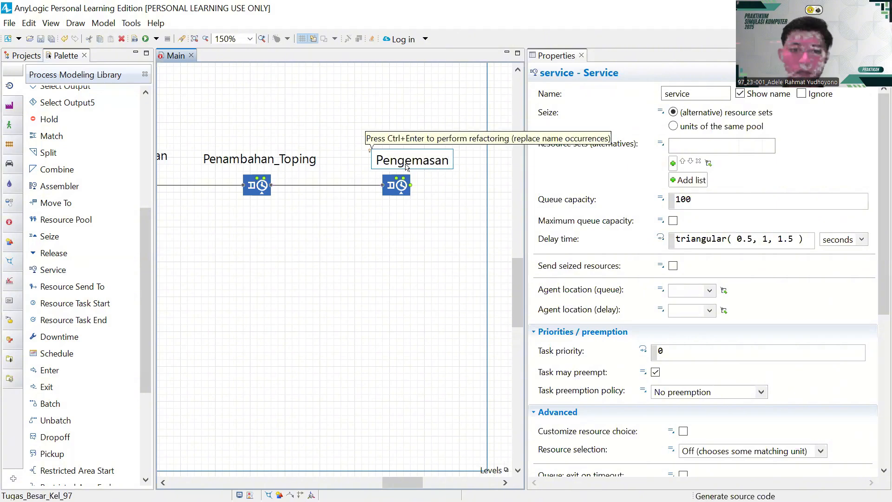
pyautogui.press('Return')
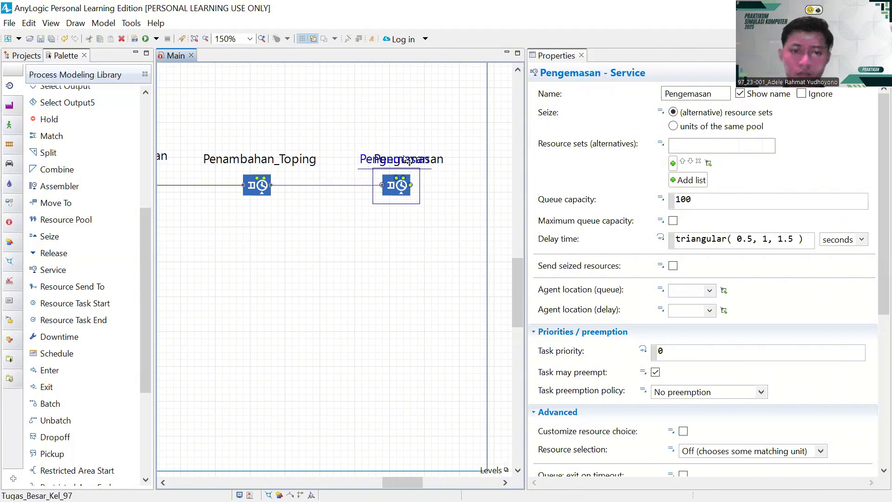
# - Widen the model frame's right edge to 1520
pyautogui.moveTo(388, 276); pyautogui.dragTo(235, 286)
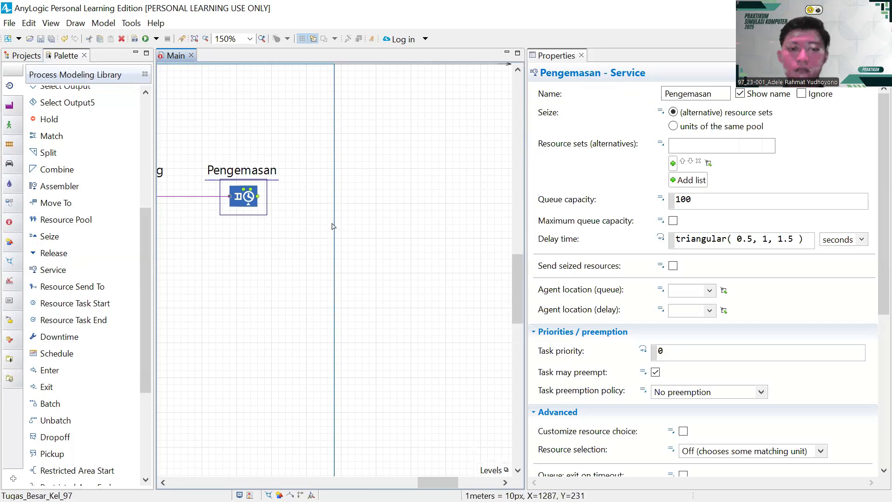
pyautogui.click(336, 257)
pyautogui.moveTo(336, 271); pyautogui.dragTo(494, 273)
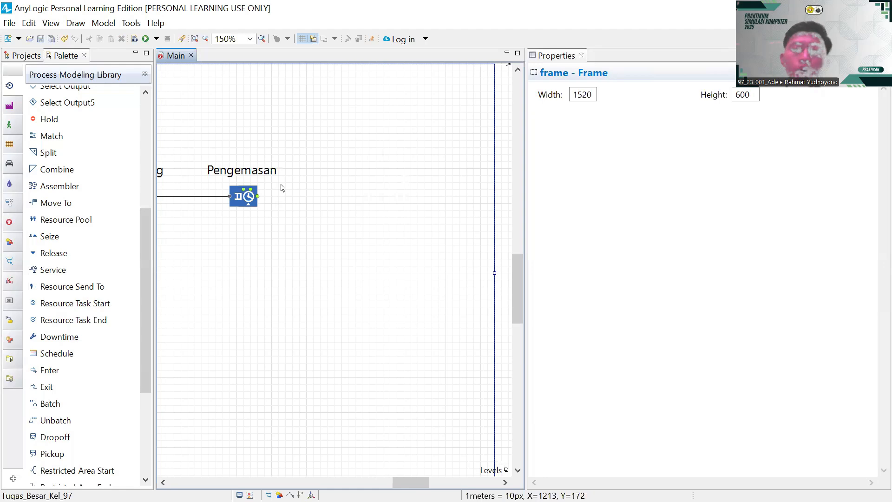
pyautogui.hscroll(-10, 474, 255)
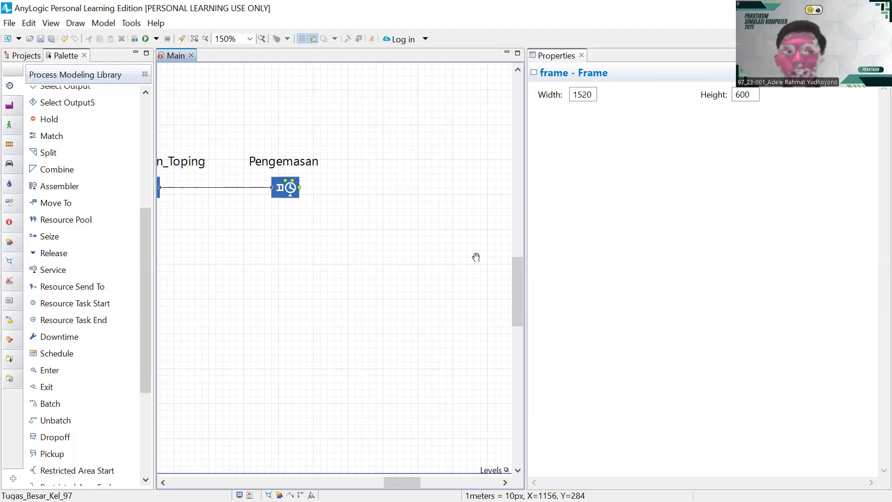
pyautogui.moveTo(466, 256); pyautogui.dragTo(474, 258)
pyautogui.moveTo(323, 245); pyautogui.dragTo(217, 247)
pyautogui.moveTo(431, 270); pyautogui.dragTo(333, 265)
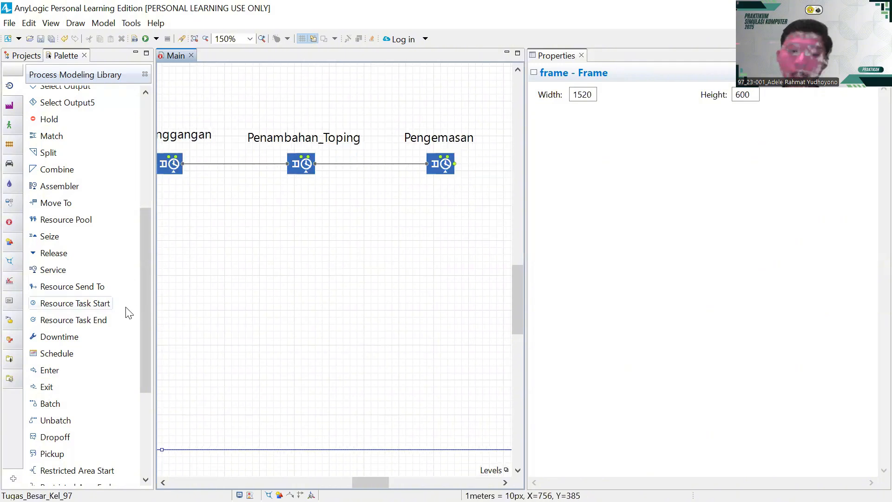
pyautogui.scroll(-5, 106, 316)
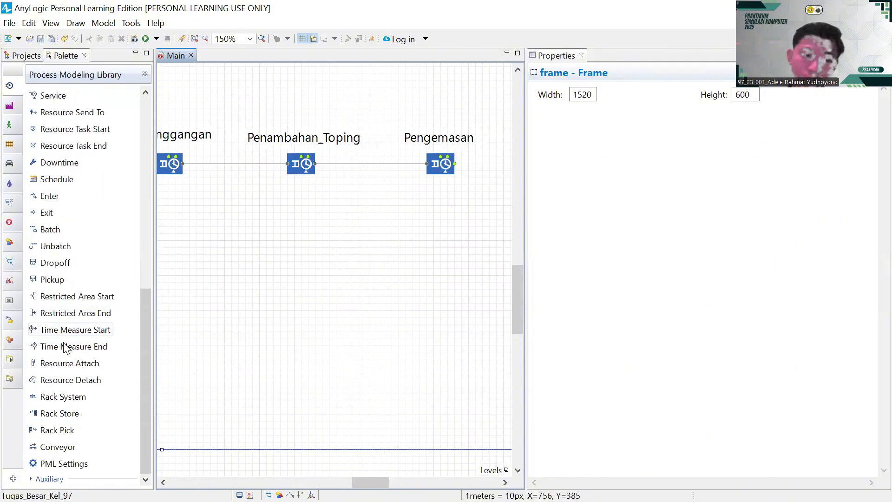
# - Place a Time Measure End block beside Pengemasan and rename it Waktu_Total
pyautogui.moveTo(70, 346); pyautogui.dragTo(498, 188)
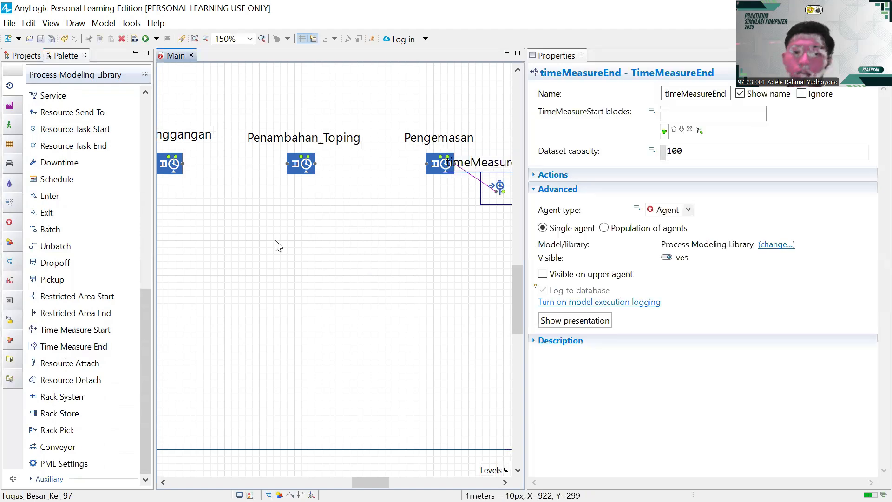
pyautogui.moveTo(386, 219); pyautogui.dragTo(198, 263)
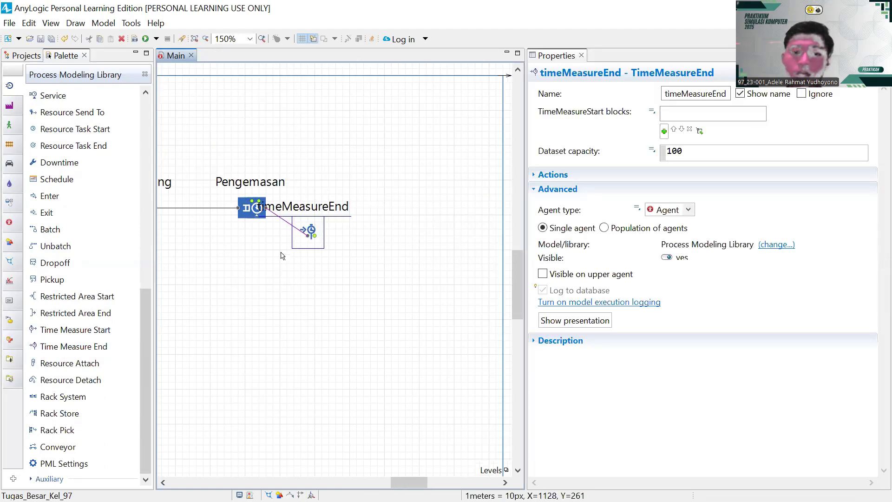
pyautogui.moveTo(334, 221); pyautogui.dragTo(377, 193)
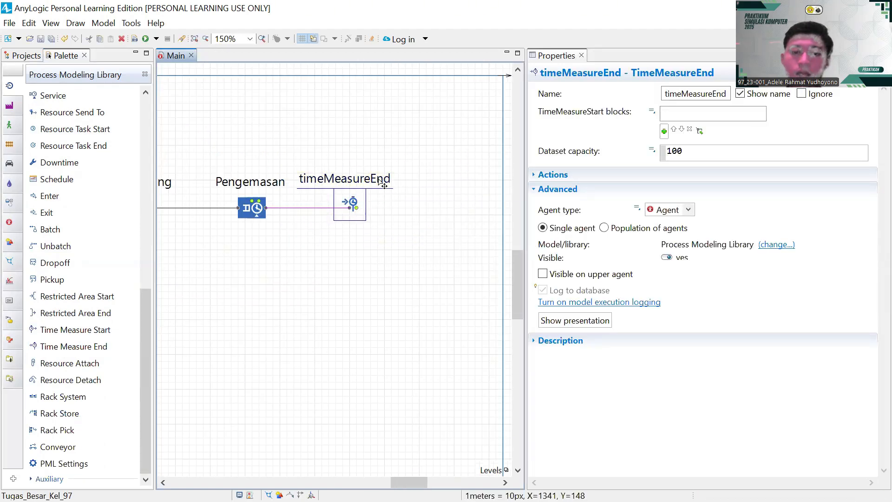
pyautogui.doubleClick(380, 181)
pyautogui.press('BackSpace')
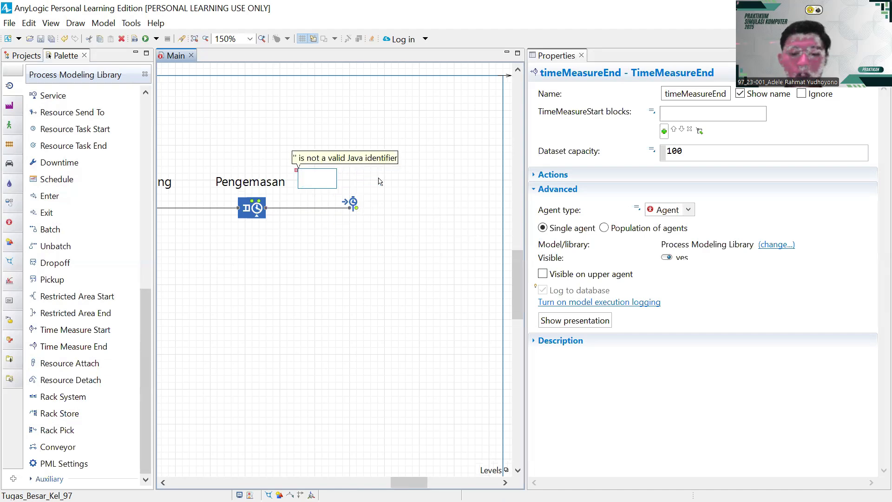
pyautogui.write('Waktu_Tota')
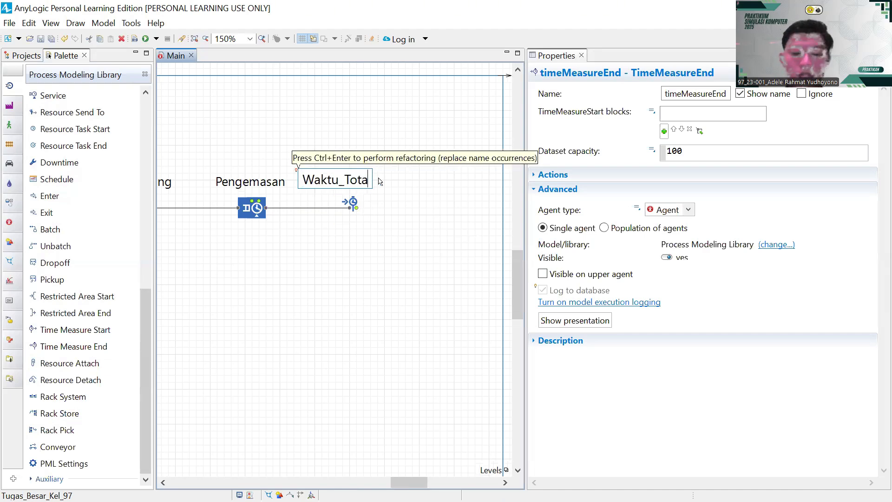
pyautogui.write('l')
pyautogui.press('Return')
pyautogui.moveTo(336, 182); pyautogui.dragTo(359, 185)
pyautogui.click(376, 192)
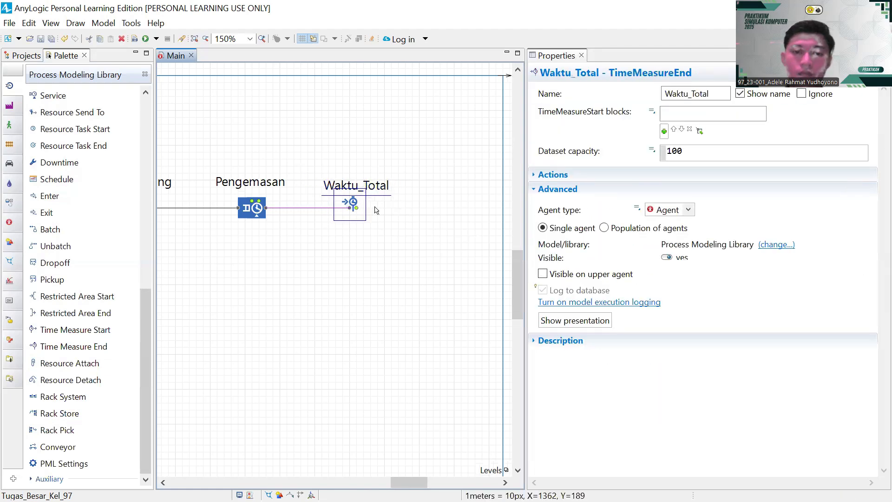
pyautogui.moveTo(380, 235); pyautogui.dragTo(274, 235)
# - Drag the model frame's right edge out to a width of 1620
pyautogui.click(402, 283)
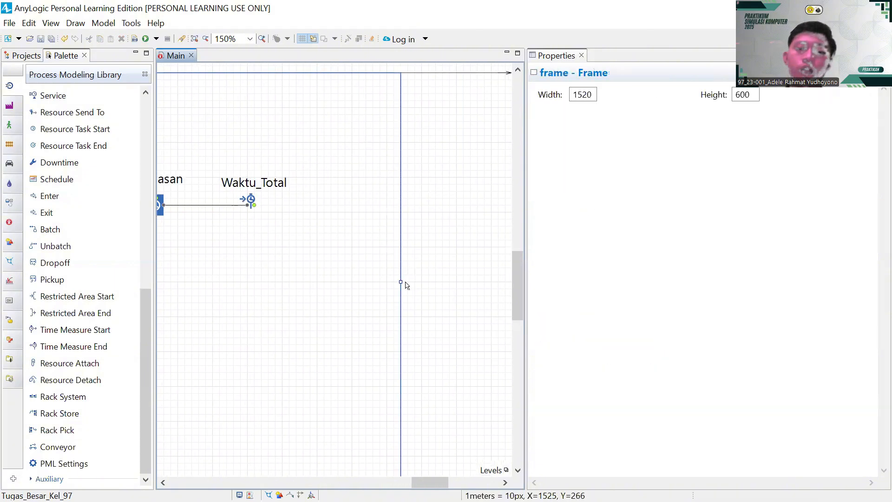
pyautogui.moveTo(401, 281); pyautogui.dragTo(470, 282)
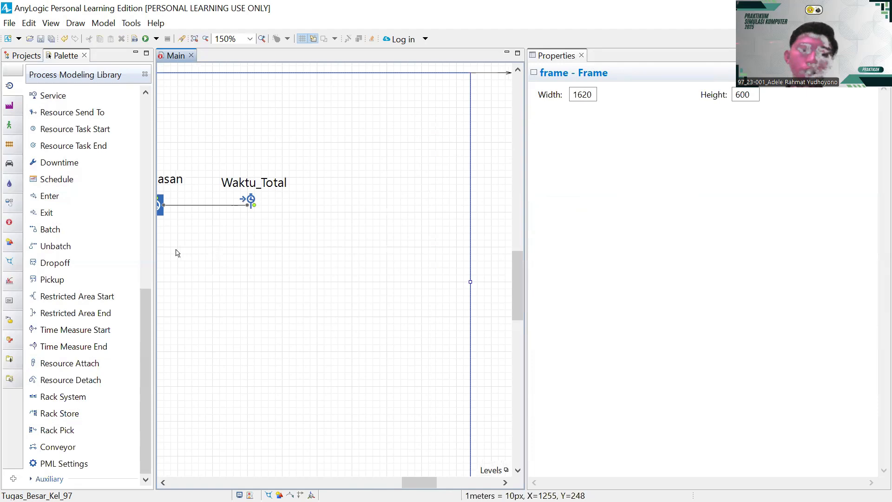
pyautogui.scroll(4, 79, 269)
pyautogui.scroll(-4, 79, 270)
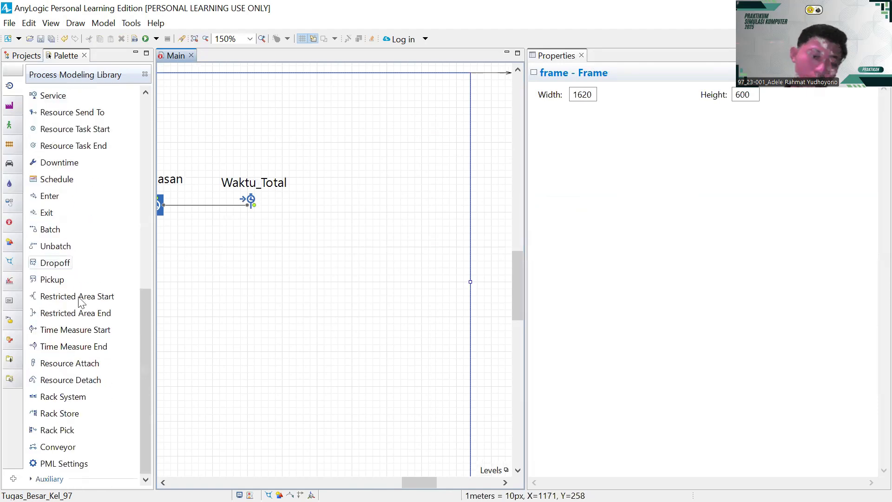
pyautogui.scroll(3, 79, 247)
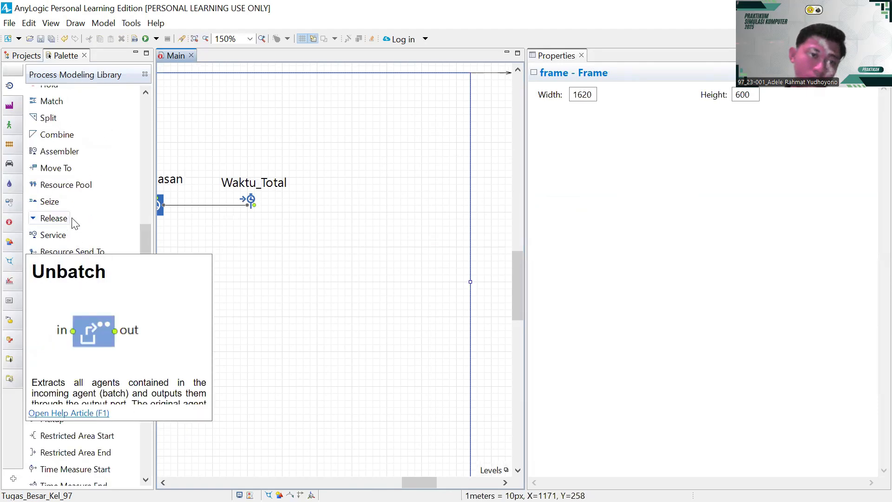
pyautogui.scroll(3, 73, 223)
# - Add a Sink right of Waktu_Total, name it Menuju_Pelanggan, and connect Waktu_Total's output to it
pyautogui.moveTo(48, 110); pyautogui.dragTo(335, 211)
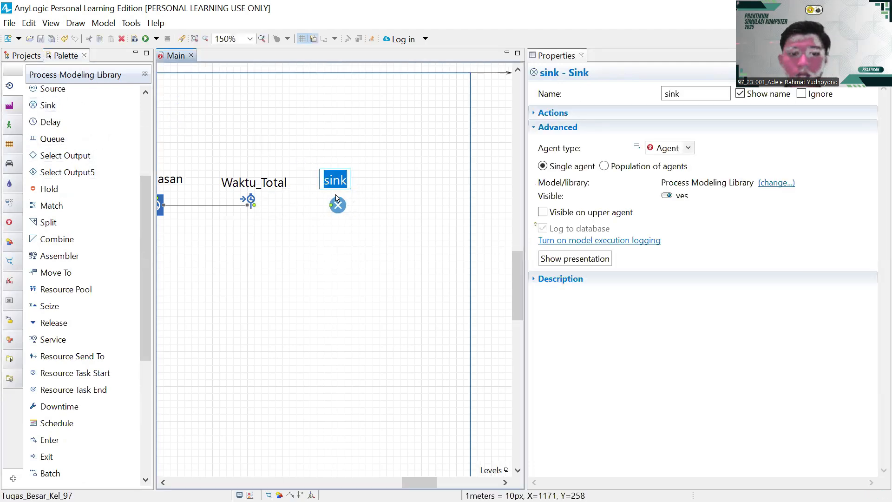
pyautogui.press('BackSpace')
pyautogui.write('Menuju ')
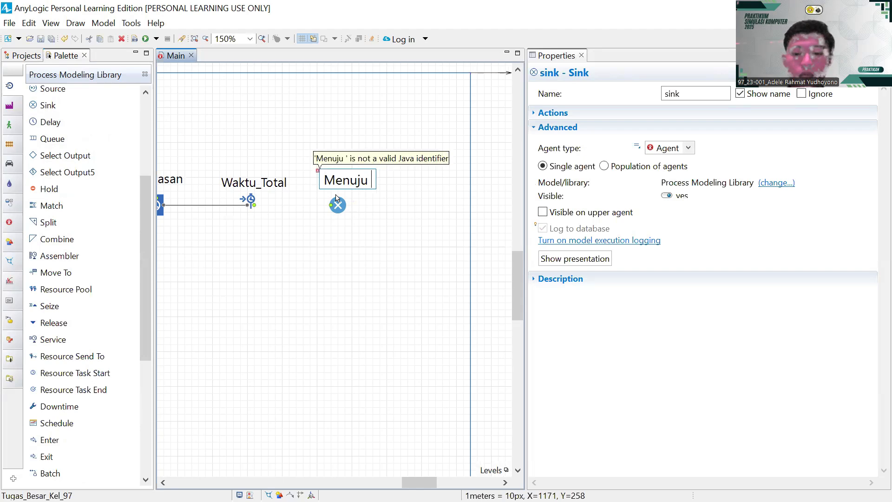
pyautogui.write('Pelanggan')
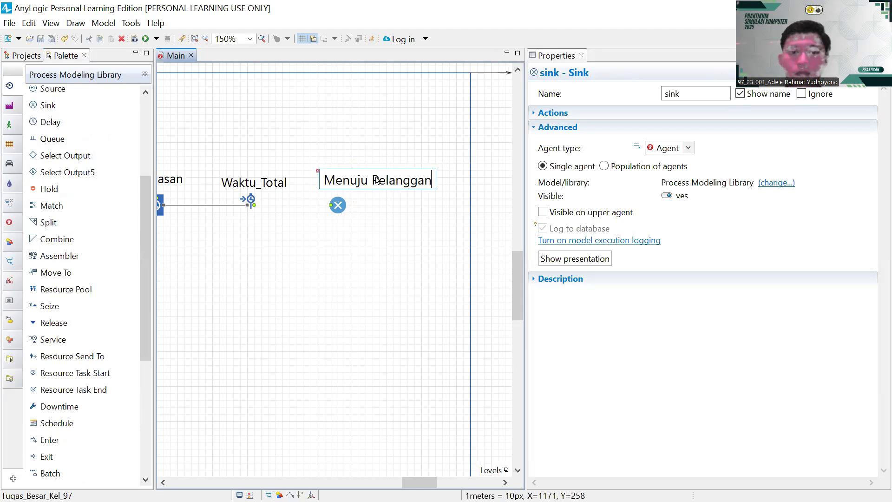
pyautogui.press('BackSpace')
pyautogui.write('_')
pyautogui.press('Return')
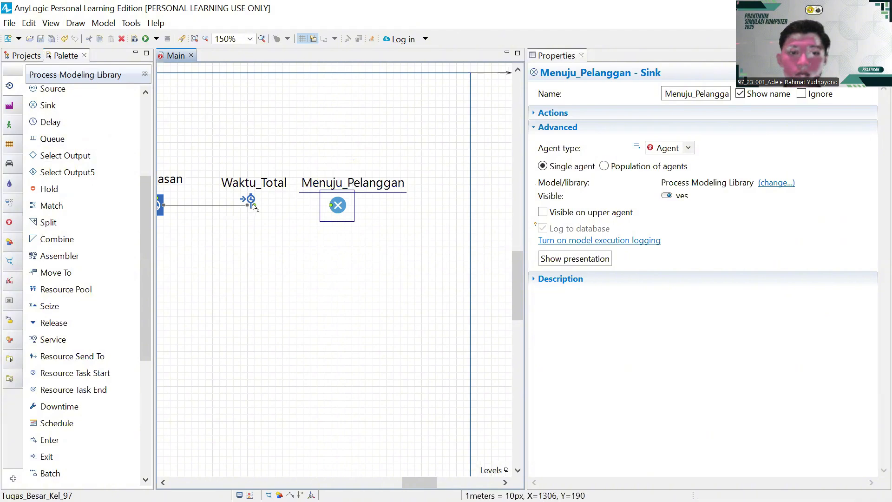
pyautogui.moveTo(255, 205); pyautogui.dragTo(331, 208)
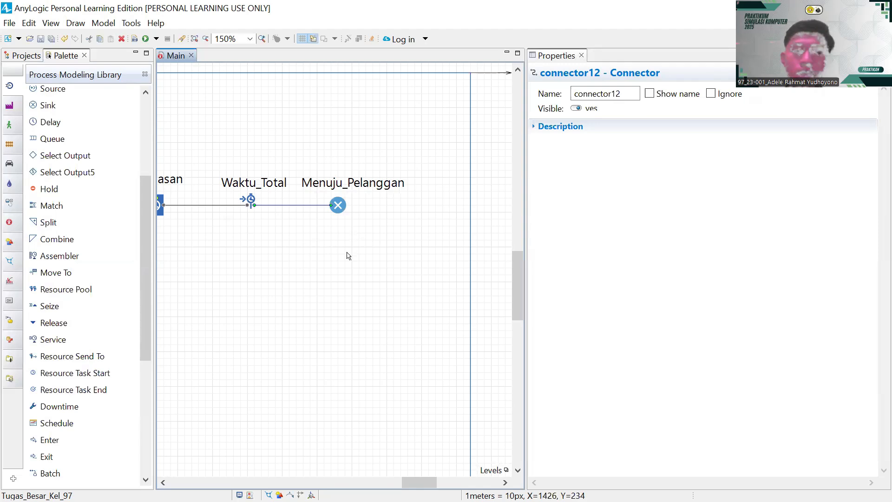
pyautogui.scroll(-1, 282, 271)
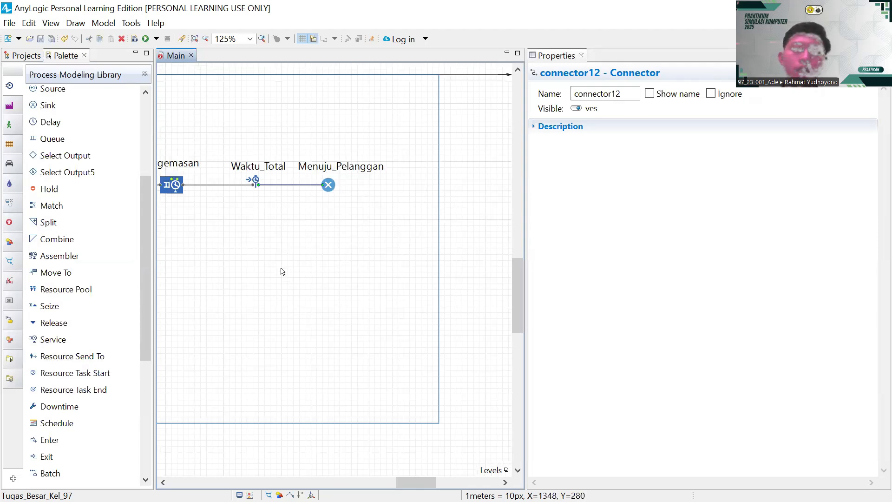
pyautogui.scroll(-1, 281, 271)
pyautogui.scroll(1, 278, 273)
pyautogui.hscroll(-5, 278, 273)
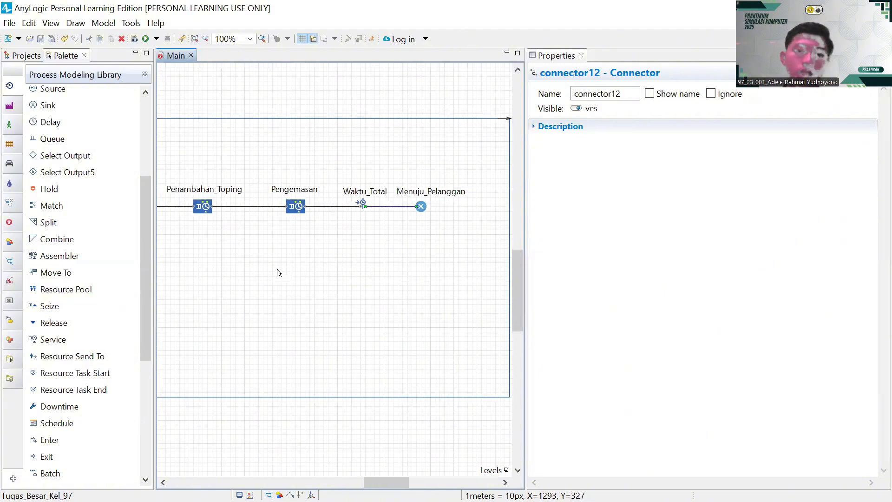
pyautogui.hscroll(-8, 276, 273)
pyautogui.scroll(-1, 277, 273)
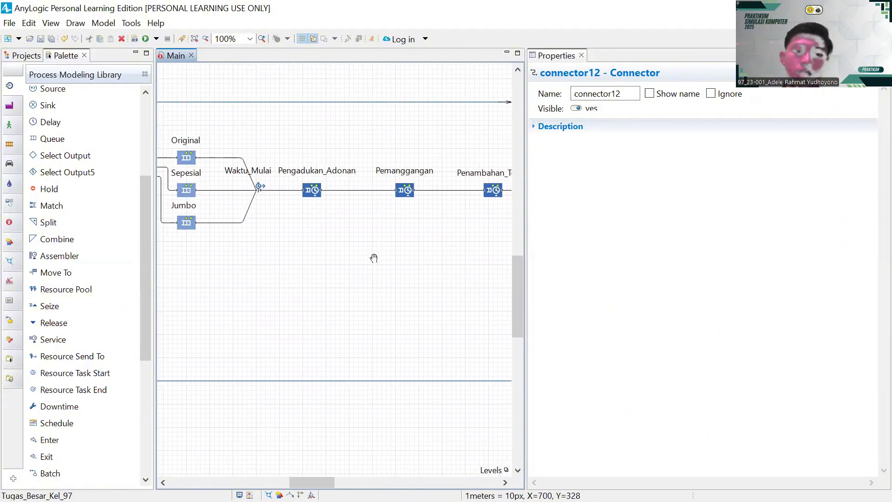
pyautogui.moveTo(383, 273); pyautogui.dragTo(407, 293)
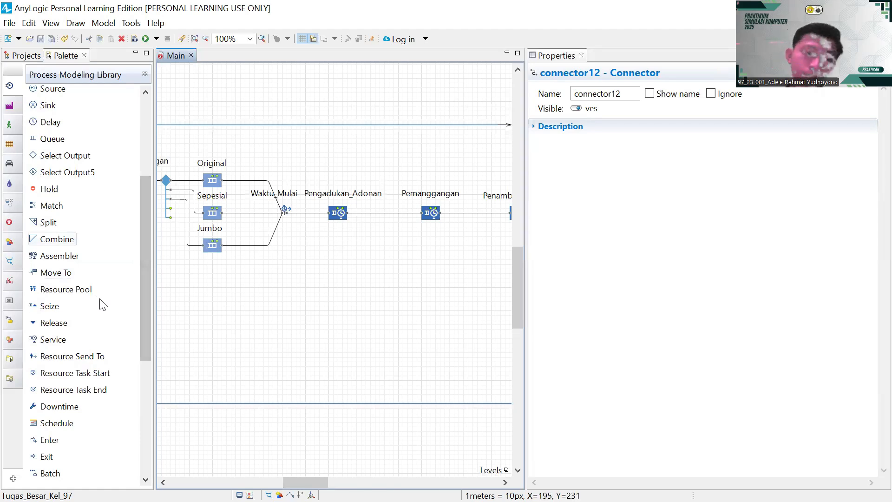
# - Add a resource pool below Pengadukan_Adonan named OPerator_1, with its label moved beneath the icon
pyautogui.moveTo(76, 291); pyautogui.dragTo(351, 232)
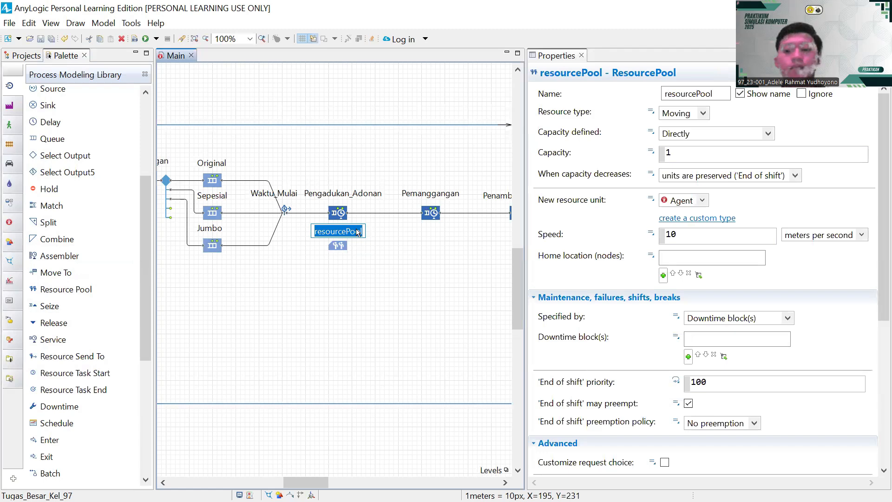
pyautogui.press('BackSpace')
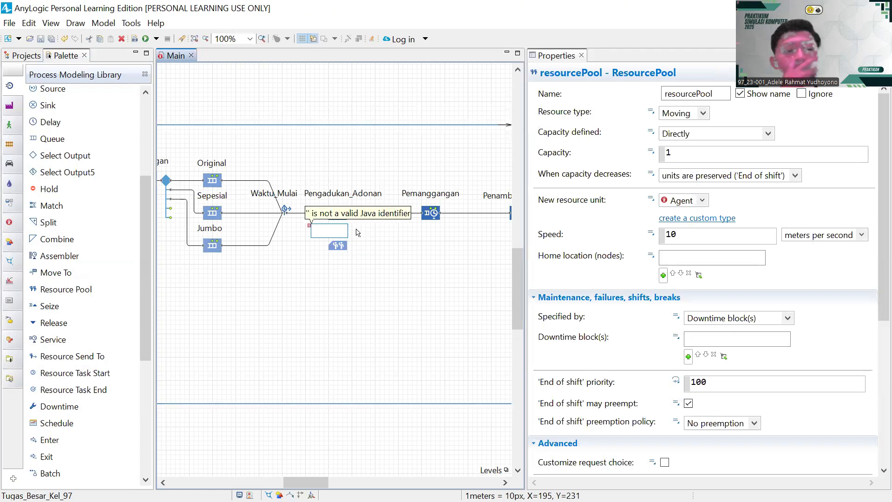
pyautogui.write('O')
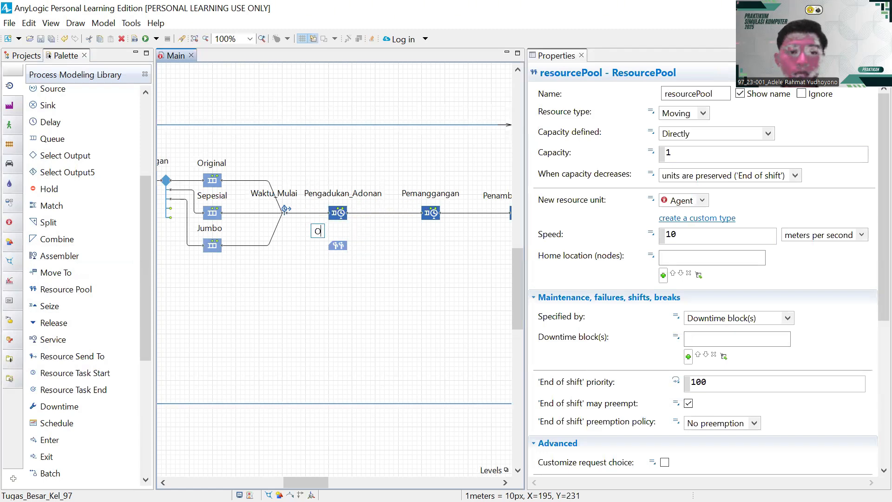
pyautogui.write('perat')
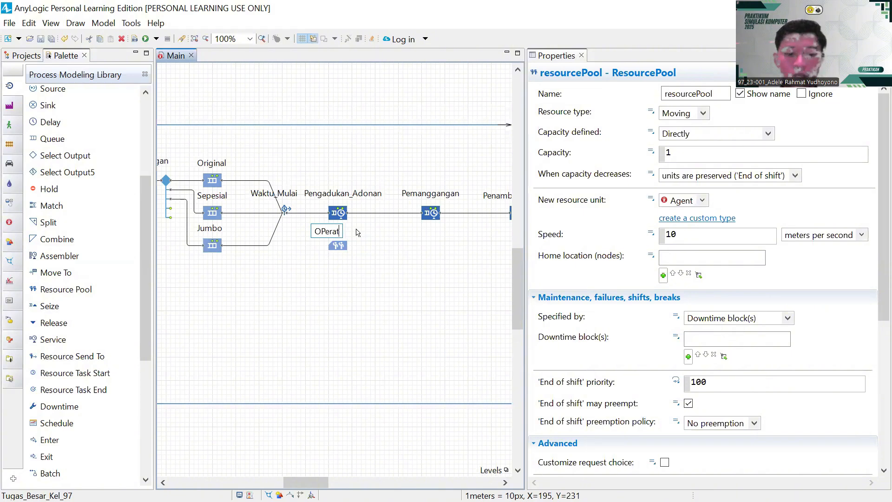
pyautogui.write('or_1')
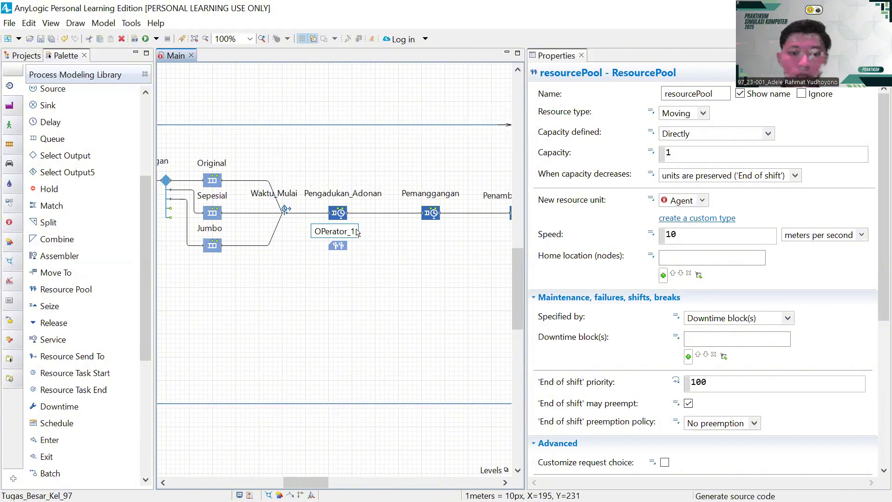
pyautogui.press('Return')
pyautogui.moveTo(350, 258); pyautogui.dragTo(248, 263)
pyautogui.click(391, 280)
pyautogui.click(240, 234)
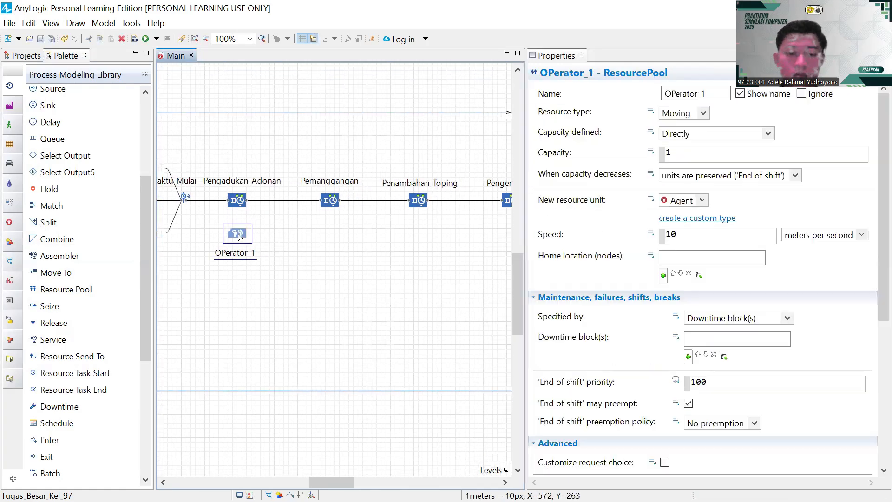
# - Paste three copies of OPerator_1 as OPerator_2, OPerator_3 and OPerator_4 under Pemanggangan, Penambahan_Toping and Pengemasan
pyautogui.hotkey('ctrl', 'c')
pyautogui.hotkey('ctrl', 'v')
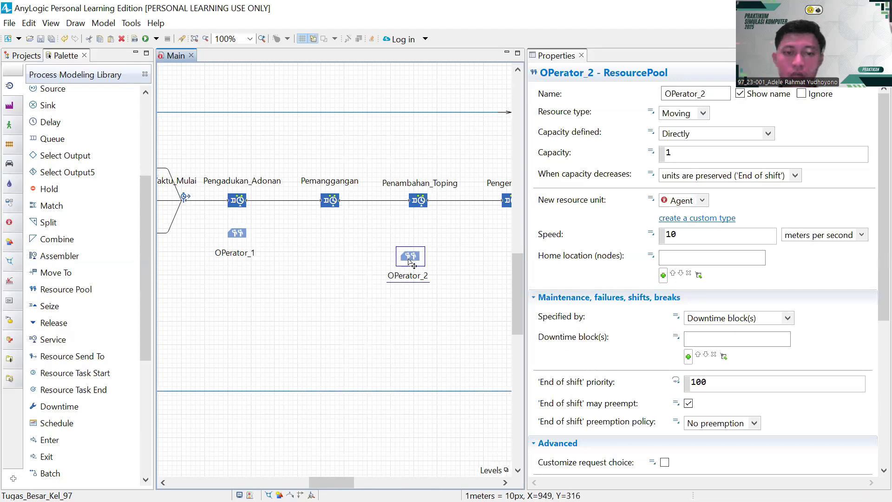
pyautogui.moveTo(410, 257); pyautogui.dragTo(331, 240)
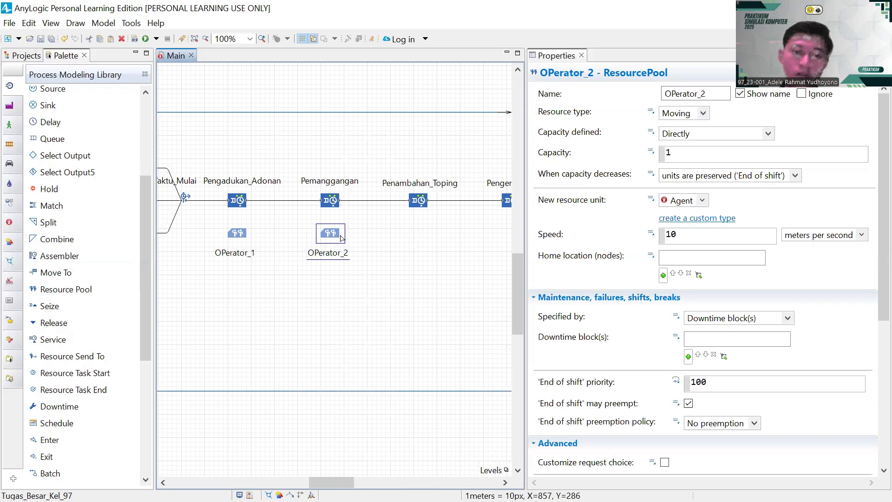
pyautogui.hotkey('ctrl', 'v')
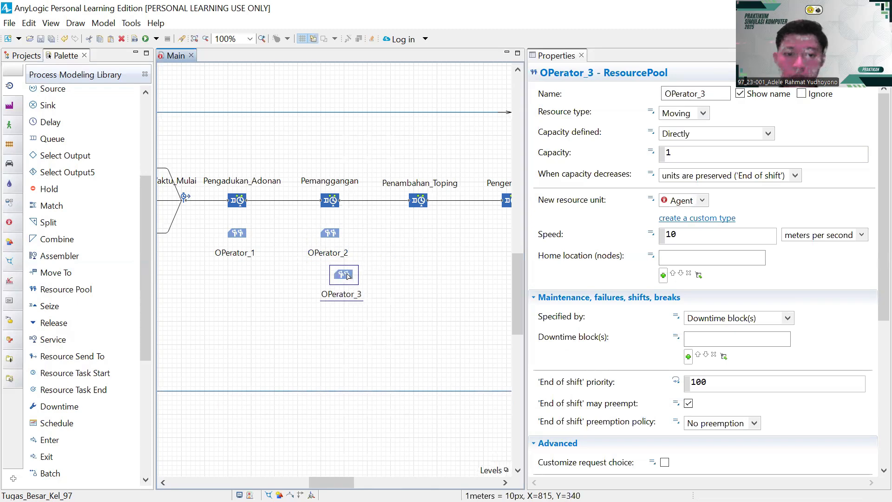
pyautogui.moveTo(348, 276); pyautogui.dragTo(425, 260)
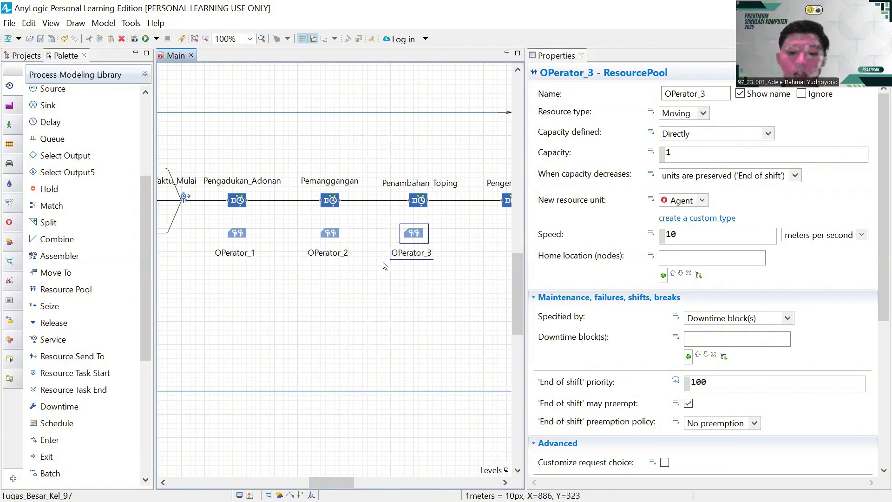
pyautogui.hotkey('ctrl', 'v')
pyautogui.moveTo(405, 315); pyautogui.dragTo(290, 306)
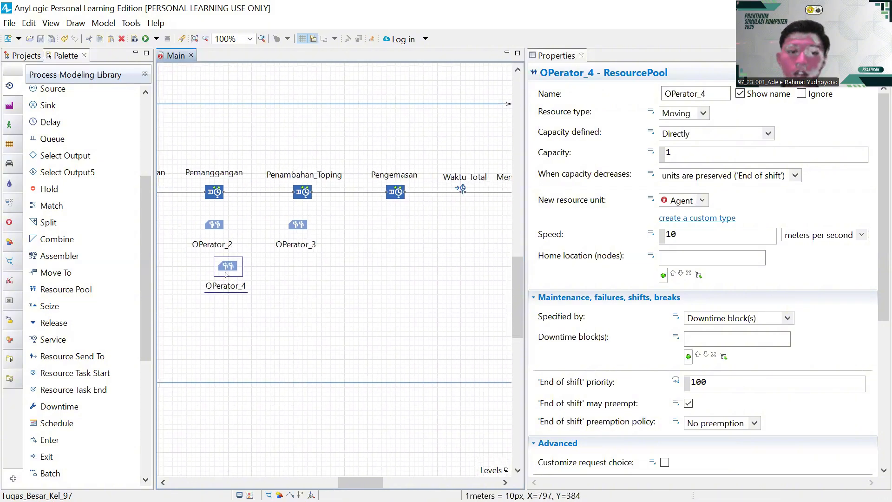
pyautogui.moveTo(225, 274); pyautogui.dragTo(394, 261)
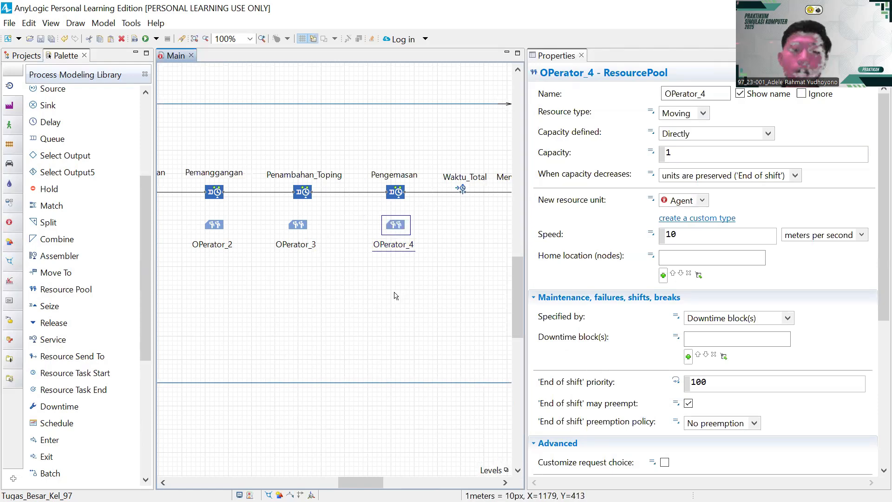
pyautogui.moveTo(268, 304); pyautogui.dragTo(372, 282)
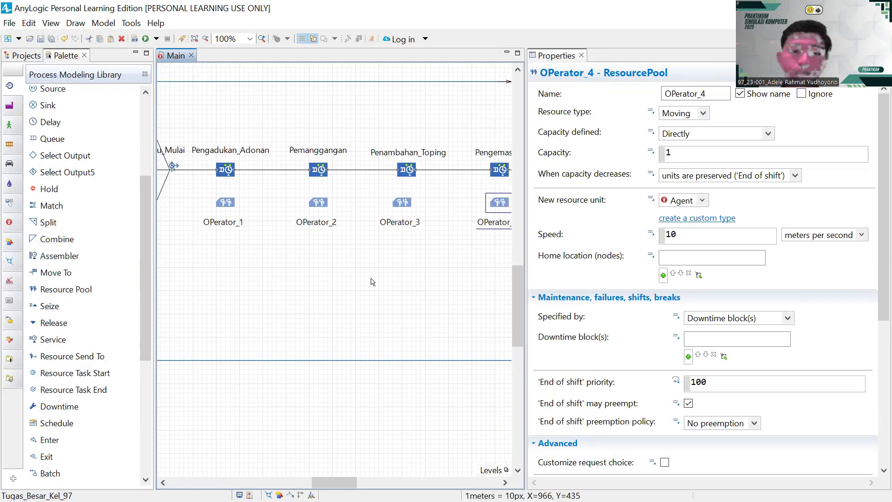
pyautogui.hscroll(-5, 372, 282)
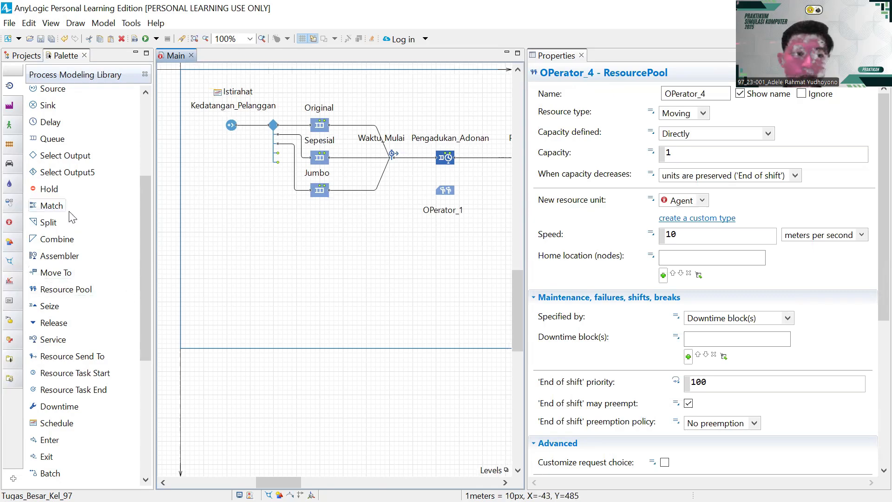
# - Draw the first two horizontal paths, one above the other, below the flowchart
pyautogui.scroll(3, 55, 150)
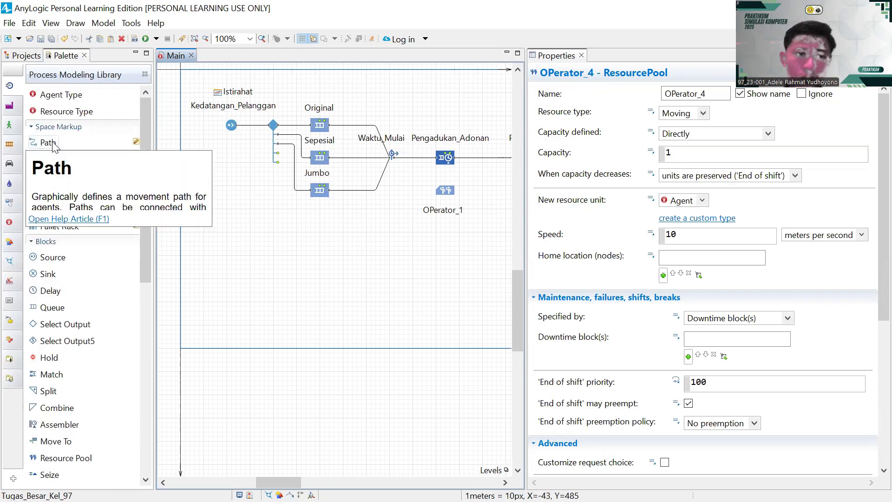
pyautogui.doubleClick(51, 144)
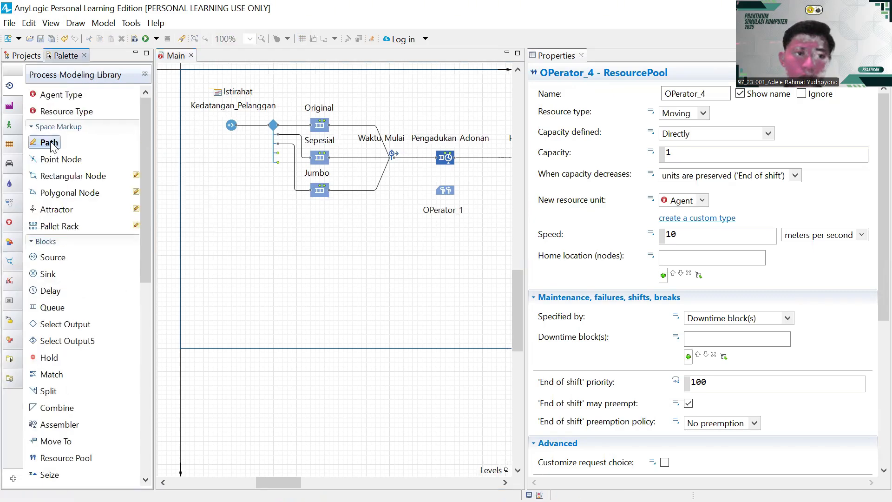
pyautogui.click(236, 227)
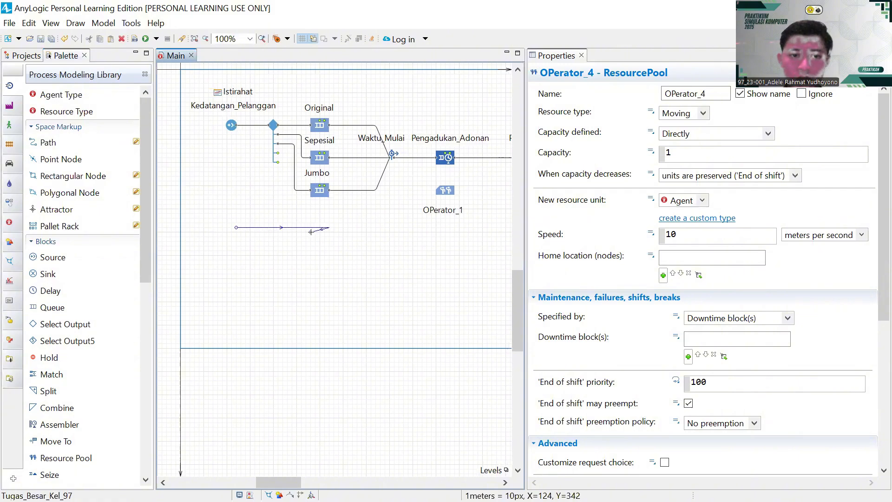
pyautogui.press('Escape')
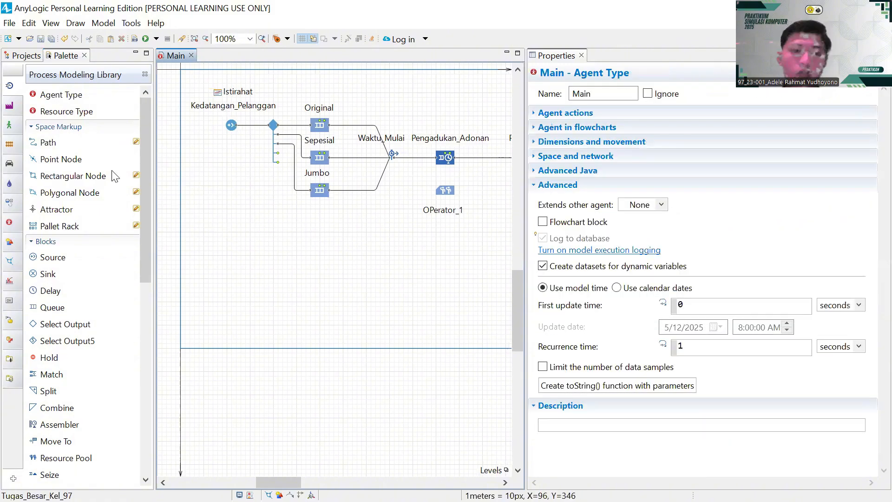
pyautogui.doubleClick(45, 144)
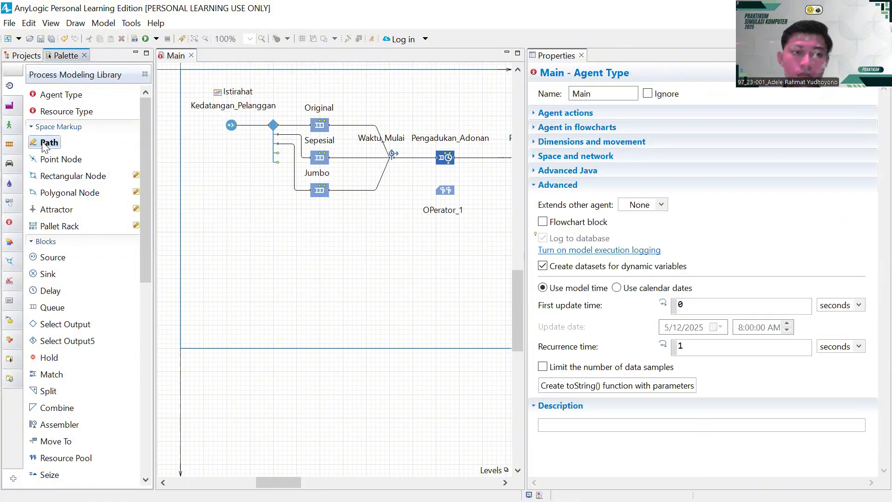
pyautogui.click(226, 245)
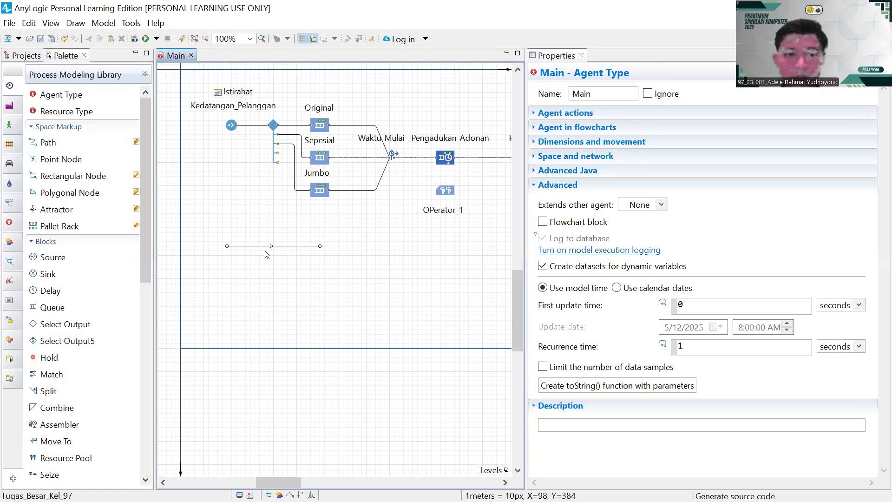
pyautogui.doubleClick(320, 246)
pyautogui.click(48, 147)
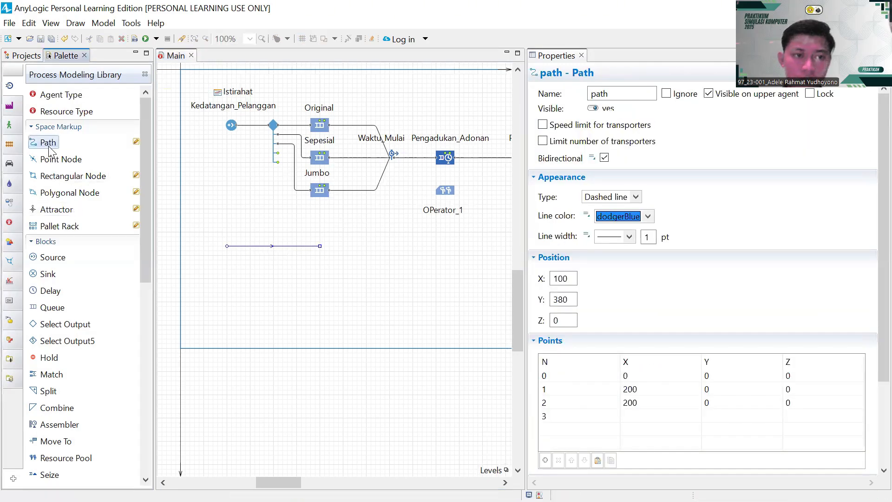
pyautogui.doubleClick(49, 146)
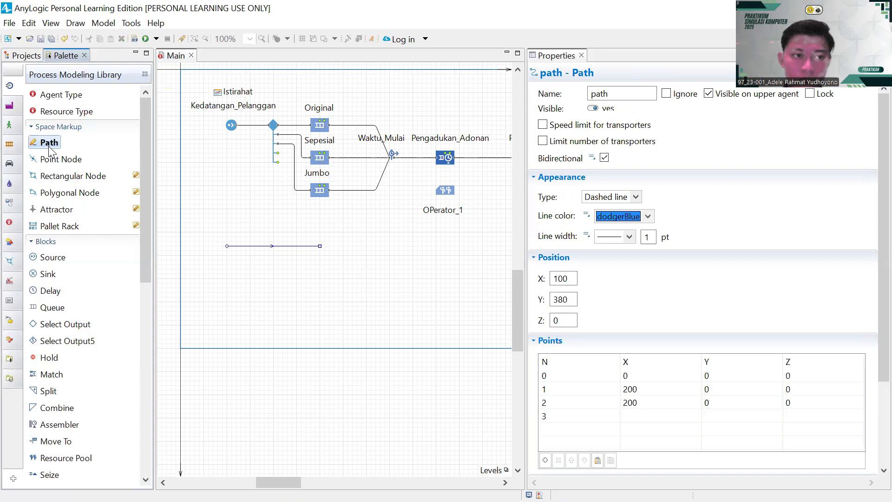
pyautogui.click(226, 268)
pyautogui.doubleClick(318, 269)
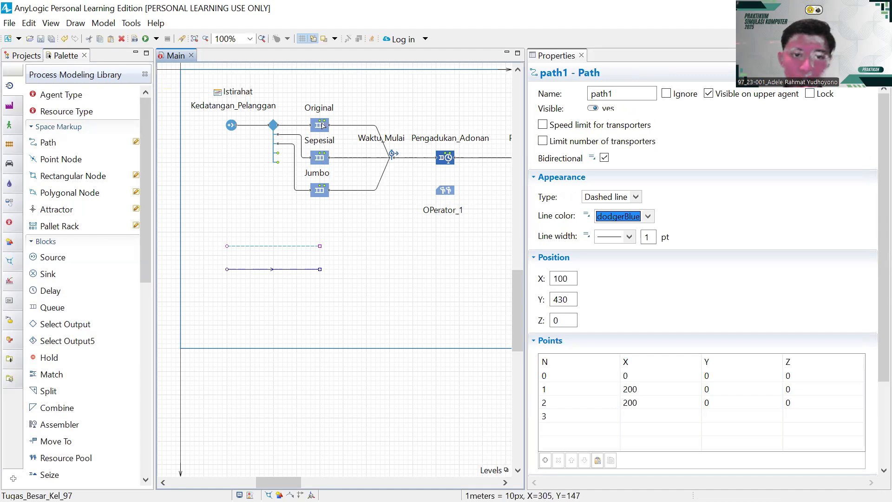
# - Draw a third equal horizontal path under them, replacing a misdrawn attempt
pyautogui.doubleClick(48, 142)
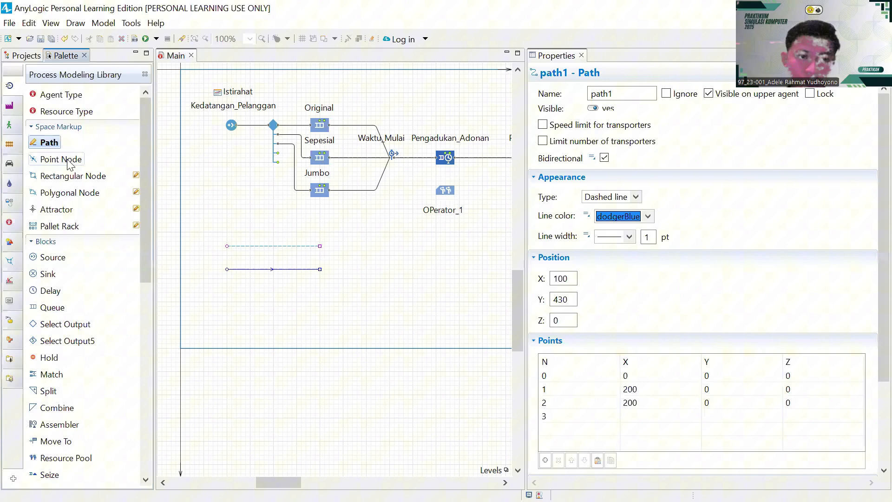
pyautogui.click(226, 292)
pyautogui.doubleClick(320, 292)
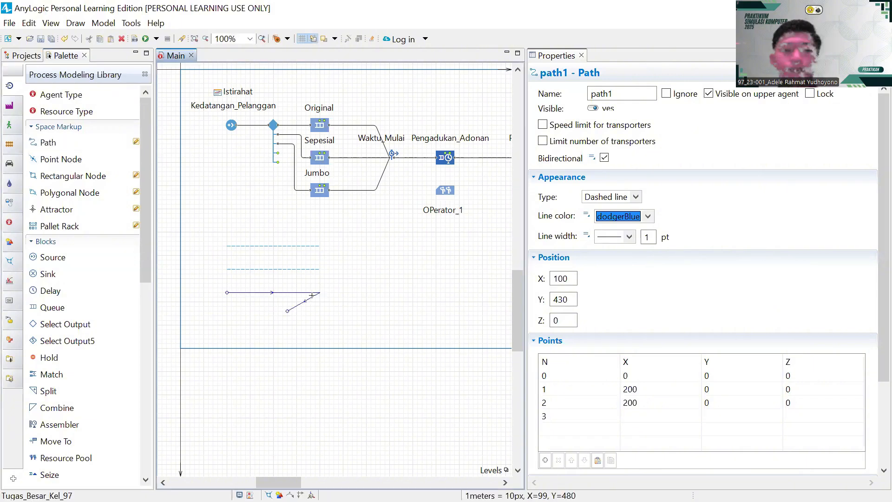
pyautogui.click(311, 297)
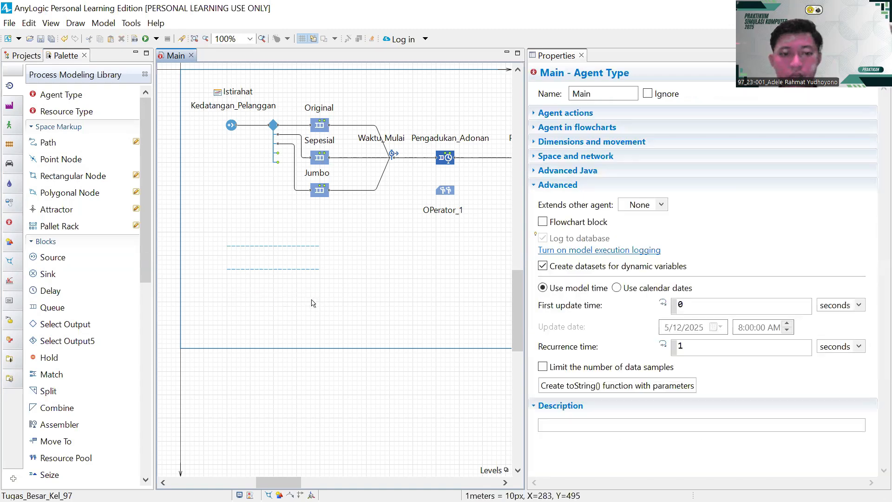
pyautogui.press('Delete')
pyautogui.doubleClick(47, 143)
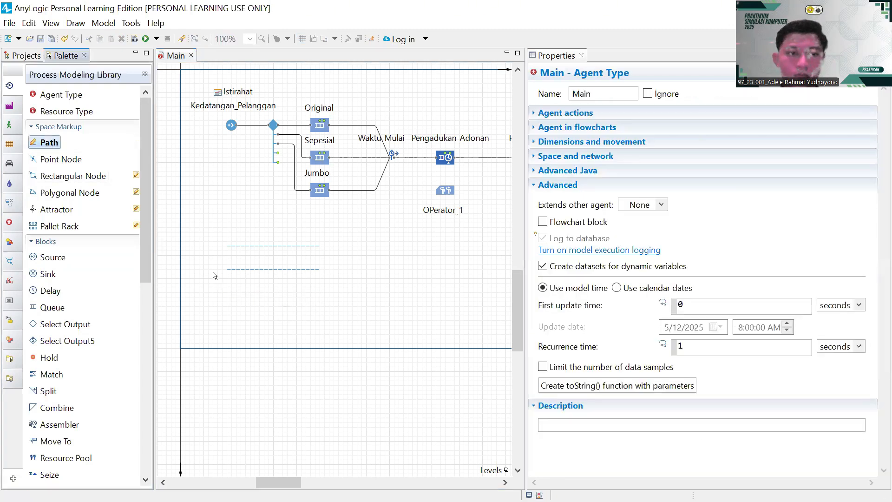
pyautogui.click(226, 292)
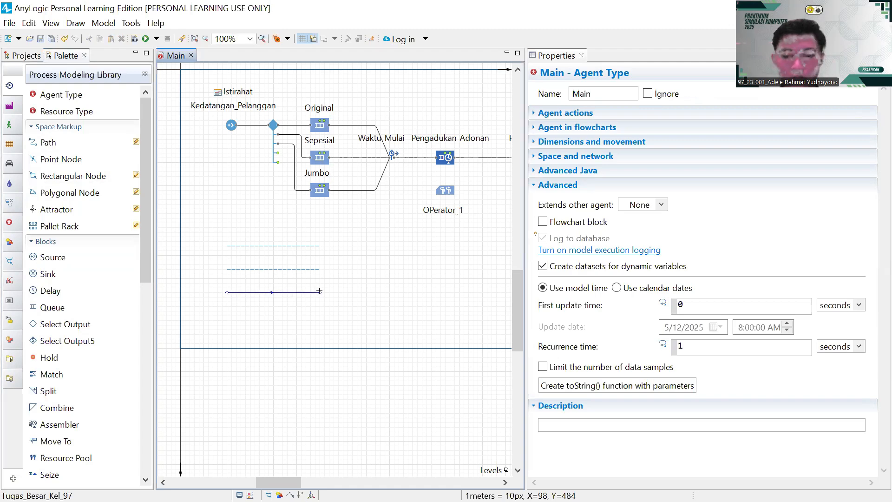
pyautogui.doubleClick(319, 291)
pyautogui.click(52, 148)
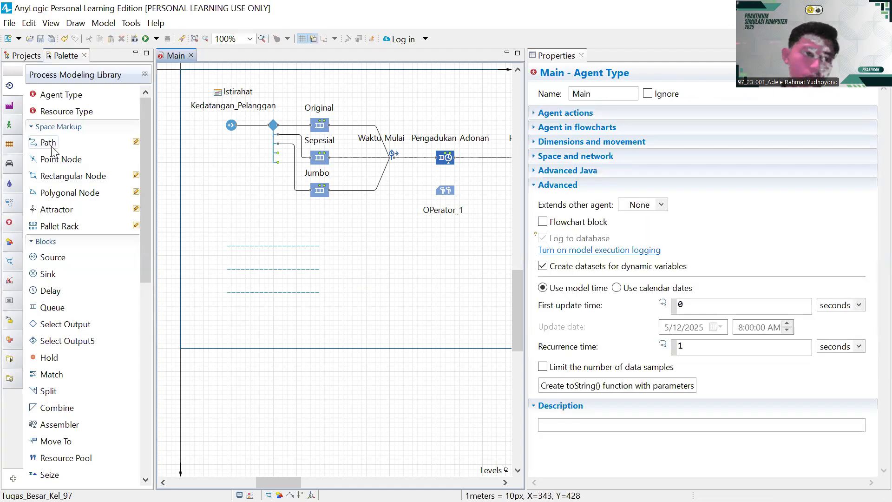
# - Add a rectangular node and a point node to the right of the paths
pyautogui.moveTo(54, 176); pyautogui.dragTo(358, 270)
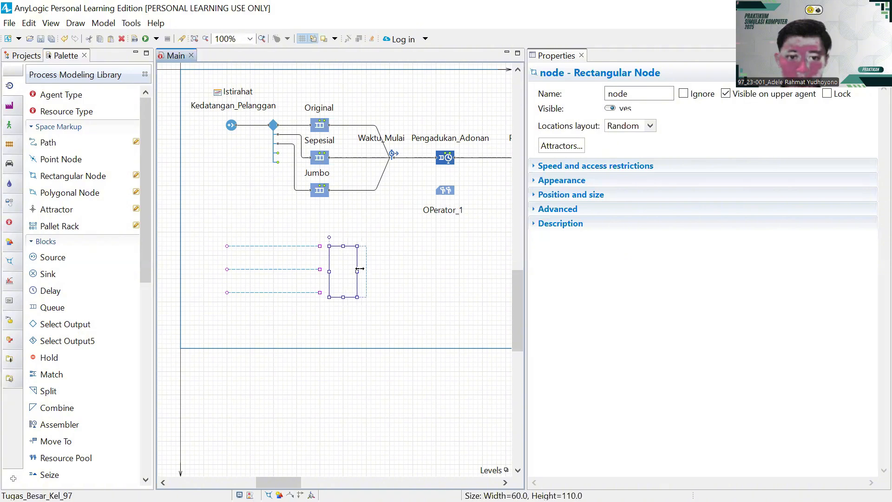
pyautogui.click(381, 301)
pyautogui.moveTo(355, 320); pyautogui.dragTo(253, 308)
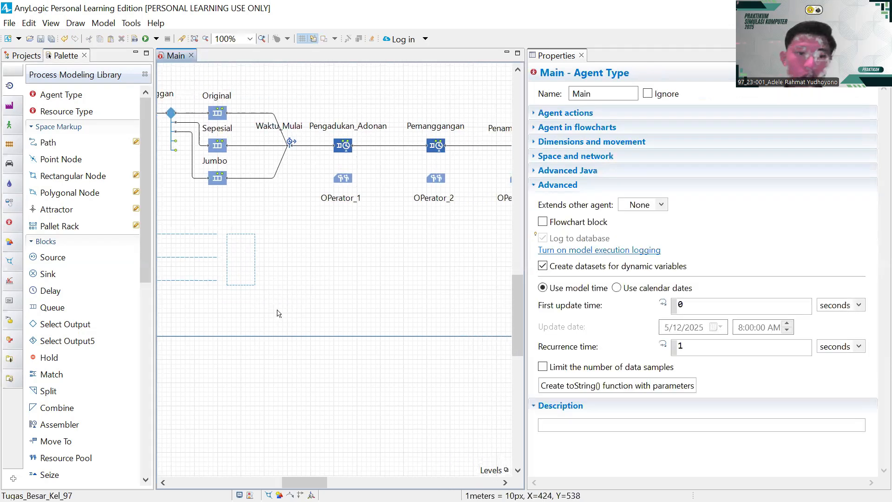
pyautogui.moveTo(60, 164); pyautogui.dragTo(276, 251)
pyautogui.click(288, 272)
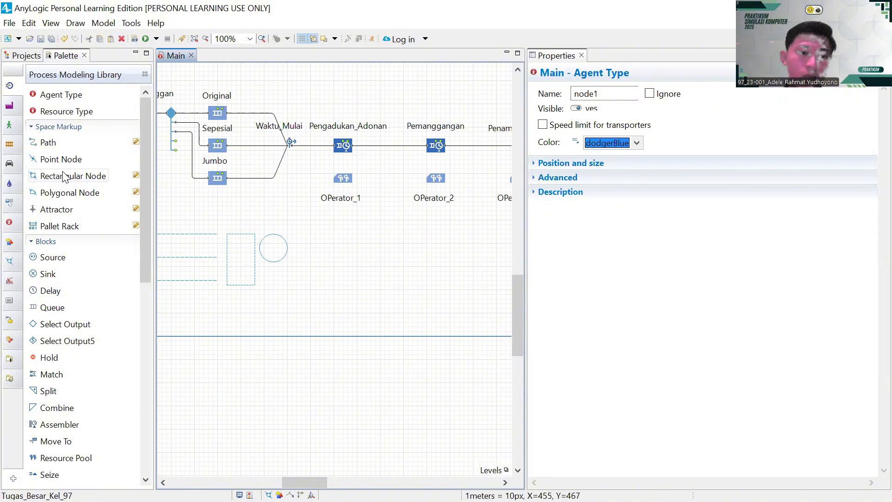
# - Add small rectangular node node2 below the point node and nudge it up beneath the circle
pyautogui.moveTo(63, 179); pyautogui.dragTo(287, 271)
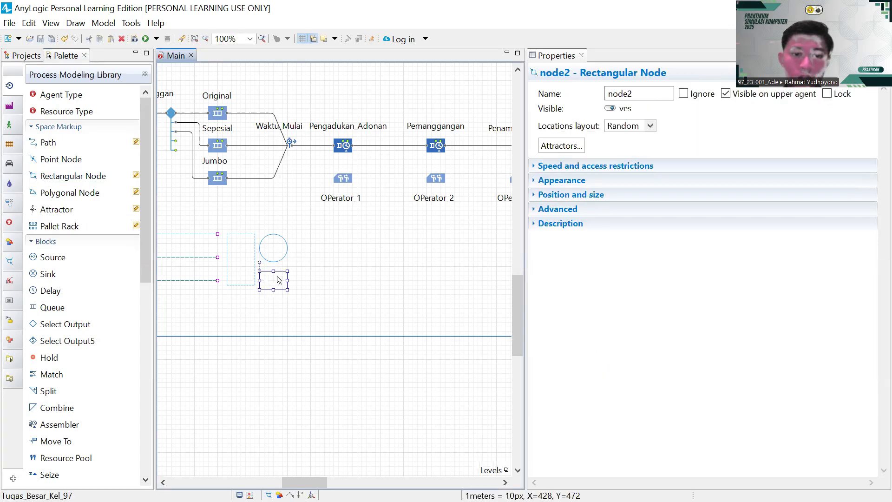
pyautogui.click(282, 279)
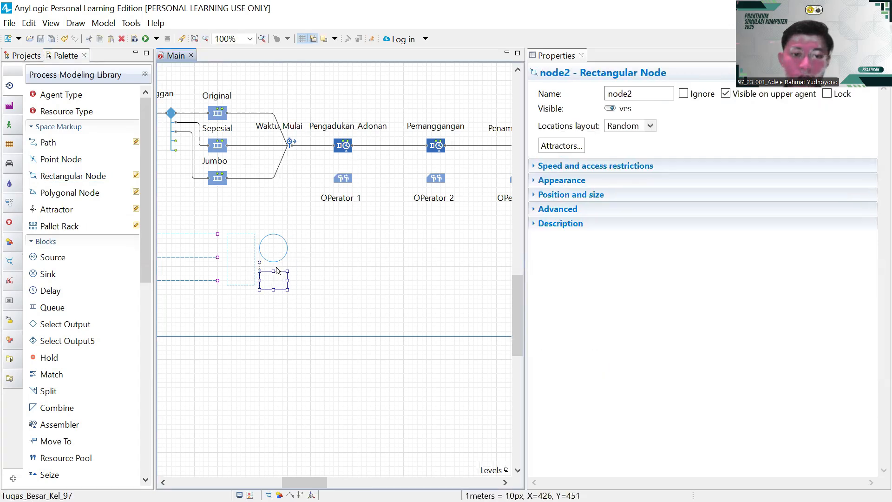
pyautogui.moveTo(277, 267); pyautogui.dragTo(279, 265)
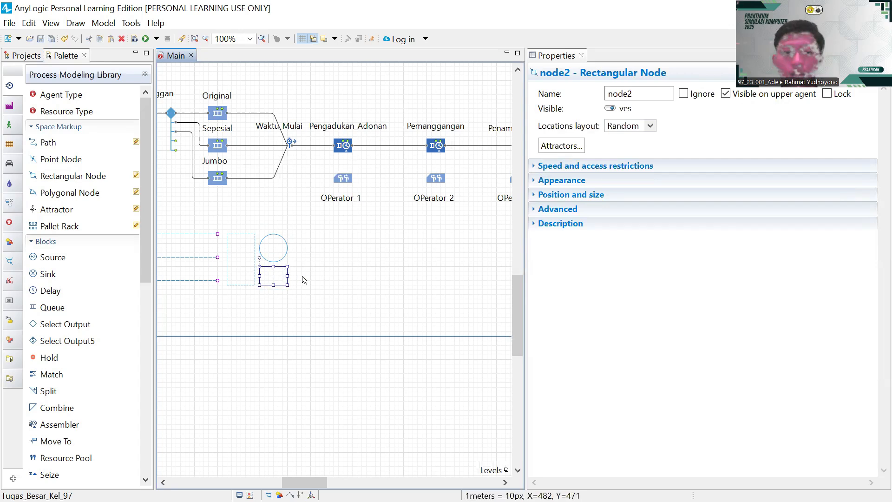
pyautogui.click(302, 279)
# - Rename the top dashed path to Antri_Original
pyautogui.click(230, 239)
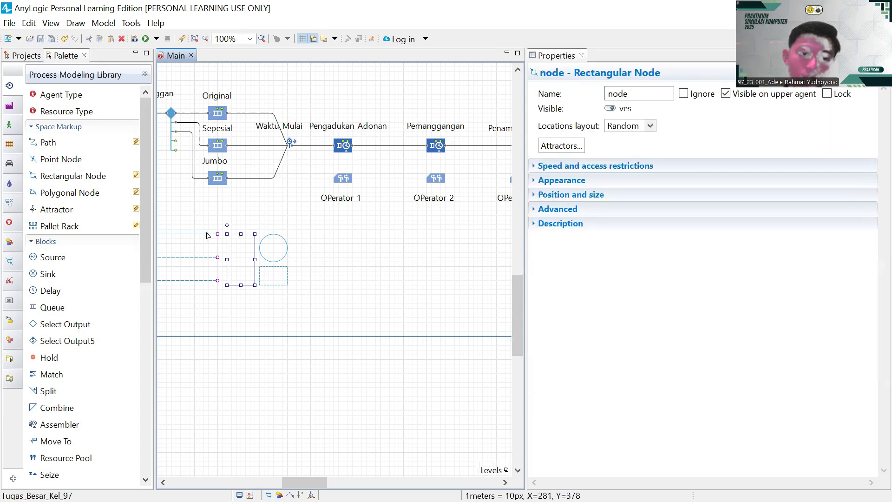
pyautogui.click(208, 235)
pyautogui.click(618, 95)
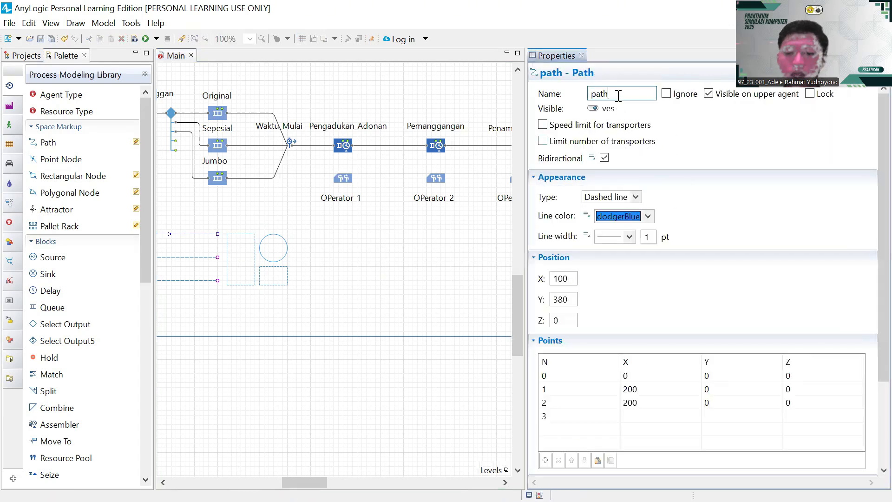
pyautogui.press('BackSpace')
pyautogui.press('BackSpace')
pyautogui.press('BackSpace')
pyautogui.press('BackSpace')
pyautogui.write('Ant')
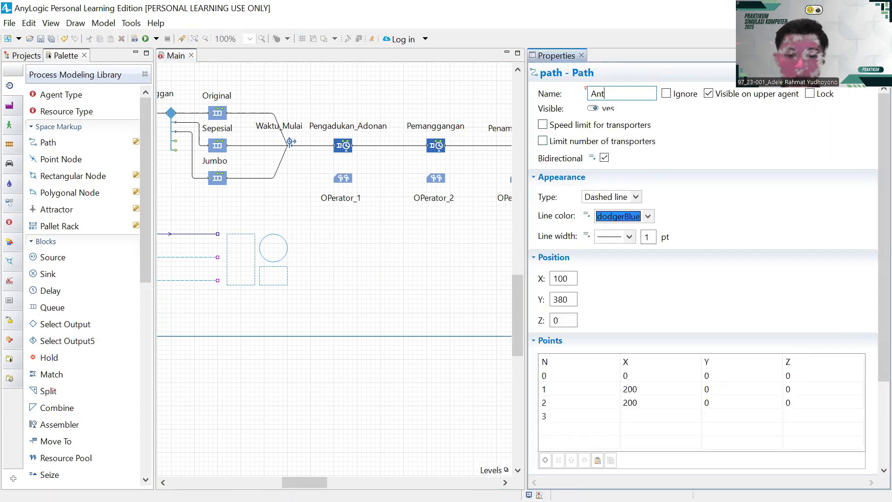
pyautogui.write('ri_')
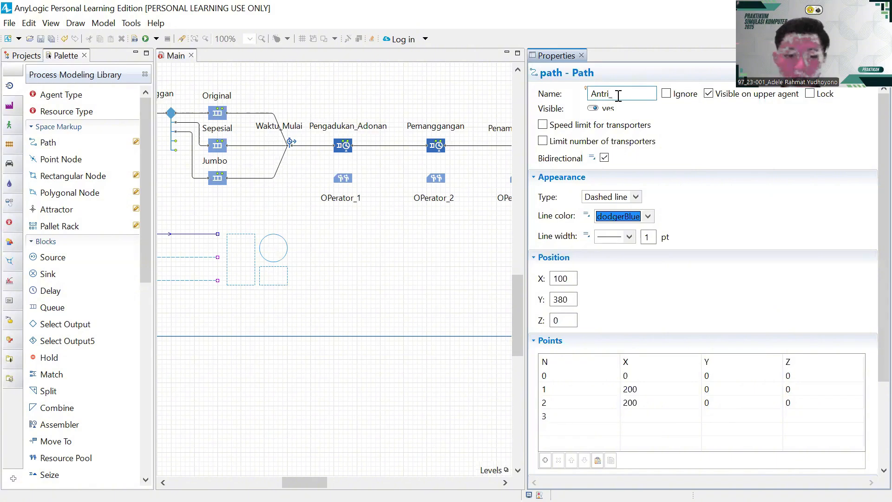
pyautogui.write('Original')
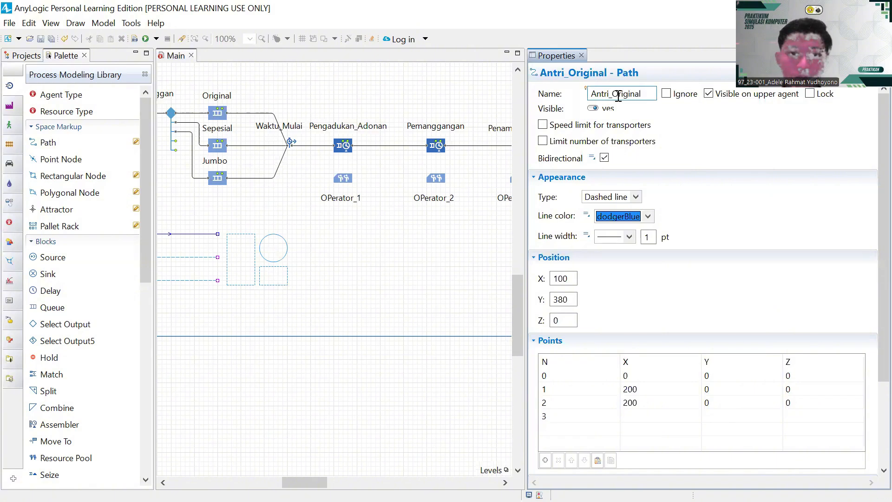
# - Rename the middle dashed path to Antri_Sepesial
pyautogui.click(215, 256)
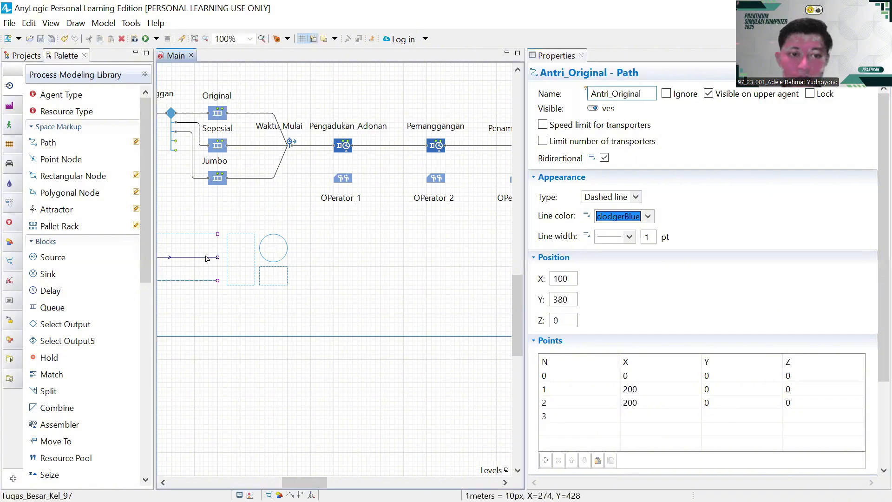
pyautogui.click(625, 96)
pyautogui.press('BackSpace')
pyautogui.press('BackSpace')
pyautogui.press('BackSpace')
pyautogui.press('BackSpace')
pyautogui.press('BackSpace')
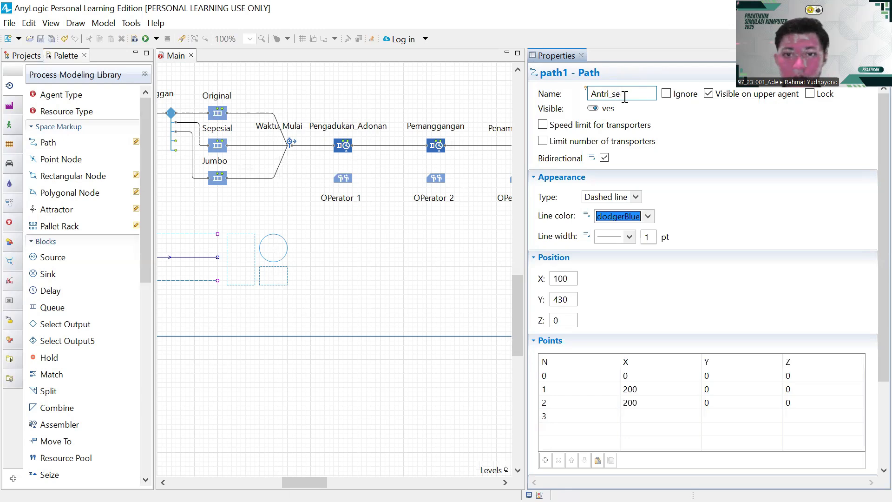
pyautogui.write('Antri_Sepesial')
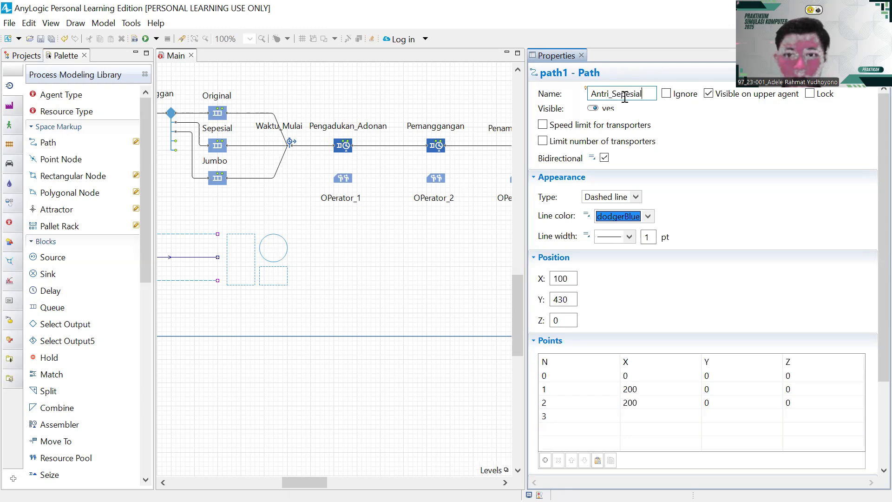
pyautogui.press('Return')
# - Start renaming the bottom dashed path to Antri_Jumbo
pyautogui.click(205, 282)
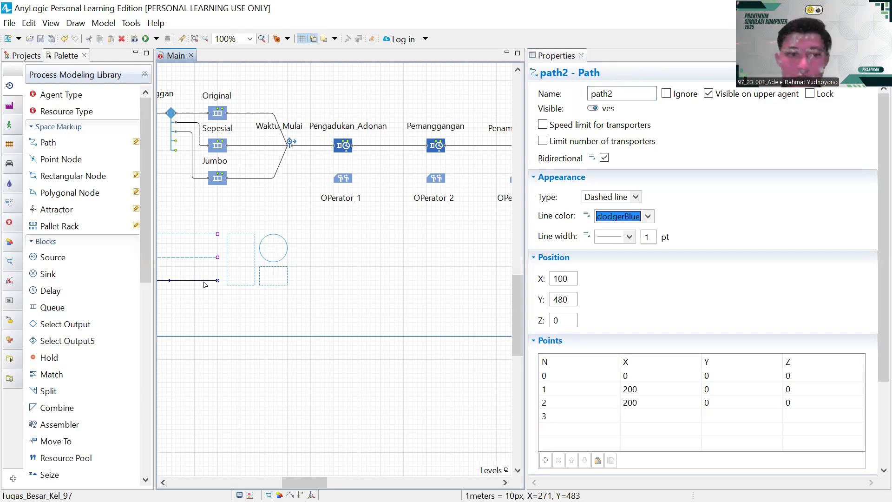
pyautogui.click(627, 95)
pyautogui.press('BackSpace')
pyautogui.press('BackSpace')
pyautogui.press('BackSpace')
pyautogui.press('BackSpace')
pyautogui.press('BackSpace')
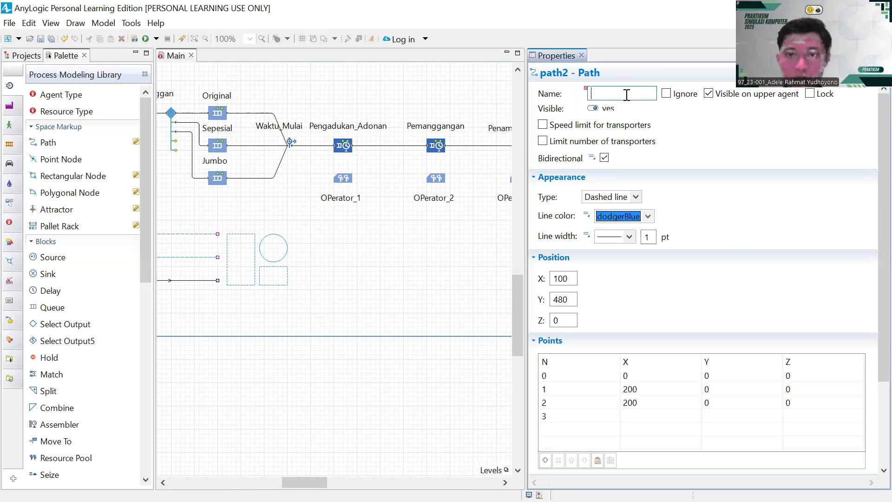
pyautogui.write('Antri_Jumbo')
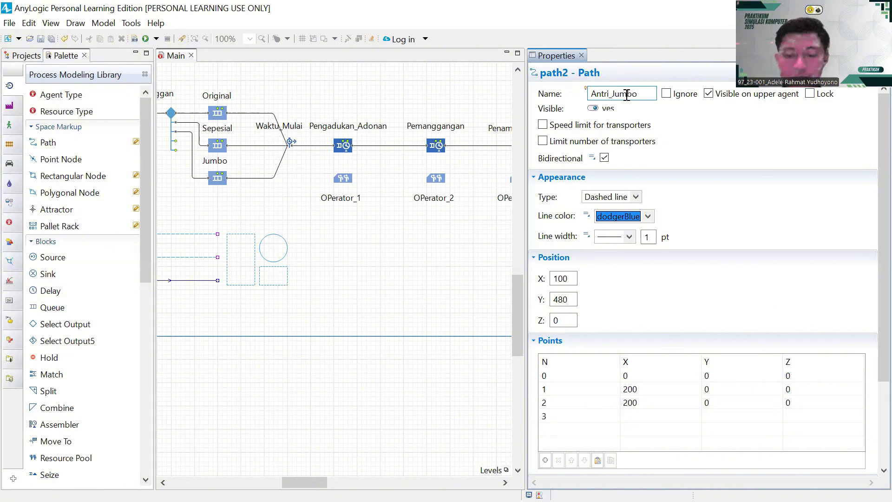
# - Name the tall rectangular node Antri_Pengadukan_Adonan
pyautogui.click(254, 252)
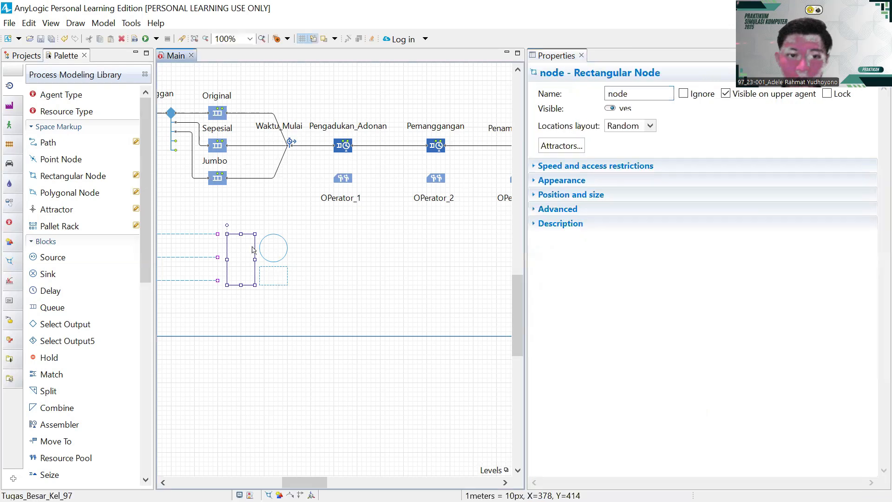
pyautogui.moveTo(345, 236); pyautogui.dragTo(387, 232)
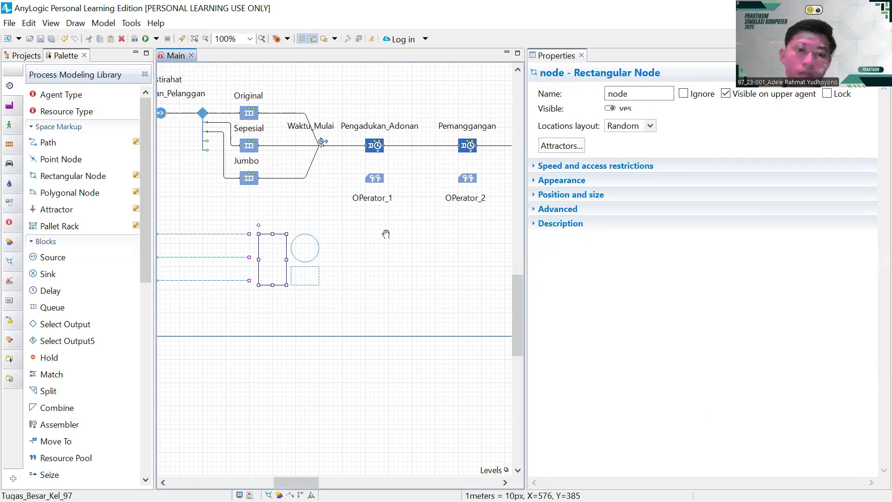
pyautogui.click(324, 262)
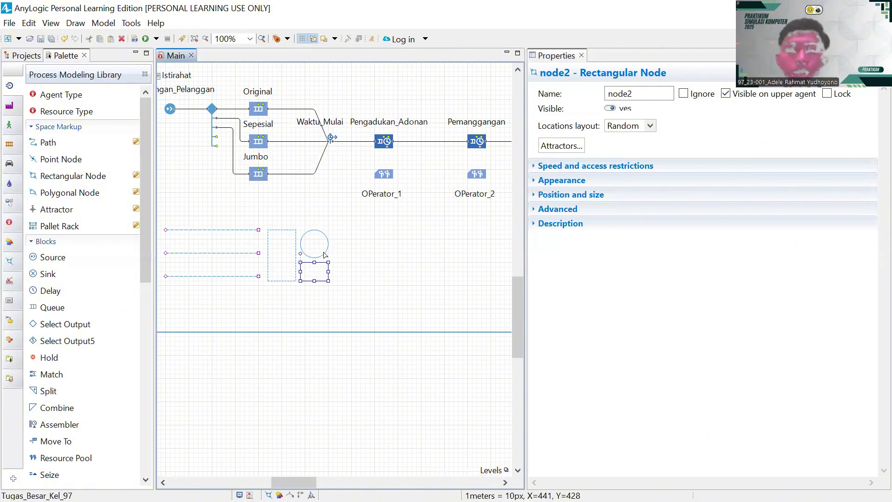
pyautogui.click(292, 250)
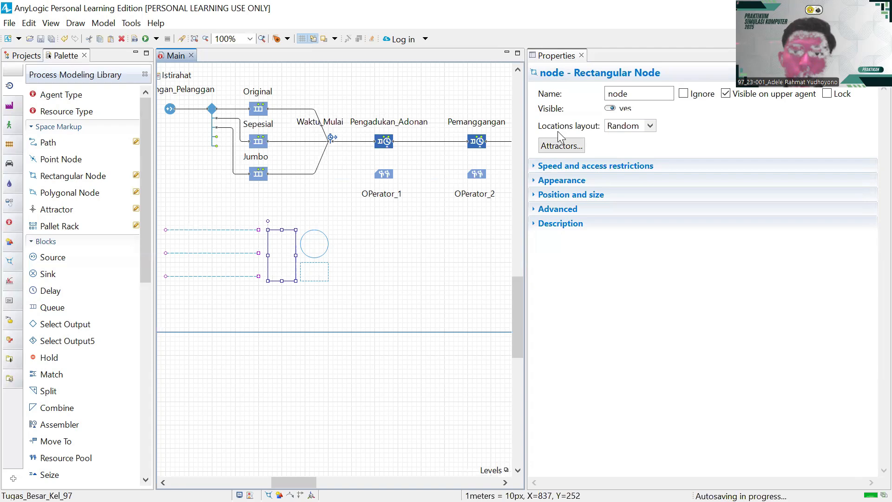
pyautogui.click(634, 94)
pyautogui.press('BackSpace')
pyautogui.press('BackSpace')
pyautogui.press('BackSpace')
pyautogui.press('BackSpace')
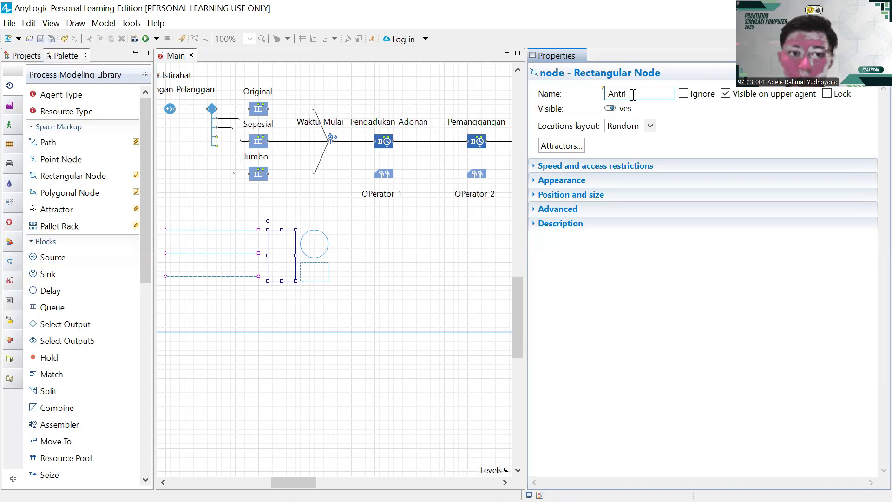
pyautogui.write('Antri_Penga')
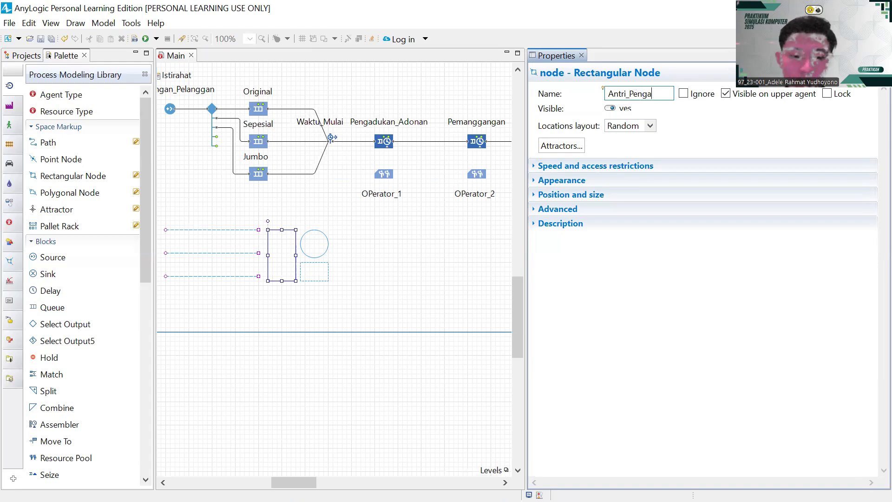
pyautogui.write('dukan')
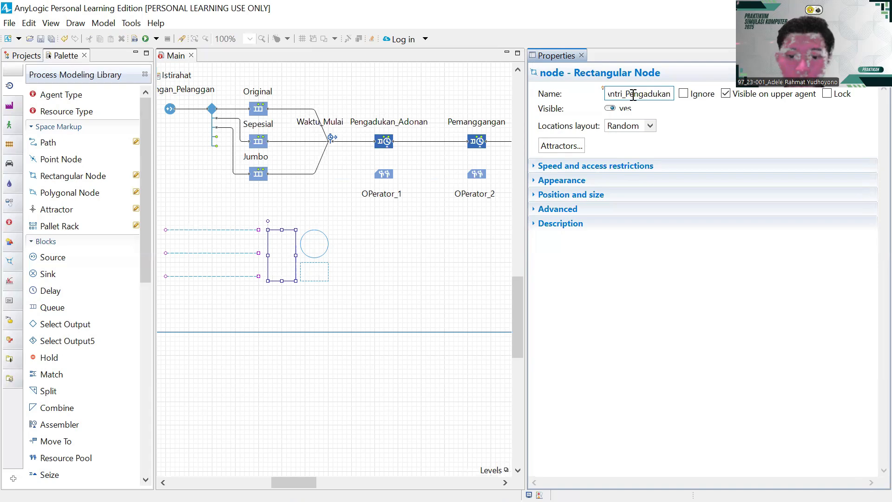
pyautogui.write('_Adonan')
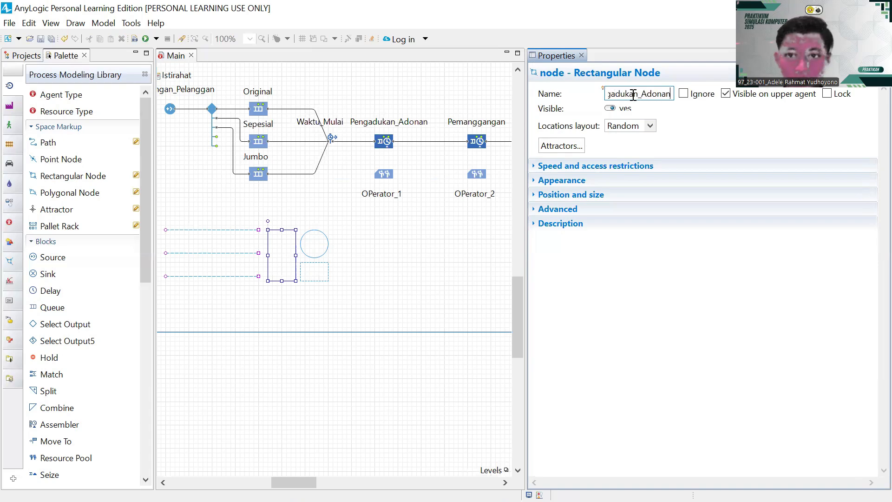
pyautogui.press('Return')
# - Name the circular point node ST_Pengadukan_Adonan
pyautogui.click(322, 252)
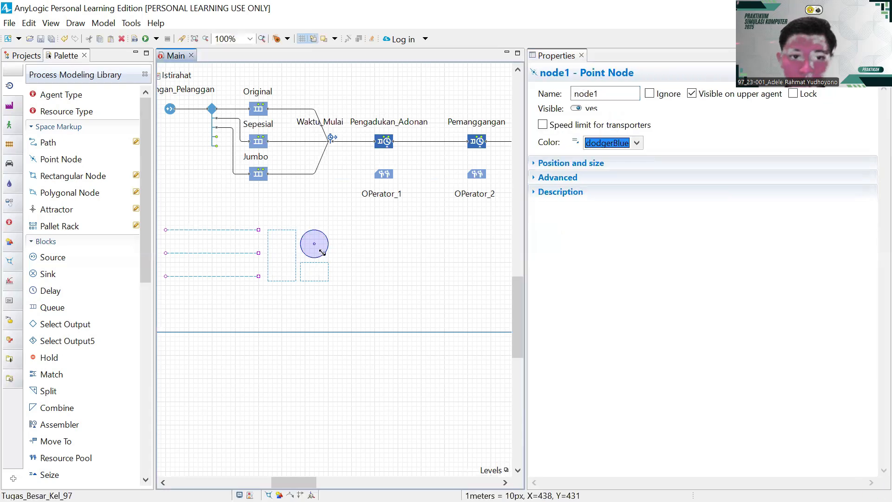
pyautogui.click(622, 96)
pyautogui.press('BackSpace')
pyautogui.press('BackSpace')
pyautogui.press('BackSpace')
pyautogui.press('BackSpace')
pyautogui.press('BackSpace')
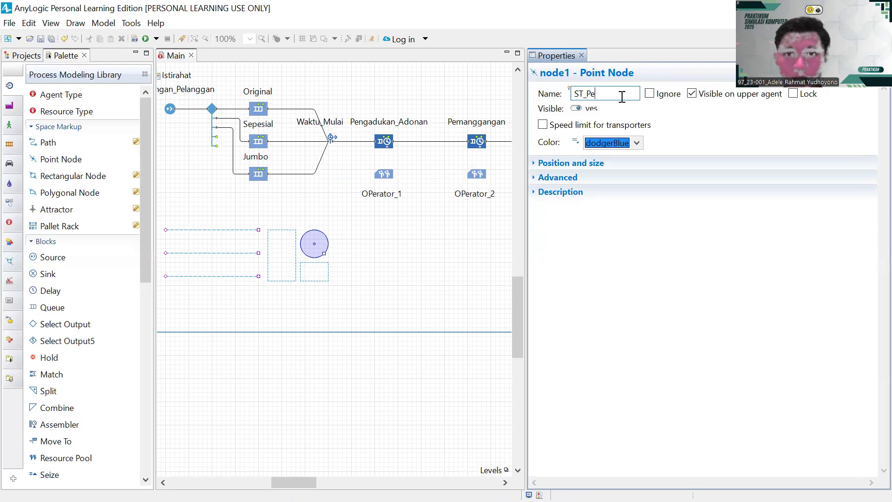
pyautogui.write('ST_Pengadukan_')
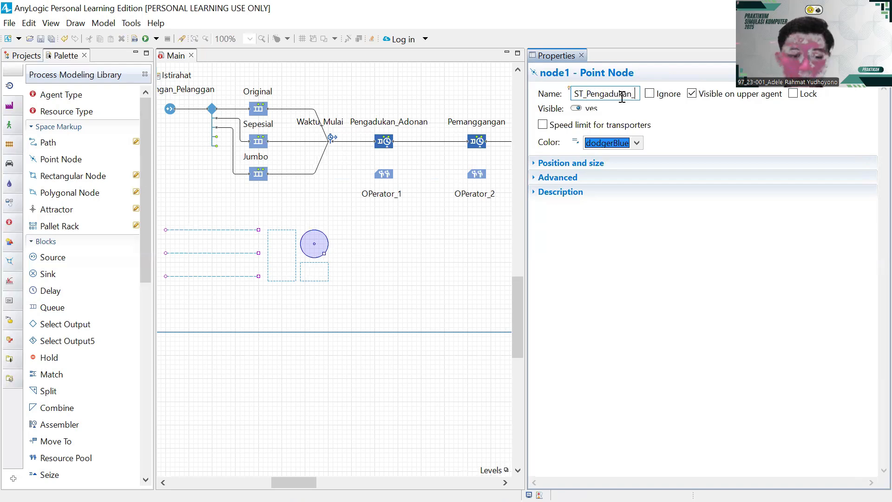
pyautogui.write('Adonan')
pyautogui.press('Return')
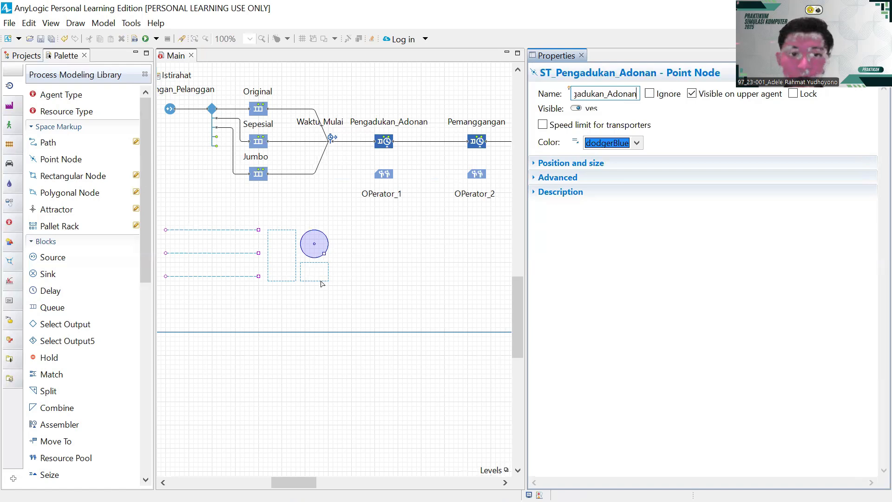
pyautogui.click(26, 55)
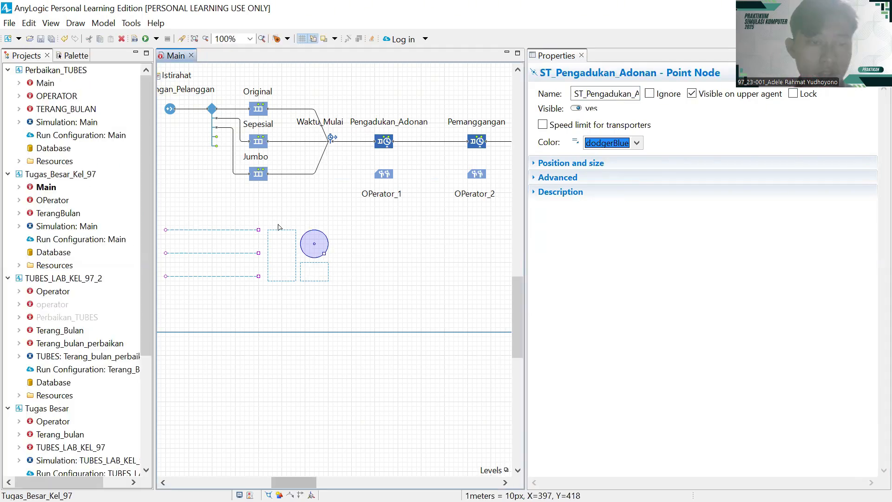
pyautogui.click(76, 56)
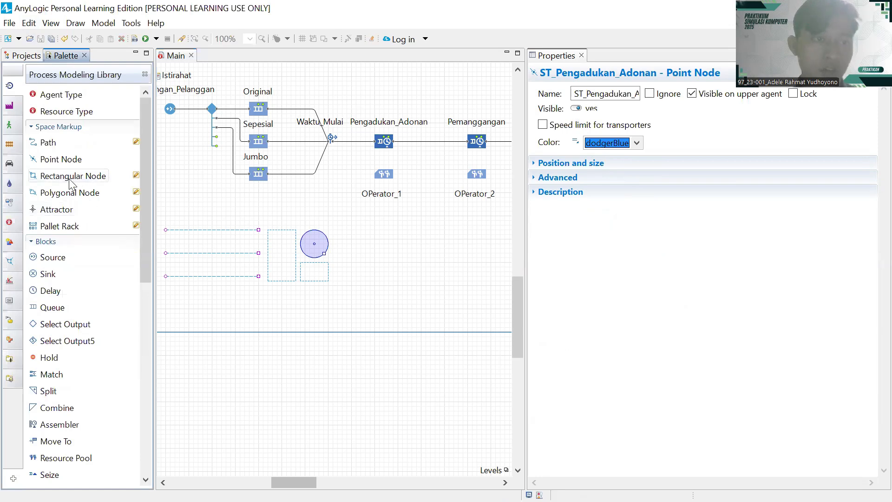
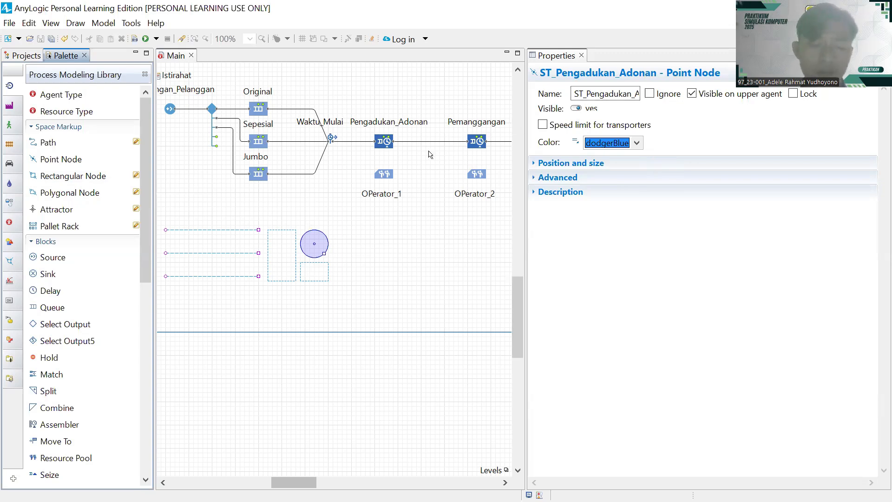
# - Rename the small rectangular node beneath the circle from node2 to Tempat_OPerator_1
pyautogui.click(328, 278)
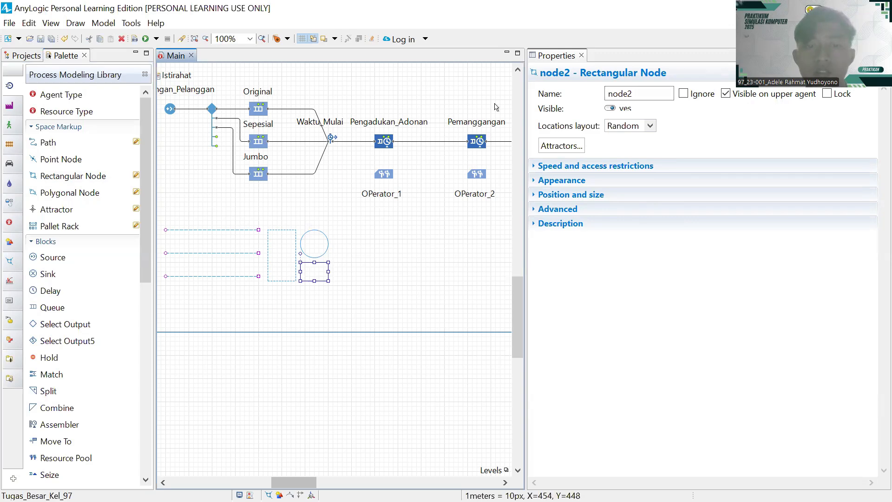
pyautogui.doubleClick(632, 95)
pyautogui.write('no')
pyautogui.press('BackSpace')
pyautogui.press('BackSpace')
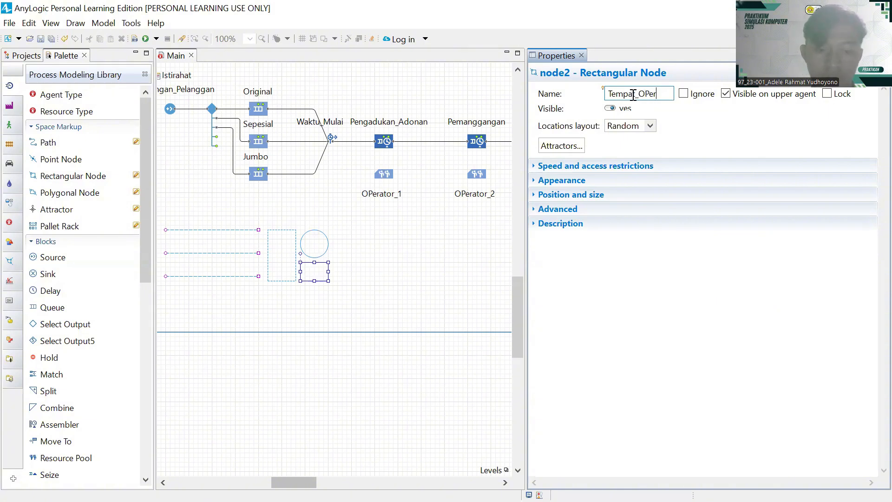
pyautogui.write('Tempat_OPerator')
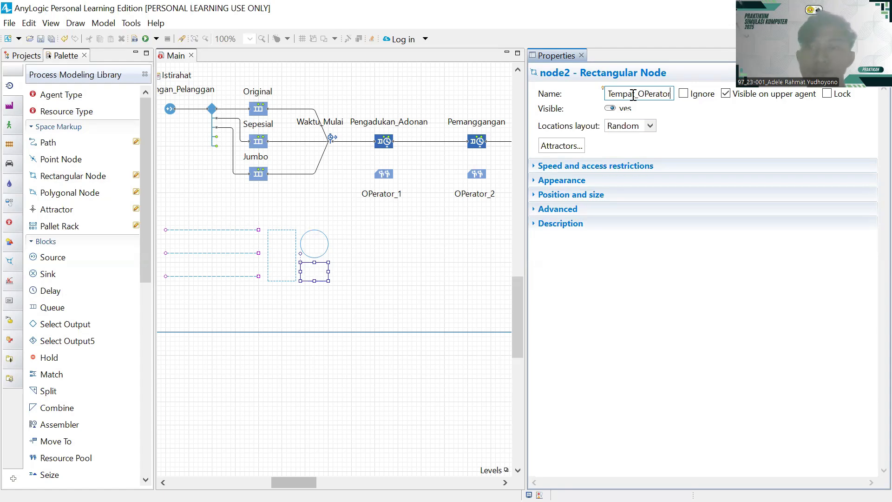
pyautogui.write('_1')
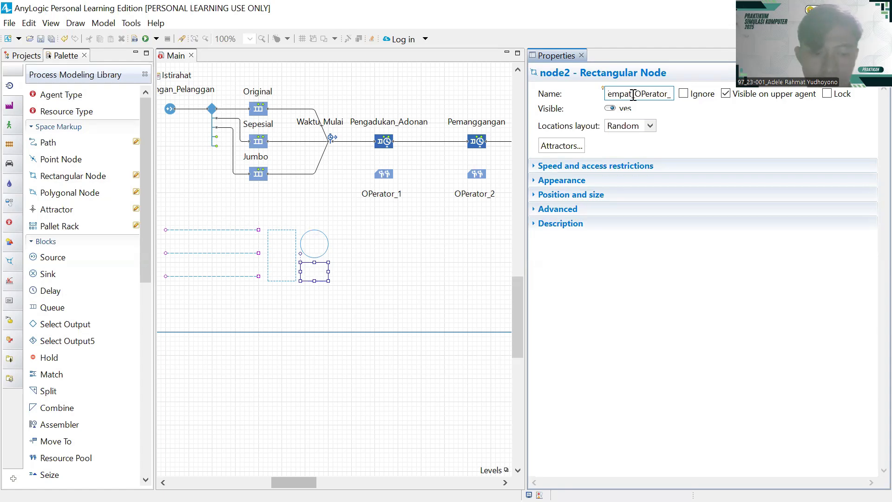
pyautogui.click(336, 261)
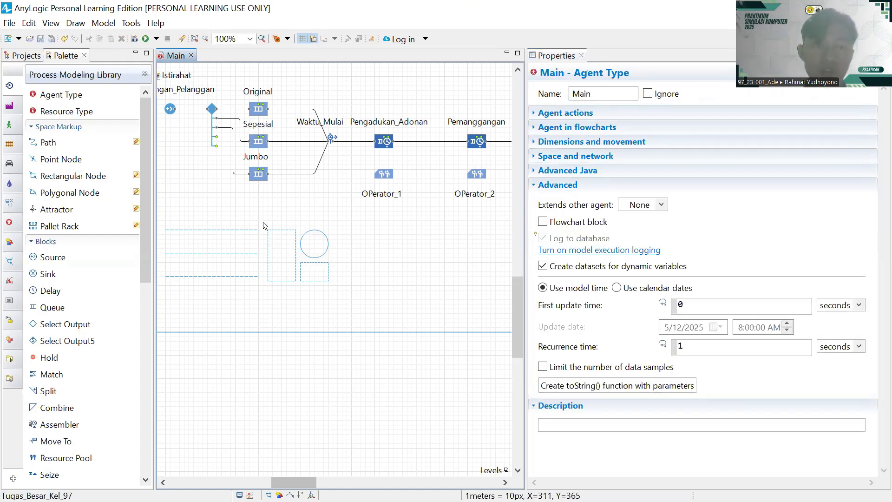
# - Select the tall rectangle, circle and small rectangle together and nudge them slightly right
pyautogui.moveTo(263, 226); pyautogui.dragTo(333, 291)
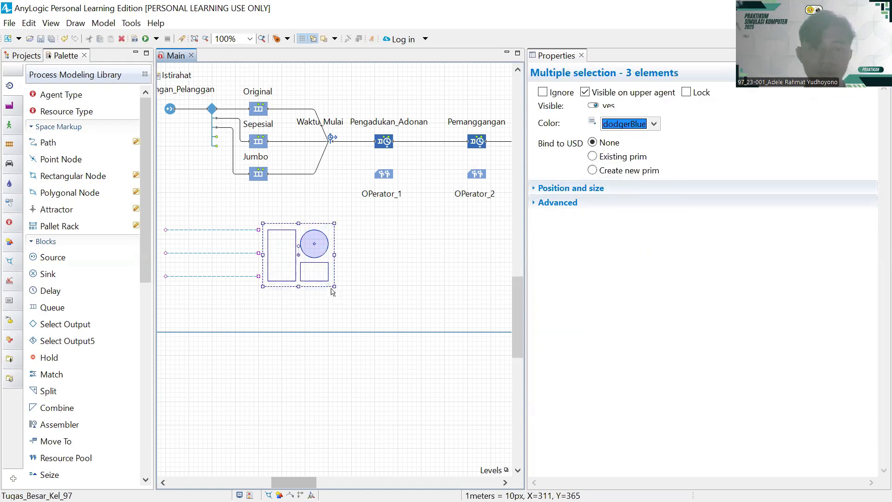
pyautogui.click(339, 270)
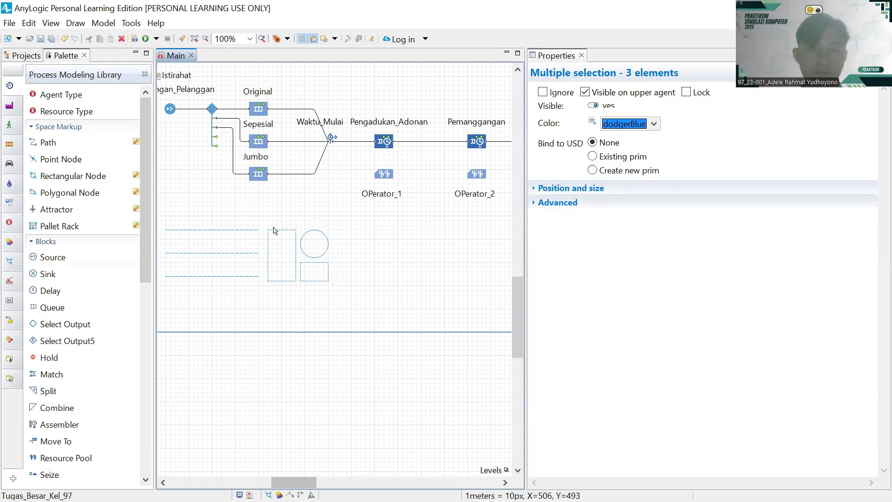
pyautogui.moveTo(267, 226); pyautogui.dragTo(329, 289)
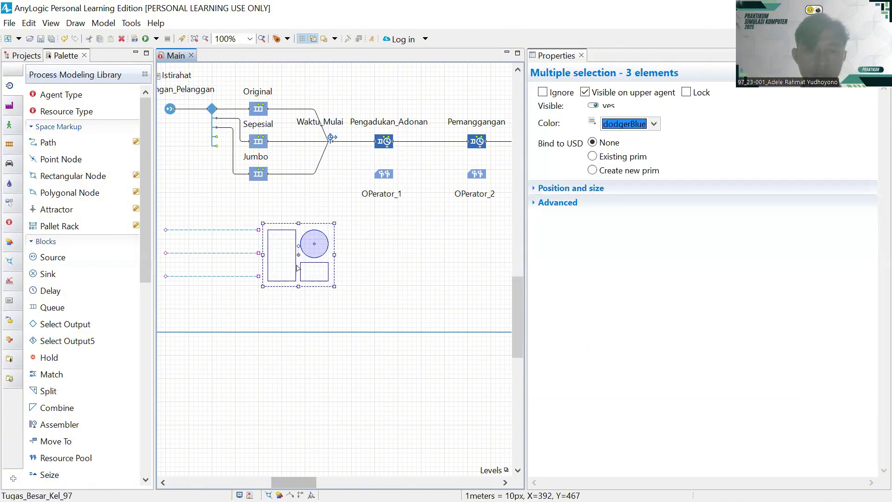
pyautogui.moveTo(300, 258); pyautogui.dragTo(313, 257)
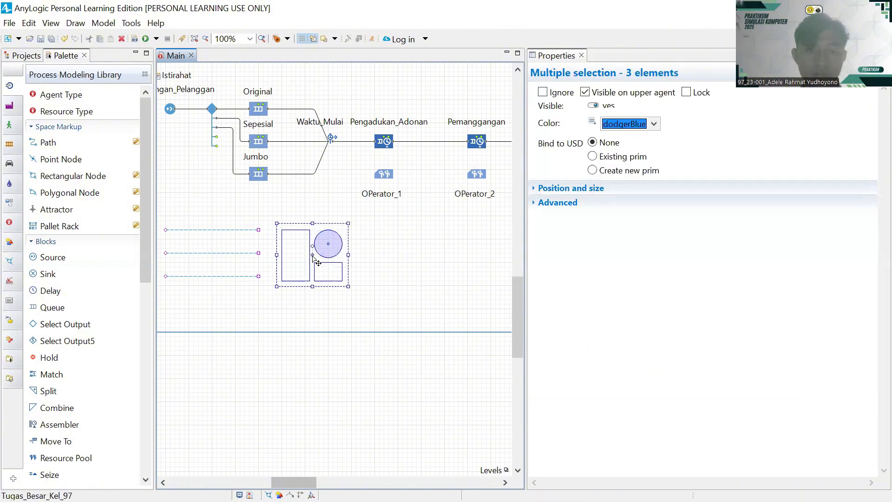
# - Copy the three-node group three times to the right, making four side-by-side sets
pyautogui.moveTo(278, 224); pyautogui.dragTo(349, 289)
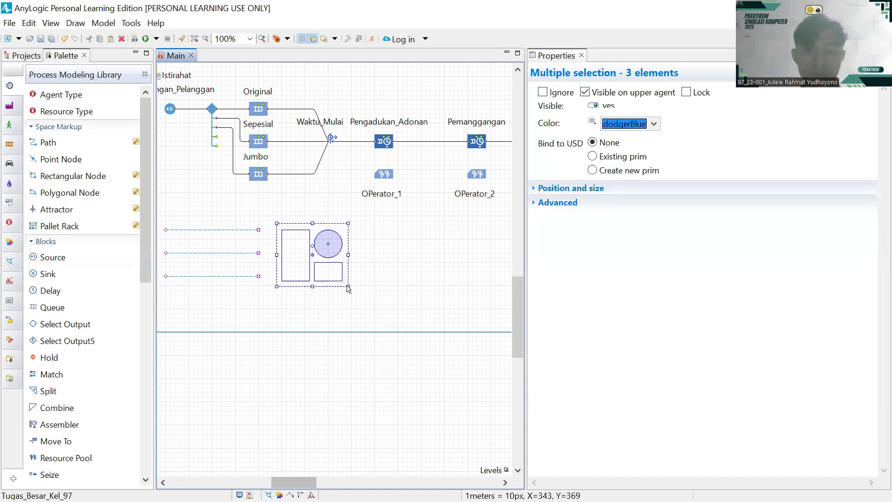
pyautogui.moveTo(314, 257); pyautogui.dragTo(381, 255)
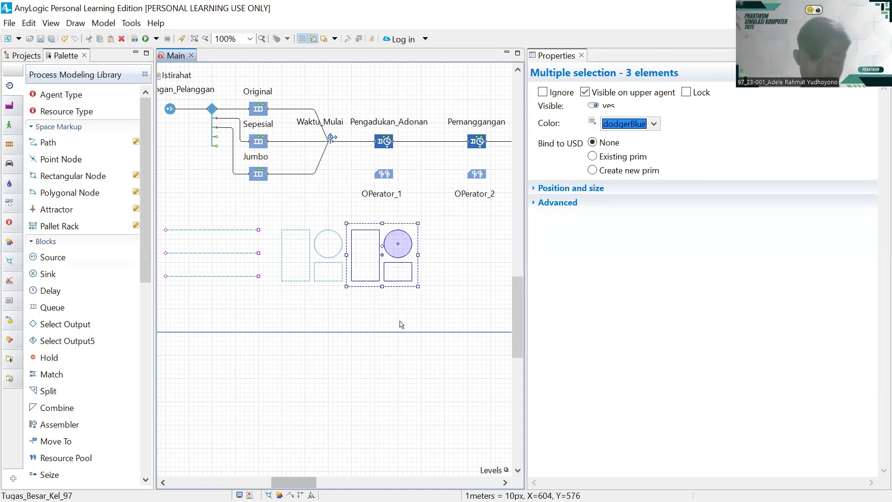
pyautogui.hscroll(2, 401, 324)
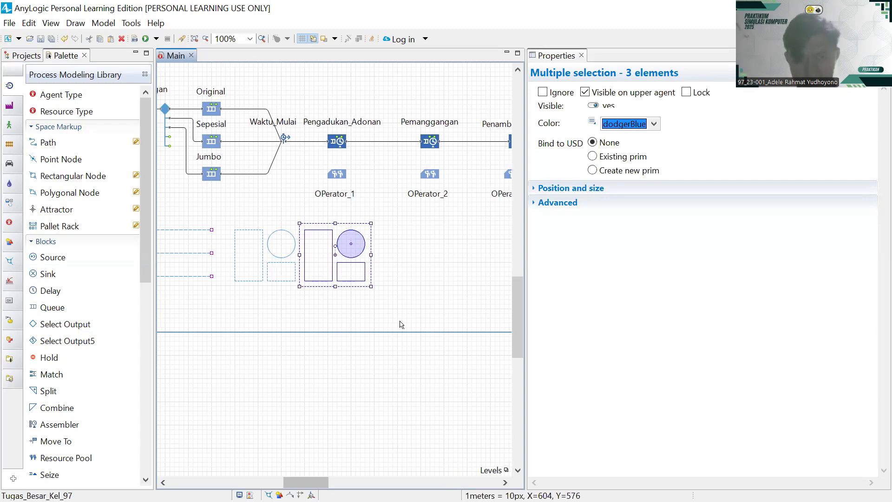
pyautogui.click(335, 255)
pyautogui.moveTo(336, 255); pyautogui.dragTo(416, 255)
pyautogui.hscroll(3, 418, 297)
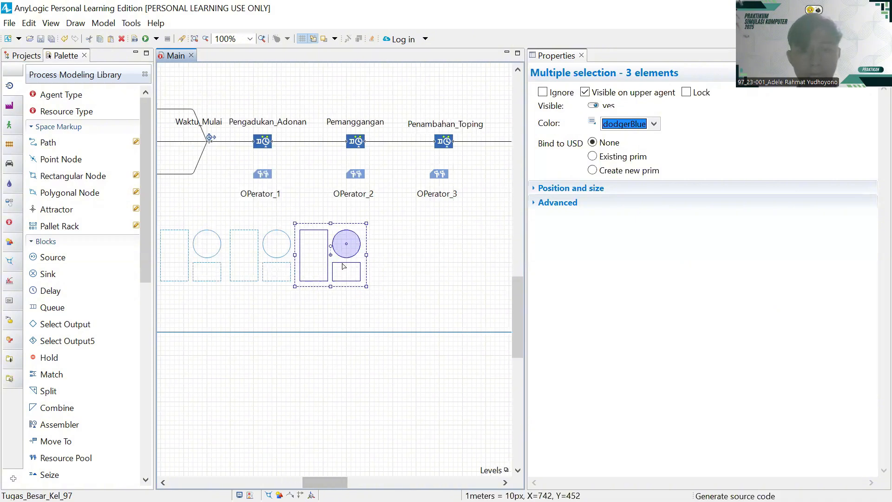
pyautogui.moveTo(343, 266); pyautogui.dragTo(408, 260)
pyautogui.click(324, 330)
pyautogui.hscroll(-1, 355, 263)
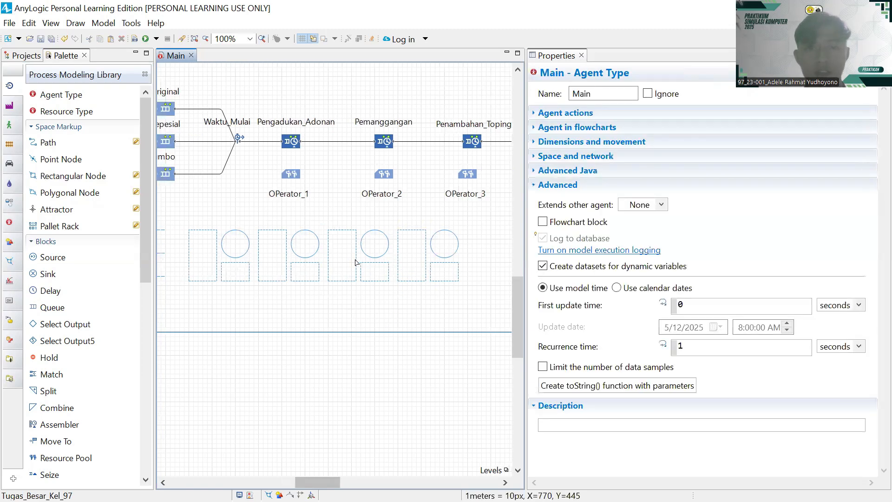
# - Rename the second set's tall rectangle node to Antri_Pemanggangan
pyautogui.click(286, 278)
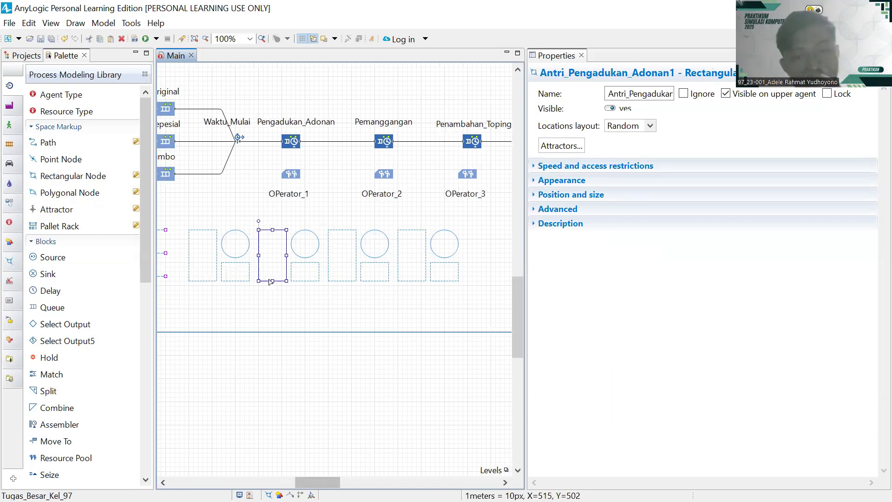
pyautogui.click(662, 95)
pyautogui.press('Right')
pyautogui.press('Right')
pyautogui.press('Right')
pyautogui.press('Right')
pyautogui.press('Right')
pyautogui.press('Right')
pyautogui.press('Right')
pyautogui.press('Right')
pyautogui.press('Right')
pyautogui.press('Right')
pyautogui.press('Right')
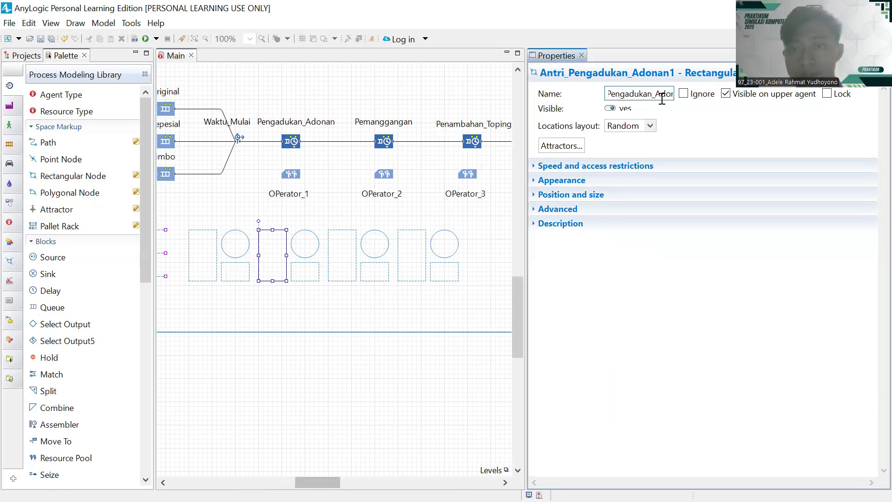
pyautogui.press('BackSpace')
pyautogui.press('BackSpace')
pyautogui.press('BackSpace')
pyautogui.press('BackSpace')
pyautogui.press('BackSpace')
pyautogui.press('BackSpace')
pyautogui.press('BackSpace')
pyautogui.press('BackSpace')
pyautogui.press('BackSpace')
pyautogui.press('BackSpace')
pyautogui.press('BackSpace')
pyautogui.press('BackSpace')
pyautogui.press('BackSpace')
pyautogui.press('BackSpace')
pyautogui.press('BackSpace')
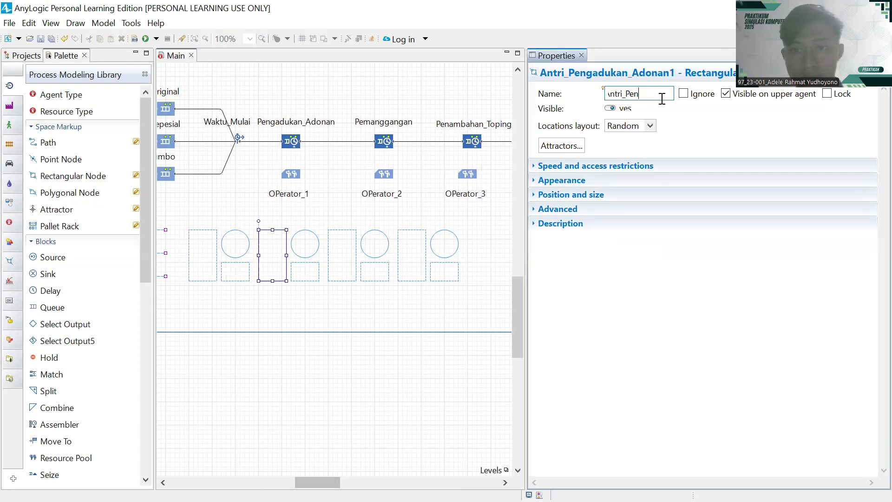
pyautogui.write('manggangan')
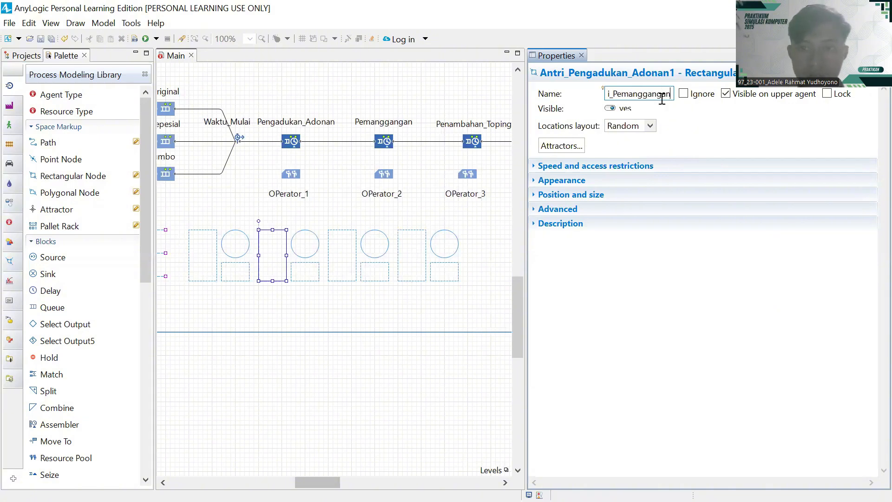
pyautogui.press('Return')
# - Confirm the small node is Tempat_OPerator_2 and retype the circle node's name to ST_Pemanggangan
pyautogui.click(301, 276)
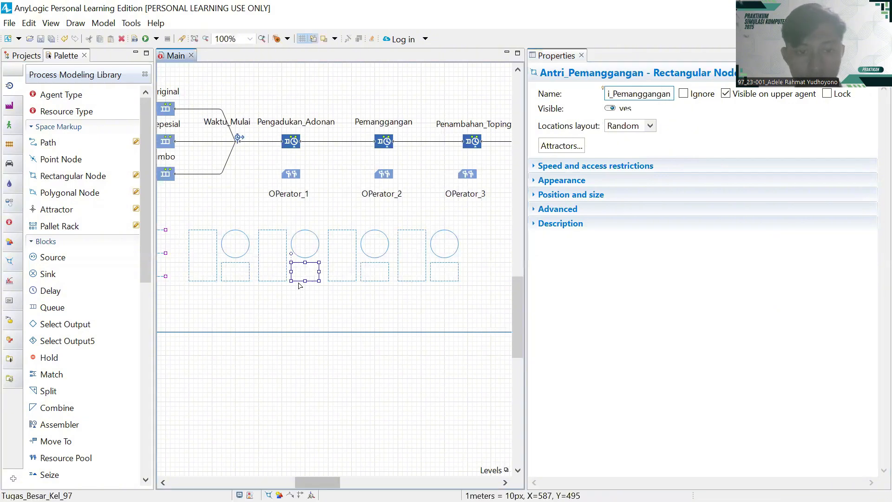
pyautogui.click(663, 93)
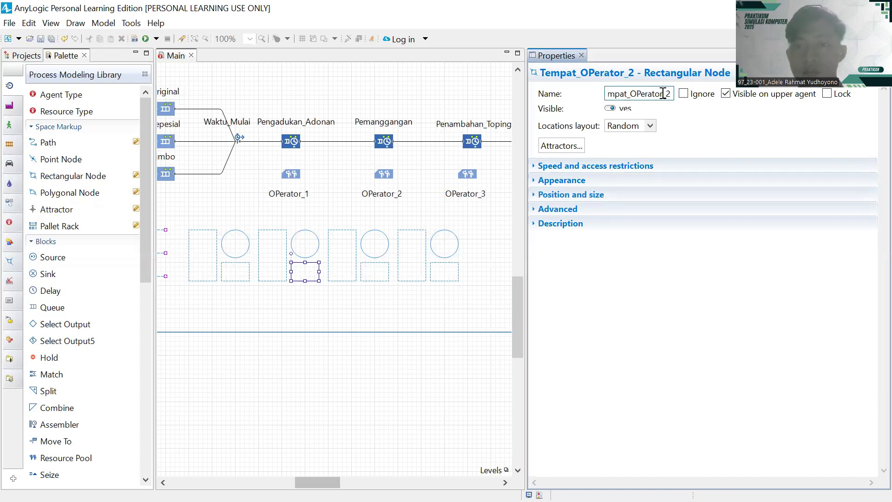
pyautogui.click(315, 238)
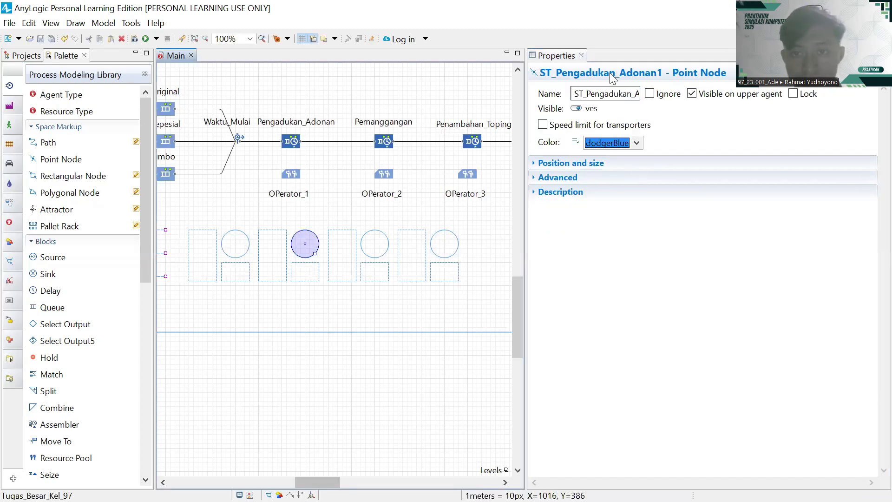
pyautogui.click(613, 91)
pyautogui.press('End')
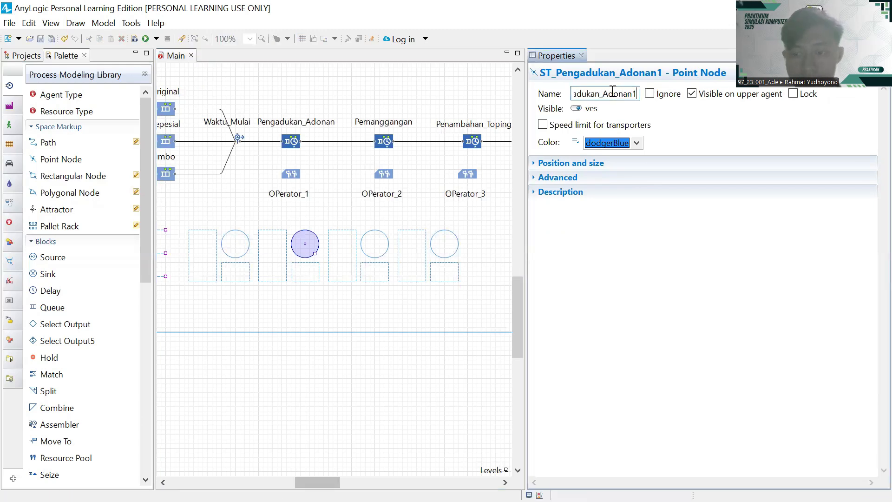
pyautogui.press('BackSpace')
pyautogui.press('BackSpace')
pyautogui.press('BackSpace')
pyautogui.press('BackSpace')
pyautogui.press('BackSpace')
pyautogui.press('BackSpace')
pyautogui.press('BackSpace')
pyautogui.press('BackSpace')
pyautogui.press('BackSpace')
pyautogui.press('BackSpace')
pyautogui.press('BackSpace')
pyautogui.press('BackSpace')
pyautogui.press('BackSpace')
pyautogui.press('BackSpace')
pyautogui.press('BackSpace')
pyautogui.press('BackSpace')
pyautogui.write('manggangan')
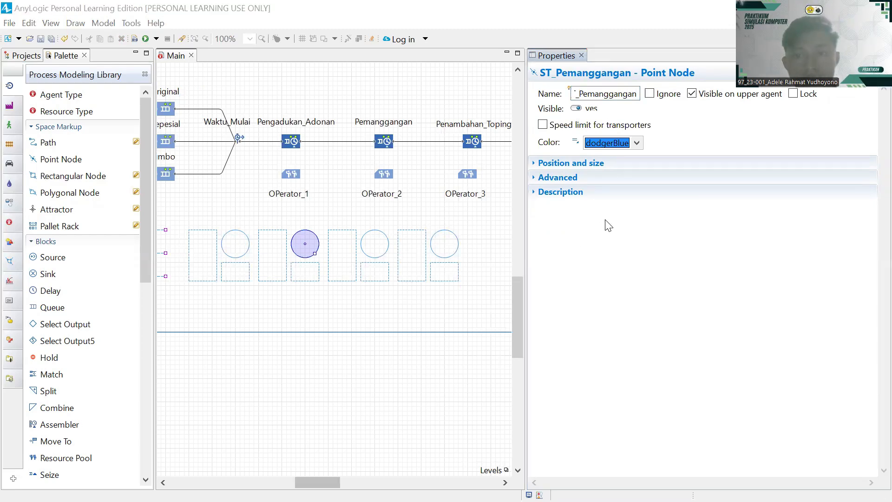
# - Rename the third set's tall rectangle node to Antri_Penambahan_Toping
pyautogui.click(358, 247)
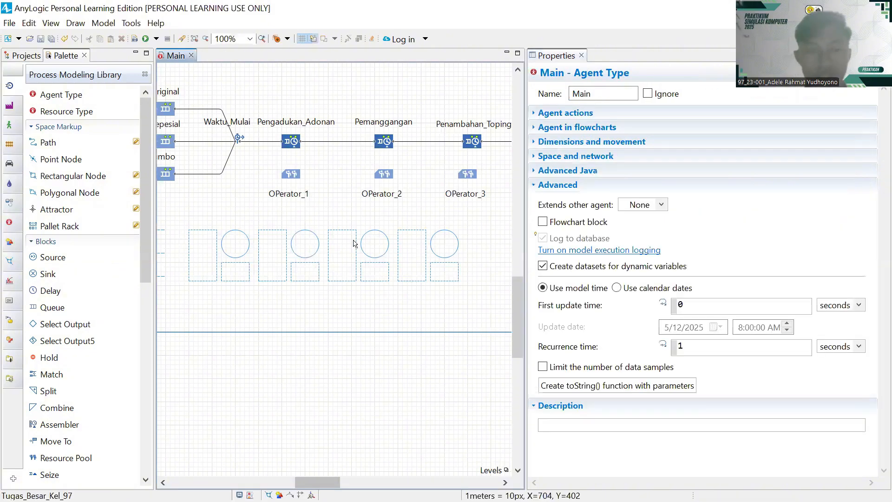
pyautogui.click(356, 245)
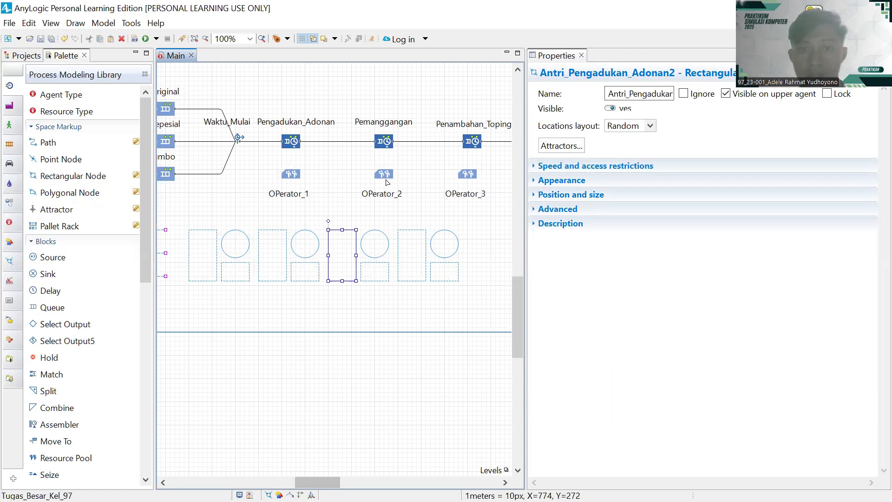
pyautogui.moveTo(384, 180)
pyautogui.mouseDown()
pyautogui.moveTo(316, 182)
pyautogui.moveTo(386, 182)
pyautogui.mouseUp()
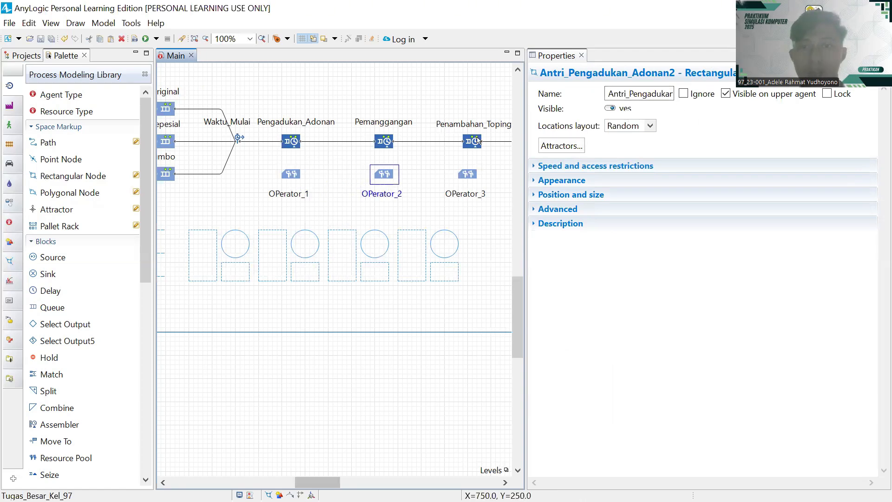
pyautogui.hscroll(2, 285, 288)
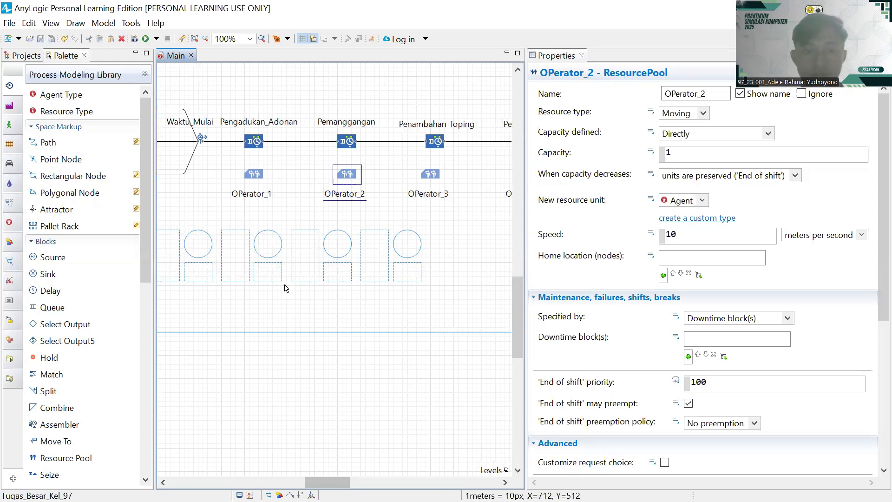
pyautogui.click(285, 288)
pyautogui.click(305, 231)
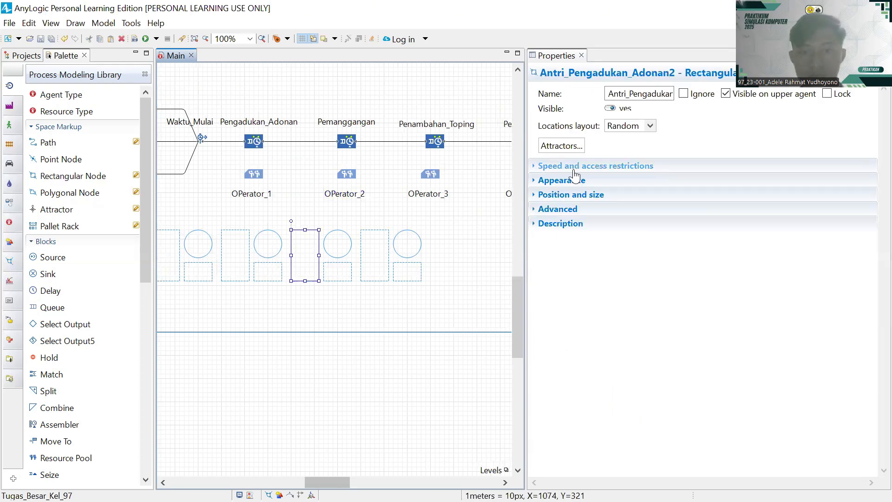
pyautogui.click(659, 93)
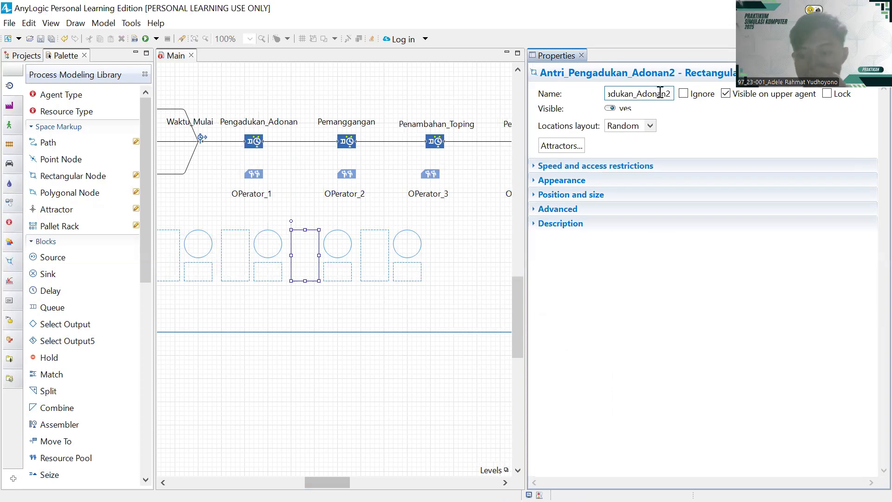
pyautogui.press('BackSpace')
pyautogui.press('BackSpace')
pyautogui.press('BackSpace')
pyautogui.press('BackSpace')
pyautogui.press('BackSpace')
pyautogui.press('BackSpace')
pyautogui.press('BackSpace')
pyautogui.press('BackSpace')
pyautogui.press('BackSpace')
pyautogui.press('BackSpace')
pyautogui.press('BackSpace')
pyautogui.press('BackSpace')
pyautogui.write('amn')
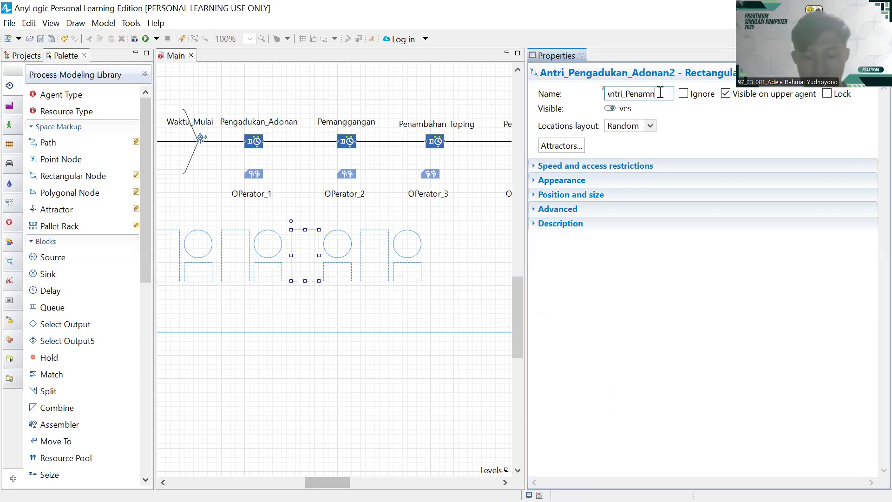
pyautogui.write('bahan_')
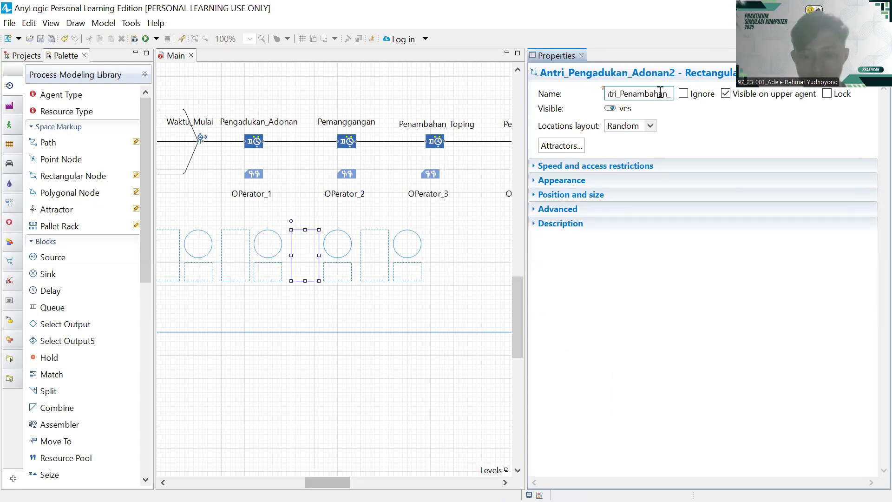
pyautogui.write('Toping')
pyautogui.press('Return')
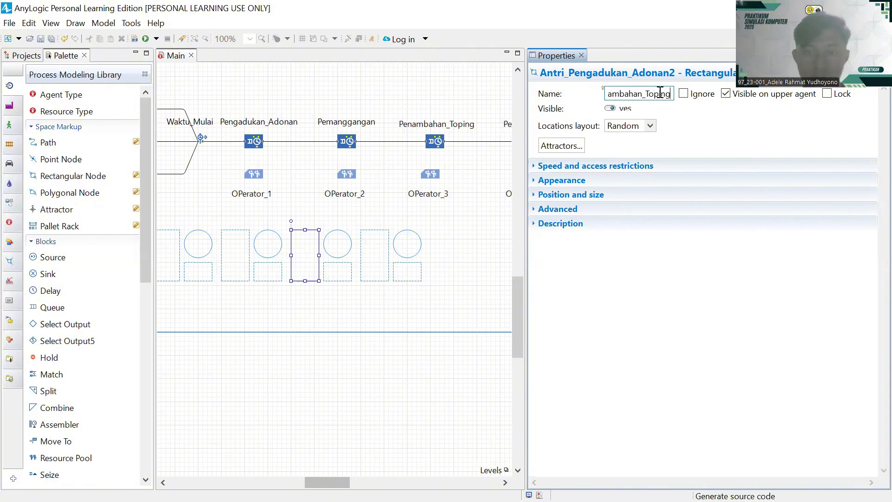
# - Check the operator area Tempat_OPerator_3 and rename the third point node to ST_Penambahan_Toping
pyautogui.click(336, 265)
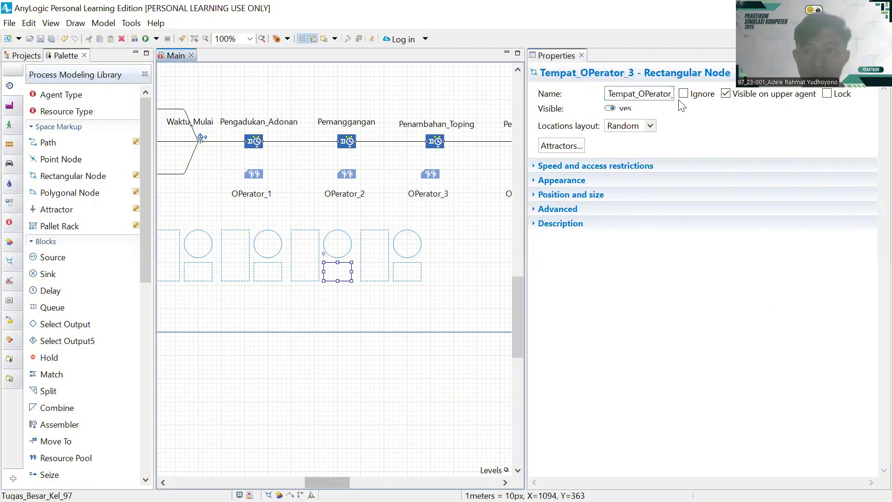
pyautogui.click(658, 95)
pyautogui.press('End')
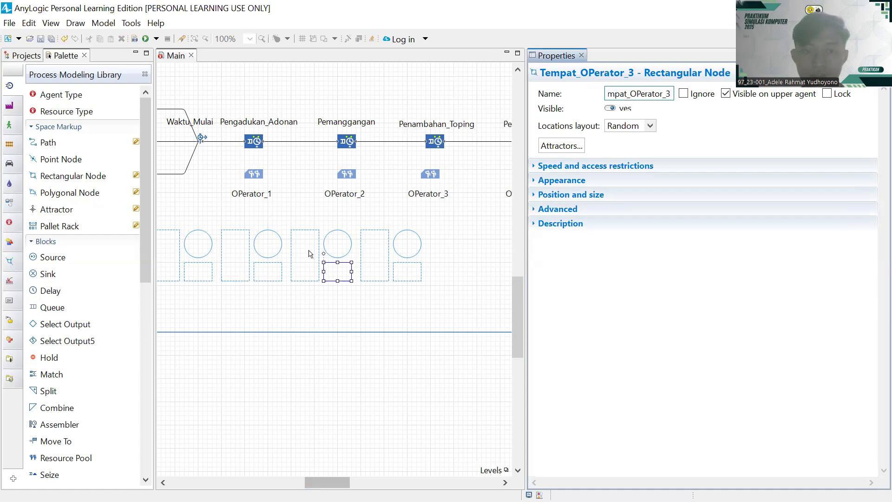
pyautogui.click(345, 256)
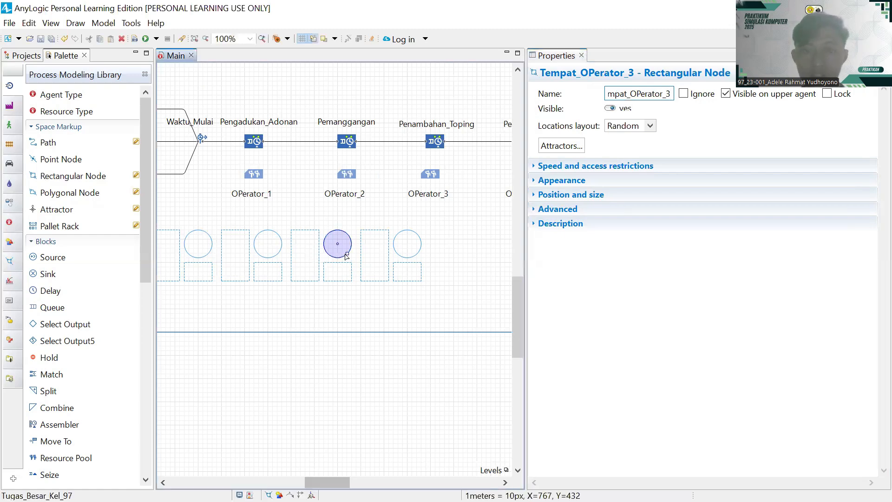
pyautogui.click(615, 97)
pyautogui.press('End')
pyautogui.press('BackSpace')
pyautogui.press('BackSpace')
pyautogui.press('BackSpace')
pyautogui.press('BackSpace')
pyautogui.press('BackSpace')
pyautogui.press('BackSpace')
pyautogui.press('BackSpace')
pyautogui.press('BackSpace')
pyautogui.press('BackSpace')
pyautogui.press('BackSpace')
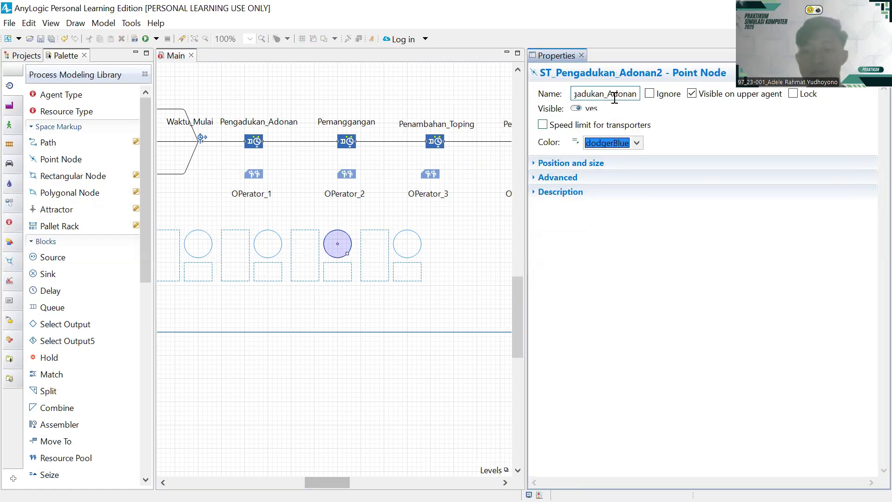
pyautogui.press('BackSpace')
pyautogui.press('BackSpace')
pyautogui.press('BackSpace')
pyautogui.press('BackSpace')
pyautogui.write('nambahan_')
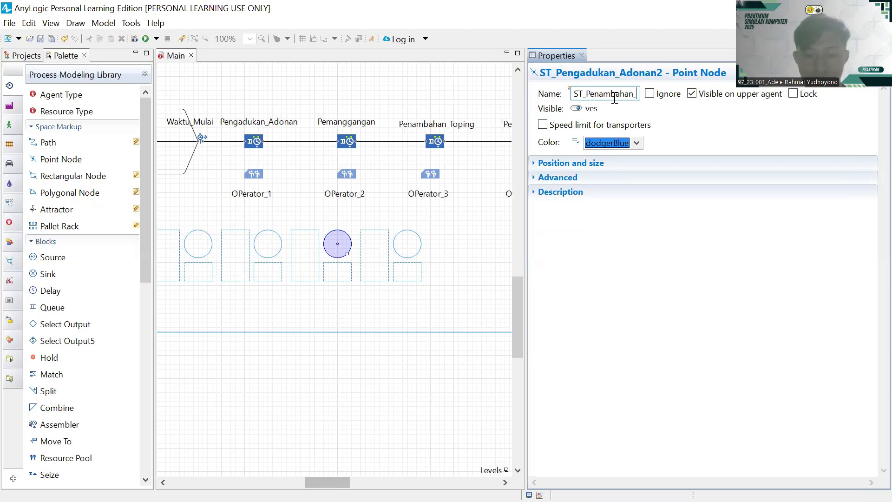
pyautogui.write('Toping')
pyautogui.press('Return')
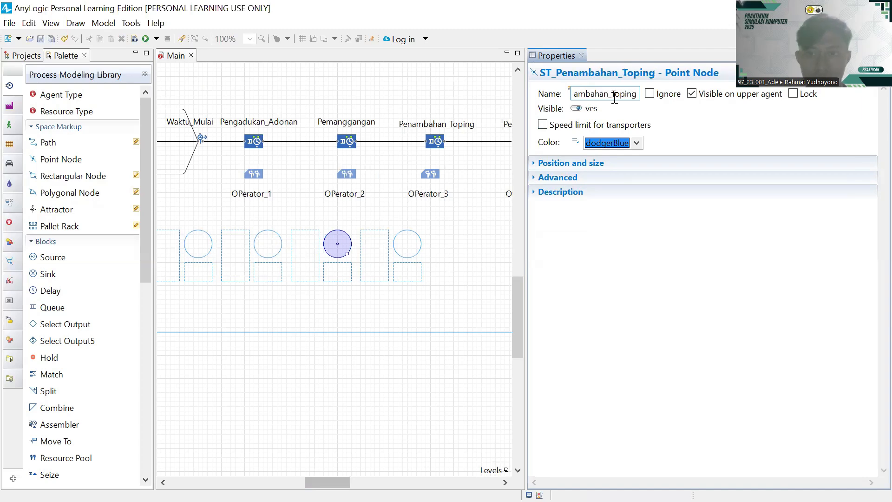
pyautogui.click(368, 233)
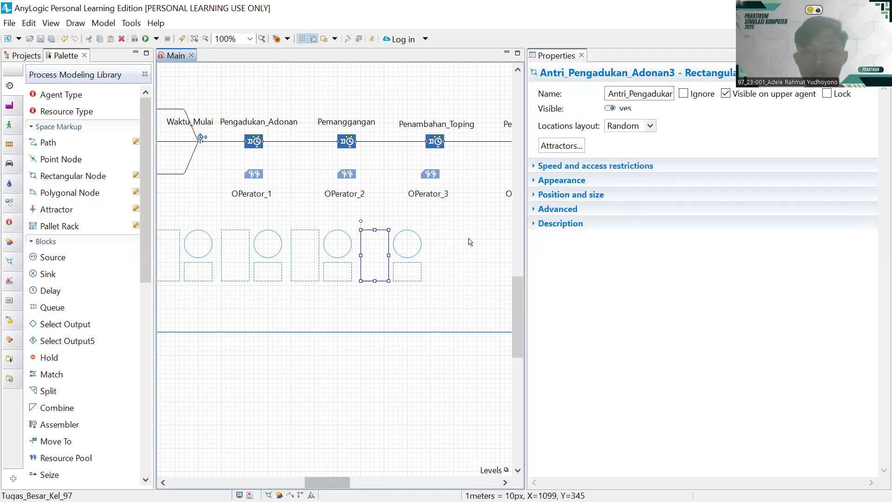
# - Rename the fourth set's queue area to Antri_Pengemasan
pyautogui.click(390, 381)
pyautogui.hscroll(3, 436, 305)
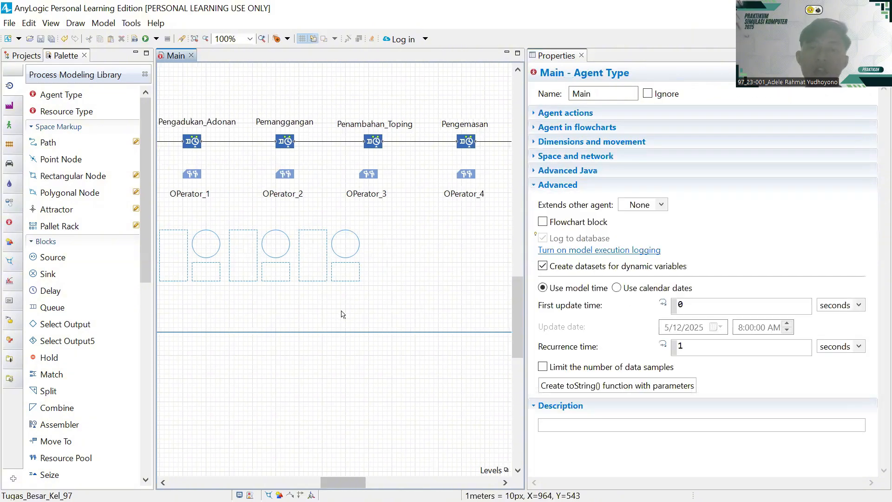
pyautogui.click(327, 242)
pyautogui.click(654, 92)
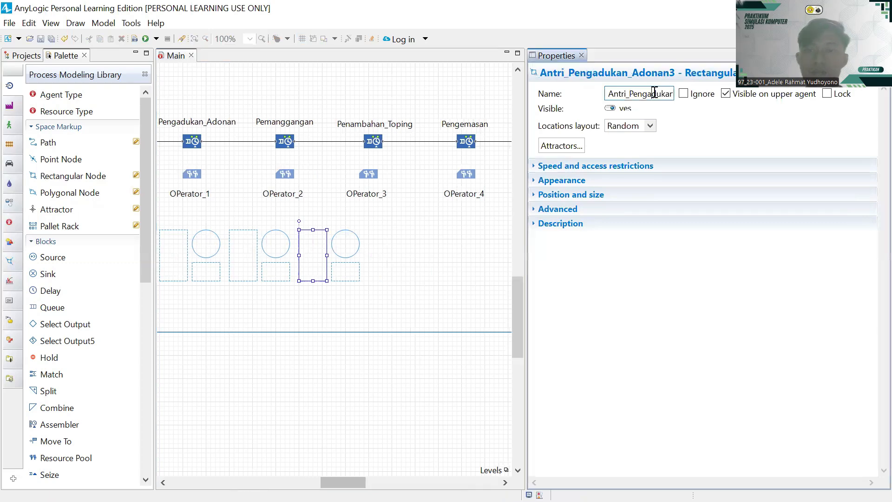
pyautogui.press('End')
pyautogui.press('BackSpace')
pyautogui.press('BackSpace')
pyautogui.press('BackSpace')
pyautogui.press('BackSpace')
pyautogui.press('BackSpace')
pyautogui.press('BackSpace')
pyautogui.press('BackSpace')
pyautogui.press('BackSpace')
pyautogui.press('BackSpace')
pyautogui.press('BackSpace')
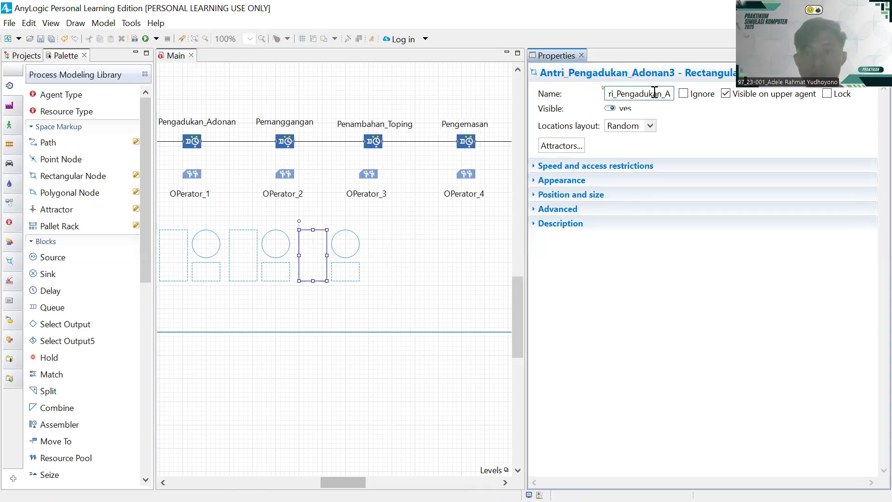
pyautogui.write('gemasan')
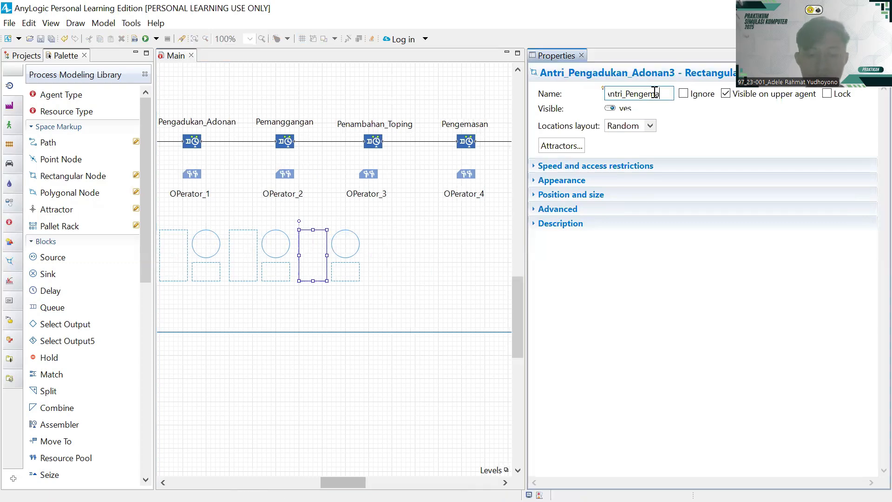
# - Rename the fourth set's circular point node to ST_Pengemasan
pyautogui.click(344, 277)
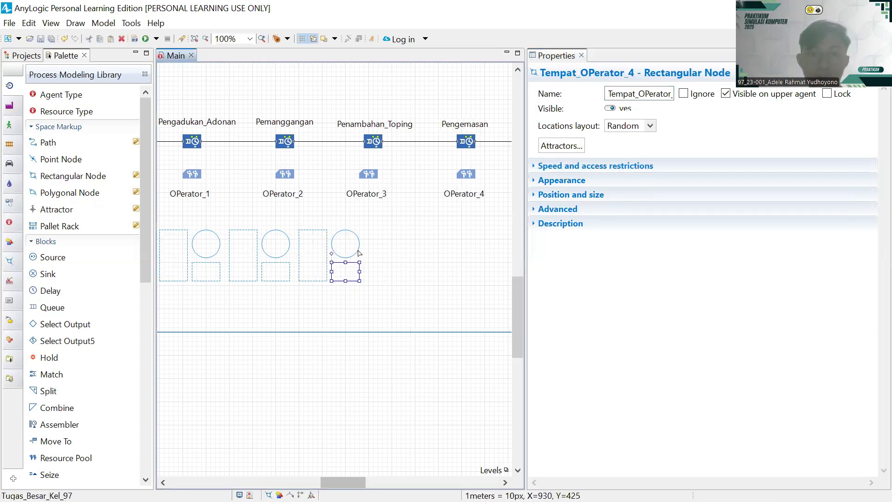
pyautogui.click(356, 252)
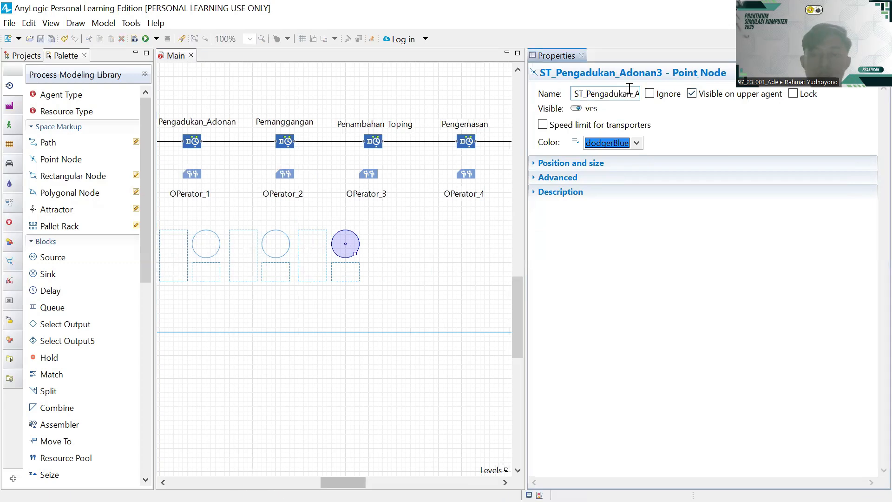
pyautogui.click(629, 90)
pyautogui.press('BackSpace')
pyautogui.press('BackSpace')
pyautogui.press('BackSpace')
pyautogui.press('BackSpace')
pyautogui.press('BackSpace')
pyautogui.press('BackSpace')
pyautogui.press('BackSpace')
pyautogui.press('BackSpace')
pyautogui.press('BackSpace')
pyautogui.press('BackSpace')
pyautogui.press('BackSpace')
pyautogui.press('BackSpace')
pyautogui.press('BackSpace')
pyautogui.press('BackSpace')
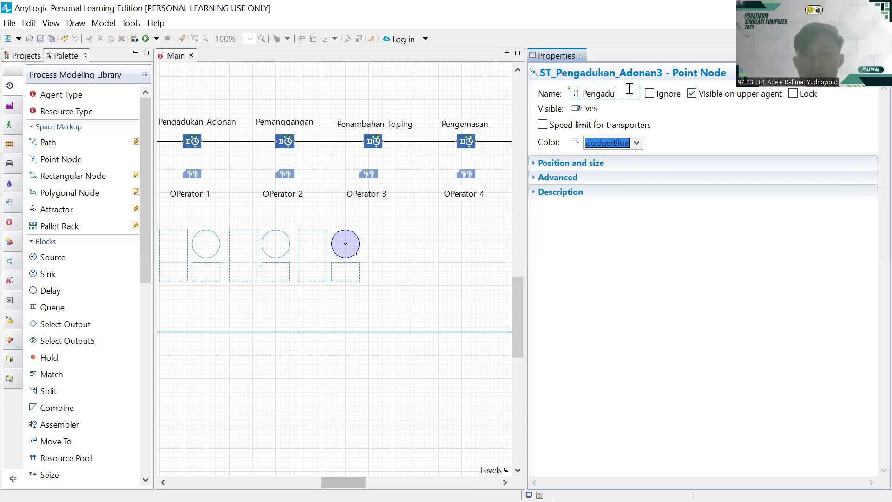
pyautogui.write('emasa')
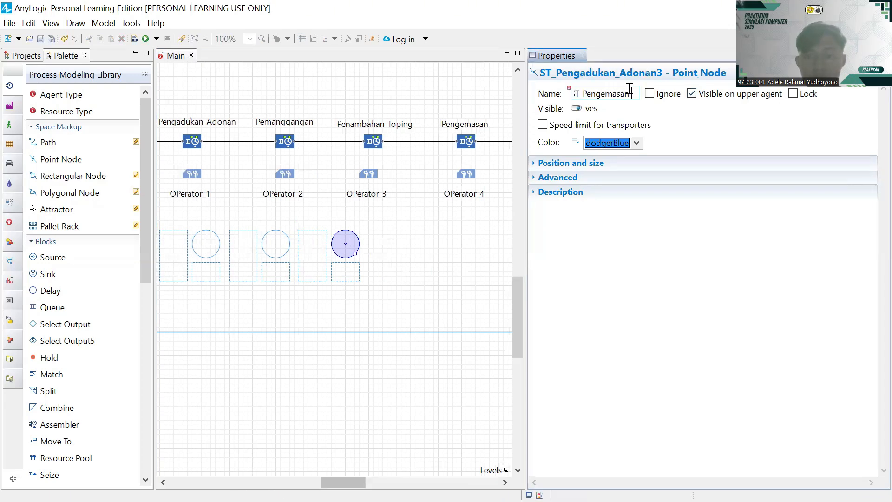
pyautogui.write('n')
pyautogui.press('Return')
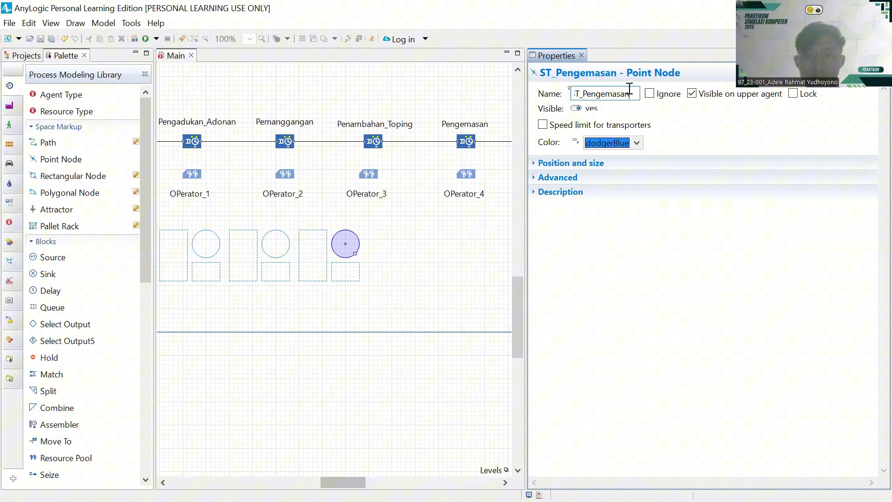
pyautogui.click(409, 289)
# - Drag the model frame's bottom edge down, raising its height from 600 to 800
pyautogui.hscroll(-3, 435, 281)
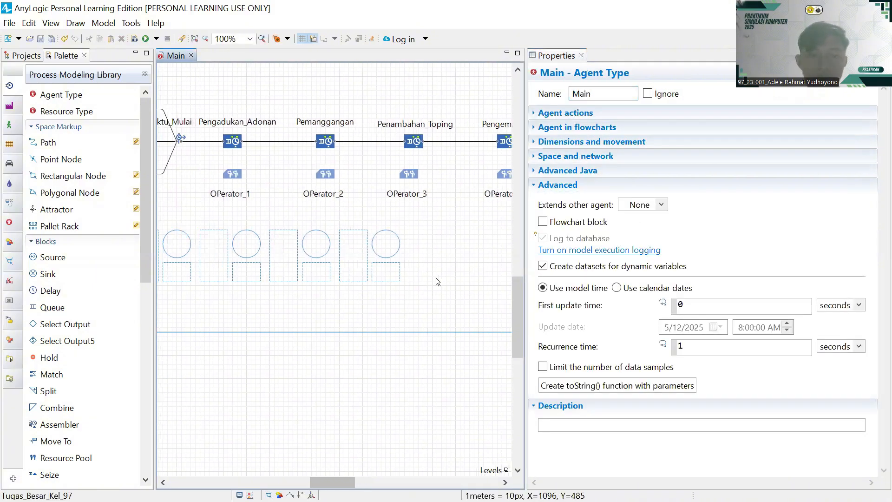
pyautogui.hscroll(-1, 435, 282)
pyautogui.click(365, 332)
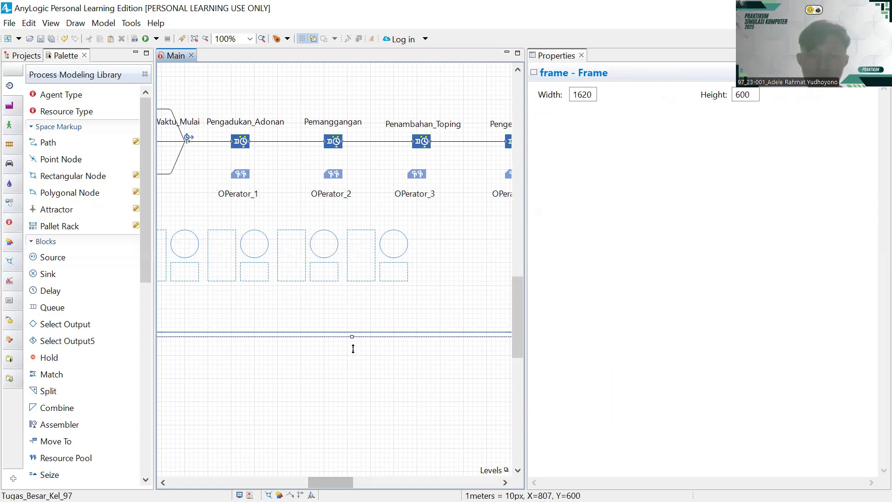
pyautogui.moveTo(353, 349); pyautogui.dragTo(364, 424)
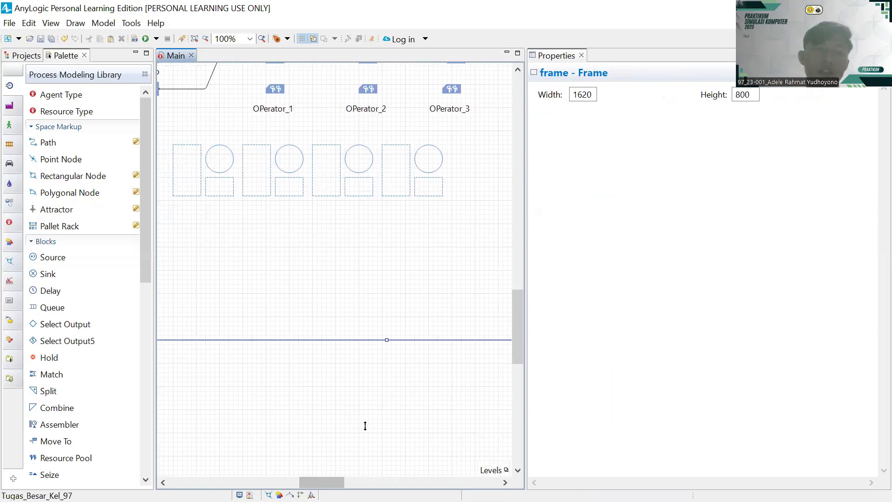
pyautogui.hscroll(-10, 365, 425)
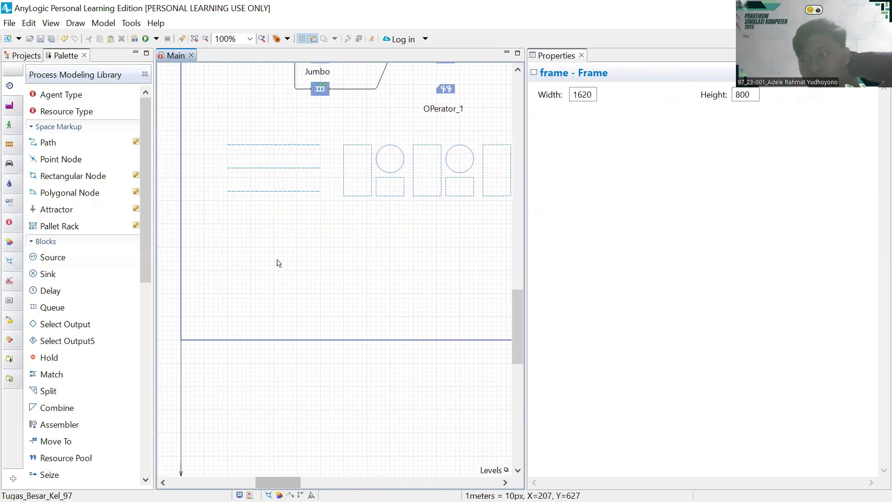
# - Browse the 3D Objects Manufacturing models and place an auto-scaled Filling Machine Part on the canvas
pyautogui.click(12, 339)
pyautogui.click(11, 378)
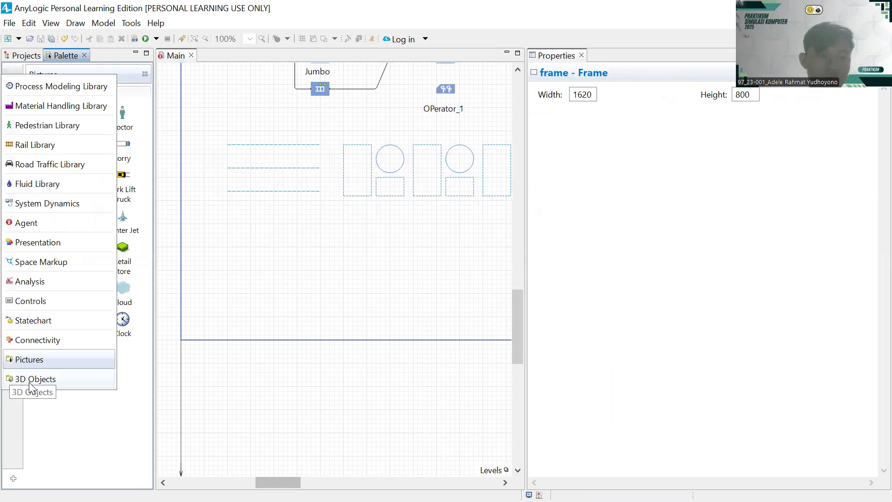
pyautogui.click(30, 383)
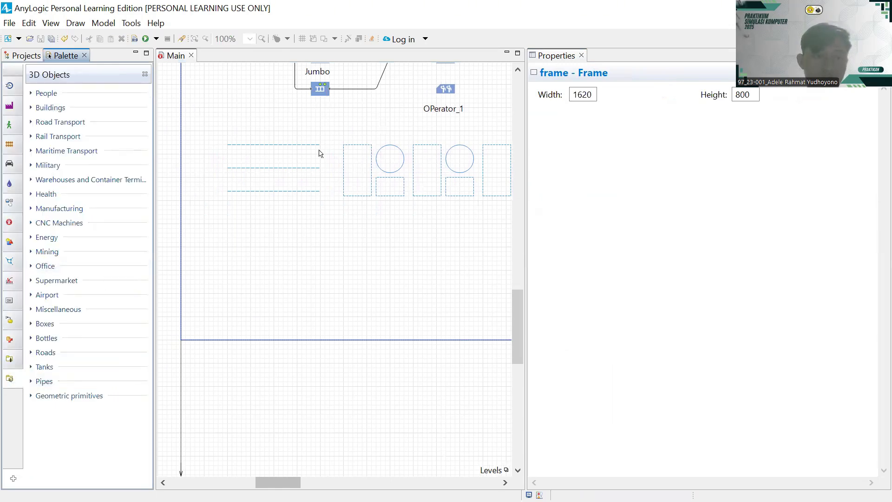
pyautogui.click(88, 211)
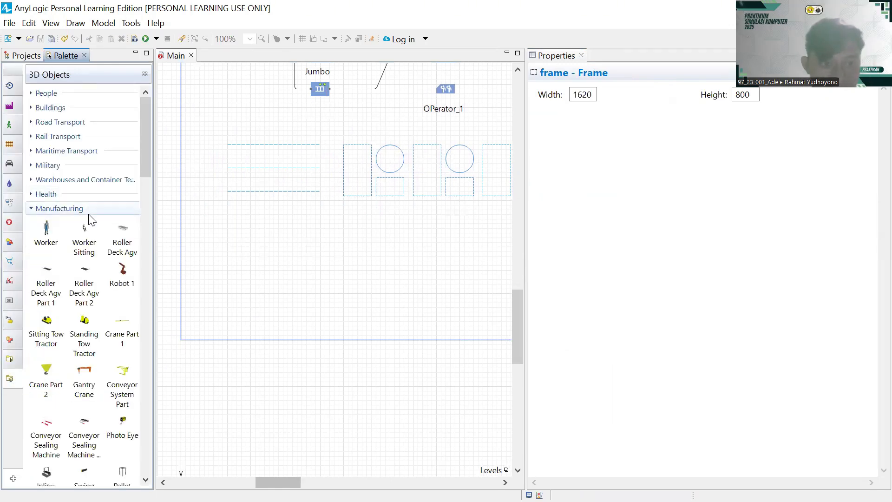
pyautogui.scroll(-5, 84, 313)
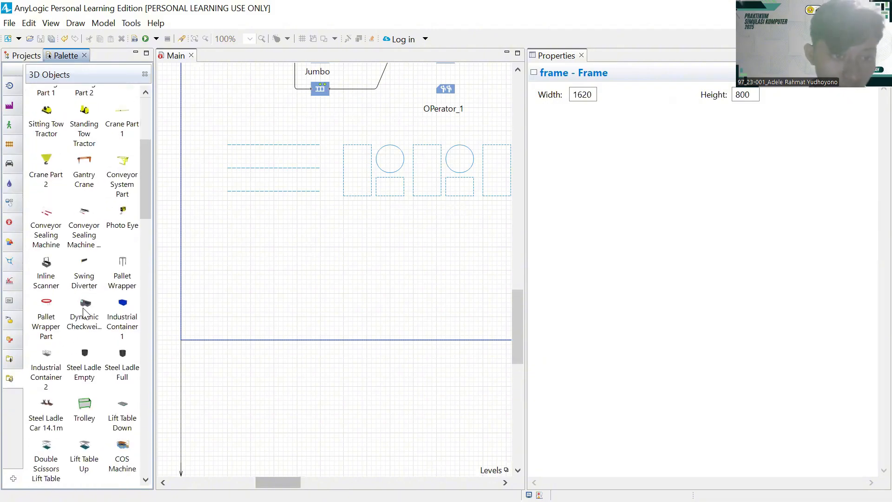
pyautogui.scroll(-10, 85, 313)
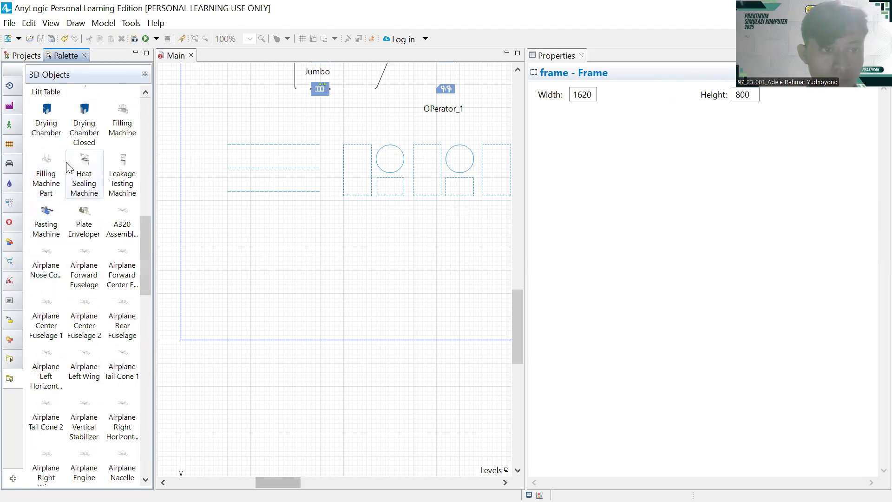
pyautogui.scroll(1, 68, 166)
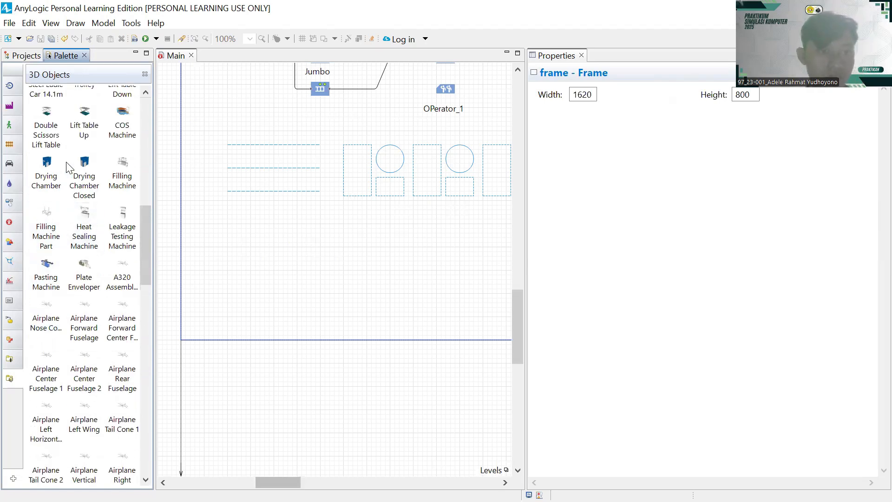
pyautogui.scroll(2, 67, 167)
pyautogui.scroll(-3, 67, 167)
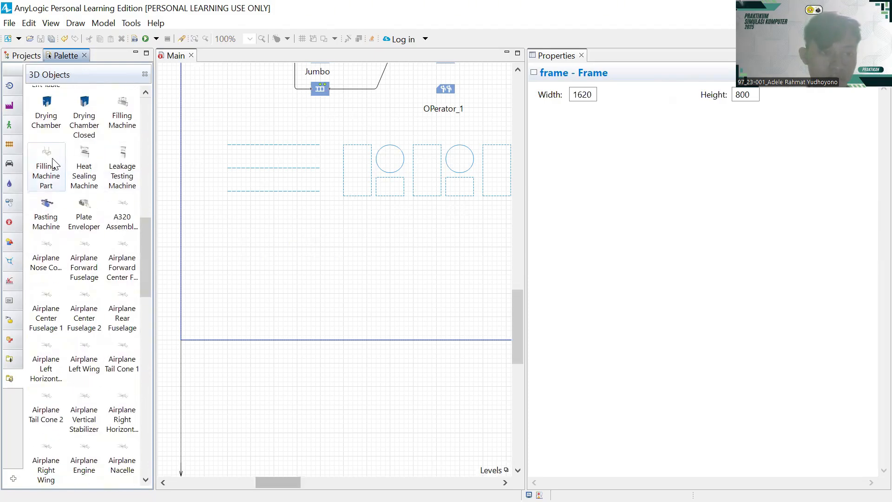
pyautogui.moveTo(52, 162); pyautogui.dragTo(390, 148)
pyautogui.click(438, 264)
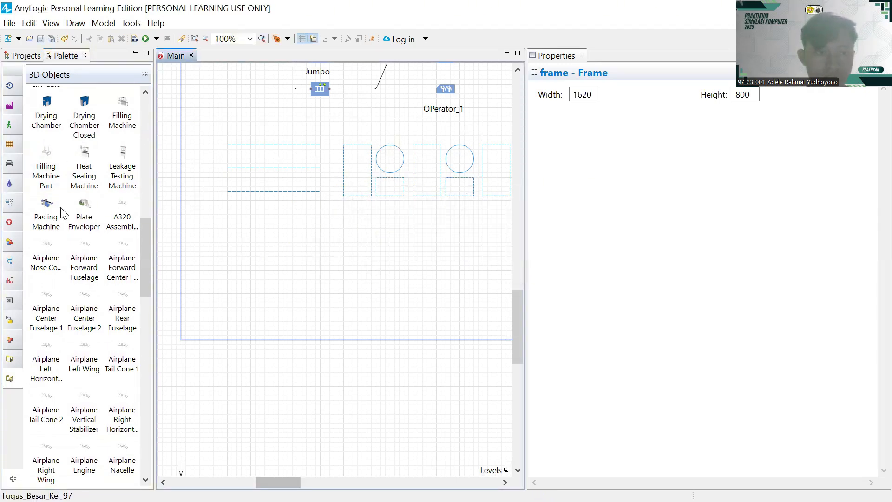
# - Place auto-scaled Pasting Machine models on the first two station circles
pyautogui.moveTo(92, 216); pyautogui.dragTo(460, 149)
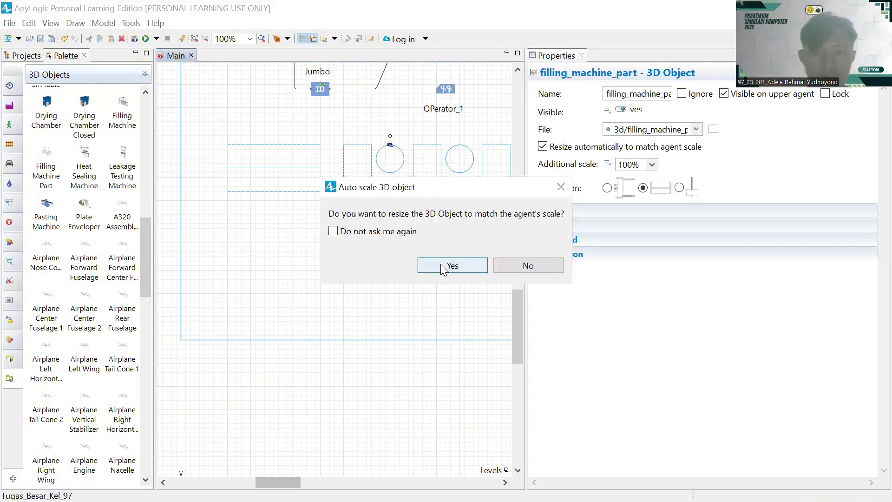
pyautogui.click(440, 263)
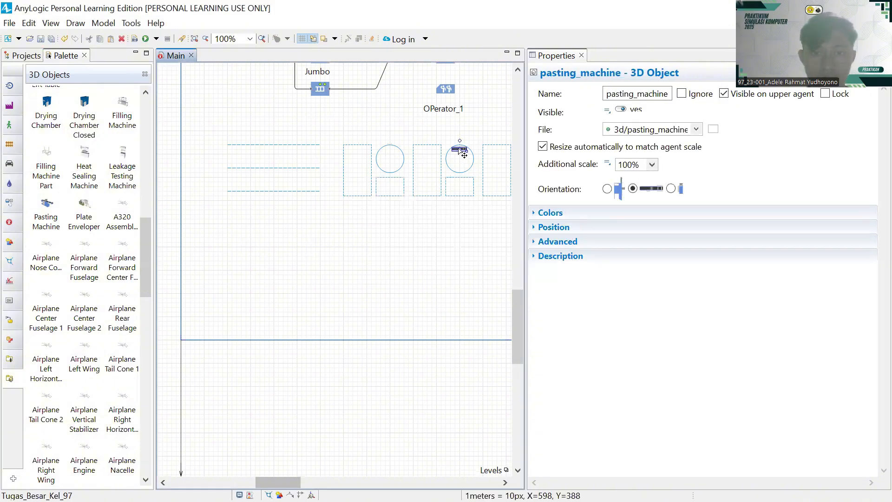
pyautogui.moveTo(460, 149); pyautogui.dragTo(390, 144)
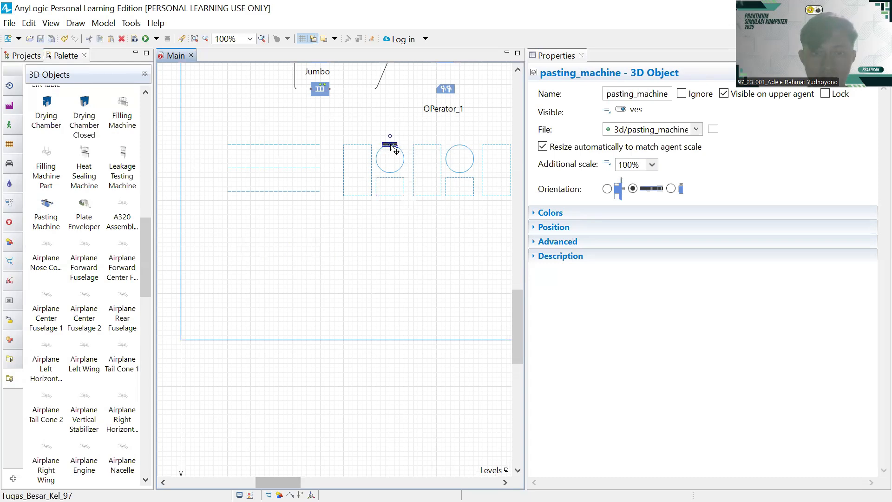
pyautogui.moveTo(46, 209); pyautogui.dragTo(459, 149)
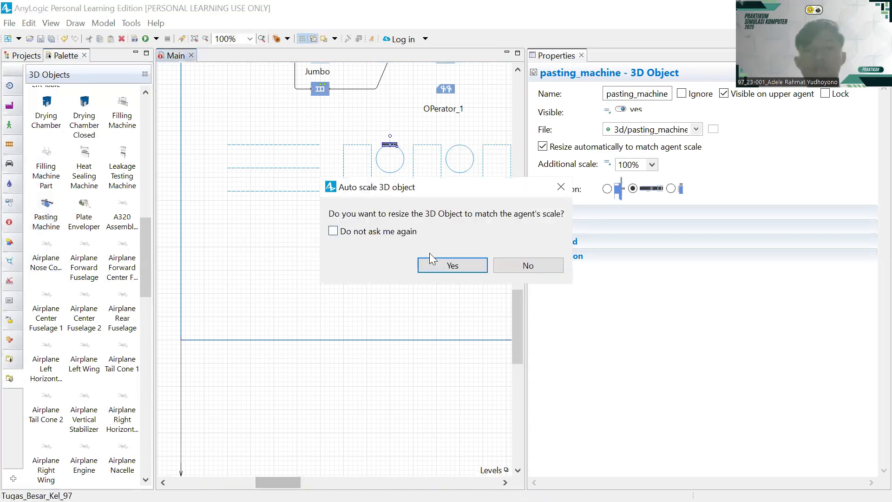
pyautogui.click(433, 265)
# - Add auto-scaled Bar Feeder 1 and Bar Feeder 4 models from CNC Machines onto the remaining circles
pyautogui.hscroll(5, 434, 207)
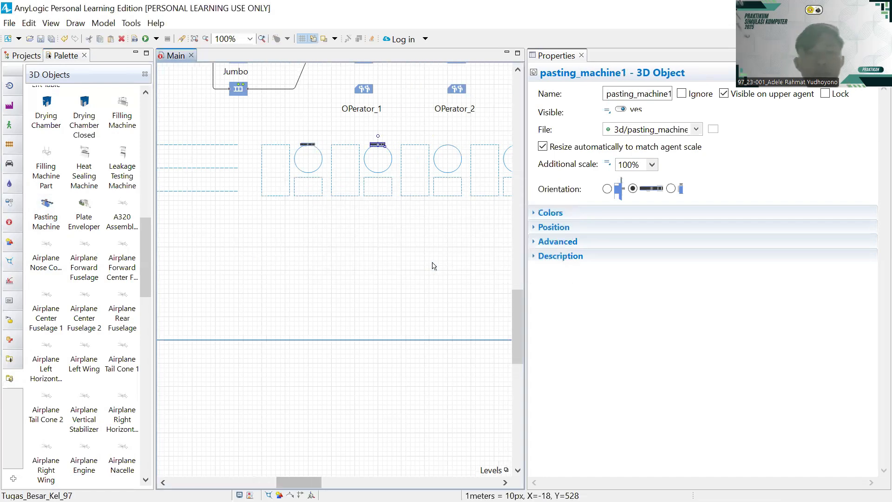
pyautogui.scroll(-10, 70, 220)
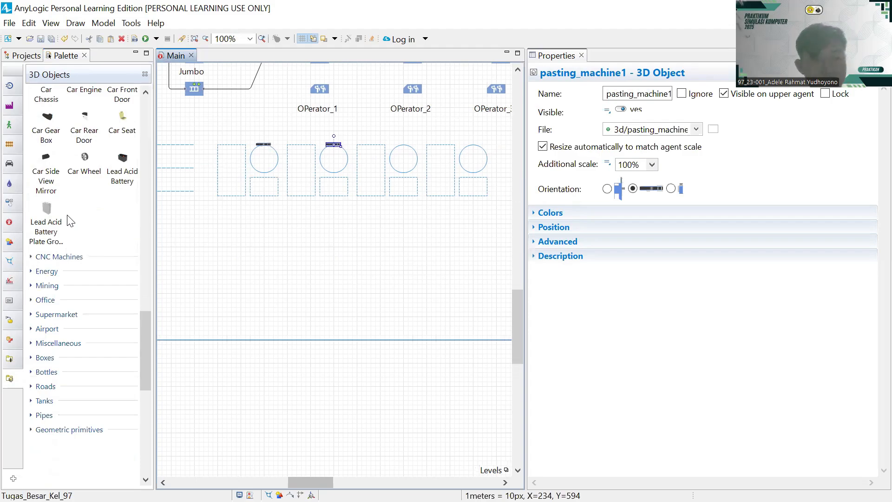
pyautogui.scroll(-2, 67, 216)
pyautogui.click(60, 181)
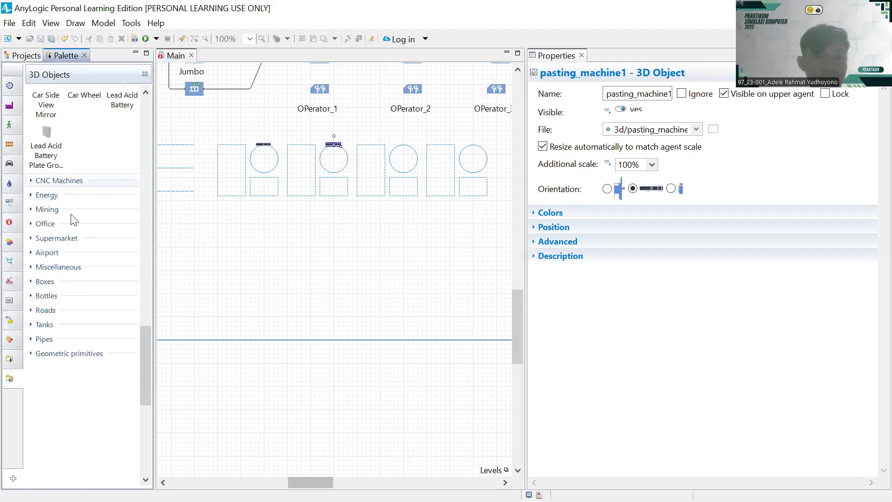
pyautogui.scroll(10, 73, 219)
pyautogui.scroll(8, 72, 220)
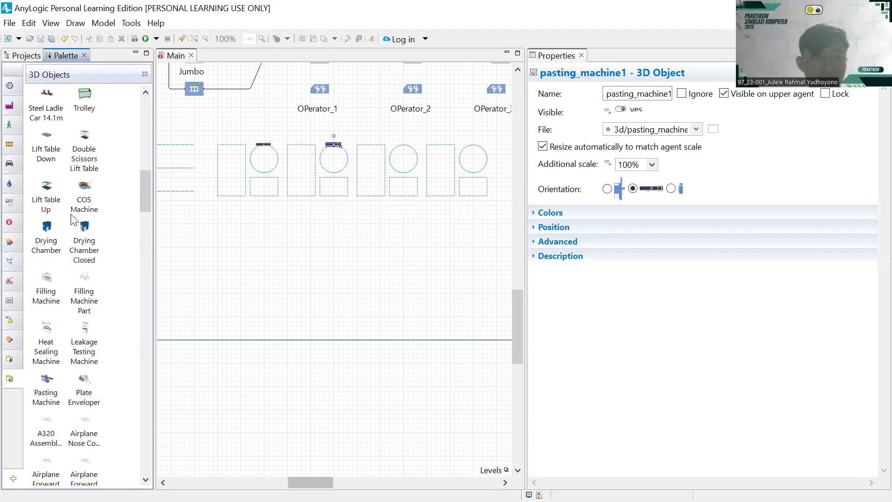
pyautogui.scroll(2, 72, 219)
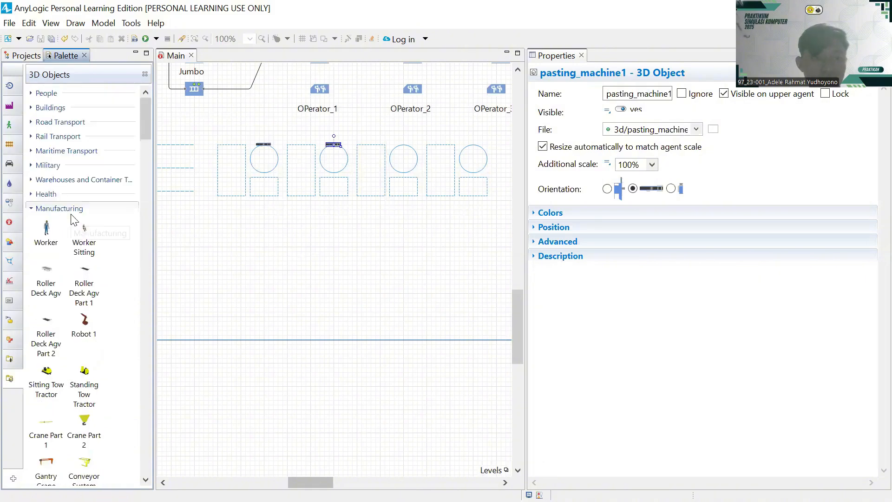
pyautogui.scroll(-15, 72, 219)
pyautogui.scroll(-15, 73, 219)
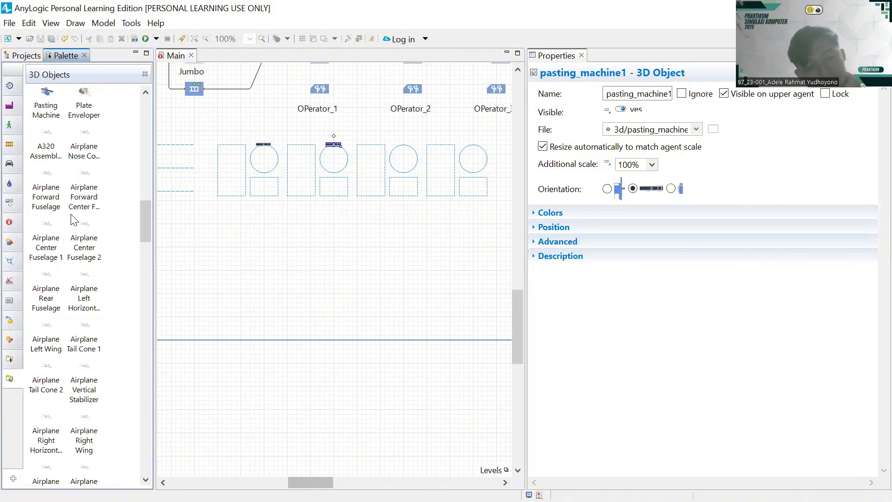
pyautogui.moveTo(55, 163); pyautogui.dragTo(404, 148)
pyautogui.press('Return')
pyautogui.moveTo(96, 205); pyautogui.dragTo(471, 144)
pyautogui.click(444, 265)
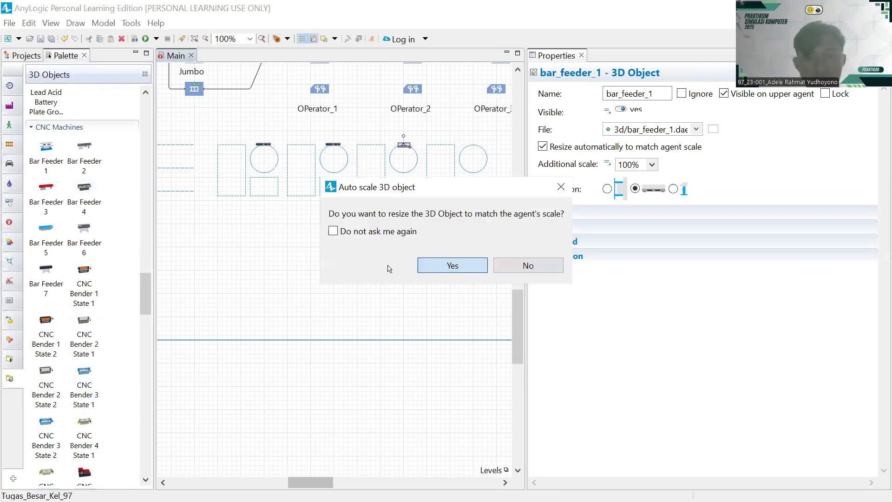
pyautogui.click(388, 267)
pyautogui.hscroll(-2, 389, 268)
pyautogui.hscroll(-3, 306, 236)
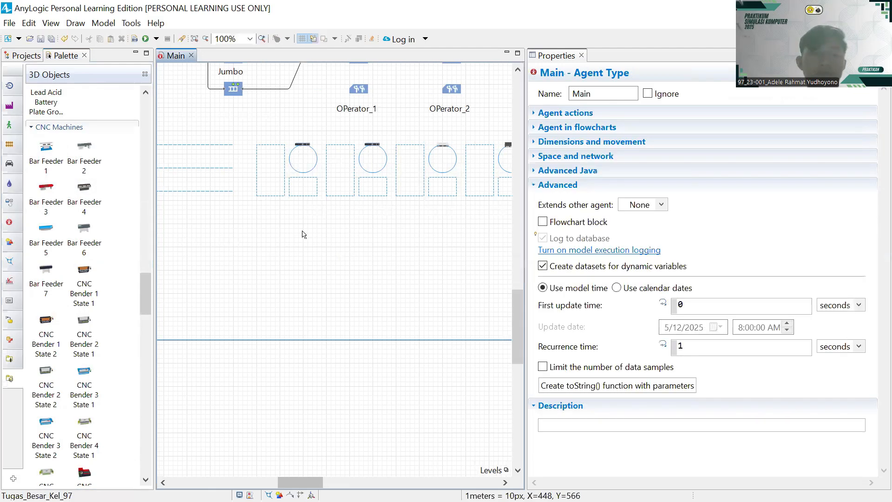
# - Look through the Connectivity, Pictures, 3D Objects and Process Modeling Library palettes
pyautogui.click(9, 346)
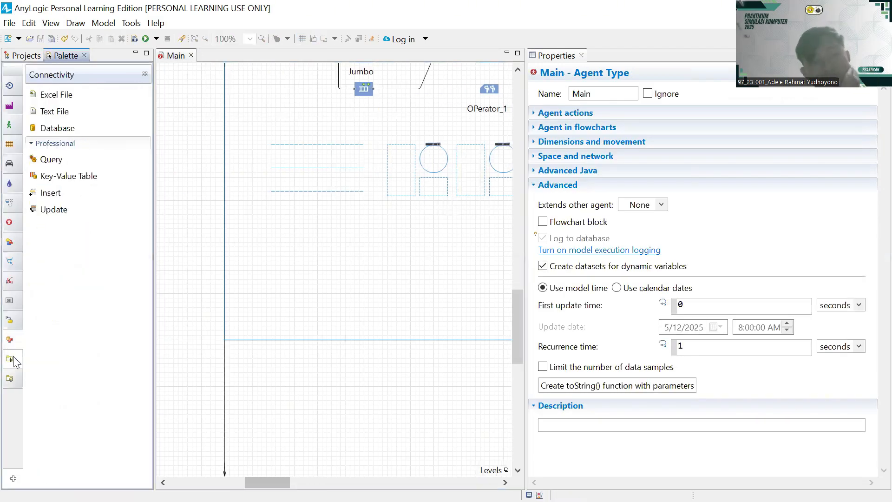
pyautogui.click(11, 359)
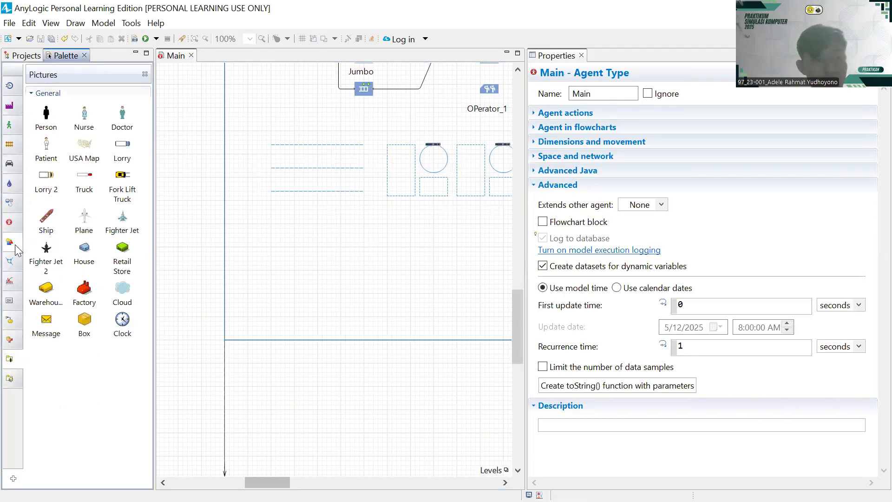
pyautogui.moveTo(16, 250)
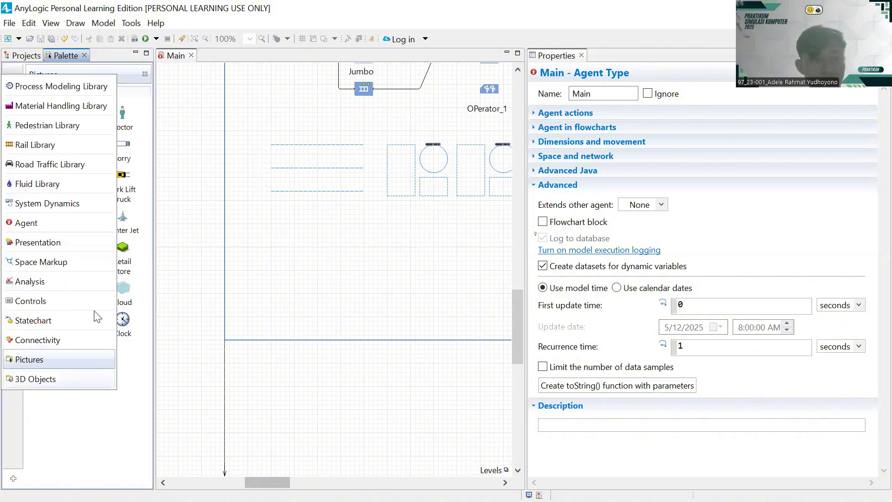
pyautogui.click(65, 381)
pyautogui.scroll(-10, 18, 353)
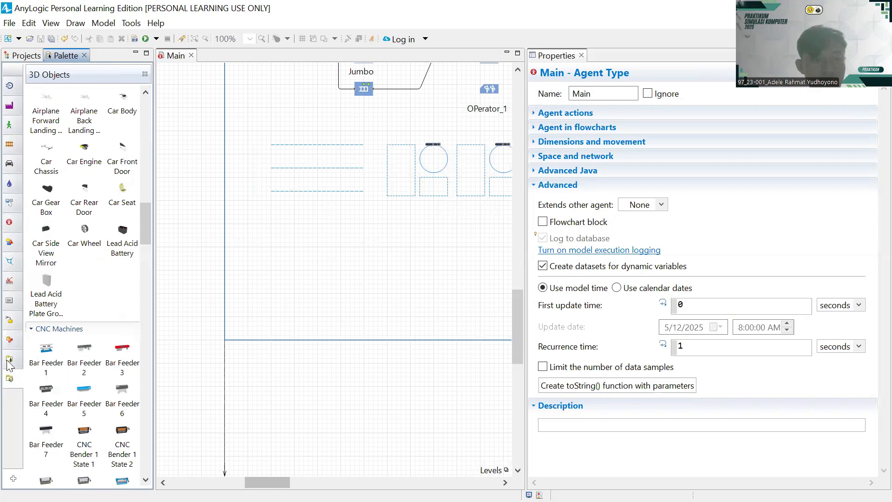
pyautogui.click(9, 359)
pyautogui.click(9, 320)
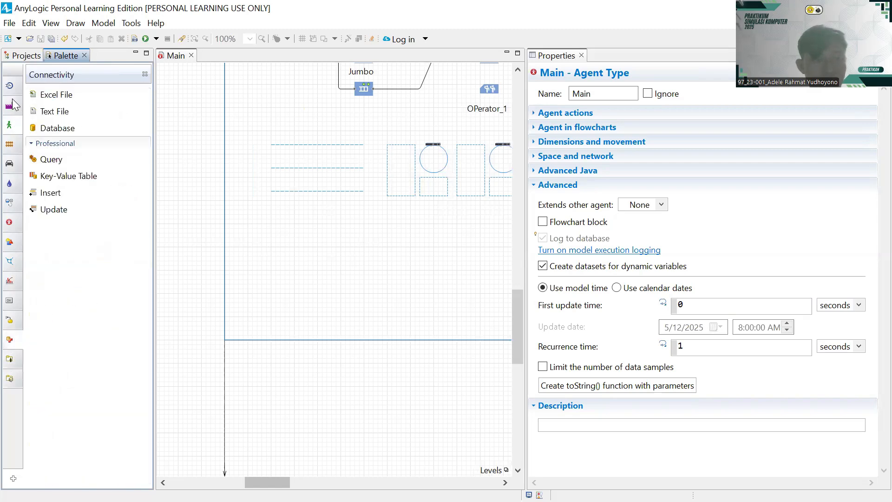
pyautogui.click(9, 105)
pyautogui.scroll(-10, 100, 325)
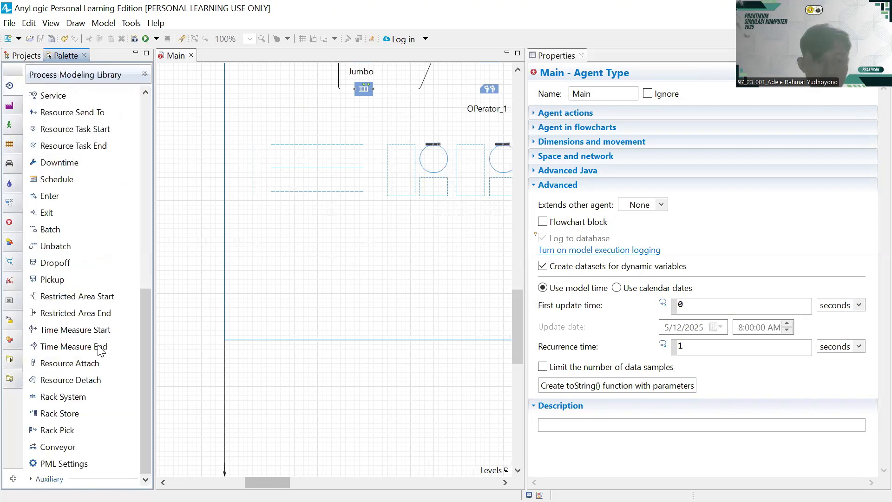
pyautogui.scroll(10, 102, 297)
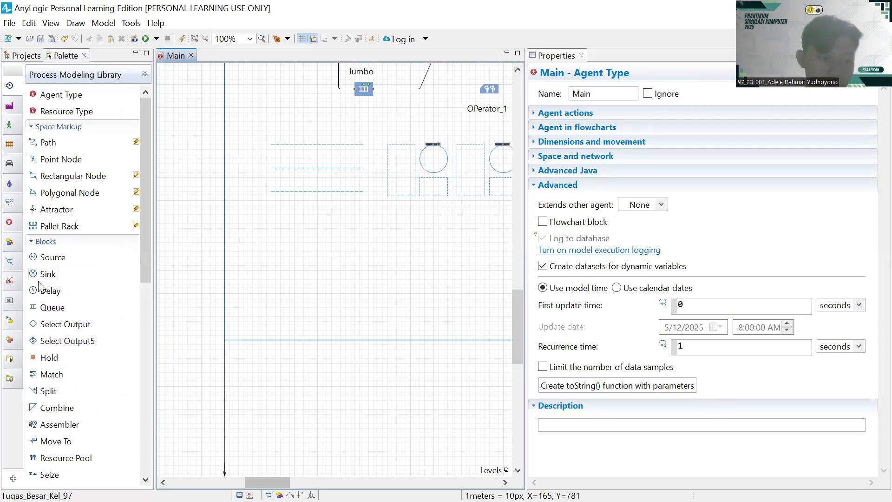
pyautogui.scroll(-10, 39, 285)
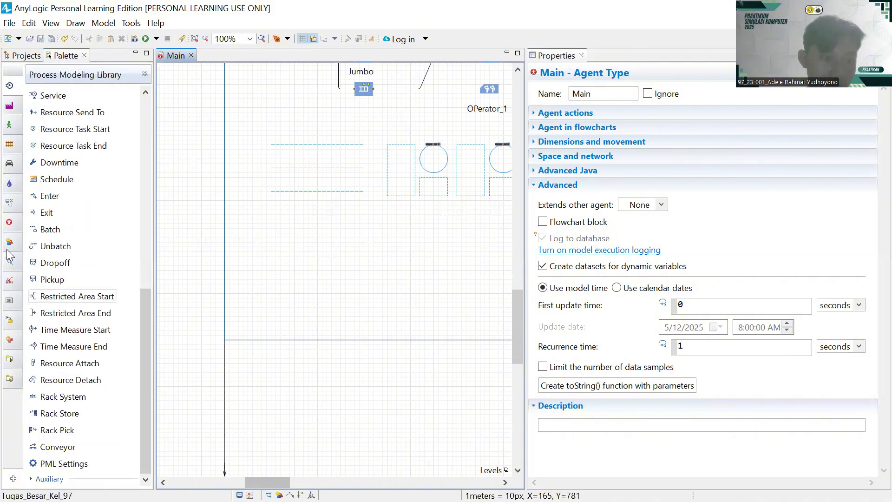
# - Browse the Material Handling, Pedestrian, Rail, Road Traffic, System Dynamics, Agent and Presentation palettes
pyautogui.moveTo(14, 234)
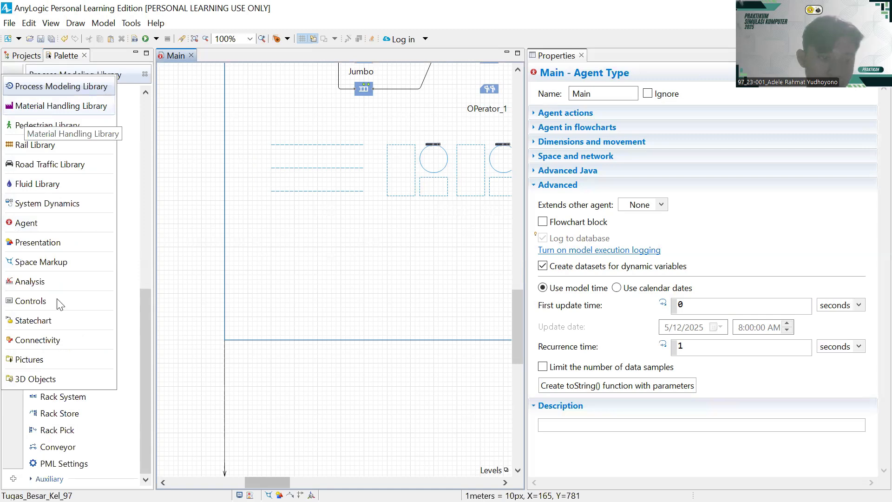
pyautogui.click(25, 117)
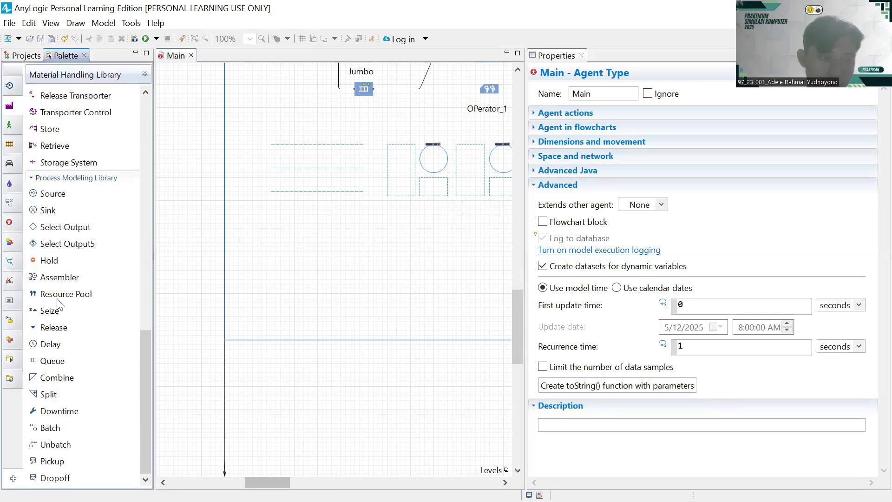
pyautogui.click(16, 146)
pyautogui.click(11, 164)
pyautogui.click(10, 183)
pyautogui.click(5, 208)
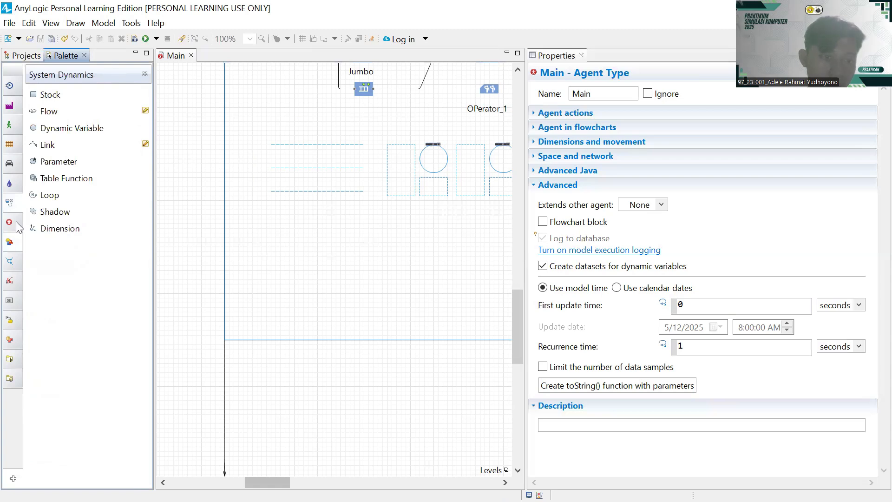
pyautogui.click(16, 222)
pyautogui.click(10, 242)
# - Add a 3D Window below the station groups and extend the frame's bottom edge downward
pyautogui.moveTo(61, 327); pyautogui.dragTo(253, 205)
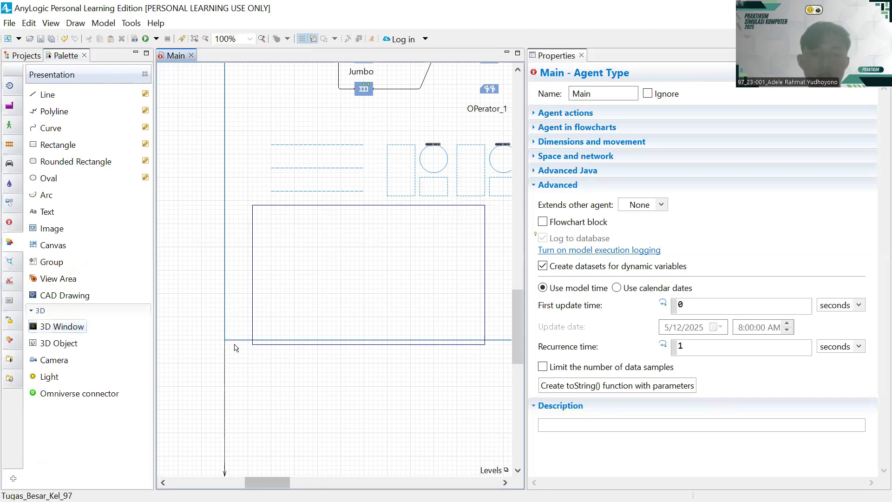
pyautogui.click(235, 340)
pyautogui.hscroll(5, 292, 398)
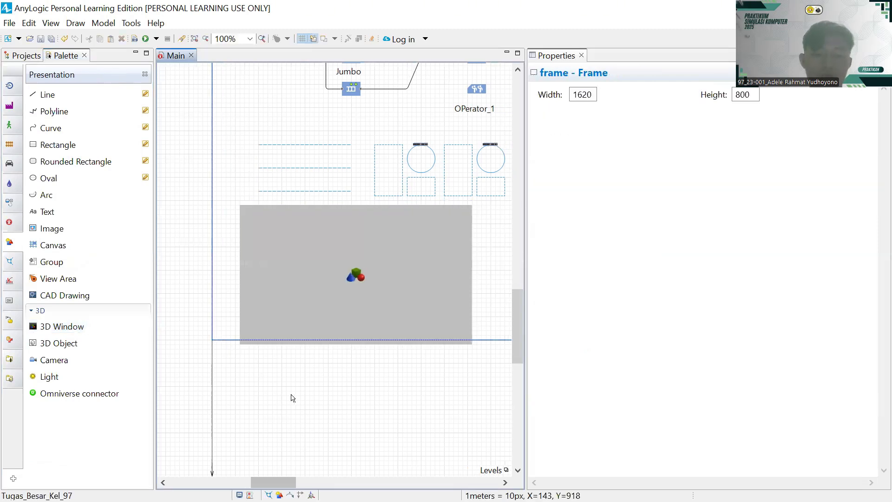
pyautogui.moveTo(417, 340); pyautogui.dragTo(417, 484)
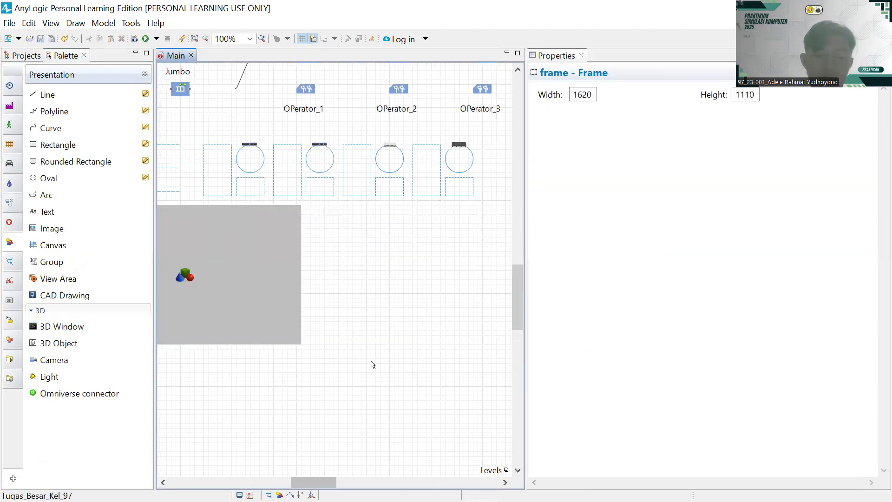
# - Resize and reposition the 3D window, then scroll back up toward the flow diagram
pyautogui.scroll(-3, 372, 362)
pyautogui.moveTo(261, 202); pyautogui.dragTo(329, 307)
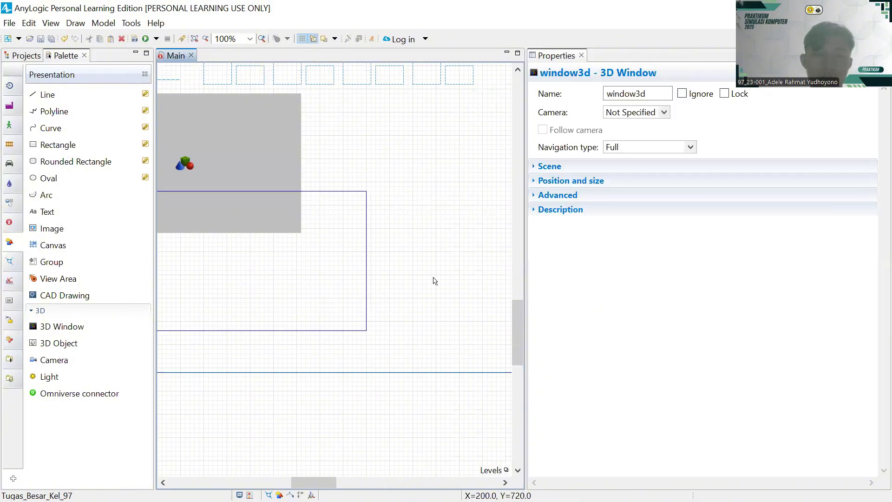
pyautogui.hscroll(10, 434, 281)
pyautogui.scroll(-2, 434, 280)
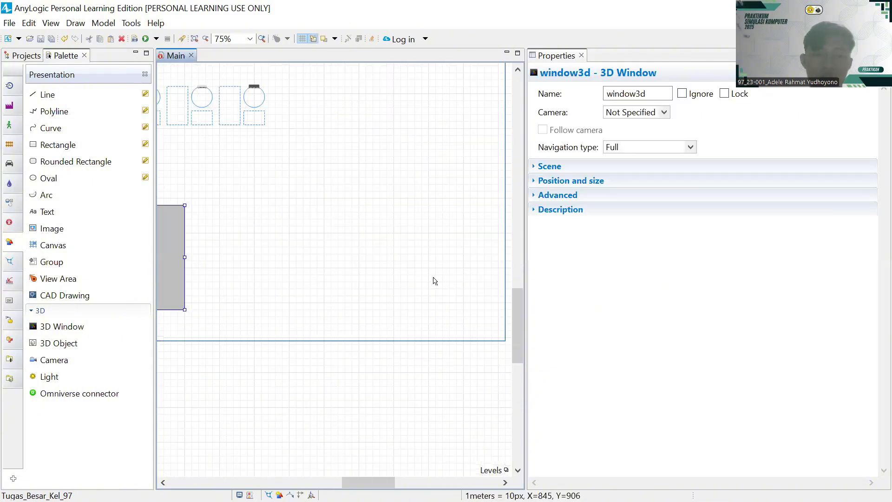
pyautogui.hscroll(-3, 300, 223)
pyautogui.moveTo(300, 227); pyautogui.dragTo(293, 201)
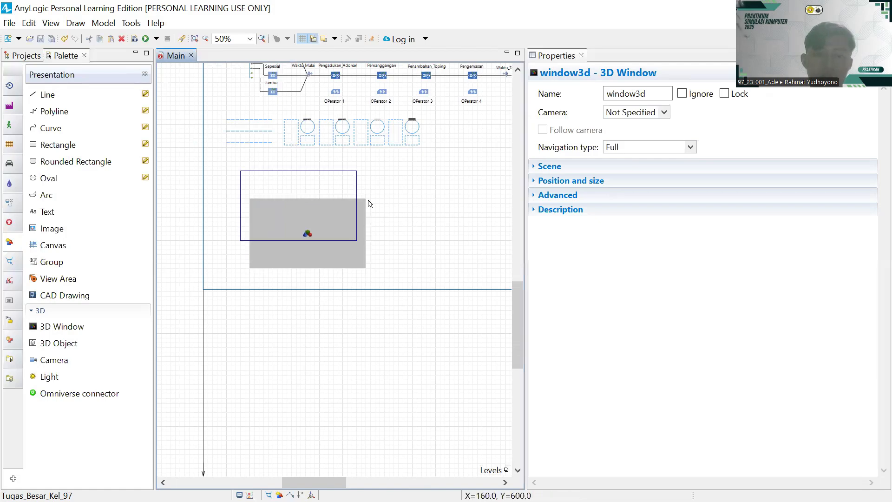
pyautogui.scroll(3, 368, 199)
pyautogui.scroll(1, 368, 203)
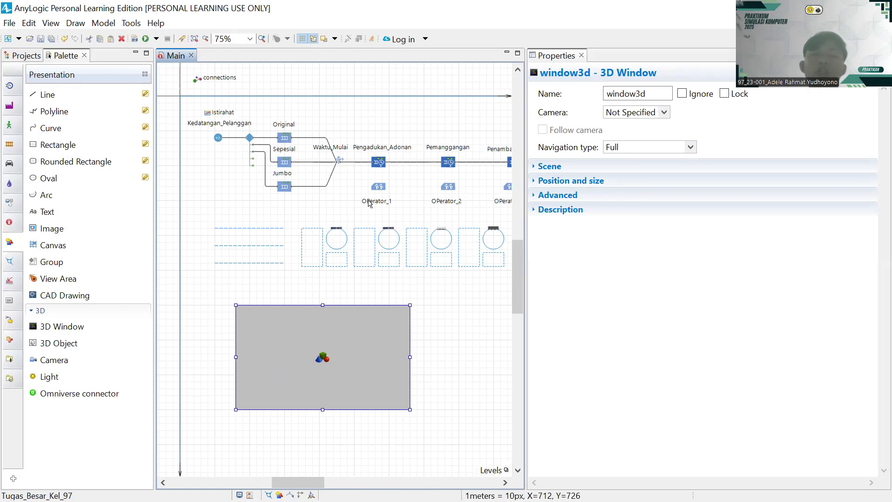
pyautogui.scroll(4, 217, 149)
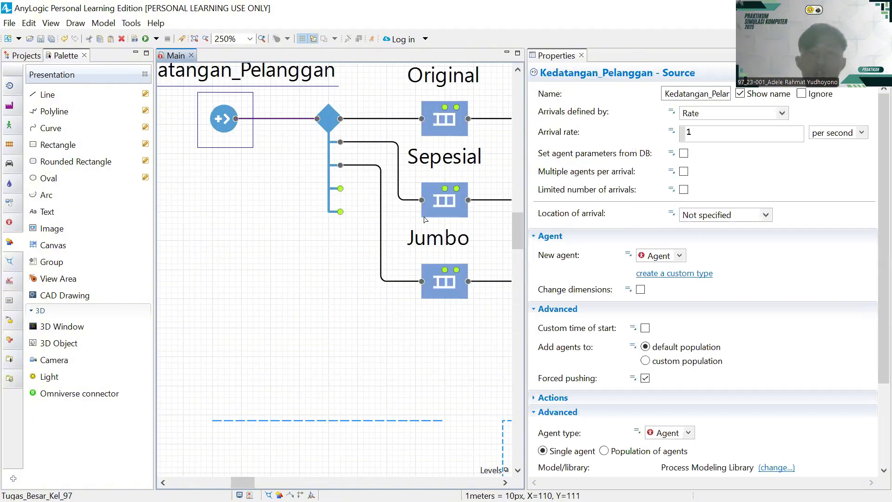
# - Set Kedatangan_Pelanggan's arrival rate to 15 per hour
pyautogui.scroll(1, 423, 217)
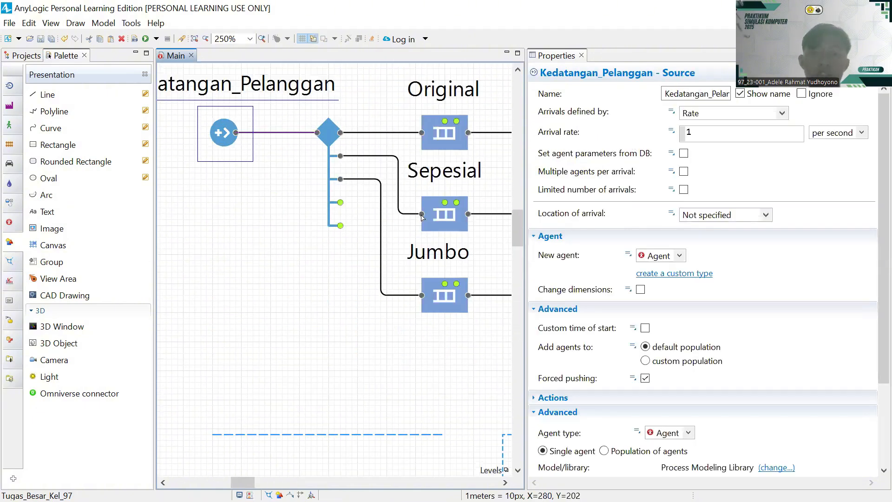
pyautogui.click(723, 139)
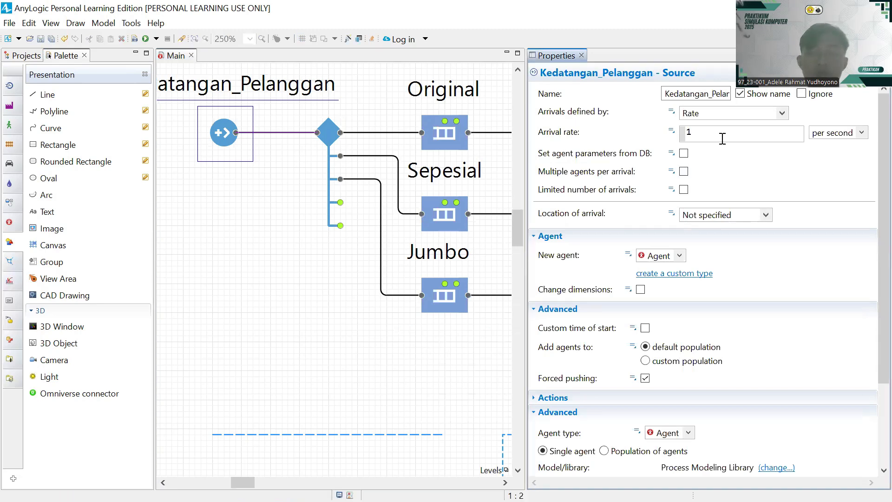
pyautogui.write('15')
pyautogui.press('BackSpace')
pyautogui.press('BackSpace')
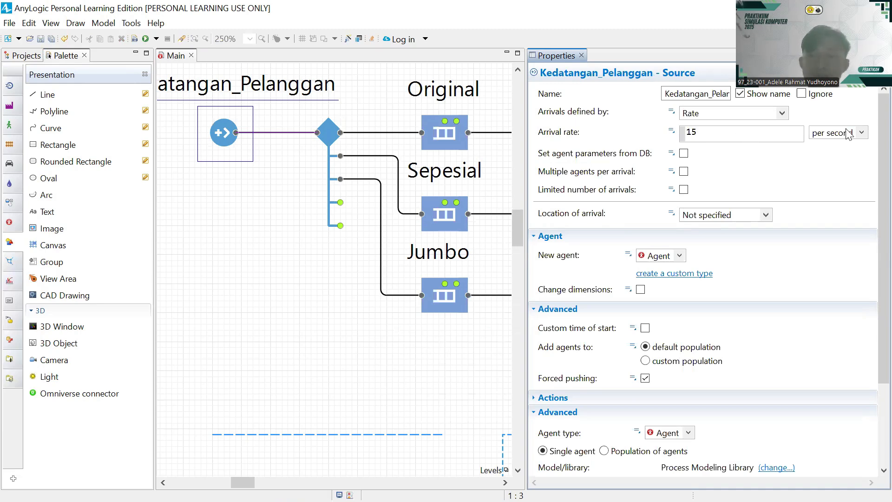
pyautogui.click(860, 132)
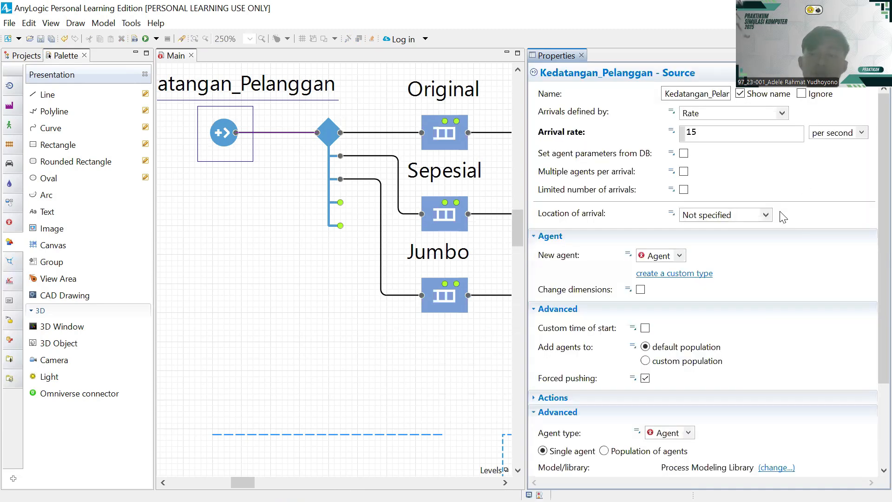
pyautogui.click(862, 133)
pyautogui.click(826, 188)
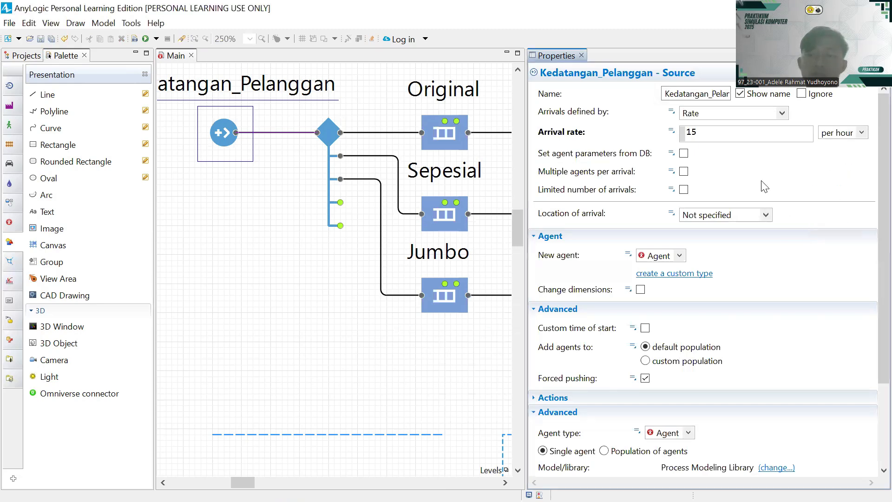
# - Make the source generate TerangBulan agents
pyautogui.scroll(-1, 738, 179)
pyautogui.scroll(-2, 737, 179)
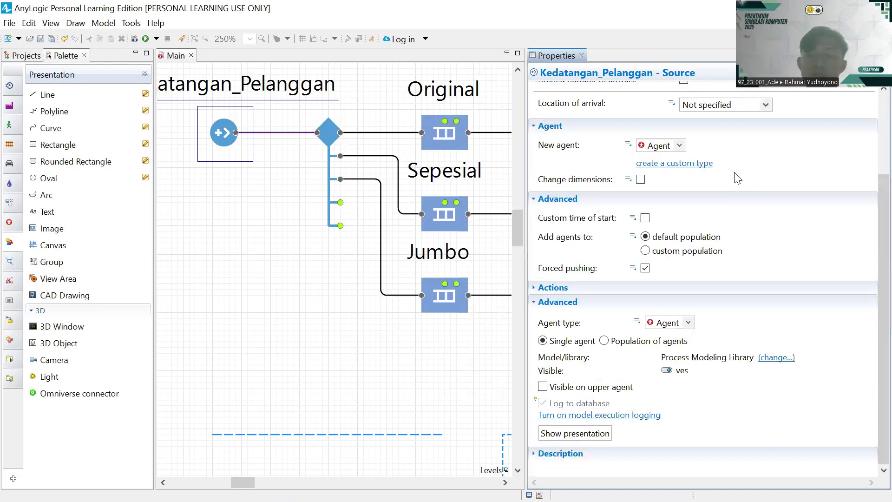
pyautogui.scroll(3, 725, 206)
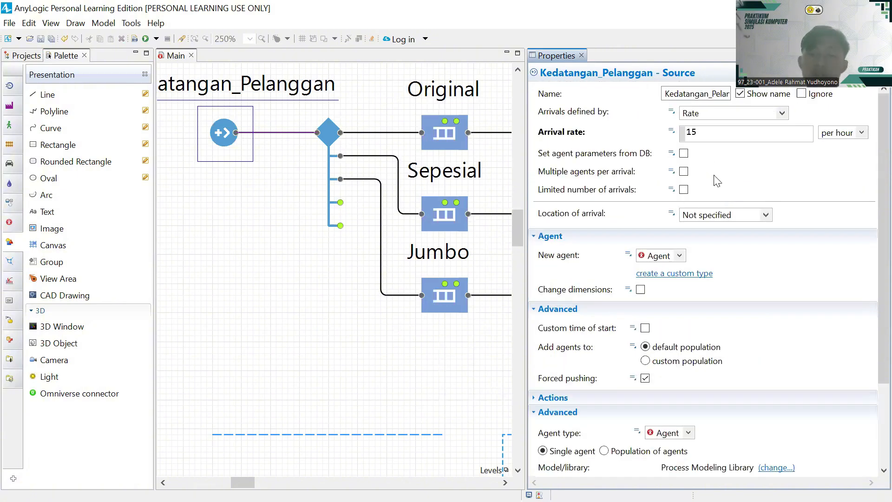
pyautogui.click(680, 255)
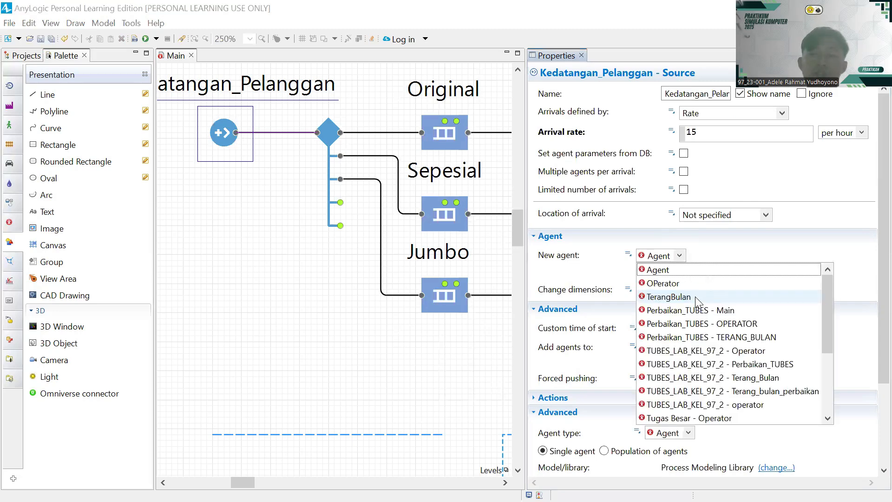
pyautogui.click(696, 300)
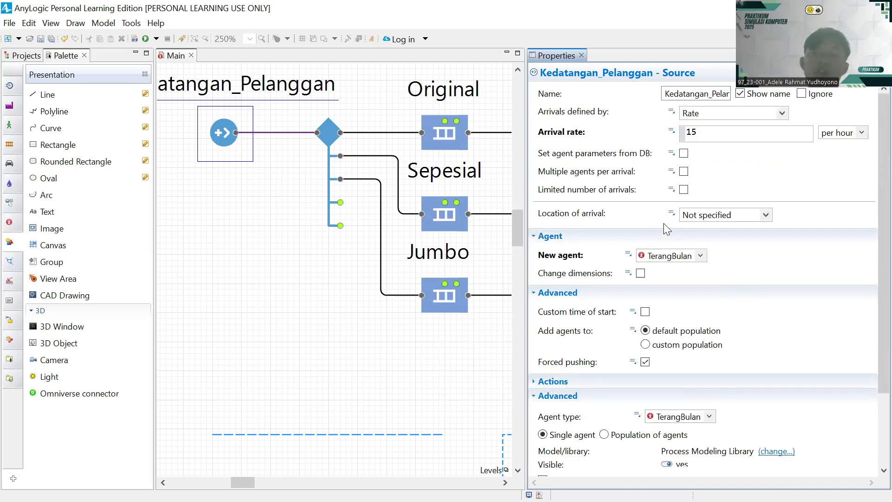
pyautogui.click(332, 141)
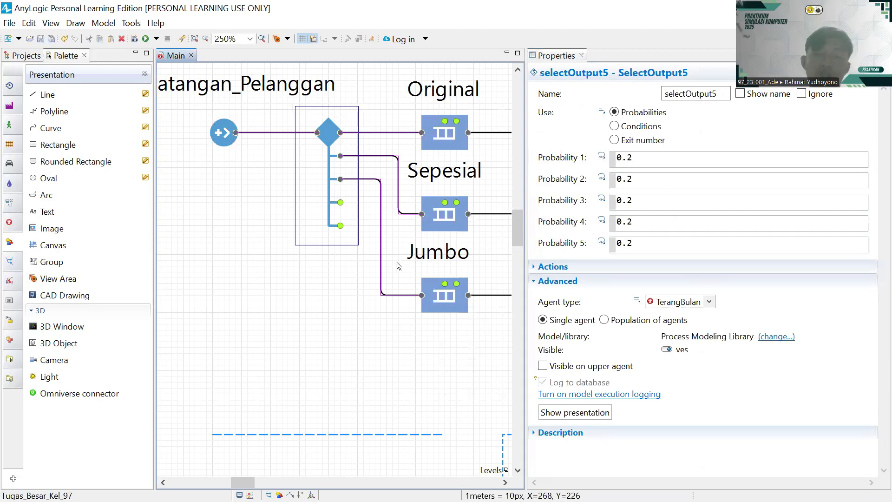
# - Set selectOutput5's fifth and fourth branch probabilities to 0
pyautogui.moveTo(364, 168); pyautogui.dragTo(276, 144)
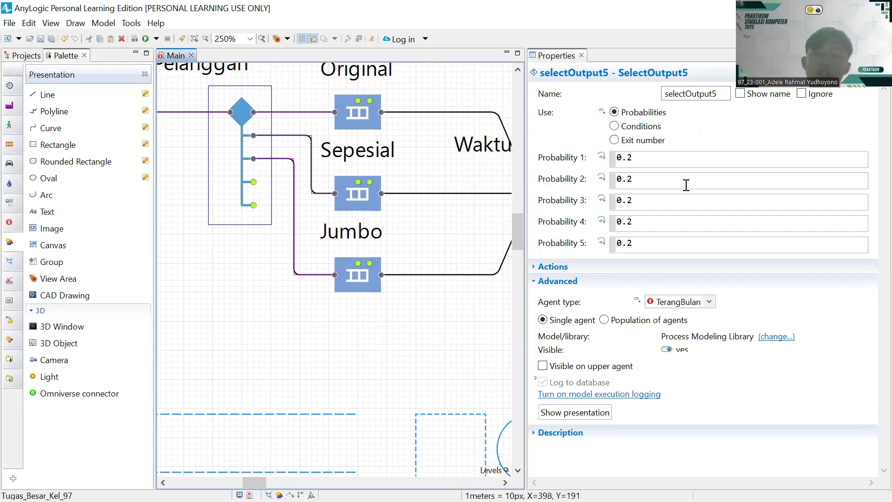
pyautogui.click(651, 243)
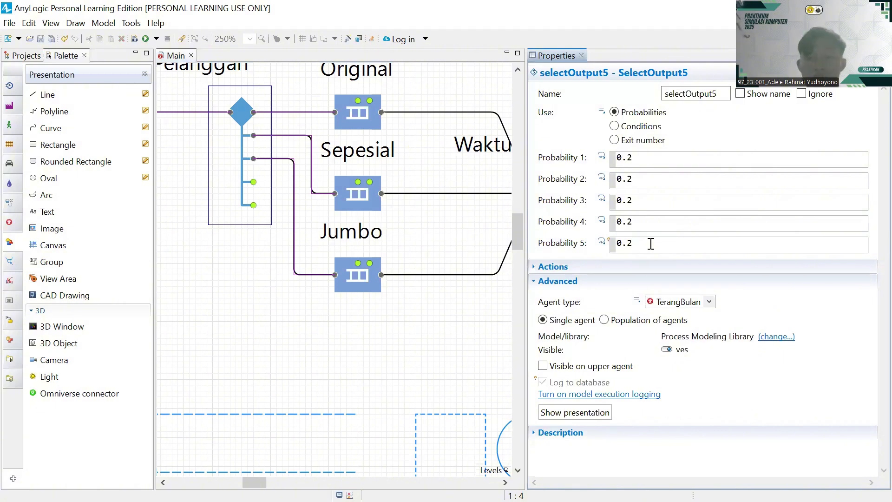
pyautogui.press('BackSpace')
pyautogui.press('BackSpace')
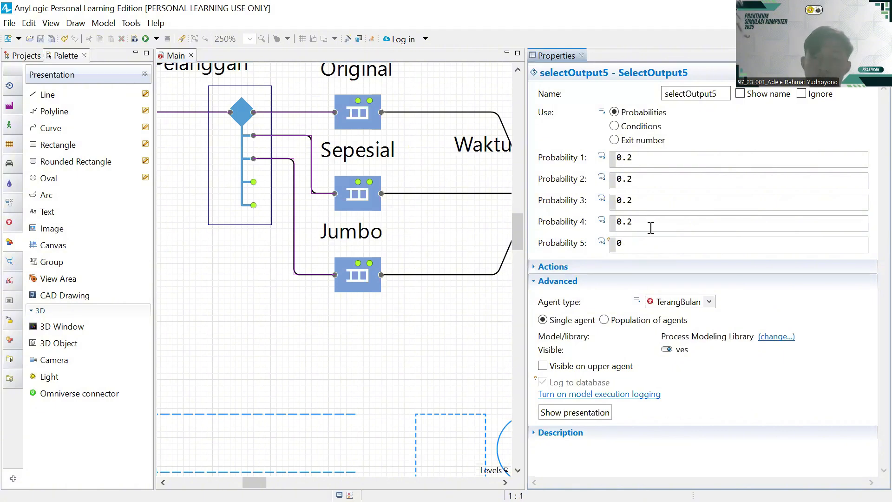
pyautogui.click(651, 228)
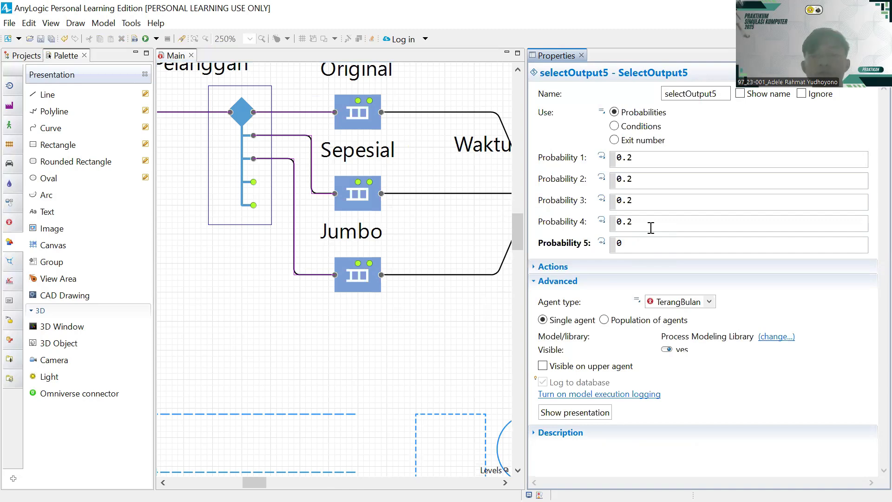
pyautogui.press('BackSpace')
pyautogui.press('BackSpace')
# - Set branch probabilities 3, 2 and 1 to 0.4, 0.3 and 0.3
pyautogui.click(636, 197)
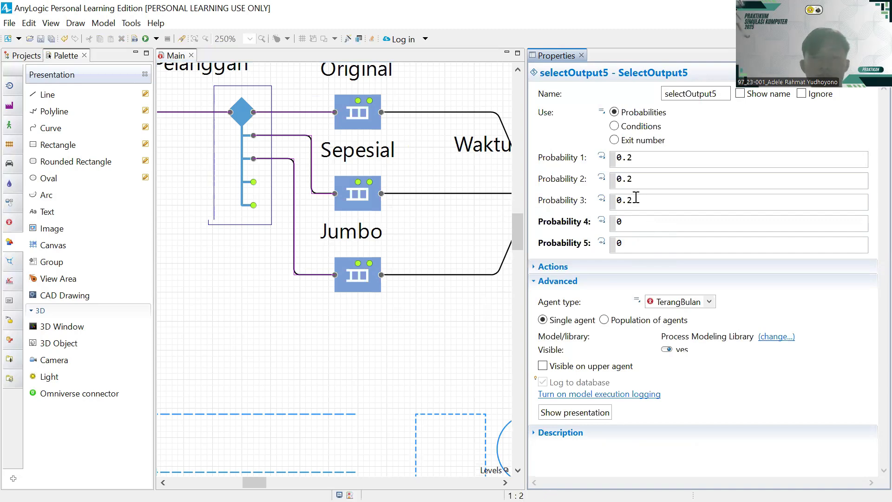
pyautogui.press('BackSpace')
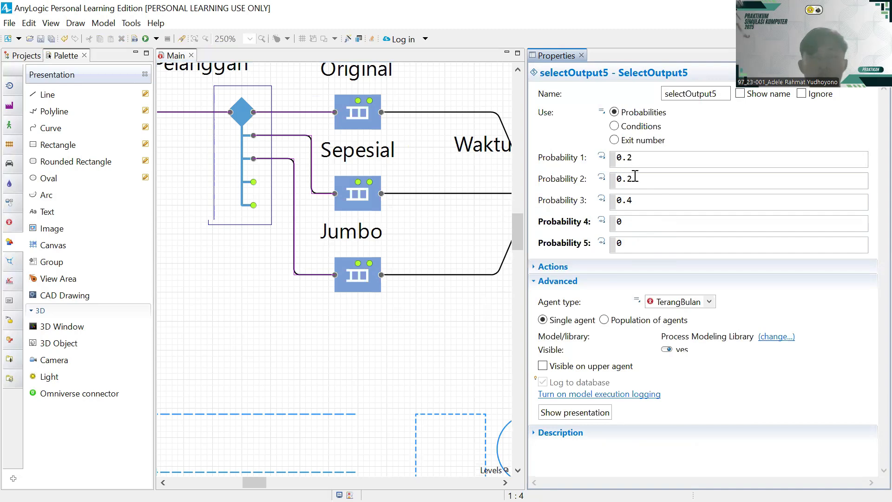
pyautogui.click(635, 176)
pyautogui.press('BackSpace')
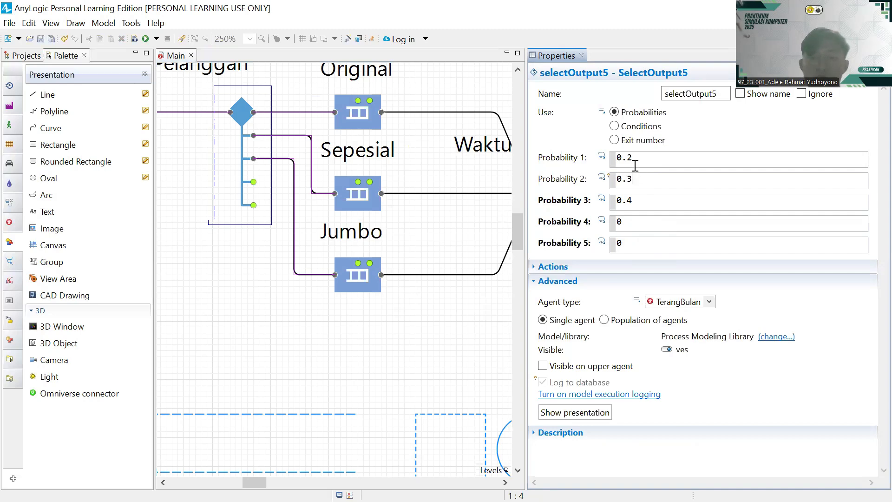
pyautogui.click(637, 161)
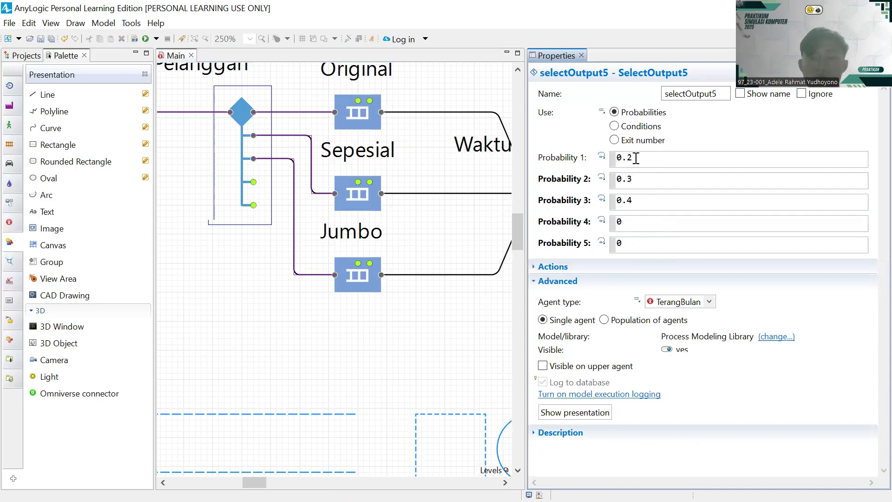
pyautogui.press('BackSpace')
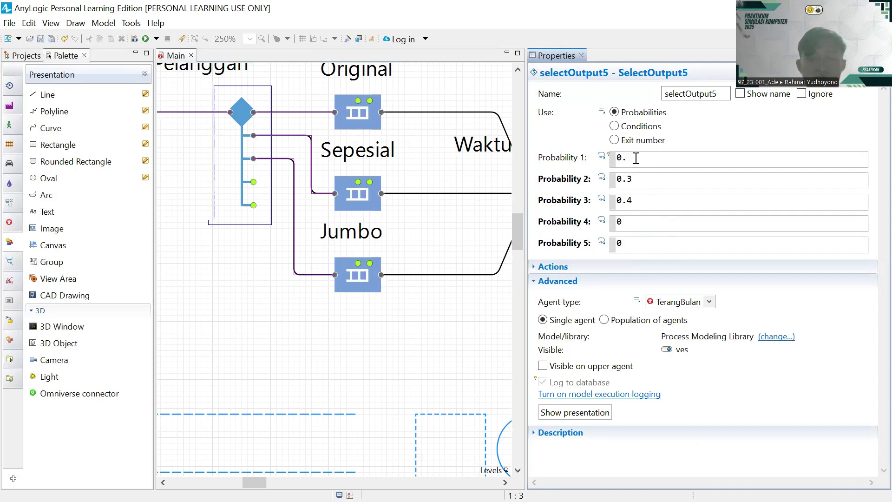
pyautogui.write('3')
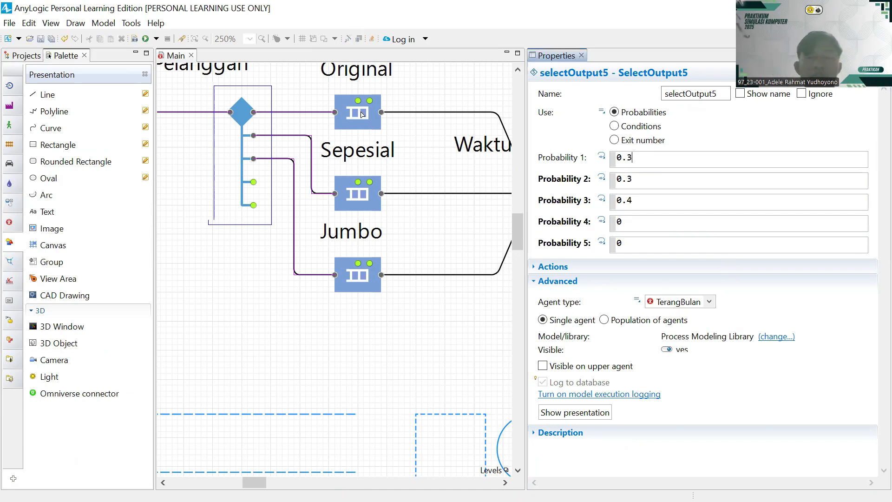
pyautogui.click(362, 114)
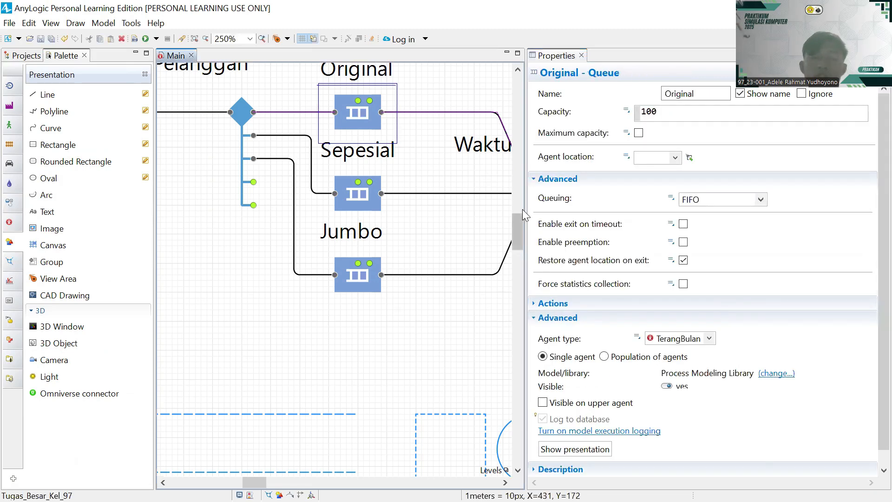
# - Give the Original queue unlimited capacity with waiting agents at Antri_Original
pyautogui.hscroll(2, 522, 209)
pyautogui.scroll(2, 522, 209)
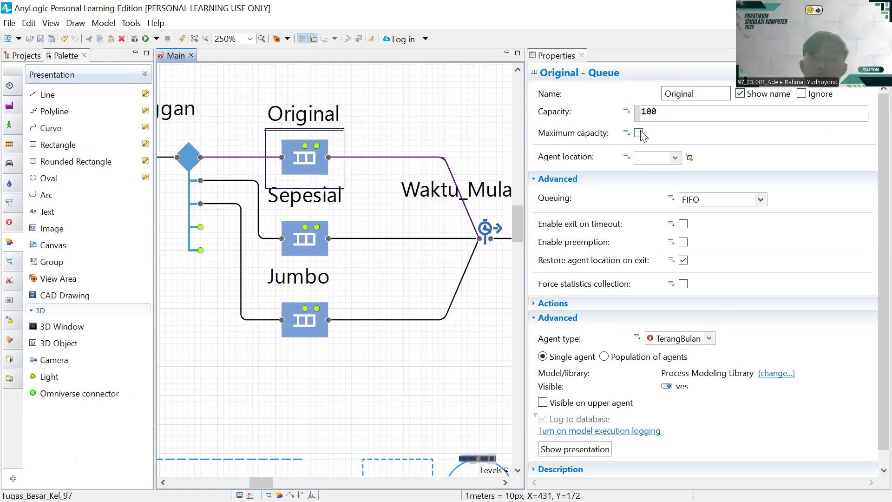
pyautogui.click(638, 132)
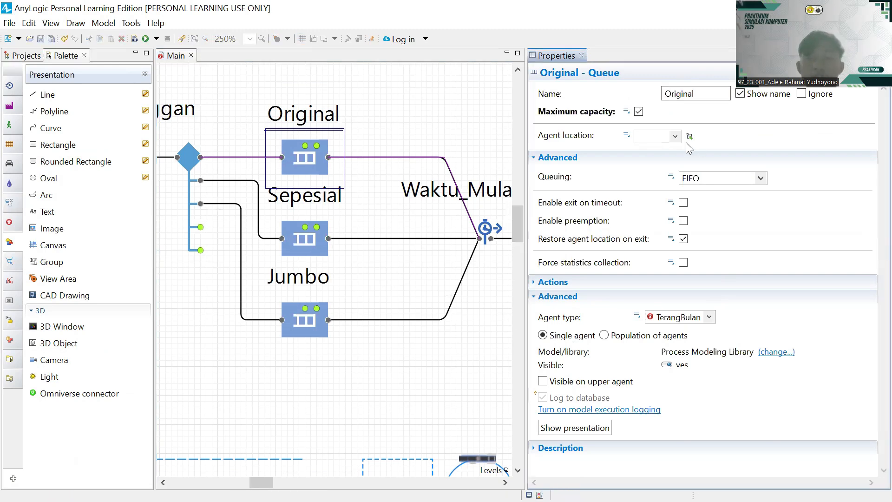
pyautogui.click(675, 136)
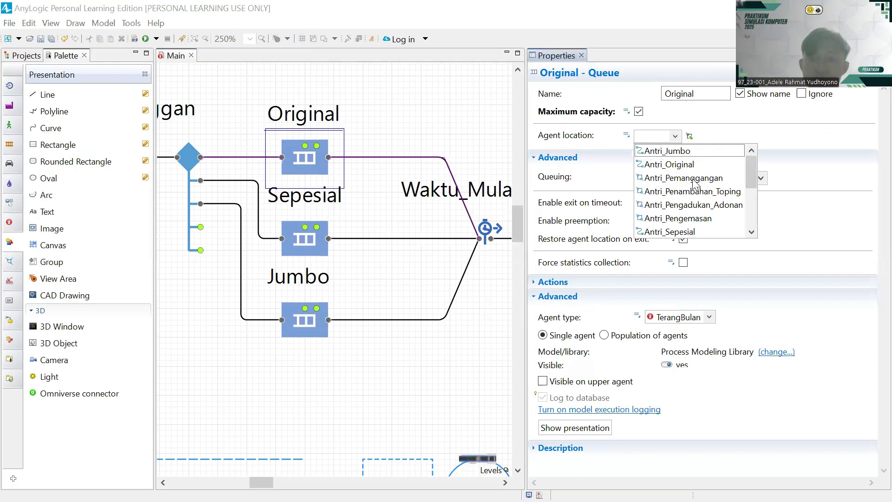
pyautogui.click(718, 161)
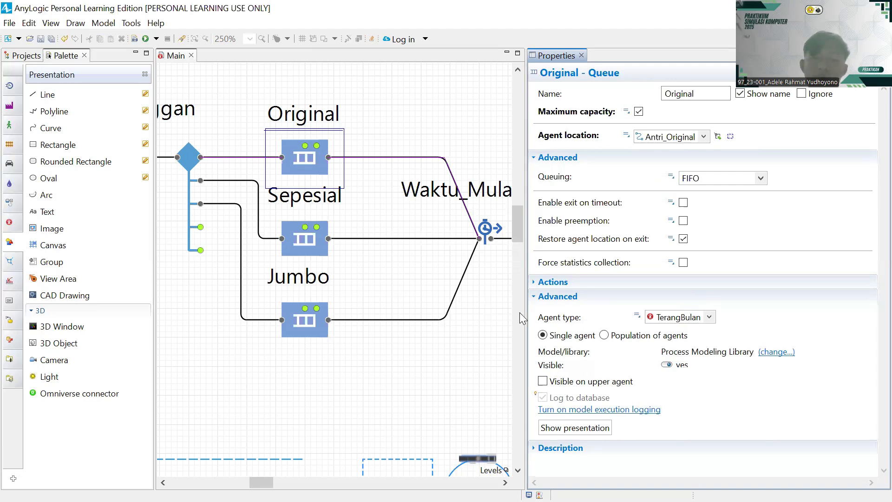
pyautogui.click(384, 290)
# - Give the Sepesial queue unlimited capacity with waiting agents at Antri_Sepesial
pyautogui.click(313, 243)
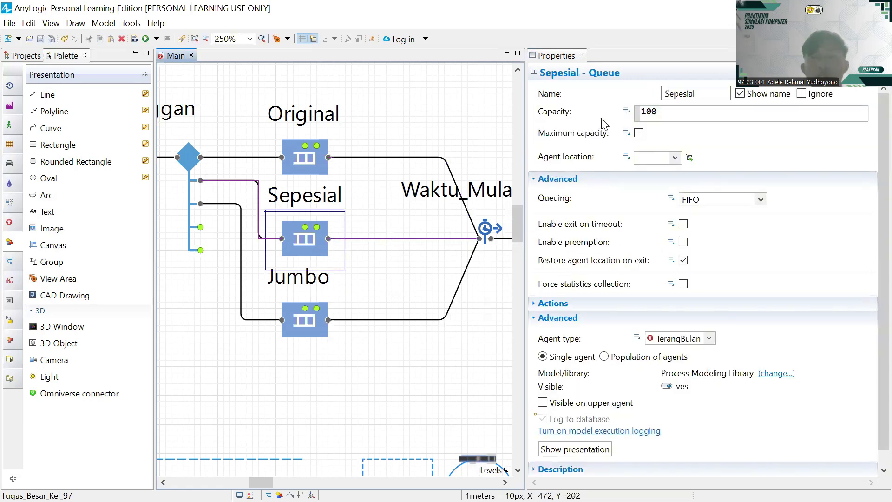
pyautogui.click(638, 133)
pyautogui.click(674, 137)
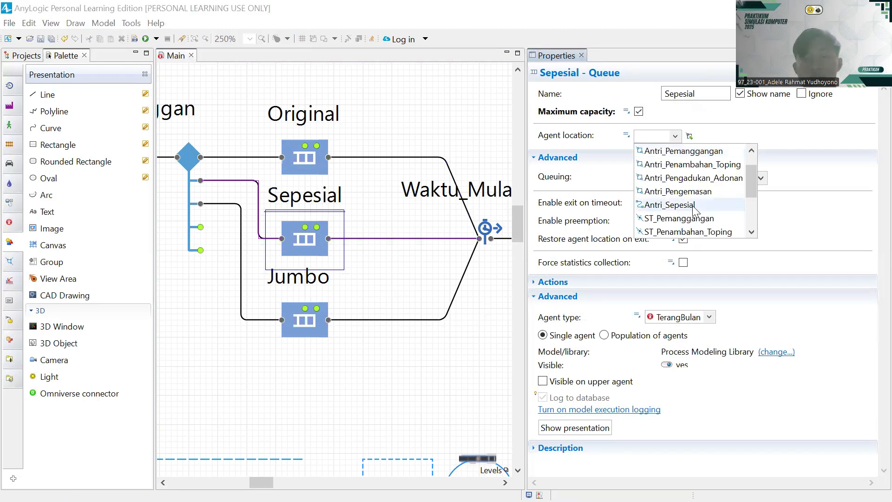
pyautogui.click(693, 209)
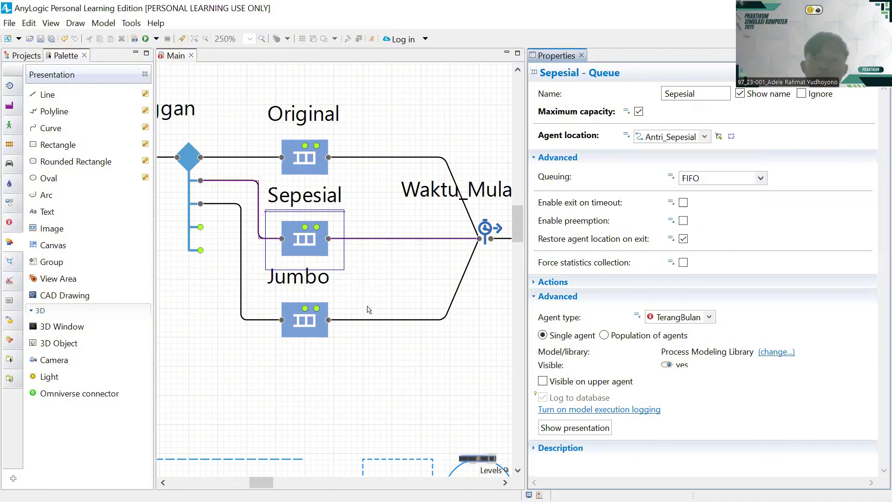
# - Make the Jumbo queue's capacity unlimited
pyautogui.click(326, 319)
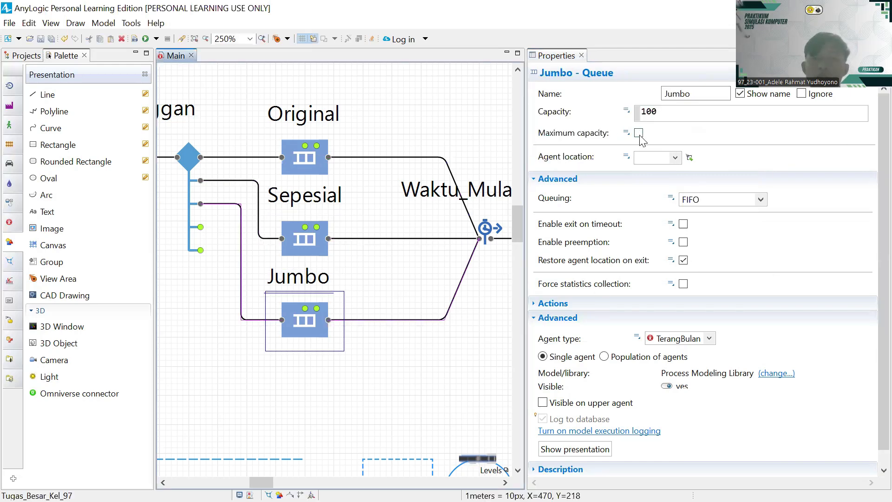
pyautogui.click(638, 133)
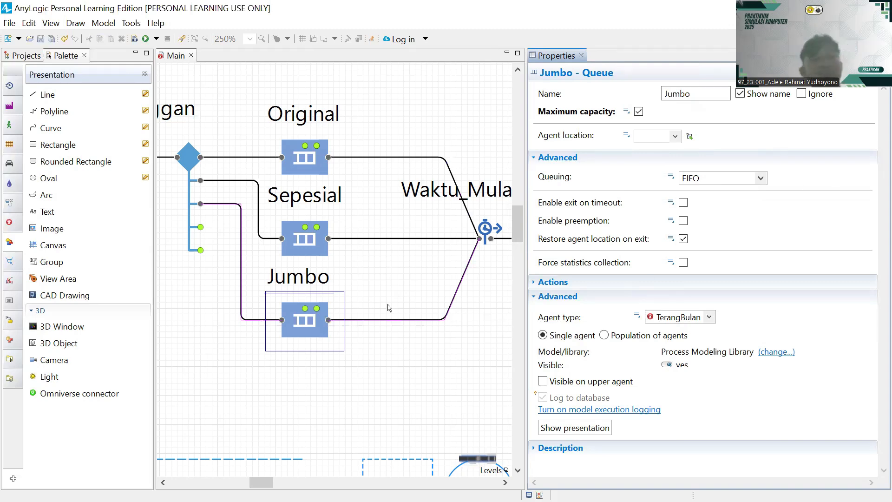
pyautogui.hscroll(2, 389, 308)
pyautogui.click(355, 220)
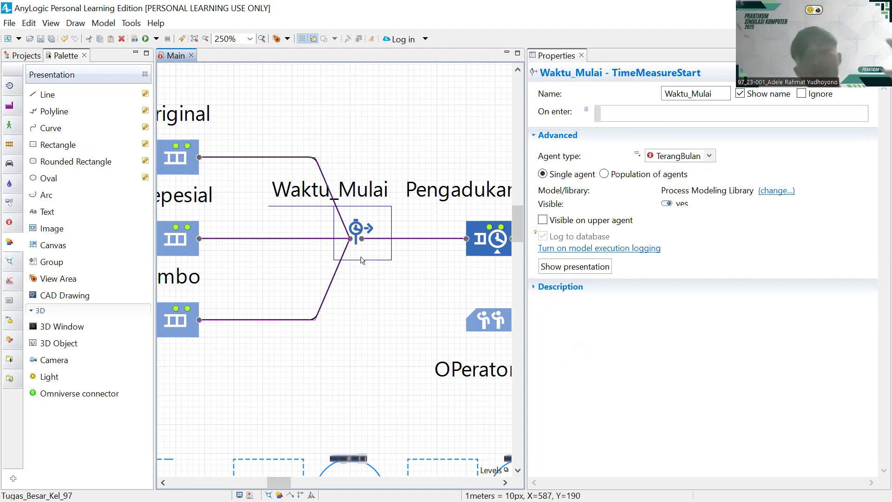
# - Assign OPerator_1 as the resource set of the Pengadukan_Adonan service
pyautogui.hscroll(3, 448, 279)
pyautogui.click(391, 253)
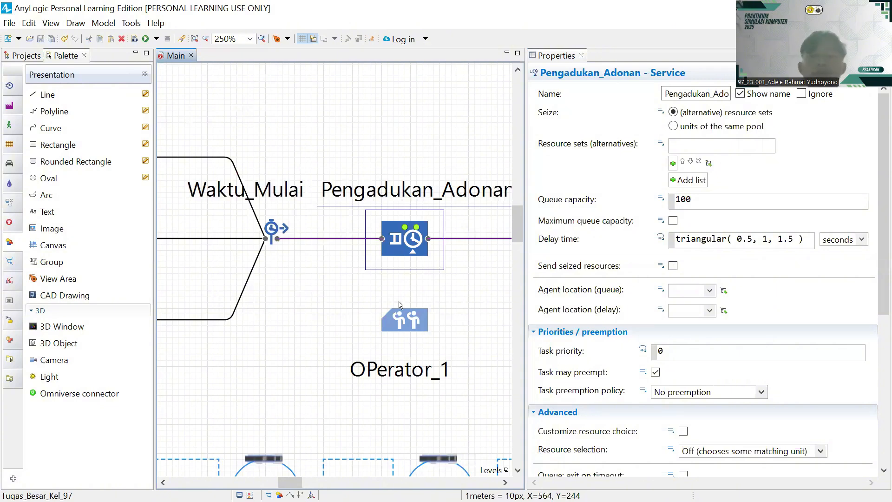
pyautogui.hscroll(1, 399, 304)
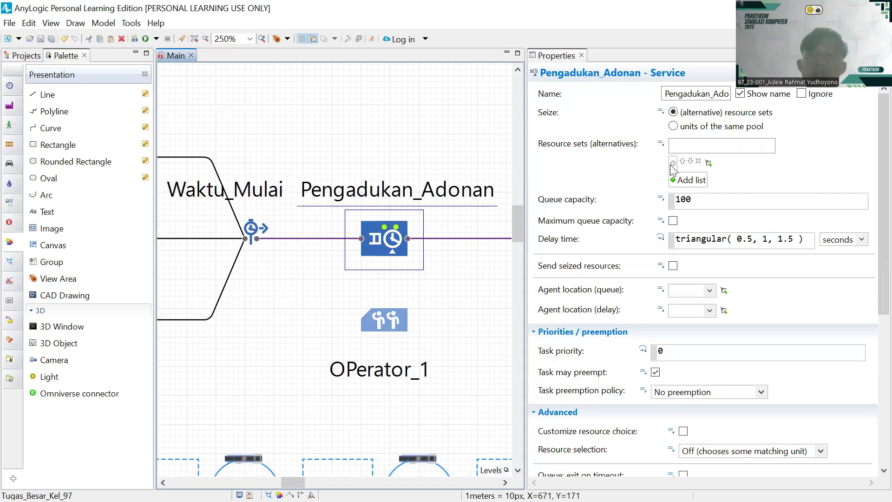
pyautogui.click(691, 181)
pyautogui.click(692, 180)
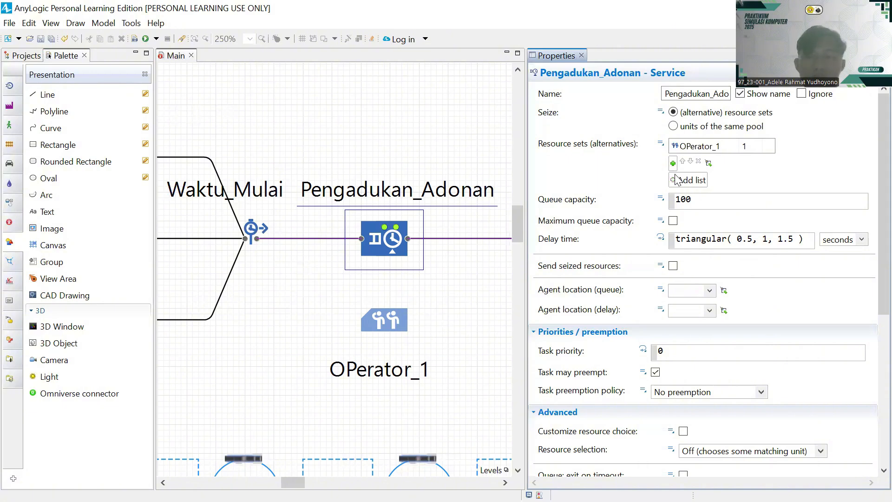
pyautogui.scroll(-3, 676, 179)
# - Switch to EasyFit's Fit18 summary showing Binomial n=151, p=0.80041
pyautogui.scroll(3, 675, 179)
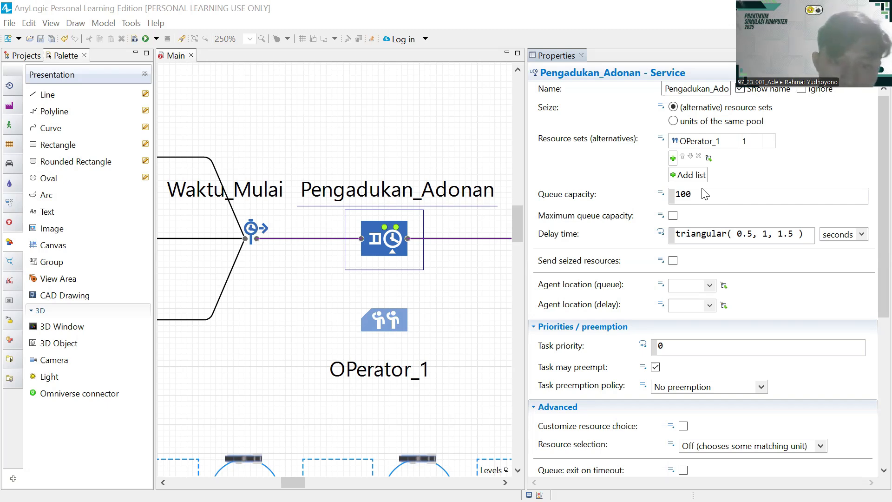
pyautogui.hotkey('alt', 'Tab')
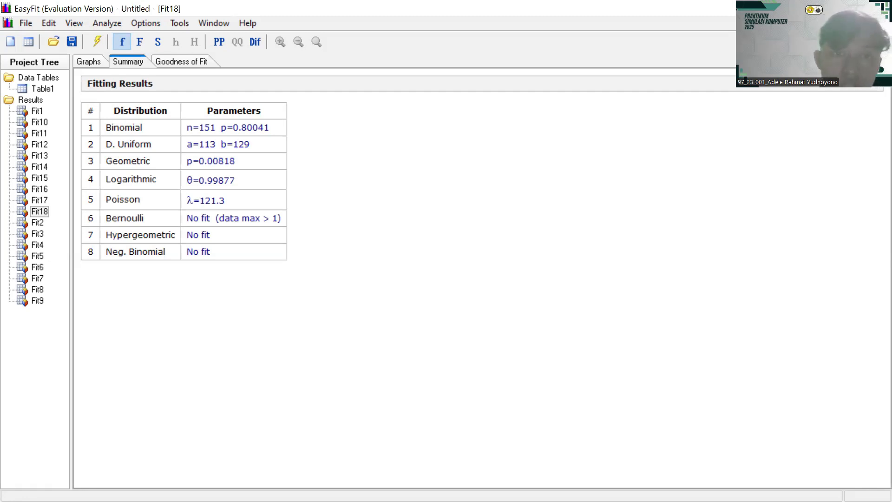
# - Go back to AnyLogic's Choose Probability Distribution dialog with Binomial selected
pyautogui.hotkey('alt', 'Tab')
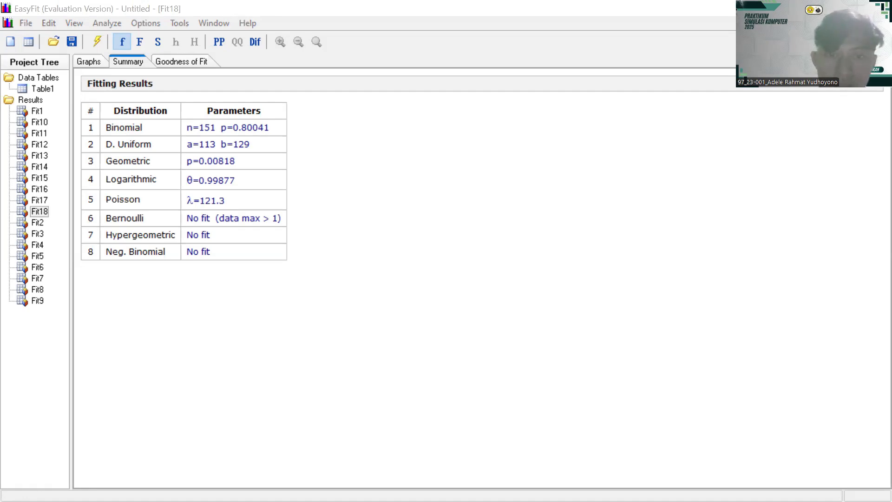
pyautogui.hotkey('alt', 'Tab')
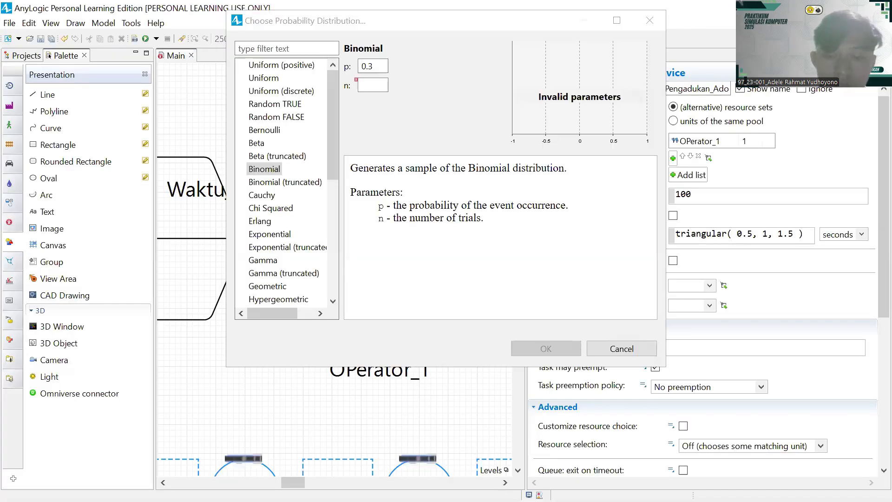
# - Enter 251 binomial trials and remove the 3 from the 0.3 probability in Delay time
pyautogui.click(365, 85)
pyautogui.write('251')
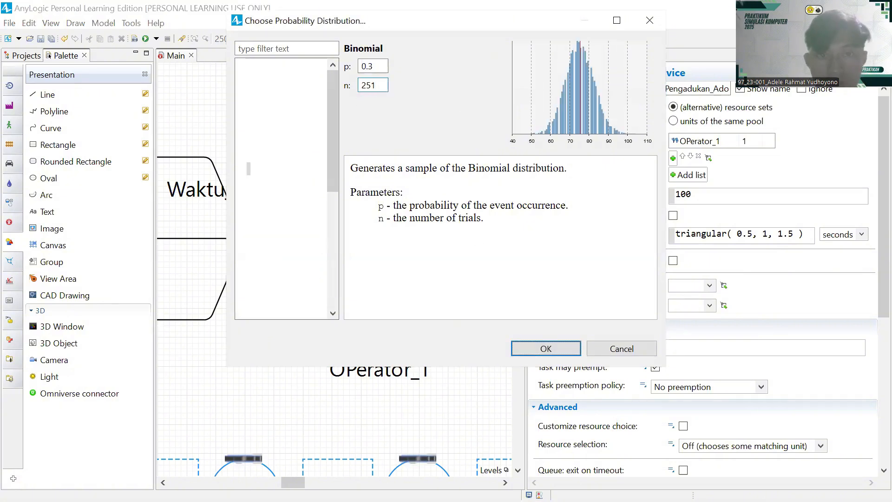
pyautogui.press('Return')
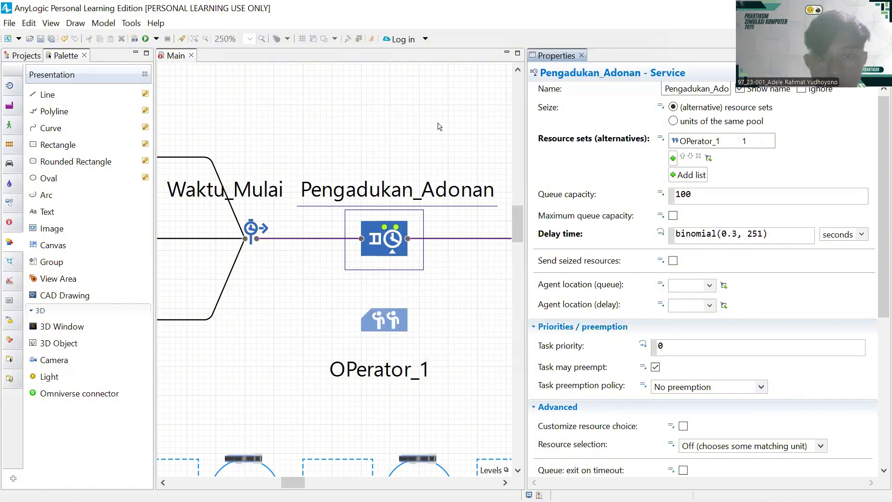
pyautogui.click(775, 237)
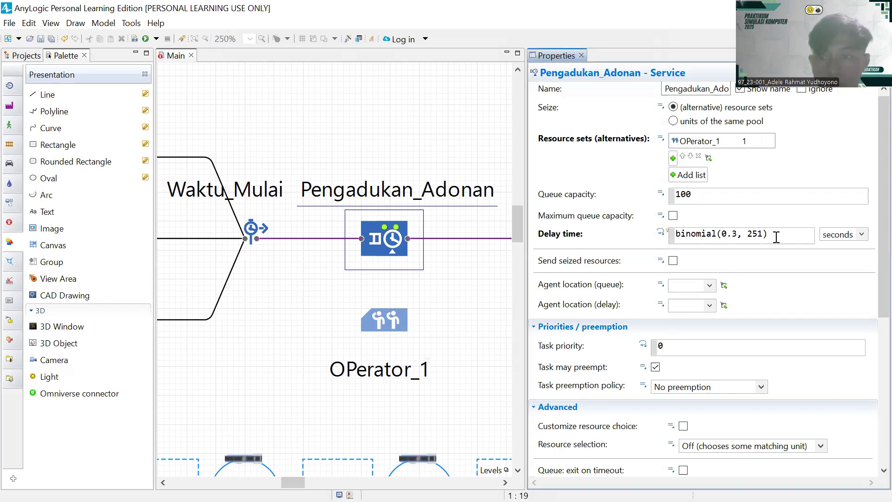
pyautogui.click(738, 235)
pyautogui.press('BackSpace')
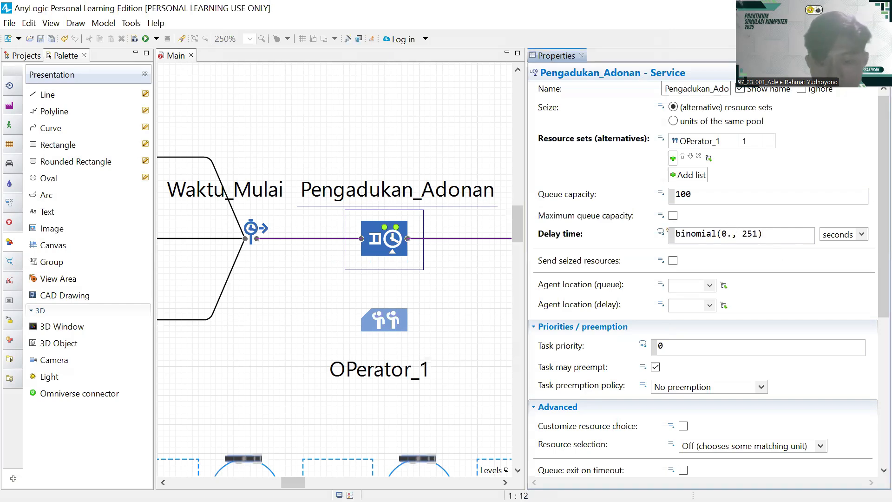
pyautogui.click(458, 411)
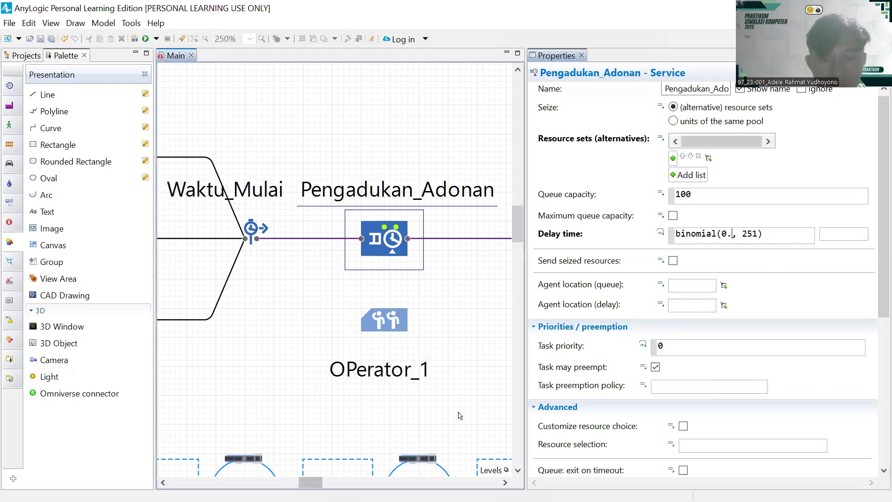
pyautogui.hscroll(3, 457, 412)
# - Complete the probability as 0.80041 so the delay reads binomial(0.80041, 251)
pyautogui.scroll(-1, 361, 349)
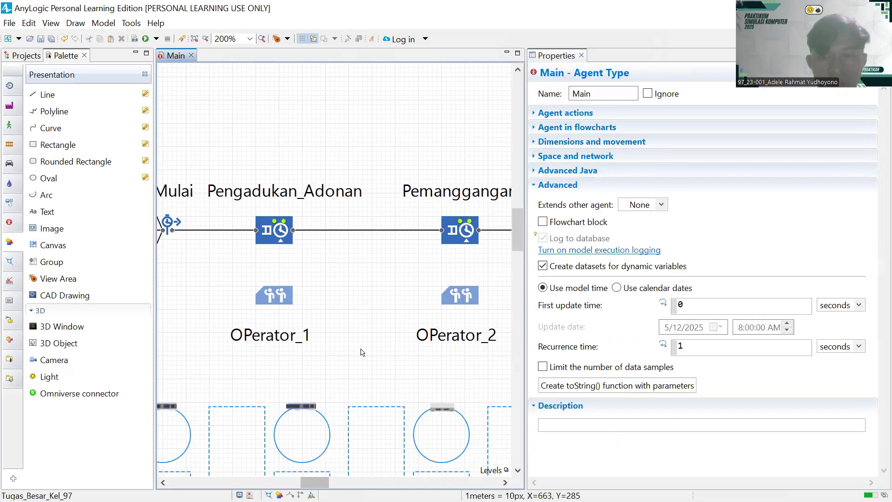
pyautogui.hscroll(5, 361, 349)
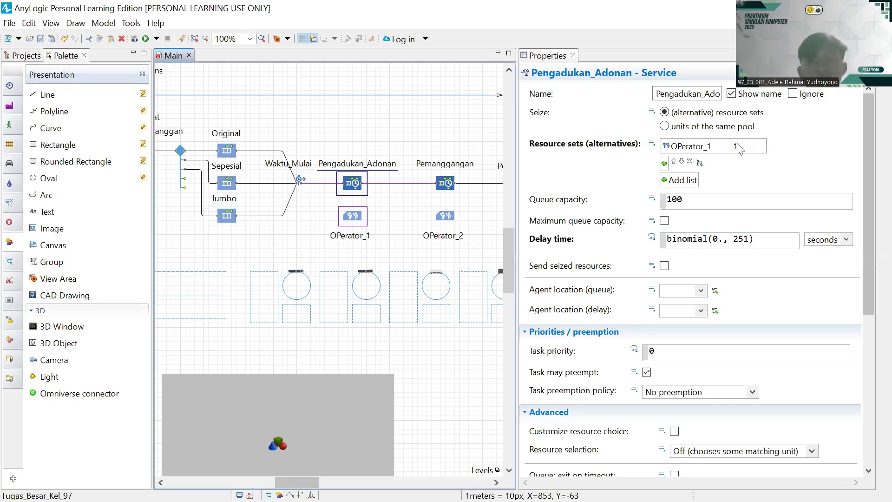
pyautogui.click(720, 238)
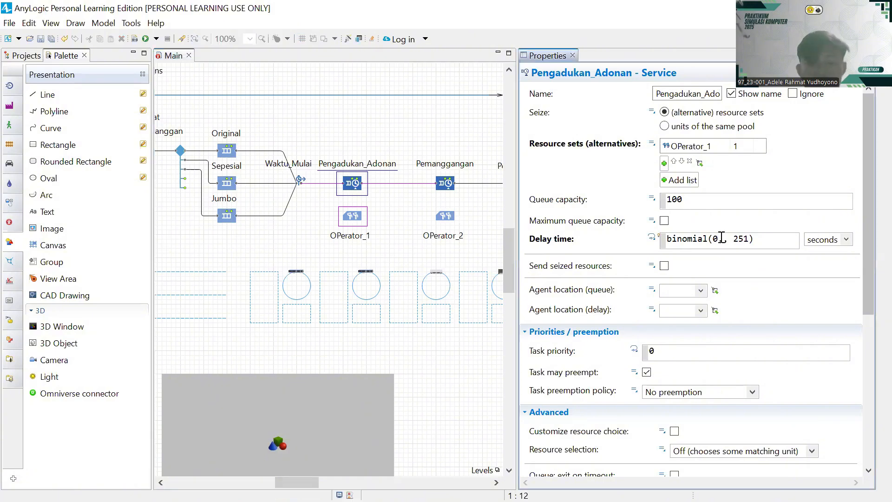
pyautogui.write('80041')
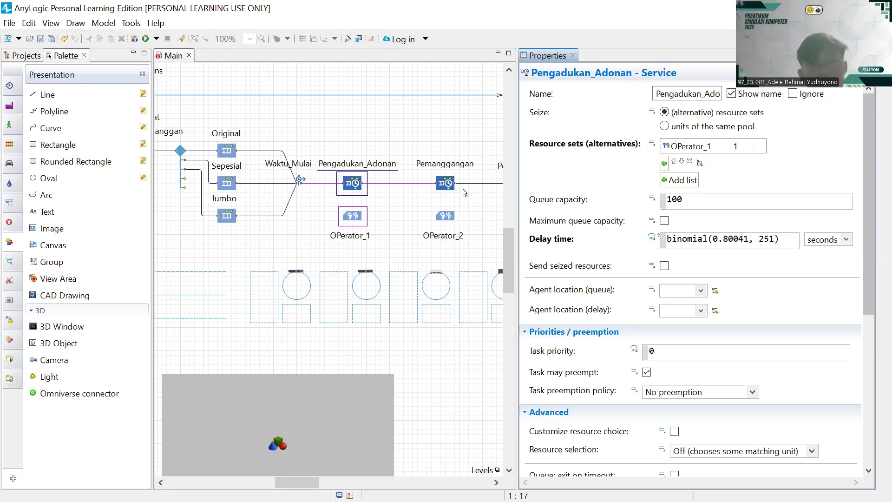
pyautogui.hotkey('alt', 'Tab')
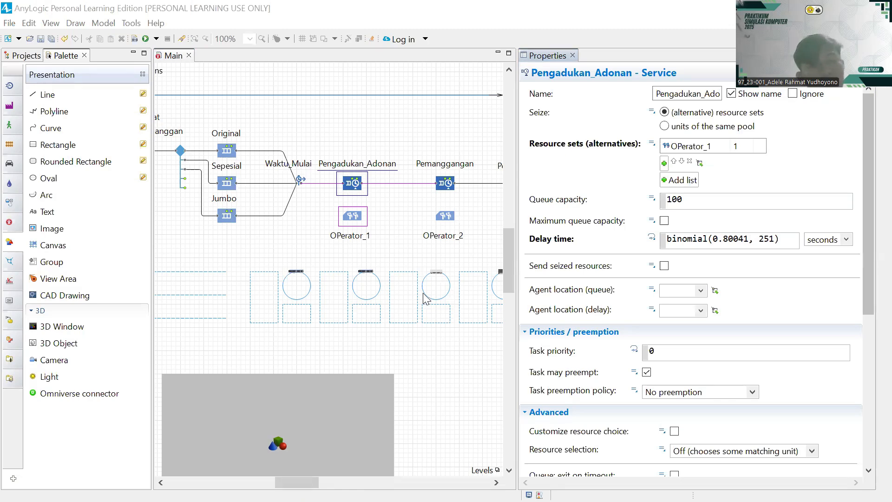
# - Review the Binomial n=151, p=0.80041 fit in EasyFit, then return to AnyLogic
pyautogui.hotkey('alt', 'Tab')
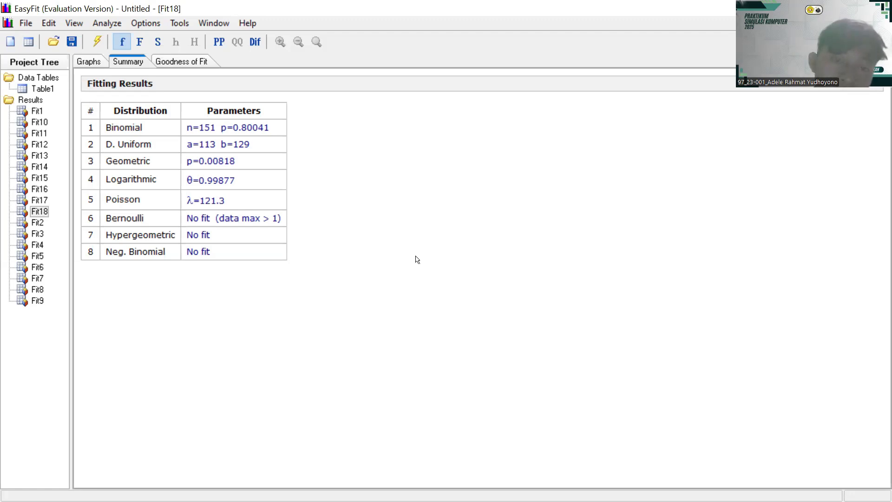
pyautogui.hotkey('alt', 'Tab')
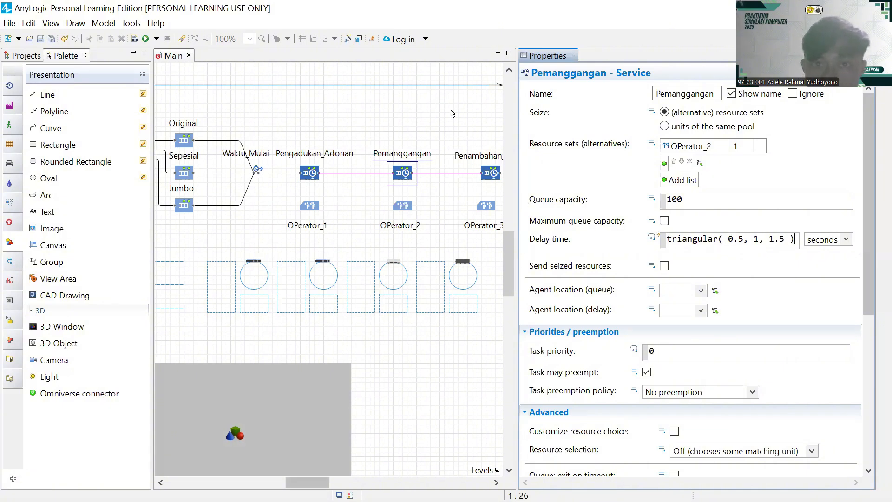
# - Clear Pemanggangan's triangular delay expression and choose the Binomial distribution
pyautogui.hotkey('alt', 'Tab')
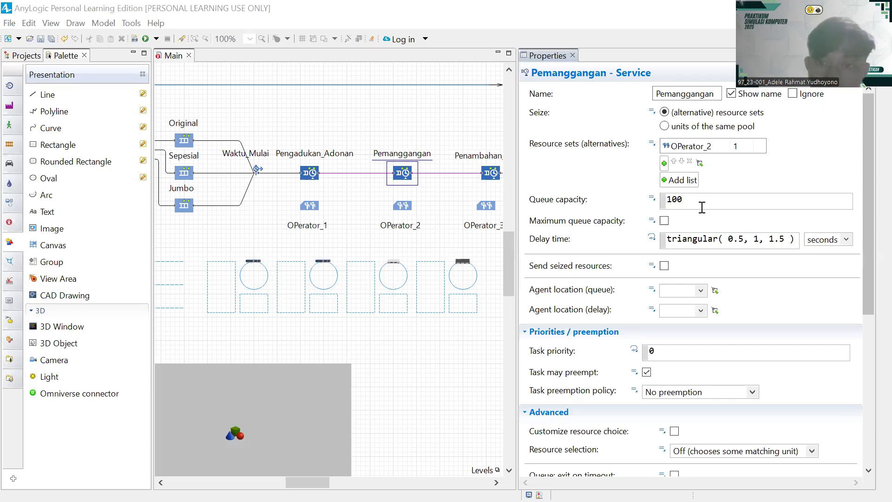
pyautogui.hotkey('alt', 'Tab')
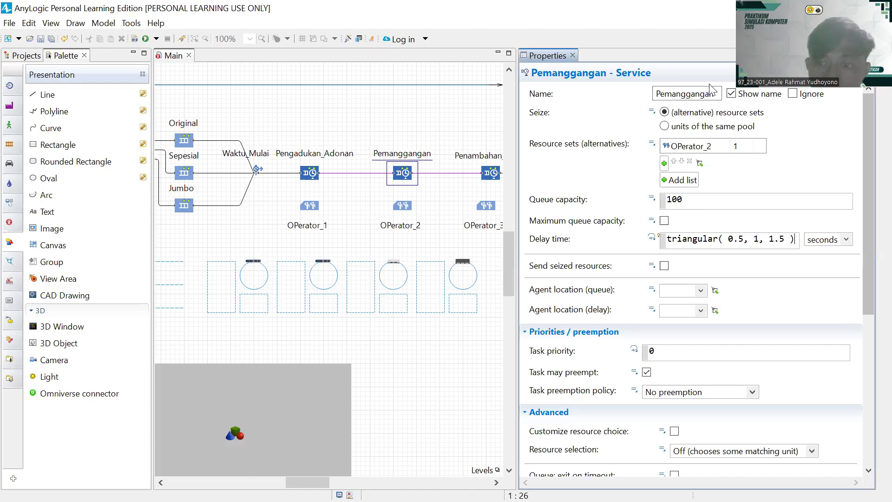
pyautogui.hotkey('alt', 'Tab')
pyautogui.moveTo(794, 242); pyautogui.dragTo(653, 257)
pyautogui.press('BackSpace')
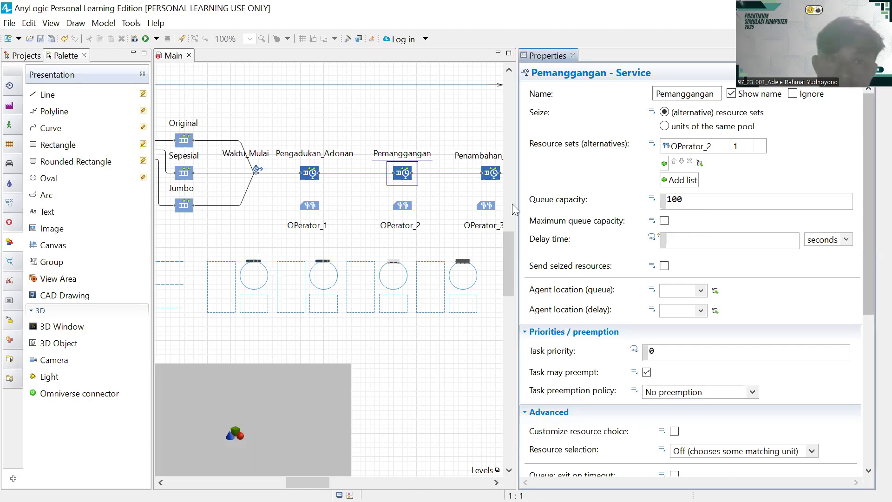
pyautogui.click(348, 39)
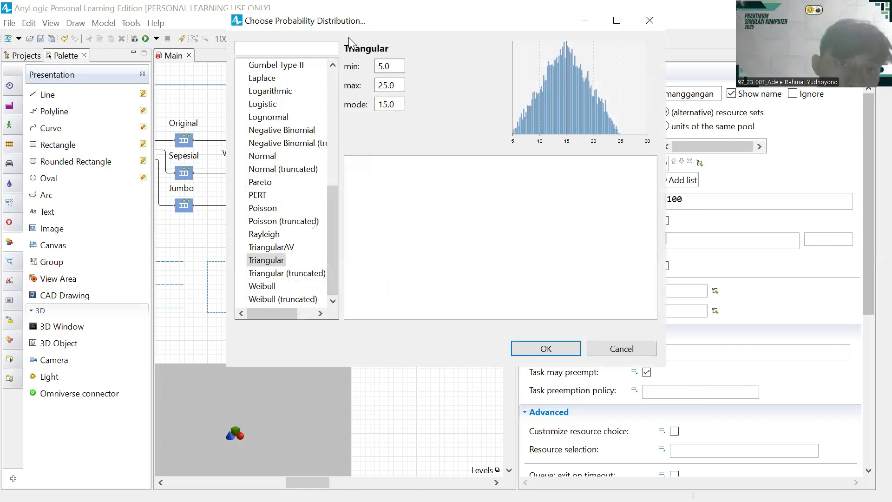
pyautogui.scroll(7, 254, 202)
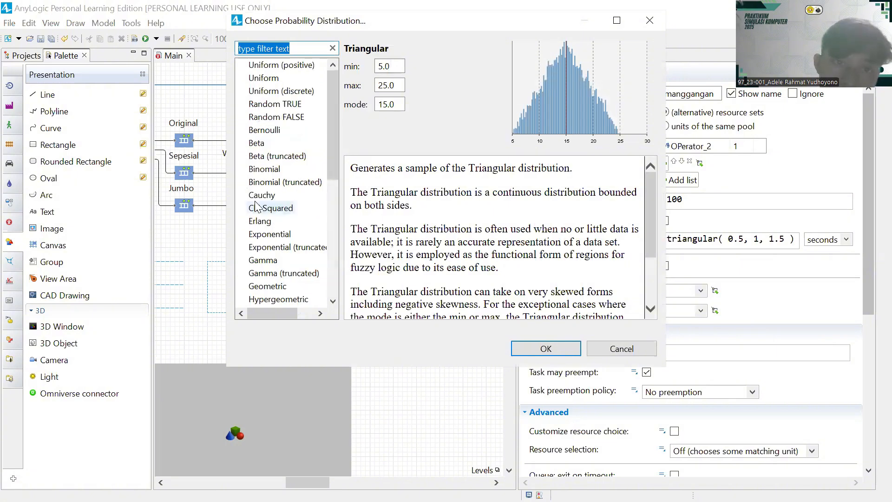
pyautogui.click(264, 170)
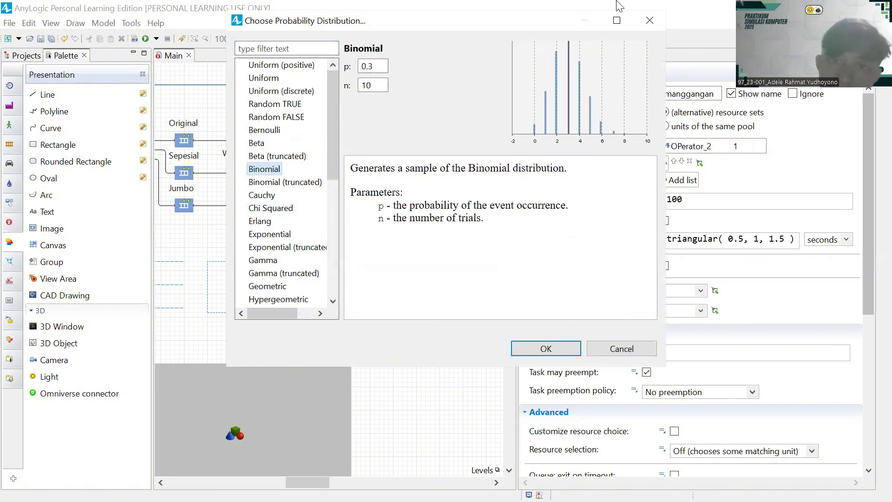
# - Set binomial n to 439 and p to 0.69211 from EasyFit, and confirm
pyautogui.doubleClick(382, 85)
pyautogui.press('BackSpace')
pyautogui.write('439')
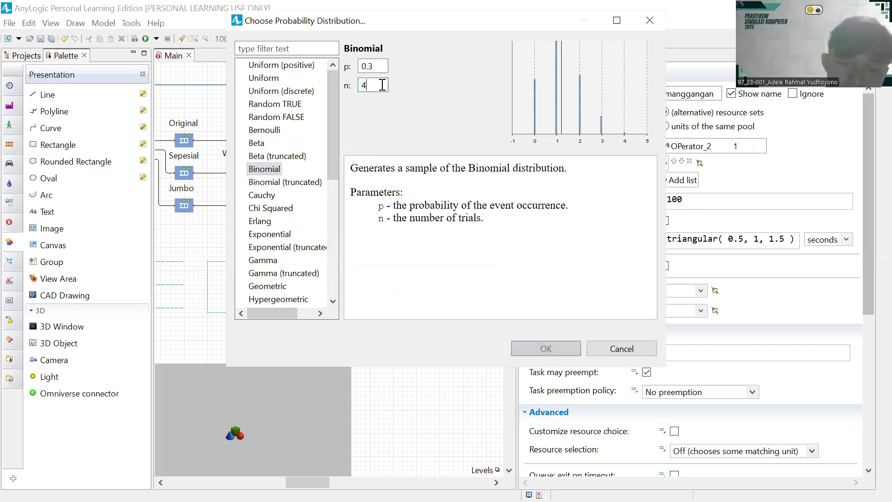
pyautogui.click(373, 66)
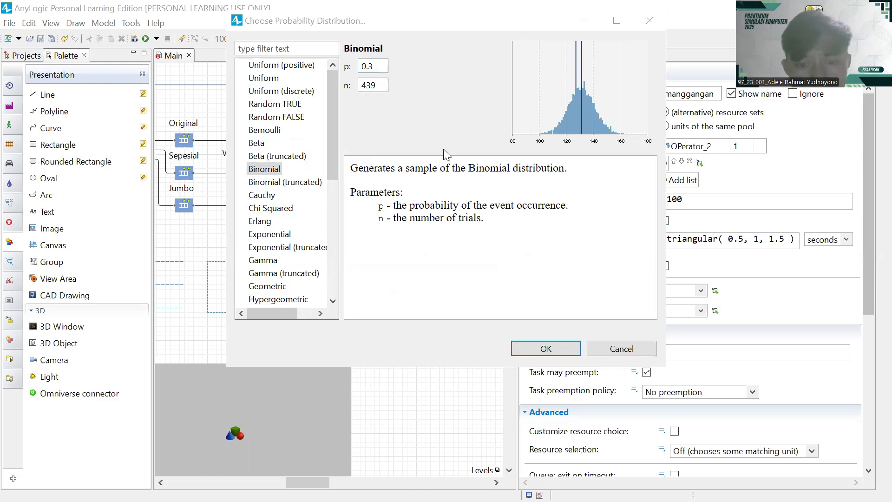
pyautogui.hotkey('alt', 'Tab')
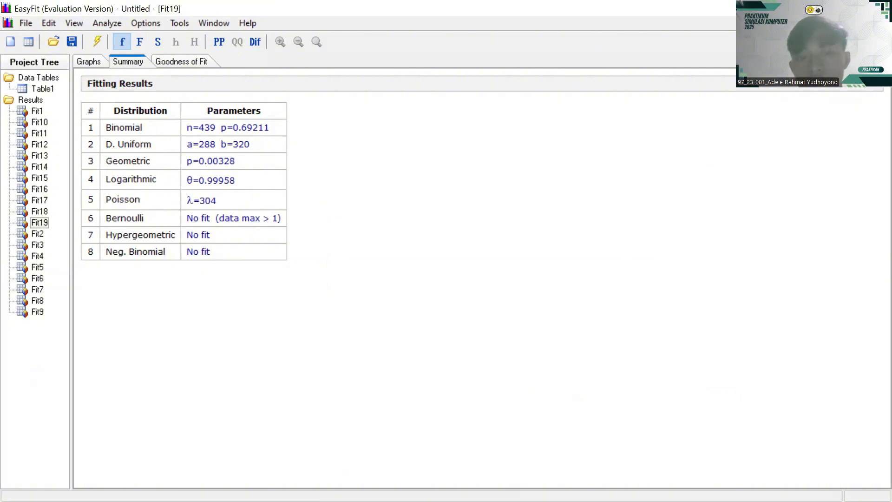
pyautogui.hotkey('alt', 'Tab')
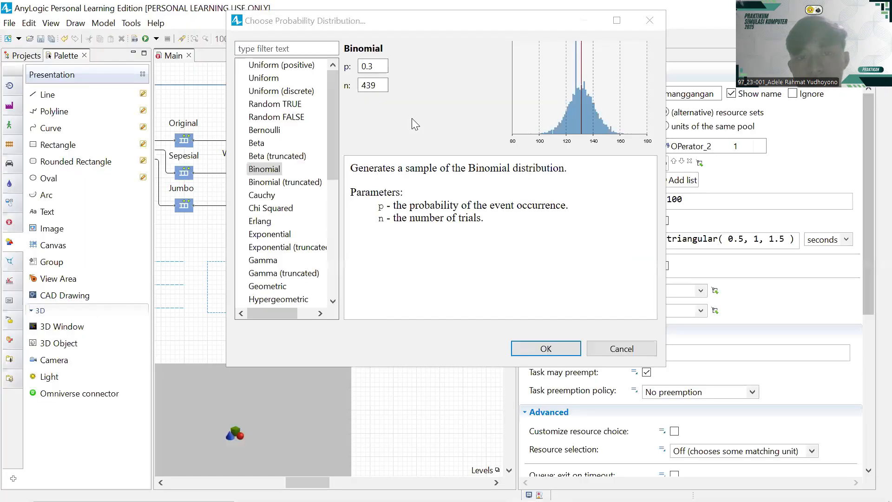
pyautogui.click(377, 69)
pyautogui.press('BackSpace')
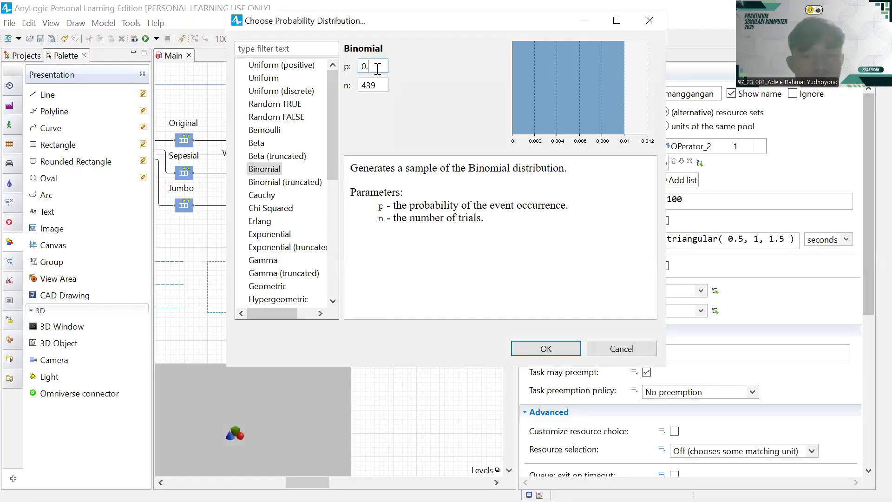
pyautogui.write('6921')
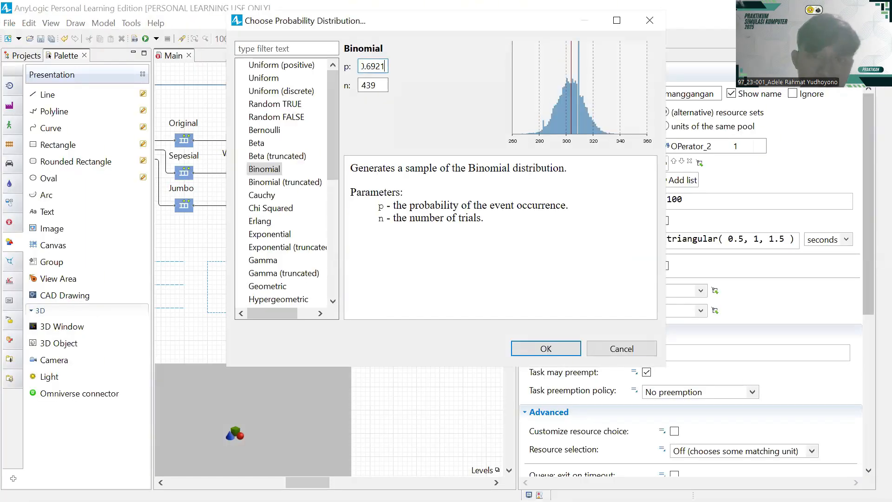
pyautogui.write('1')
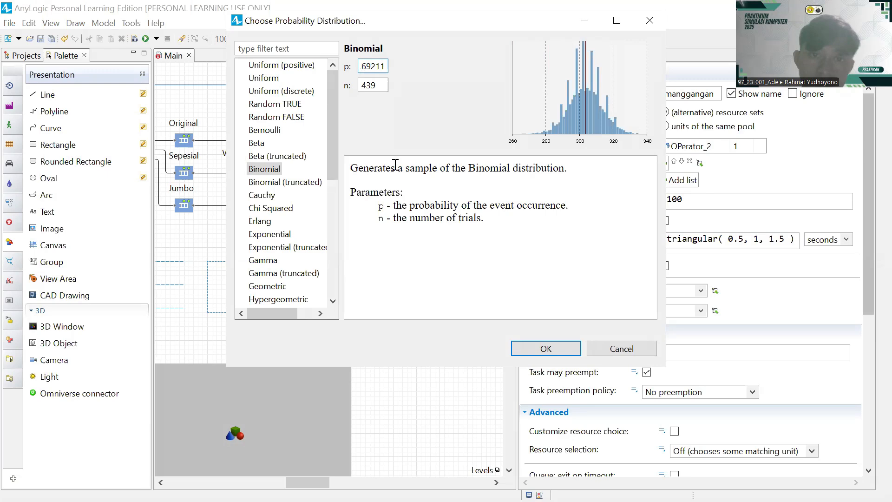
pyautogui.click(532, 349)
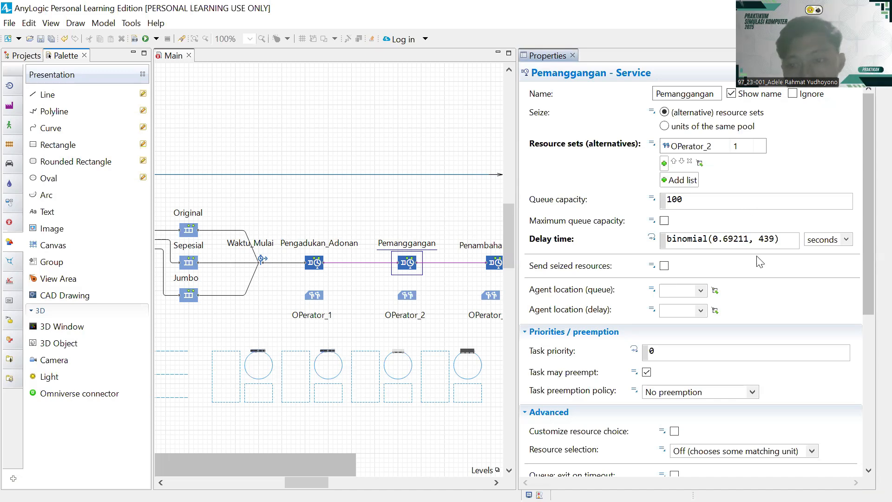
# - Set Pemanggangan's queue agent location to Antri_Pemanggangan
pyautogui.scroll(-5, 712, 265)
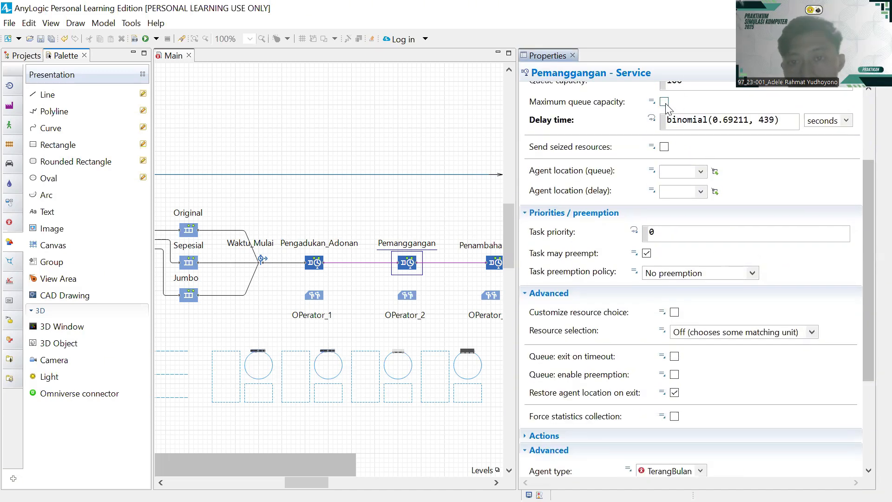
pyautogui.scroll(-1, 671, 104)
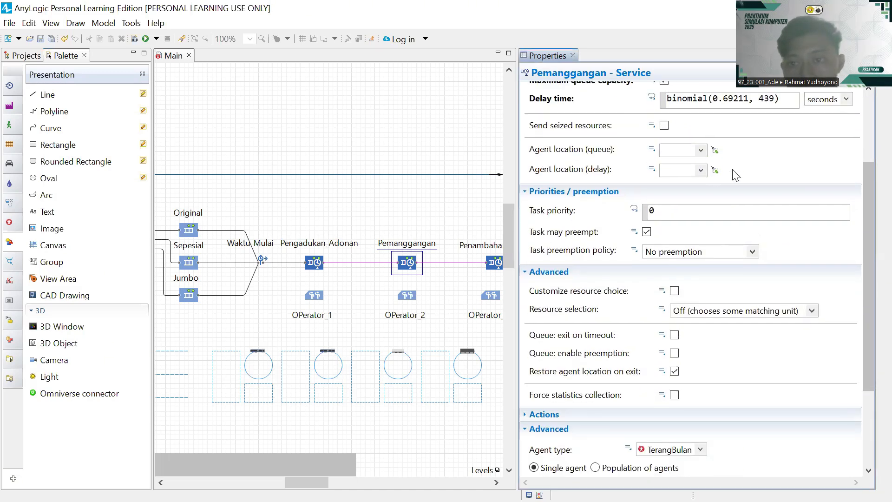
pyautogui.click(700, 150)
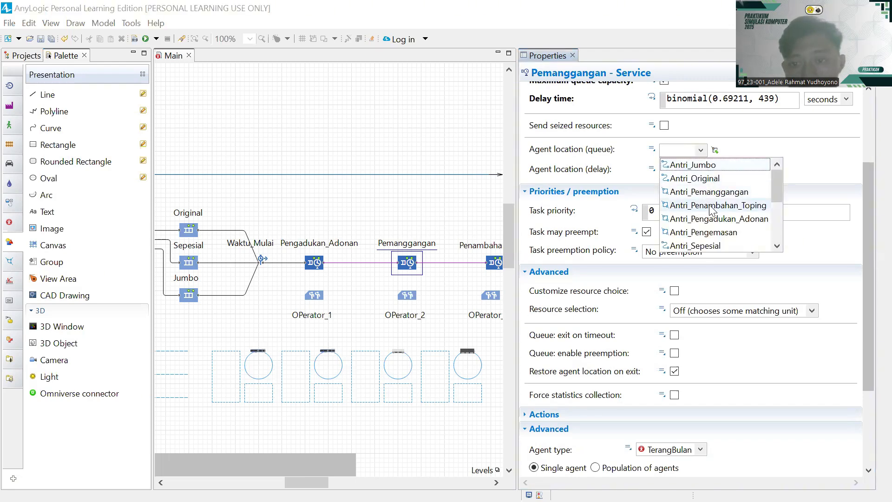
pyautogui.click(698, 191)
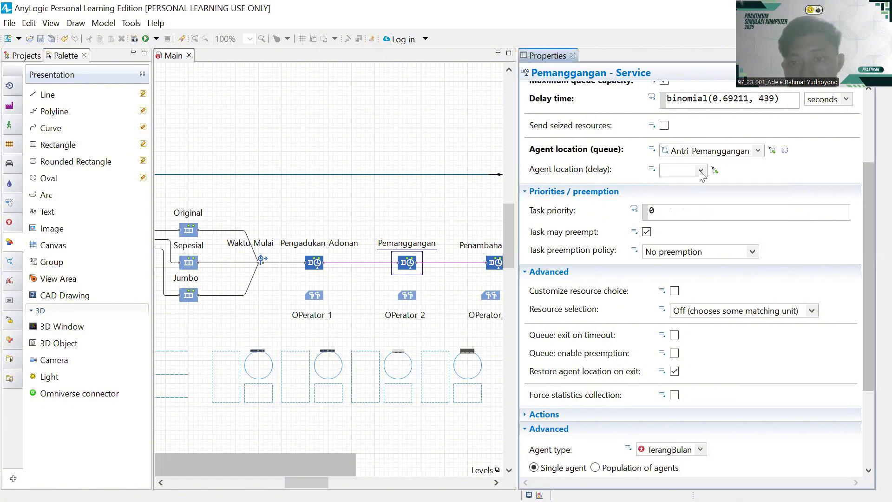
# - Set Pemanggangan's delay agent location to ST_Pemanggangan, then select the OPerator_2 resource pool
pyautogui.click(699, 170)
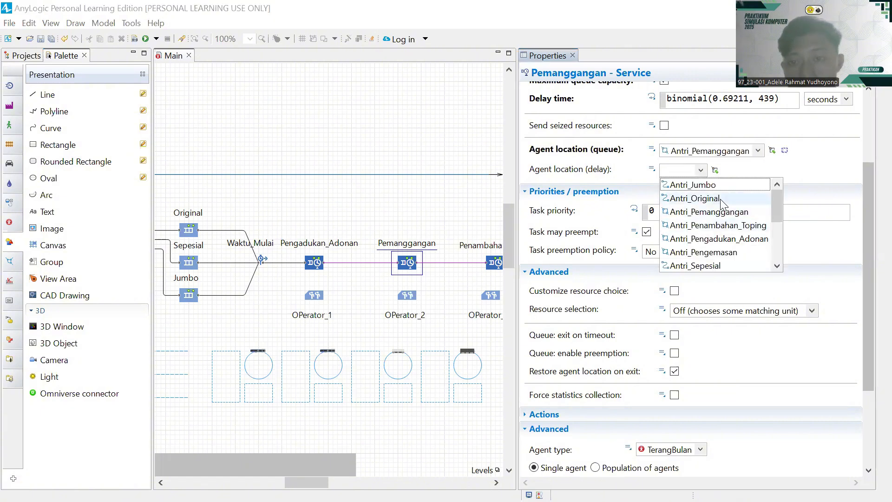
pyautogui.scroll(-3, 720, 199)
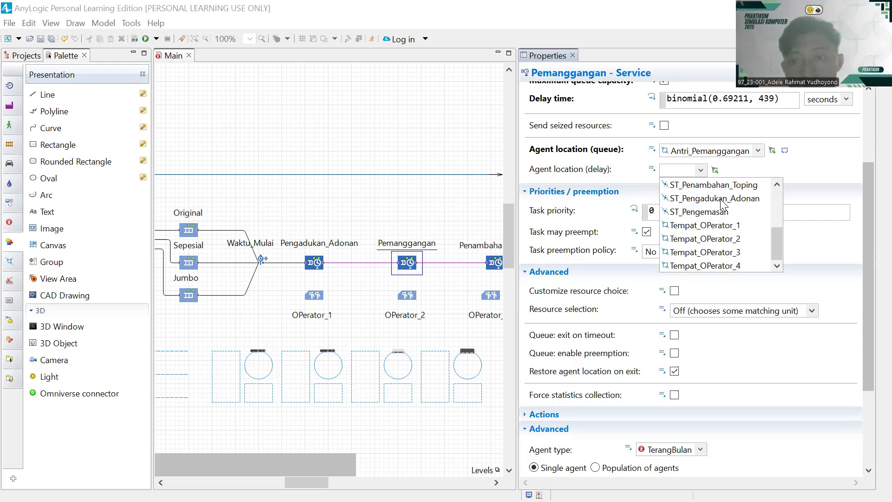
pyautogui.click(725, 239)
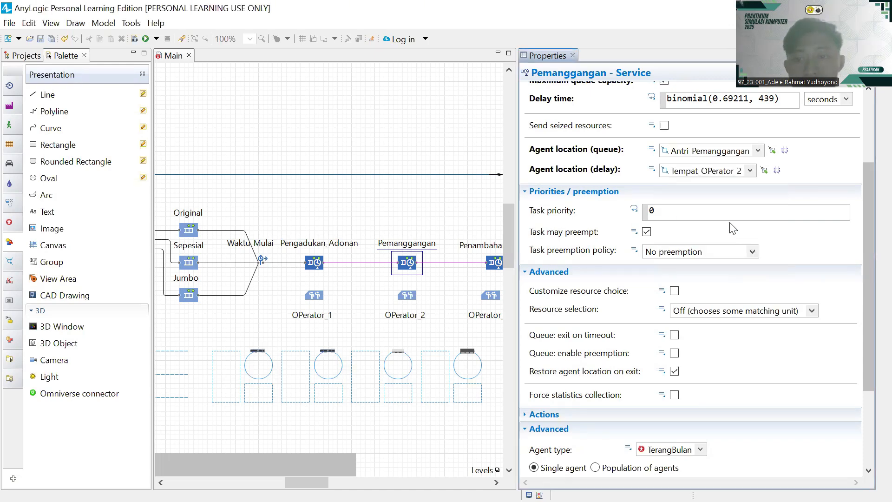
pyautogui.click(749, 170)
pyautogui.scroll(-3, 723, 218)
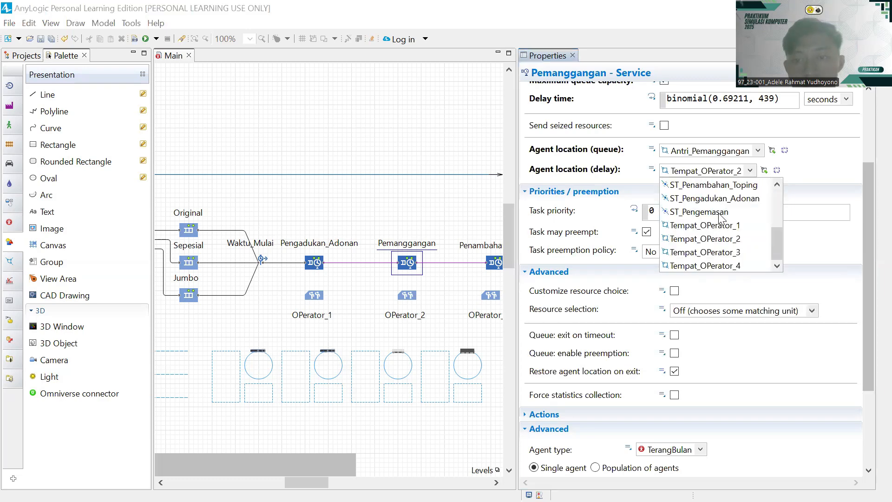
pyautogui.scroll(5, 715, 205)
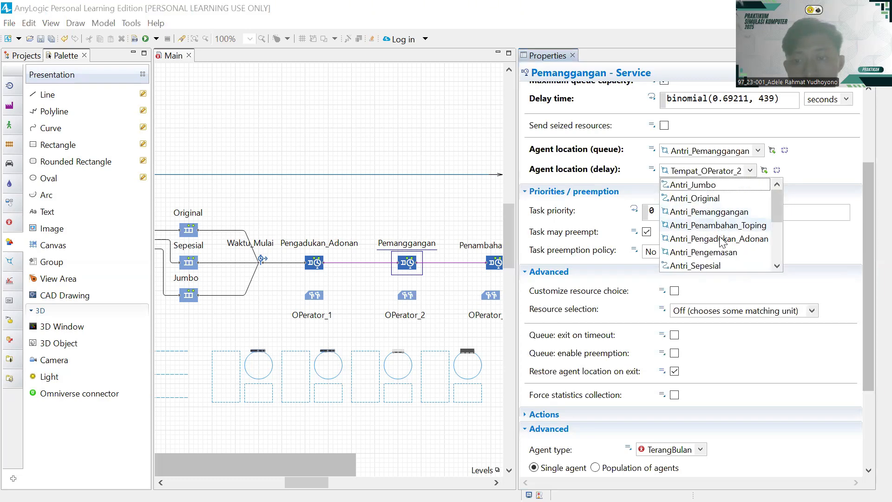
pyautogui.click(719, 229)
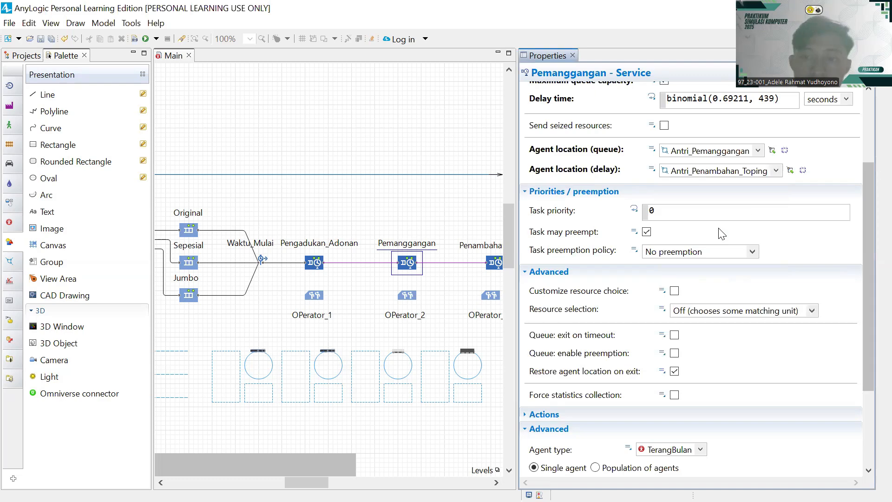
pyautogui.click(774, 171)
pyautogui.click(753, 189)
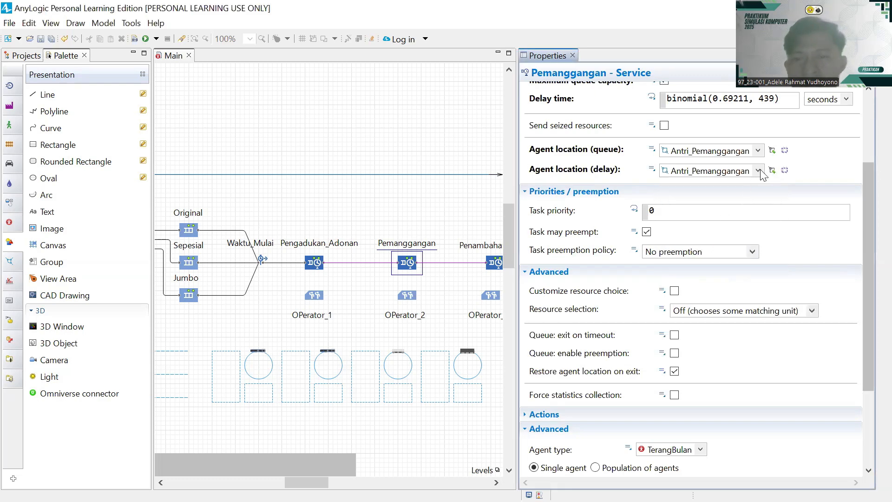
pyautogui.click(757, 171)
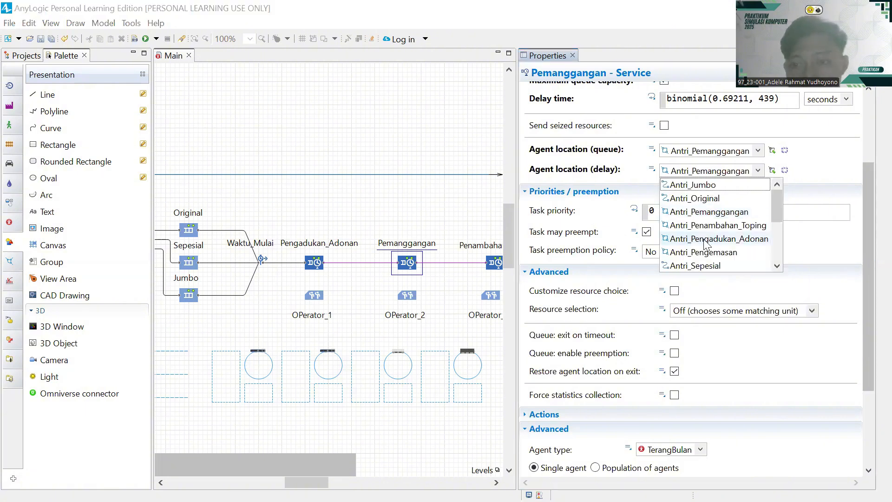
pyautogui.scroll(-5, 705, 243)
pyautogui.scroll(1, 705, 244)
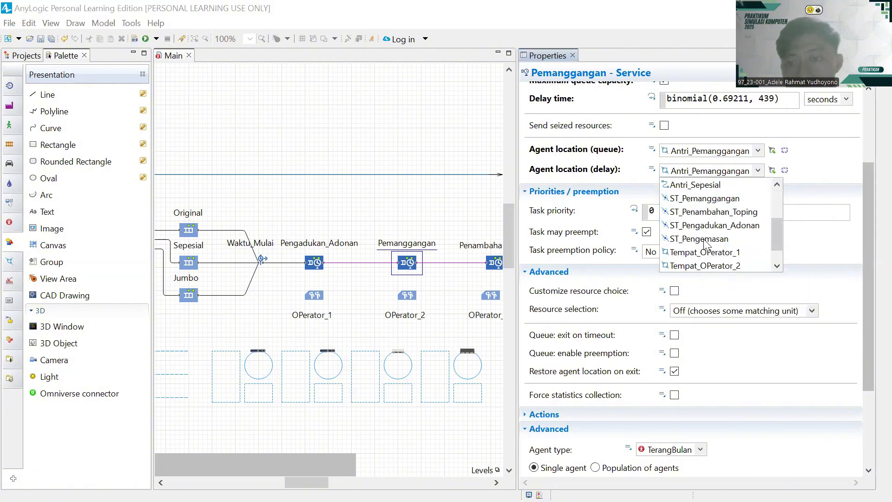
pyautogui.click(705, 204)
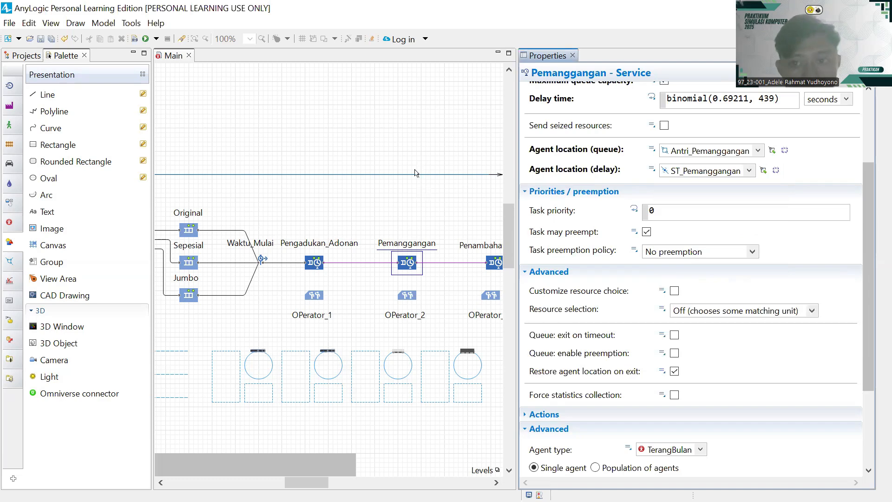
pyautogui.click(410, 300)
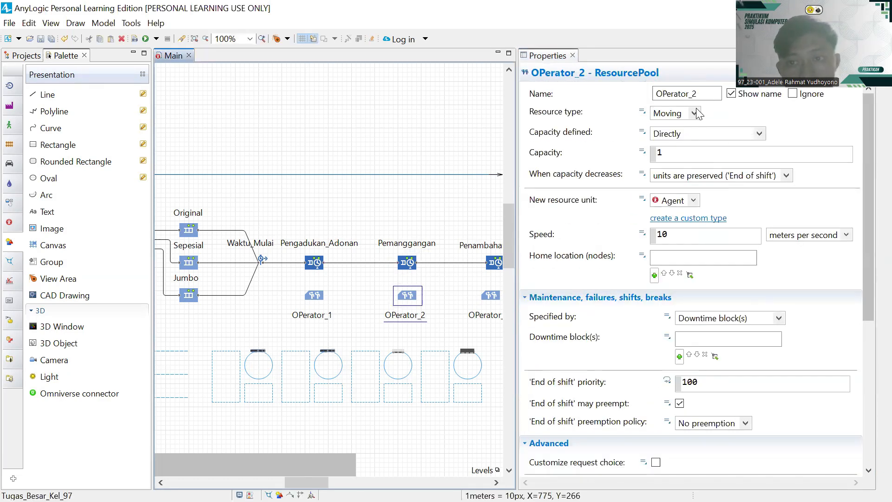
# - Make OPerator_2 a static pool of OPerator units homed at Tempat_OPerator_2
pyautogui.click(695, 113)
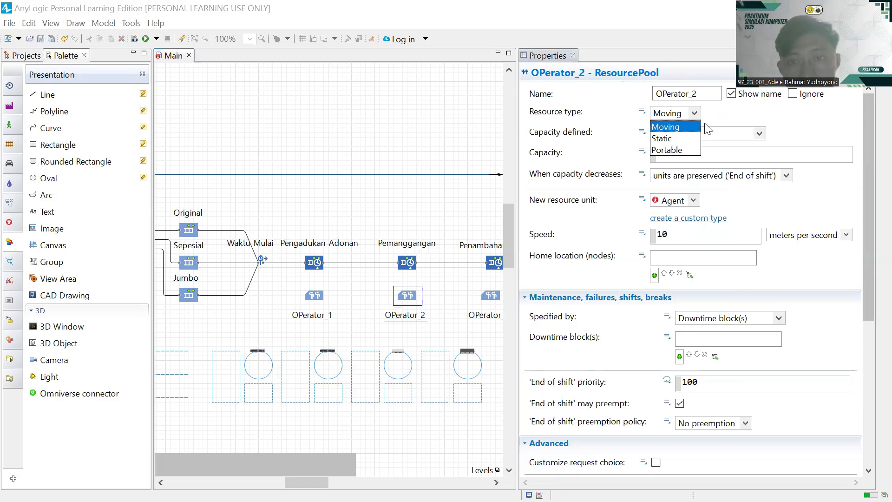
pyautogui.click(675, 140)
pyautogui.click(692, 201)
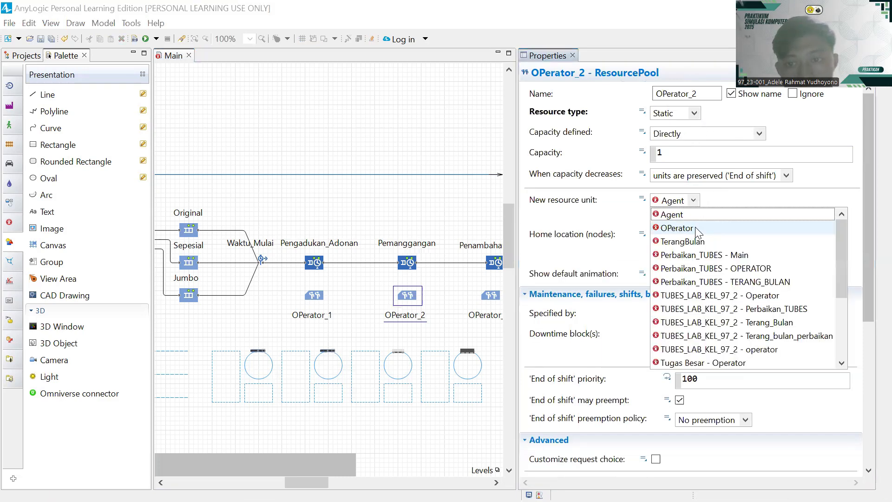
pyautogui.click(695, 228)
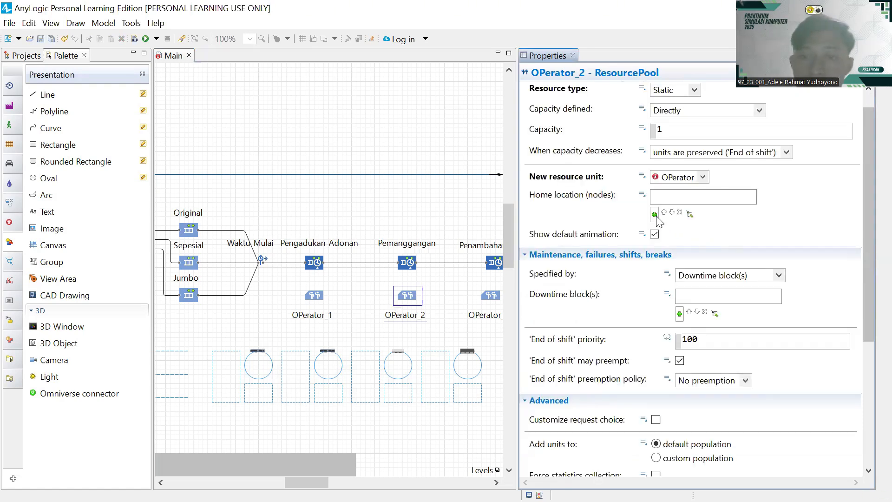
pyautogui.click(654, 214)
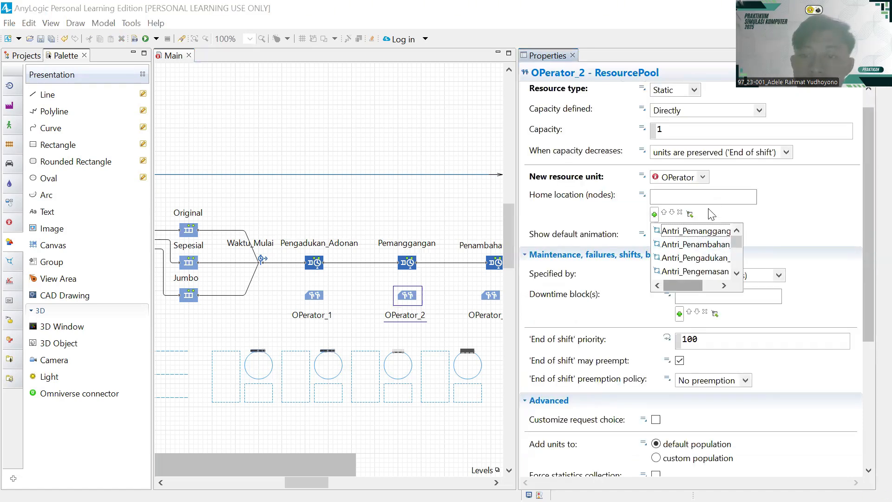
pyautogui.scroll(-3, 712, 241)
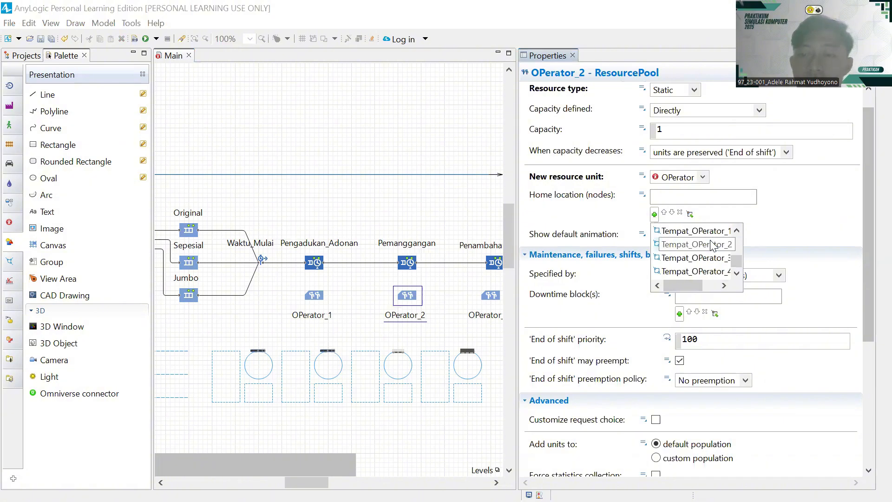
pyautogui.click(712, 244)
# - Specify OPerator_2's downtime by ResourcePool properties with breaks enabled, then select Penambahan_Toping
pyautogui.scroll(-5, 764, 138)
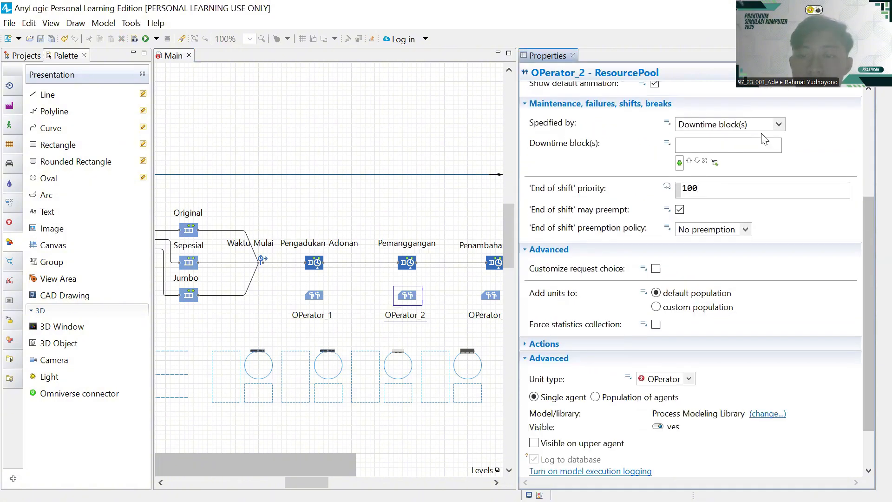
pyautogui.click(778, 124)
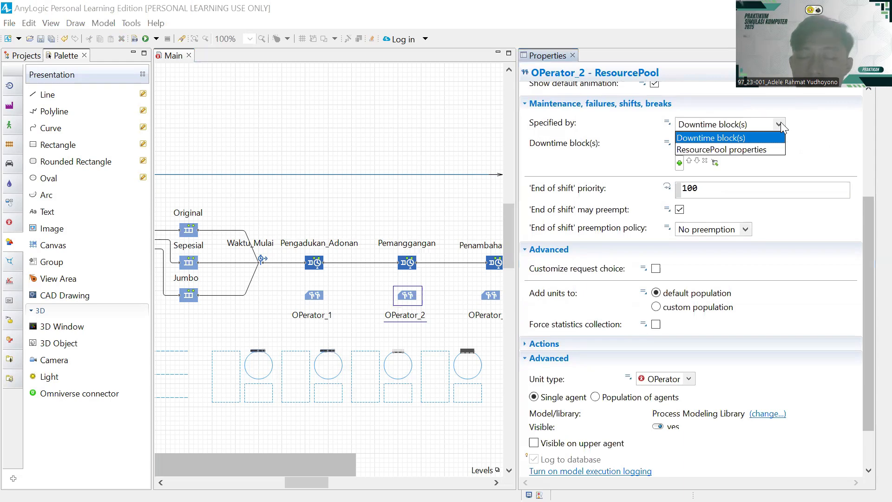
pyautogui.click(722, 152)
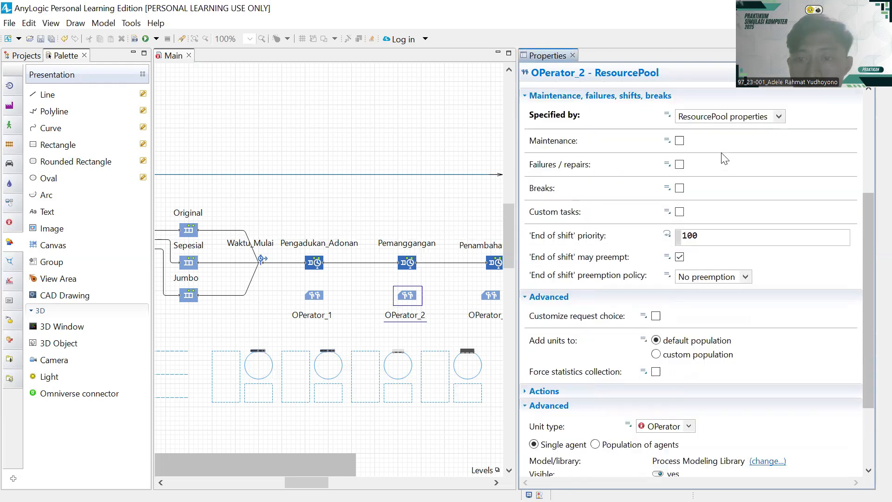
pyautogui.click(679, 188)
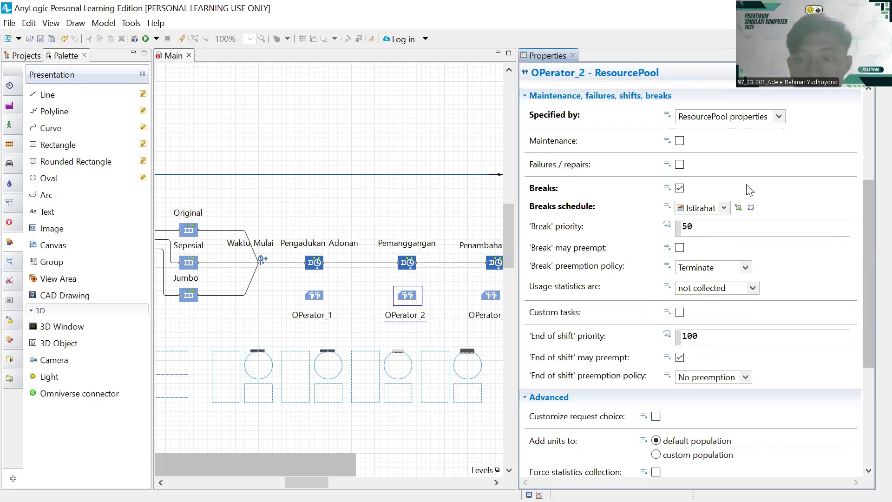
pyautogui.scroll(-7, 743, 188)
pyautogui.scroll(4, 745, 186)
pyautogui.scroll(-4, 747, 186)
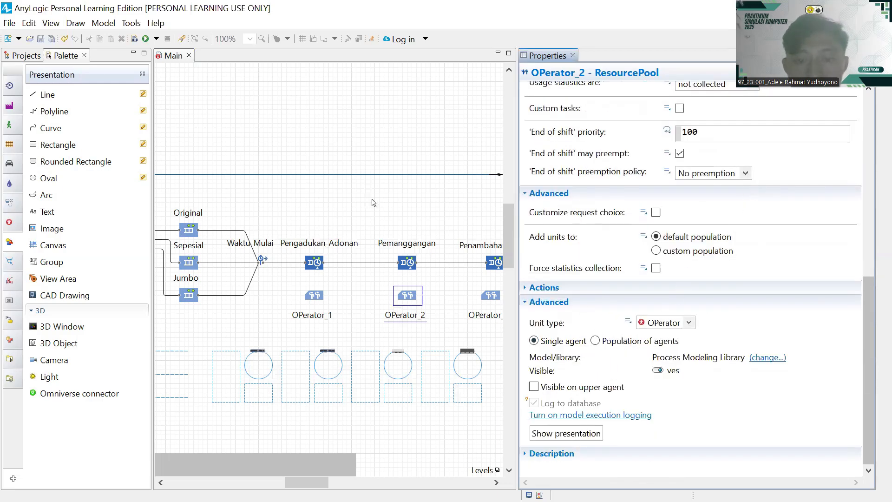
pyautogui.hscroll(5, 403, 263)
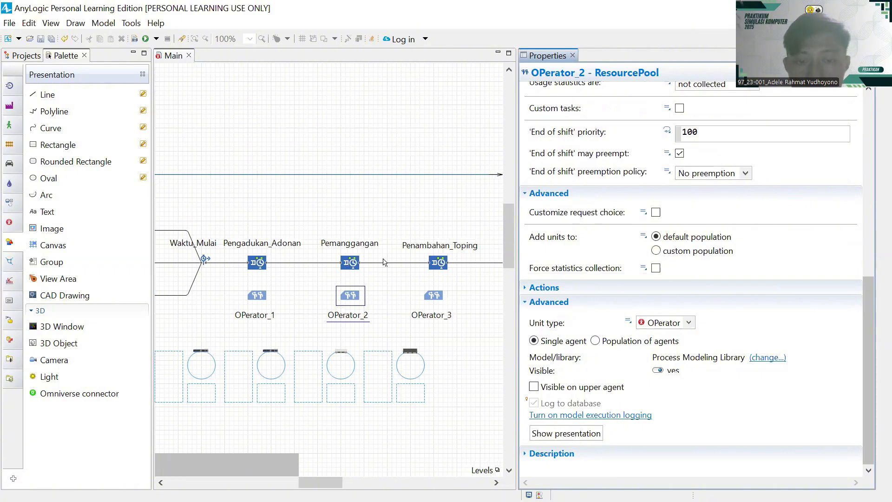
pyautogui.click(361, 263)
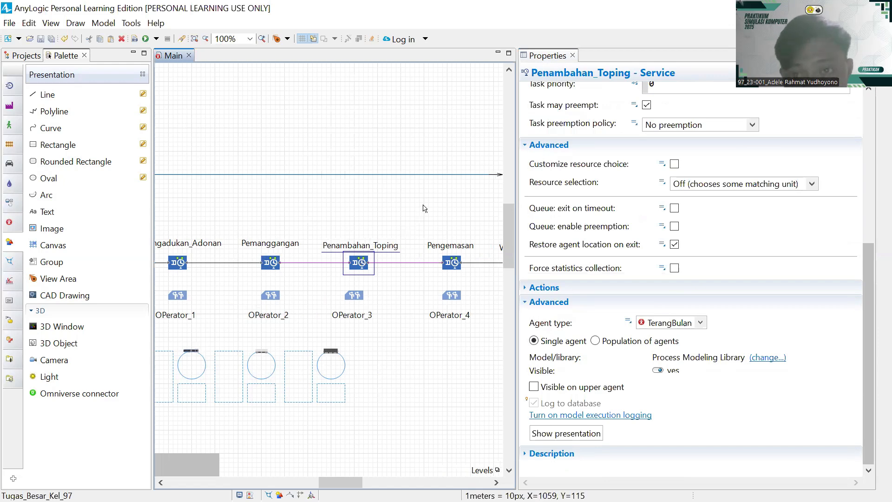
# - Have Penambahan_Toping seize OPerator_3 and give its queue maximum capacity
pyautogui.scroll(5, 689, 181)
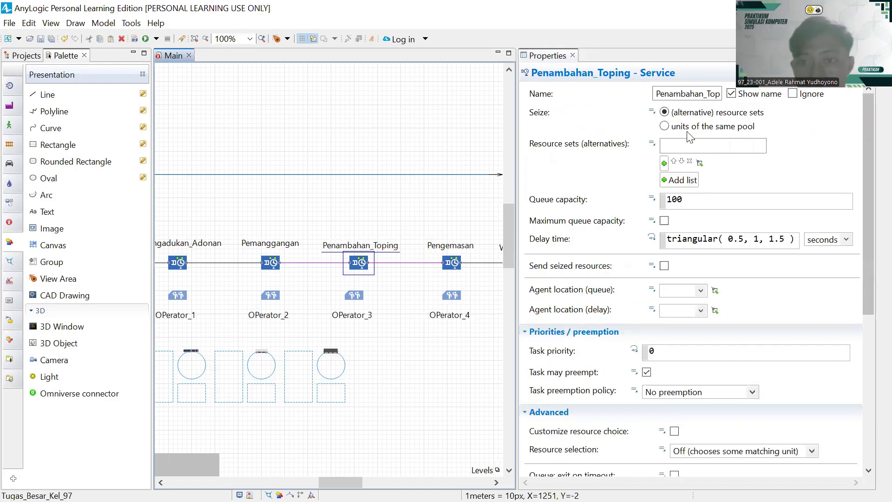
pyautogui.click(663, 163)
pyautogui.click(692, 206)
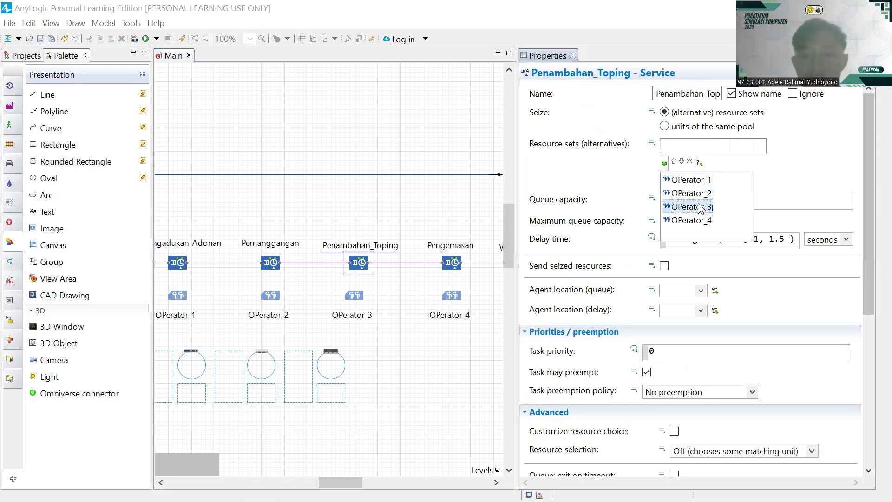
pyautogui.click(701, 207)
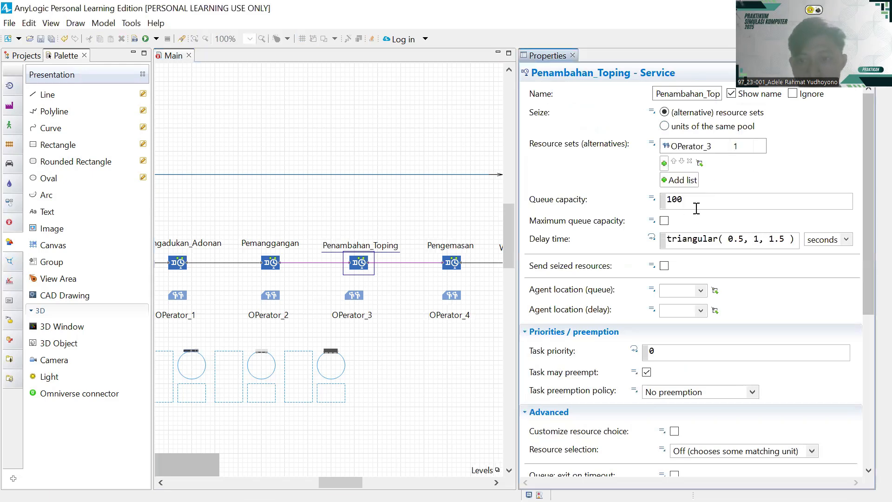
pyautogui.click(664, 221)
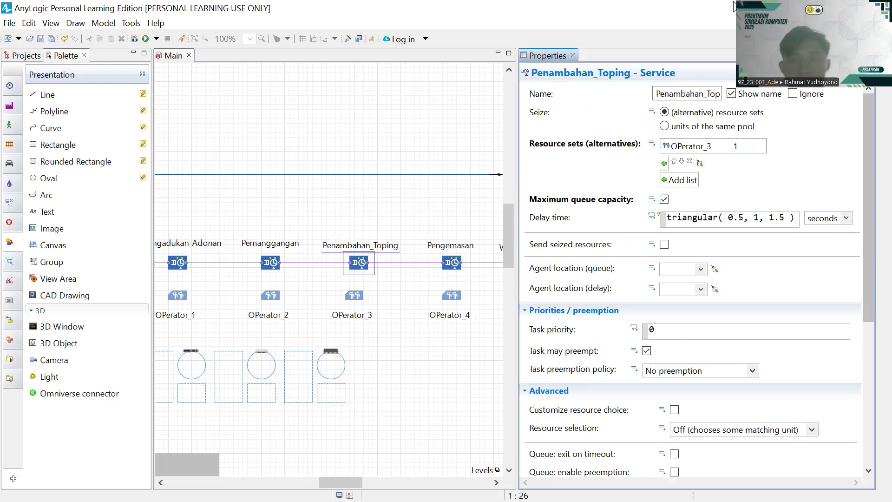
pyautogui.hotkey('alt', 'Tab')
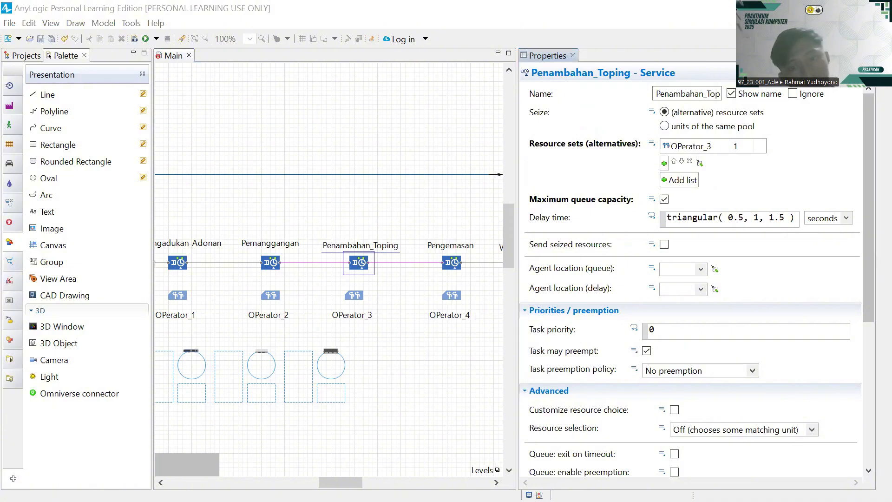
# - In EasyFit, run a discrete distribution fit on Table1 column C values C1:C10
pyautogui.hotkey('alt', 'Tab')
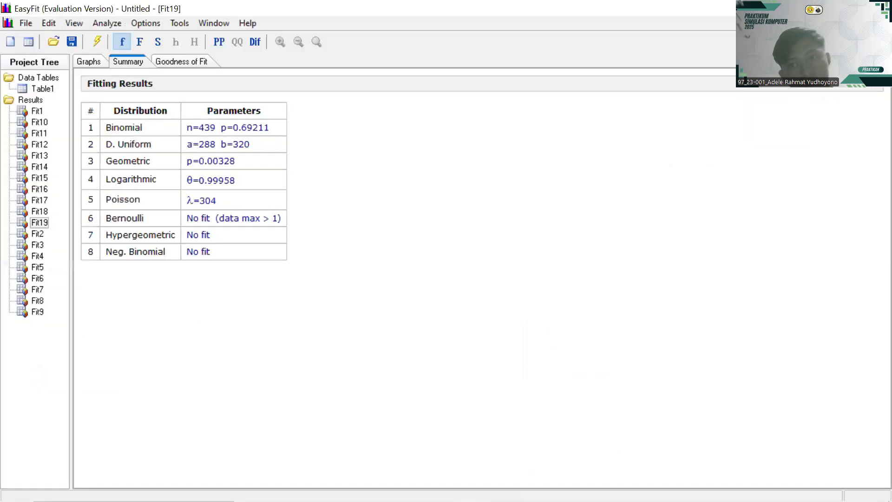
pyautogui.click(883, 24)
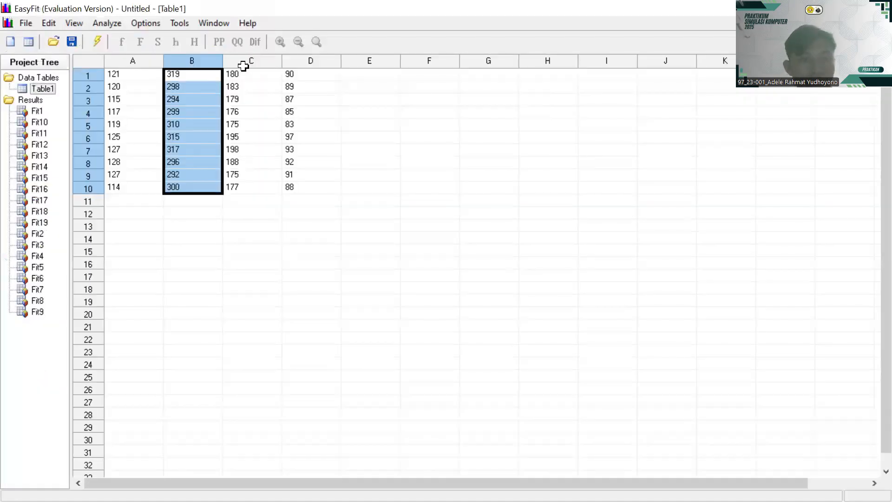
pyautogui.moveTo(242, 74); pyautogui.dragTo(262, 181)
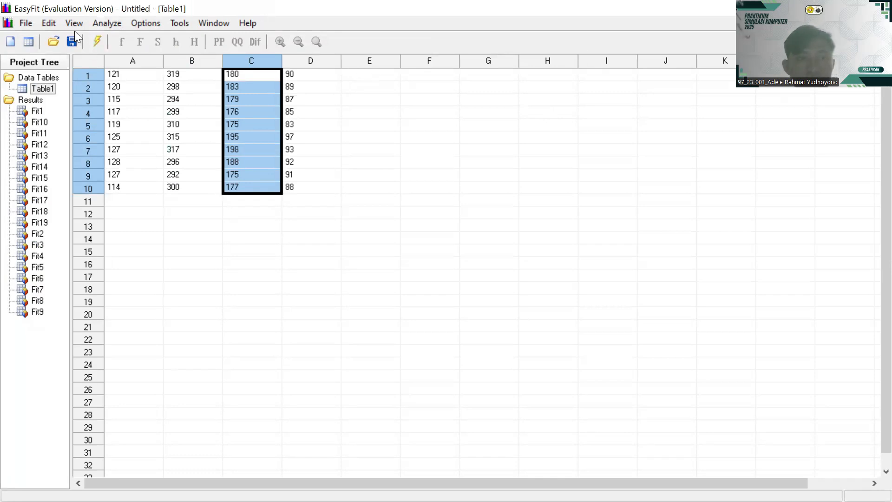
pyautogui.click(108, 22)
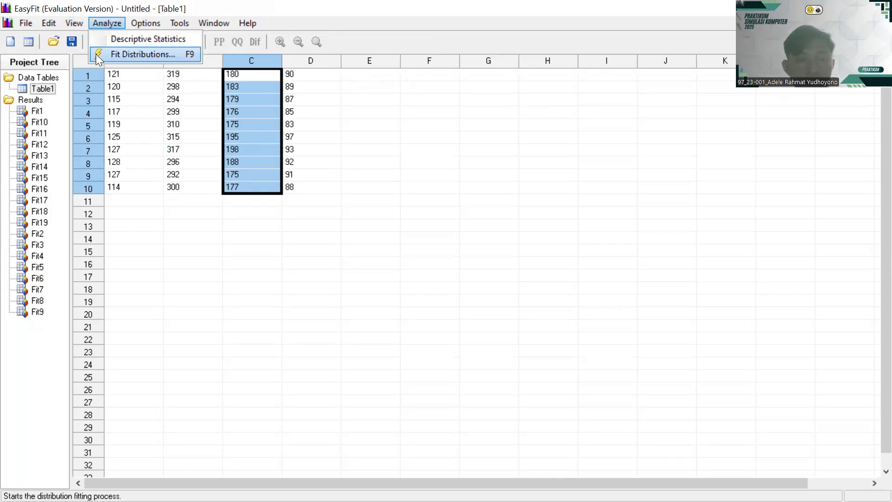
pyautogui.click(96, 54)
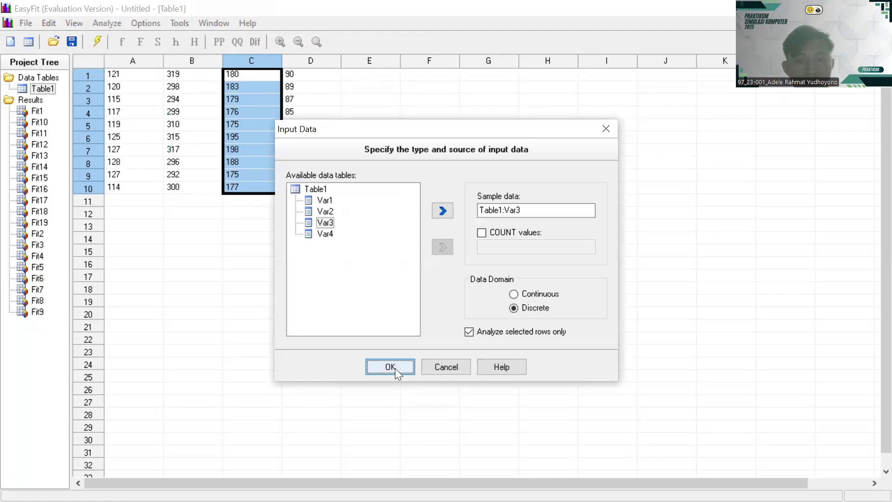
pyautogui.click(395, 367)
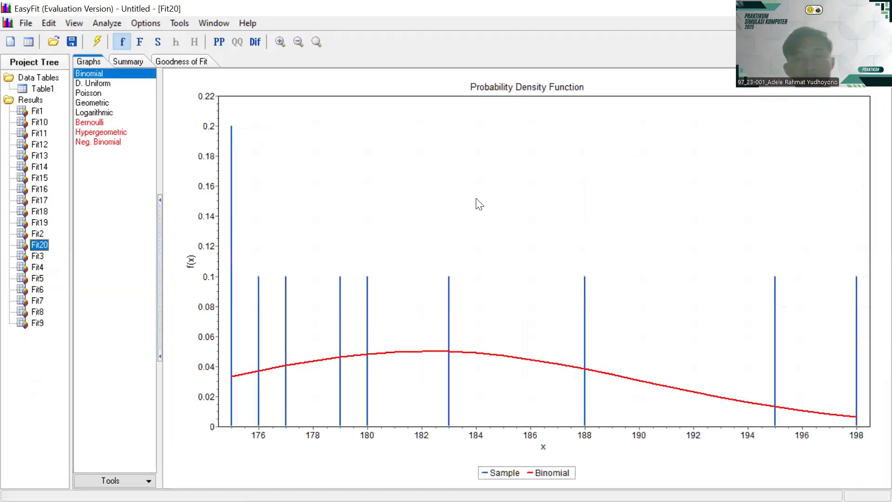
# - Reselect C1:C10 and rerun the discrete fit of Var3, then return to AnyLogic
pyautogui.click(825, 8)
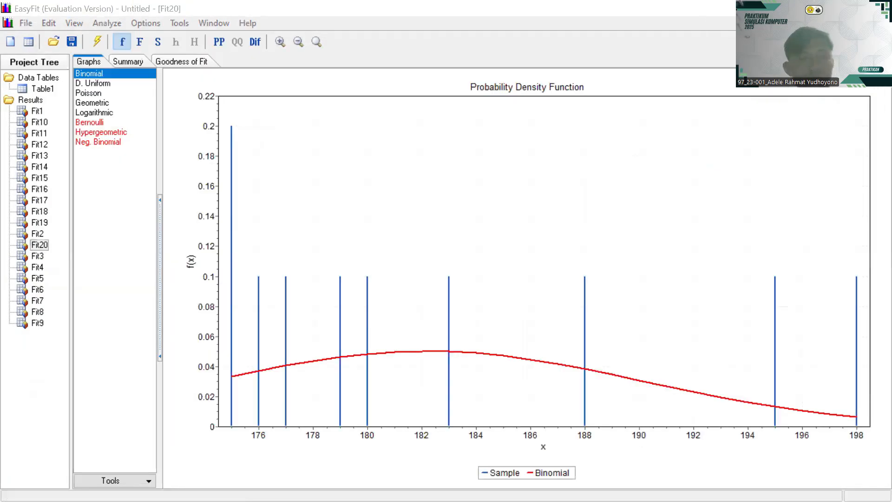
pyautogui.click(42, 89)
pyautogui.click(261, 77)
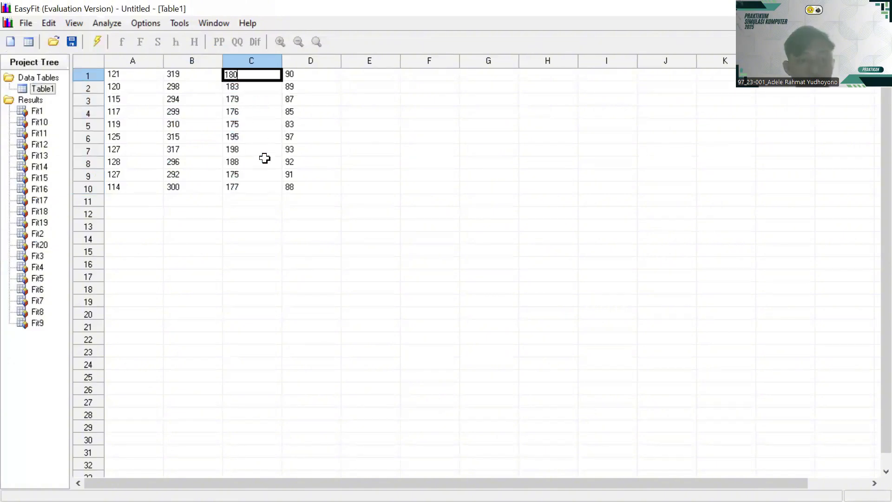
pyautogui.moveTo(266, 190); pyautogui.dragTo(263, 79)
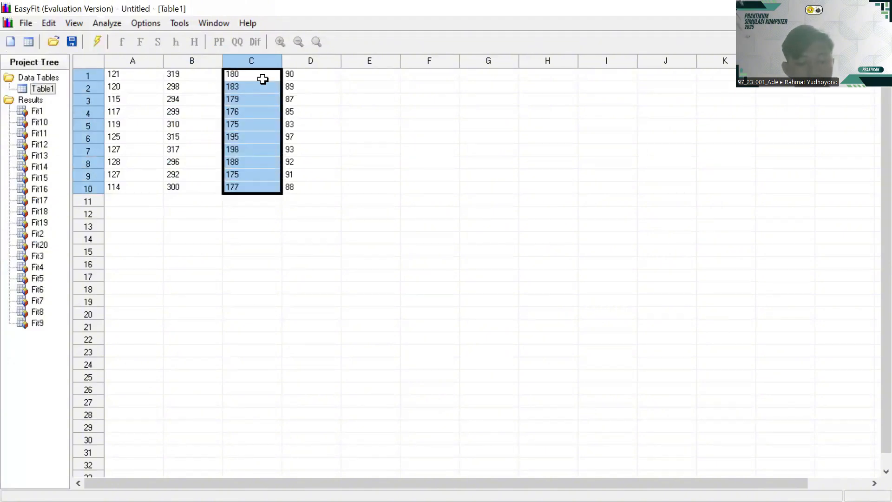
pyautogui.click(107, 23)
pyautogui.click(118, 54)
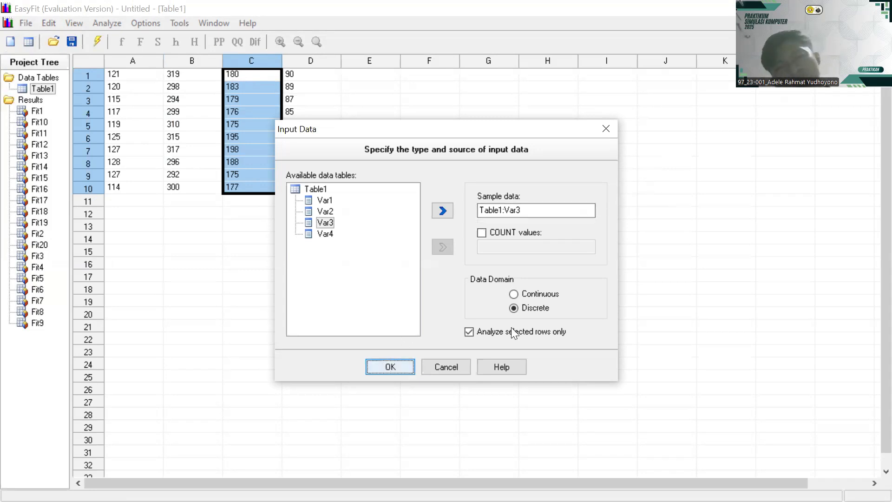
pyautogui.press('Return')
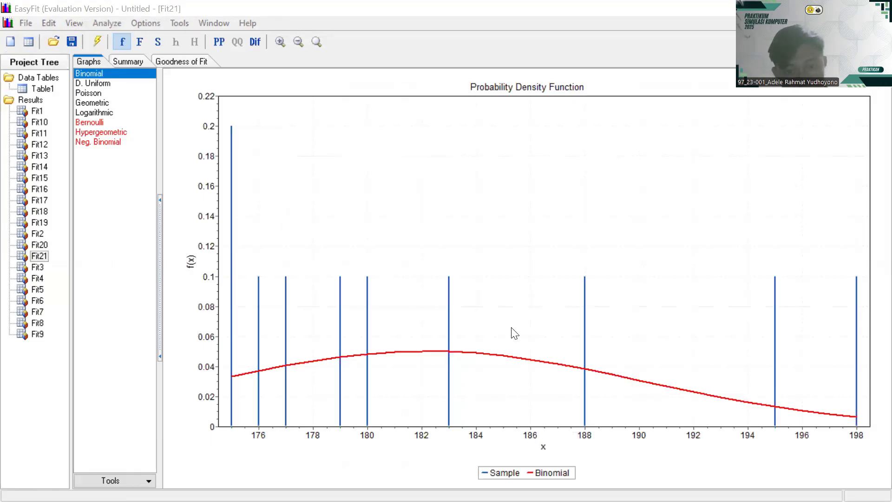
pyautogui.hotkey('alt', 'Tab')
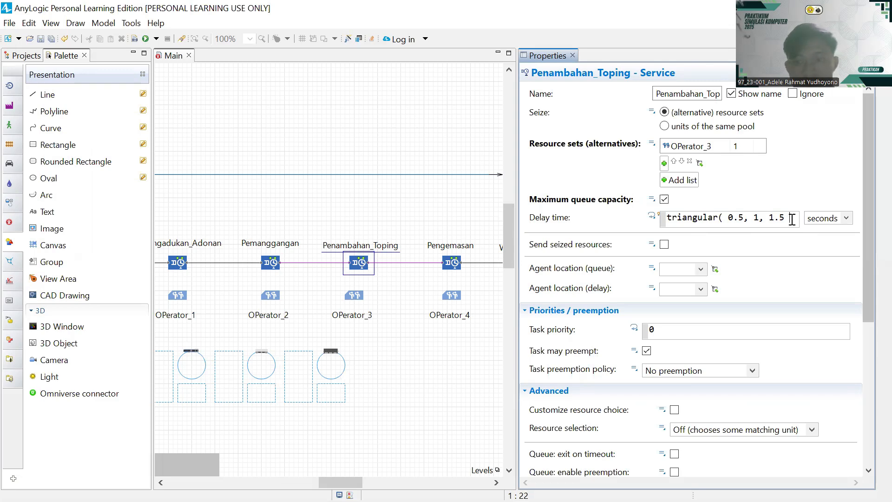
# - Try erasing Penambahan_Toping's delay time, leaving triangular(0.5, 1, 1.5), then switch to EasyFit
pyautogui.press('BackSpace')
pyautogui.press('BackSpace')
pyautogui.press('BackSpace')
pyautogui.press('BackSpace')
pyautogui.press('BackSpace')
pyautogui.press('BackSpace')
pyautogui.press('BackSpace')
pyautogui.press('BackSpace')
pyautogui.press('BackSpace')
pyautogui.press('BackSpace')
pyautogui.press('BackSpace')
pyautogui.press('BackSpace')
pyautogui.press('BackSpace')
pyautogui.press('BackSpace')
pyautogui.press('BackSpace')
pyautogui.press('BackSpace')
pyautogui.press('BackSpace')
pyautogui.press('BackSpace')
pyautogui.press('BackSpace')
pyautogui.press('BackSpace')
pyautogui.press('BackSpace')
pyautogui.press('BackSpace')
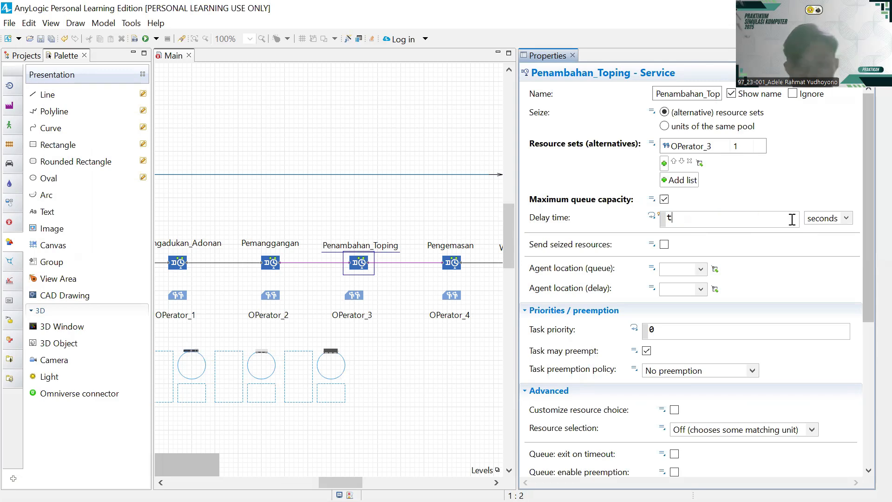
pyautogui.press('BackSpace')
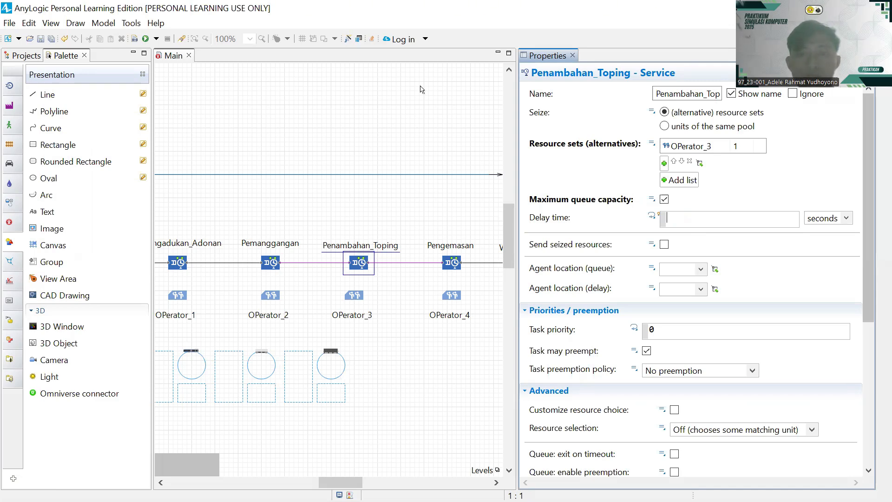
pyautogui.hotkey('alt', 'Tab')
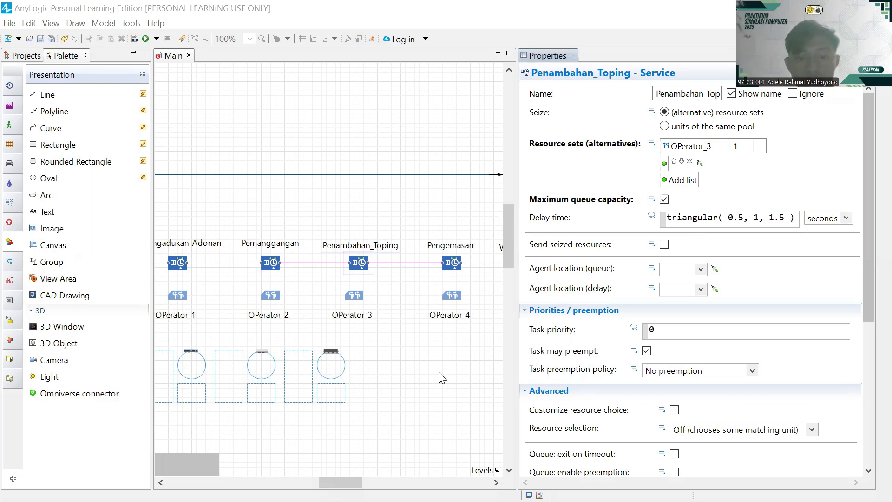
# - Show the Fit21 summary listing Binomial n=278, p=0.65476
pyautogui.hotkey('alt', 'Tab')
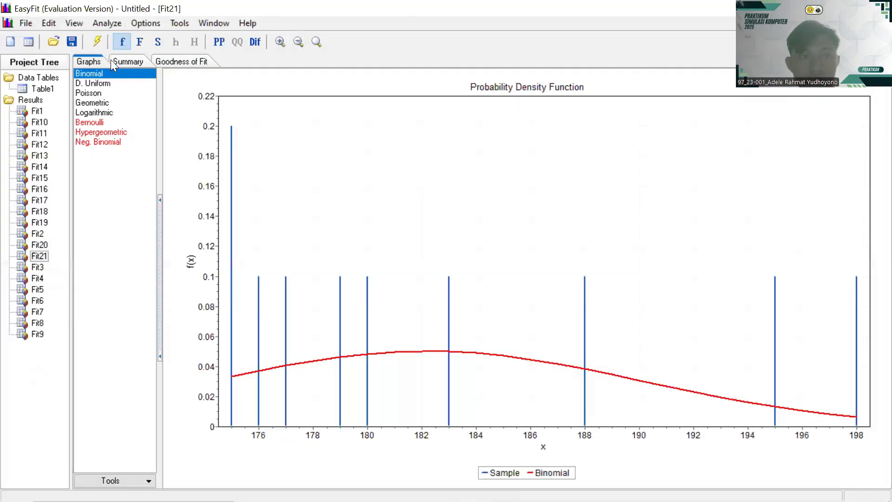
pyautogui.click(124, 63)
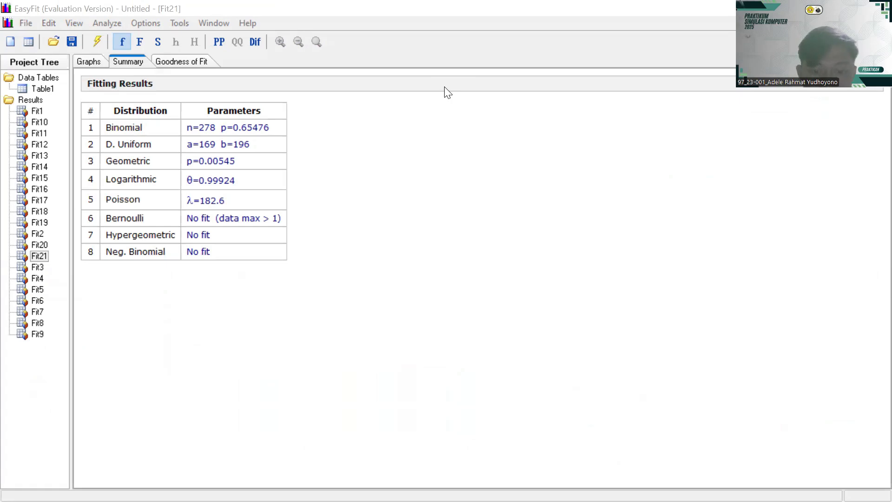
# - Clear Penambahan_Toping's triangular delay time expression
pyautogui.hotkey('alt', 'Tab')
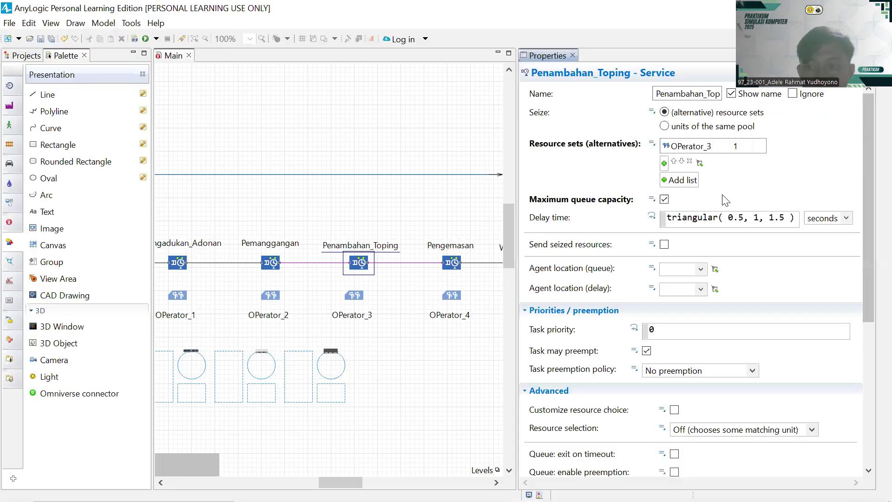
pyautogui.scroll(-5, 771, 179)
pyautogui.scroll(5, 778, 155)
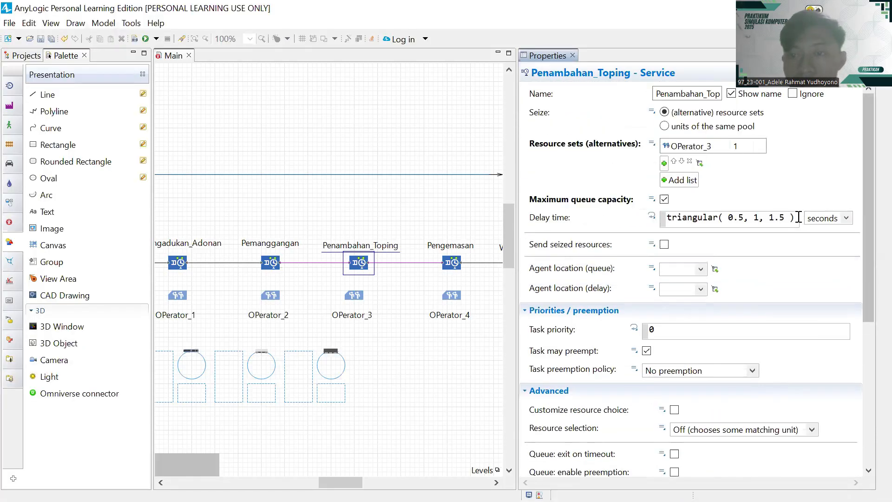
pyautogui.click(797, 217)
pyautogui.press('BackSpace')
pyautogui.press('BackSpace')
pyautogui.press('BackSpace')
pyautogui.press('BackSpace')
pyautogui.press('BackSpace')
pyautogui.press('BackSpace')
pyautogui.press('BackSpace')
pyautogui.press('BackSpace')
pyautogui.press('BackSpace')
pyautogui.press('BackSpace')
pyautogui.press('BackSpace')
pyautogui.press('BackSpace')
pyautogui.press('BackSpace')
pyautogui.press('BackSpace')
pyautogui.press('BackSpace')
pyautogui.press('BackSpace')
pyautogui.press('BackSpace')
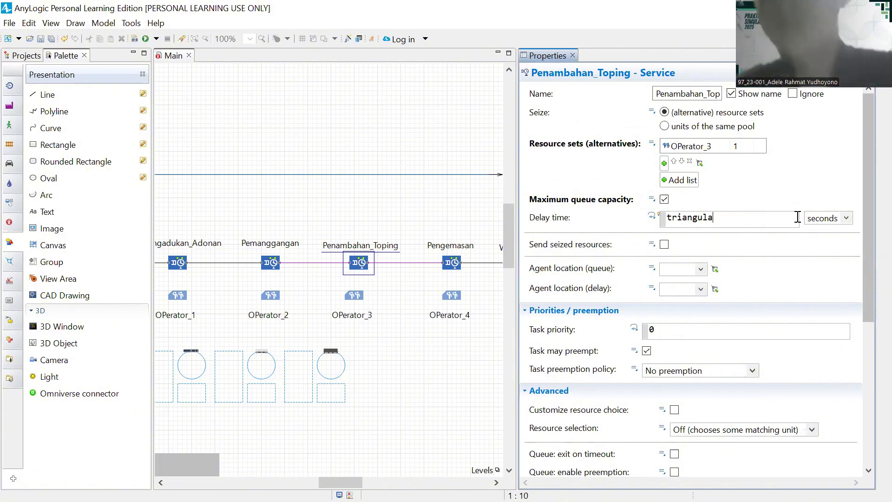
pyautogui.press('BackSpace')
pyautogui.press('BackSpace')
pyautogui.press('BackSpace')
pyautogui.press('BackSpace')
pyautogui.press('BackSpace')
pyautogui.press('BackSpace')
pyautogui.press('BackSpace')
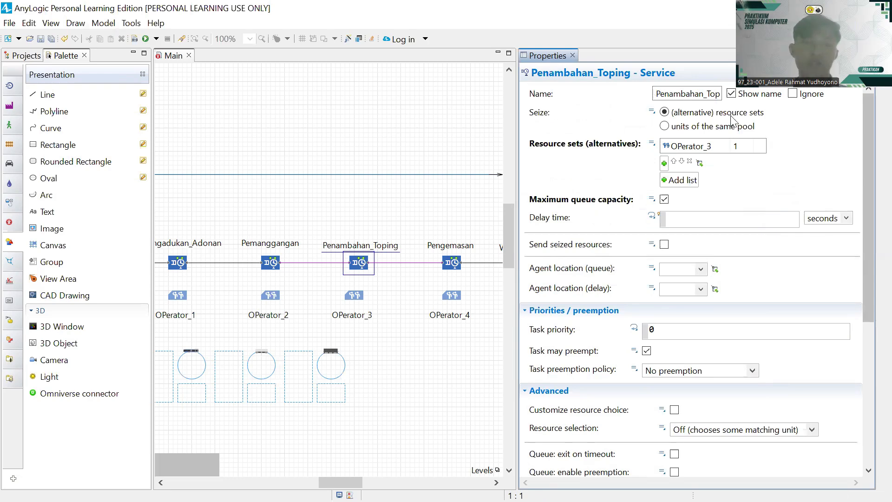
pyautogui.hotkey('ctrl', 'z')
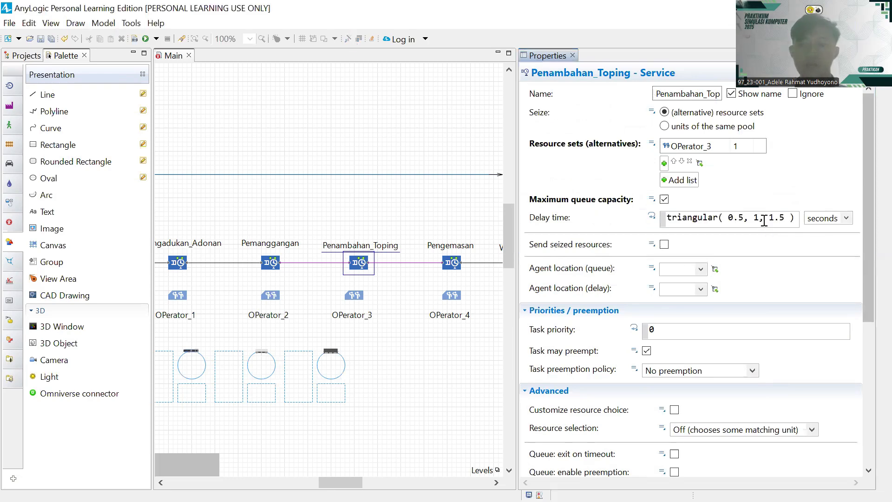
pyautogui.hotkey('ctrl', 'a')
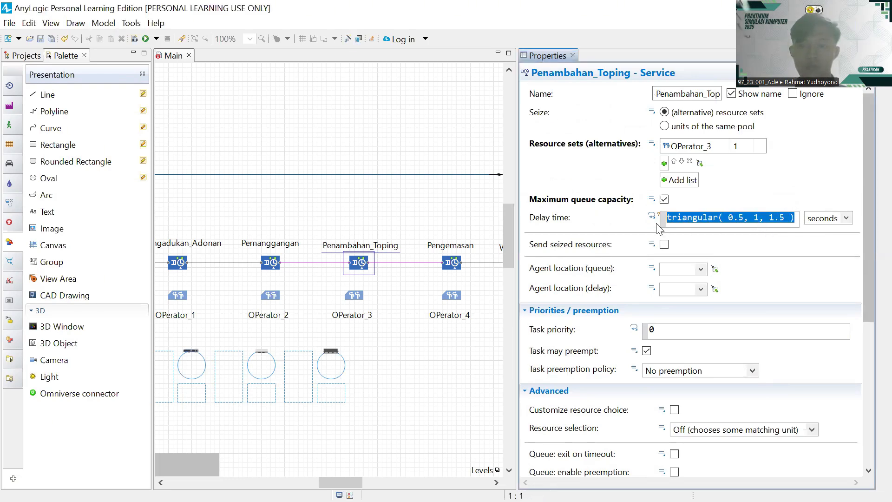
pyautogui.press('BackSpace')
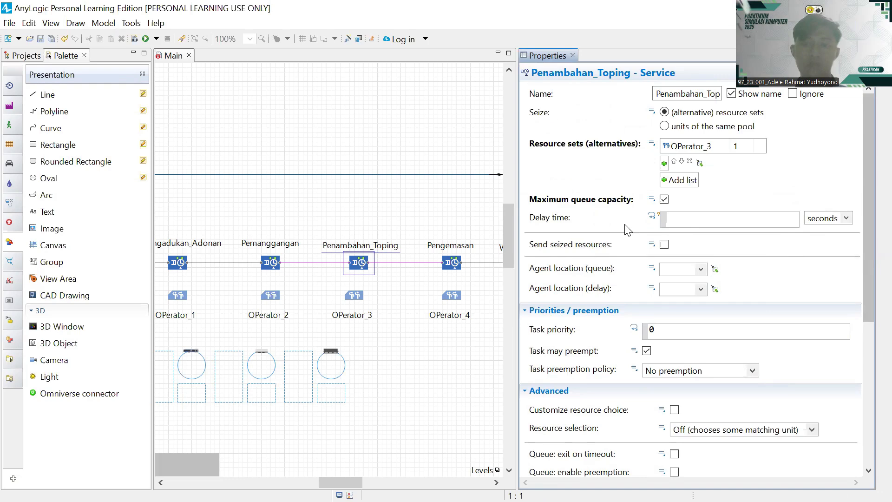
# - Open the Choose Probability Distribution dialog, cancel it once, and reopen it
pyautogui.click(347, 39)
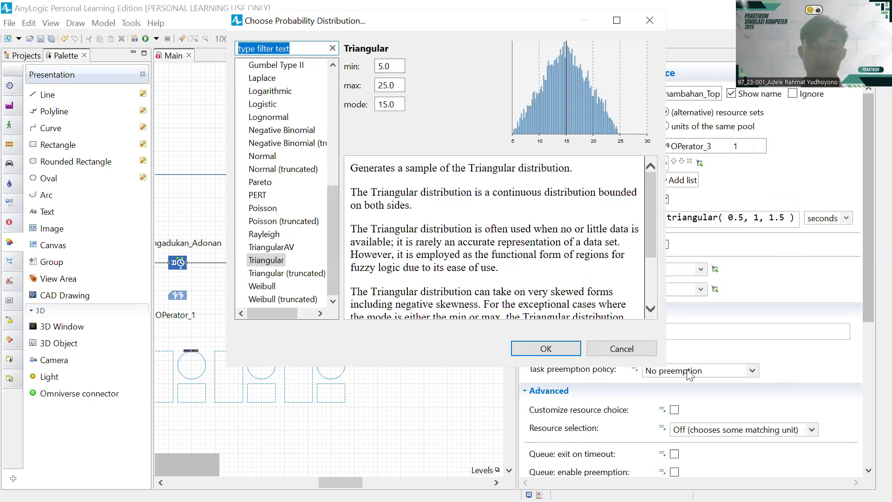
pyautogui.scroll(-2, 395, 195)
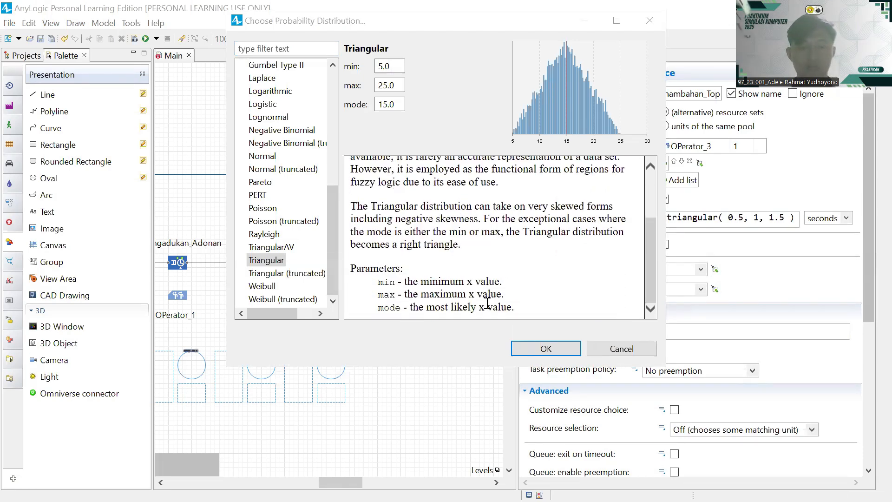
pyautogui.click(607, 349)
pyautogui.moveTo(567, 292)
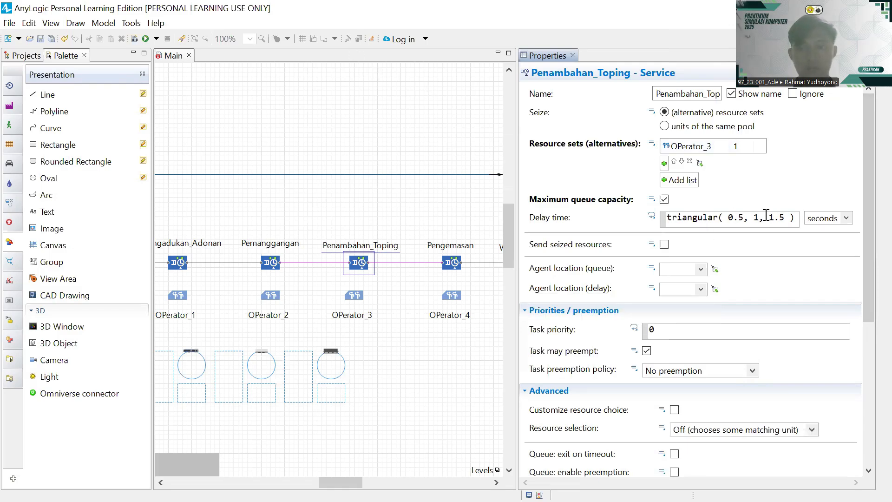
pyautogui.click(344, 40)
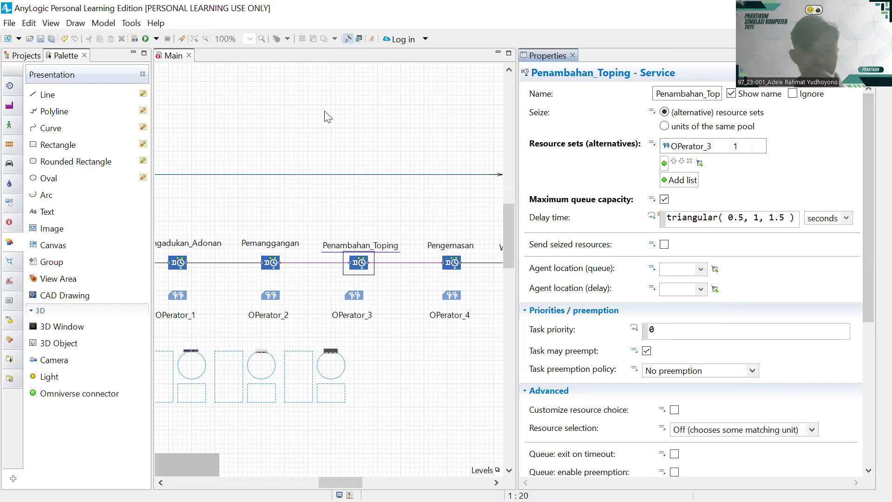
pyautogui.scroll(7, 291, 157)
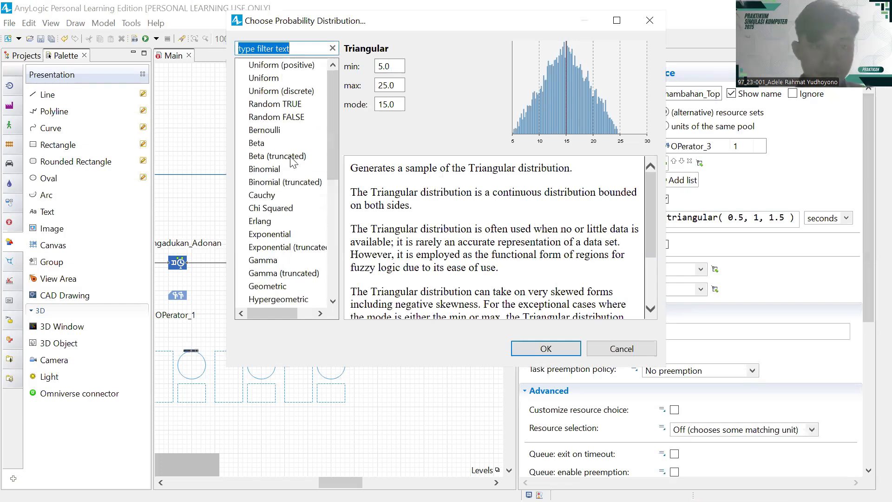
# - Select Binomial and enter p 0.65476 with n 278, cross-checking EasyFit's Fit21 parameters
pyautogui.click(268, 172)
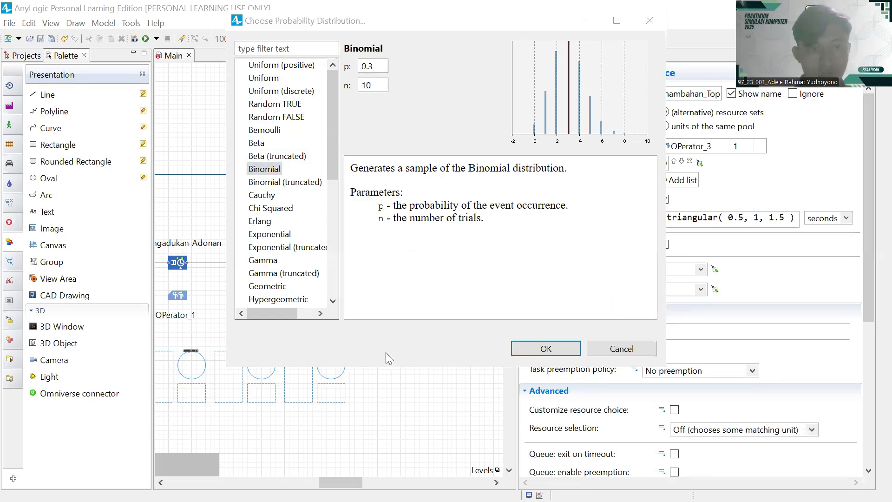
pyautogui.hotkey('alt', 'Tab')
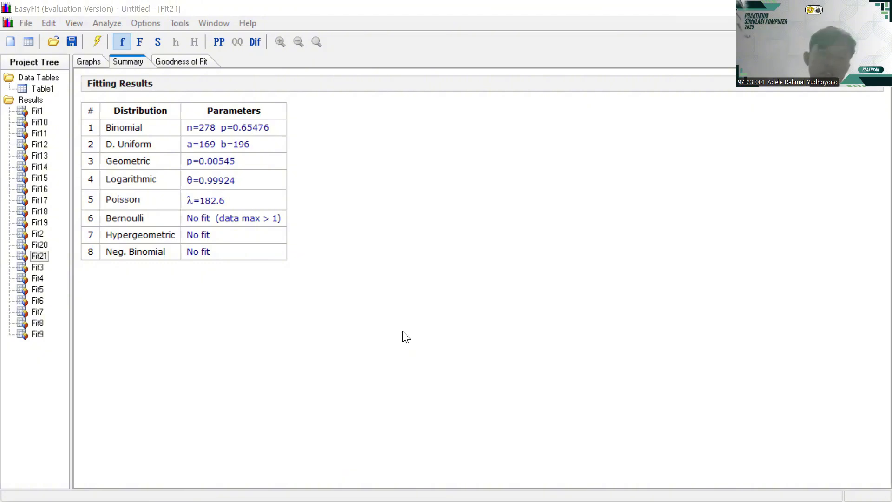
pyautogui.hotkey('alt', 'Tab')
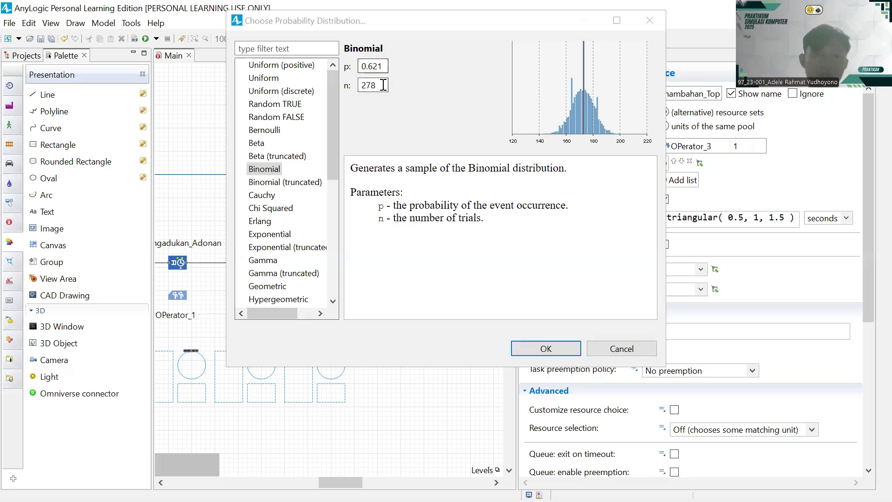
pyautogui.click(381, 67)
pyautogui.press('BackSpace')
pyautogui.press('BackSpace')
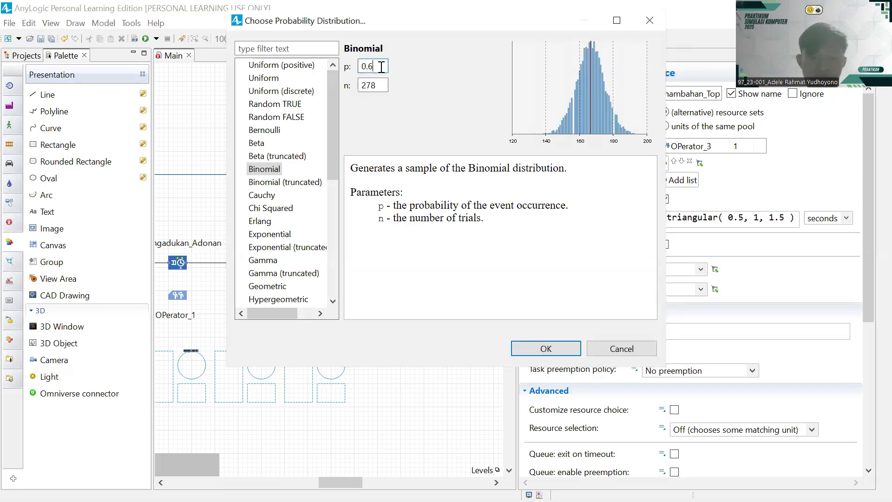
pyautogui.write('5476')
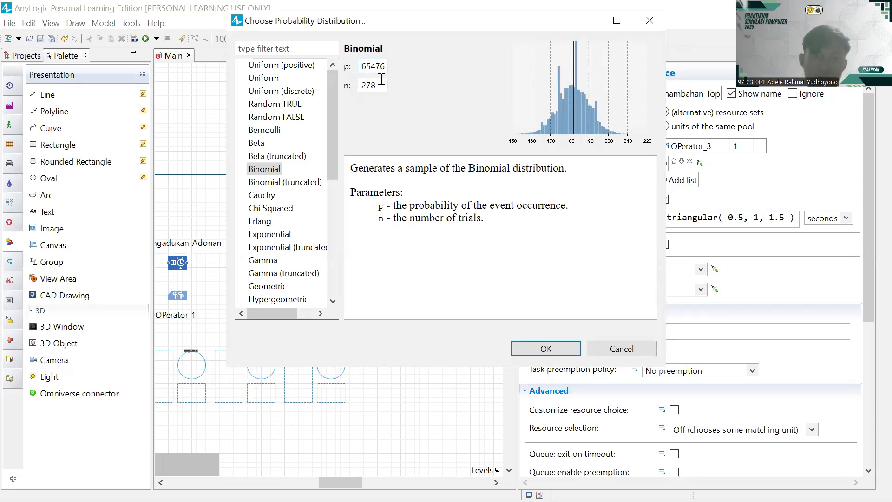
pyautogui.press('Tab')
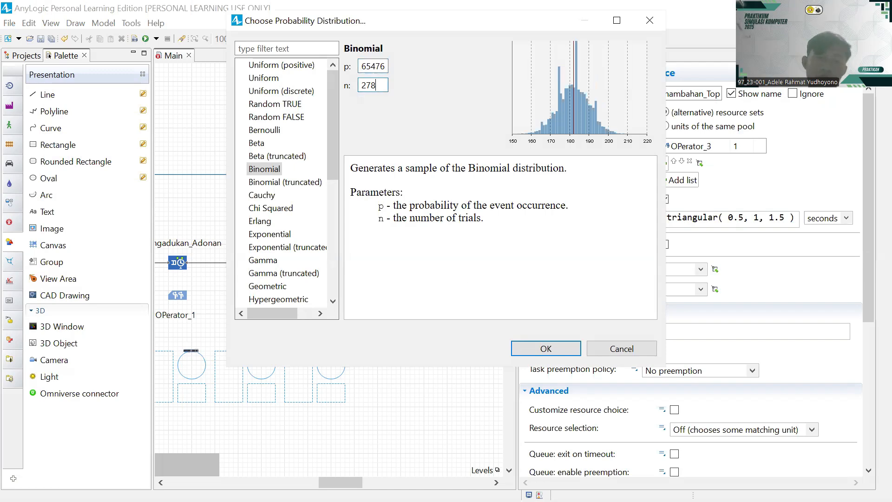
pyautogui.hotkey('alt', 'Tab')
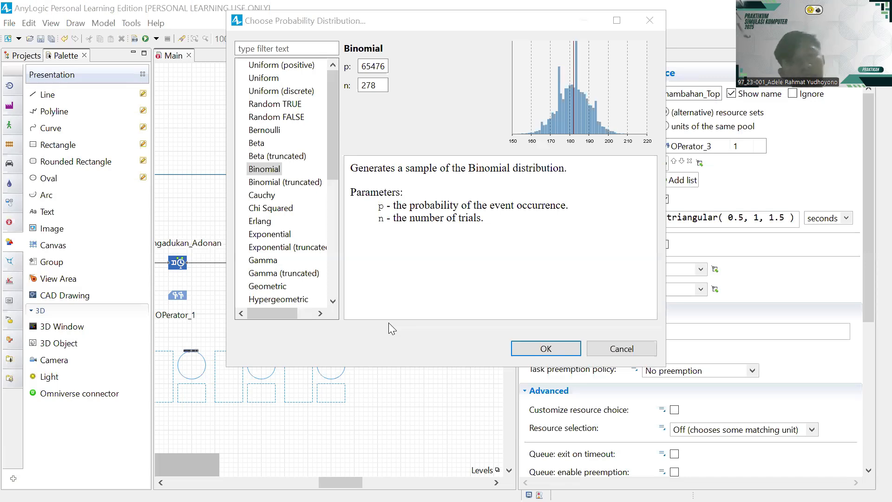
pyautogui.hotkey('alt', 'Tab')
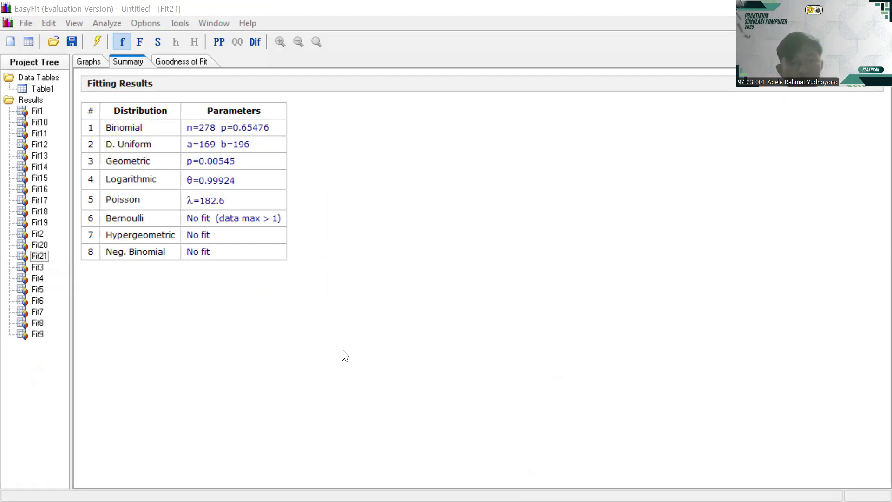
pyautogui.hotkey('alt', 'Tab')
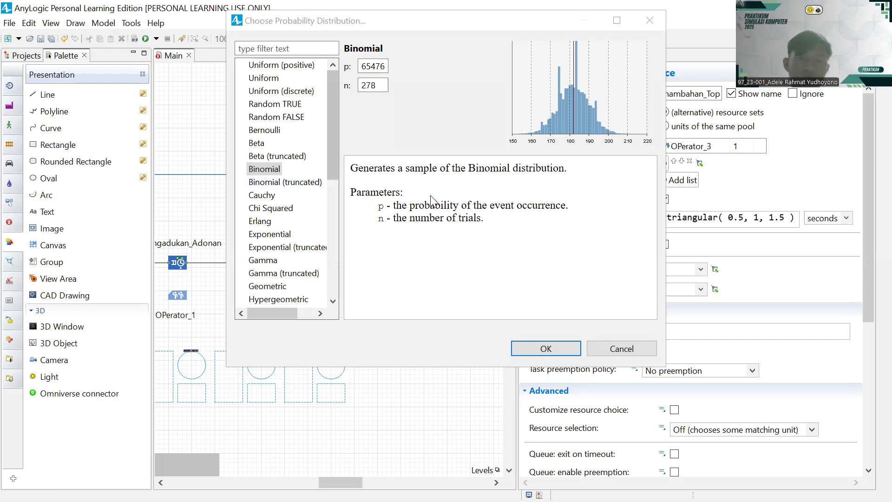
# - Accept Binomial and clean the delay time down to binomial(0.65476, 278)
pyautogui.click(546, 349)
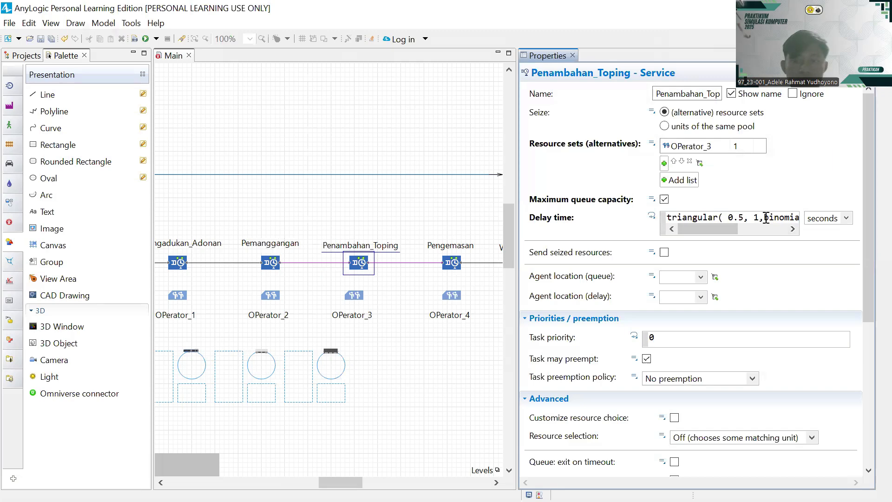
pyautogui.click(766, 217)
pyautogui.press('BackSpace')
pyautogui.press('BackSpace')
pyautogui.press('BackSpace')
pyautogui.press('BackSpace')
pyautogui.press('BackSpace')
pyautogui.press('BackSpace')
pyautogui.press('BackSpace')
pyautogui.press('BackSpace')
pyautogui.press('BackSpace')
pyautogui.press('BackSpace')
pyautogui.press('BackSpace')
pyautogui.press('BackSpace')
pyautogui.press('BackSpace')
pyautogui.press('BackSpace')
pyautogui.press('BackSpace')
pyautogui.press('BackSpace')
pyautogui.press('BackSpace')
pyautogui.press('BackSpace')
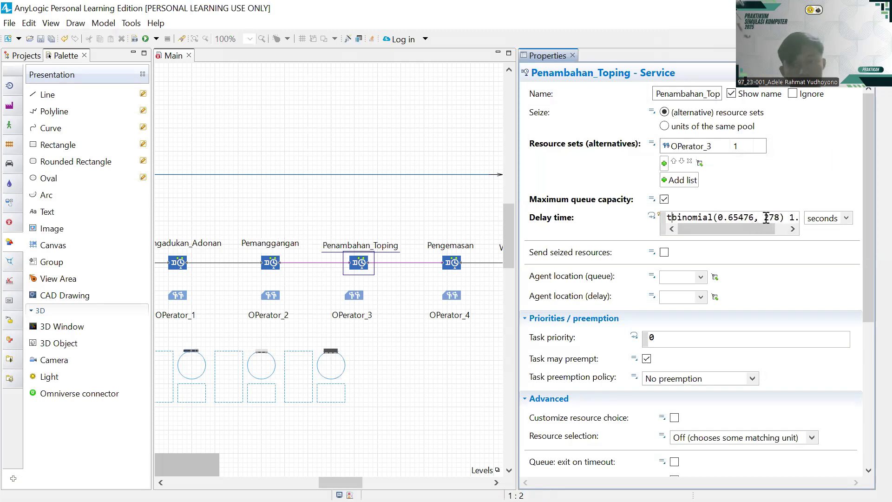
pyautogui.press('BackSpace')
pyautogui.click(759, 215)
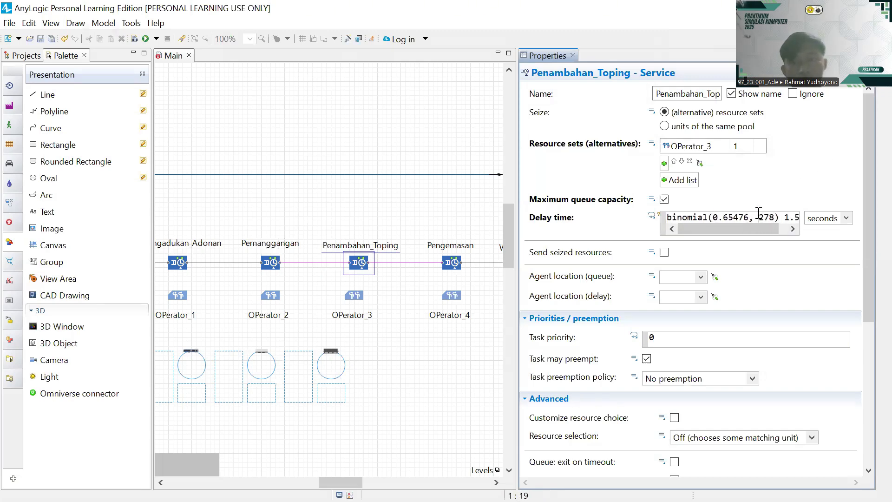
pyautogui.press('Right')
pyautogui.press('Right')
pyautogui.press('Right')
pyautogui.press('Right')
pyautogui.press('Right')
pyautogui.press('Right')
pyautogui.press('Right')
pyautogui.press('Right')
pyautogui.press('Right')
pyautogui.press('BackSpace')
pyautogui.press('BackSpace')
pyautogui.press('BackSpace')
pyautogui.press('BackSpace')
pyautogui.press('BackSpace')
pyautogui.press('BackSpace')
pyautogui.press('Return')
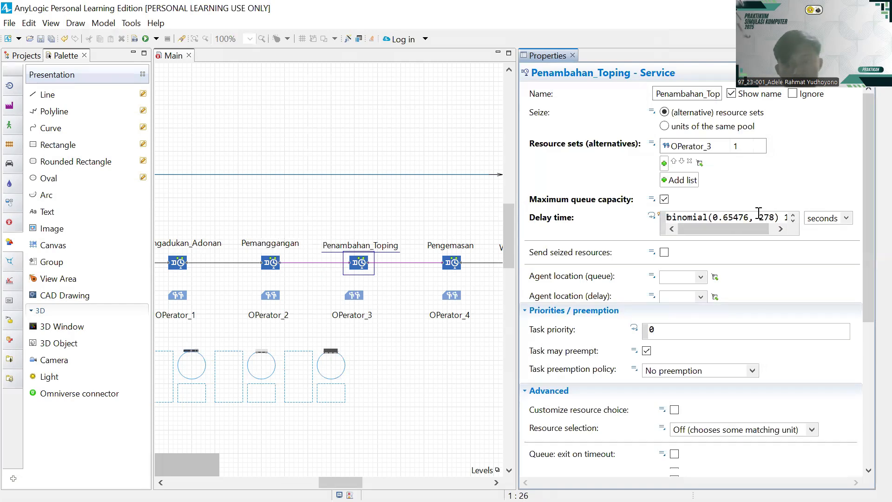
# - Place queued agents at Antri_Penambahan_Toping and served agents at ST_Penambahan_Toping
pyautogui.scroll(-3, 693, 237)
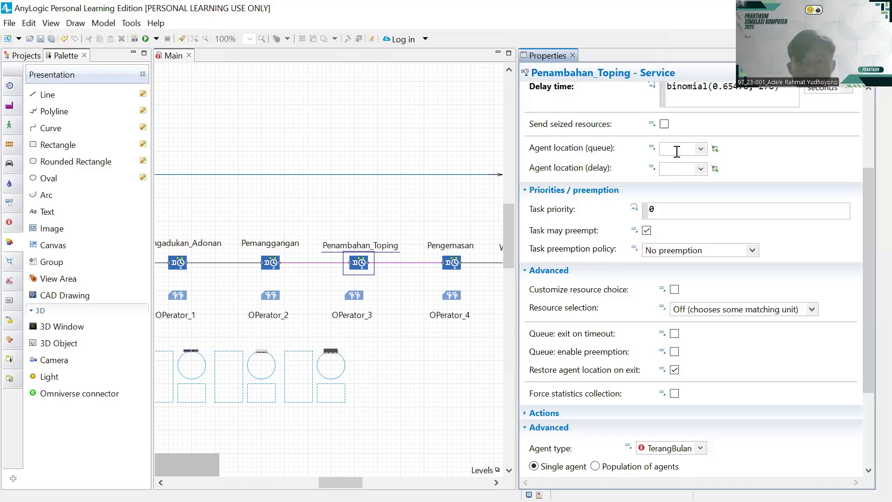
pyautogui.click(700, 149)
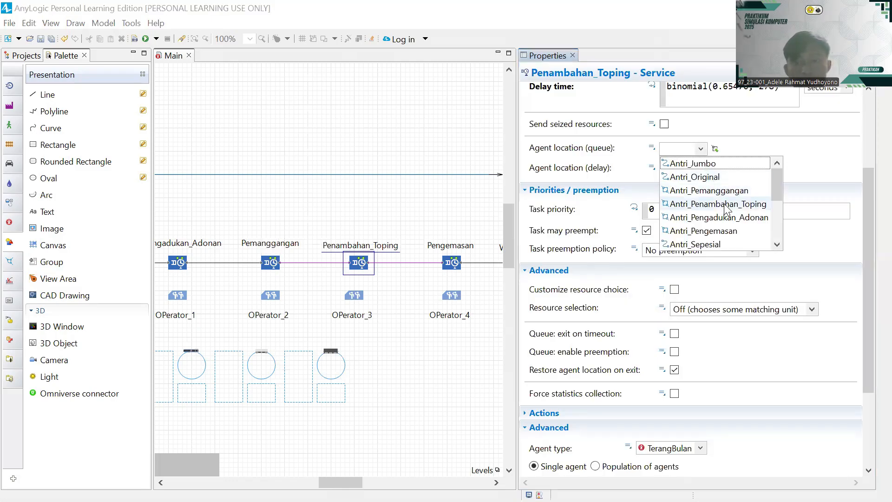
pyautogui.click(722, 205)
pyautogui.click(700, 169)
pyautogui.scroll(-3, 706, 204)
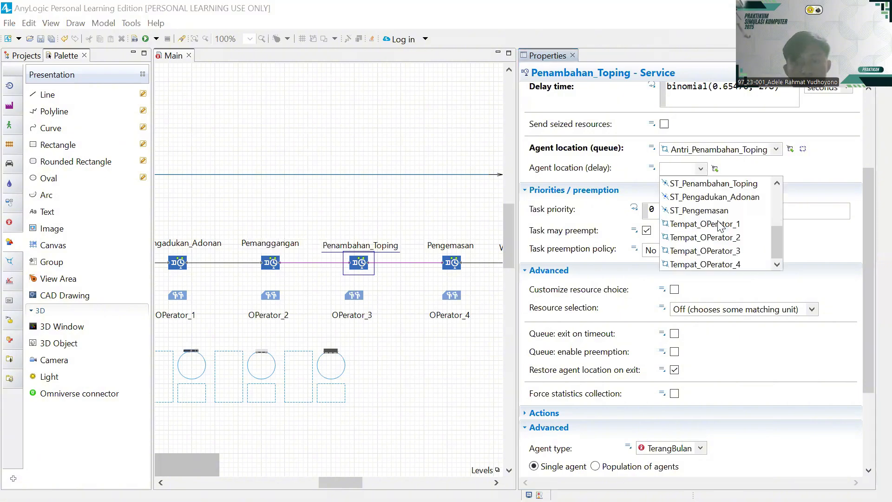
pyautogui.scroll(3, 704, 204)
pyautogui.scroll(-3, 705, 204)
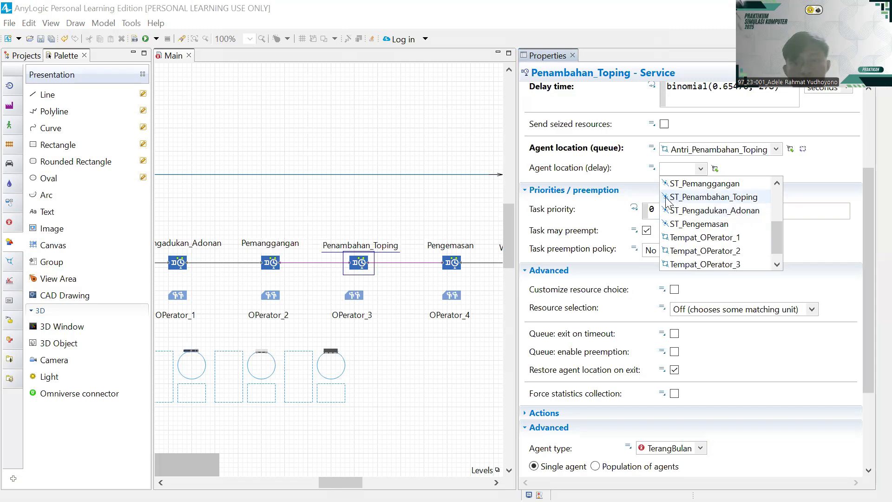
pyautogui.click(711, 197)
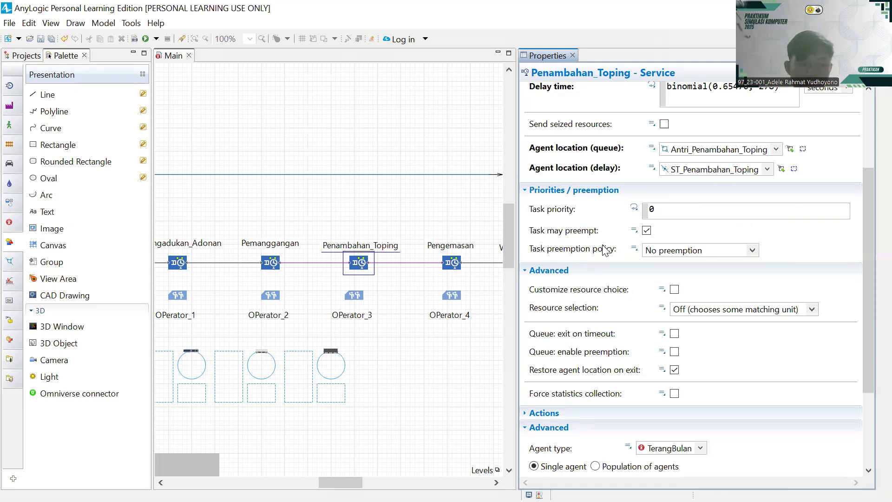
pyautogui.moveTo(603, 250)
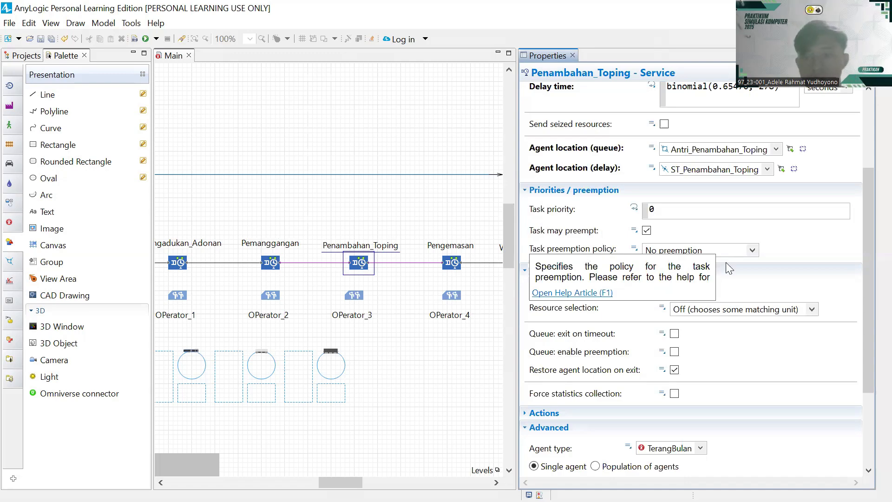
pyautogui.scroll(6, 727, 263)
pyautogui.scroll(-5, 727, 277)
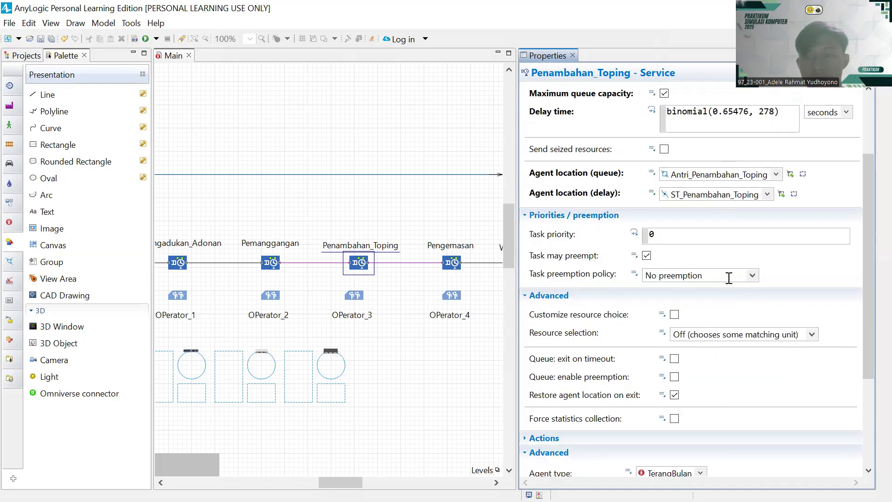
pyautogui.scroll(-6, 728, 278)
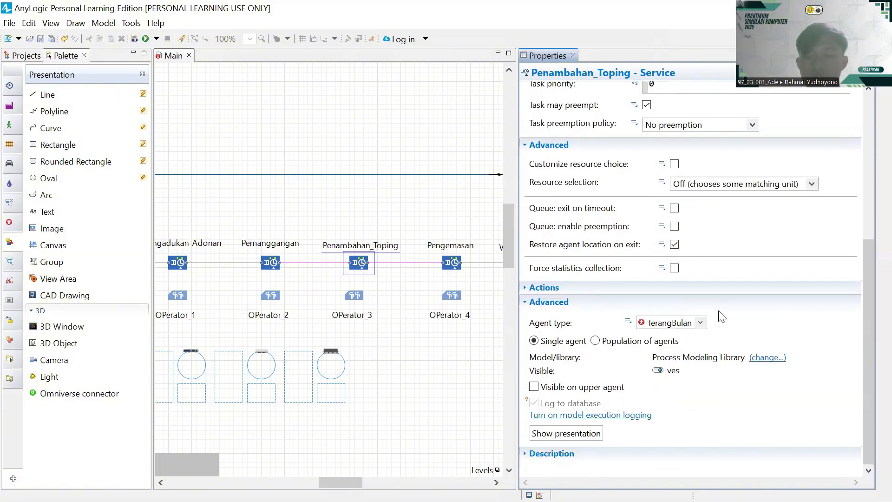
pyautogui.scroll(10, 745, 184)
pyautogui.scroll(-6, 747, 186)
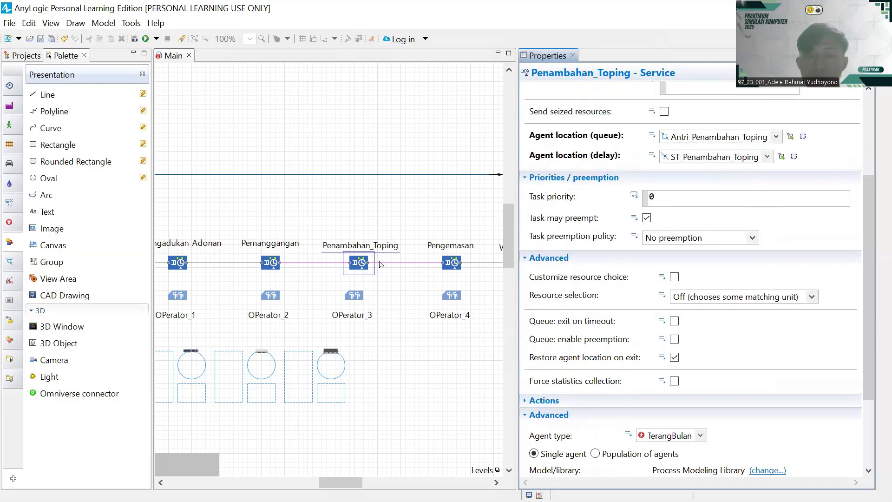
# - Select OPerator_3 and make it a Static pool of OPerator units
pyautogui.click(358, 299)
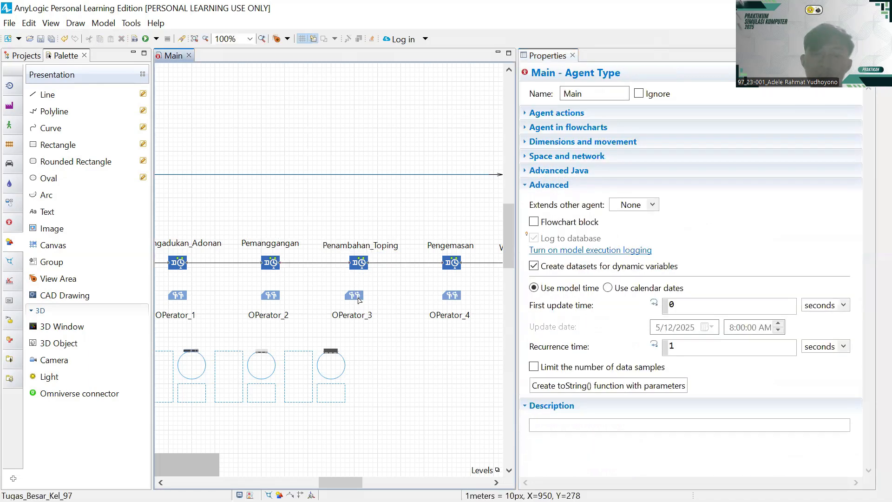
pyautogui.click(358, 300)
pyautogui.click(697, 113)
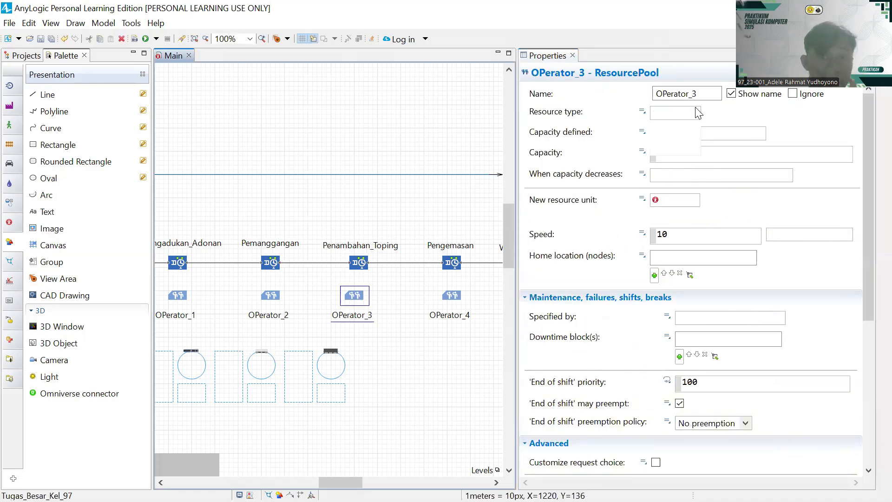
pyautogui.click(672, 139)
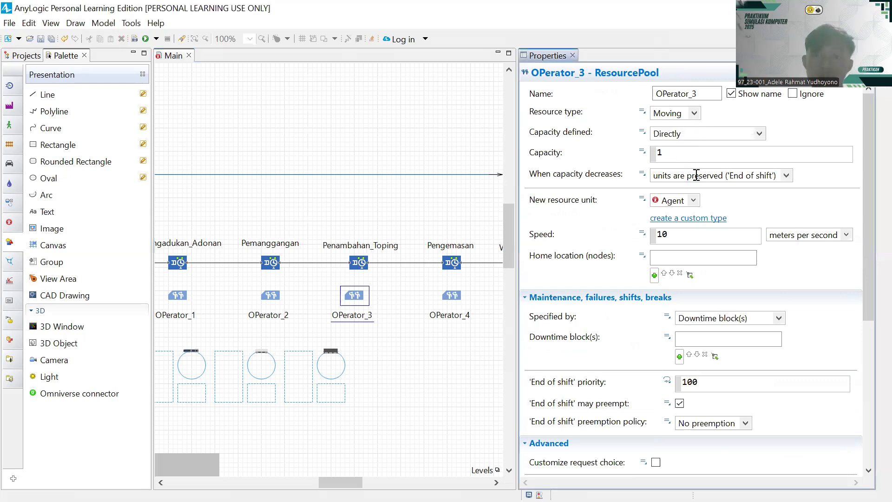
pyautogui.click(692, 200)
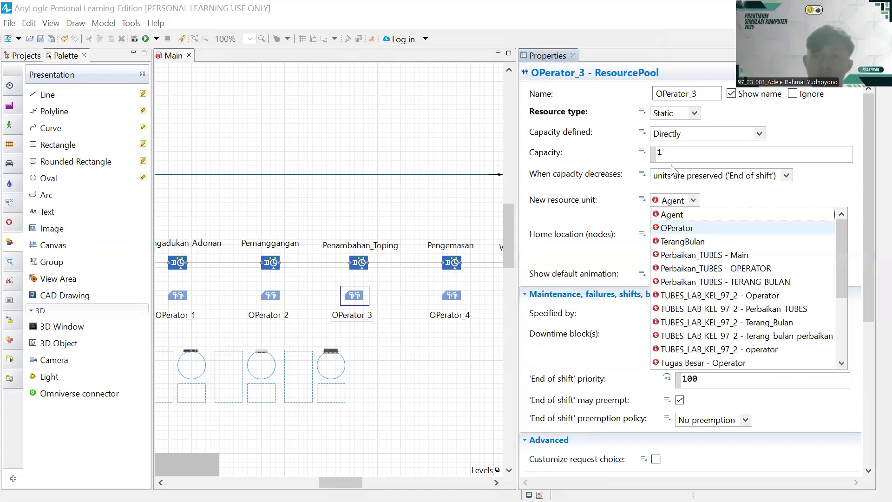
pyautogui.click(681, 229)
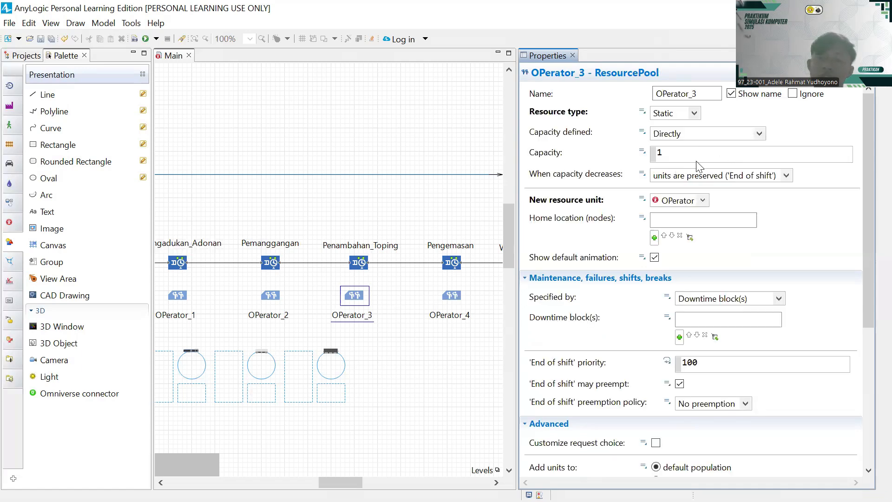
# - Add Tempat_OPerator_3 as the pool's home location
pyautogui.scroll(-3, 699, 165)
pyautogui.click(653, 153)
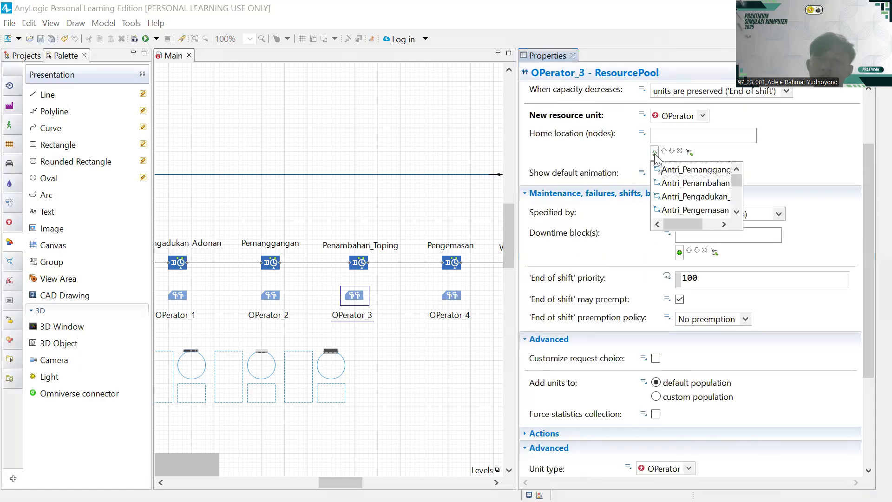
pyautogui.scroll(-3, 704, 206)
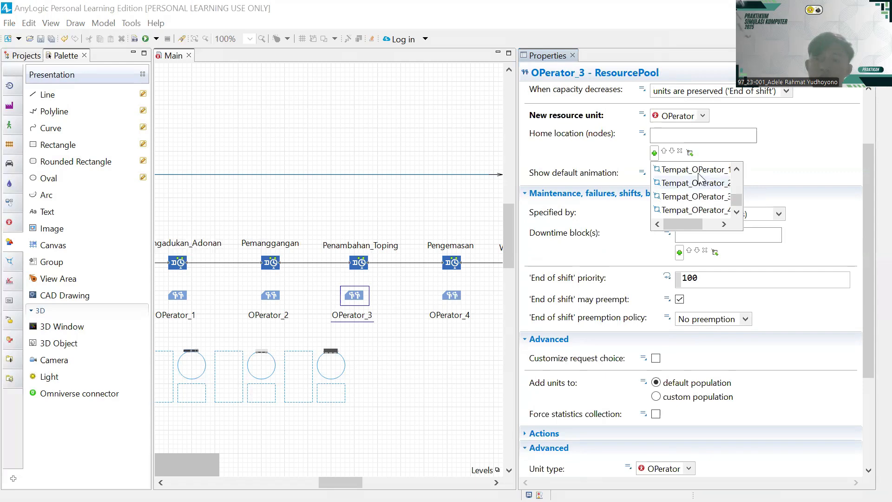
pyautogui.scroll(1, 700, 184)
pyautogui.scroll(-1, 700, 183)
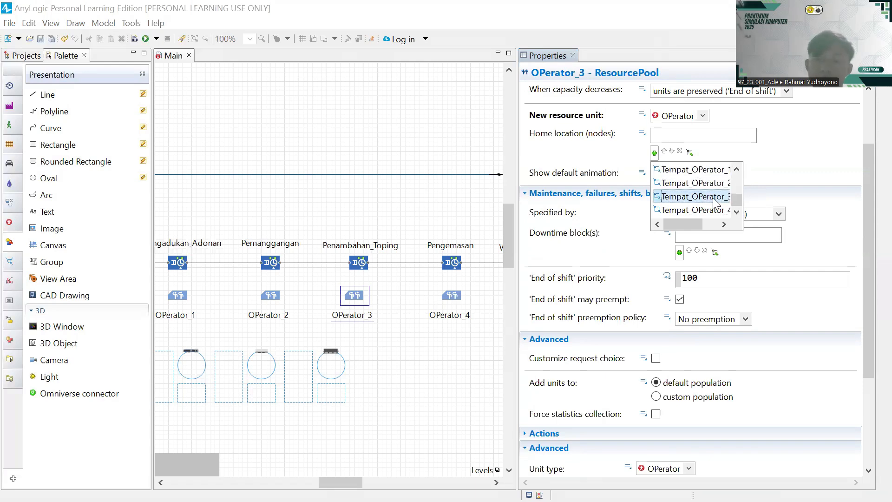
pyautogui.click(697, 197)
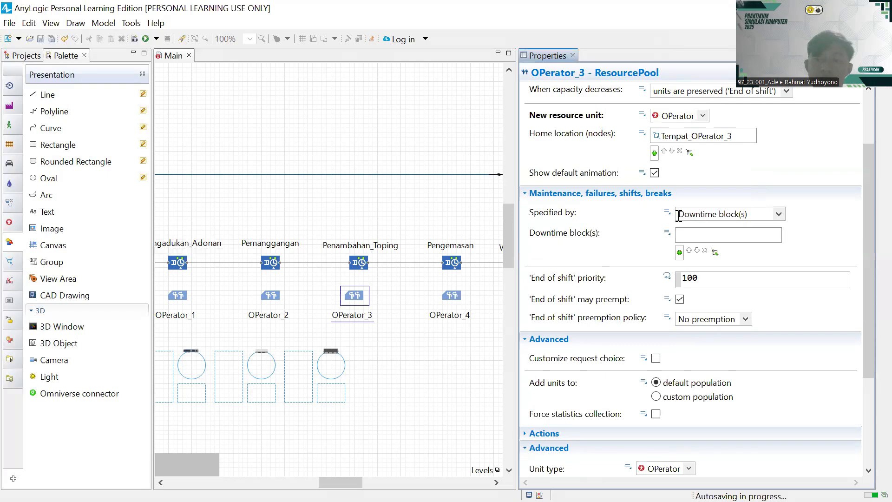
# - Specify OPerator_3's downtime by ResourcePool properties and enable breaks on the Istirahat schedule
pyautogui.click(679, 252)
pyautogui.click(805, 238)
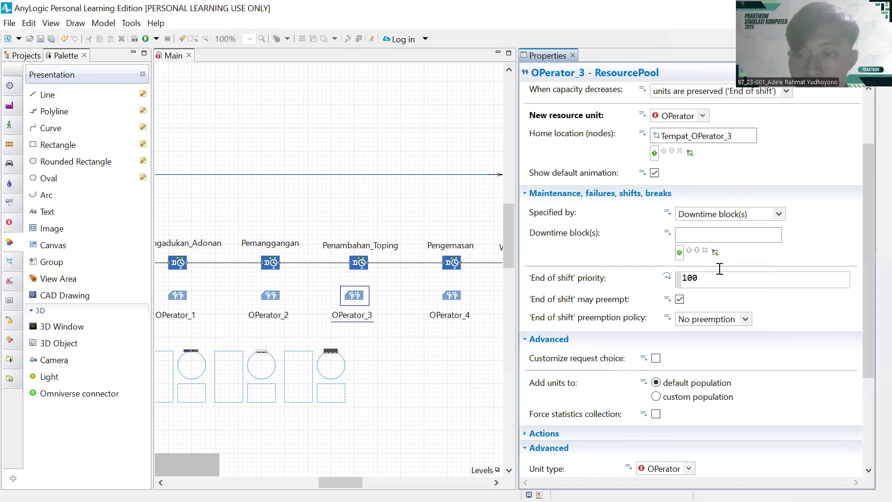
pyautogui.scroll(-3, 719, 268)
pyautogui.scroll(2, 719, 269)
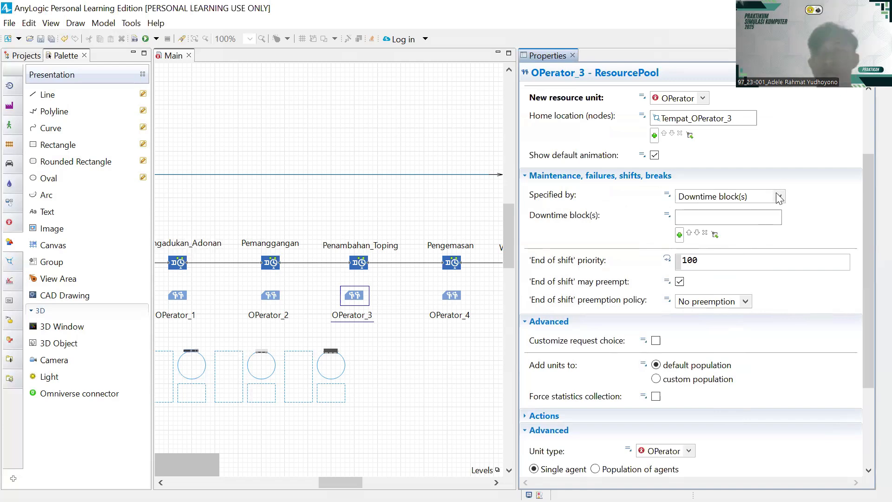
pyautogui.scroll(3, 779, 199)
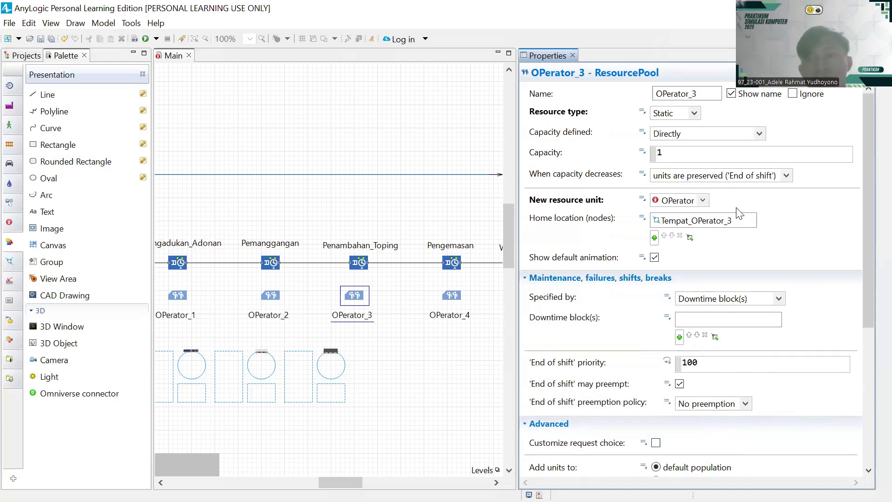
pyautogui.scroll(-2, 716, 240)
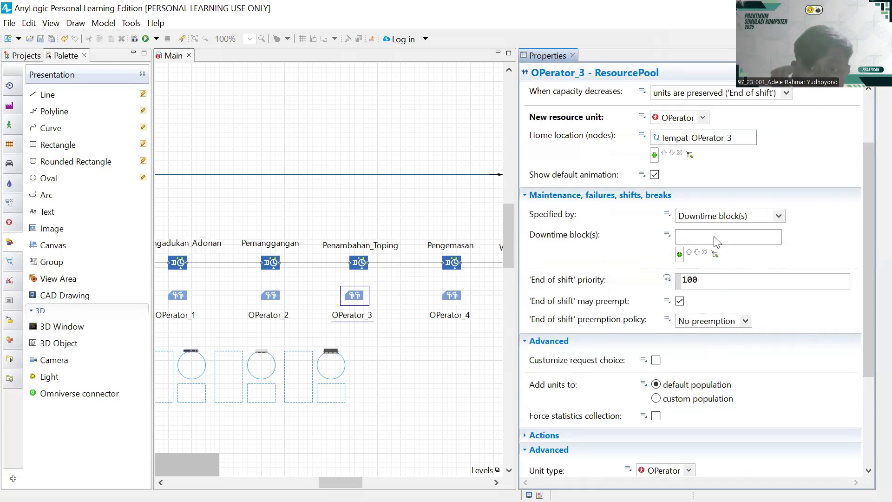
pyautogui.click(778, 216)
pyautogui.click(754, 240)
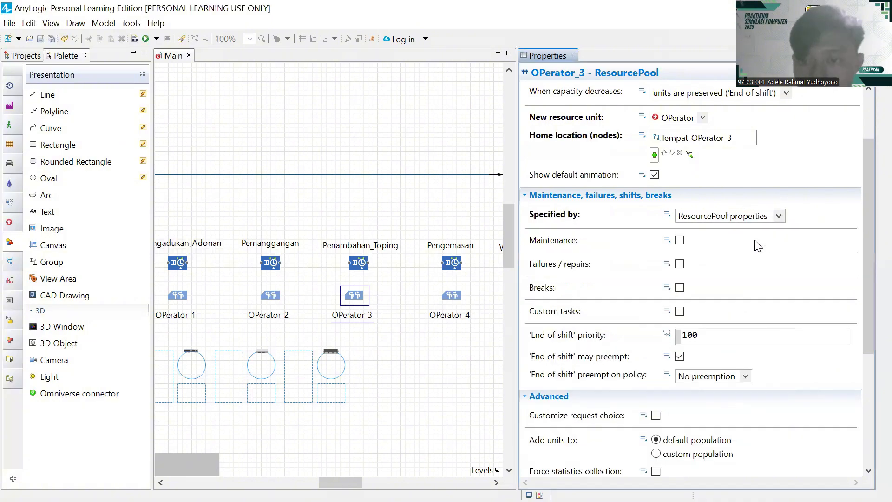
pyautogui.click(679, 193)
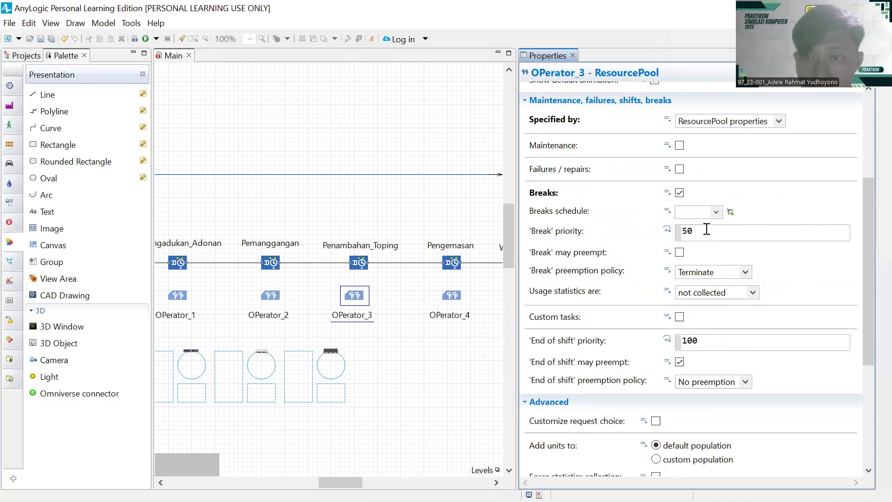
pyautogui.scroll(-3, 708, 233)
pyautogui.scroll(-3, 705, 222)
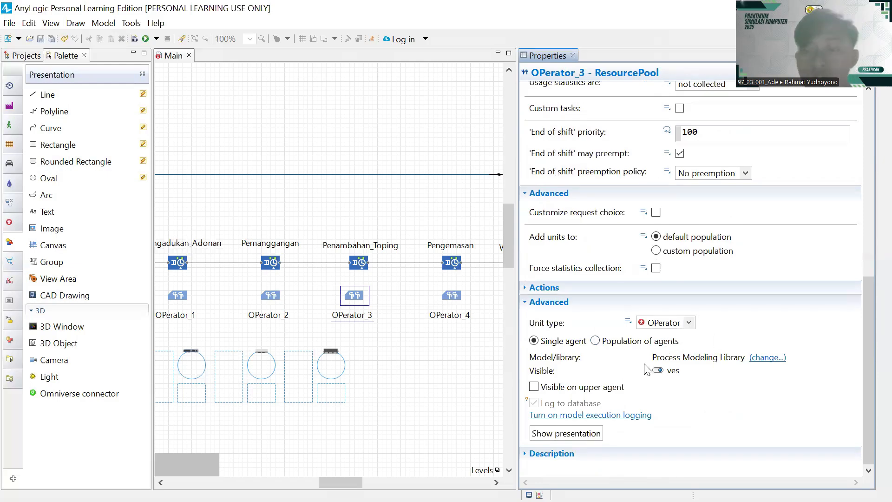
pyautogui.scroll(10, 638, 339)
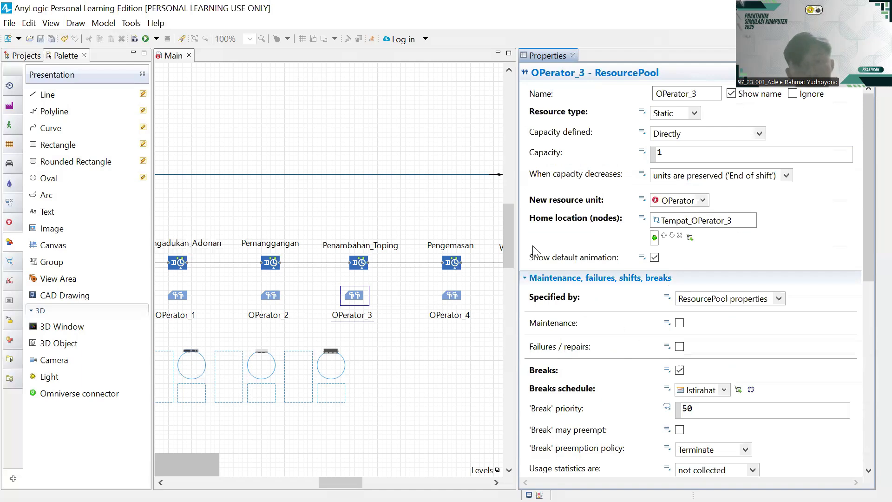
# - Select the Pengemasan service and remove the extra empty alternative resource set
pyautogui.click(450, 269)
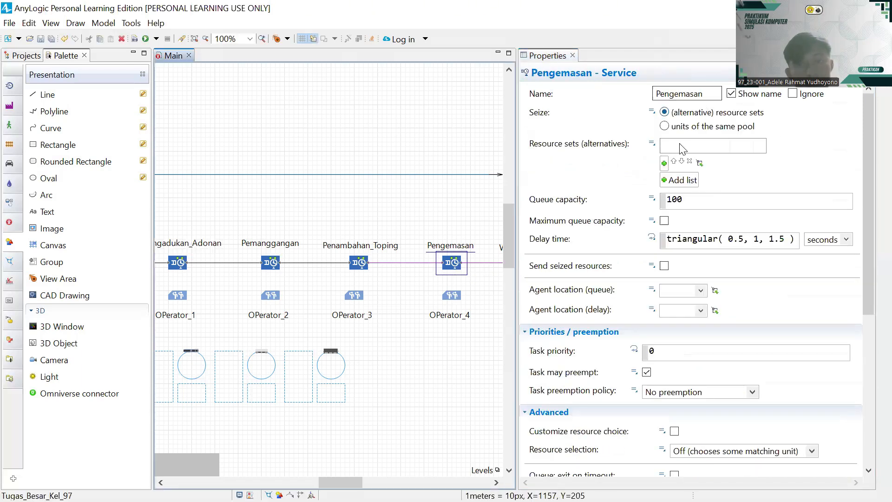
pyautogui.click(677, 141)
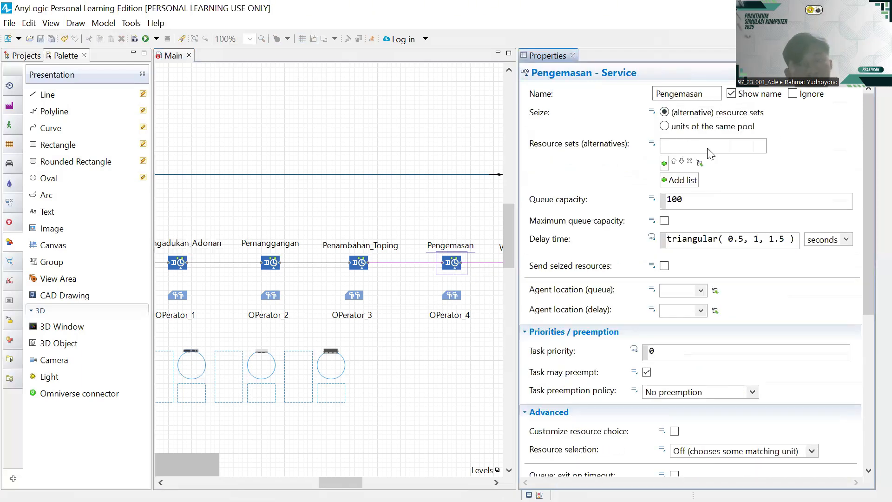
pyautogui.click(691, 180)
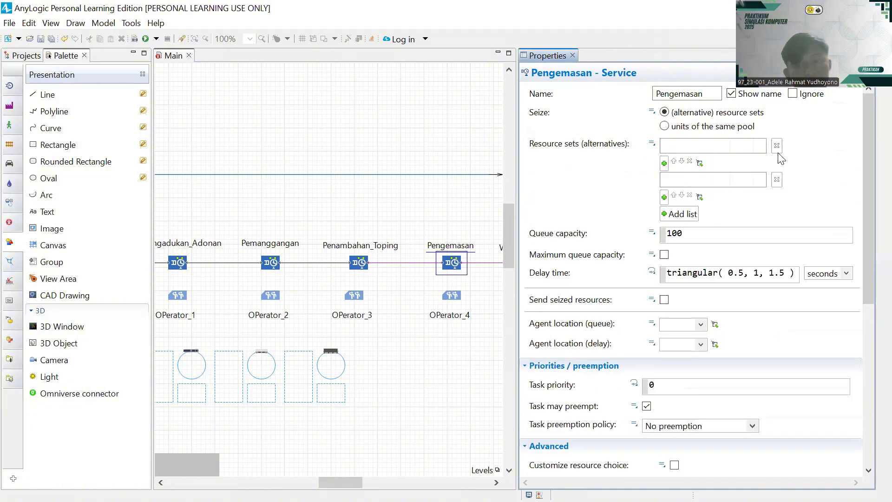
pyautogui.click(777, 147)
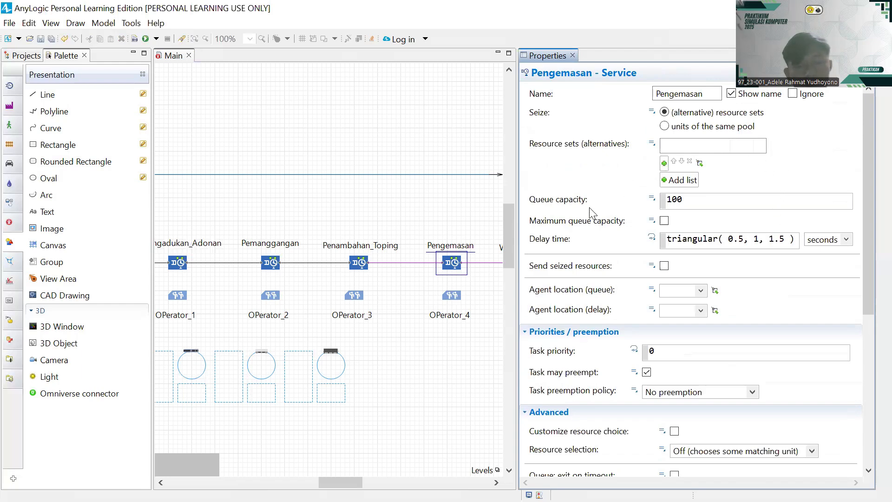
pyautogui.scroll(-2, 590, 212)
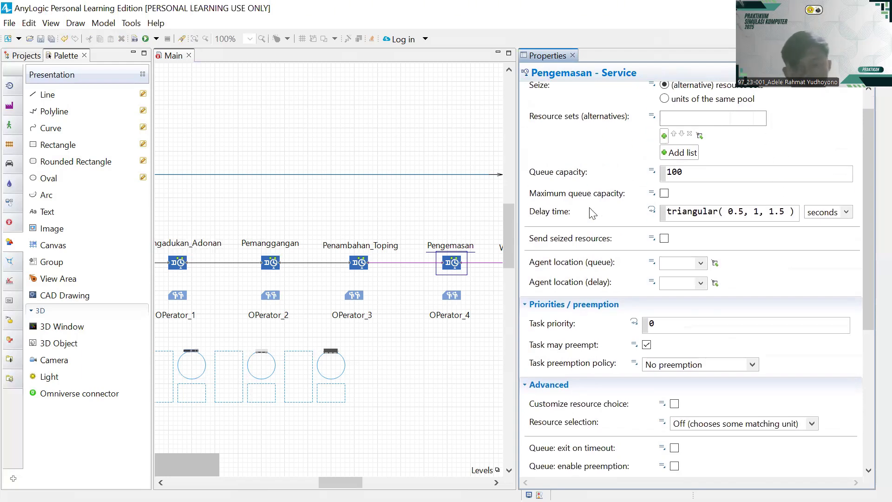
pyautogui.scroll(3, 570, 212)
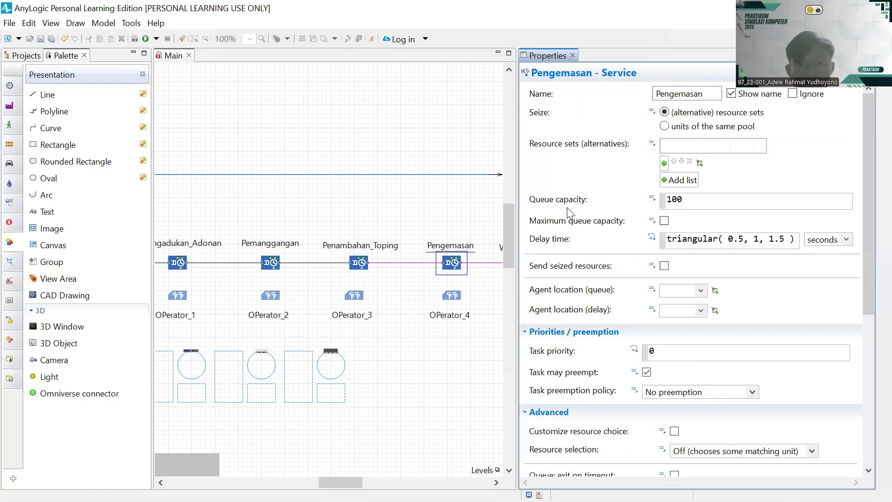
# - Have Pengemasan seize the OPerator_4 pool and enable maximum queue capacity
pyautogui.click(663, 163)
pyautogui.click(692, 224)
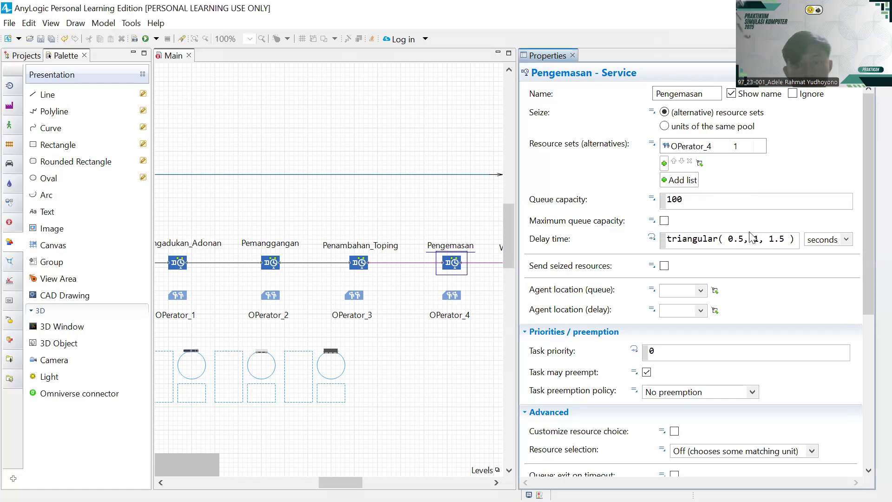
pyautogui.click(664, 221)
pyautogui.scroll(-5, 743, 205)
pyautogui.scroll(5, 792, 215)
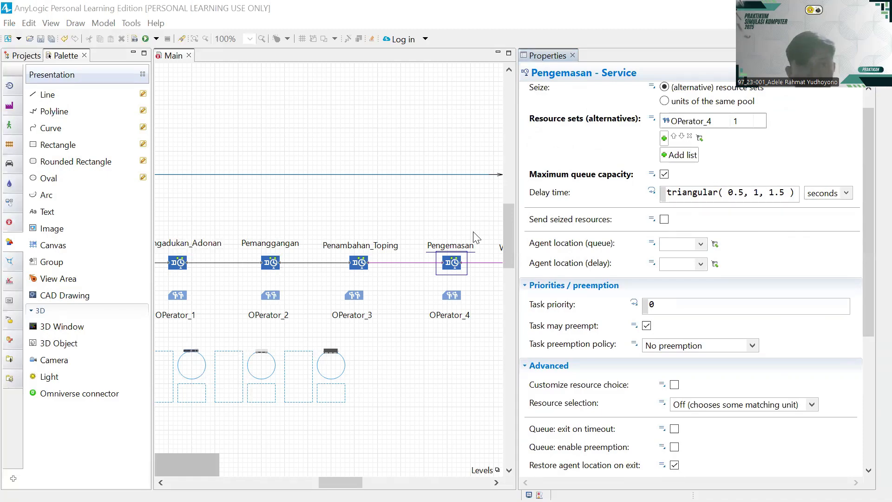
pyautogui.hotkey('alt', 'Tab')
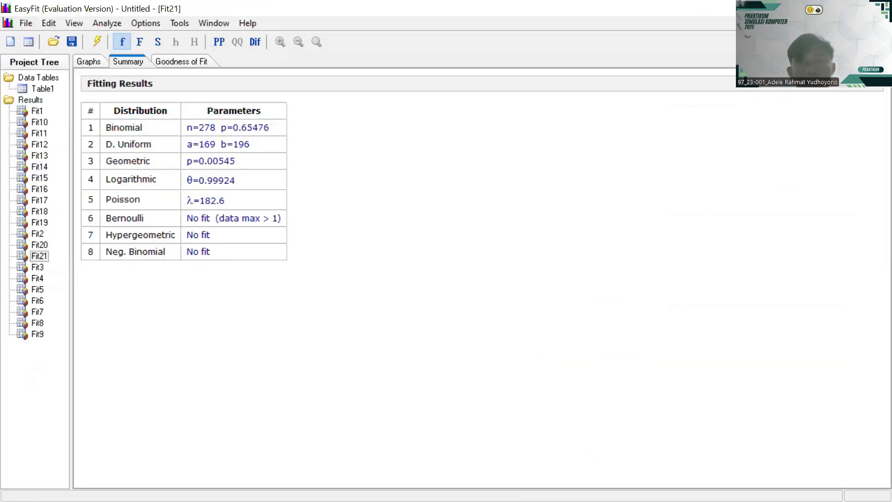
# - Run Fit Distributions in EasyFit on the Table1 values in C1:C9
pyautogui.click(42, 89)
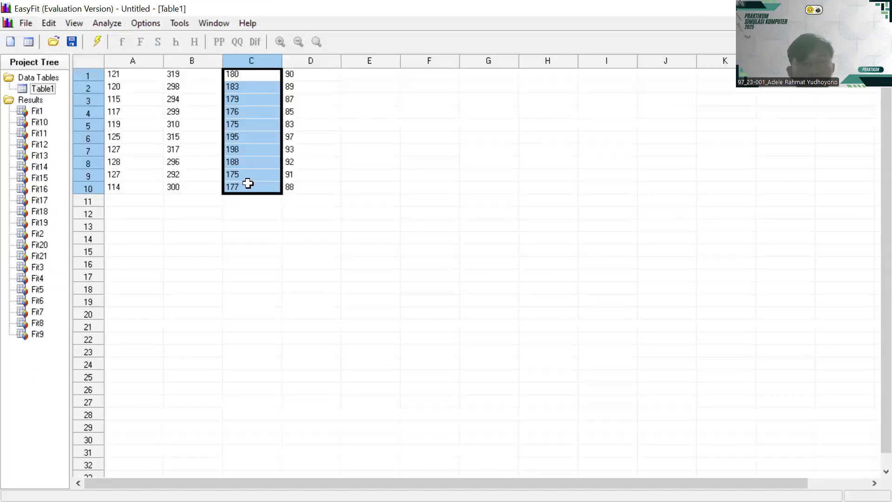
pyautogui.click(238, 263)
pyautogui.moveTo(244, 70); pyautogui.dragTo(254, 179)
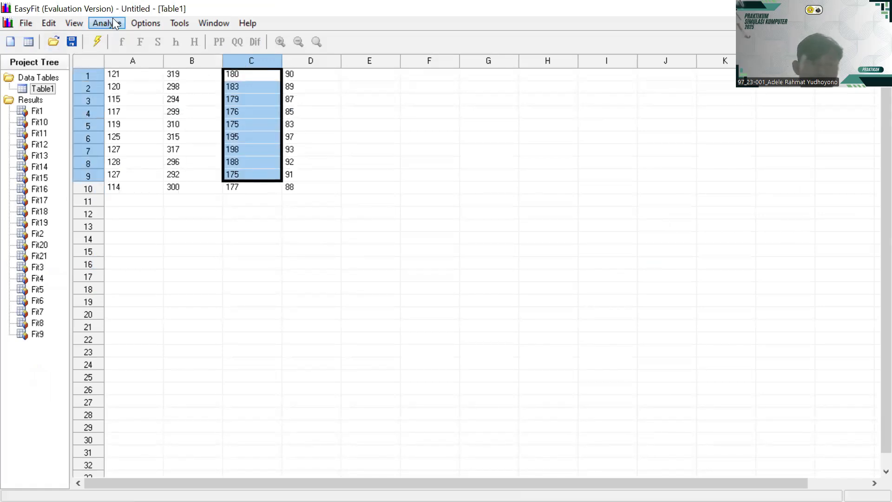
pyautogui.click(112, 20)
pyautogui.click(138, 58)
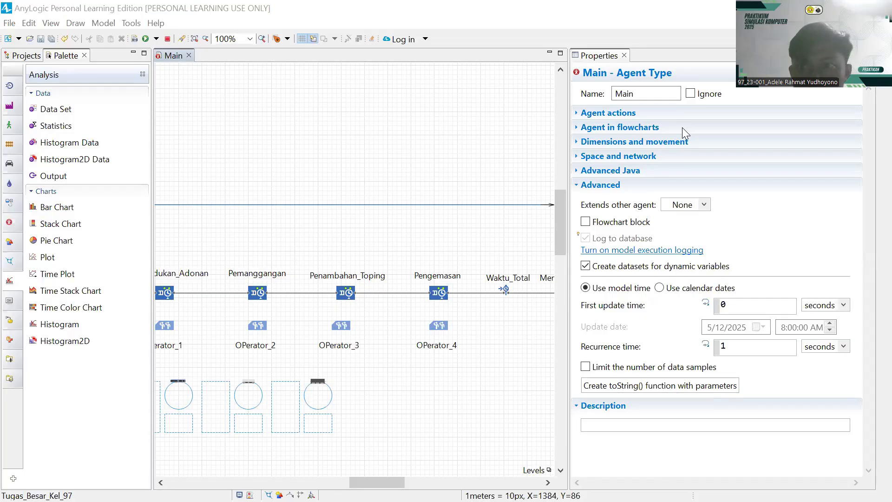
# - Select the Pengemasan service and pan the flowchart left to reveal Menuju_Pelanggan
pyautogui.click(438, 294)
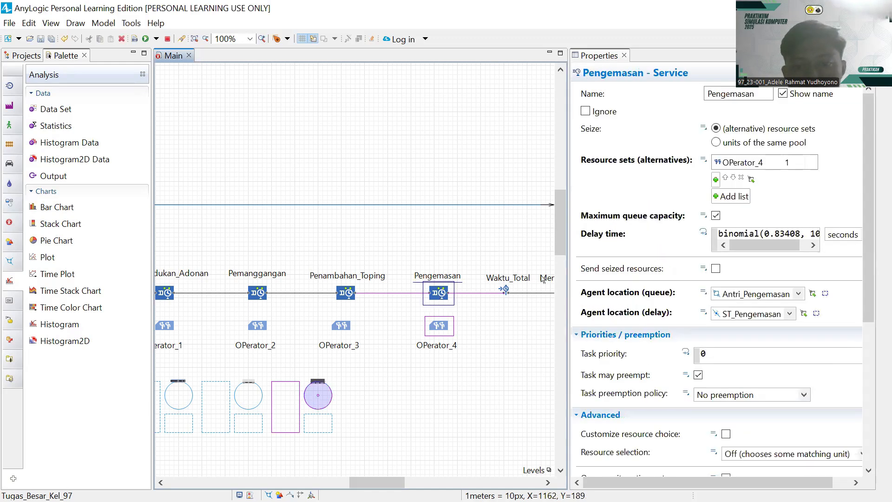
pyautogui.moveTo(449, 223); pyautogui.dragTo(396, 220)
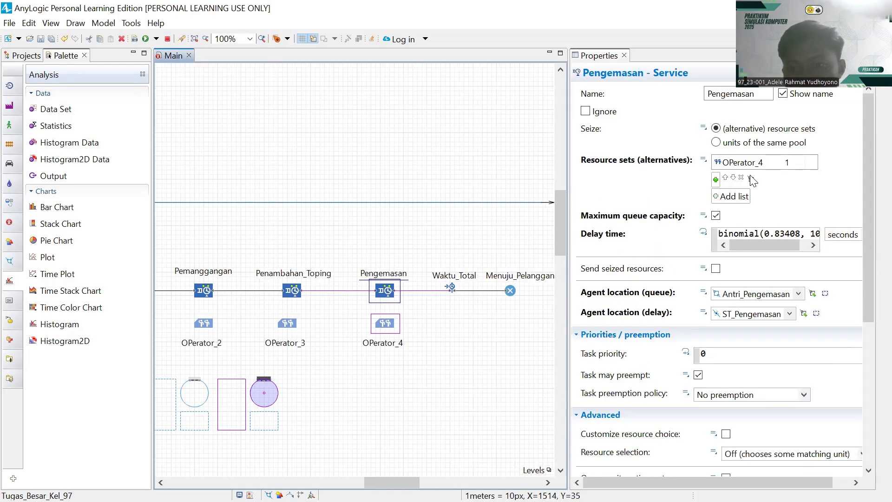
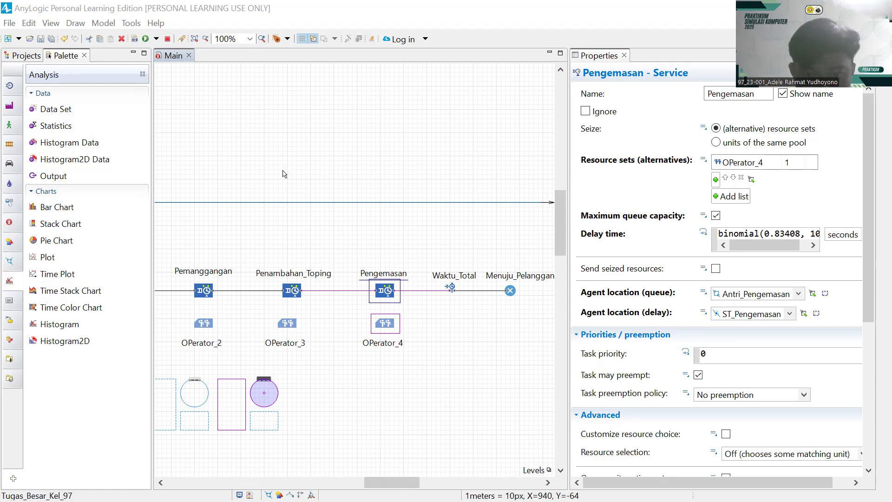
# - Select OPerator_4 and review its resource type options, leaving them unchanged
pyautogui.moveTo(414, 366); pyautogui.dragTo(337, 343)
pyautogui.scroll(-3, 750, 260)
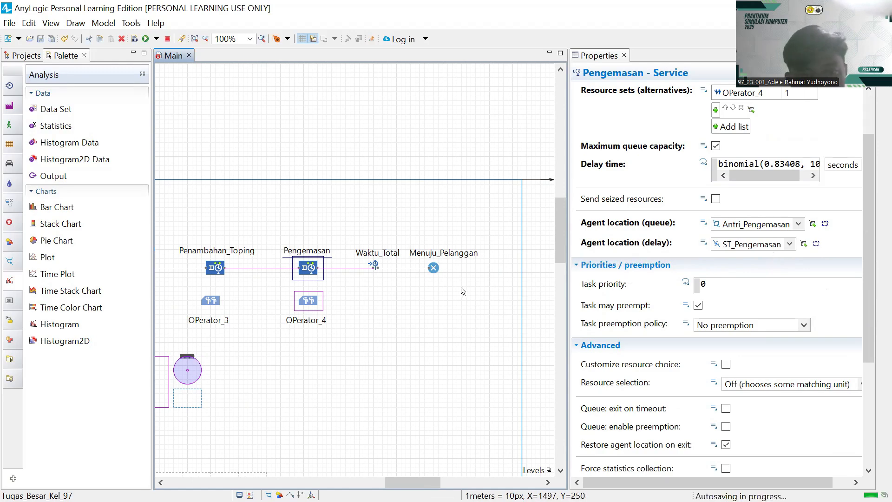
pyautogui.scroll(-7, 743, 279)
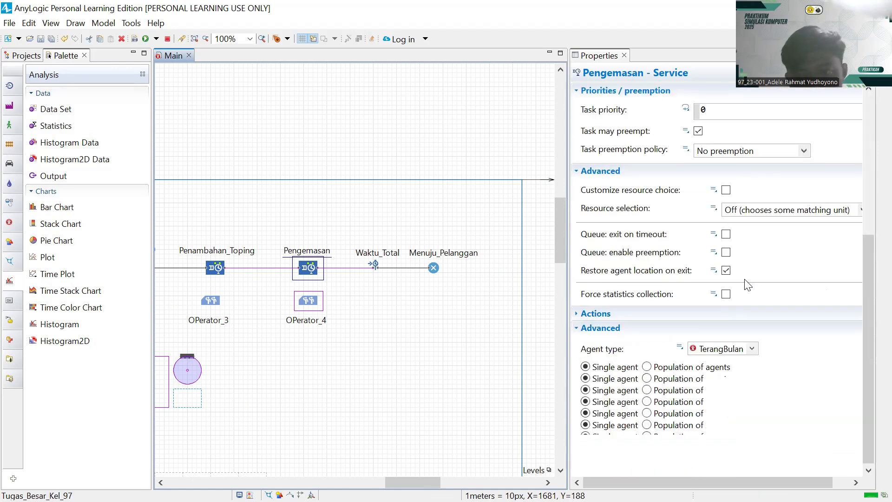
pyautogui.click(308, 306)
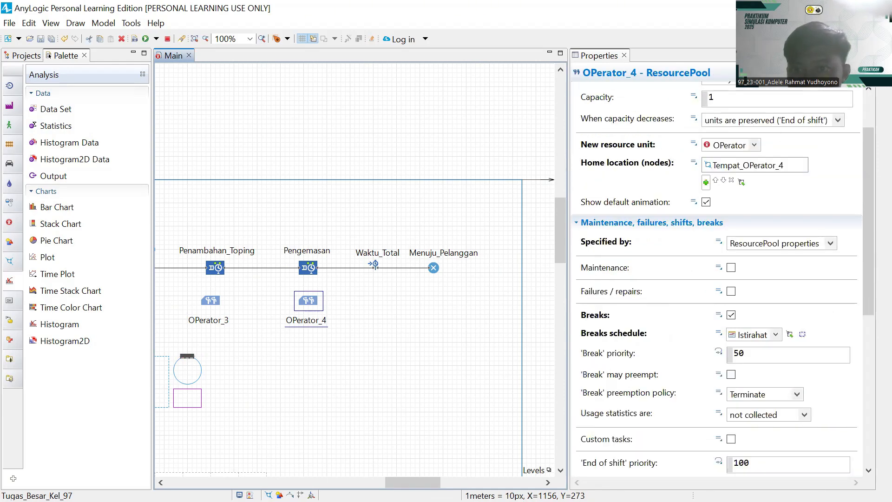
pyautogui.scroll(3, 733, 137)
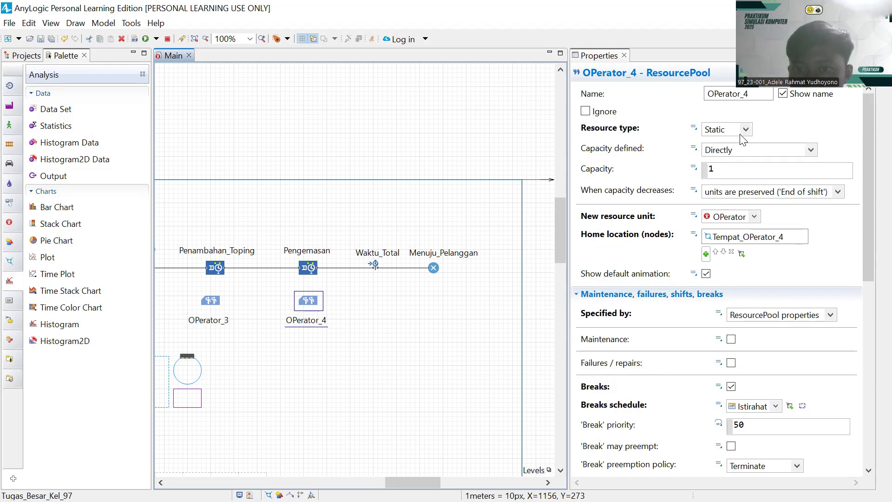
pyautogui.click(745, 130)
pyautogui.click(772, 204)
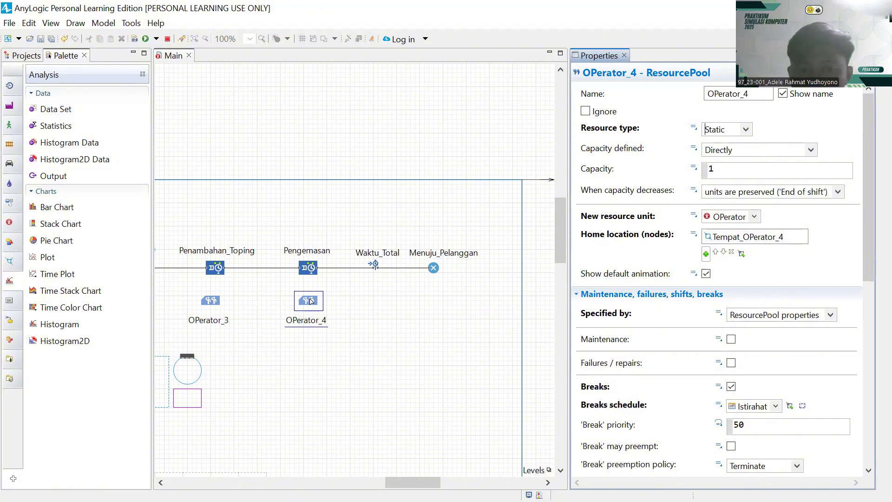
# - Keep OPerator_4's breaks specified by the pool's own properties, then bring up the Waktu_Total block
pyautogui.scroll(-3, 753, 304)
pyautogui.scroll(-3, 777, 304)
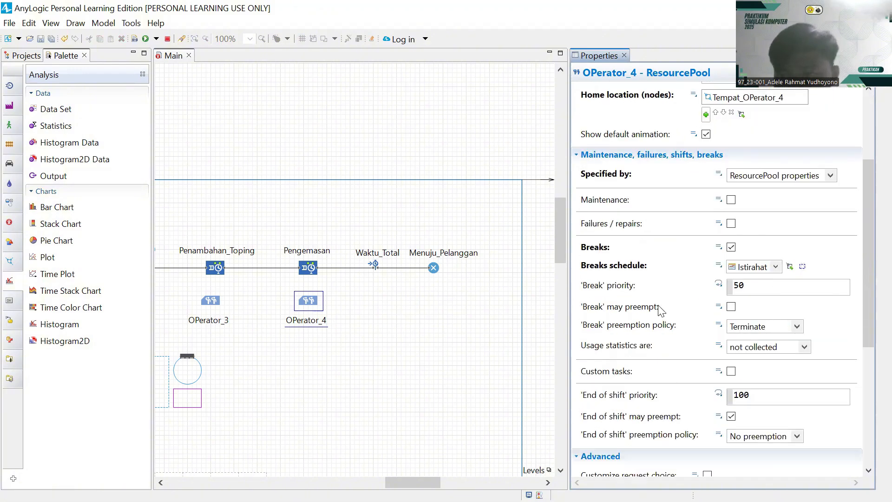
pyautogui.click(831, 175)
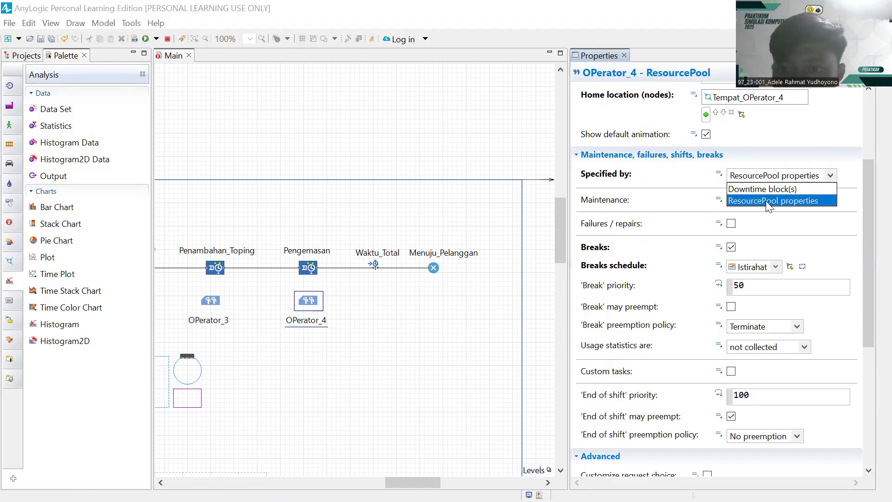
pyautogui.click(766, 201)
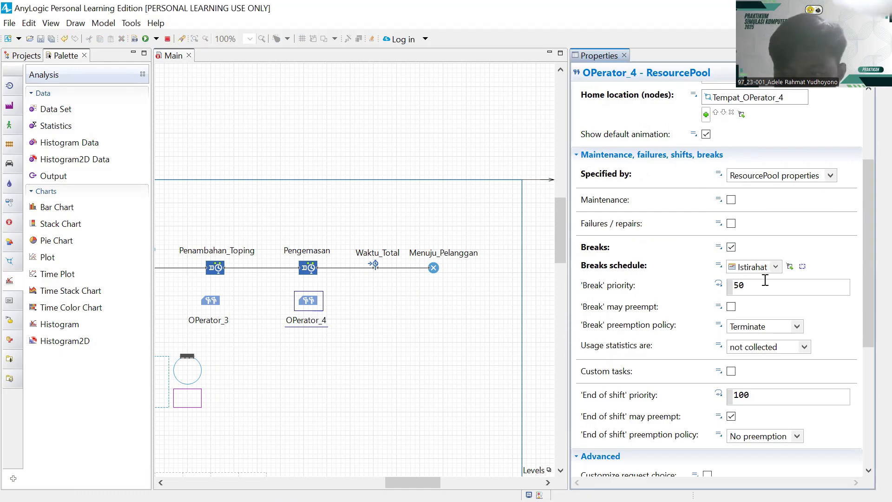
pyautogui.scroll(-3, 780, 303)
pyautogui.scroll(-7, 736, 288)
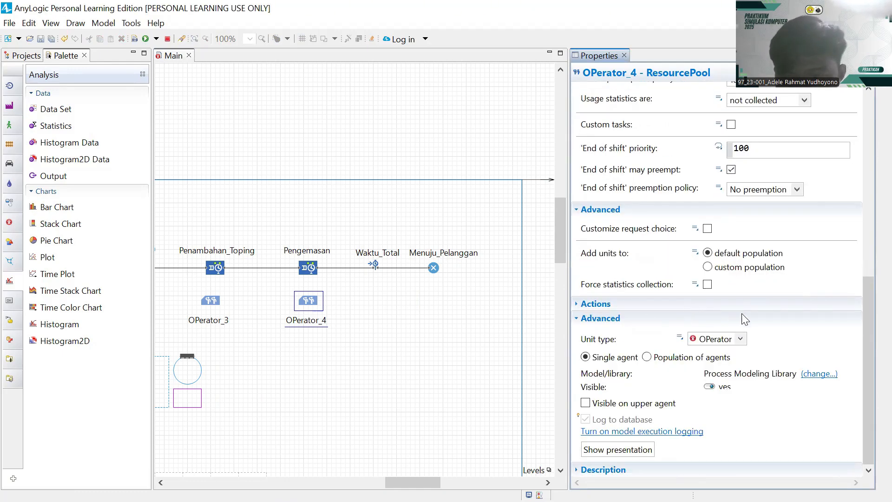
pyautogui.click(375, 266)
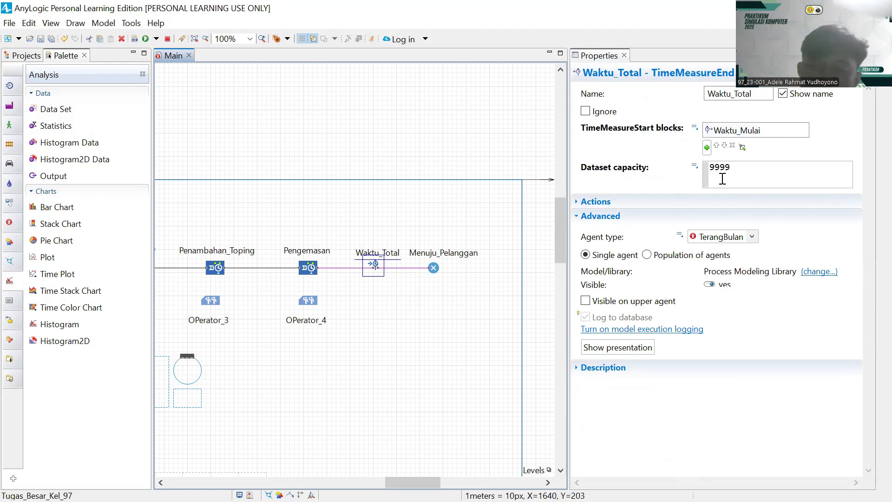
# - Check Waktu_Total's dataset capacity of 9999, then review the Waktu Total dalam Sistem histogram's name
pyautogui.click(732, 167)
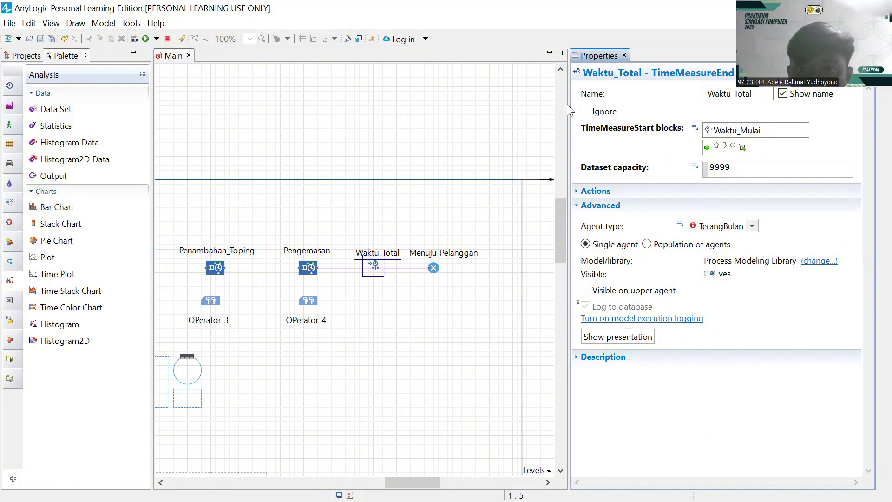
pyautogui.click(434, 268)
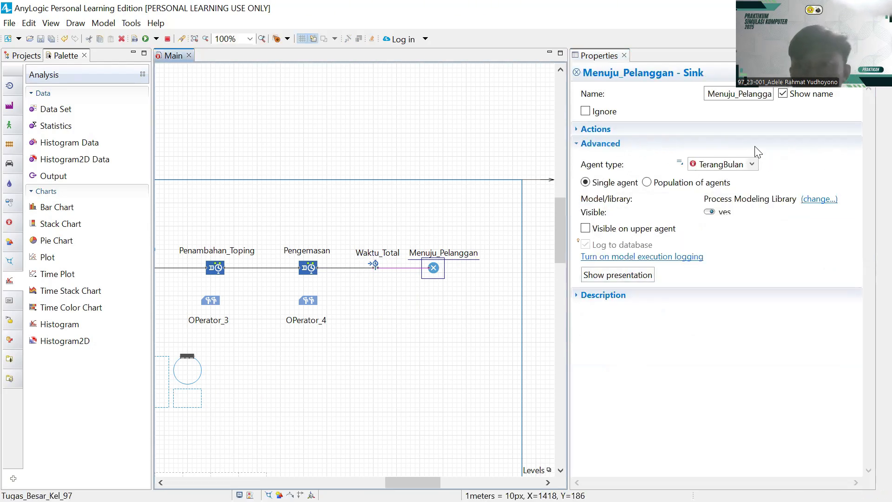
pyautogui.moveTo(392, 311); pyautogui.dragTo(508, 292)
pyautogui.moveTo(441, 333); pyautogui.dragTo(505, 235)
pyautogui.moveTo(440, 279); pyautogui.dragTo(541, 202)
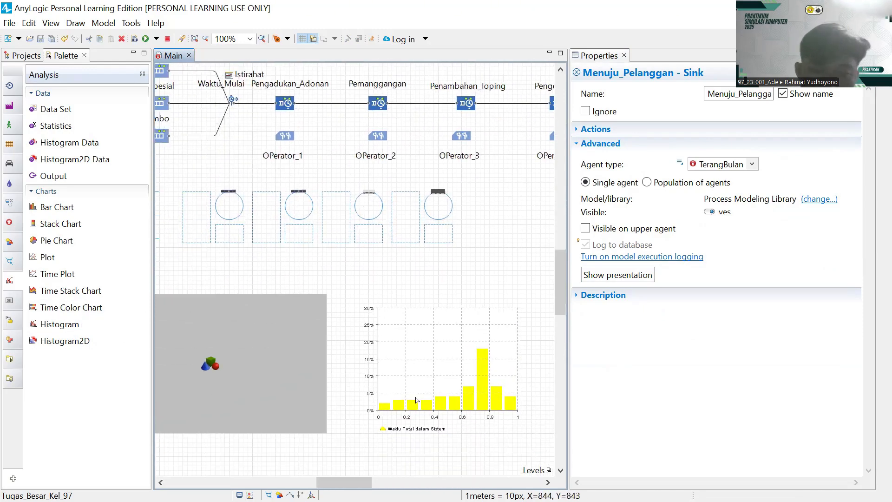
pyautogui.click(415, 381)
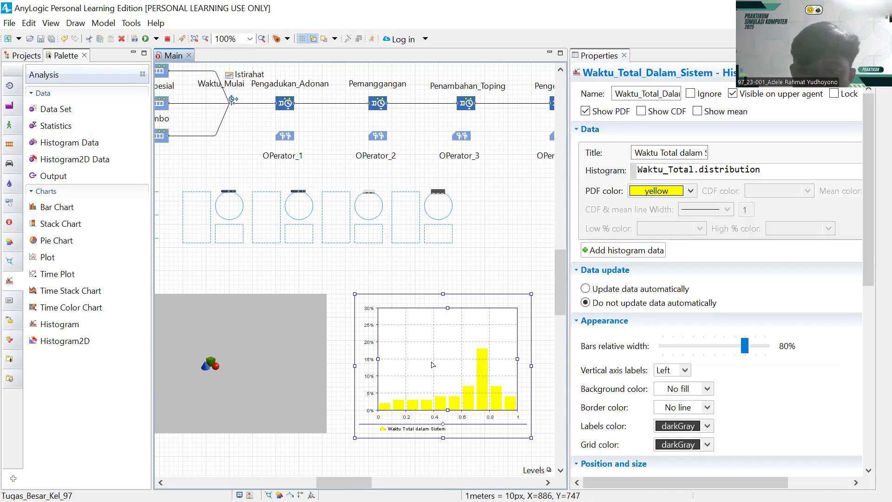
pyautogui.click(634, 91)
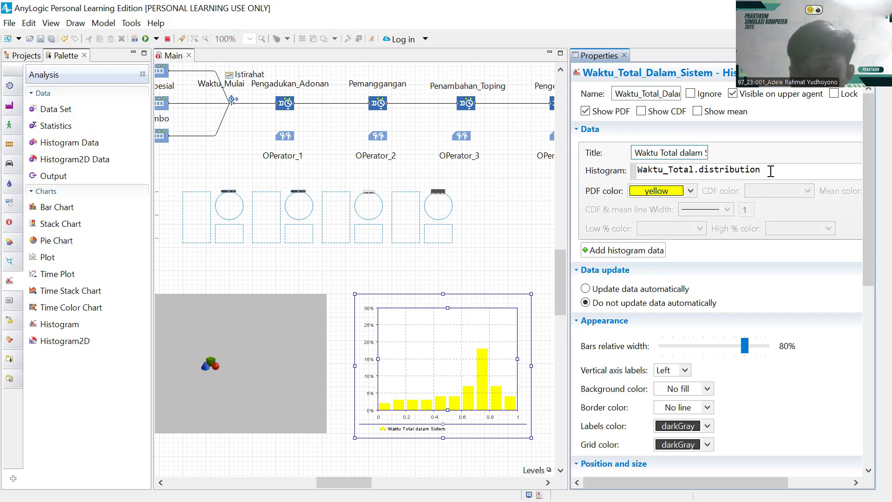
# - Deselect the histogram and show the Main agent's own settings
pyautogui.moveTo(480, 253); pyautogui.dragTo(359, 275)
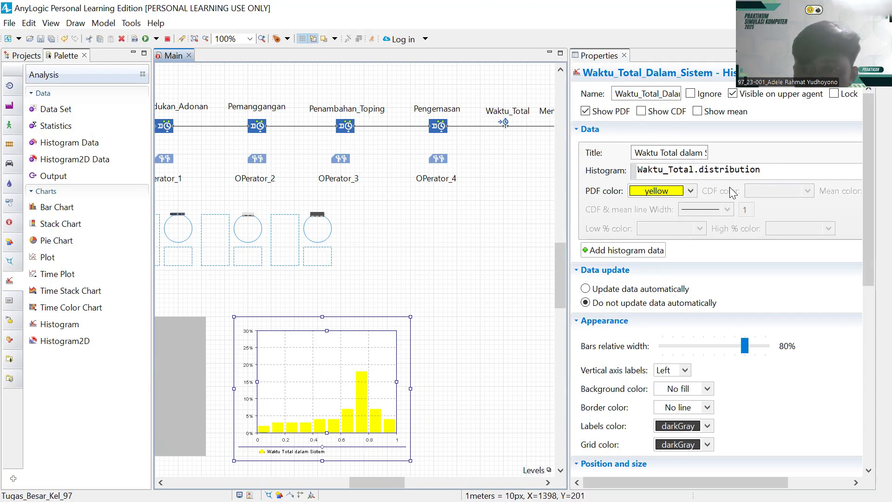
pyautogui.scroll(-5, 710, 283)
pyautogui.scroll(5, 647, 272)
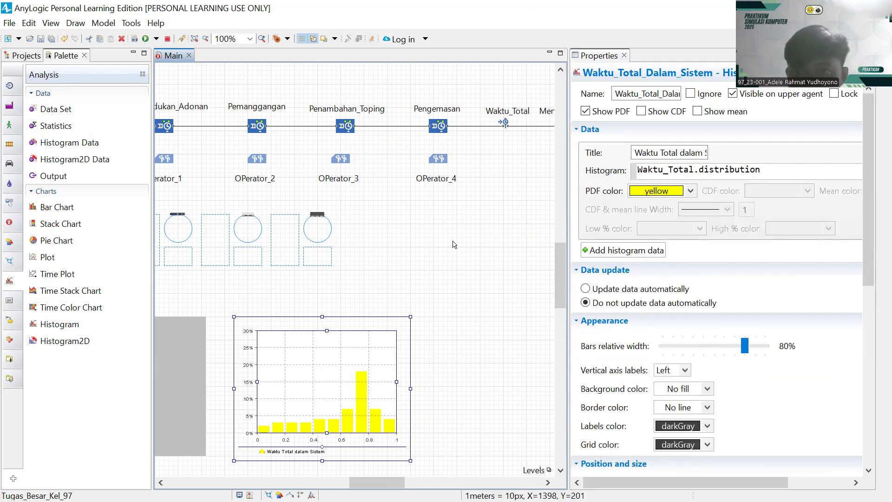
pyautogui.click(411, 237)
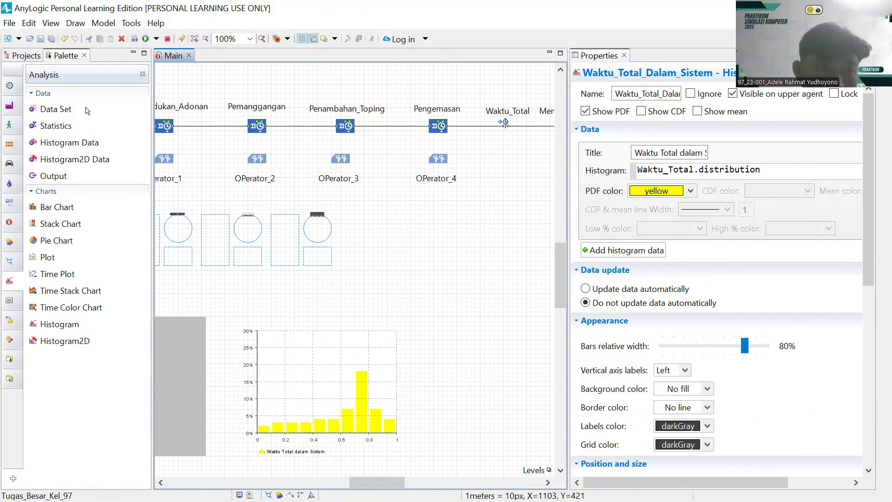
pyautogui.click(222, 71)
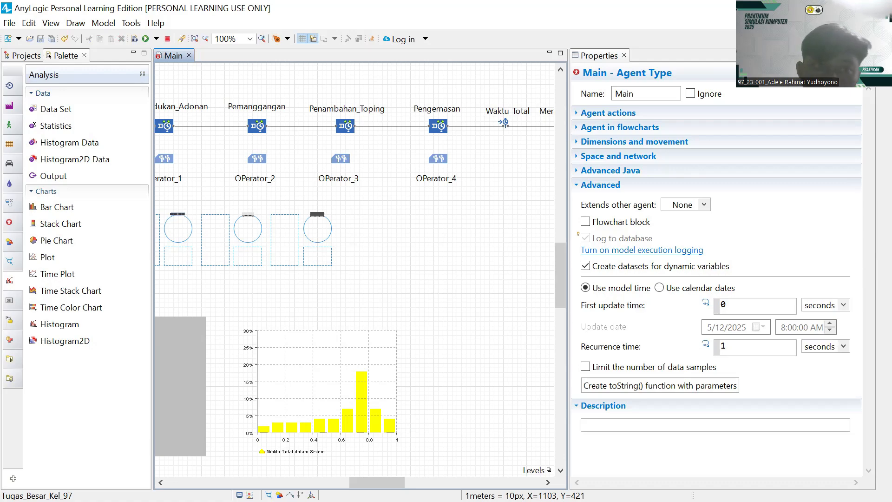
# - Review Kedatangan_Pelanggan's arrival rate of 15 per hour, then launch the simulation
pyautogui.moveTo(461, 247); pyautogui.dragTo(559, 269)
pyautogui.moveTo(334, 259); pyautogui.dragTo(487, 265)
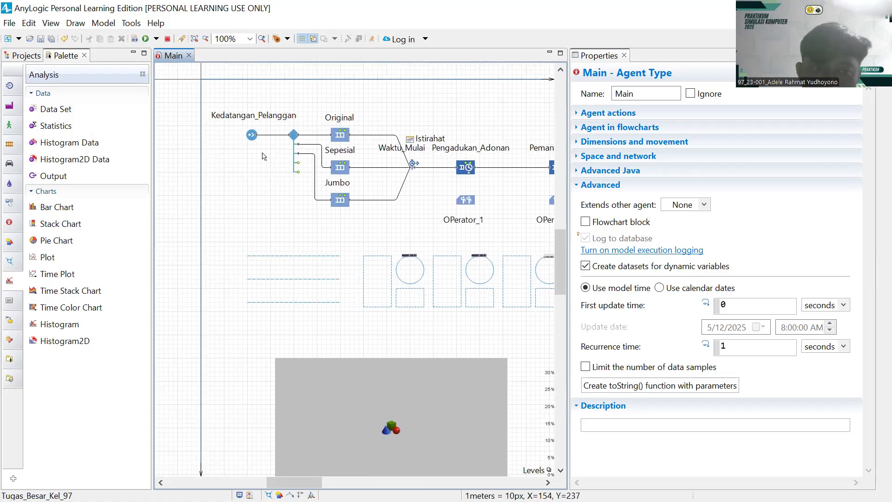
pyautogui.click(254, 136)
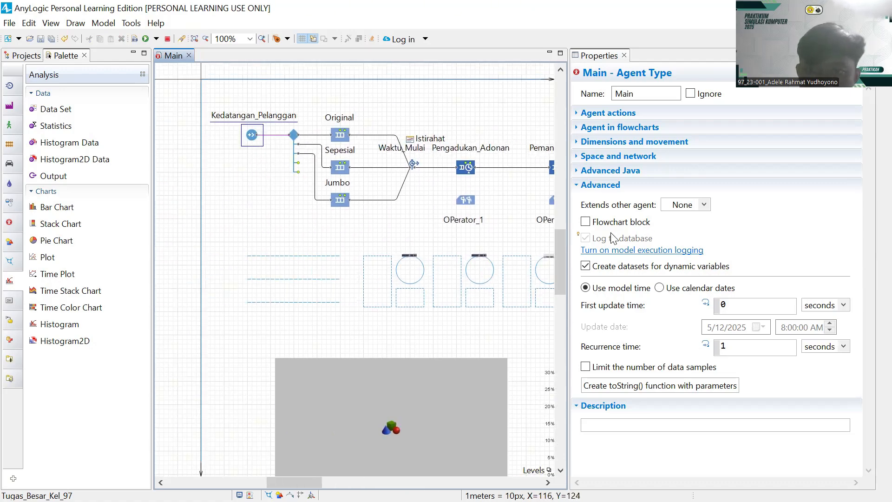
pyautogui.scroll(-3, 769, 193)
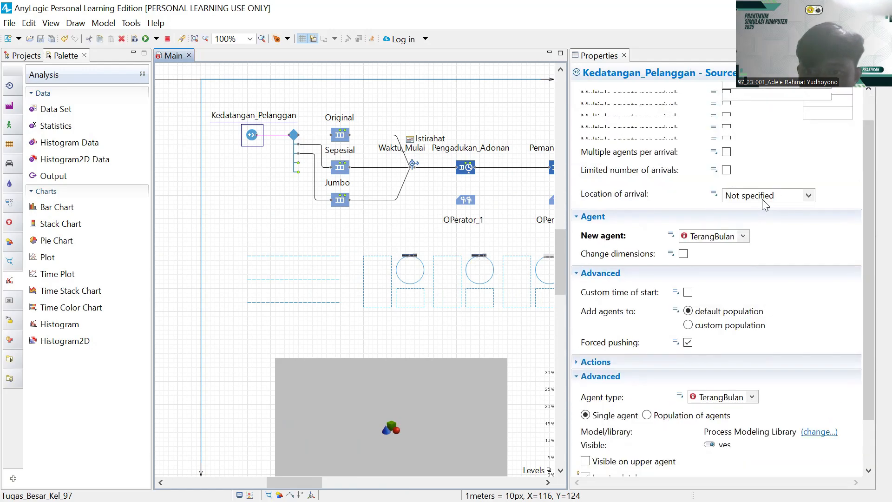
pyautogui.scroll(3, 762, 198)
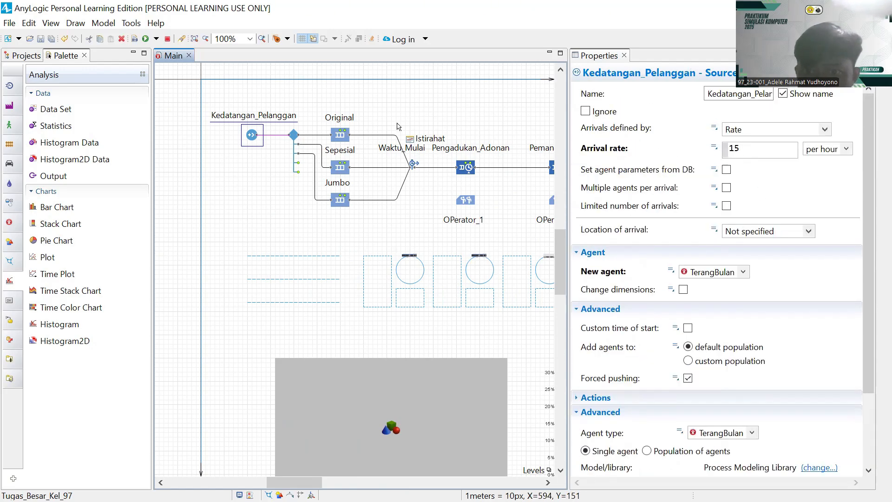
pyautogui.click(145, 39)
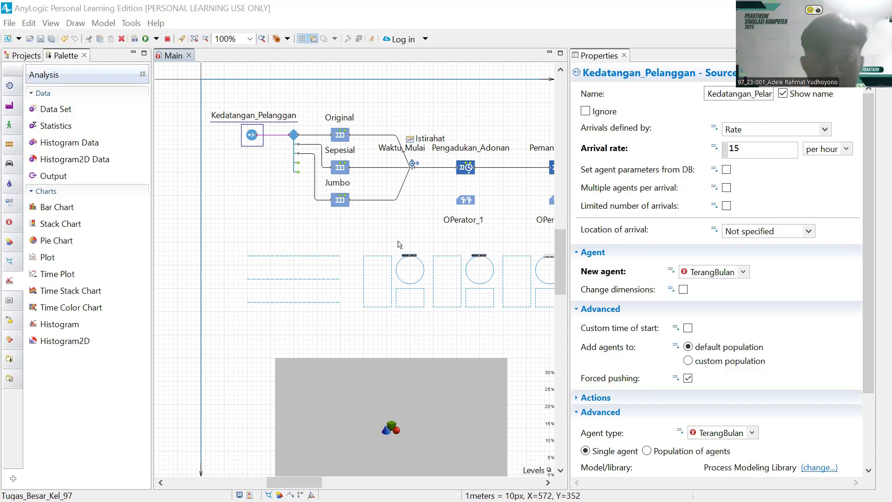
pyautogui.moveTo(383, 227); pyautogui.dragTo(306, 221)
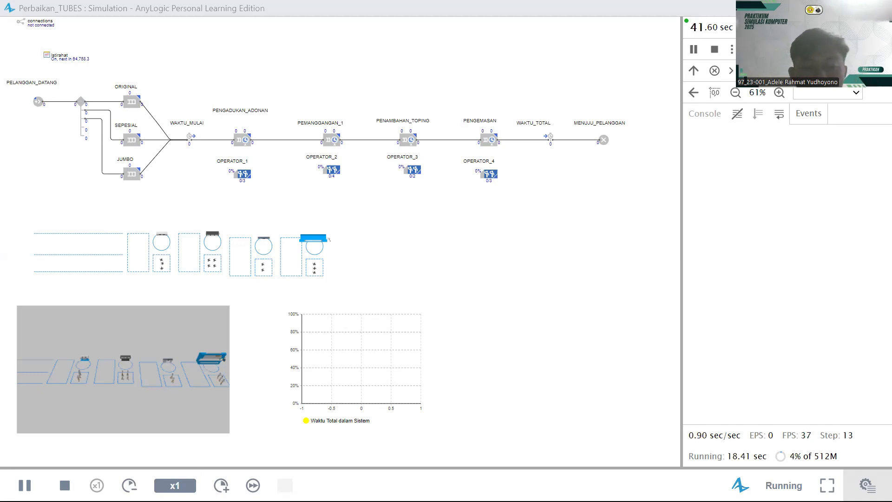
# - Speed the running simulation up to x1000 and switch to the 3D window view
pyautogui.click(221, 486)
pyautogui.click(221, 485)
pyautogui.click(221, 485)
pyautogui.click(221, 485)
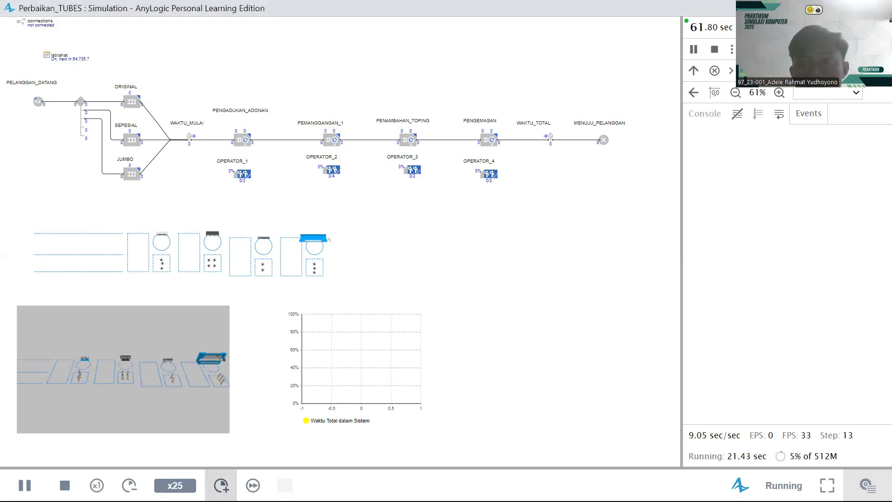
pyautogui.click(221, 485)
pyautogui.click(221, 486)
pyautogui.click(221, 485)
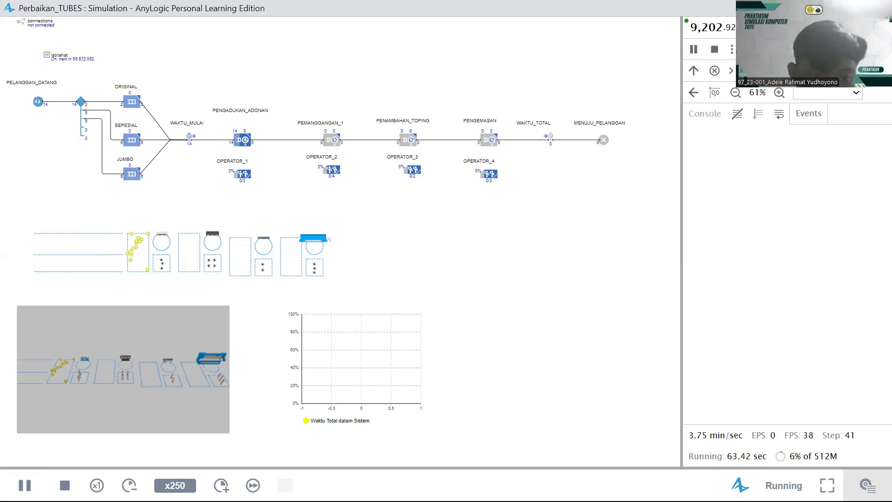
pyautogui.click(221, 485)
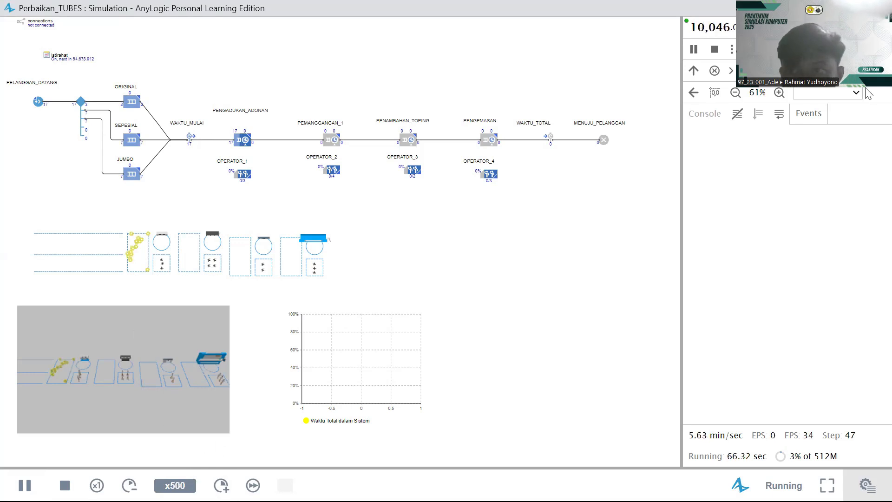
pyautogui.click(831, 92)
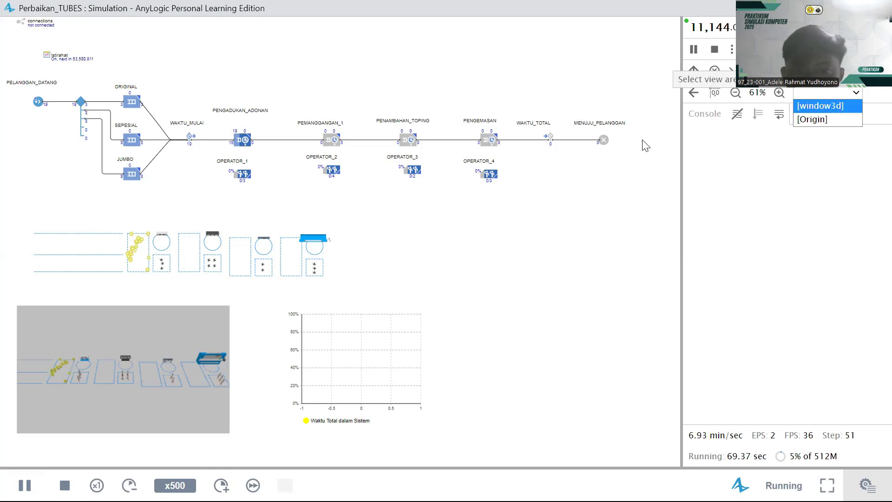
pyautogui.click(820, 103)
pyautogui.moveTo(363, 190); pyautogui.dragTo(488, 168)
pyautogui.click(221, 485)
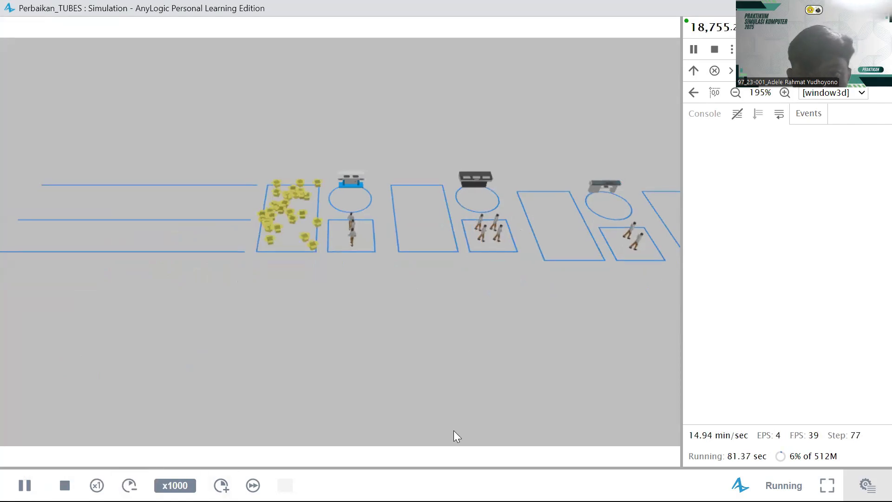
pyautogui.moveTo(308, 306); pyautogui.dragTo(263, 258)
# - Slow the simulation to x25, switch to the [Origin] layout view, and pause it
pyautogui.click(129, 485)
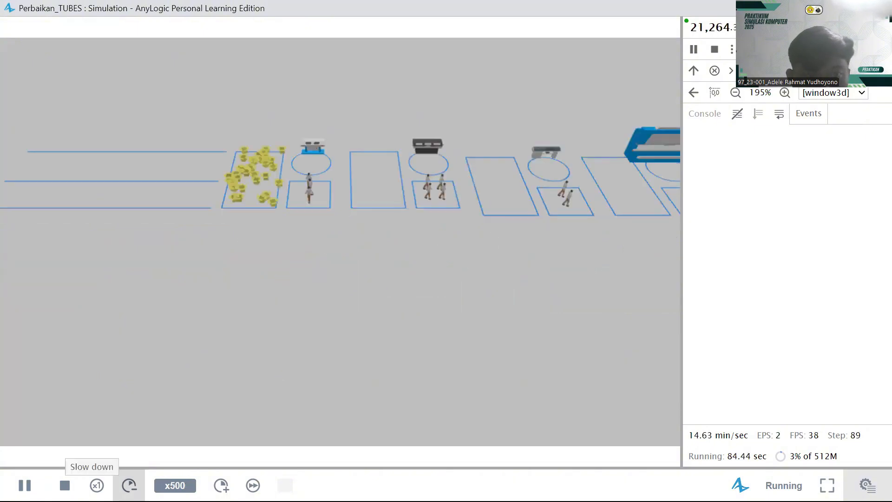
pyautogui.click(129, 485)
pyautogui.click(129, 485)
pyautogui.click(129, 485)
pyautogui.click(129, 485)
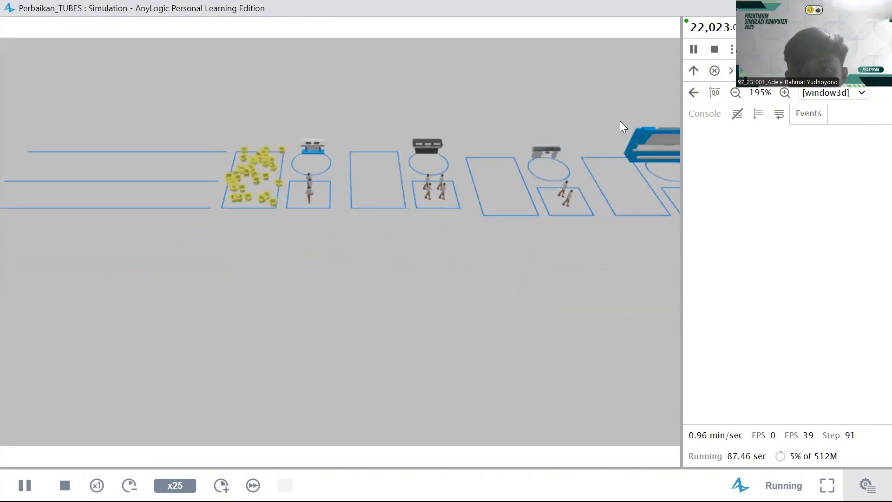
pyautogui.moveTo(604, 147); pyautogui.dragTo(575, 161)
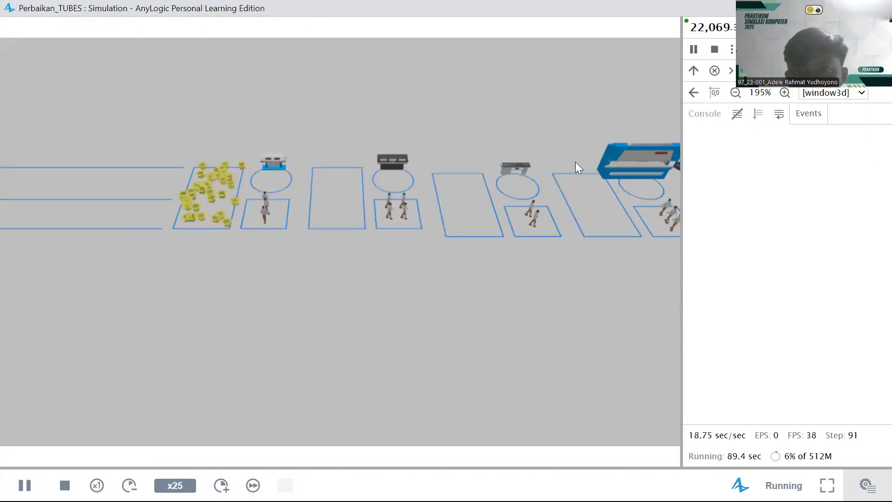
pyautogui.click(862, 93)
pyautogui.click(830, 119)
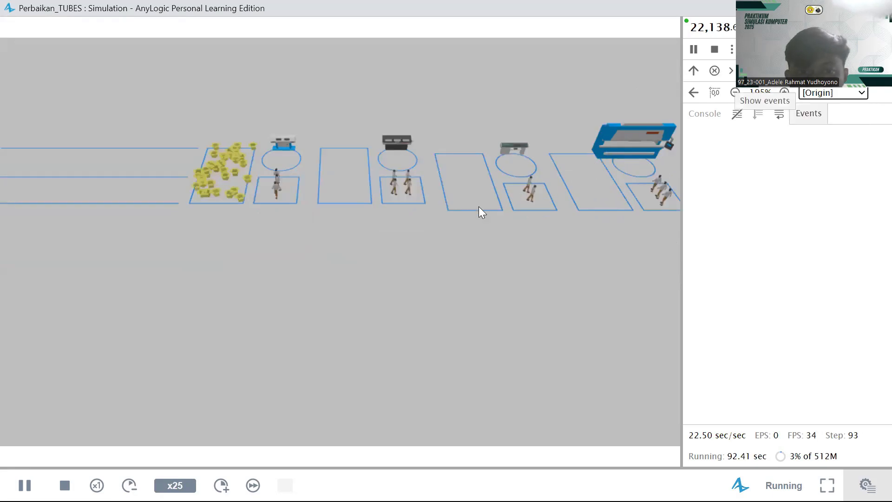
pyautogui.moveTo(478, 207); pyautogui.dragTo(521, 269)
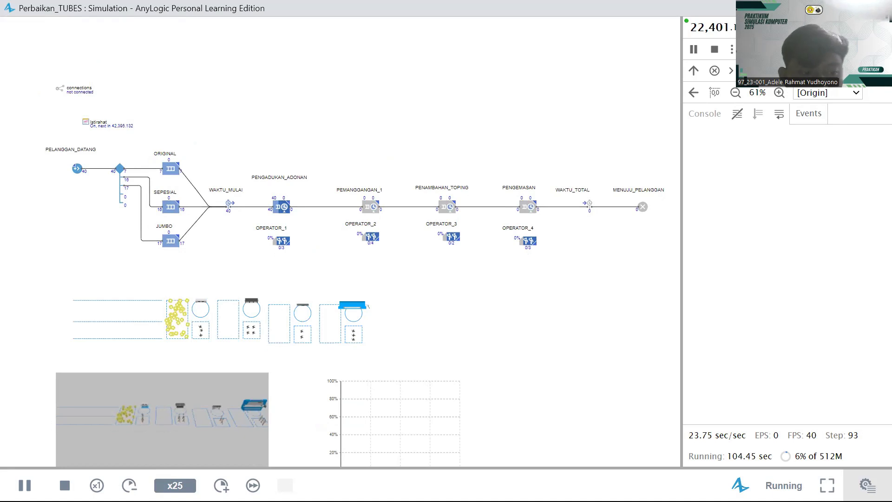
pyautogui.click(25, 485)
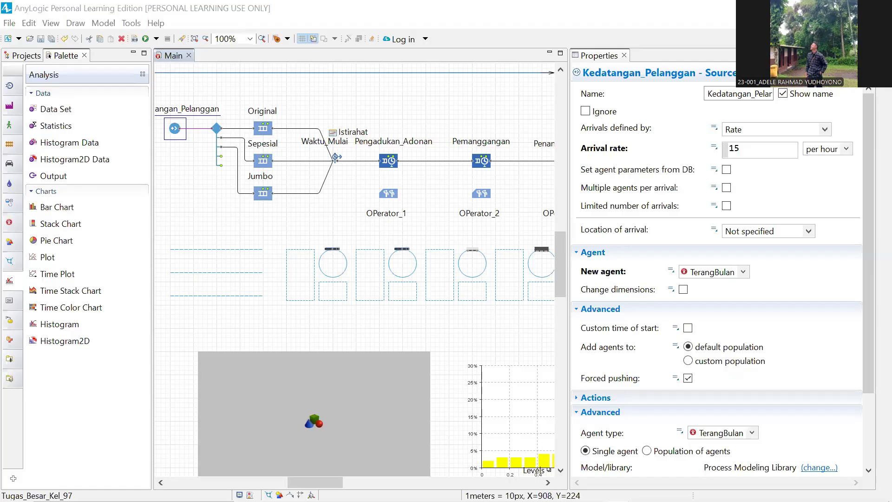
# - Create a single attractor in the Tempat_OPerator_1 work area
pyautogui.moveTo(409, 278); pyautogui.dragTo(449, 284)
pyautogui.moveTo(465, 207); pyautogui.dragTo(444, 150)
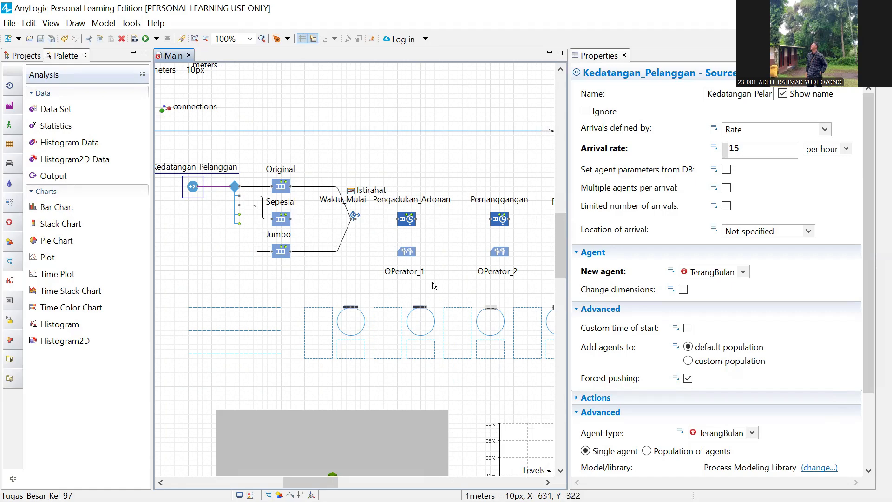
pyautogui.scroll(-5, 325, 278)
pyautogui.click(301, 250)
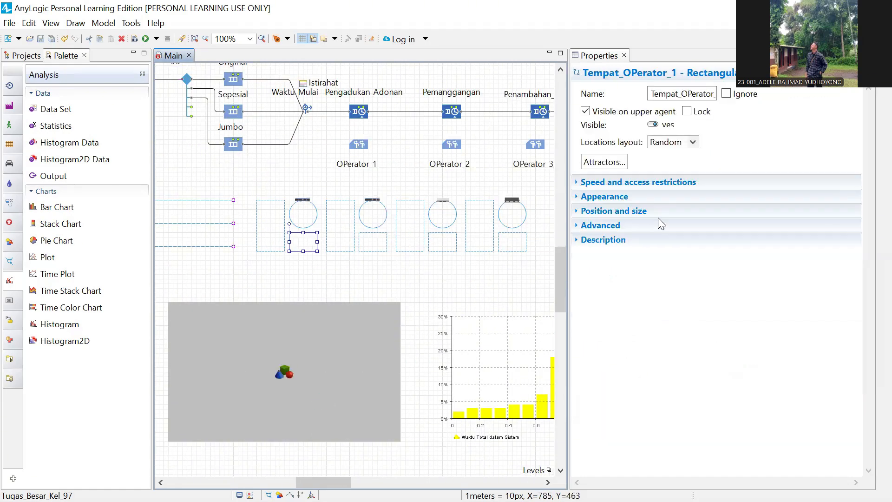
pyautogui.click(597, 163)
pyautogui.doubleClick(491, 209)
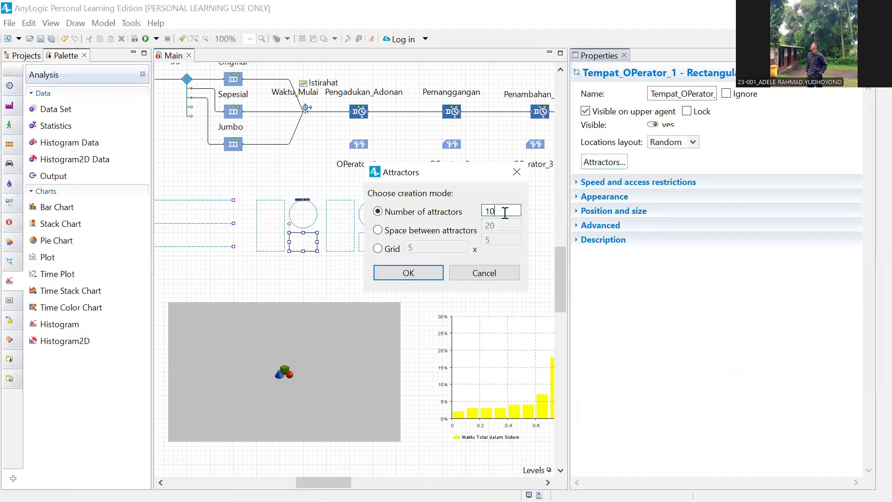
pyautogui.write('1')
pyautogui.click(408, 274)
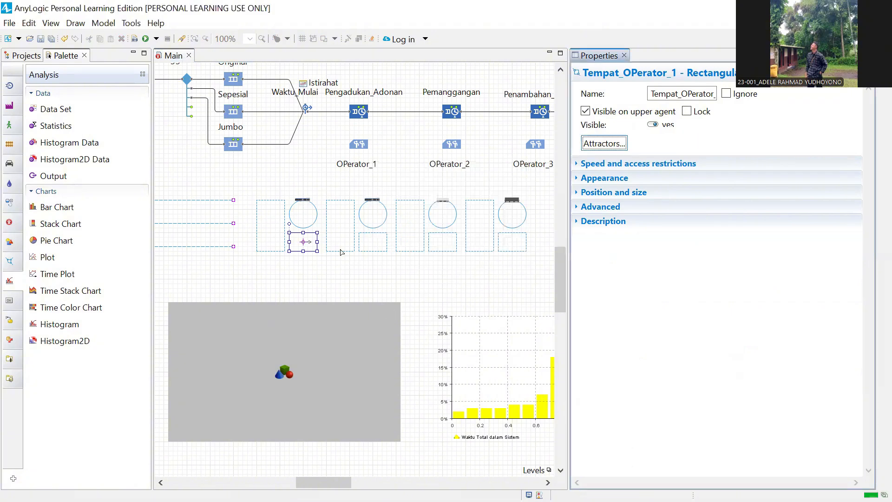
# - Add one attractor each to the second, third and fourth operator work areas
pyautogui.click(376, 249)
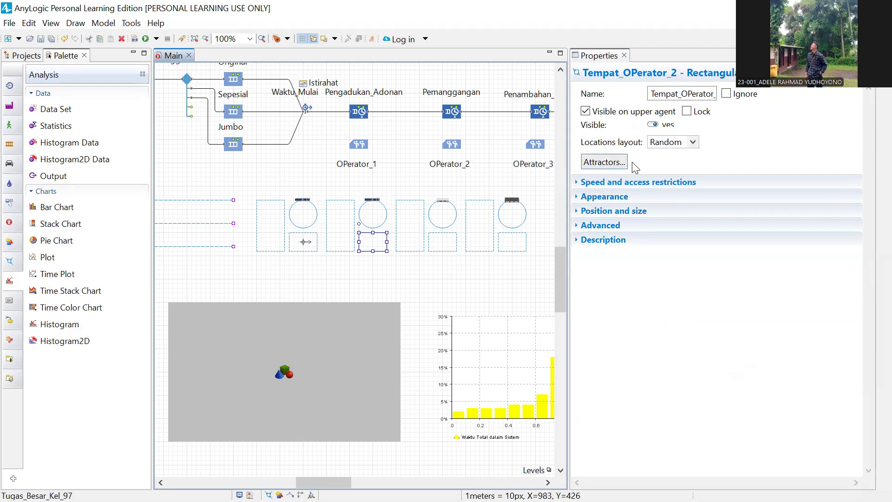
pyautogui.click(623, 162)
pyautogui.click(432, 274)
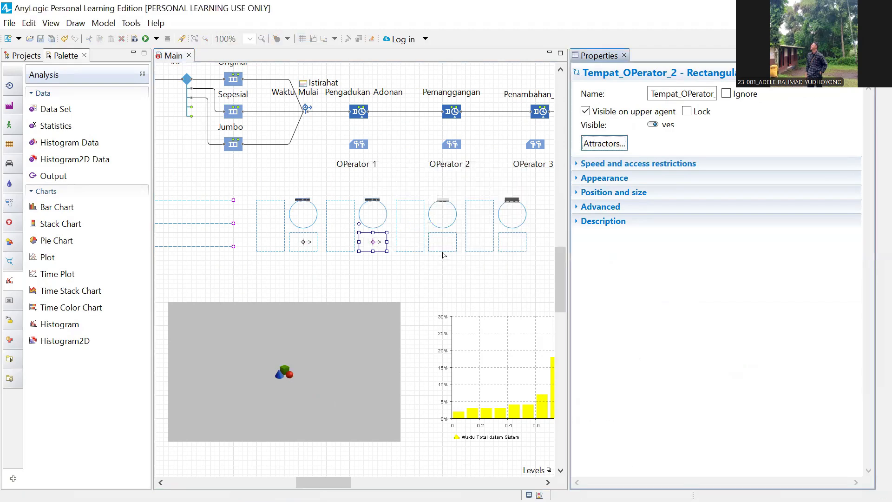
pyautogui.click(443, 246)
pyautogui.click(609, 161)
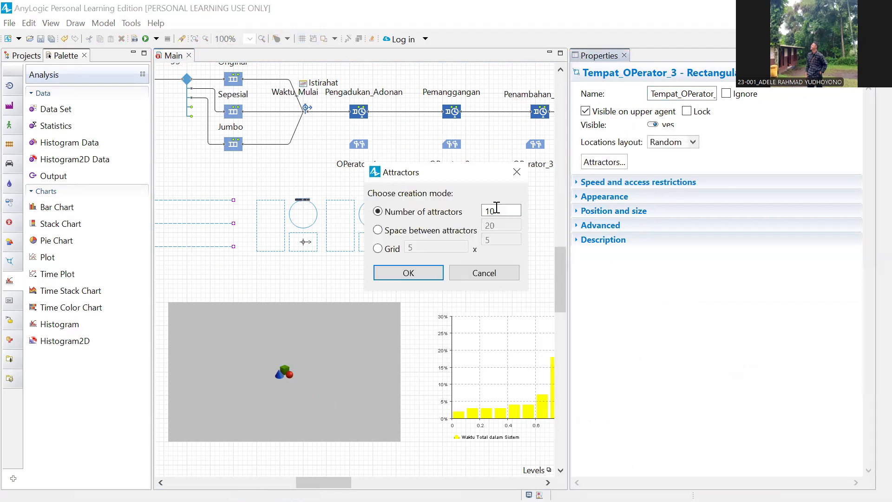
pyautogui.press('Return')
pyautogui.click(525, 246)
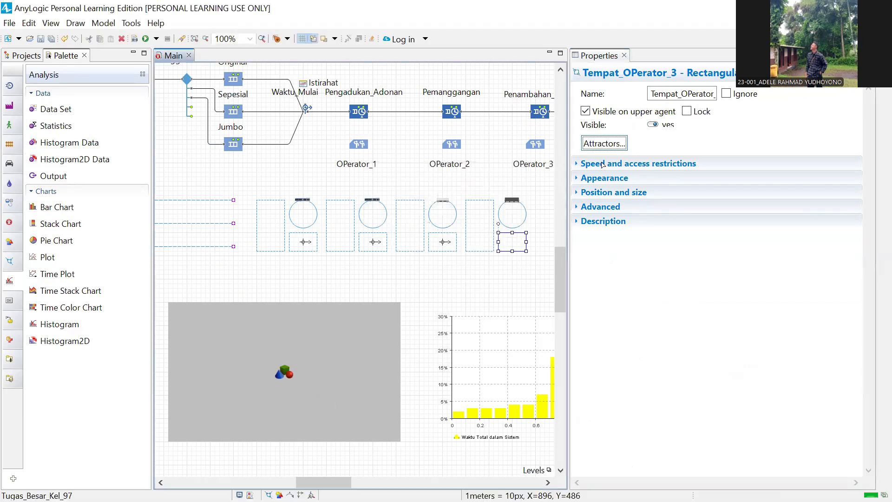
pyautogui.click(600, 163)
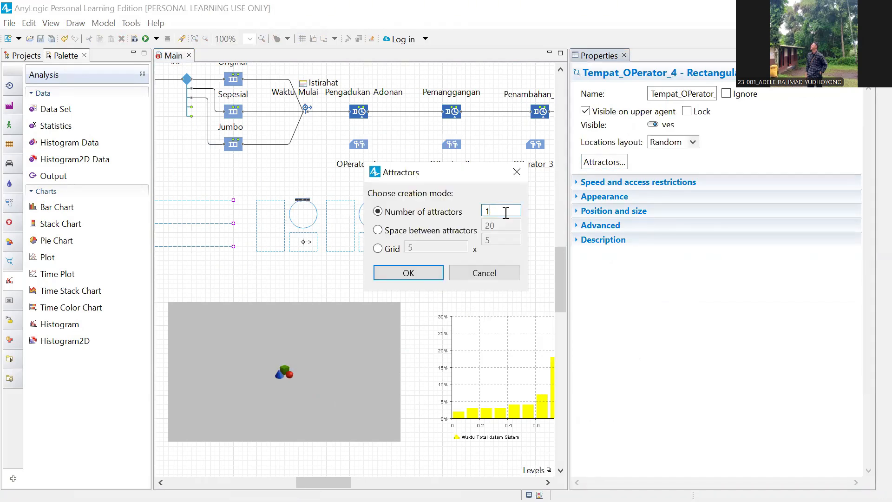
pyautogui.press('Return')
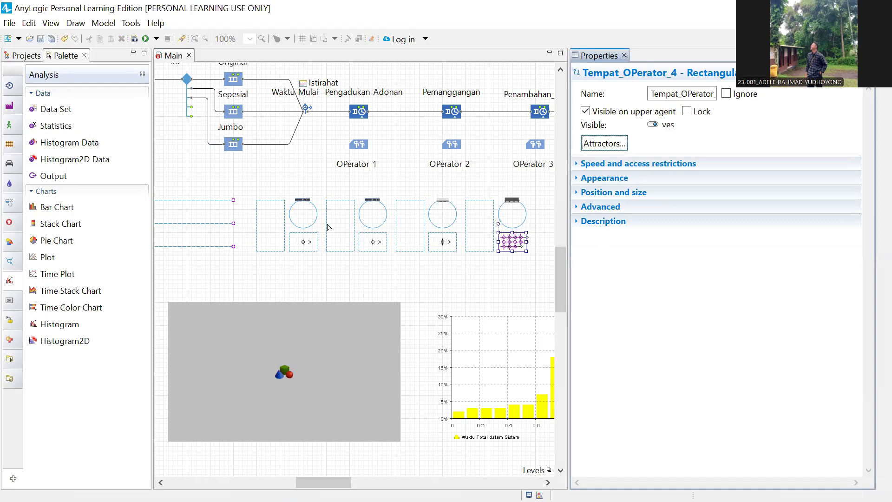
# - Rotate the attractors in the first three operator areas to face up
pyautogui.click(305, 242)
pyautogui.moveTo(310, 233); pyautogui.dragTo(301, 216)
pyautogui.click(375, 241)
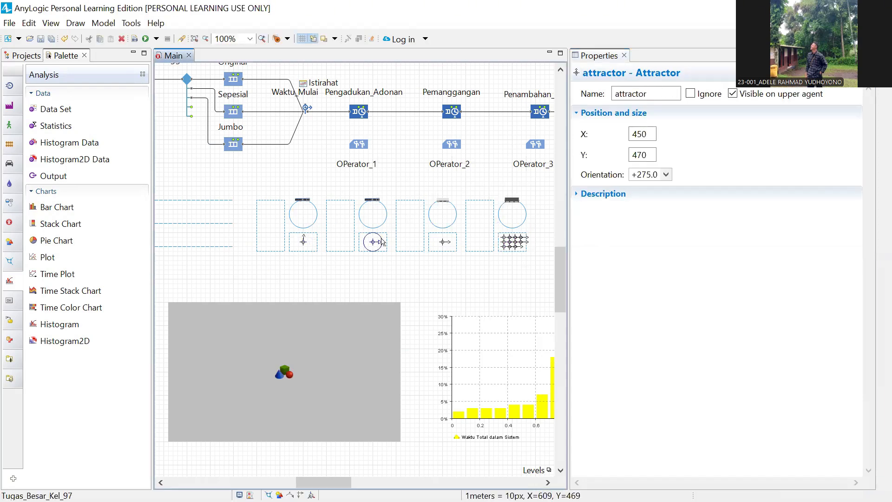
pyautogui.moveTo(381, 242); pyautogui.dragTo(372, 216)
pyautogui.click(444, 242)
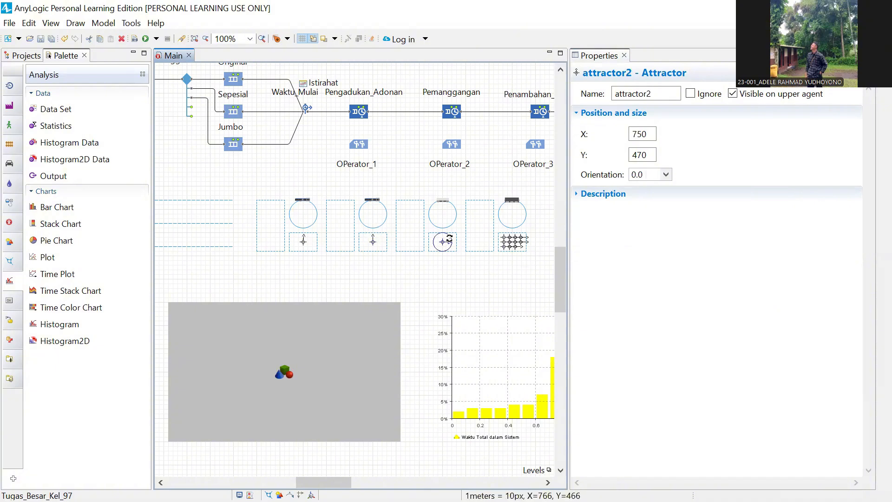
pyautogui.moveTo(450, 242); pyautogui.dragTo(442, 214)
# - Replace the fourth area's attractor grid with one attractor and rotate it to +270
pyautogui.click(523, 251)
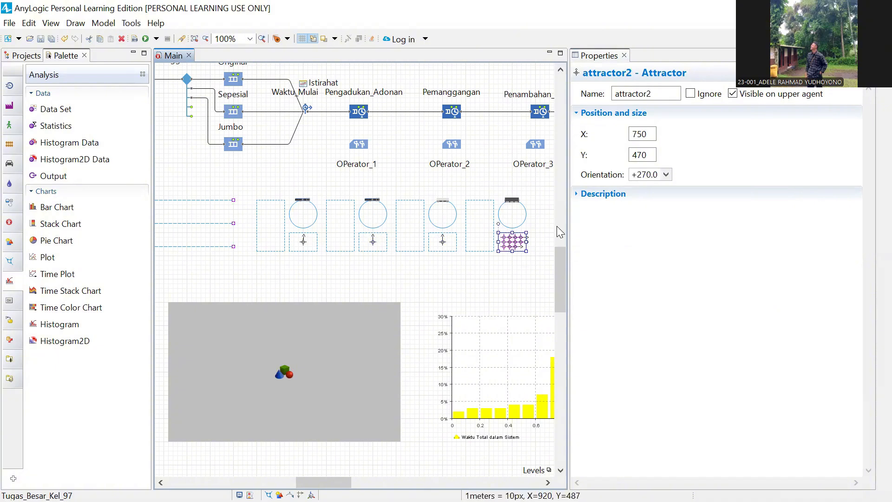
pyautogui.click(603, 143)
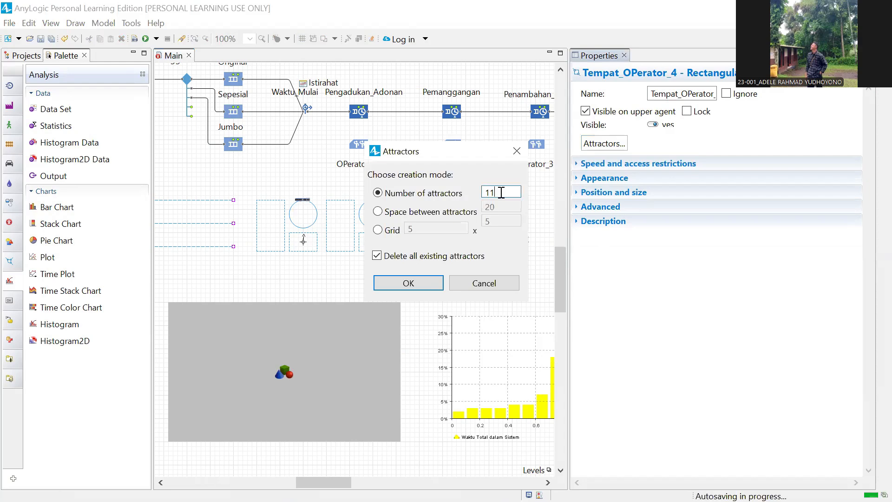
pyautogui.press('BackSpace')
pyautogui.press('Return')
pyautogui.click(512, 241)
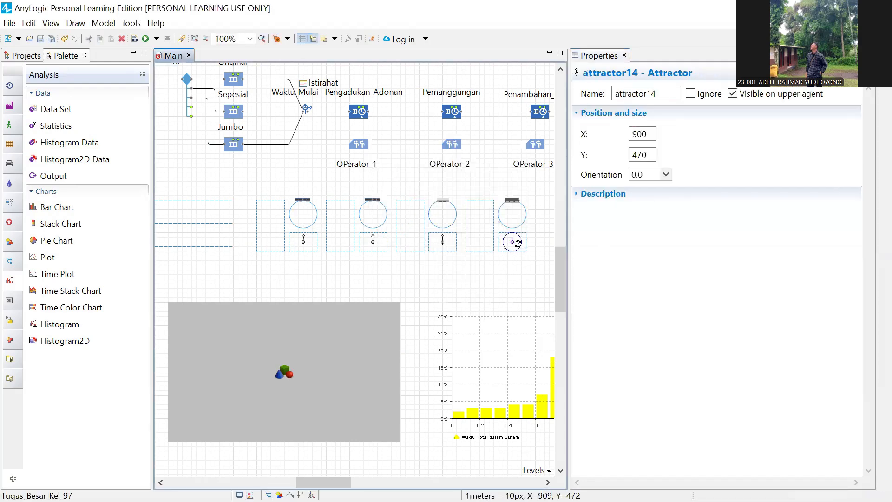
pyautogui.moveTo(516, 241); pyautogui.dragTo(511, 227)
# - Select the Antri_Pengadukan_Adonan queue area and pan to Operator_3, Operator_4 and the histogram
pyautogui.moveTo(404, 276); pyautogui.dragTo(450, 266)
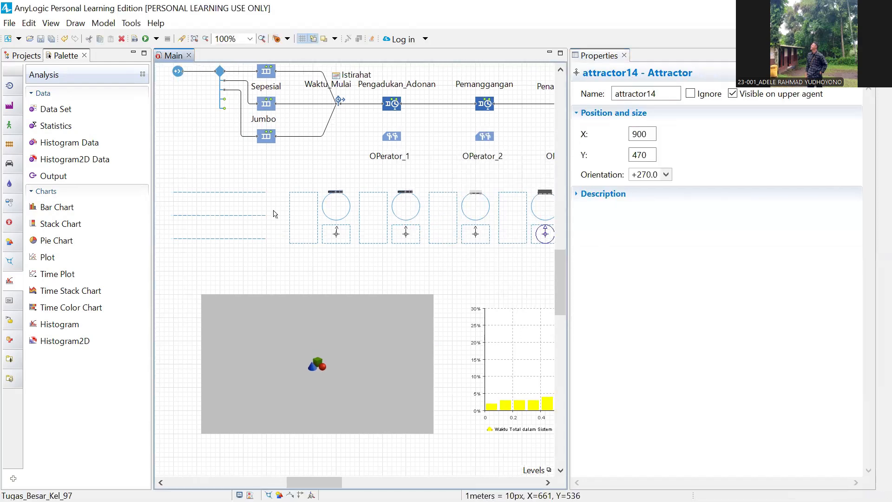
pyautogui.click(325, 240)
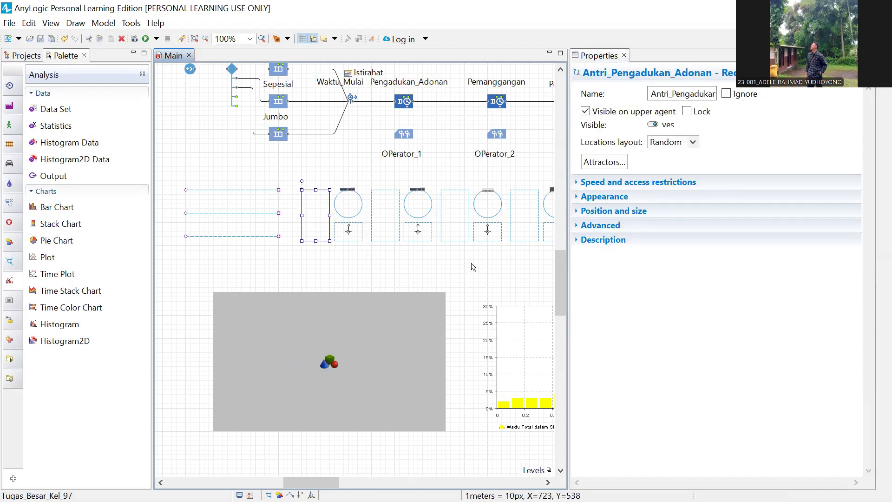
pyautogui.scroll(3, 455, 255)
pyautogui.moveTo(541, 254); pyautogui.dragTo(383, 246)
pyautogui.moveTo(461, 273); pyautogui.dragTo(483, 270)
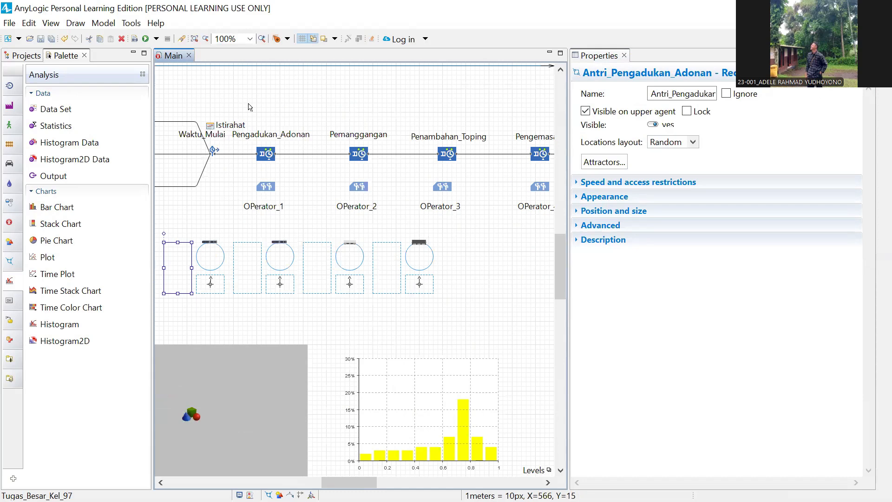
# - Start running the model and check the list of model problems
pyautogui.click(147, 38)
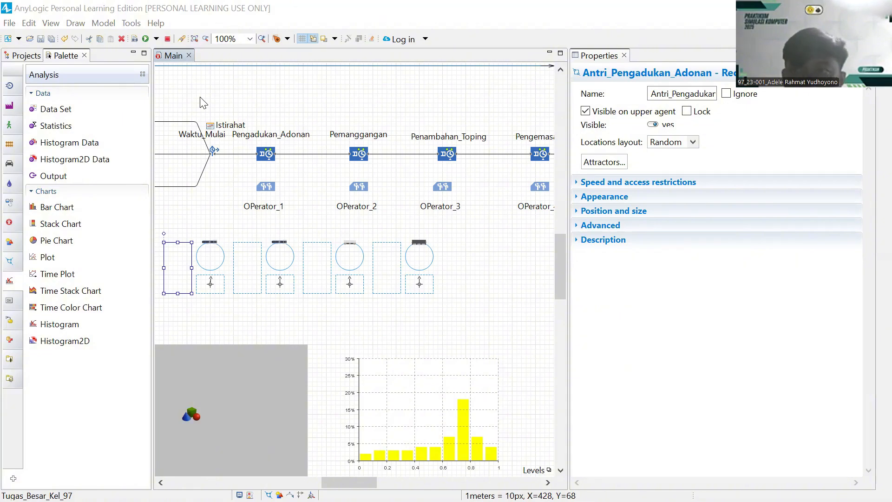
pyautogui.moveTo(469, 242); pyautogui.dragTo(528, 298)
pyautogui.moveTo(450, 155); pyautogui.dragTo(513, 169)
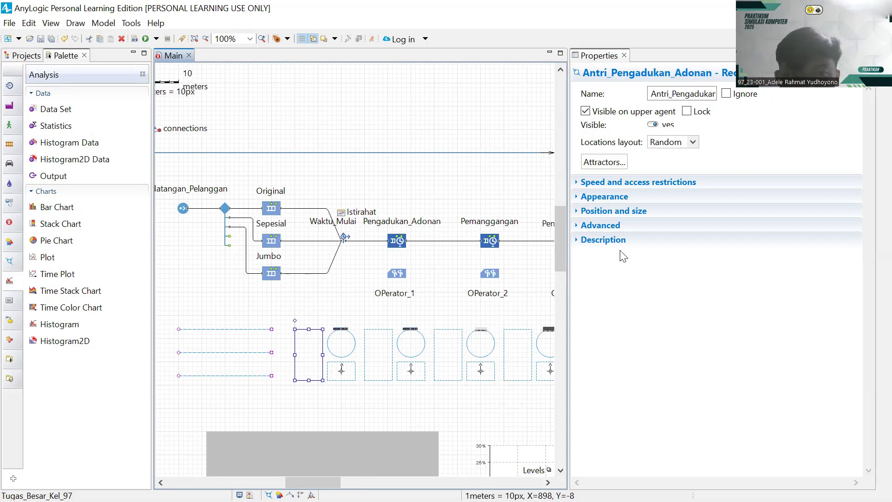
pyautogui.moveTo(236, 162); pyautogui.dragTo(276, 151)
pyautogui.click(249, 496)
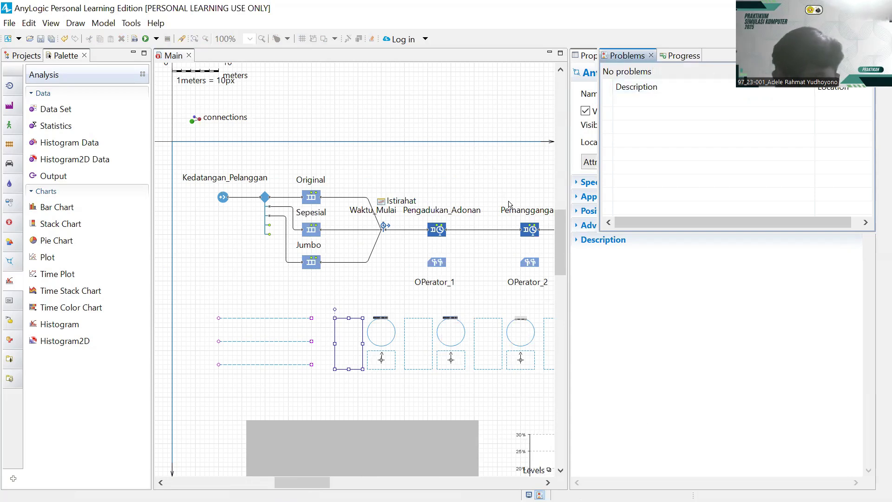
# - Select the queue area and Waktu_Total_Dalam_Sistem histogram, then show the Projects tree
pyautogui.click(530, 141)
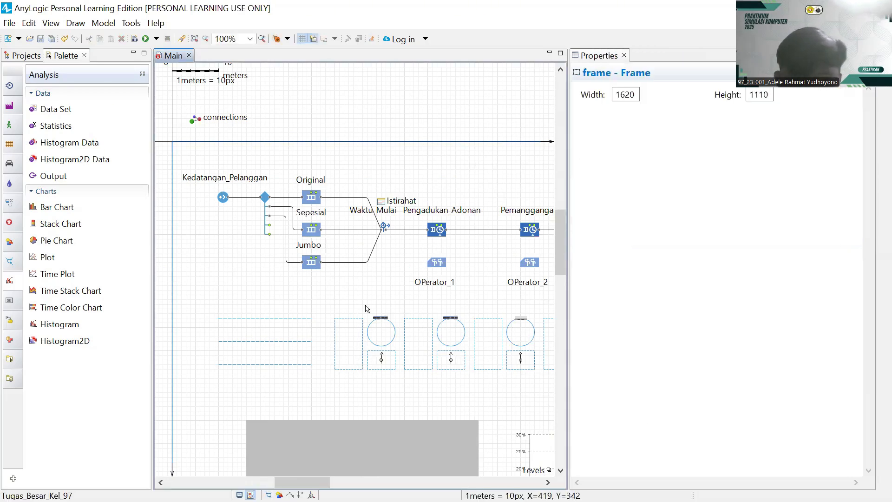
pyautogui.scroll(-5, 421, 246)
pyautogui.scroll(-1, 408, 295)
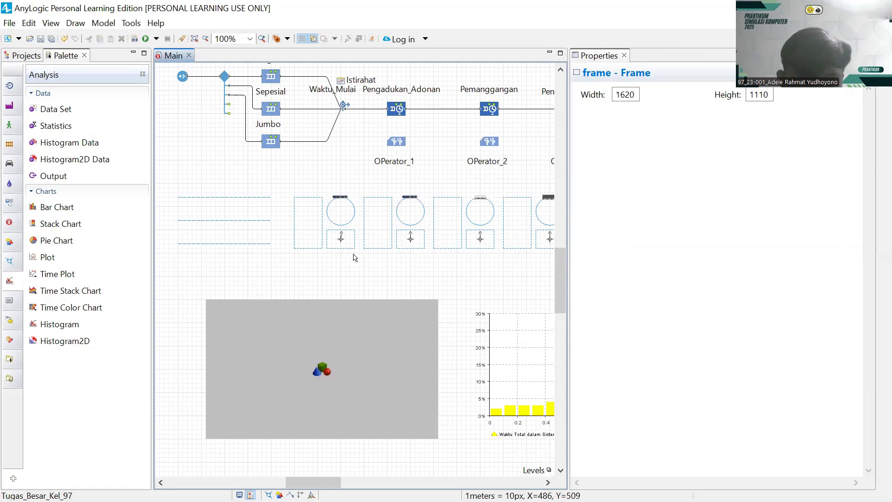
pyautogui.click(312, 246)
pyautogui.click(516, 366)
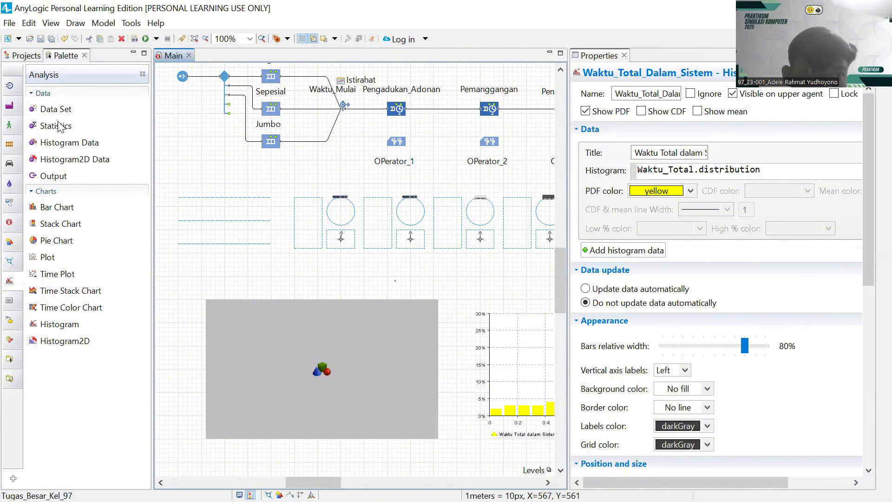
pyautogui.click(27, 55)
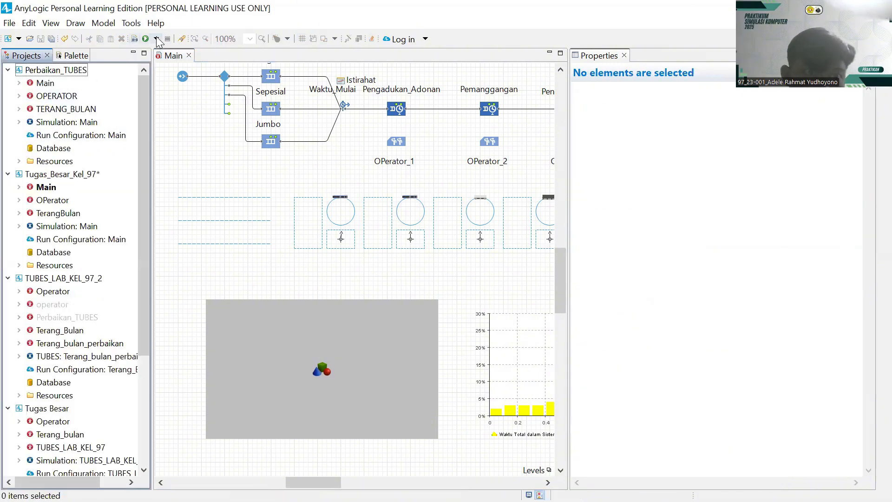
# - Launch the Perbaikan_TUBES simulation and select its Main agent in the projects tree
pyautogui.click(157, 39)
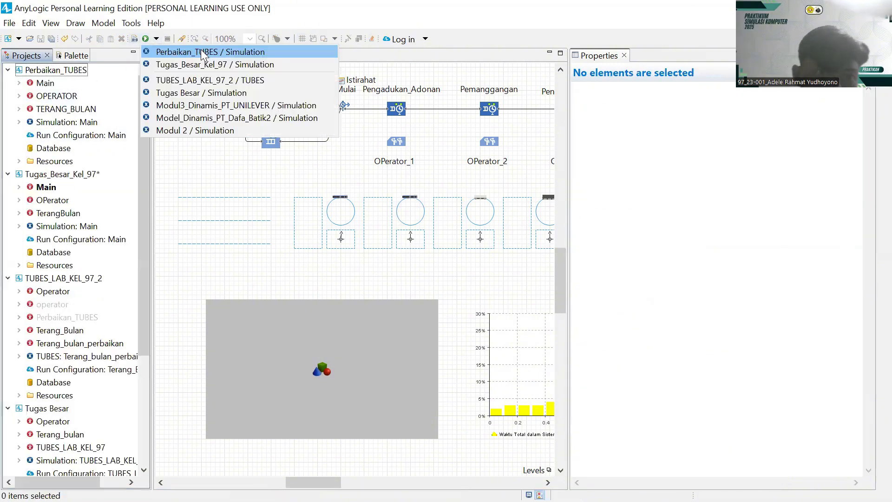
pyautogui.click(207, 119)
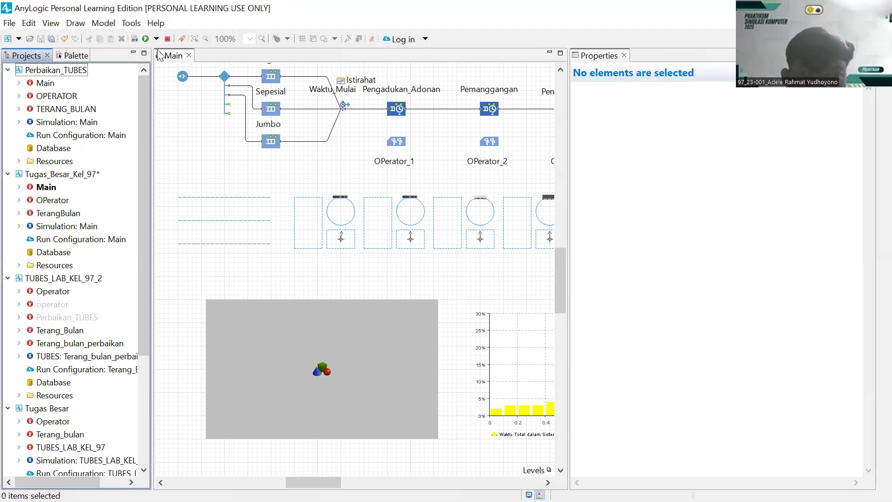
pyautogui.click(47, 86)
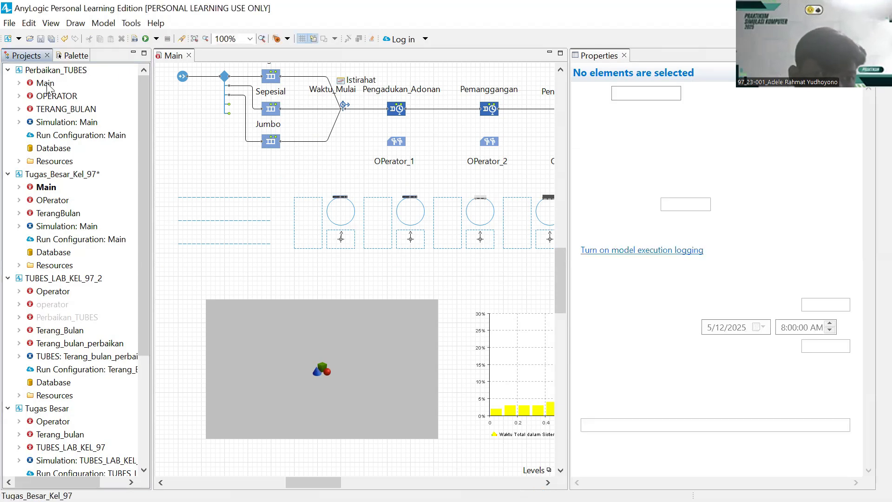
pyautogui.click(54, 84)
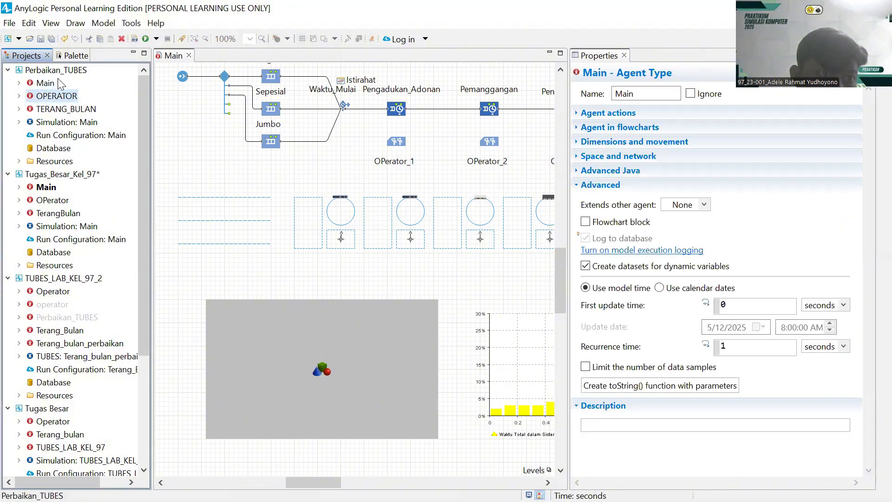
pyautogui.click(41, 82)
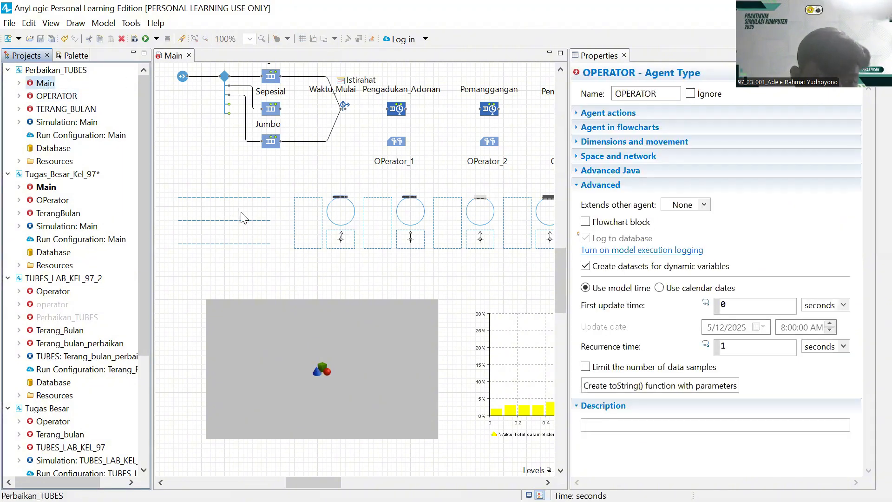
# - Dismiss the simulation list and inspect the attractor at X 450, Y 470, orientation +275.0
pyautogui.click(156, 38)
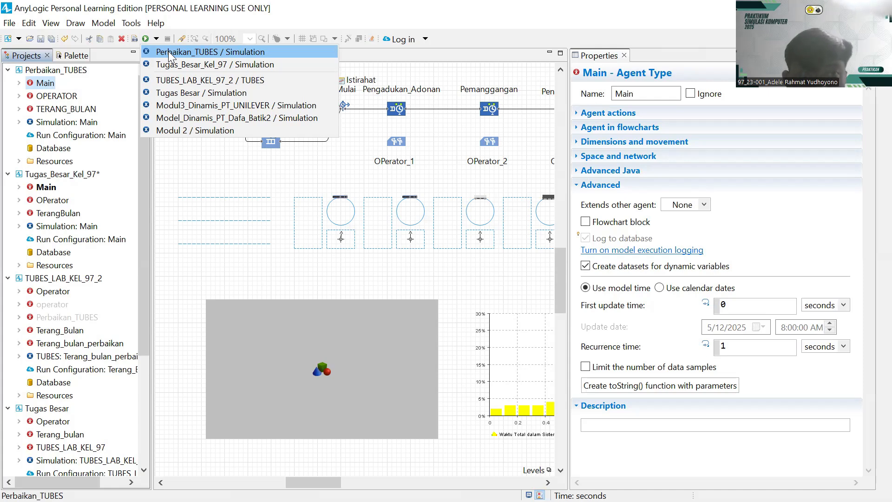
pyautogui.click(352, 266)
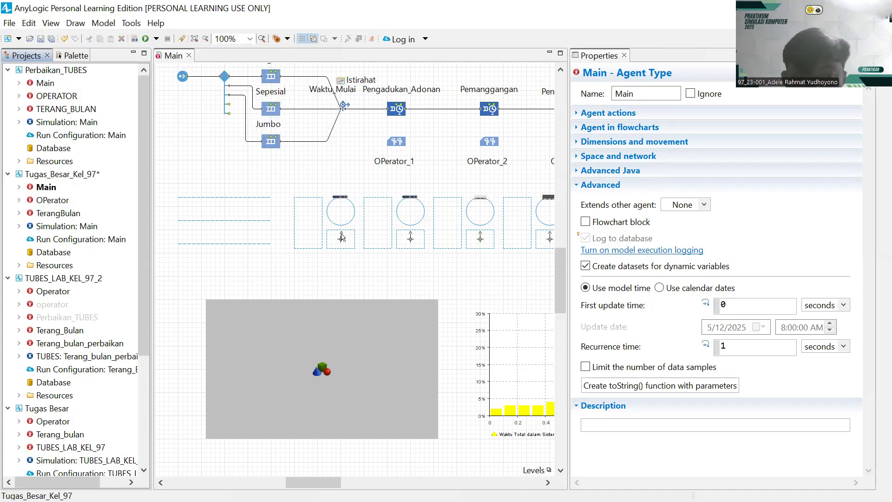
pyautogui.click(341, 236)
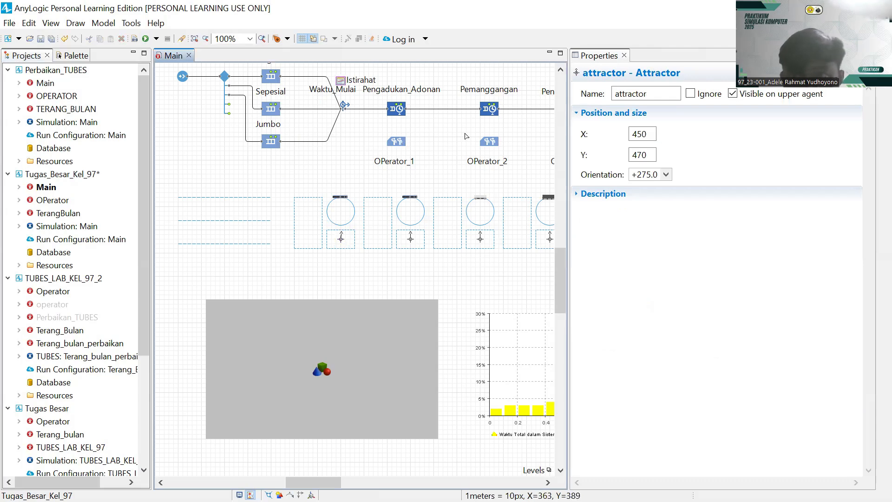
# - Review OPerator_1's resource pool settings, then run Perbaikan_TUBES / Simulation
pyautogui.click(396, 142)
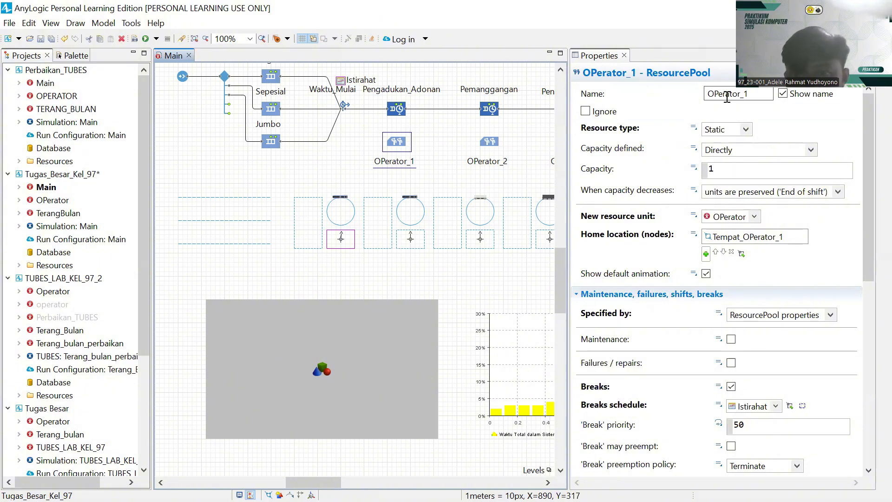
pyautogui.scroll(-3, 785, 196)
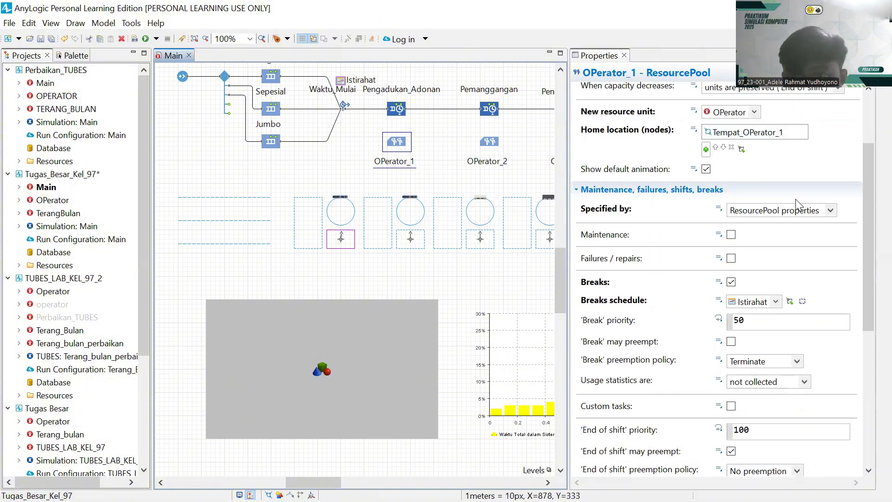
pyautogui.scroll(-8, 791, 197)
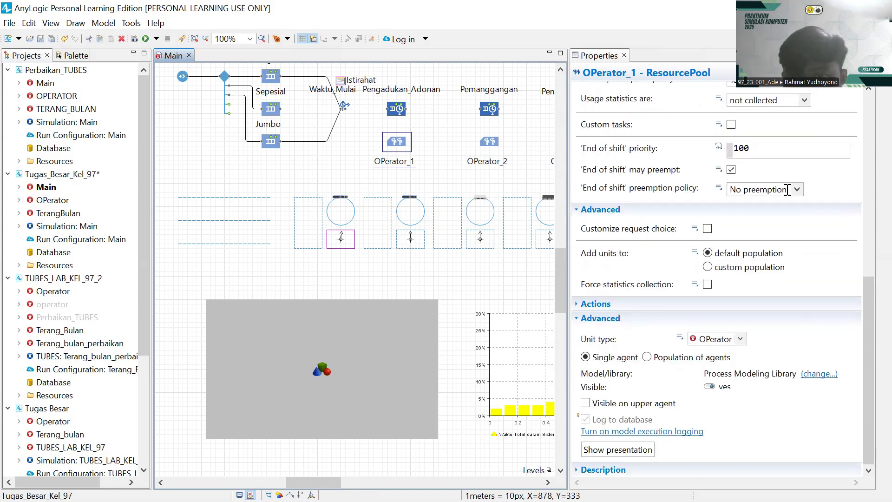
pyautogui.click(250, 266)
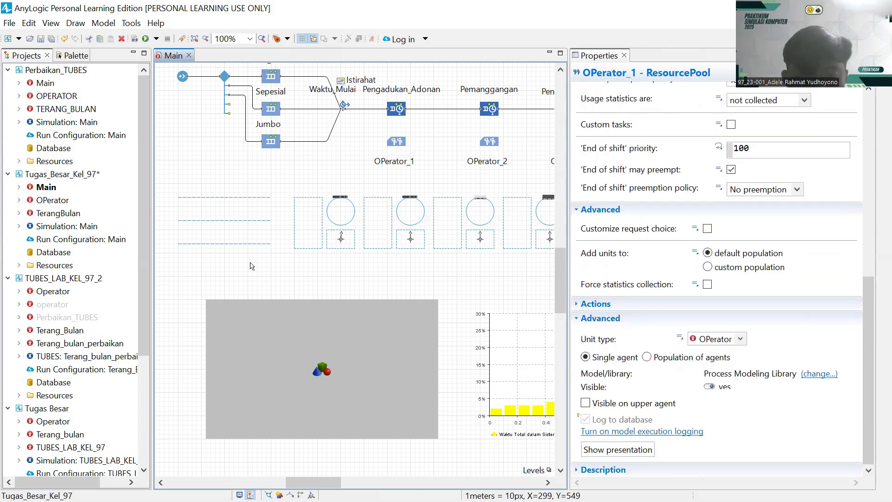
pyautogui.click(156, 39)
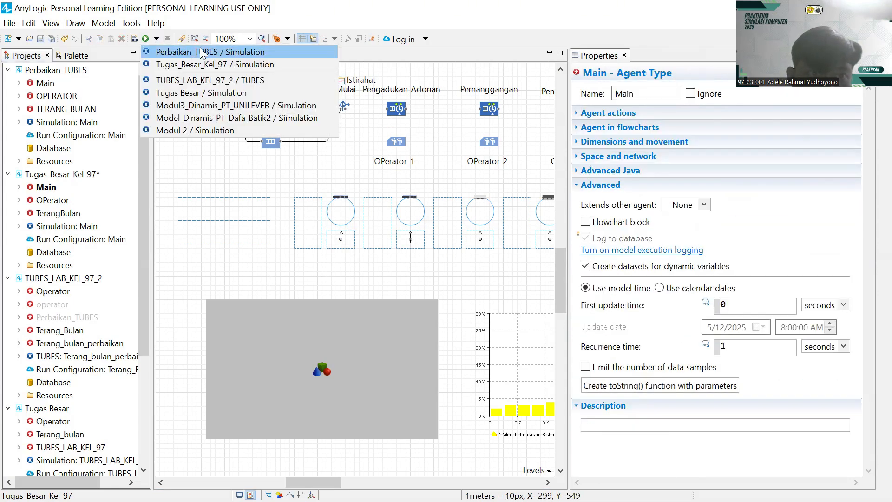
pyautogui.click(230, 54)
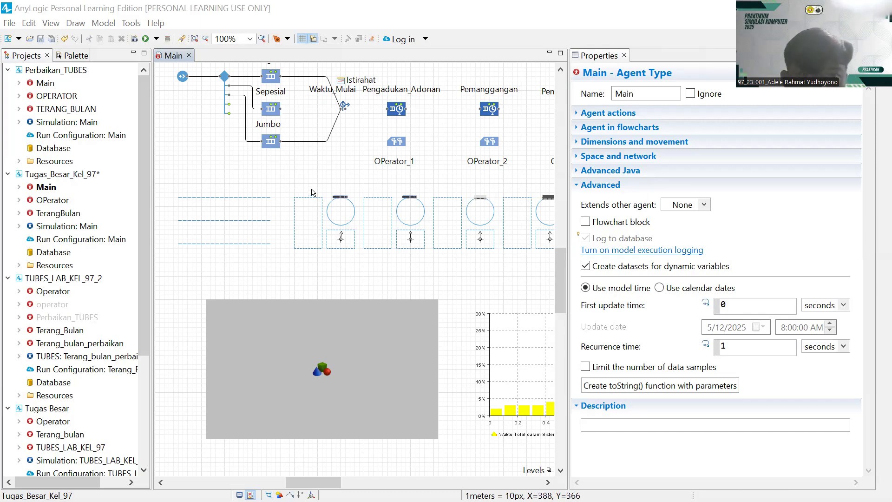
pyautogui.moveTo(310, 174); pyautogui.dragTo(341, 252)
pyautogui.scroll(1, 272, 242)
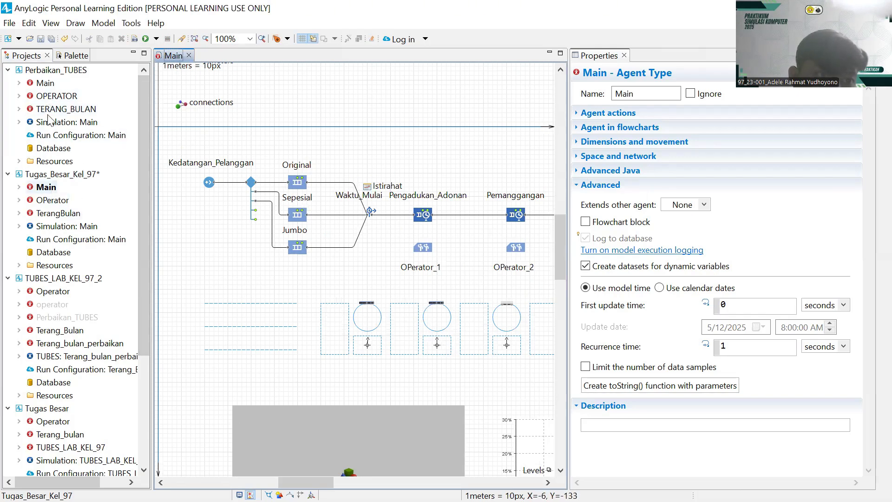
pyautogui.click(50, 84)
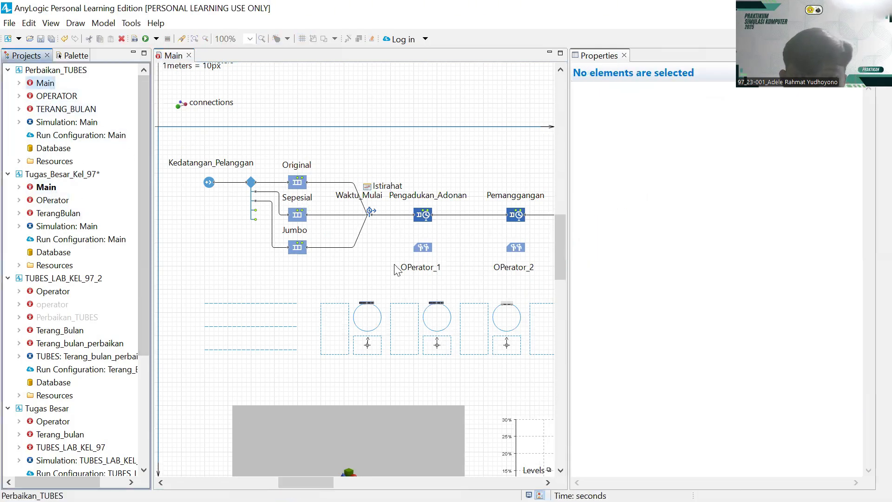
pyautogui.click(373, 264)
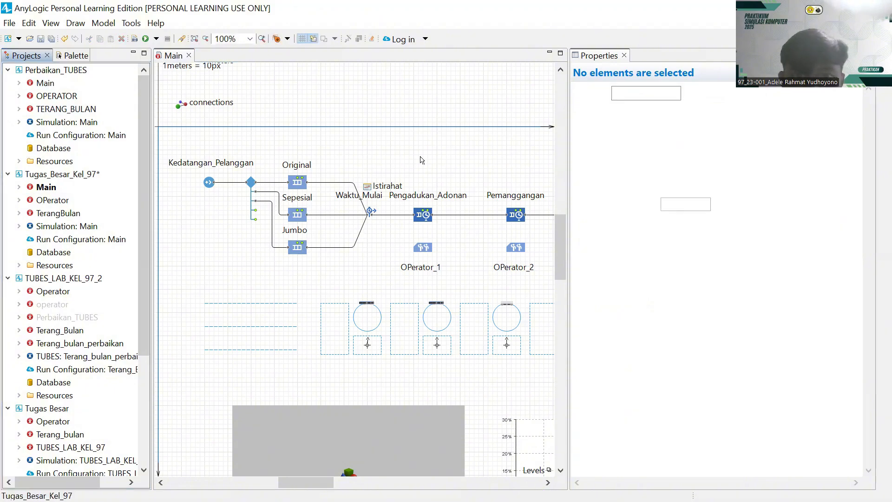
pyautogui.moveTo(436, 157)
pyautogui.mouseDown()
pyautogui.moveTo(388, 128)
pyautogui.moveTo(430, 157)
pyautogui.mouseUp()
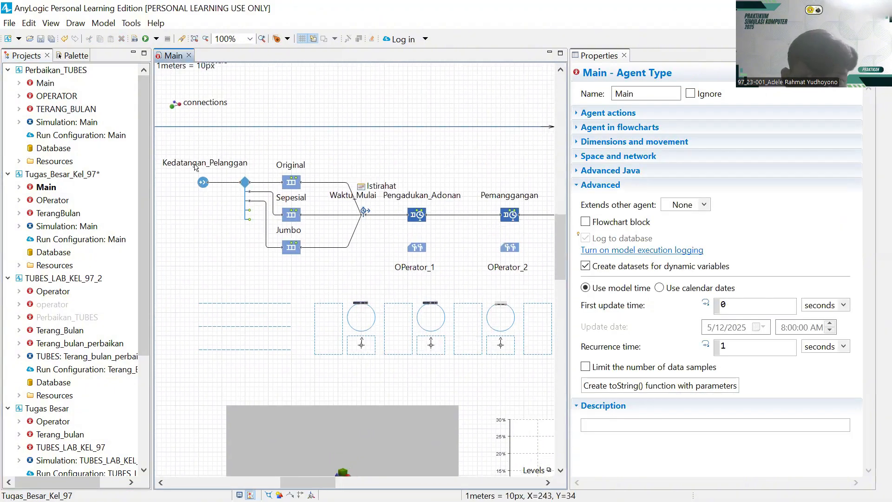
pyautogui.scroll(-4, 104, 354)
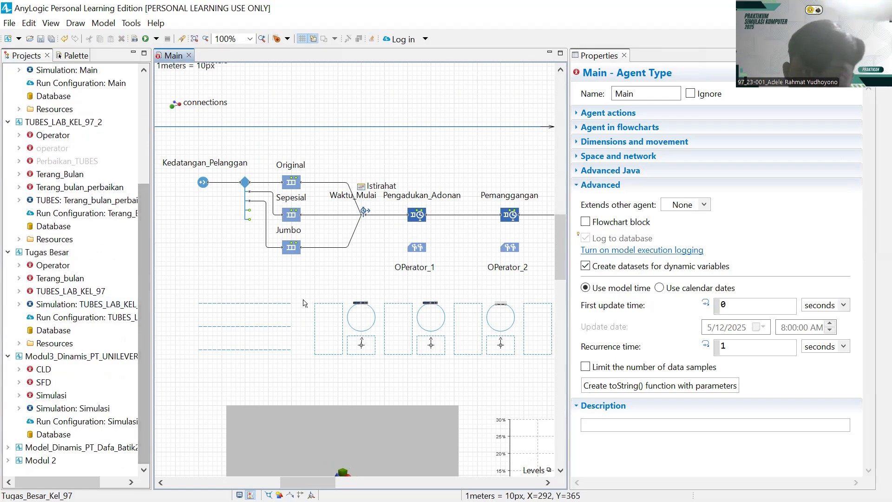
pyautogui.scroll(3, 450, 302)
pyautogui.scroll(-2, 449, 302)
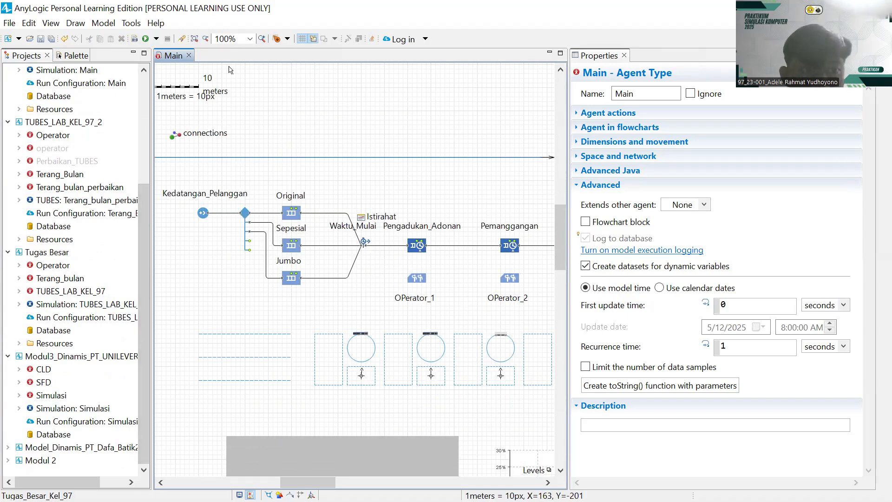
pyautogui.scroll(-2, 272, 202)
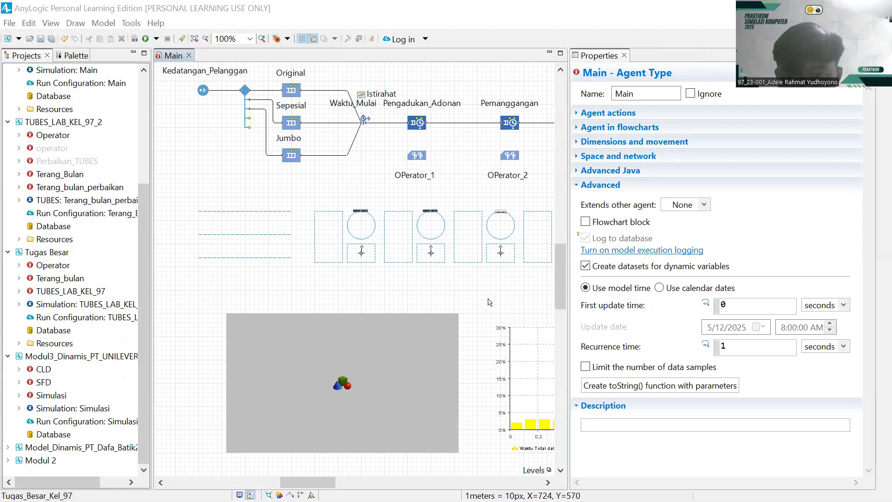
pyautogui.moveTo(486, 301); pyautogui.dragTo(428, 291)
pyautogui.moveTo(319, 279); pyautogui.dragTo(405, 300)
pyautogui.click(297, 246)
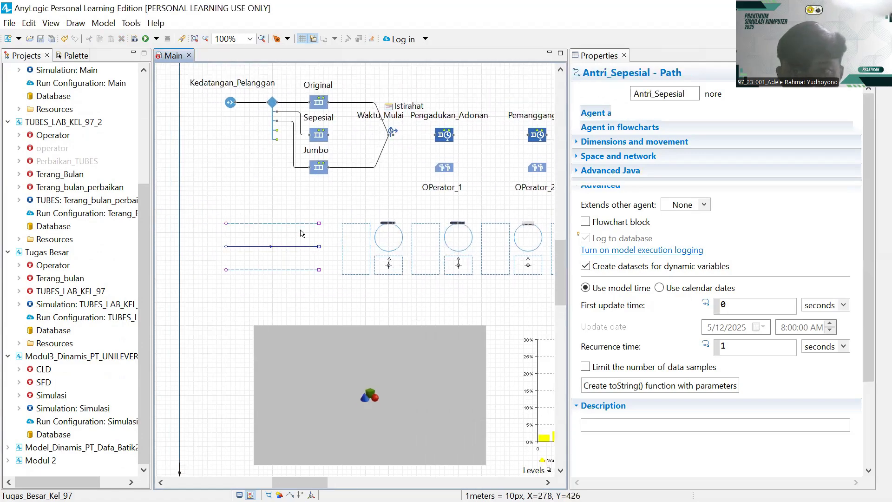
pyautogui.click(302, 224)
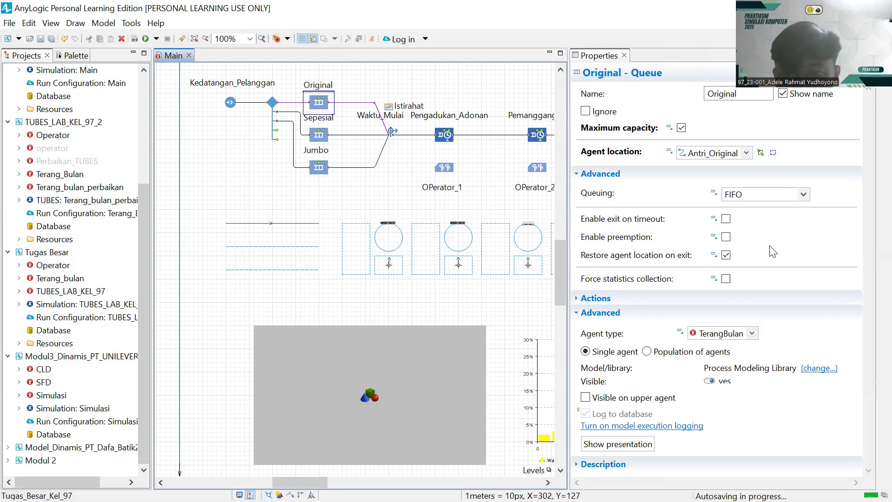
# - Select the Main agent type under Perbaikan_TUBES in the projects tree
pyautogui.click(244, 181)
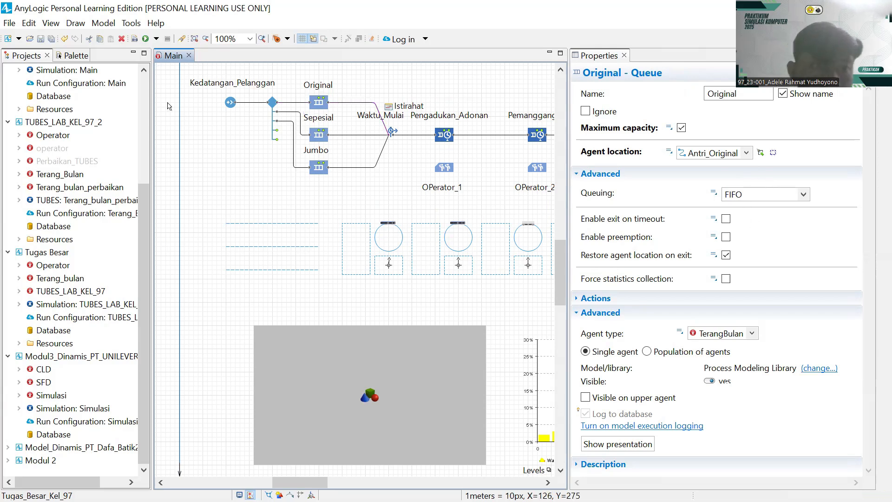
pyautogui.scroll(4, 94, 139)
pyautogui.click(52, 85)
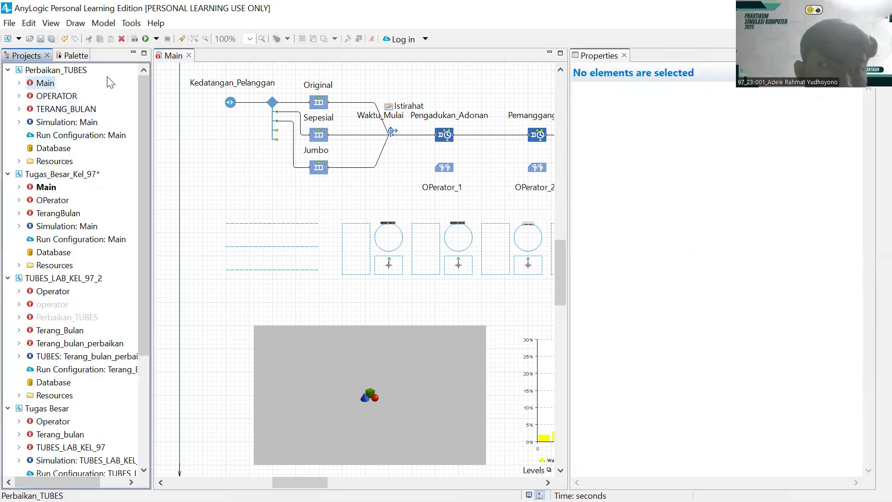
pyautogui.click(167, 68)
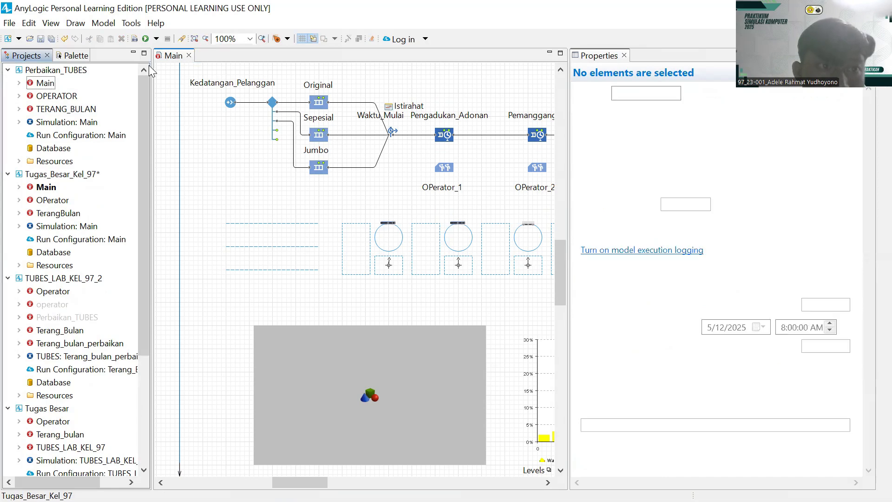
pyautogui.click(40, 84)
# - Rename the Main agent type to Running_TUBES and apply the previewed changes
pyautogui.rightClick(40, 85)
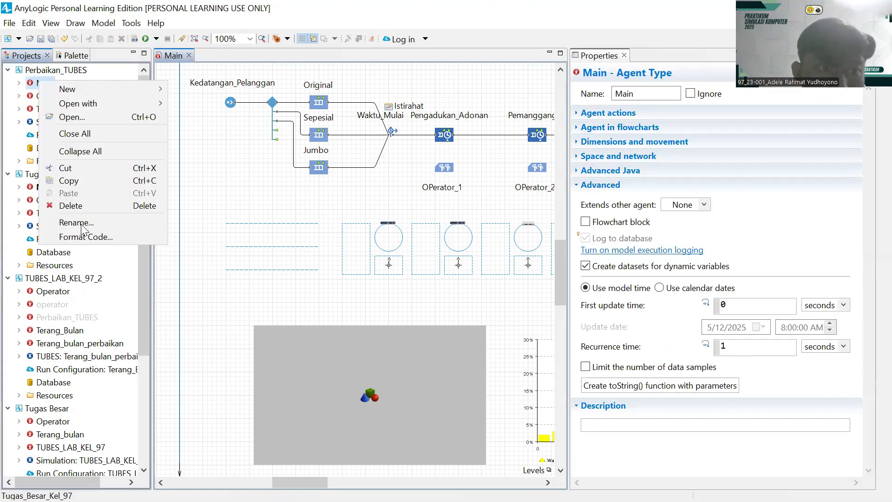
pyautogui.click(80, 224)
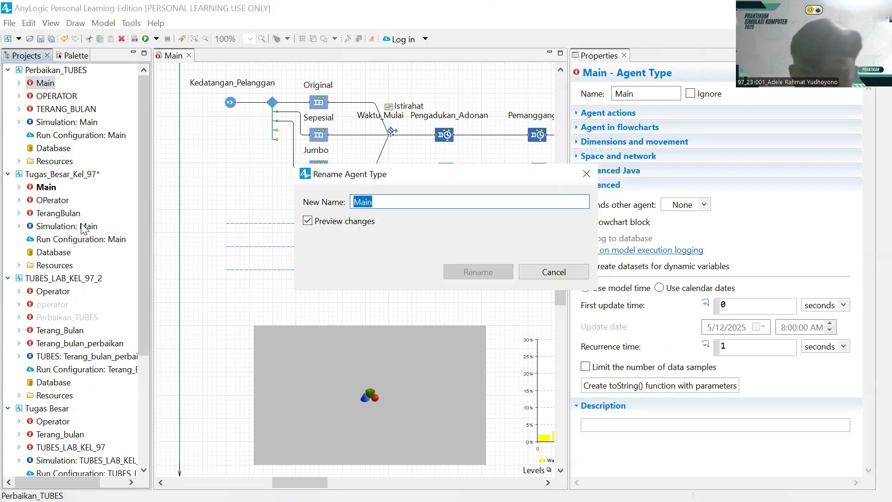
pyautogui.press('BackSpace')
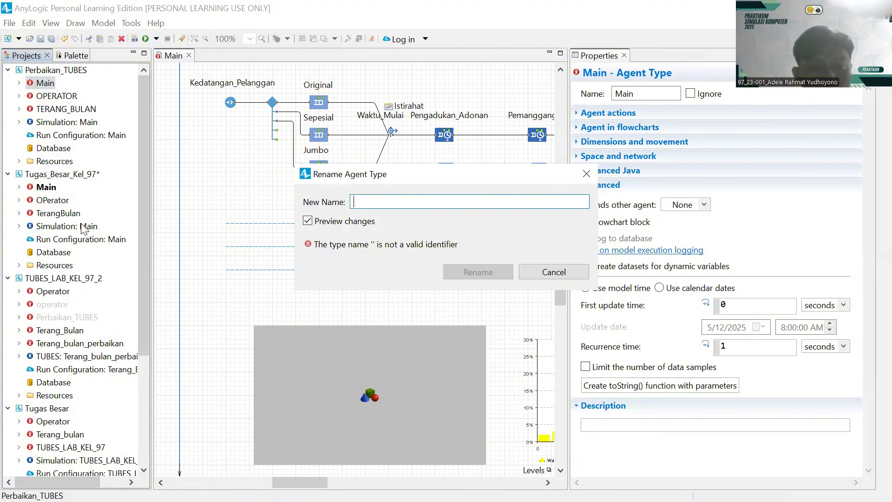
pyautogui.write('R')
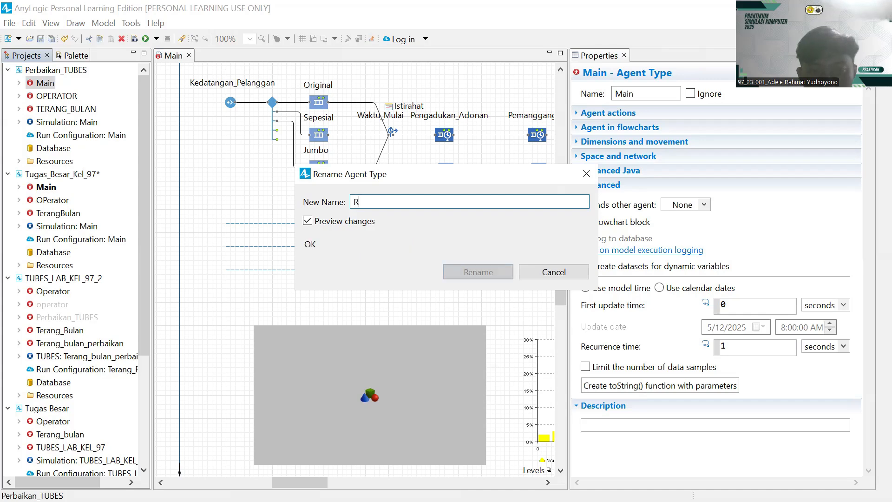
pyautogui.write('unning')
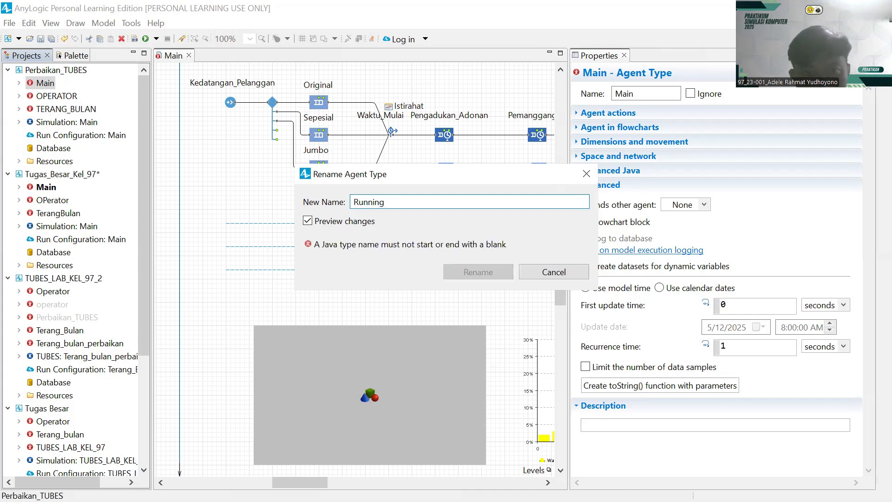
pyautogui.press('BackSpace')
pyautogui.write('_TUBES')
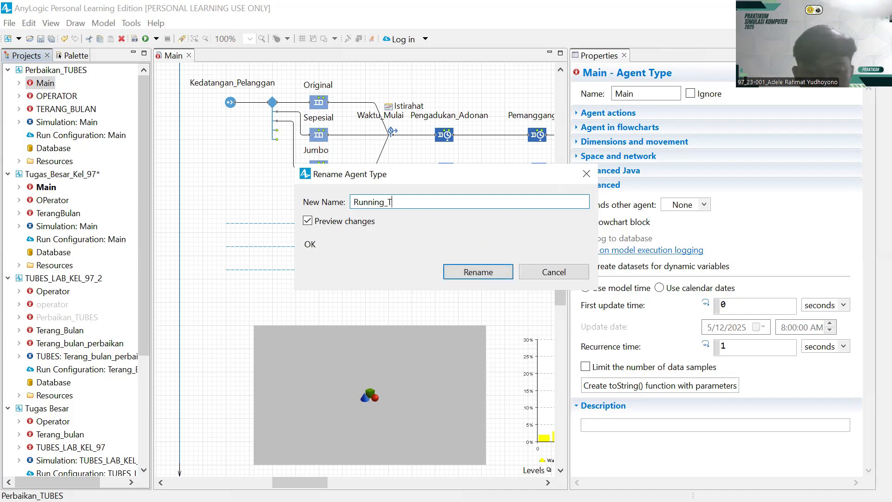
pyautogui.click(470, 274)
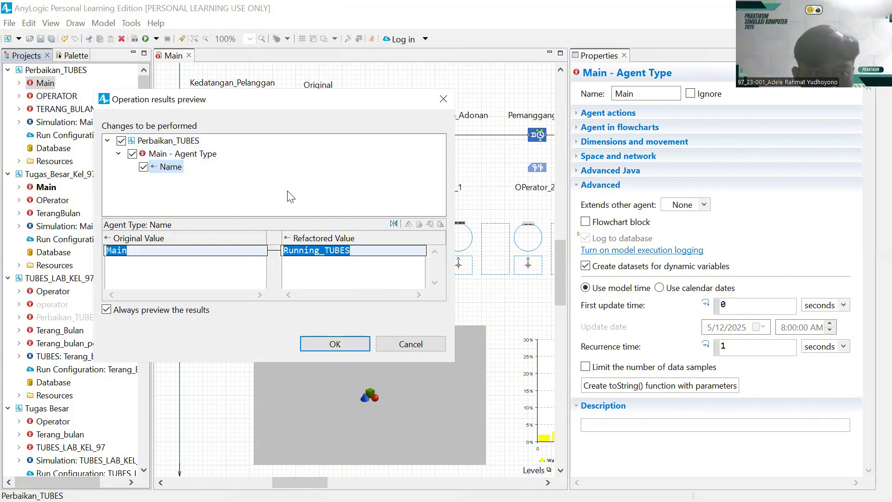
pyautogui.click(335, 343)
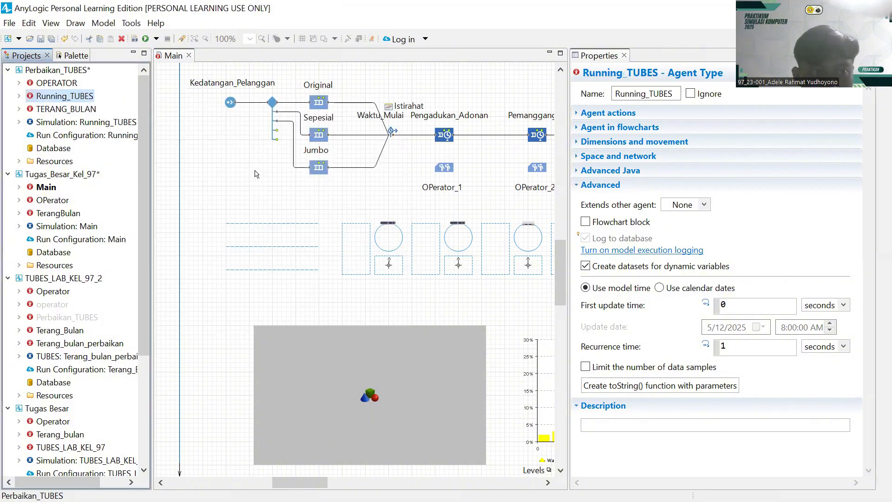
# - Close the simulation list without running and select the Perbaikan_TUBES model
pyautogui.scroll(2, 255, 174)
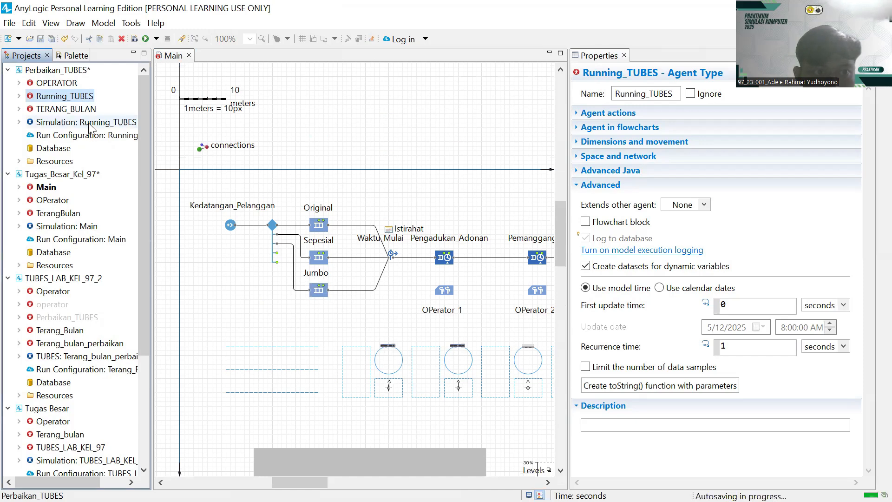
pyautogui.click(156, 39)
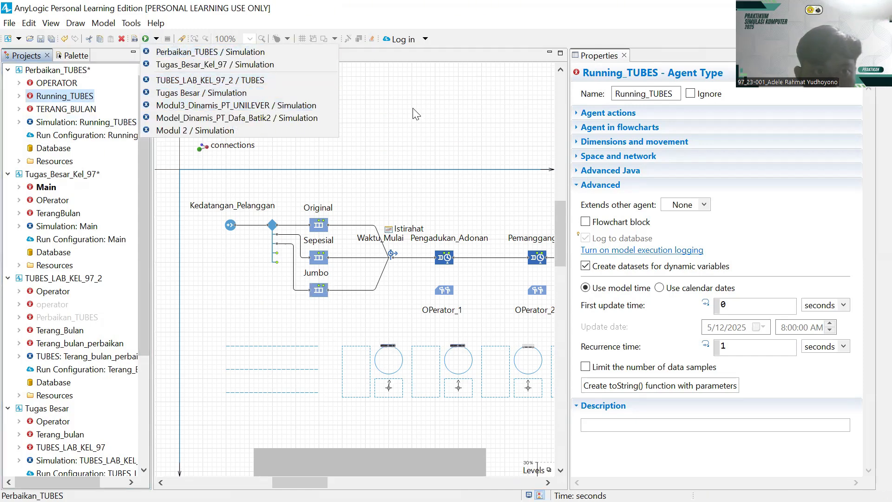
pyautogui.click(188, 53)
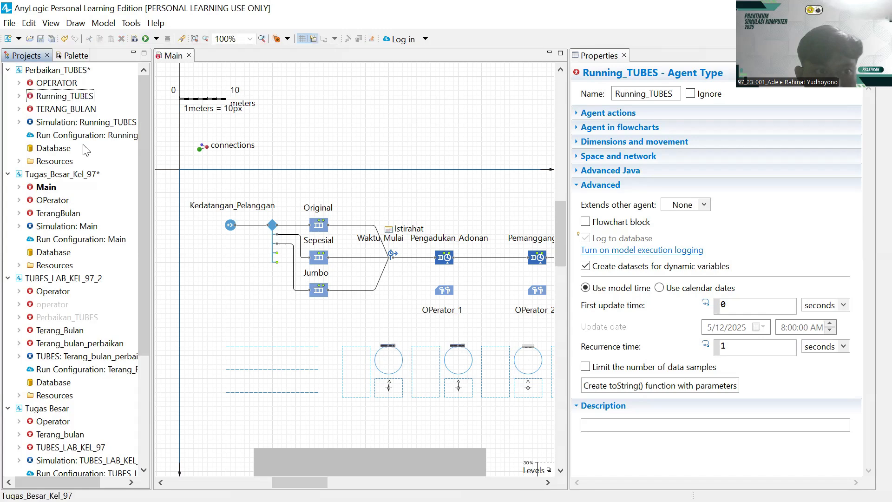
pyautogui.click(56, 72)
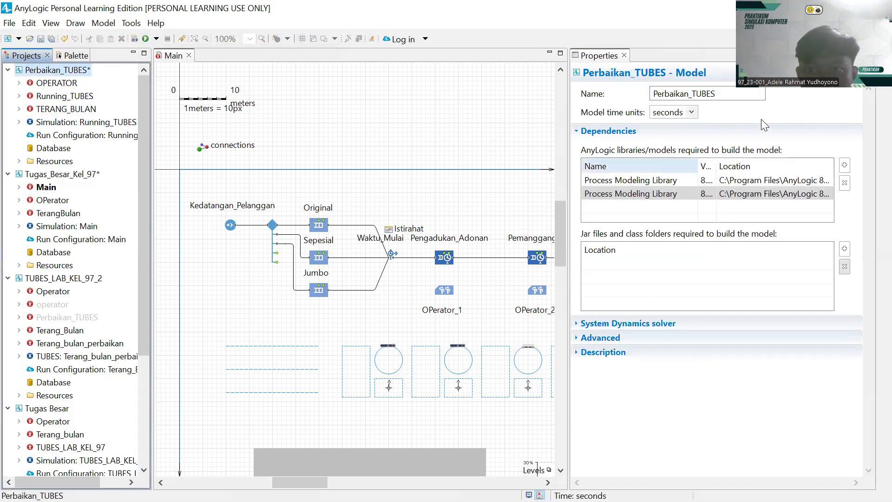
pyautogui.click(722, 93)
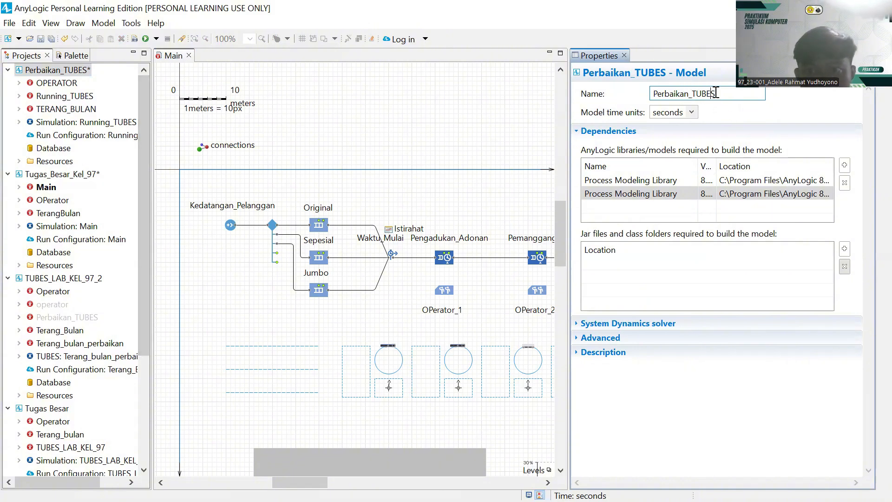
# - Run the Perbaikan_TUBES model from its project context menu
pyautogui.click(65, 70)
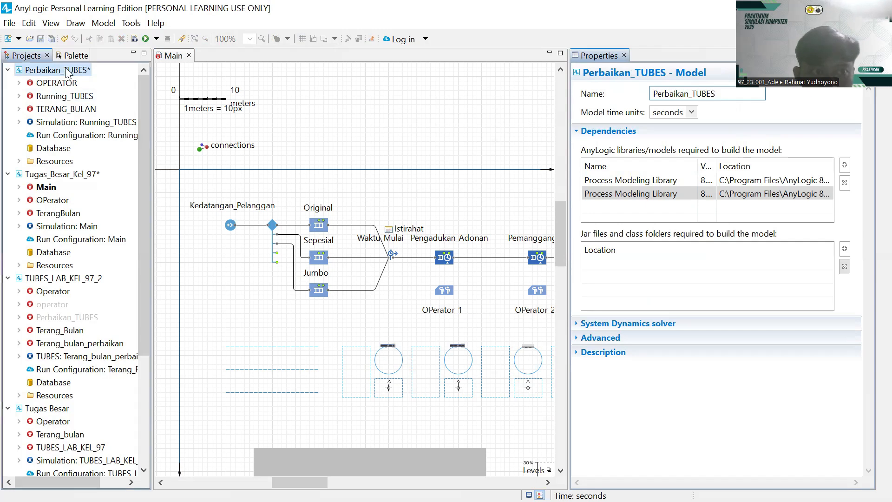
pyautogui.rightClick(65, 70)
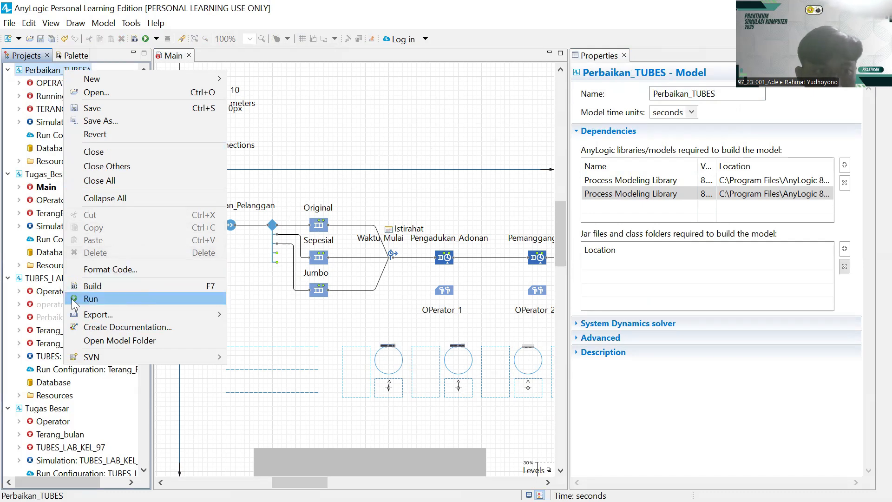
pyautogui.click(91, 299)
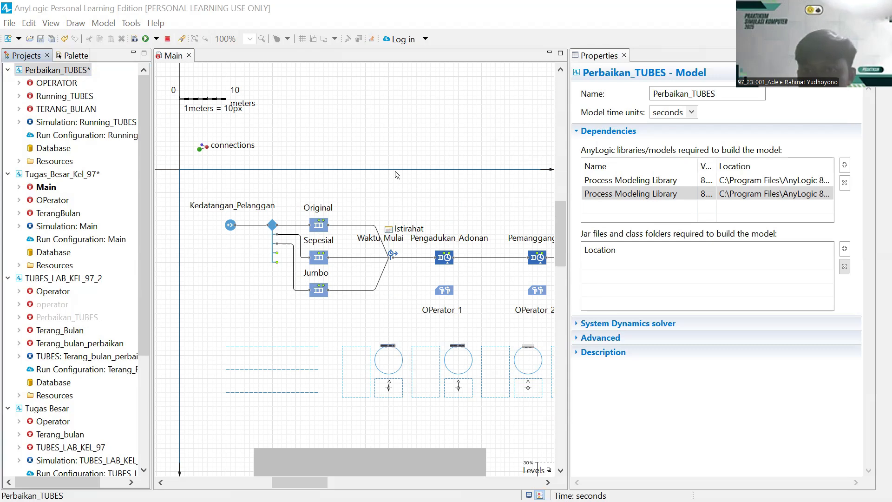
# - Browse the Projects tree, viewing Tugas_Besar_Kel_97's Main agent and the Tugas Besar model
pyautogui.rightClick(64, 99)
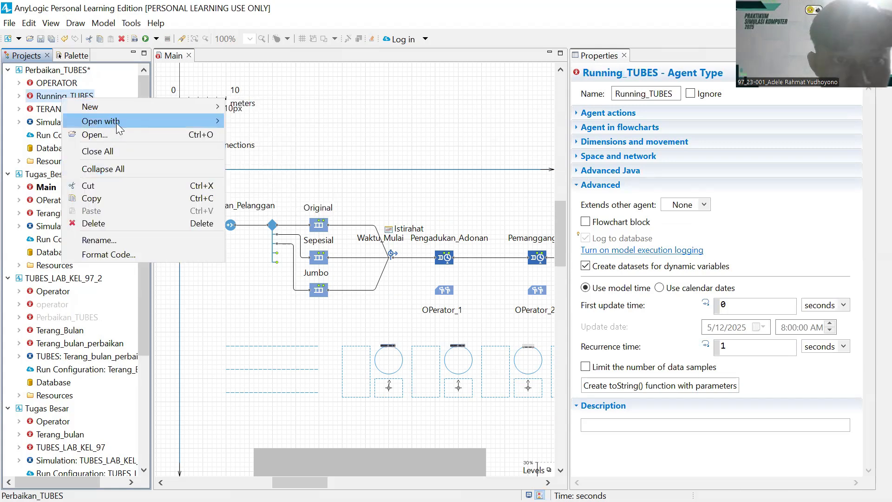
pyautogui.click(192, 315)
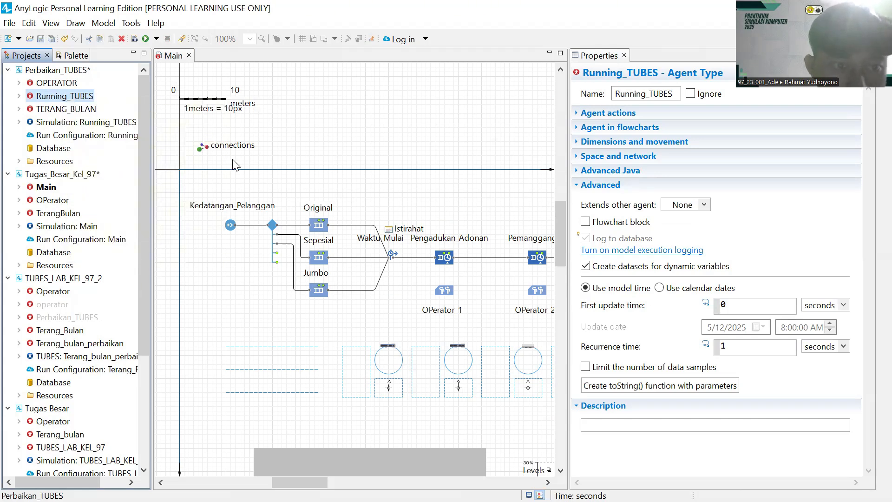
pyautogui.click(52, 185)
pyautogui.scroll(-3, 58, 278)
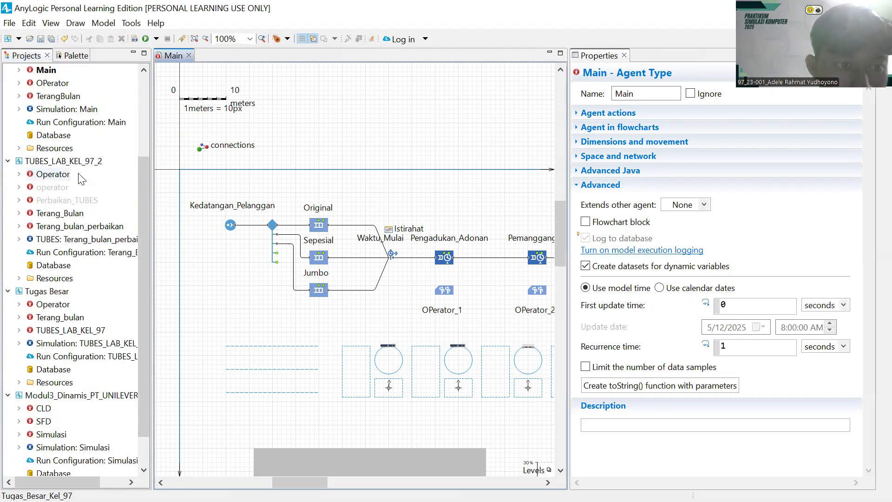
pyautogui.click(60, 294)
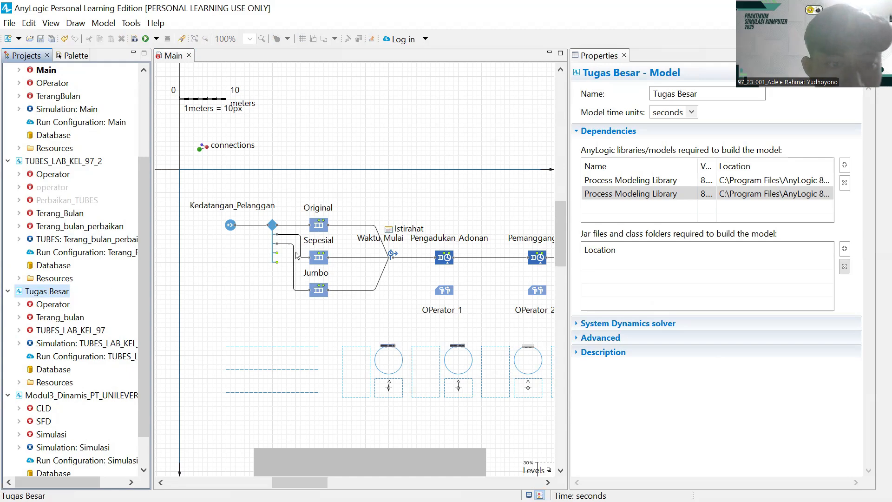
# - Inspect the Main diagram and the Main agent type's properties
pyautogui.scroll(-3, 295, 255)
pyautogui.click(381, 223)
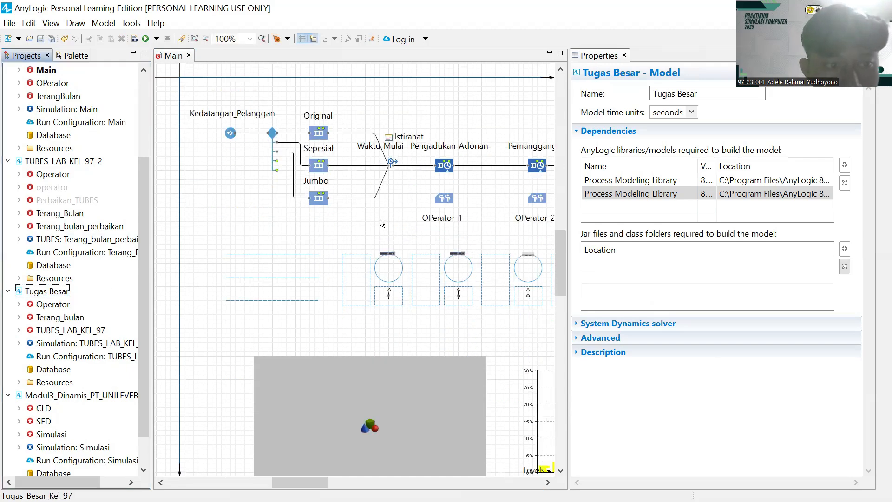
pyautogui.click(367, 226)
pyautogui.scroll(-2, 417, 260)
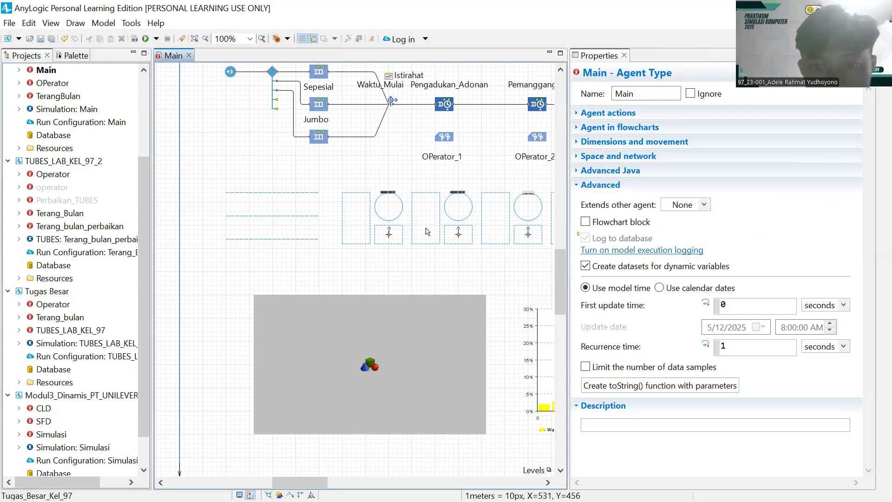
pyautogui.moveTo(422, 264); pyautogui.dragTo(312, 267)
pyautogui.scroll(2, 365, 257)
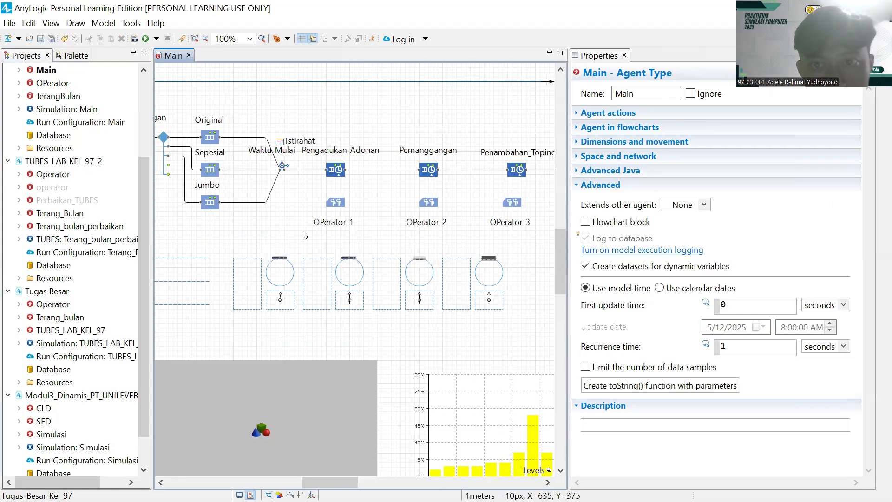
pyautogui.moveTo(286, 225); pyautogui.dragTo(438, 246)
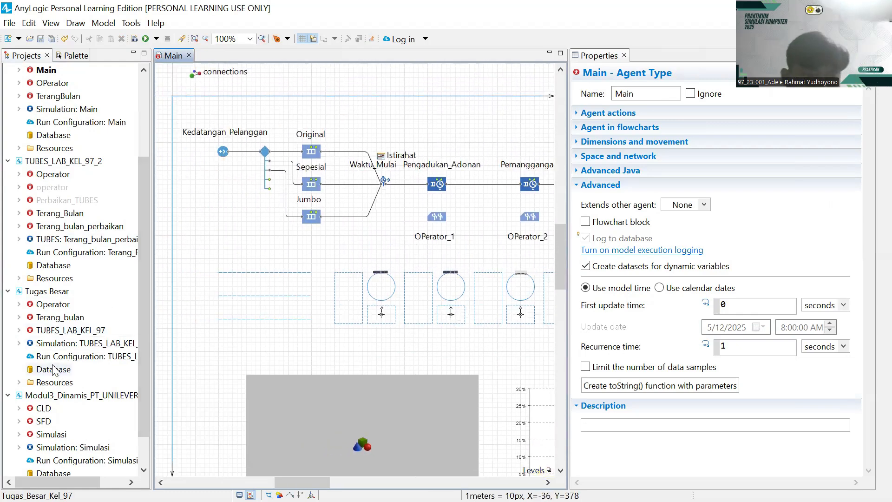
pyautogui.scroll(3, 56, 195)
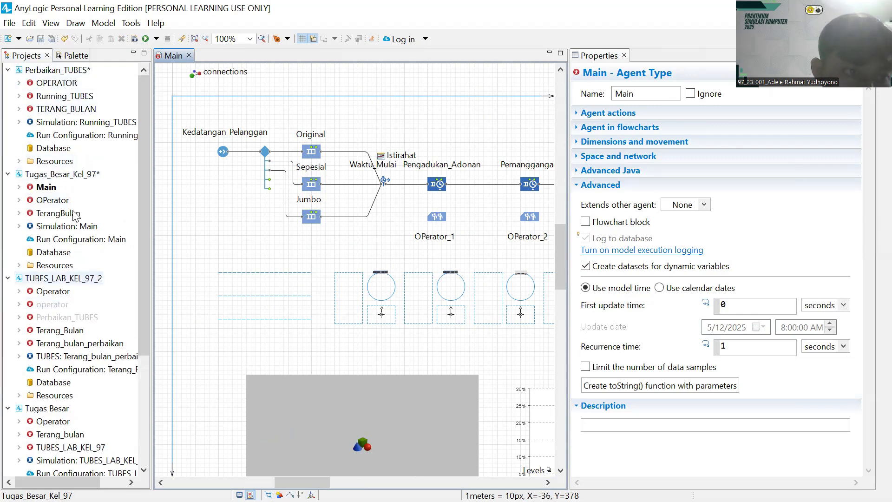
pyautogui.scroll(-2, 67, 210)
pyautogui.scroll(-2, 67, 210)
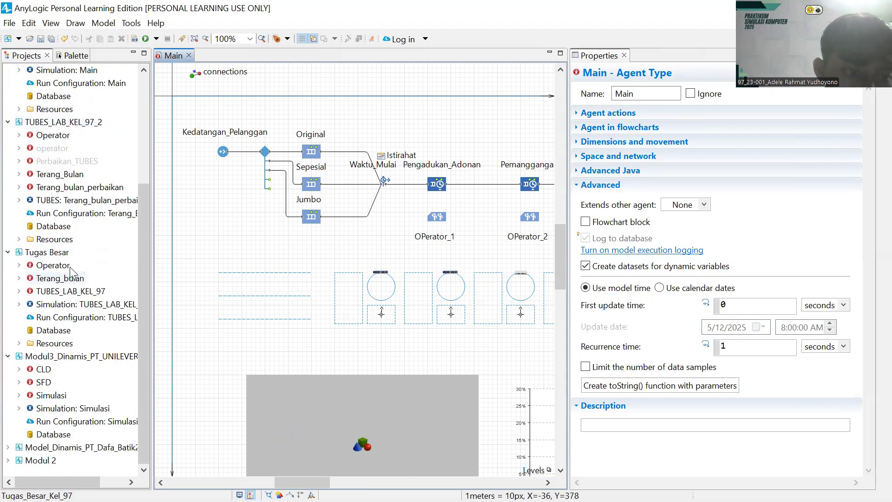
pyautogui.scroll(4, 71, 245)
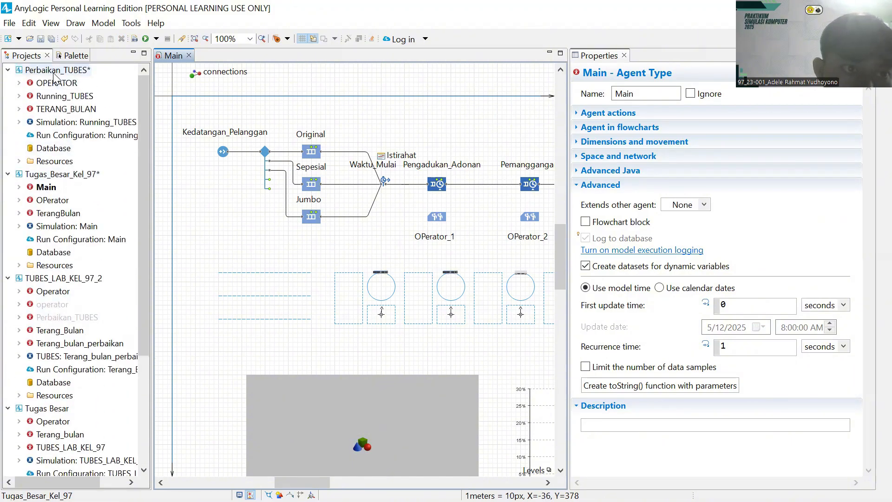
# - Select the Perbaikan_TUBES model and bring up the list of simulations to run
pyautogui.click(284, 148)
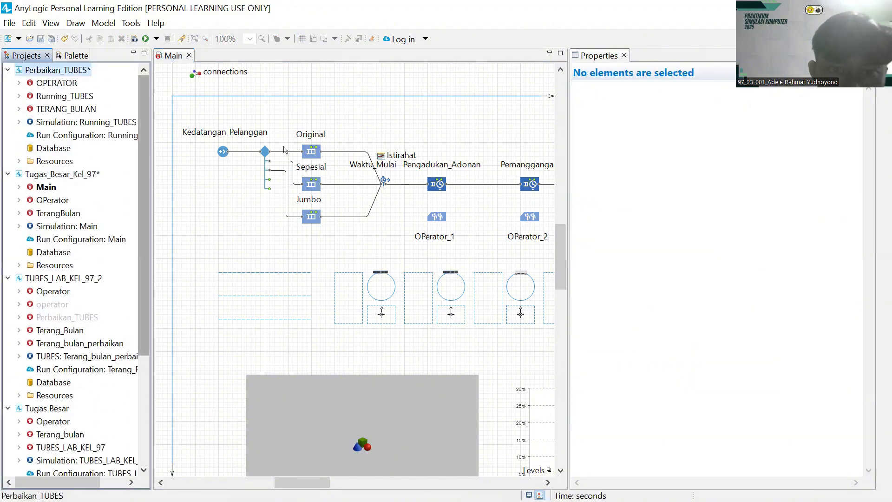
pyautogui.click(67, 98)
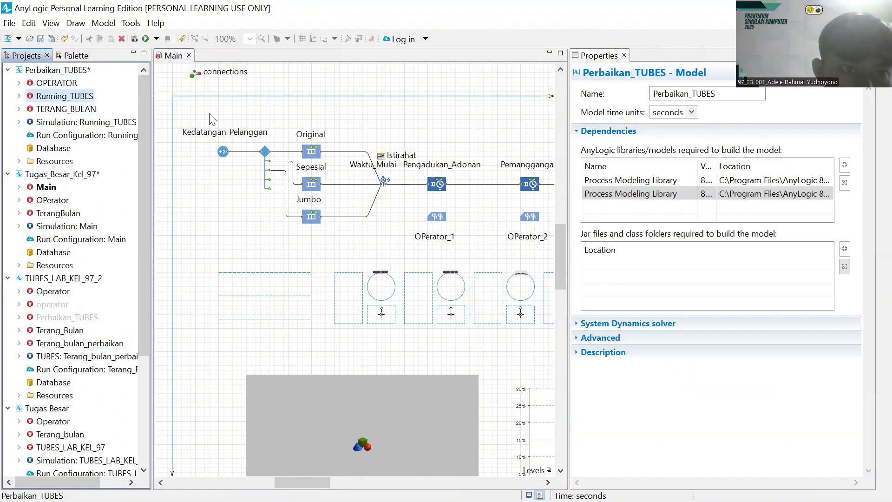
pyautogui.click(60, 201)
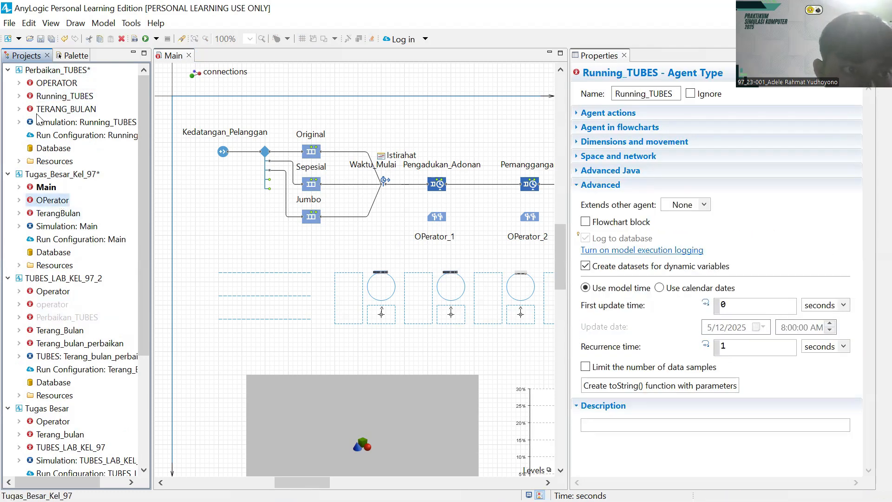
pyautogui.click(72, 100)
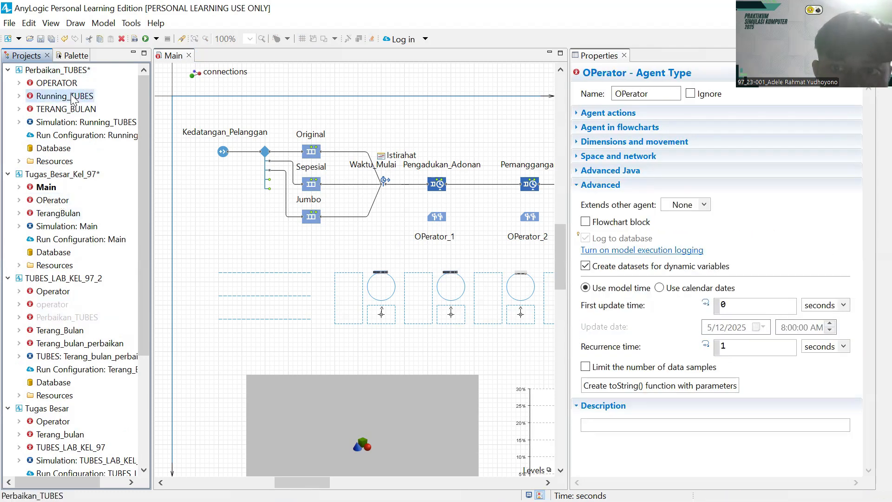
pyautogui.click(52, 71)
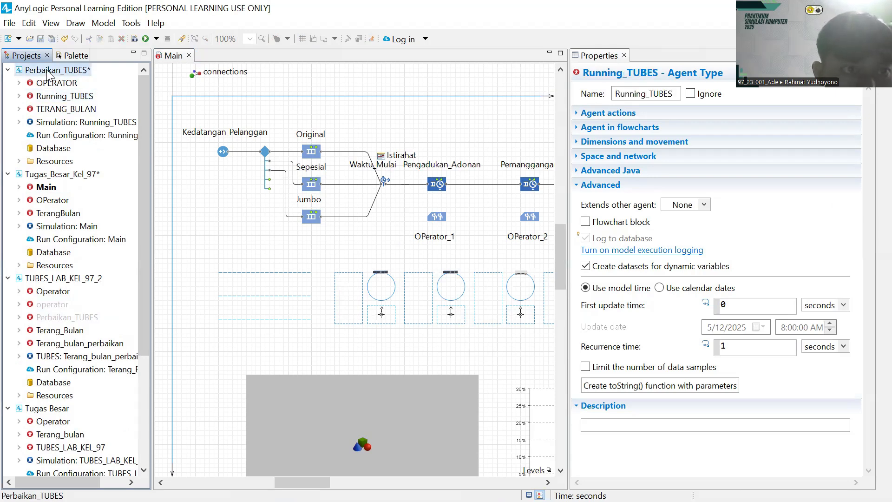
pyautogui.click(156, 39)
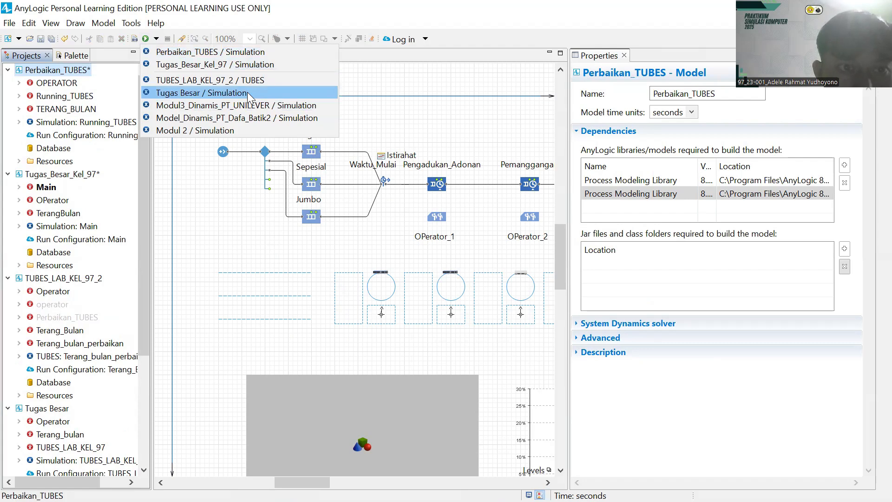
# - Rotate the first station's attractor to an orientation of 255
pyautogui.click(388, 120)
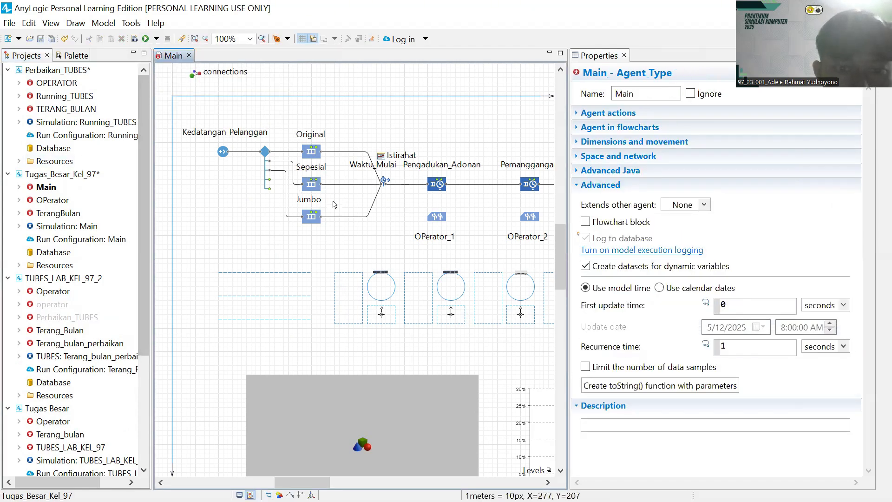
pyautogui.scroll(-5, 382, 224)
pyautogui.click(382, 224)
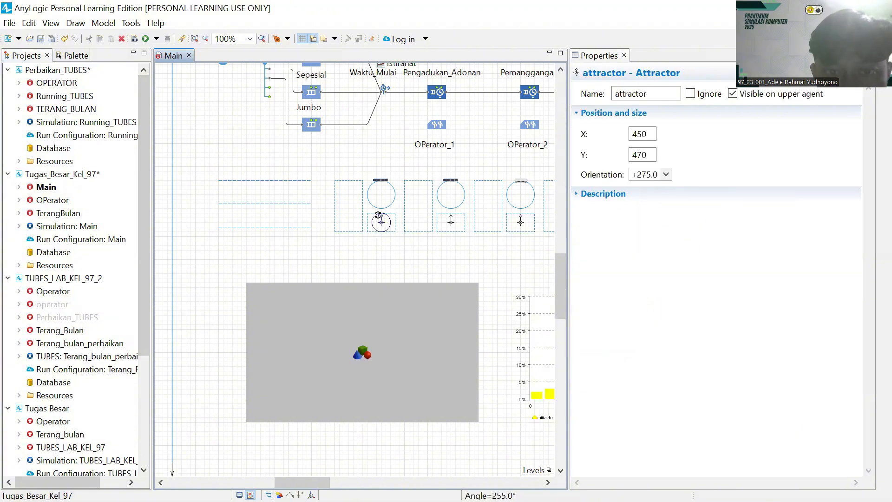
pyautogui.scroll(-3, 379, 214)
pyautogui.moveTo(379, 213); pyautogui.dragTo(432, 187)
pyautogui.scroll(15, 427, 201)
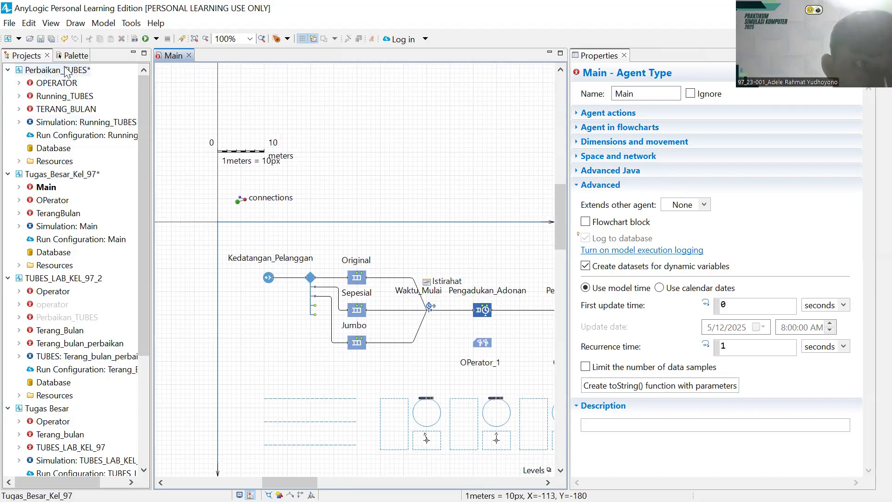
# - Run the Tugas_Besar_Kel_97 simulation, then select the Running_TUBES agent type
pyautogui.click(146, 39)
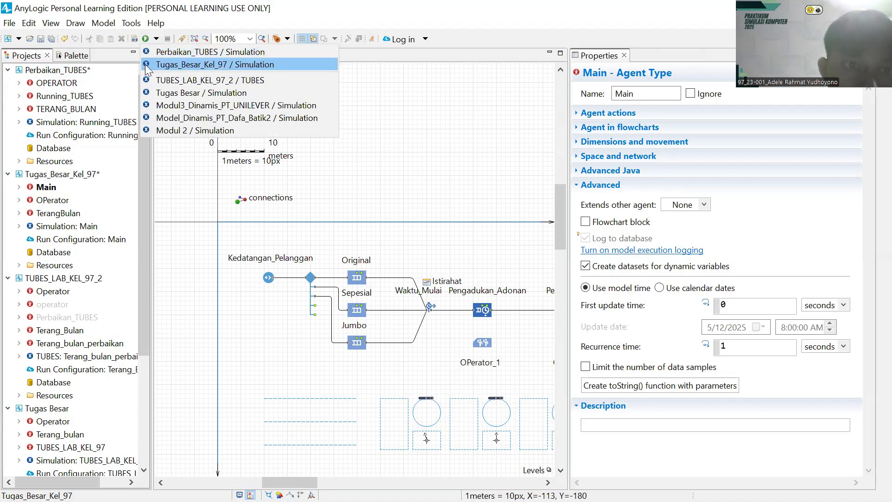
pyautogui.click(145, 65)
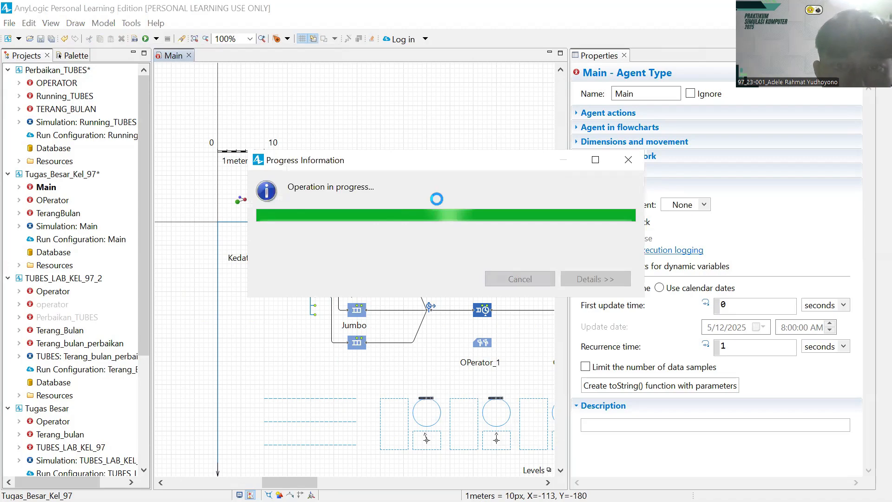
pyautogui.click(155, 40)
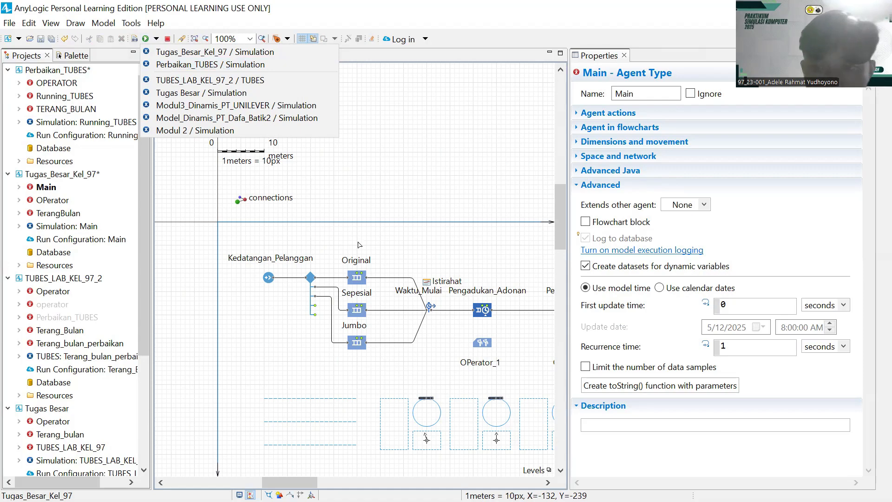
pyautogui.moveTo(451, 272); pyautogui.dragTo(395, 201)
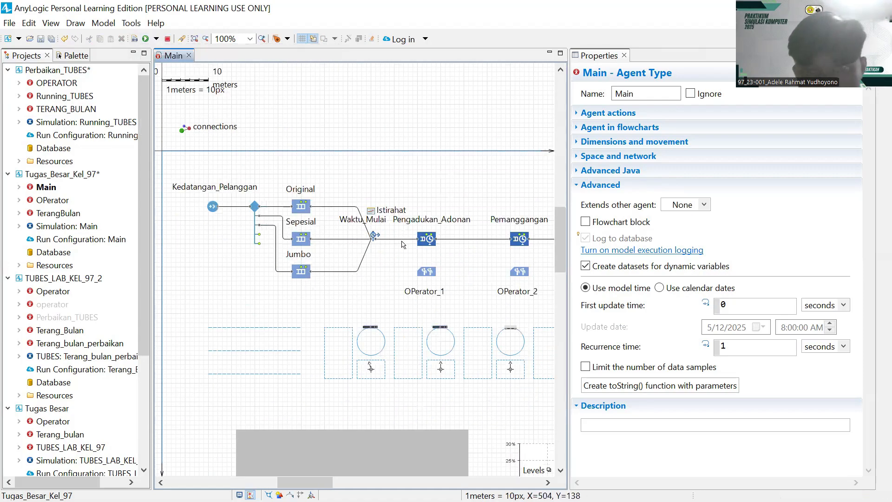
pyautogui.click(146, 38)
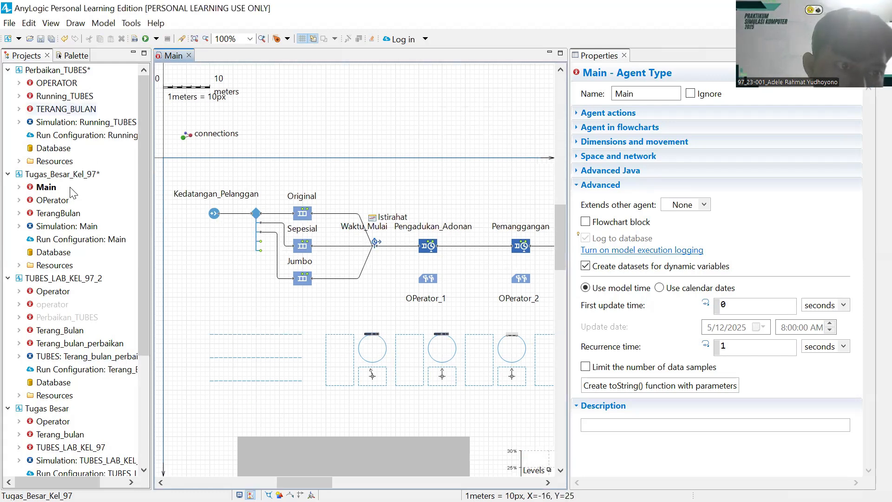
pyautogui.click(66, 96)
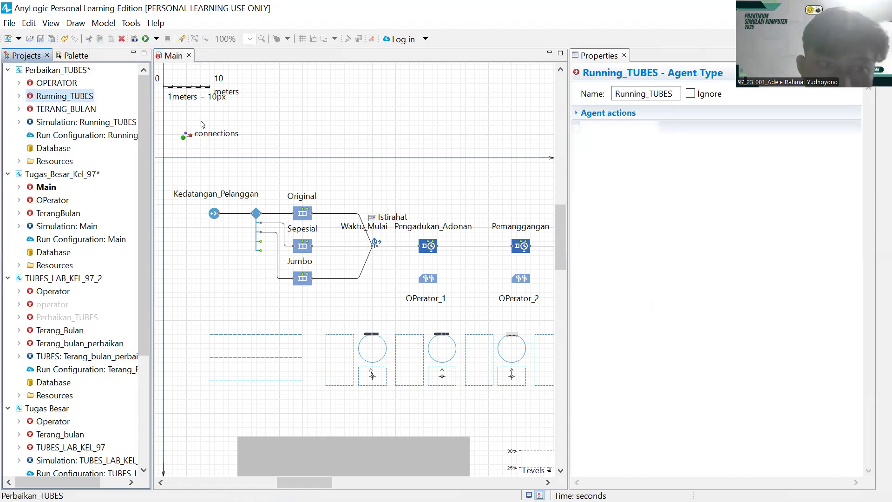
pyautogui.click(211, 194)
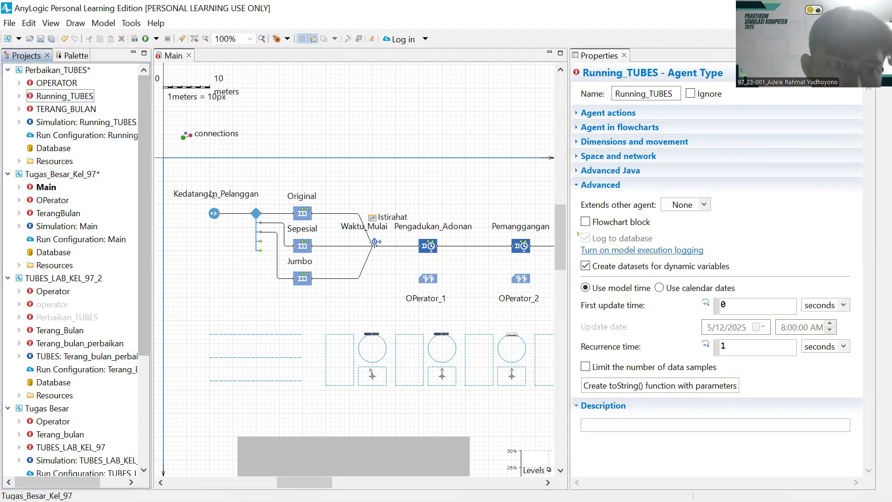
# - Open the Running_TUBES agent diagram and pan to see more of its flowchart
pyautogui.doubleClick(56, 98)
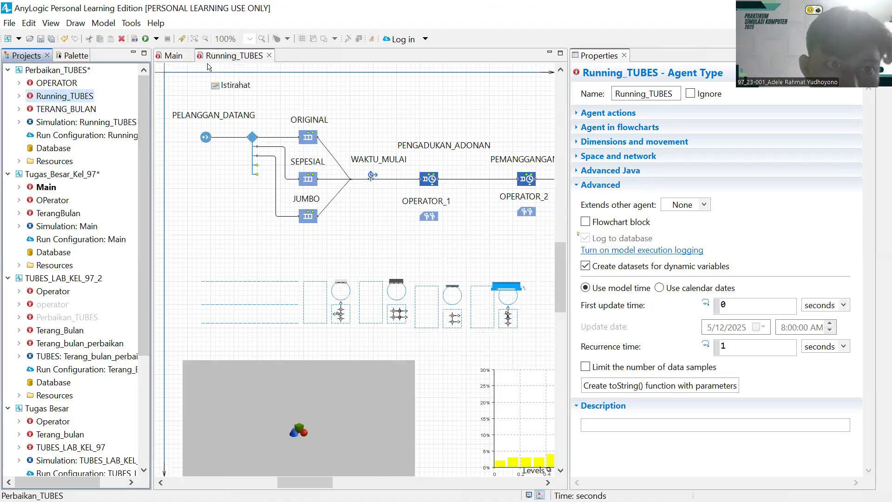
pyautogui.moveTo(369, 248); pyautogui.dragTo(349, 234)
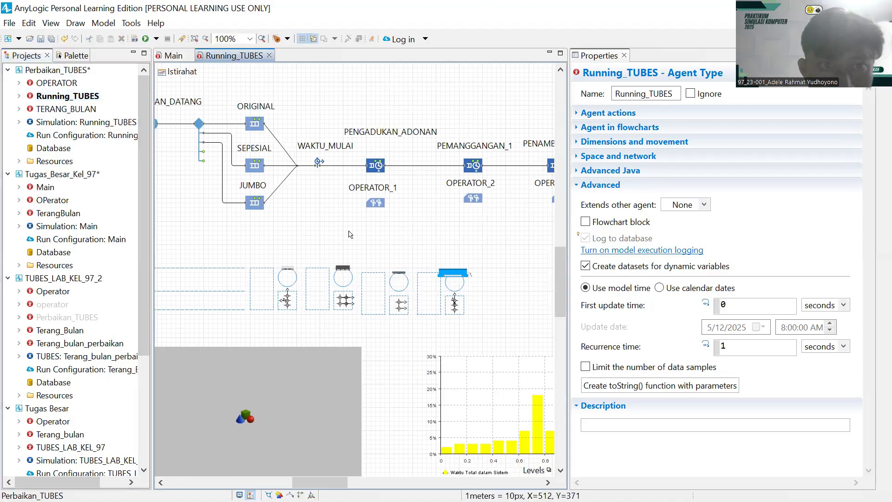
pyautogui.scroll(-1, 350, 234)
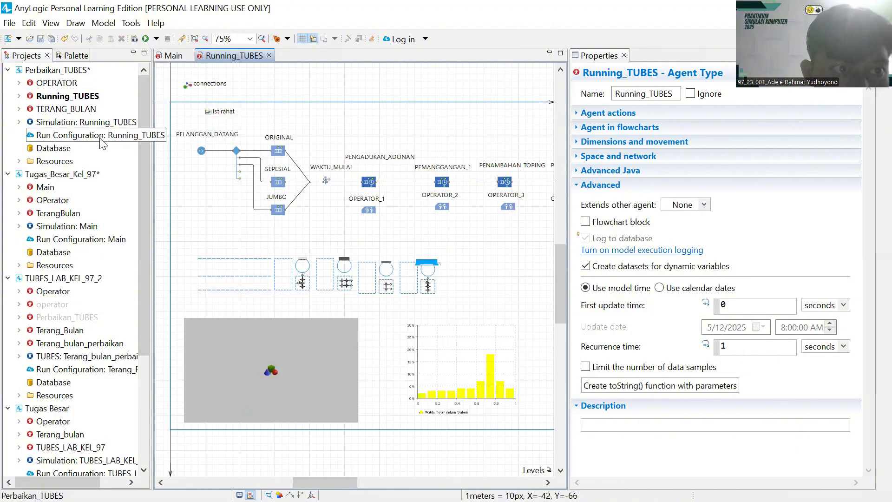
# - Back on Main, rotate the first station's attractor to 285 and run the model
pyautogui.click(170, 57)
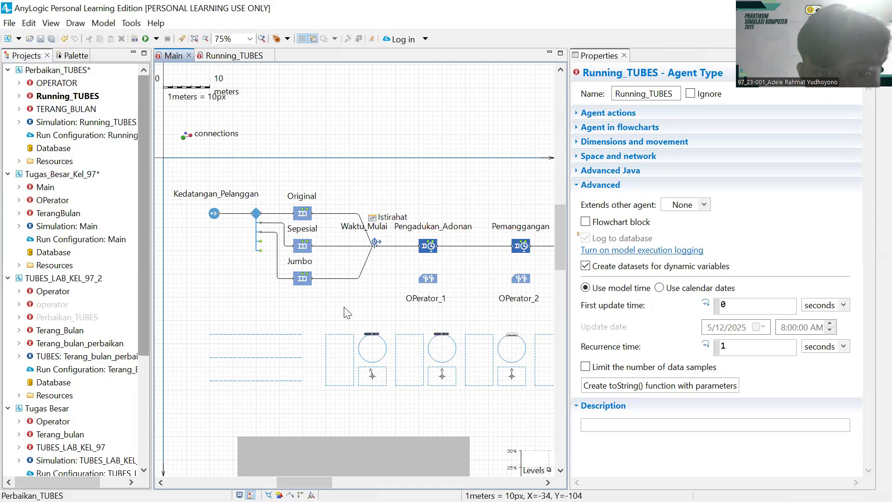
pyautogui.click(372, 376)
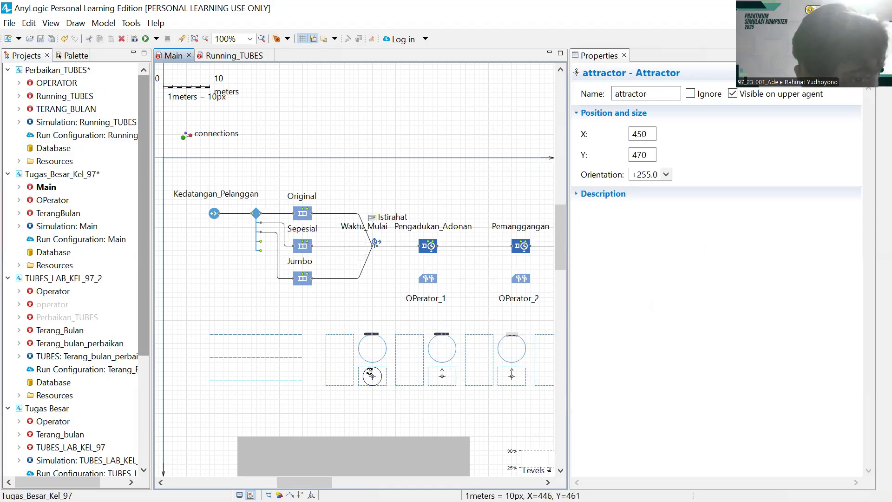
pyautogui.moveTo(372, 371); pyautogui.dragTo(371, 371)
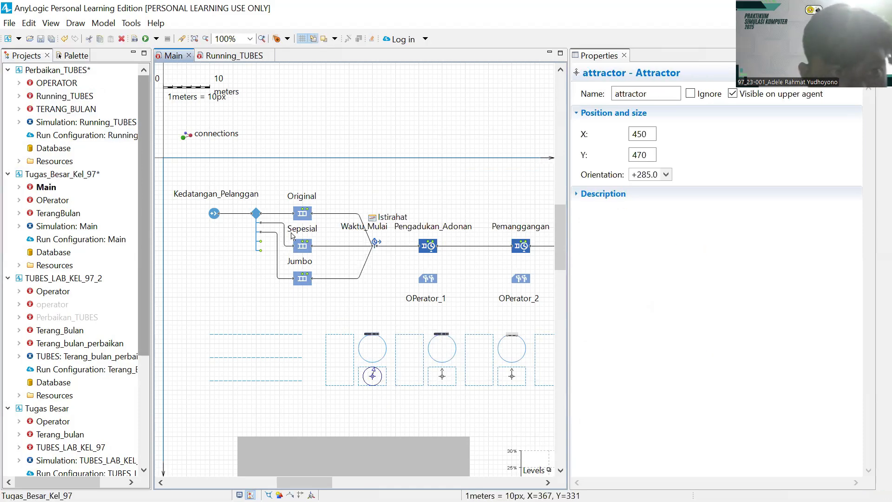
pyautogui.click(146, 39)
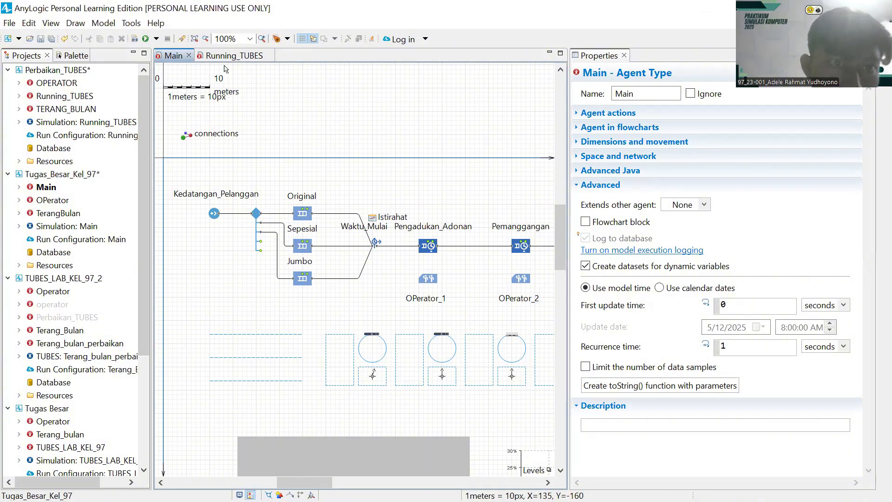
# - Build and run the AnyLogic model from the toolbar Run button
pyautogui.click(146, 39)
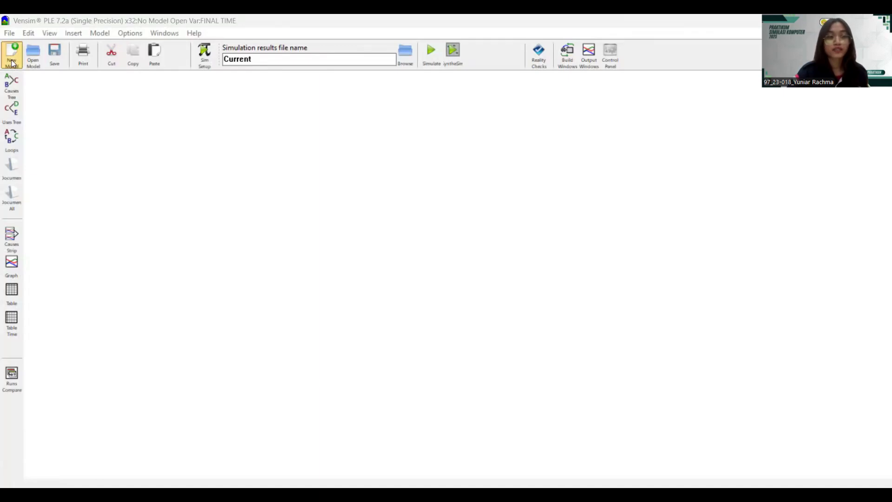
# - Create a new model with initial time 2021, final time 2030 and Year as the time unit
pyautogui.click(12, 62)
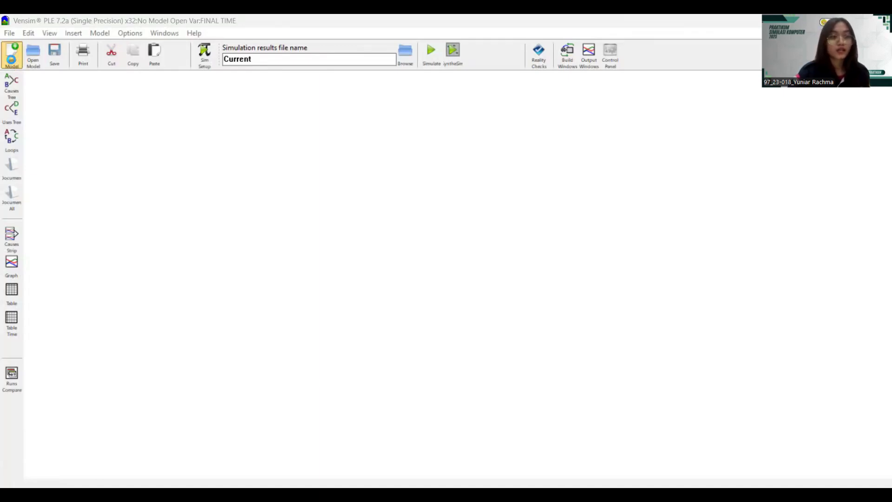
pyautogui.press('BackSpace')
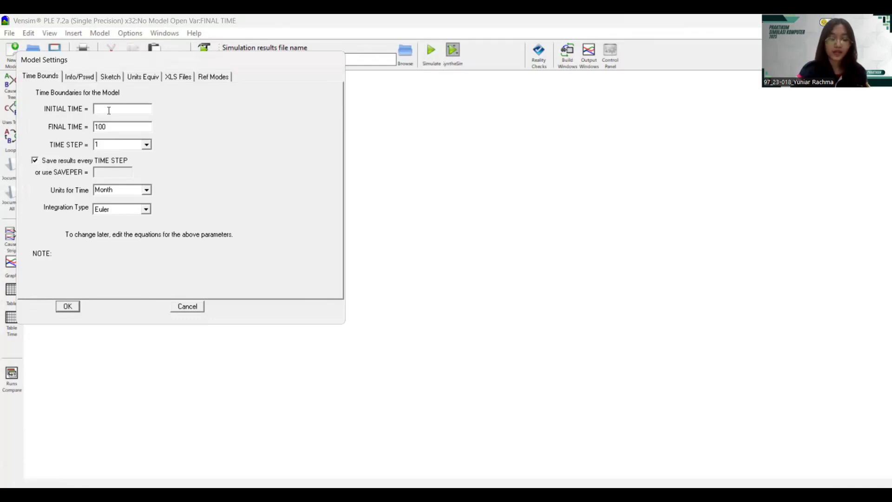
pyautogui.write('2021')
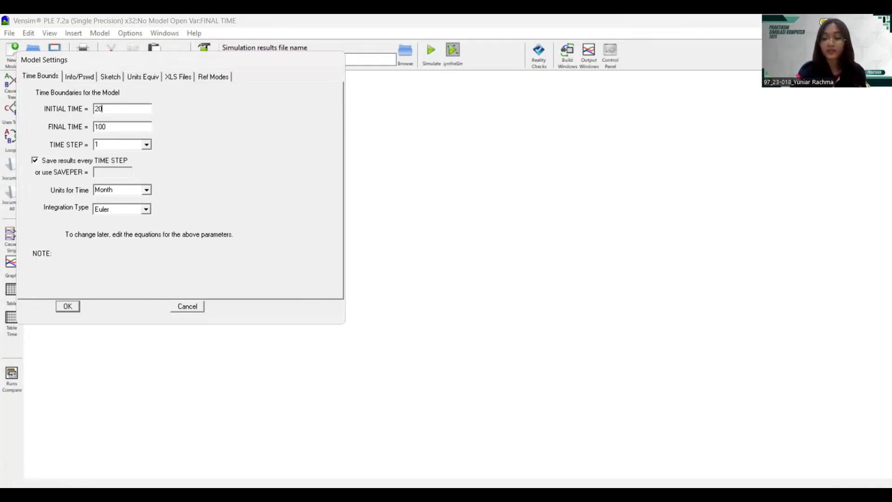
pyautogui.click(115, 124)
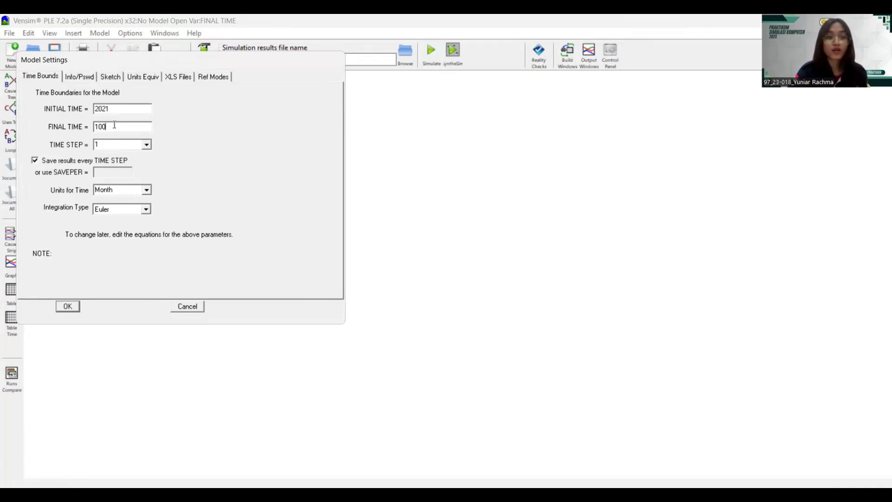
pyautogui.press('BackSpace')
pyautogui.press('BackSpace')
pyautogui.press('BackSpace')
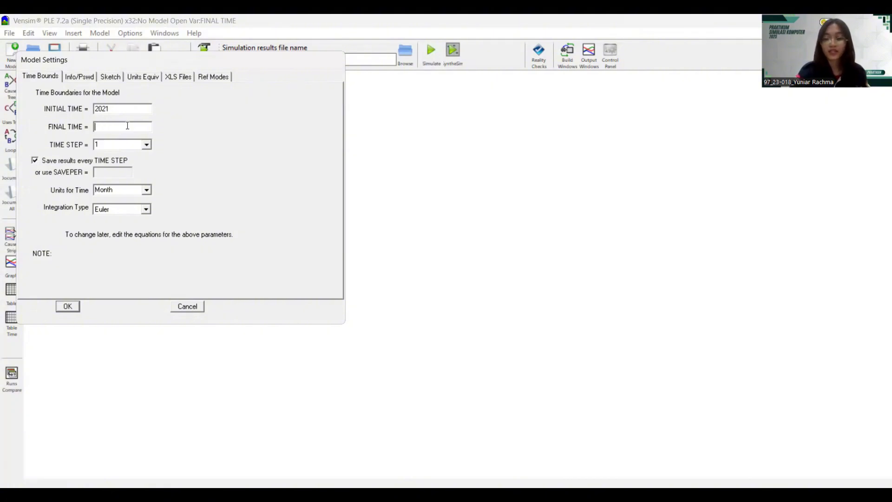
pyautogui.write('2030')
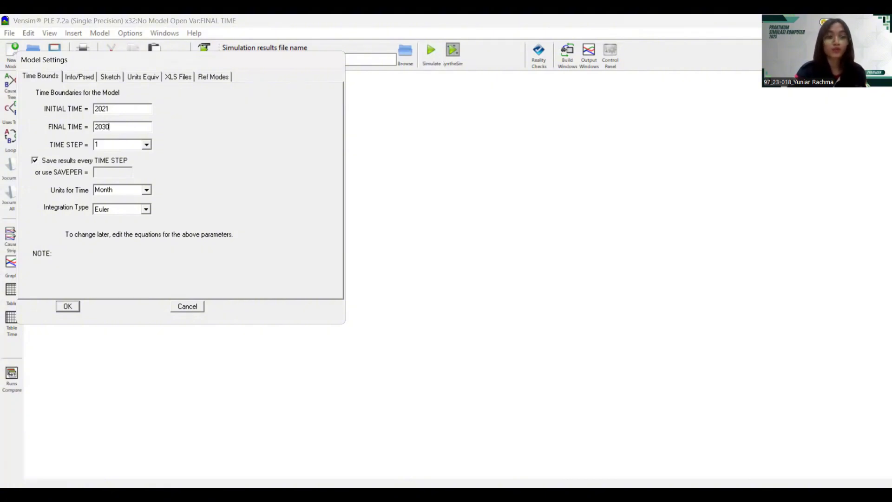
pyautogui.click(147, 189)
pyautogui.scroll(1, 126, 208)
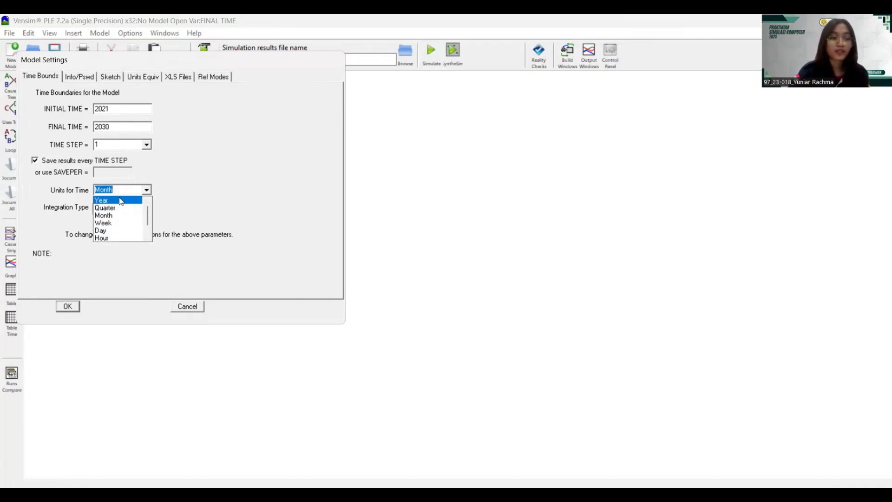
pyautogui.click(119, 199)
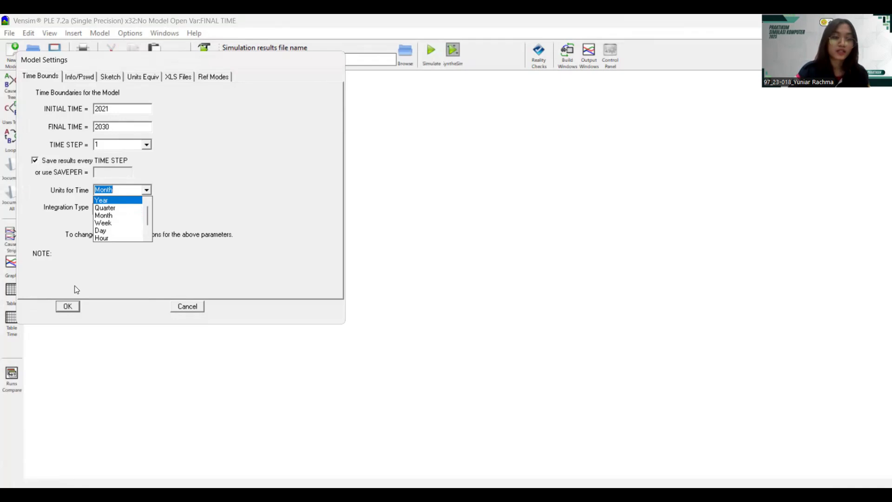
# - Accept the 2021–2030 yearly time settings and choose the Variable tool
pyautogui.click(76, 308)
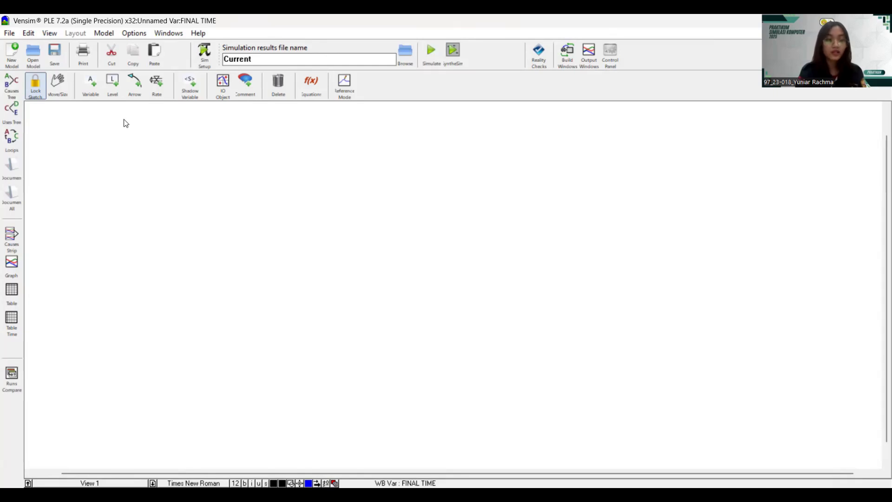
pyautogui.click(93, 84)
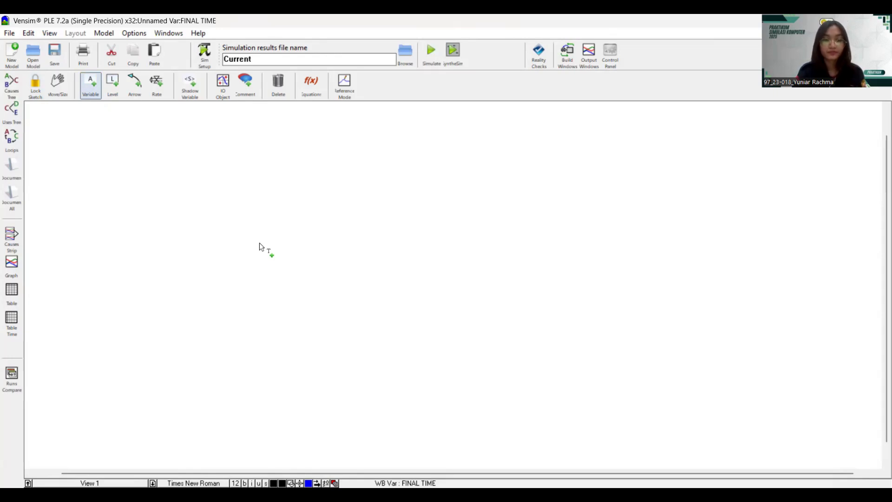
# - Add the ketersediaan stok adonan terang bulan and terang bulan hasil produksi variables
pyautogui.click(384, 262)
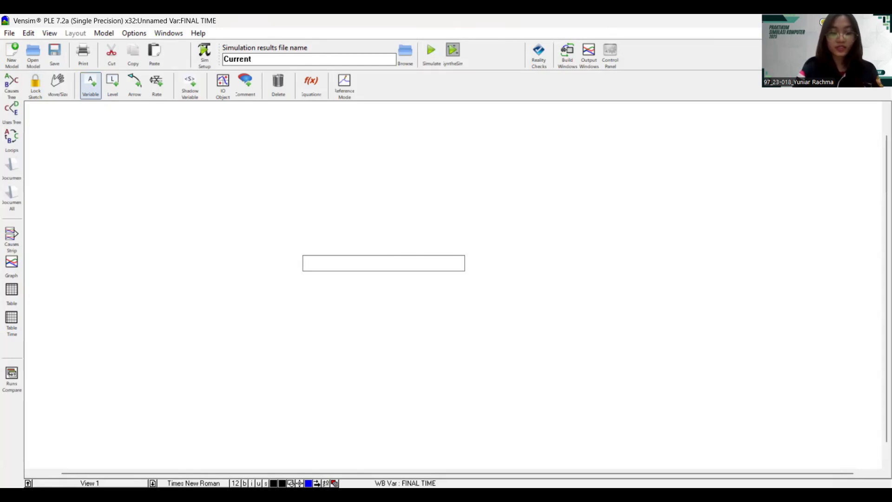
pyautogui.write('ketersediaa')
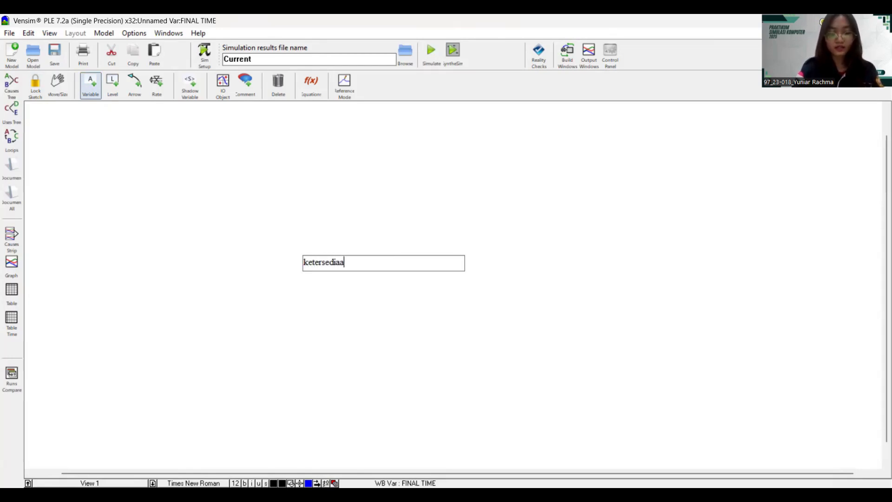
pyautogui.write('n stok')
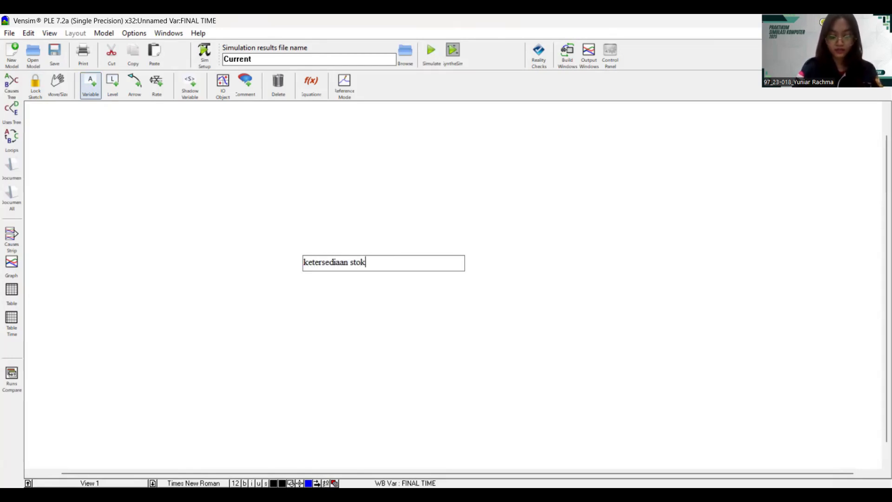
pyautogui.write(' adonan')
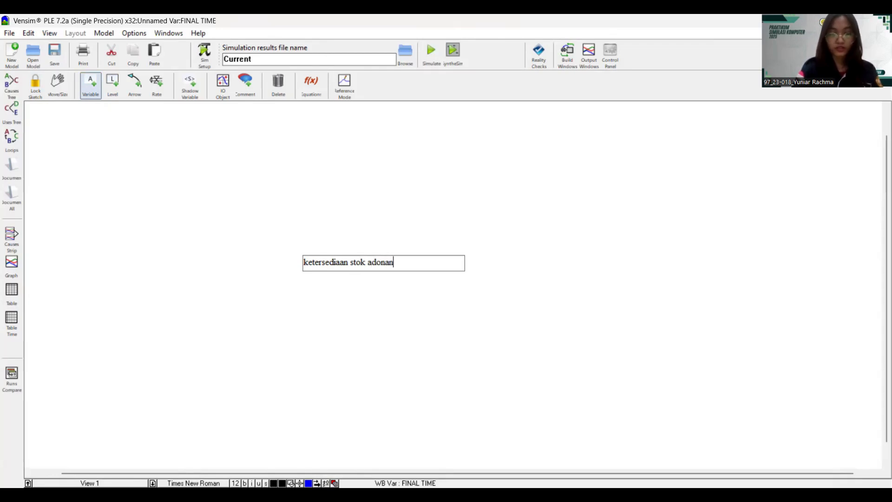
pyautogui.write(' terang bulan')
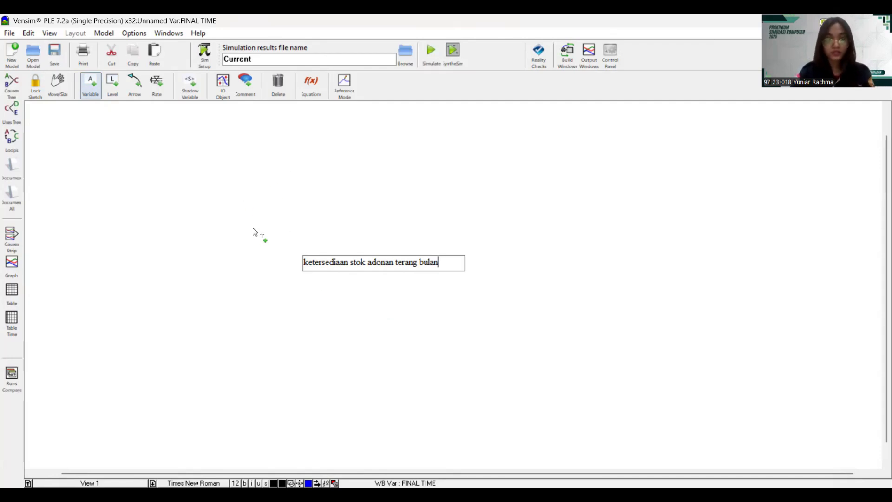
pyautogui.press('Return')
pyautogui.click(245, 216)
pyautogui.write('teang')
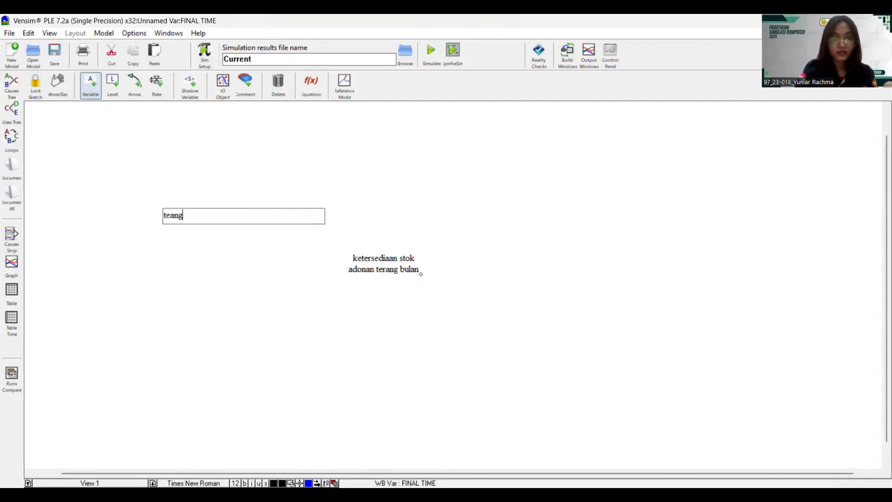
pyautogui.press('BackSpace')
pyautogui.press('BackSpace')
pyautogui.press('BackSpace')
pyautogui.write('rang bulan ')
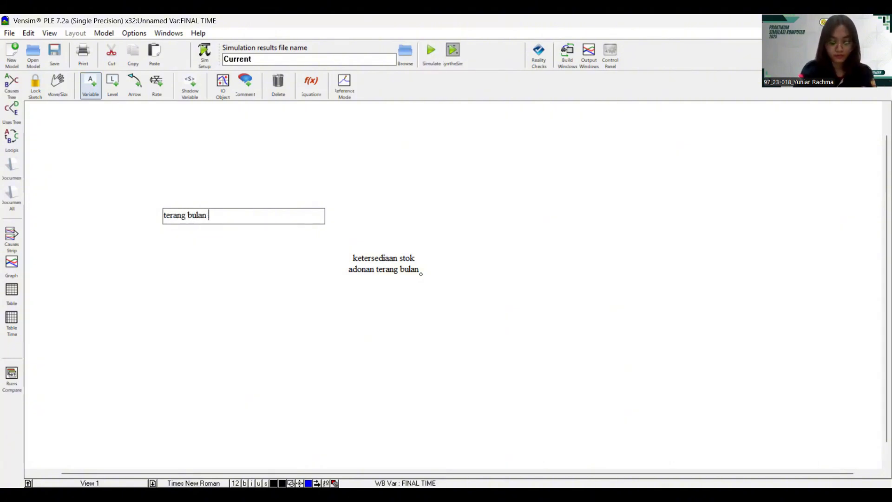
pyautogui.write('hasil ')
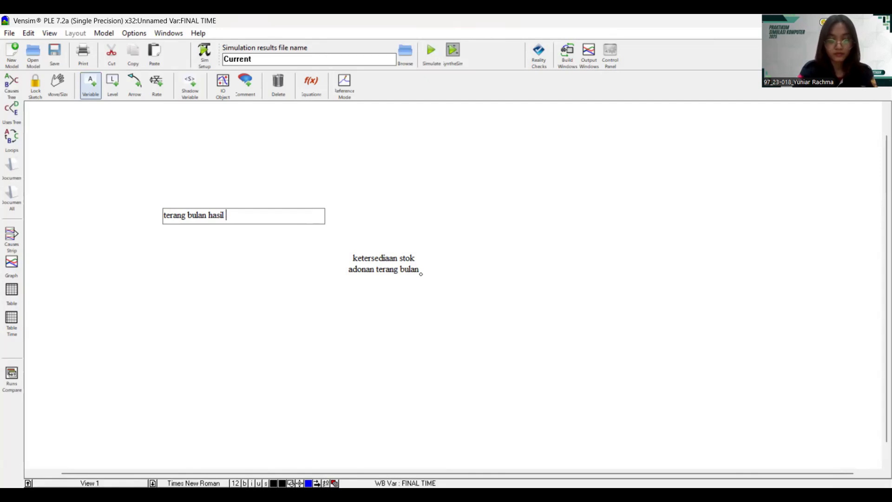
pyautogui.write('produksi')
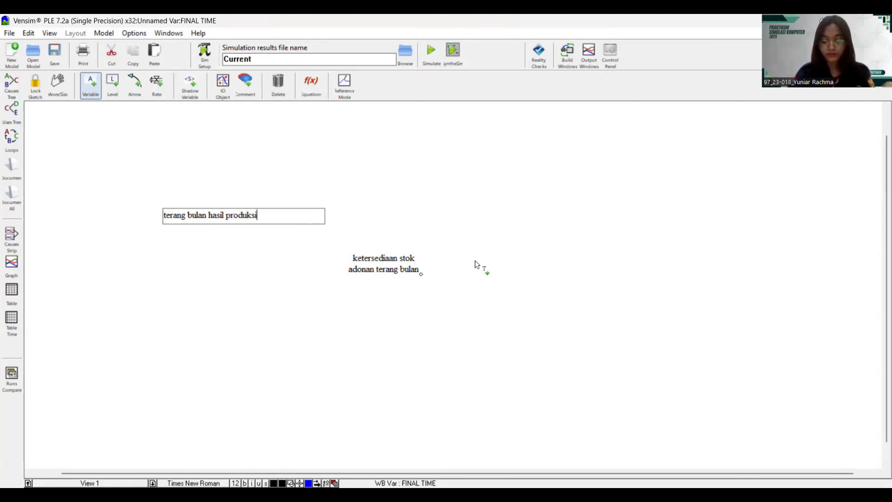
# - Add the adonan terang bulan basi and permintaan pelanggan variables
pyautogui.click(568, 212)
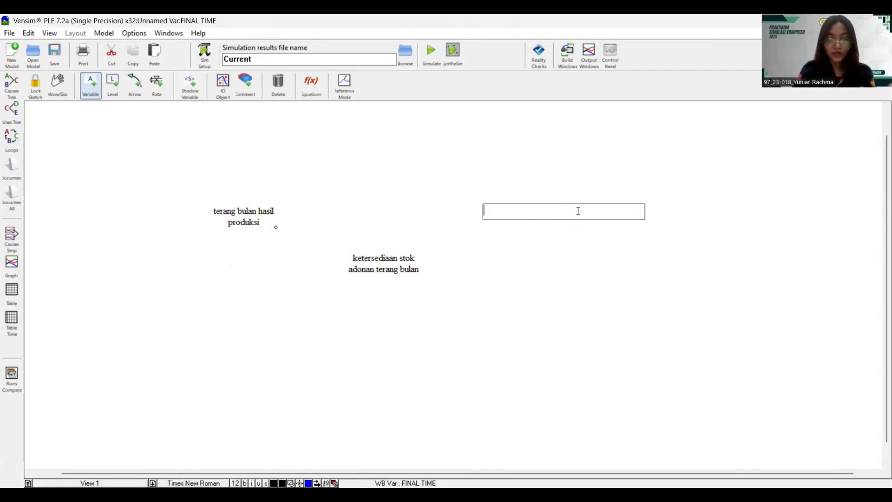
pyautogui.write('adonan')
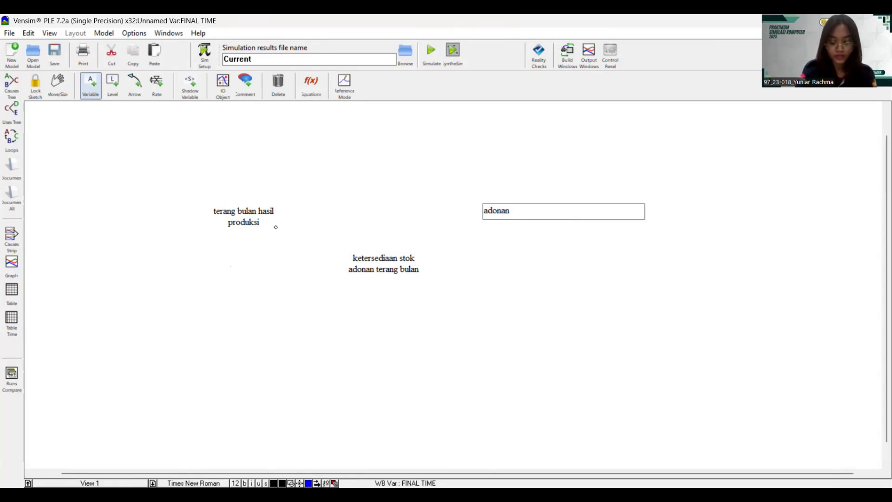
pyautogui.write(' terang bula')
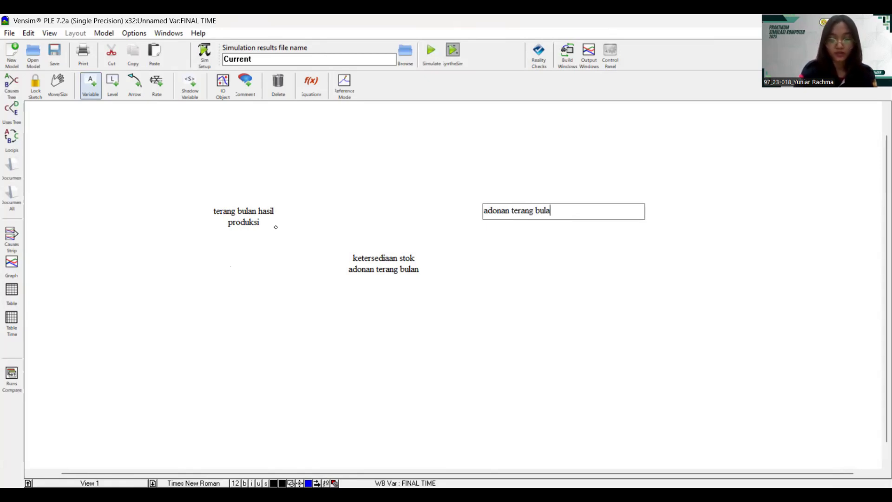
pyautogui.write('n bsi')
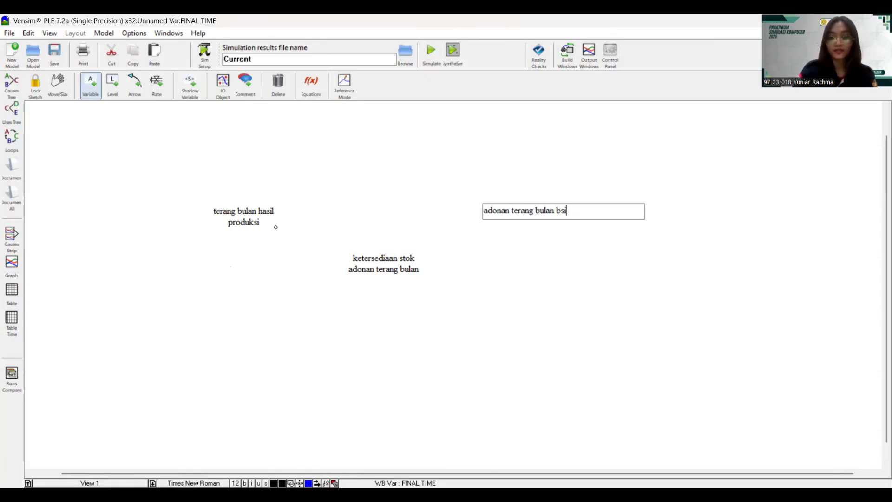
pyautogui.press('BackSpace')
pyautogui.press('BackSpace')
pyautogui.write('asi')
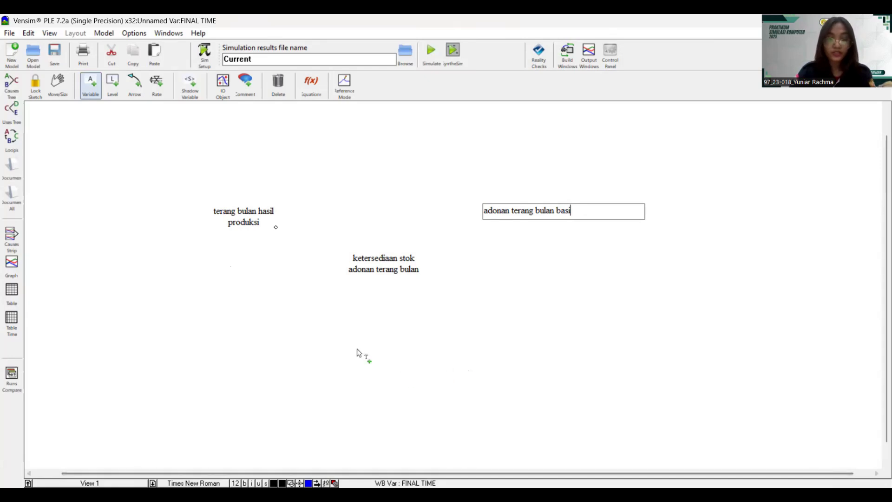
pyautogui.click(305, 329)
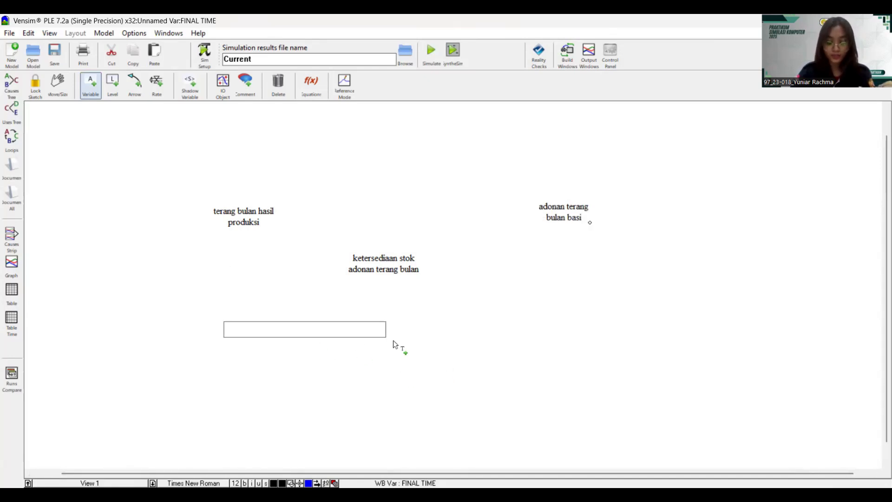
pyautogui.write('permin')
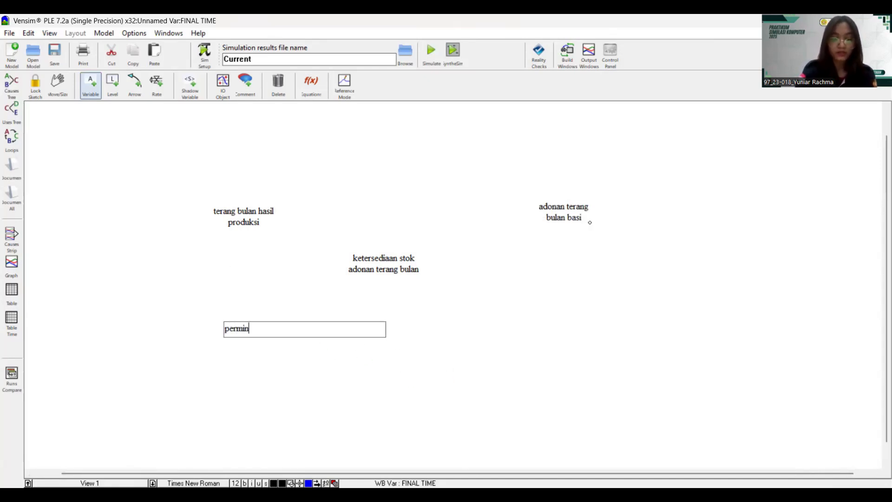
pyautogui.write('taan pelanggan')
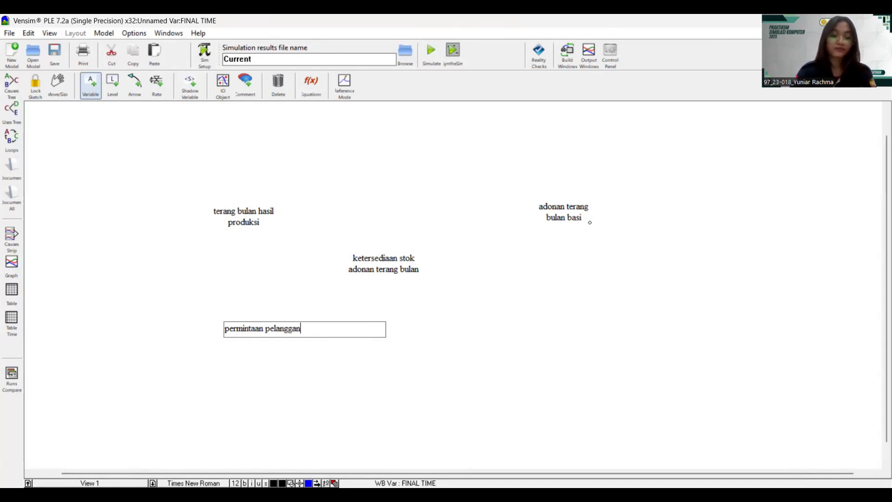
pyautogui.click(420, 392)
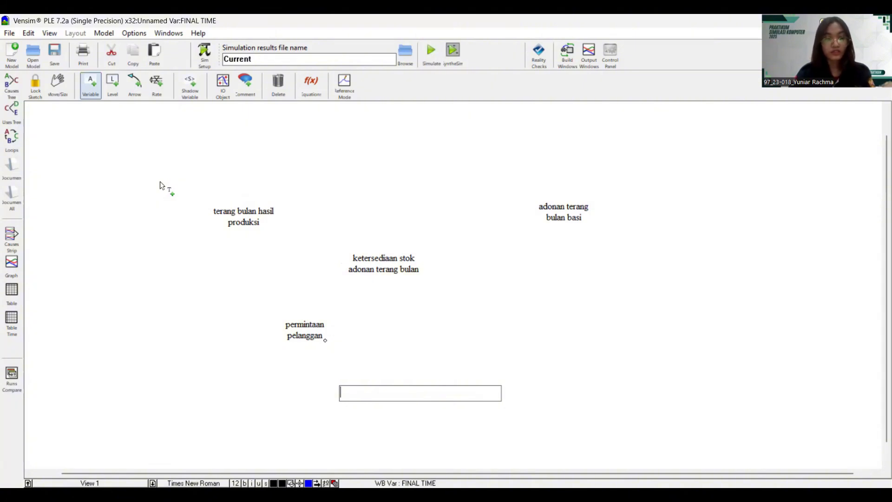
# - Add jumlah produksi maksimal, persentase keberhasilan produksi and persentase adonan terang bulan basi variables
pyautogui.click(130, 162)
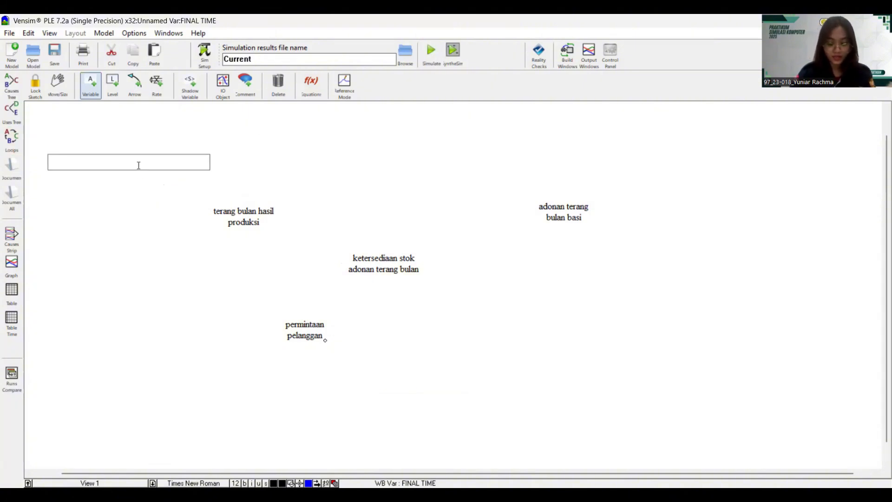
pyautogui.write('jumlah ')
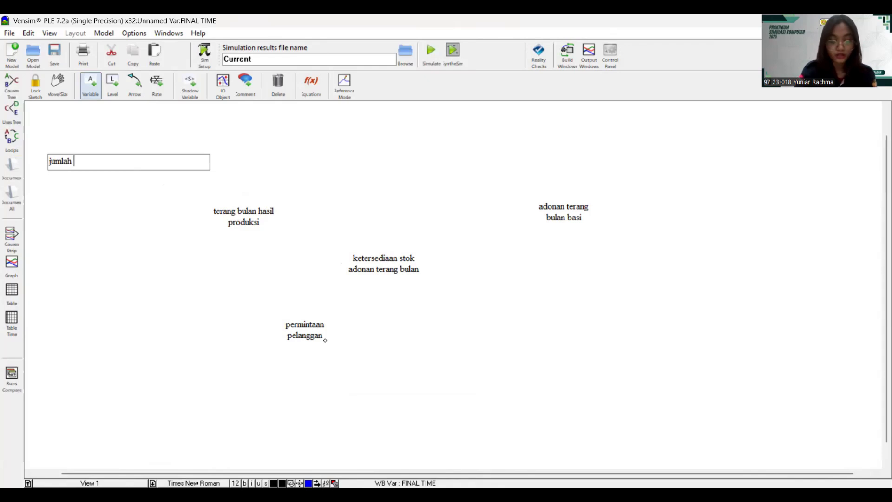
pyautogui.write('produksi maksimal')
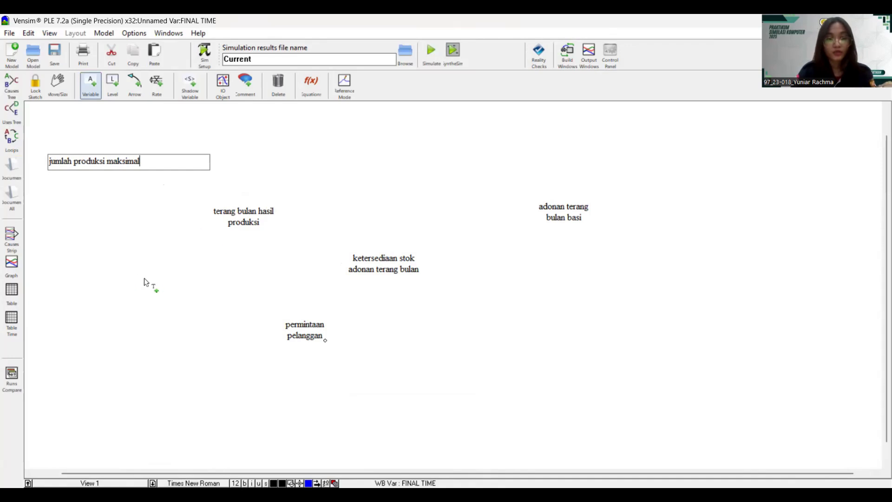
pyautogui.click(127, 277)
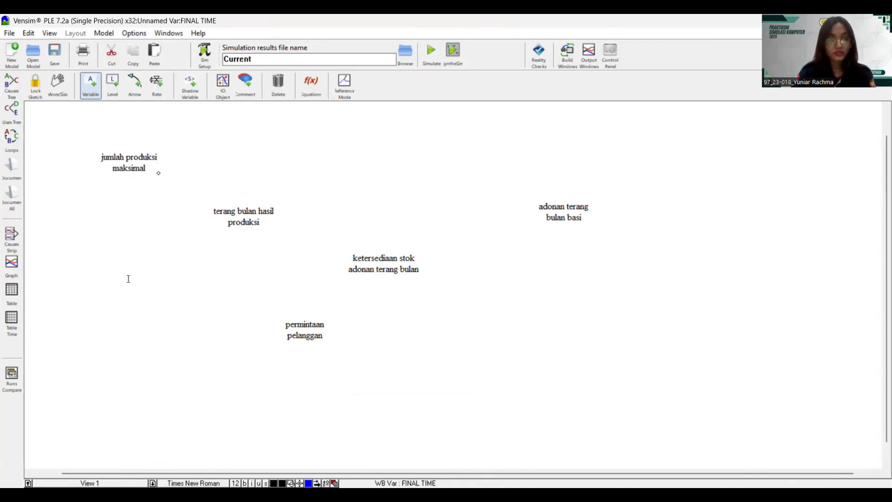
pyautogui.write('pe')
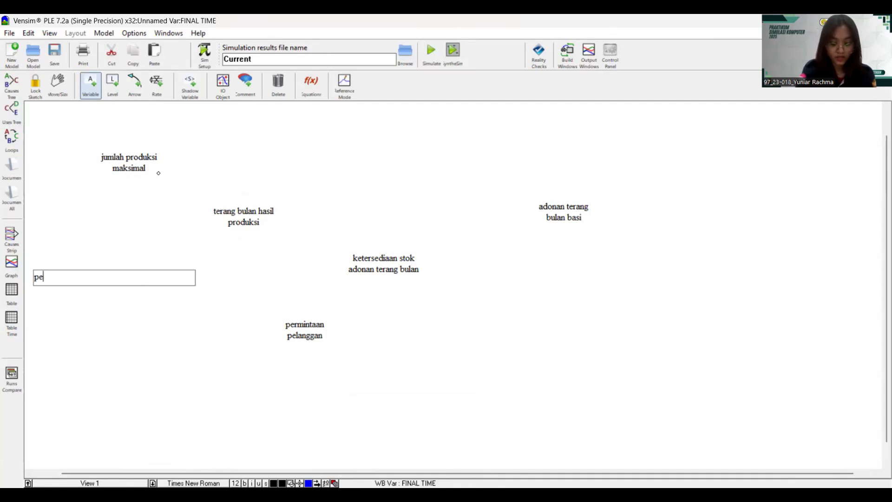
pyautogui.write('rsentase ')
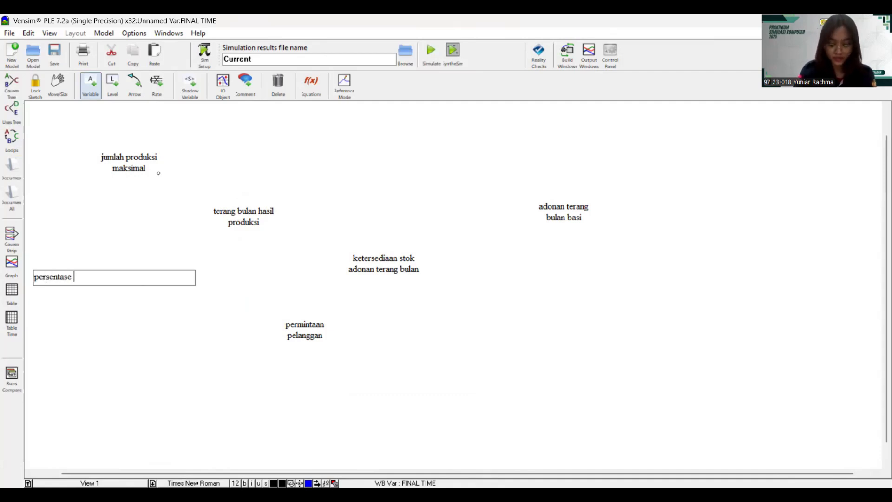
pyautogui.write('keberha')
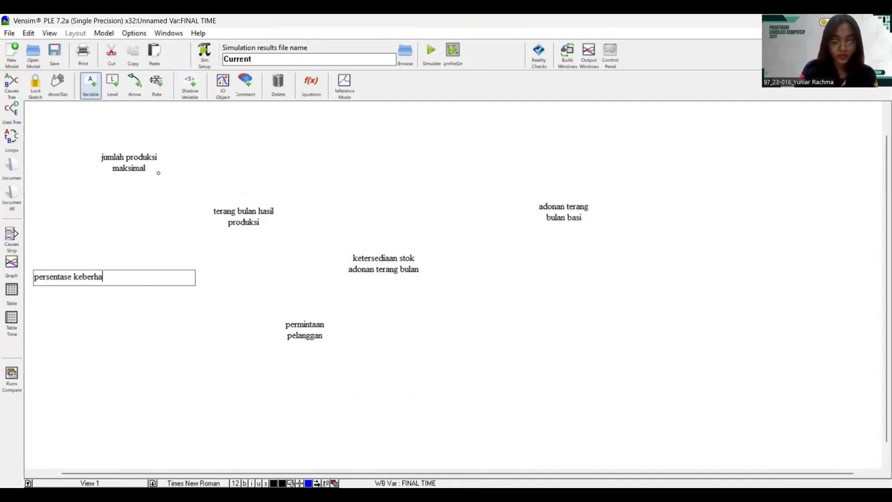
pyautogui.write('silan pr')
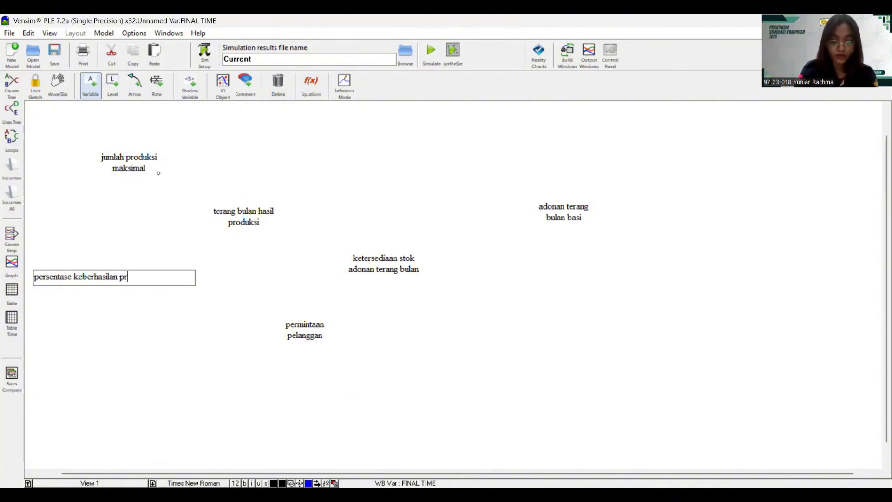
pyautogui.write('oduksi')
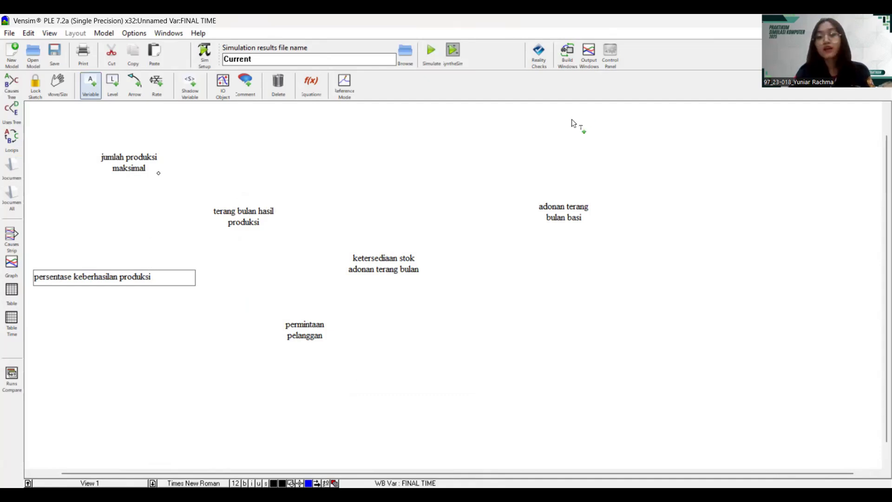
pyautogui.click(677, 241)
pyautogui.write('per')
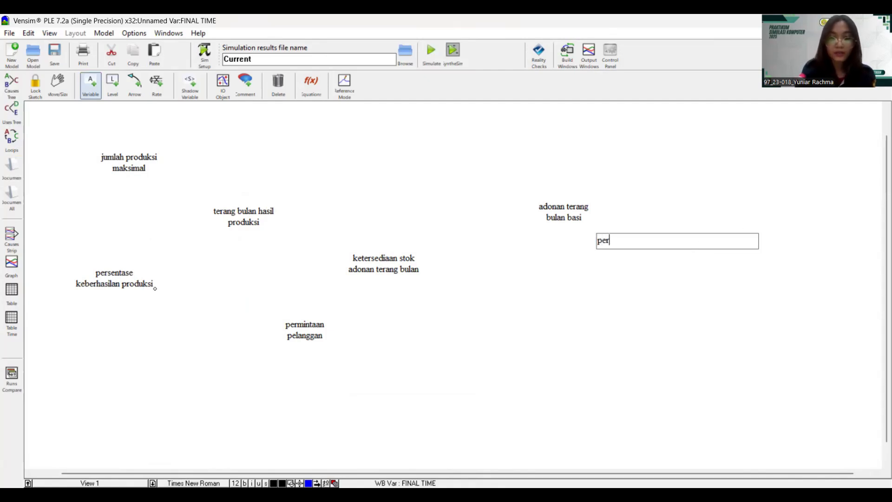
pyautogui.write('sentase adonan')
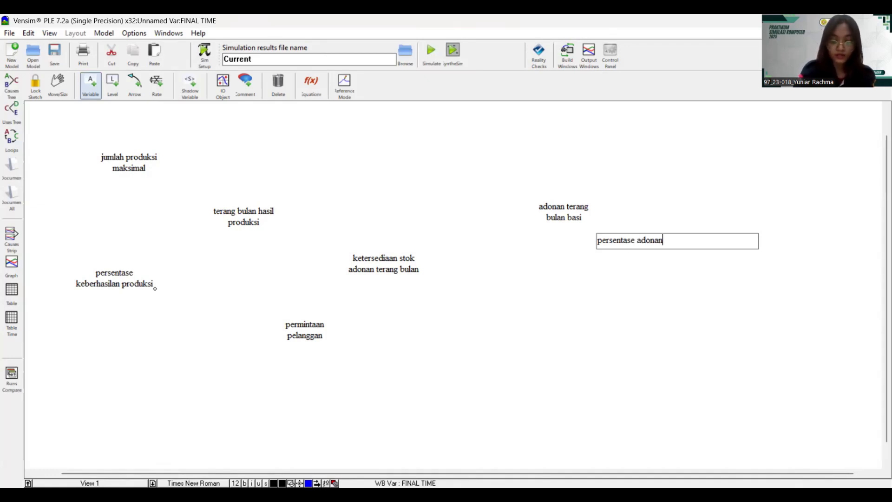
pyautogui.write('teramng')
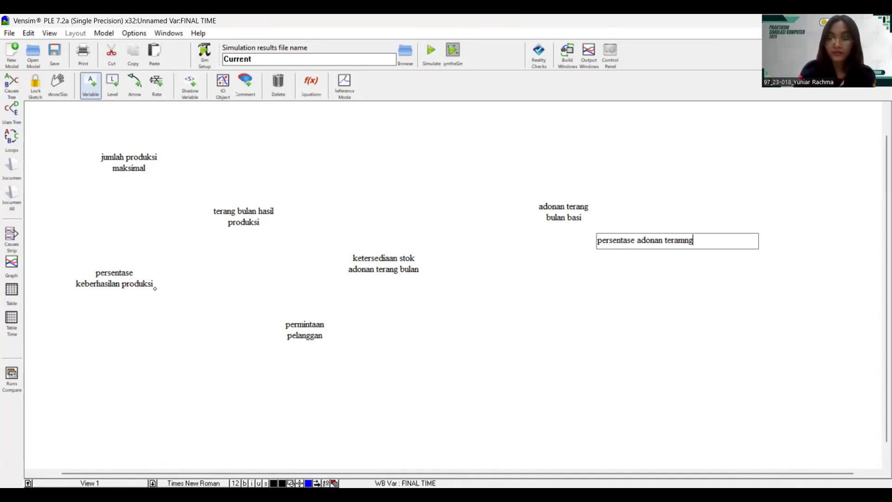
pyautogui.press('BackSpace')
pyautogui.press('BackSpace')
pyautogui.press('BackSpace')
pyautogui.write('ng bua')
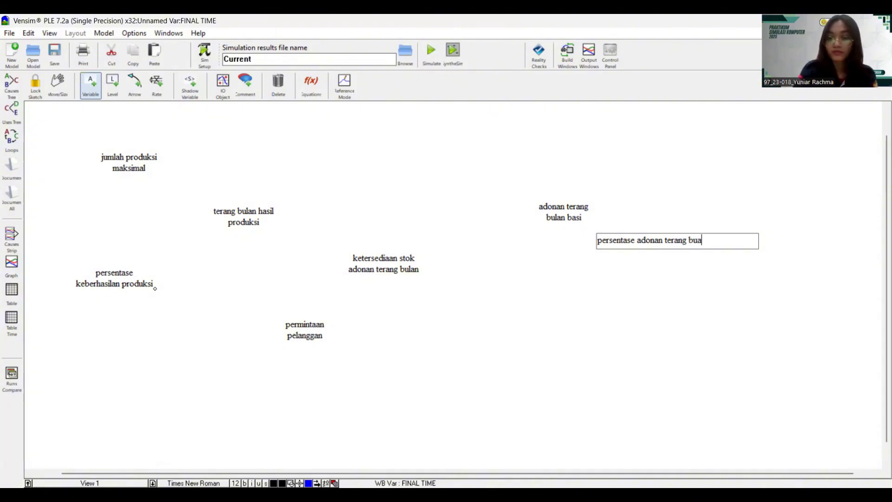
pyautogui.press('BackSpace')
pyautogui.write('lan basi')
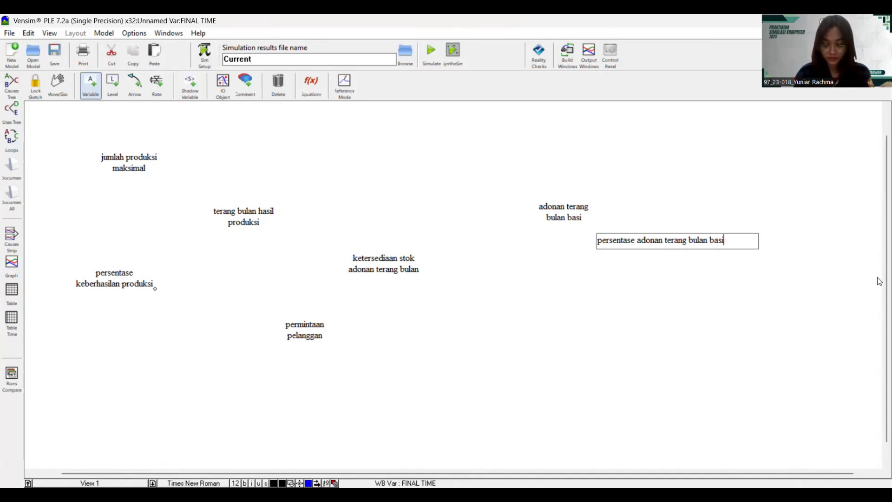
# - Add the rasio permintaan tahunan and jumlah permintaan variables
pyautogui.click(195, 380)
pyautogui.write('rasio')
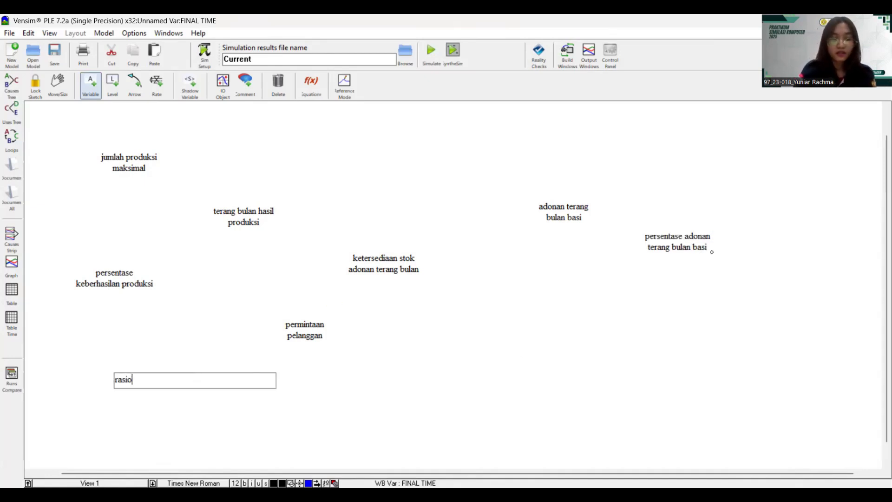
pyautogui.write(' pe')
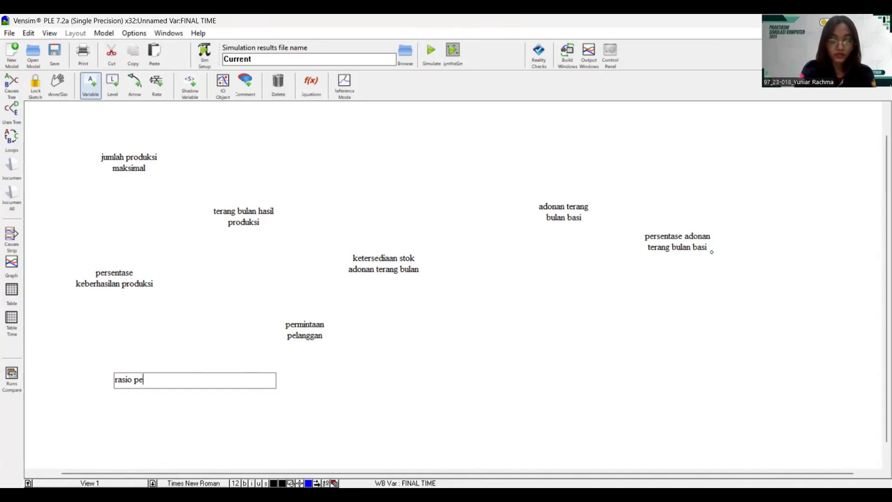
pyautogui.write('rmintaan')
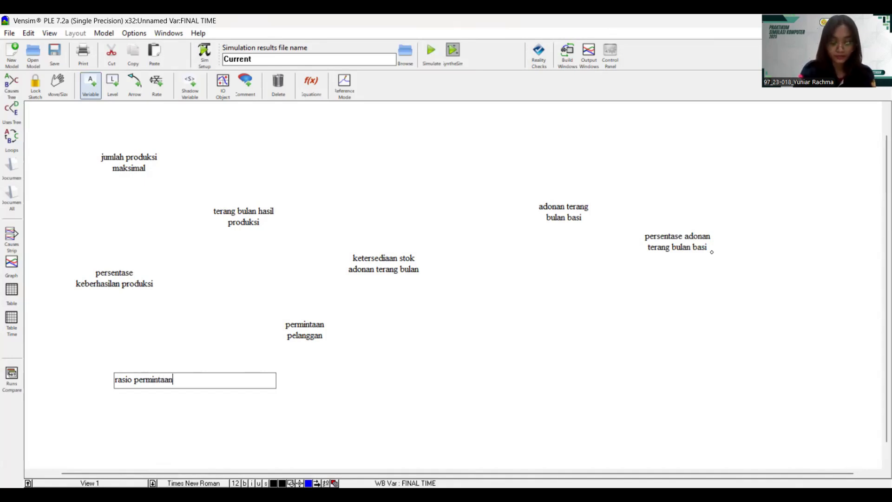
pyautogui.write(' tahunan')
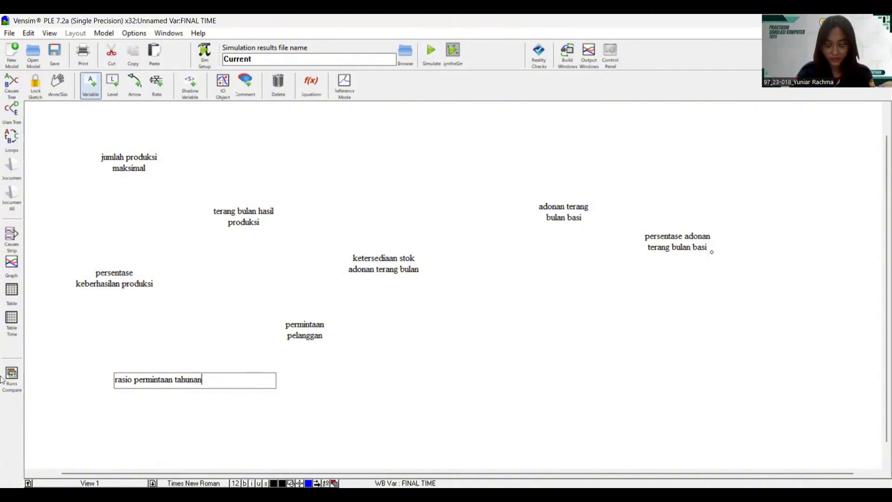
pyautogui.press('Return')
pyautogui.click(360, 378)
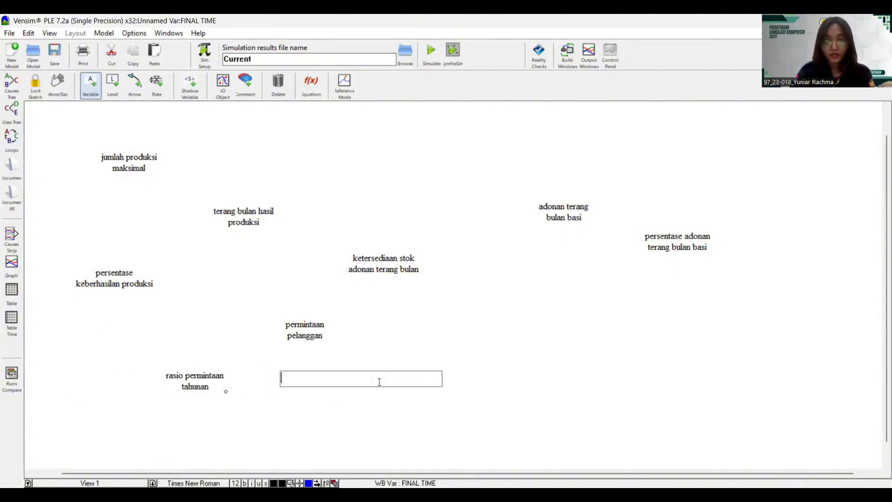
pyautogui.write('jumlah')
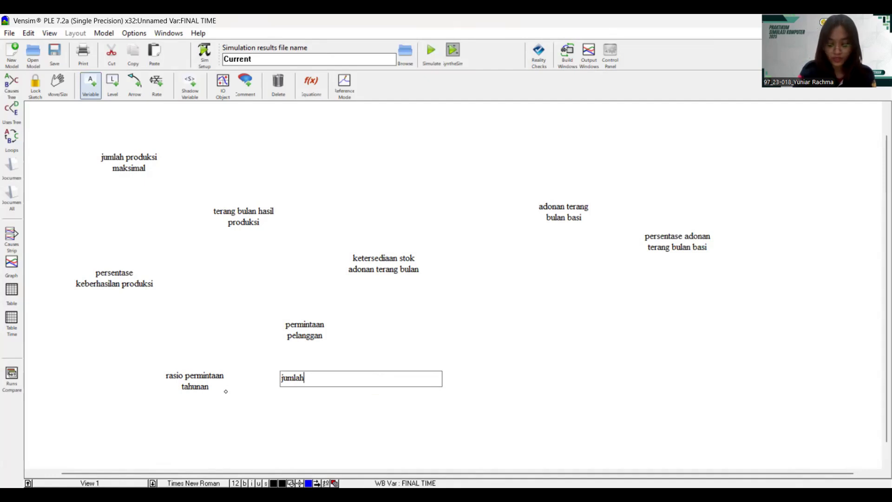
pyautogui.write(' perminta')
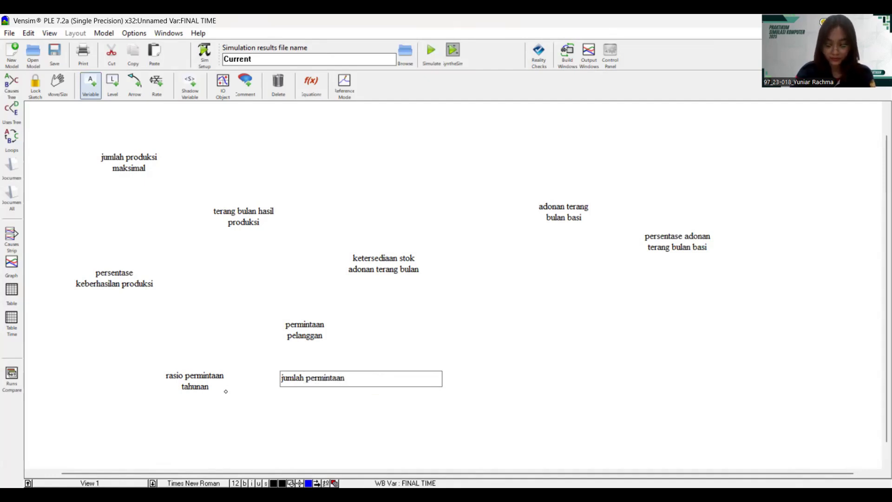
pyautogui.write('an')
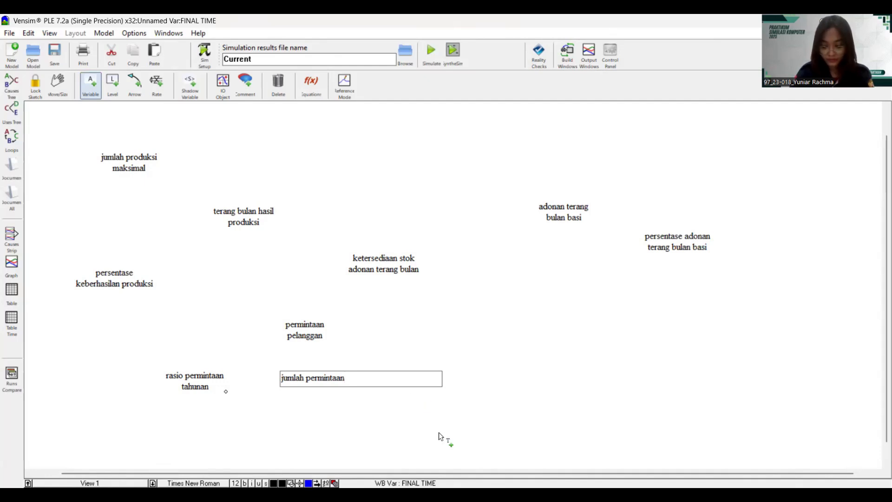
pyautogui.click(419, 414)
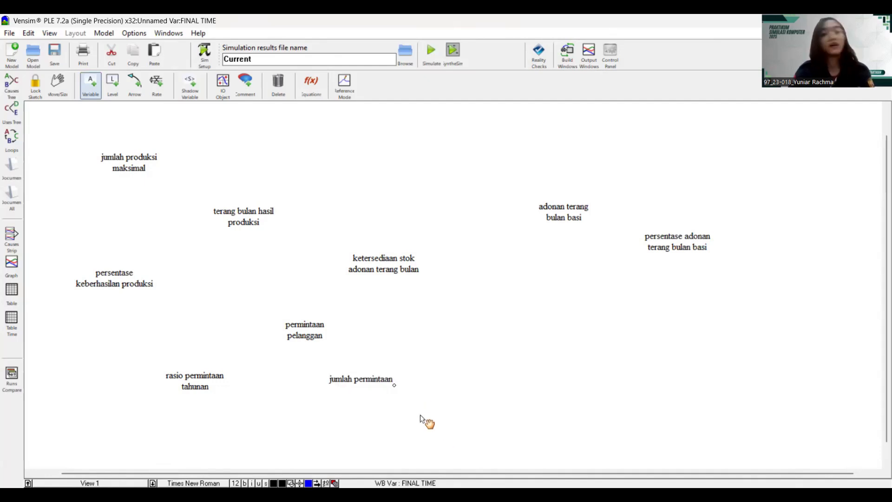
pyautogui.click(395, 386)
pyautogui.press('Return')
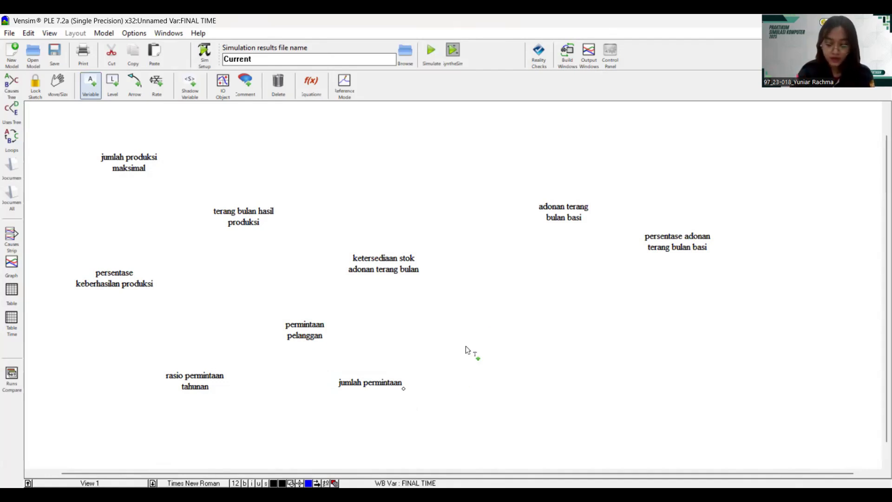
# - Add peningkatan permintaan, penurunan permintaan, persentase peningkatan permintaan and persentase penurunan permintaan
pyautogui.click(445, 334)
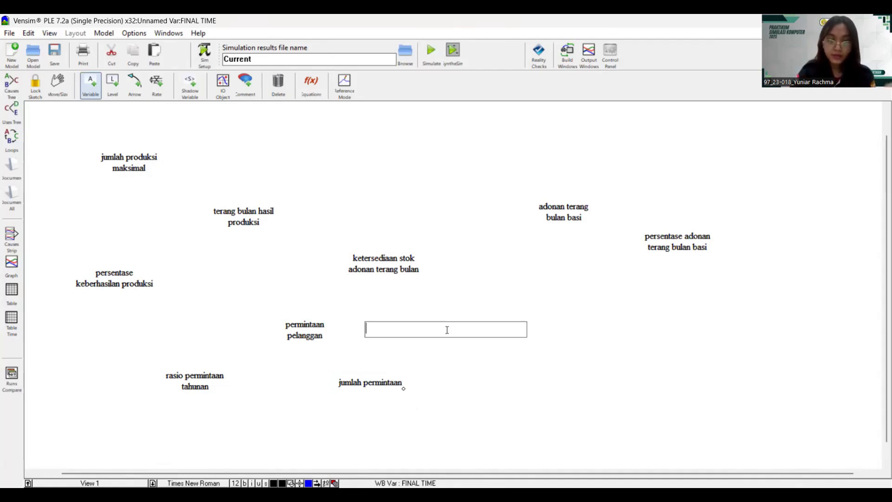
pyautogui.write('peningkat')
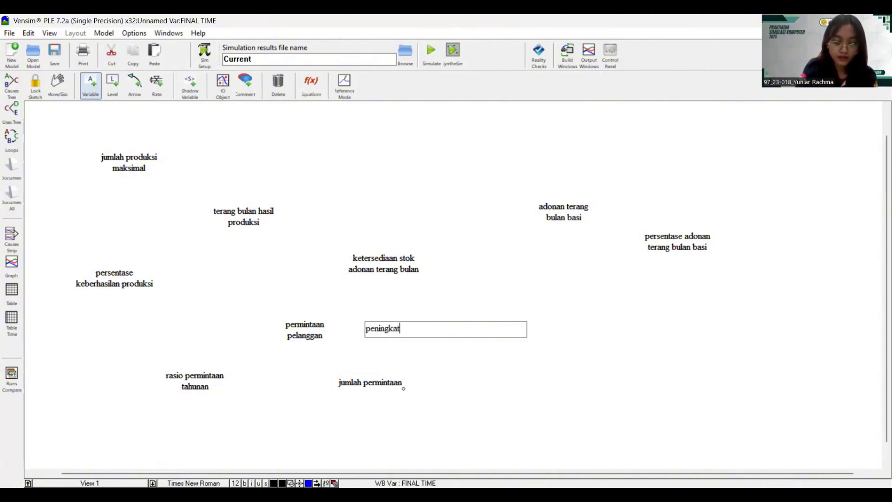
pyautogui.write('an ')
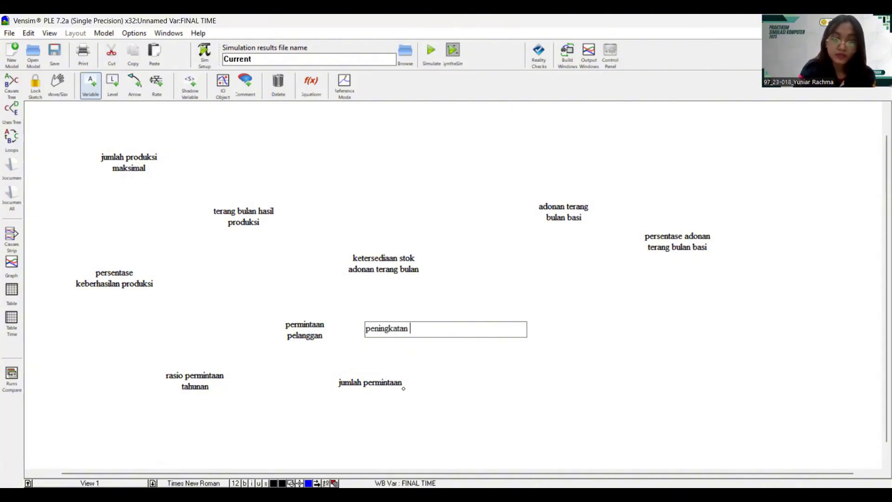
pyautogui.write('permintaan')
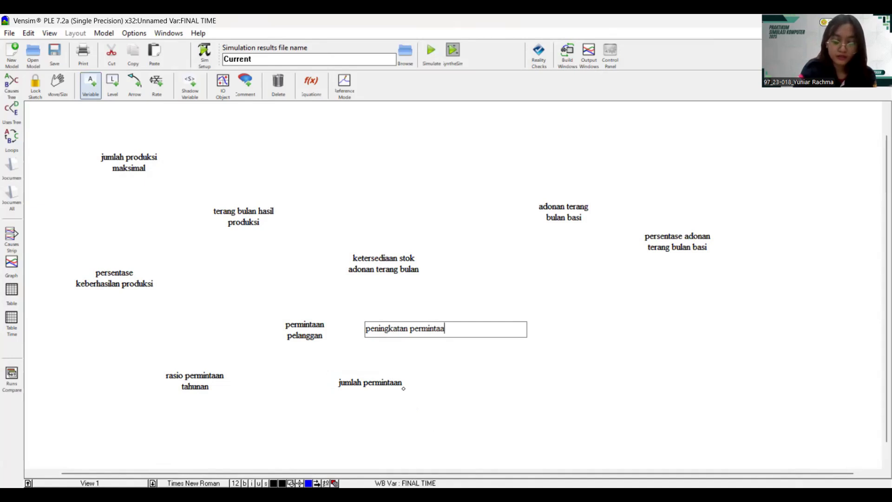
pyautogui.click(439, 405)
pyautogui.write('p')
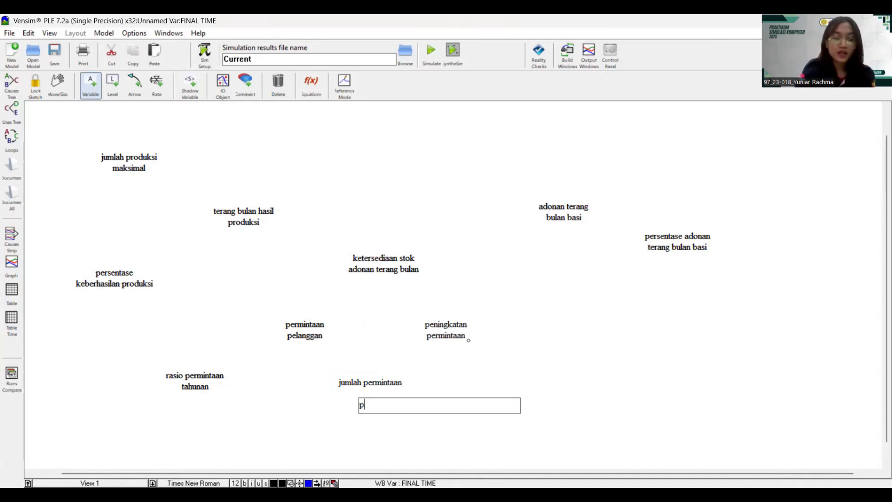
pyautogui.write('enurunan ')
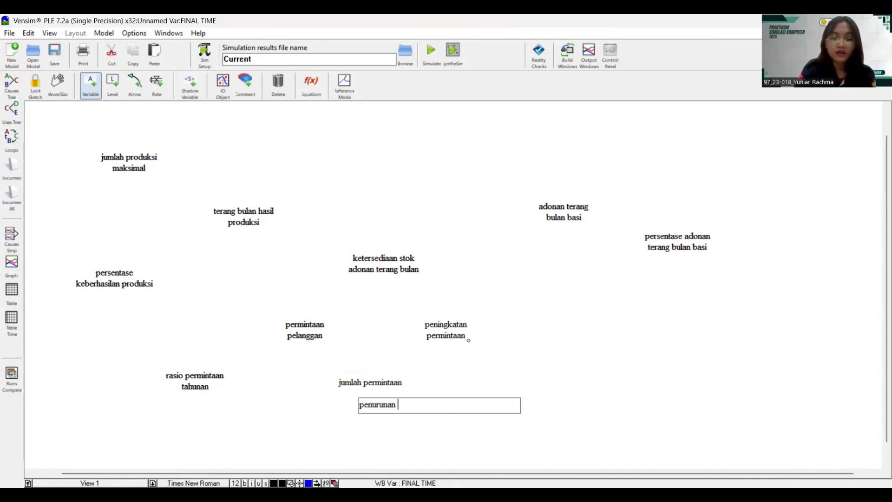
pyautogui.write('permintaan')
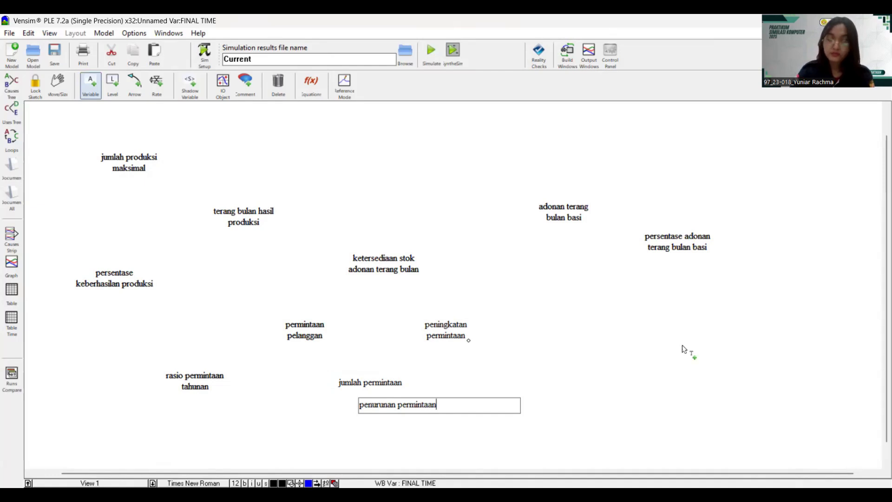
pyautogui.click(553, 322)
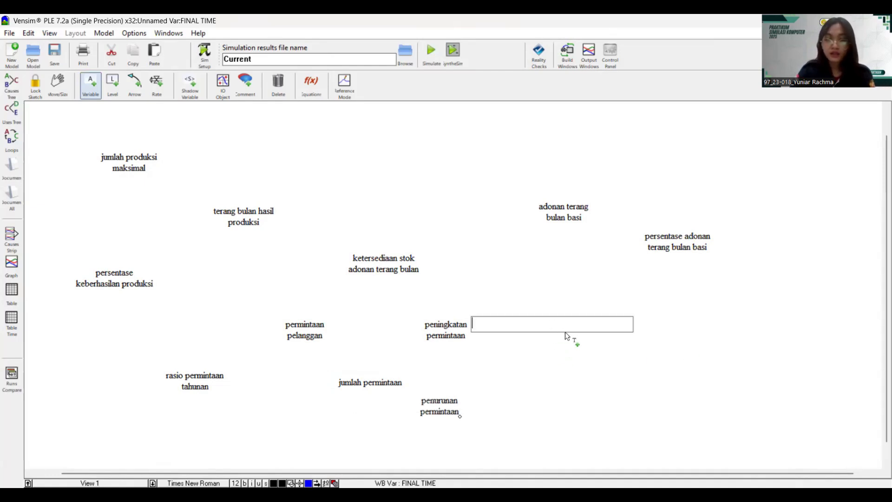
pyautogui.click(565, 331)
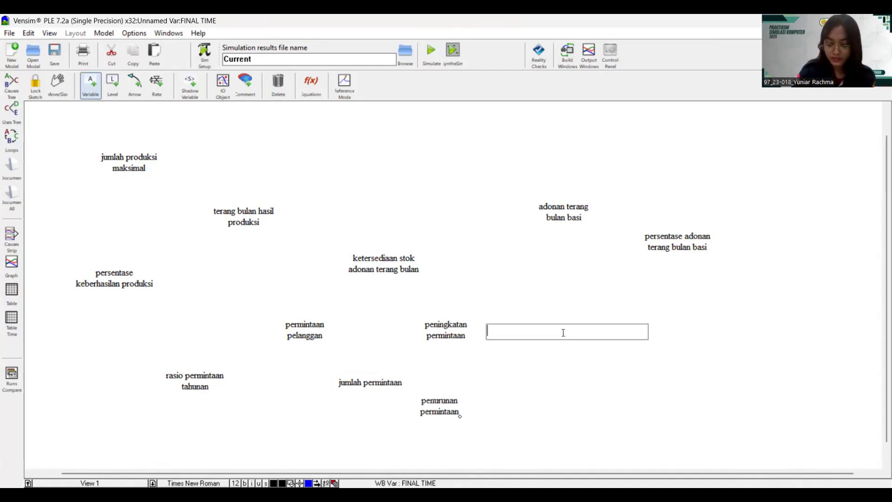
pyautogui.write('persentas')
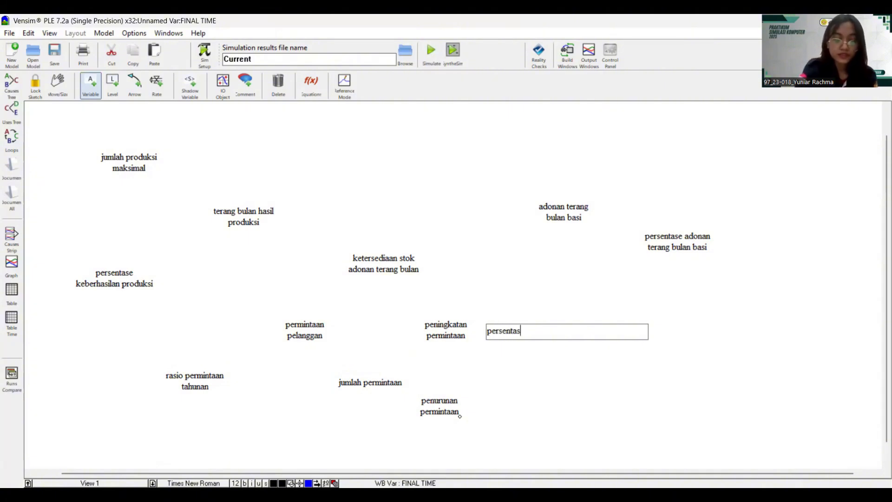
pyautogui.write('e pe')
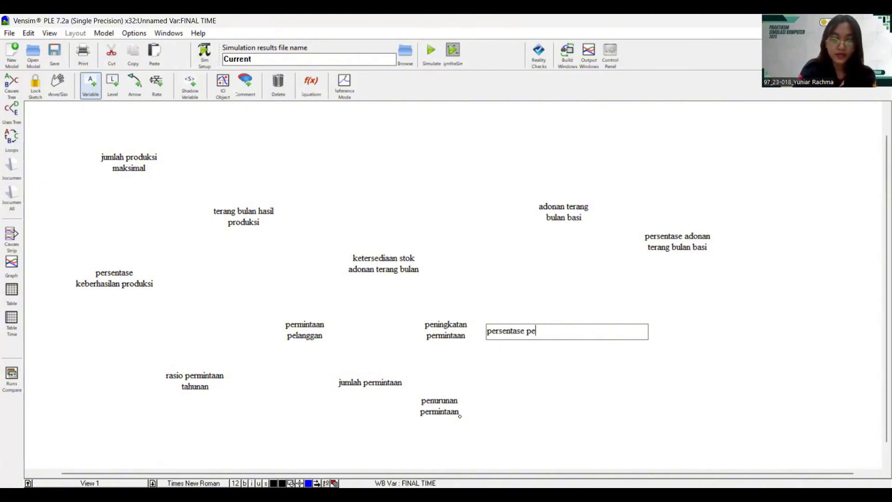
pyautogui.write('ningkatan')
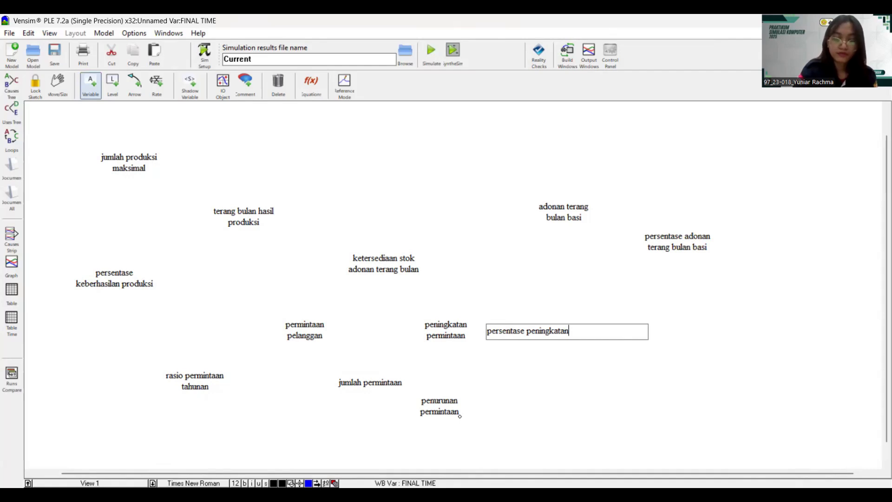
pyautogui.write(' permintaan')
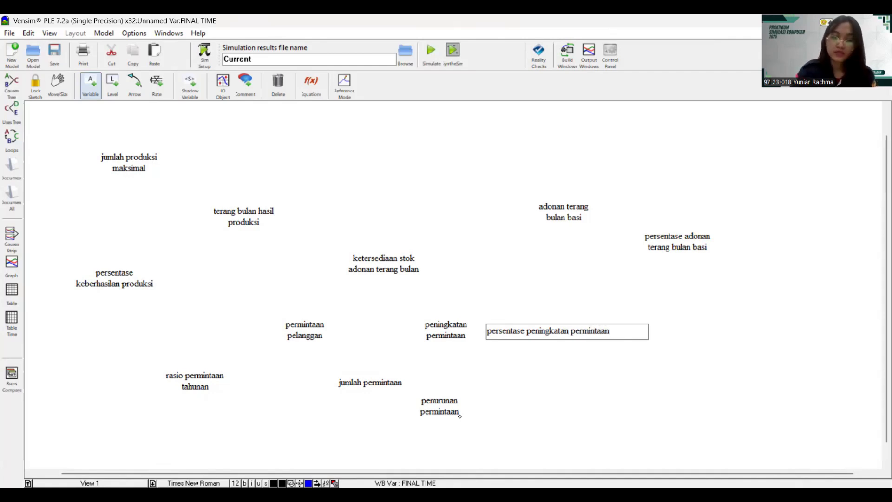
pyautogui.click(544, 402)
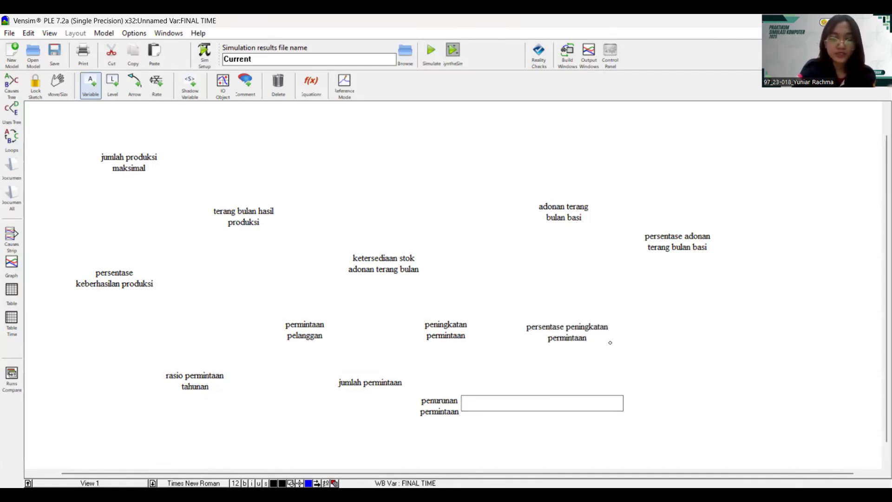
pyautogui.write('persentase')
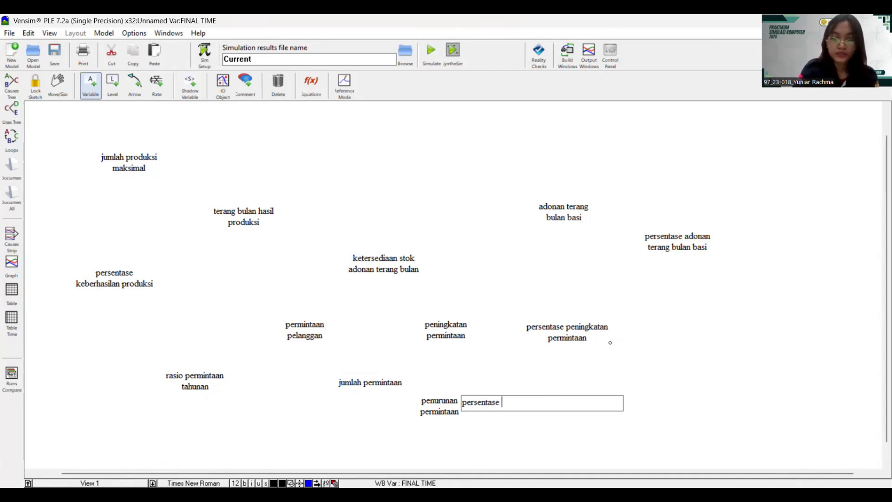
pyautogui.write(' penuru')
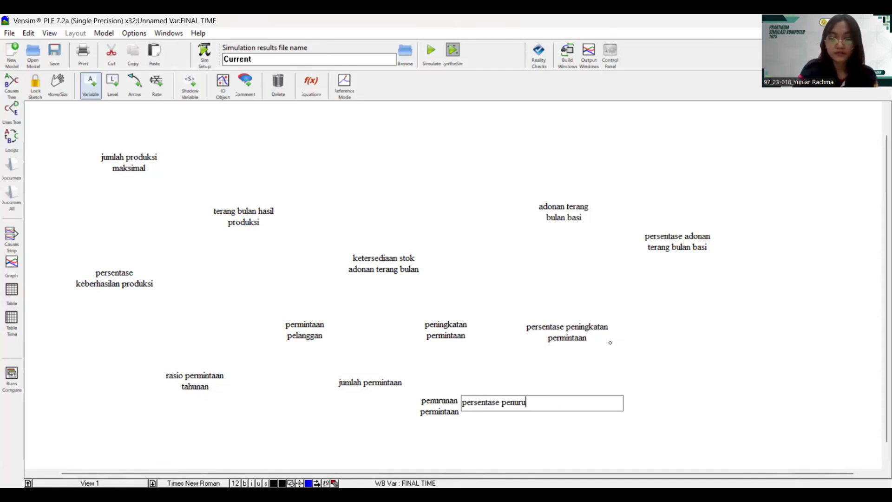
pyautogui.write('nan p')
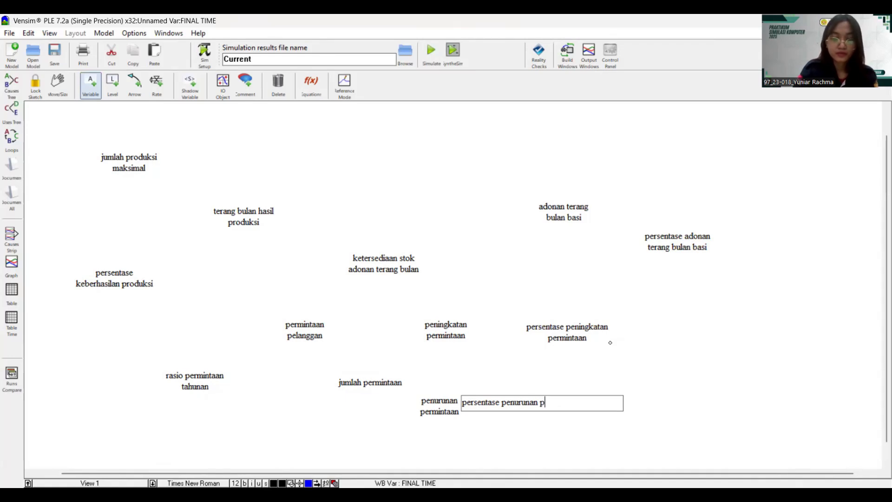
pyautogui.write('ermintaan')
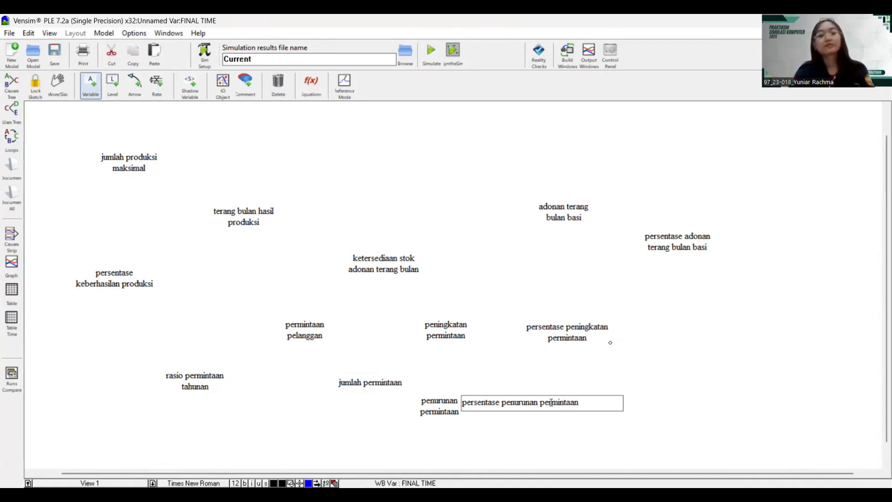
pyautogui.click(588, 432)
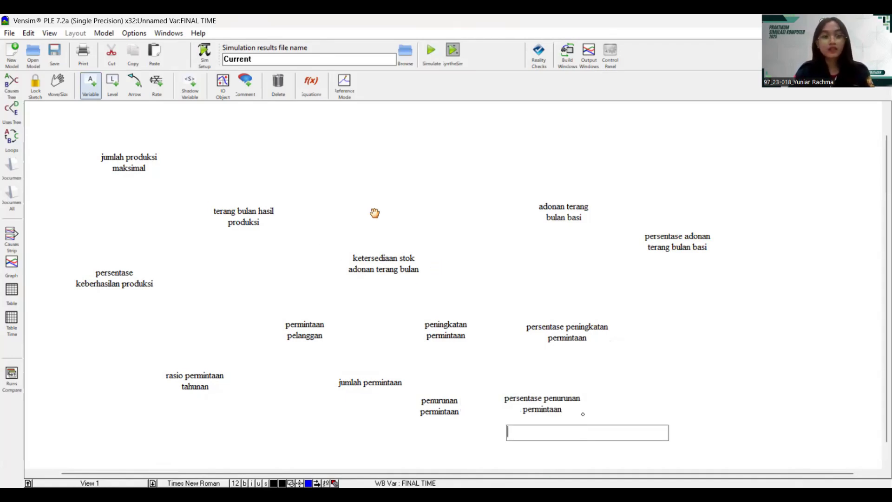
# - Tidy the positions of the production, stock and spoilage variables
pyautogui.moveTo(143, 167); pyautogui.dragTo(155, 153)
pyautogui.click(141, 273)
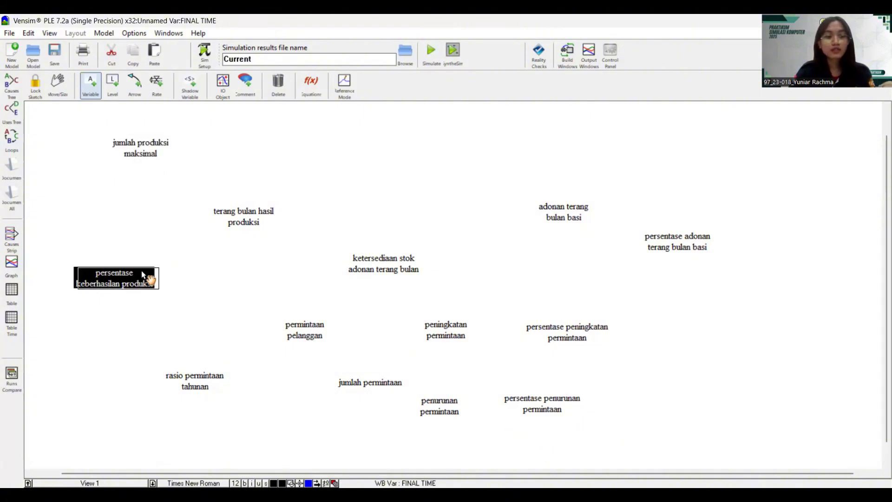
pyautogui.moveTo(141, 274); pyautogui.dragTo(166, 247)
pyautogui.moveTo(230, 217); pyautogui.dragTo(251, 206)
pyautogui.moveTo(403, 269); pyautogui.dragTo(430, 253)
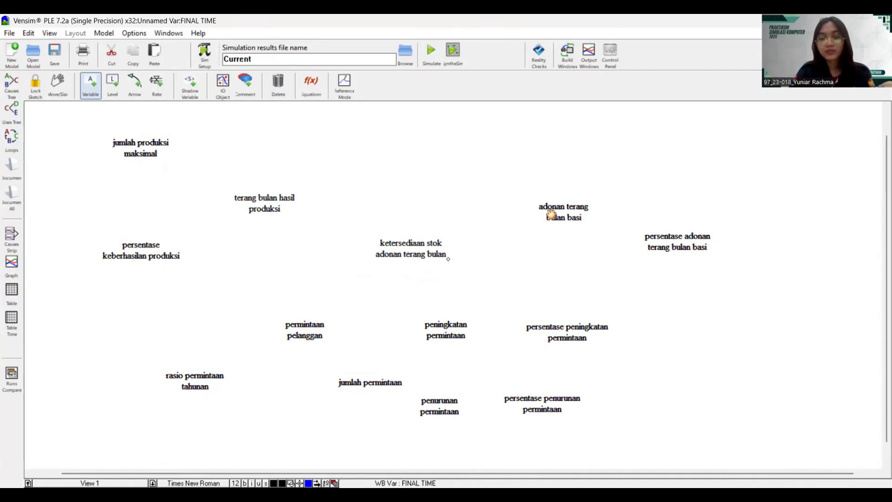
pyautogui.moveTo(551, 212); pyautogui.dragTo(548, 198)
pyautogui.moveTo(697, 247); pyautogui.dragTo(714, 236)
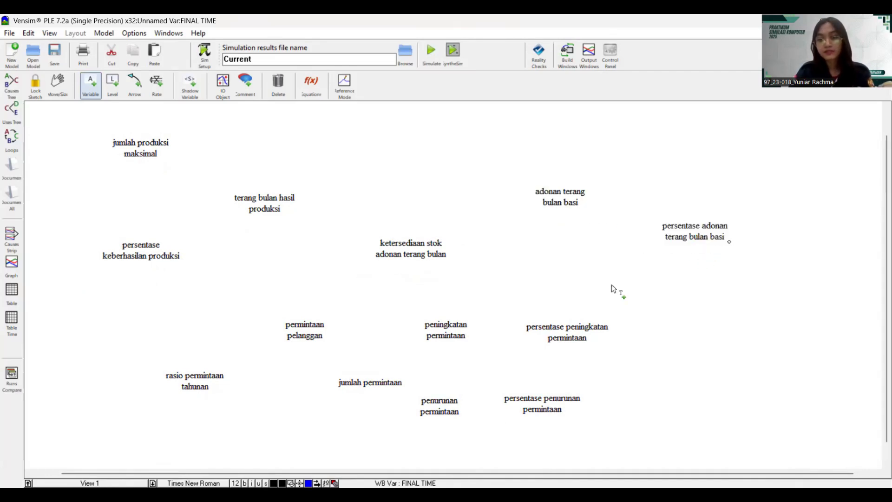
# - Rearrange permintaan pelanggan, rasio permintaan tahunan, jumlah permintaan and the two persentase demand variables
pyautogui.moveTo(297, 329)
pyautogui.mouseDown()
pyautogui.moveTo(299, 321)
pyautogui.moveTo(292, 331)
pyautogui.mouseUp()
pyautogui.moveTo(199, 388); pyautogui.dragTo(215, 364)
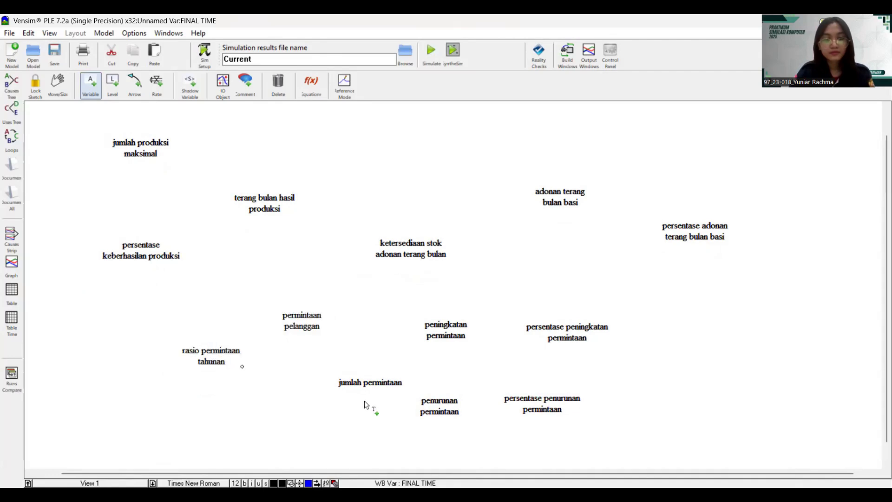
pyautogui.moveTo(370, 386); pyautogui.dragTo(366, 394)
pyautogui.moveTo(233, 362); pyautogui.dragTo(219, 365)
pyautogui.moveTo(530, 410); pyautogui.dragTo(634, 405)
pyautogui.moveTo(618, 333); pyautogui.dragTo(683, 339)
pyautogui.moveTo(370, 384); pyautogui.dragTo(386, 371)
# - Align peningkatan and penurunan permintaan with their percentage variables beside them
pyautogui.moveTo(455, 325); pyautogui.dragTo(487, 321)
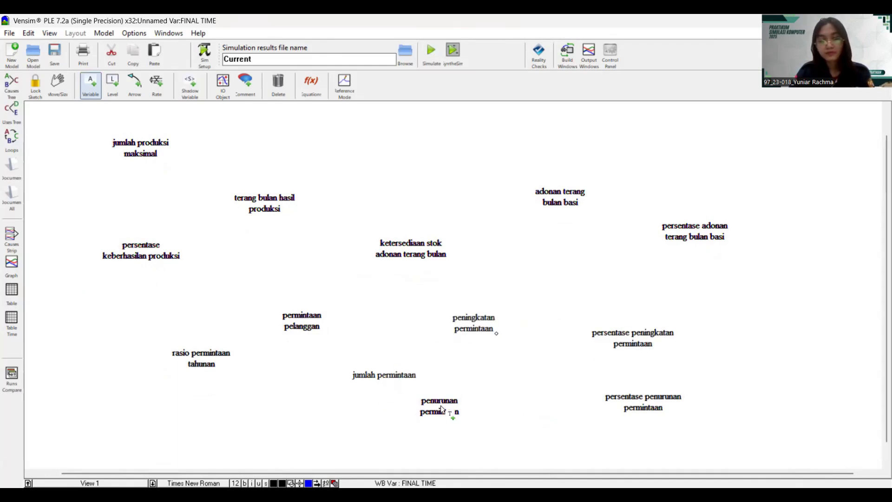
pyautogui.moveTo(441, 405); pyautogui.dragTo(478, 398)
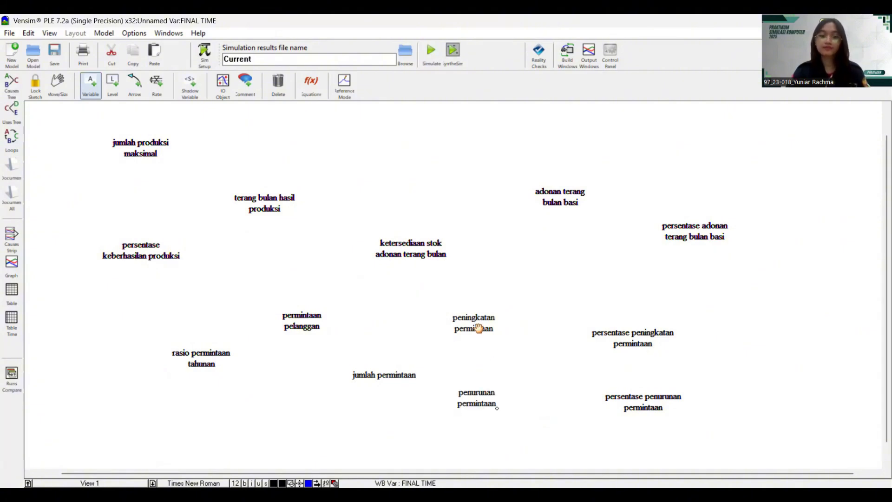
pyautogui.moveTo(478, 331); pyautogui.dragTo(480, 348)
pyautogui.moveTo(471, 402); pyautogui.dragTo(471, 413)
pyautogui.moveTo(603, 342); pyautogui.dragTo(597, 344)
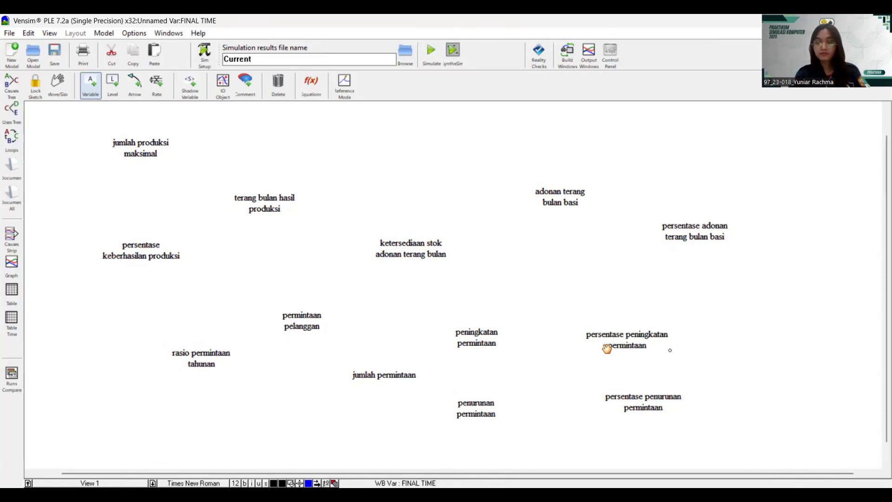
pyautogui.moveTo(624, 398); pyautogui.dragTo(609, 407)
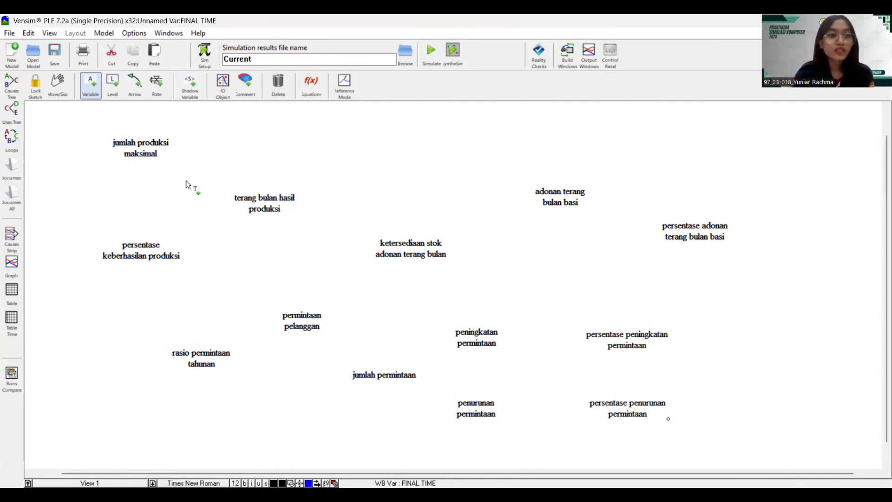
pyautogui.press('5')
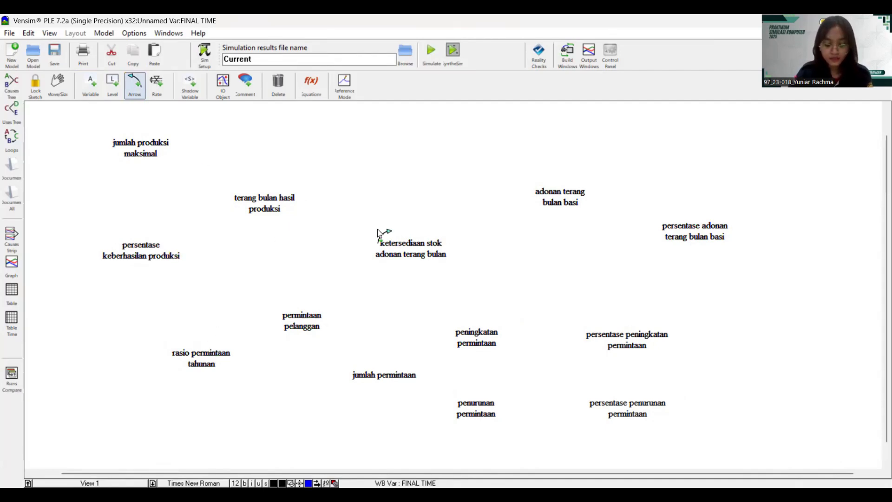
# - Draw curved arrows from the stock to adonan terang bulan basi and from terang bulan hasil produksi to the stock
pyautogui.click(435, 253)
pyautogui.click(513, 202)
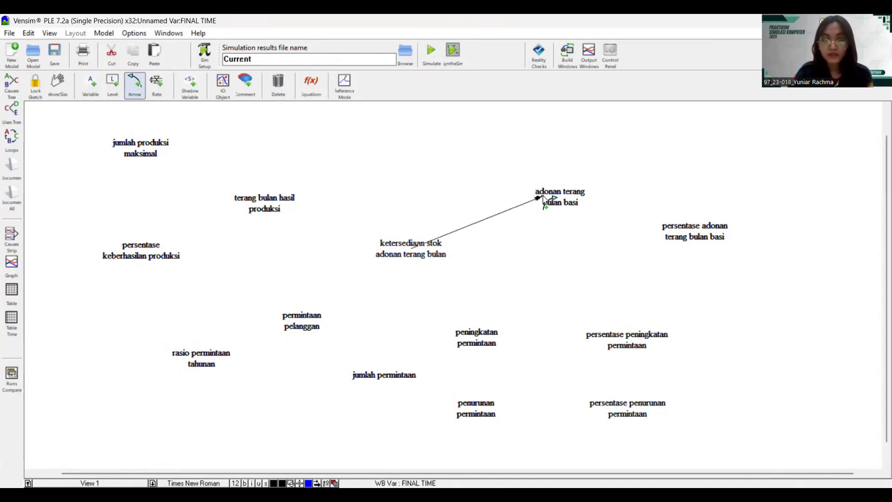
pyautogui.moveTo(486, 222); pyautogui.dragTo(464, 198)
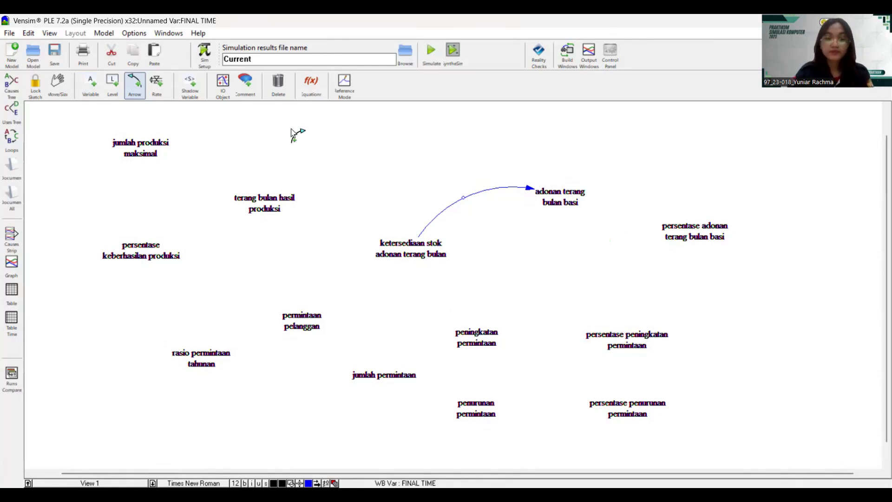
pyautogui.click(393, 250)
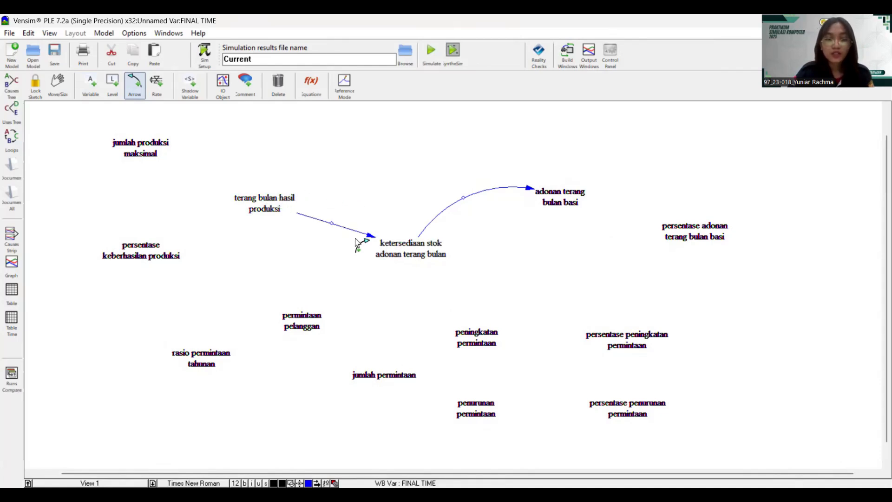
pyautogui.moveTo(341, 227); pyautogui.dragTo(353, 181)
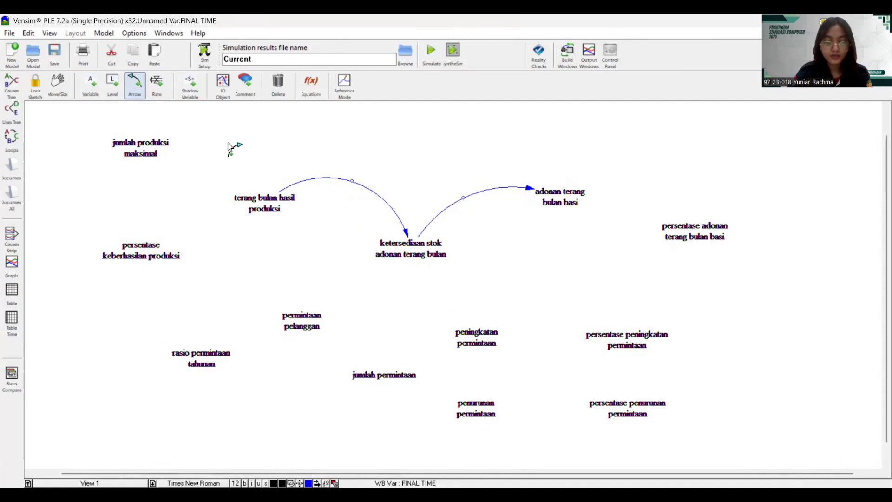
# - Link jumlah produksi maksimal and persentase keberhasilan produksi to terang bulan hasil produksi with curved arrows
pyautogui.click(159, 151)
pyautogui.click(242, 199)
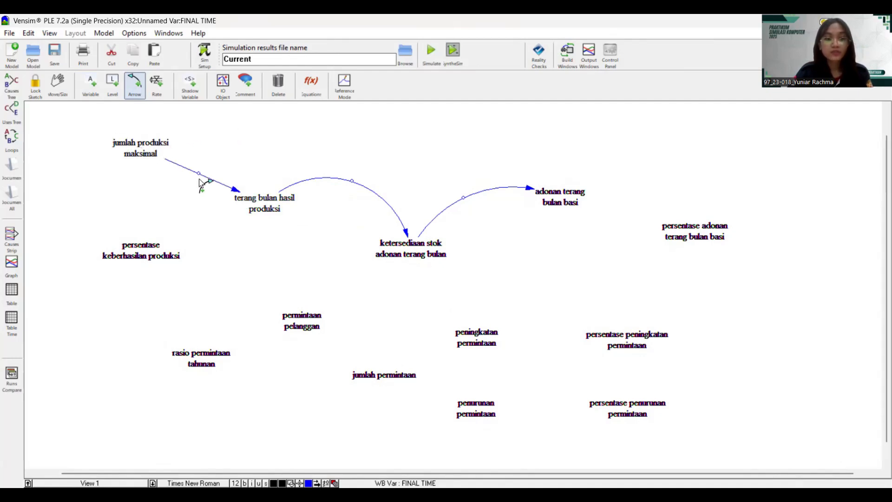
pyautogui.moveTo(199, 173); pyautogui.dragTo(241, 142)
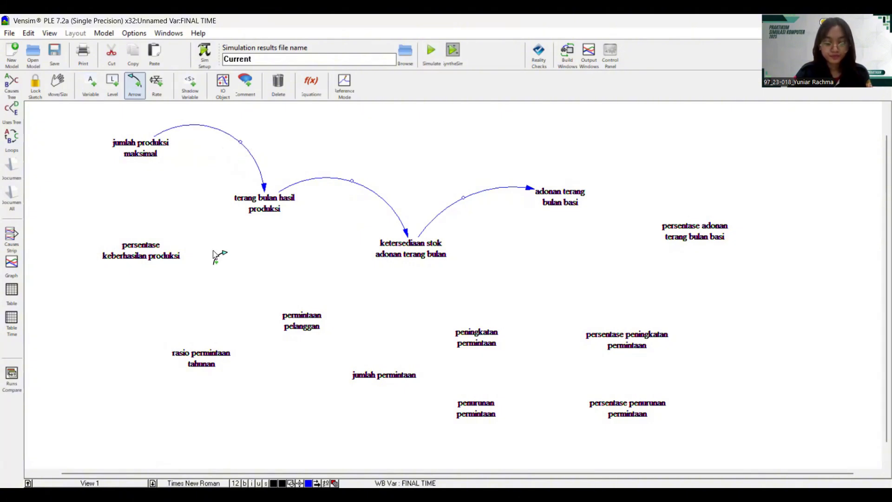
pyautogui.click(176, 256)
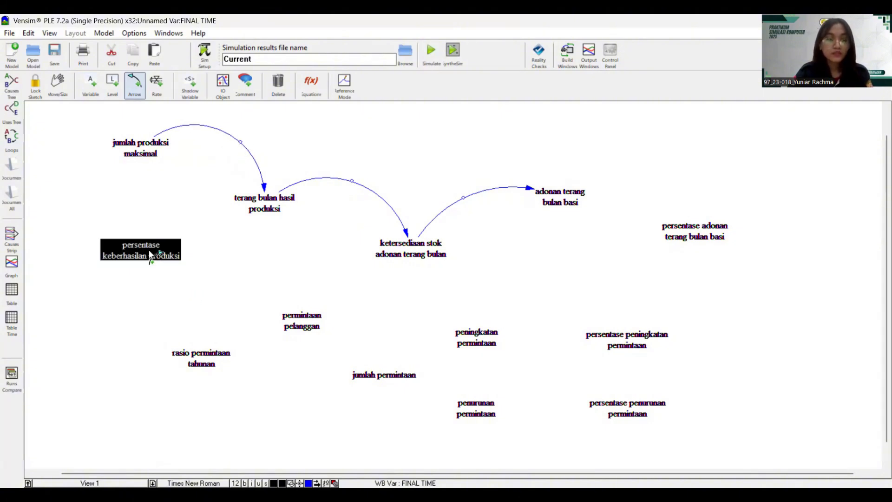
pyautogui.click(252, 215)
pyautogui.click(177, 253)
pyautogui.click(241, 200)
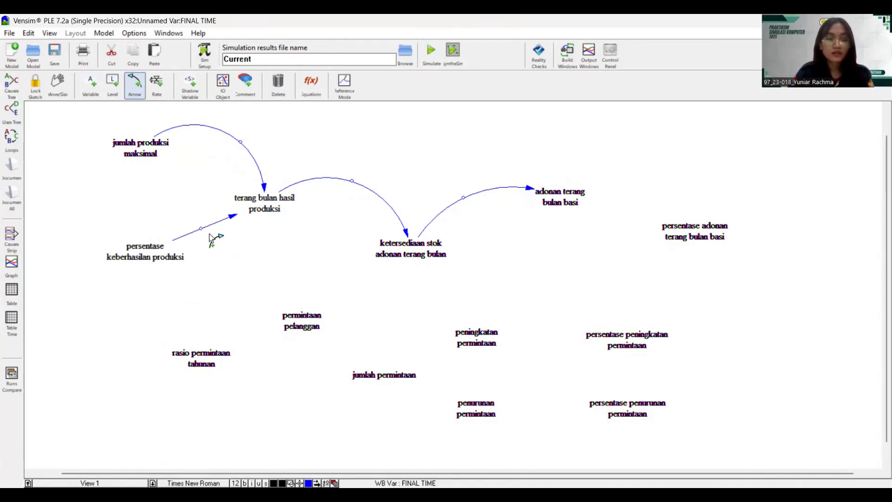
pyautogui.moveTo(201, 228); pyautogui.dragTo(219, 254)
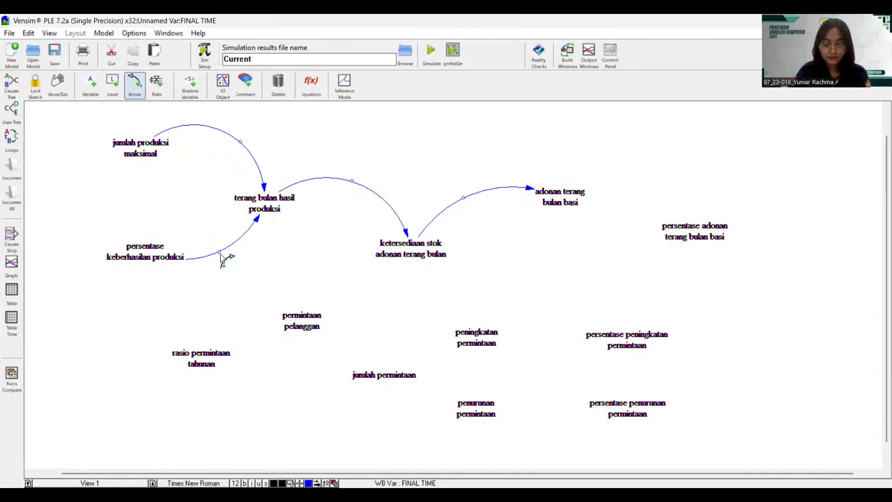
# - Curve arrows from adonan terang bulan basi back to the stock and from its percentage variable into it
pyautogui.click(563, 207)
pyautogui.click(421, 255)
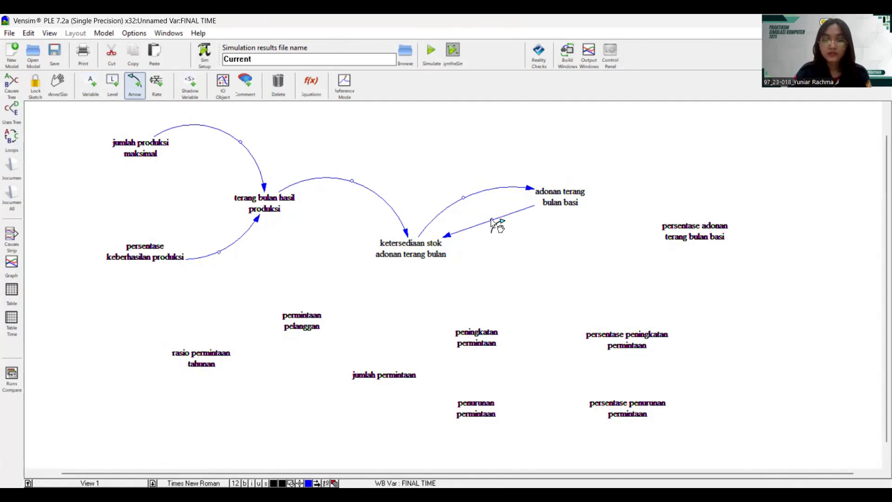
pyautogui.moveTo(496, 229); pyautogui.dragTo(507, 249)
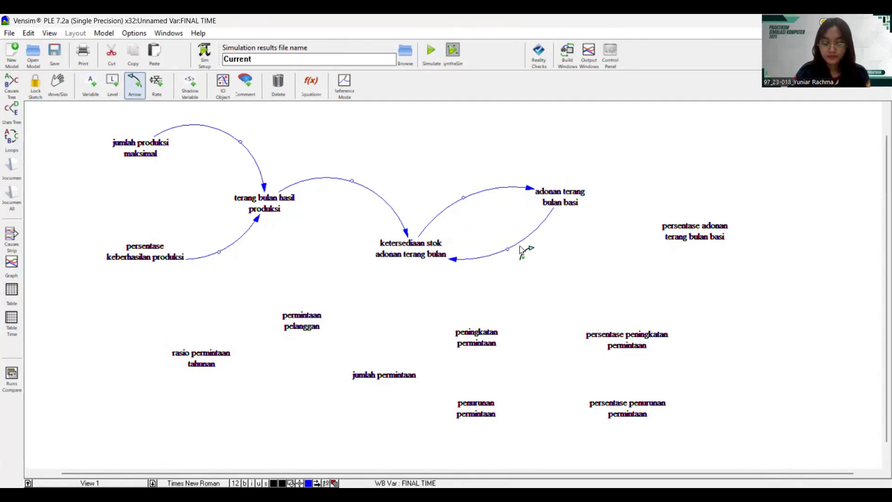
pyautogui.click(704, 234)
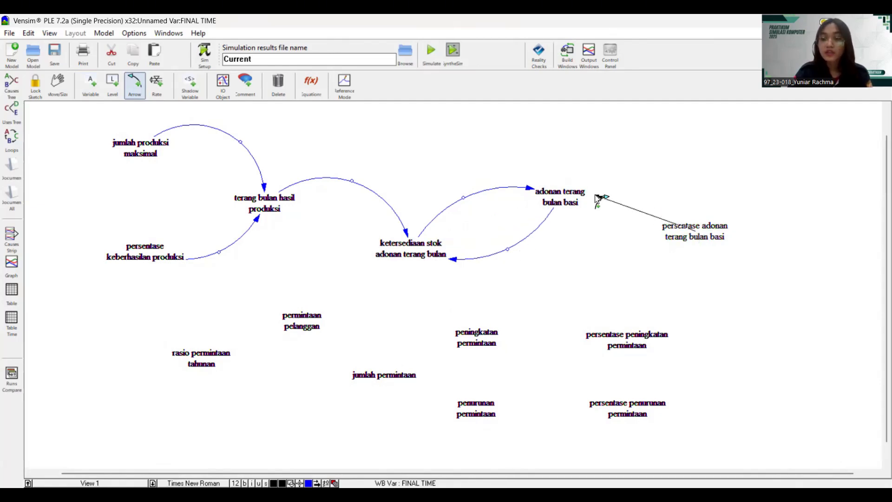
pyautogui.click(580, 203)
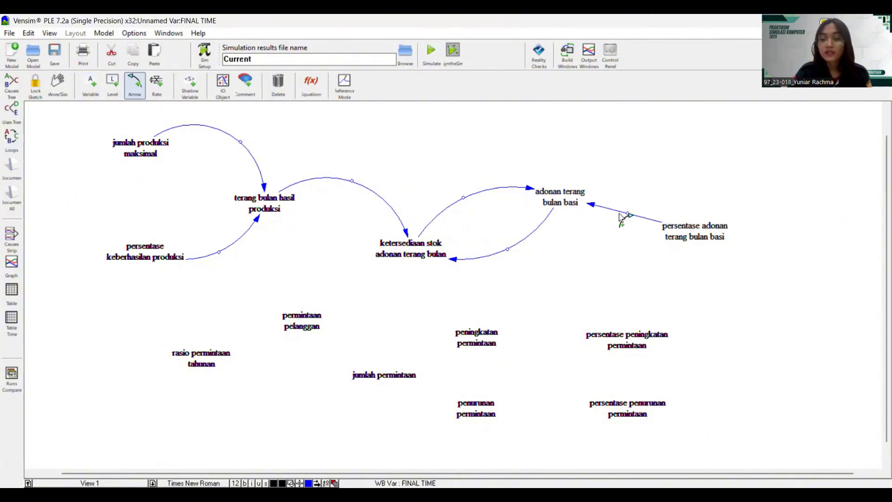
pyautogui.moveTo(627, 213); pyautogui.dragTo(648, 202)
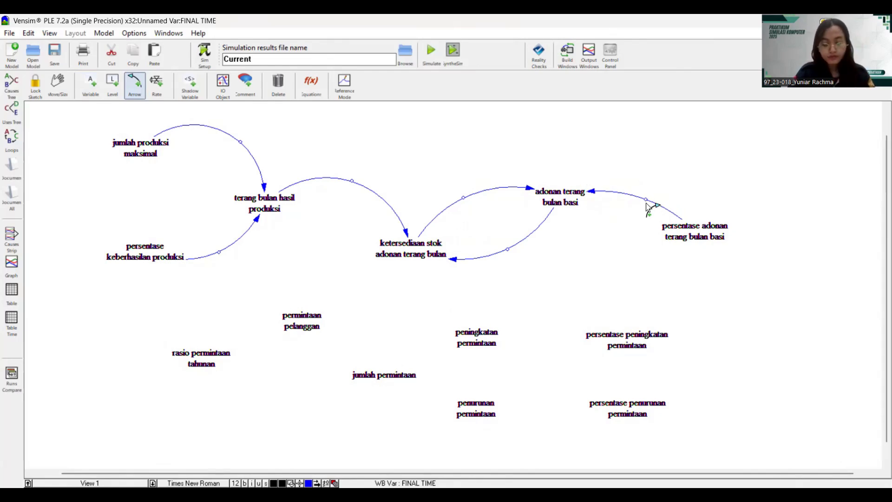
# - Add curved arrows from permintaan pelanggan to ketersediaan stok adonan terang bulan, and from rasio permintaan tahunan to permintaan pelanggan
pyautogui.click(312, 330)
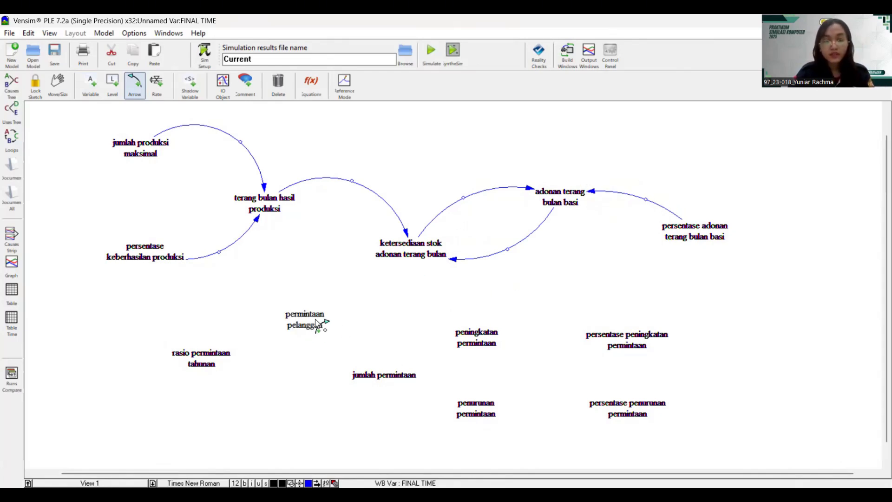
pyautogui.moveTo(314, 320); pyautogui.dragTo(405, 256)
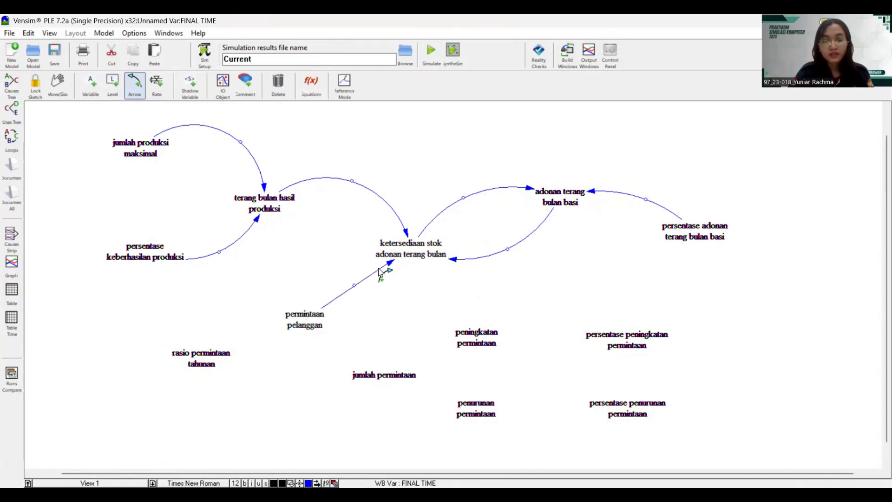
pyautogui.moveTo(359, 289); pyautogui.dragTo(381, 301)
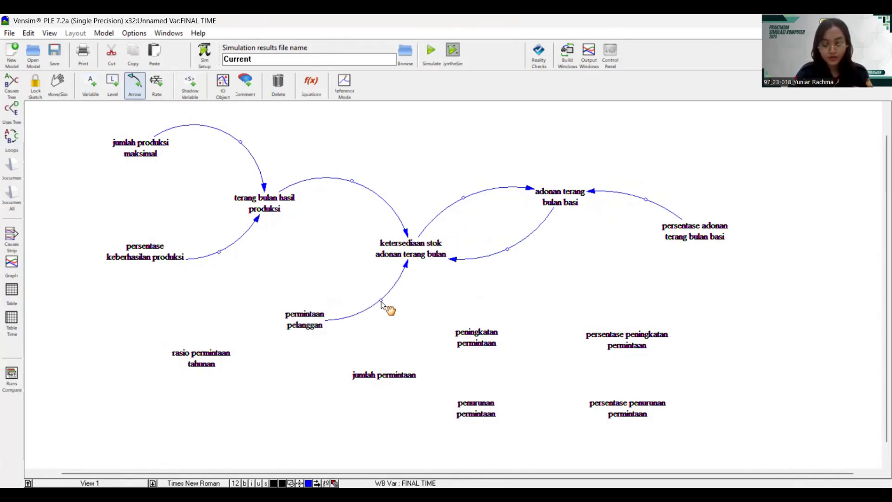
pyautogui.click(211, 358)
pyautogui.click(297, 321)
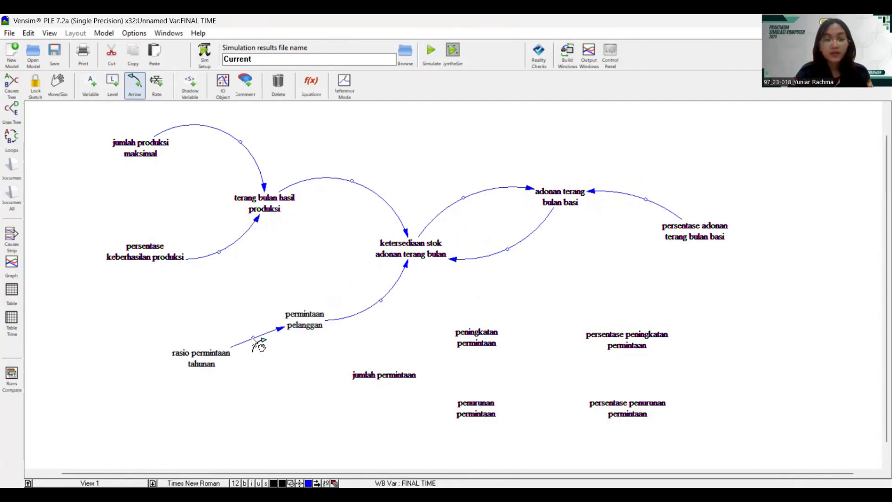
pyautogui.moveTo(252, 337); pyautogui.dragTo(248, 322)
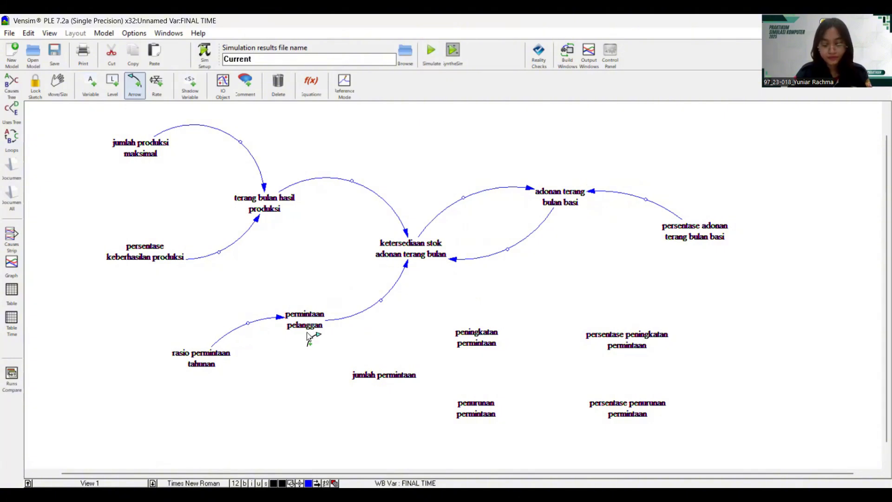
# - Add a curved arrow from jumlah permintaan to permintaan pelanggan
pyautogui.click(378, 376)
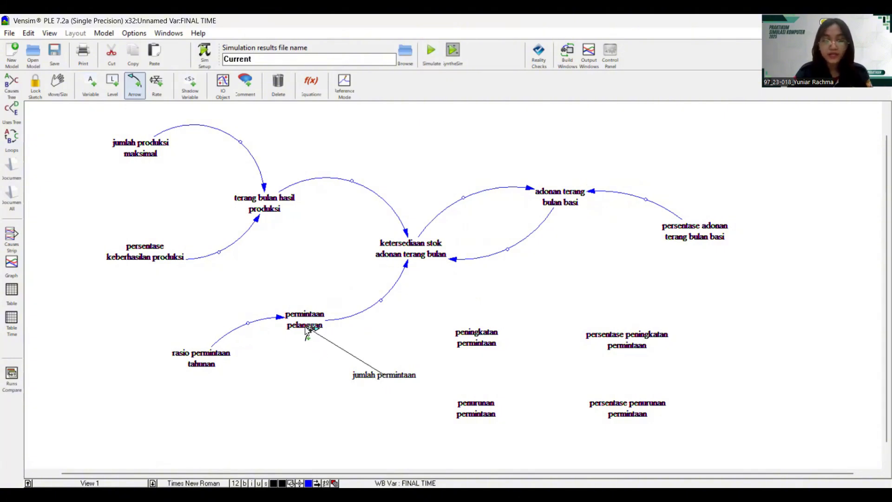
pyautogui.click(311, 331)
pyautogui.moveTo(351, 353); pyautogui.dragTo(332, 372)
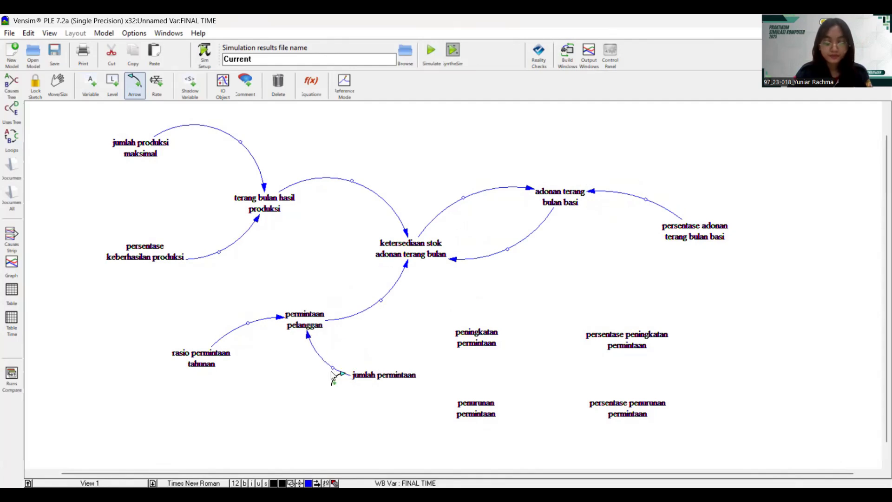
# - Link jumlah permintaan and peningkatan permintaan both ways with curved arrows
pyautogui.click(393, 377)
pyautogui.click(438, 345)
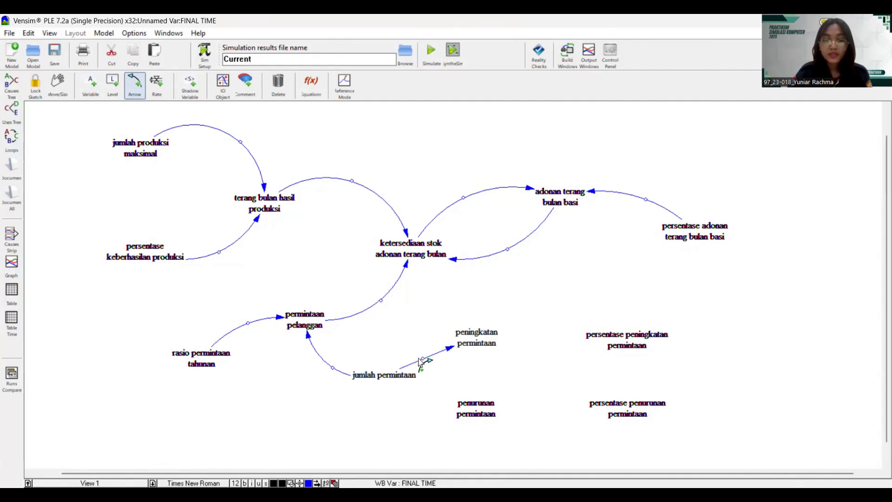
pyautogui.moveTo(423, 359); pyautogui.dragTo(395, 329)
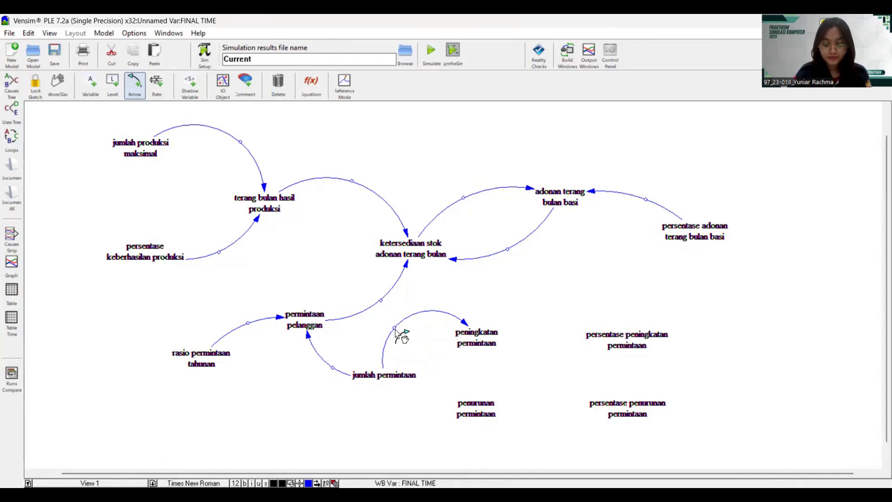
pyautogui.click(482, 343)
pyautogui.click(410, 378)
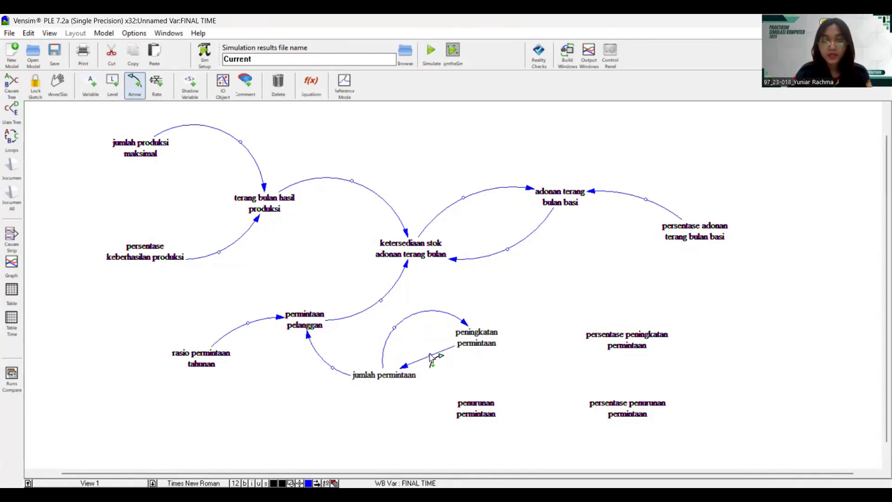
pyautogui.moveTo(430, 362); pyautogui.dragTo(444, 370)
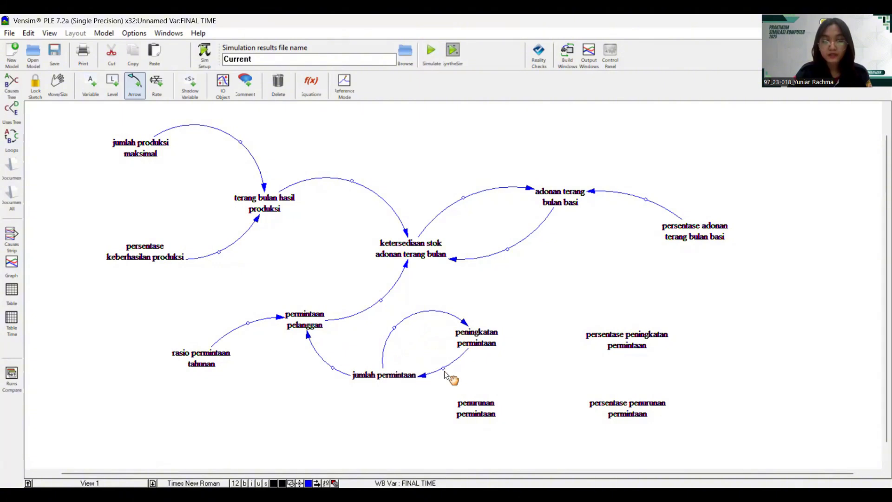
# - Link jumlah permintaan and penurunan permintaan both ways, curving the outgoing arrow downward
pyautogui.click(389, 378)
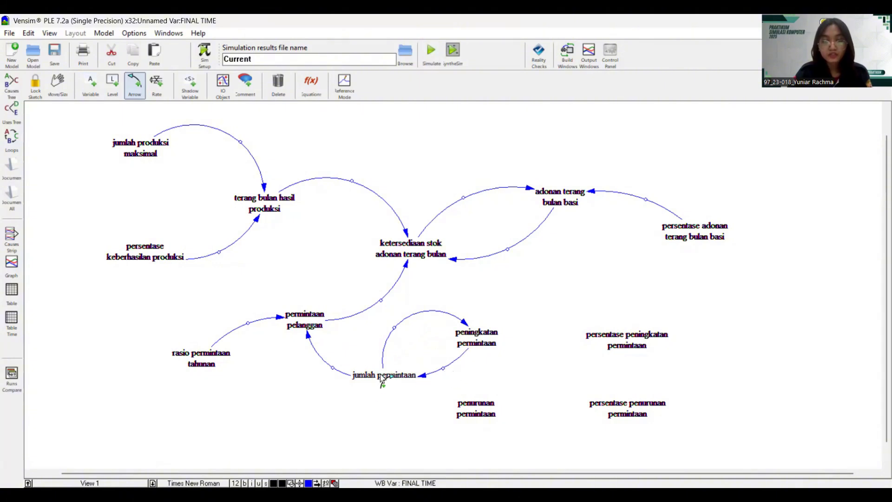
pyautogui.click(459, 413)
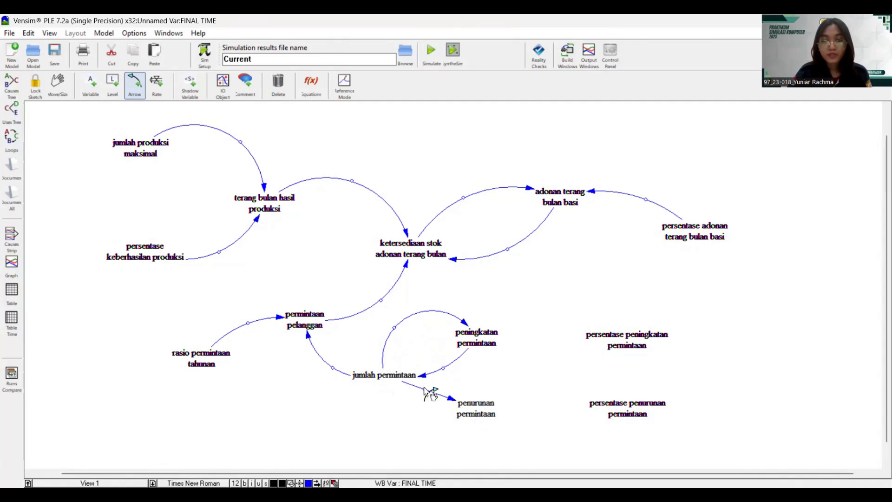
pyautogui.moveTo(424, 389); pyautogui.dragTo(413, 422)
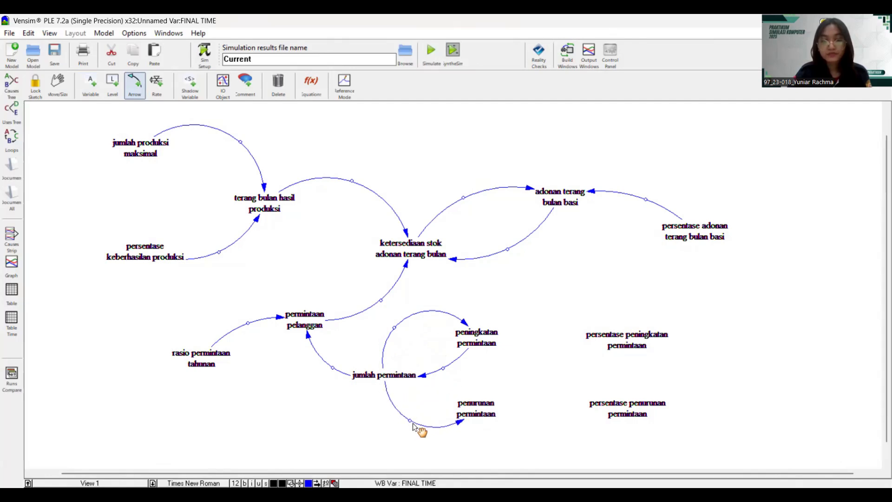
pyautogui.click(474, 408)
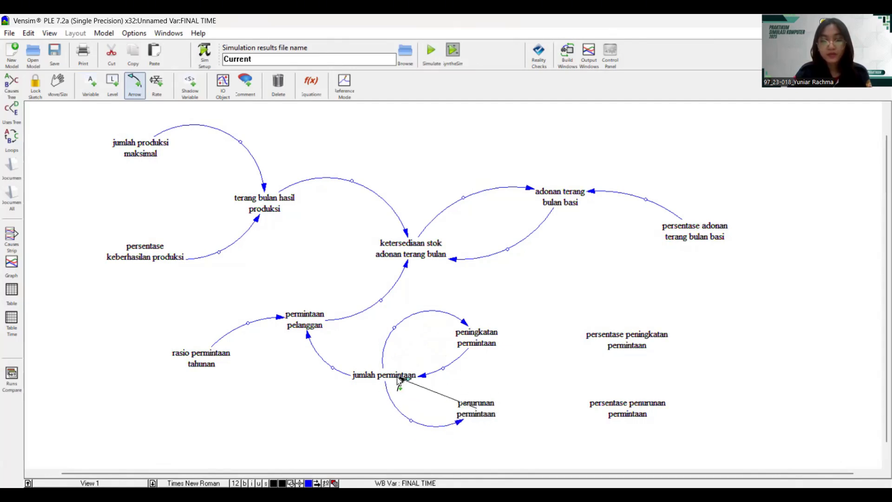
pyautogui.click(398, 379)
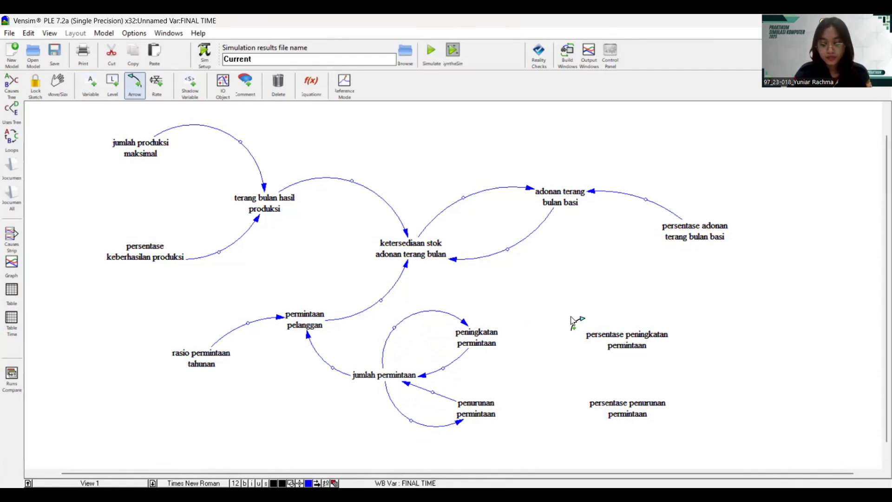
# - Add an upward-curved arrow from persentase peningkatan permintaan to peningkatan permintaan, and a downward-curved one from persentase penurunan permintaan to penurunan permintaan
pyautogui.click(617, 339)
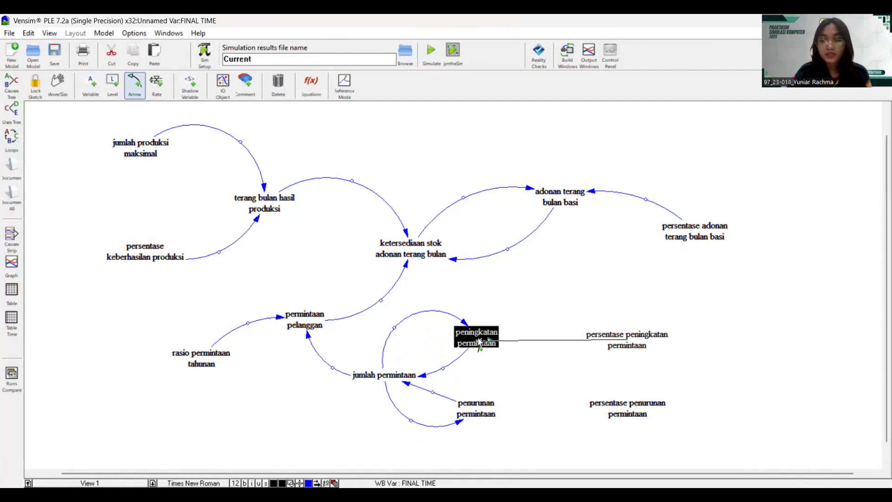
pyautogui.click(478, 342)
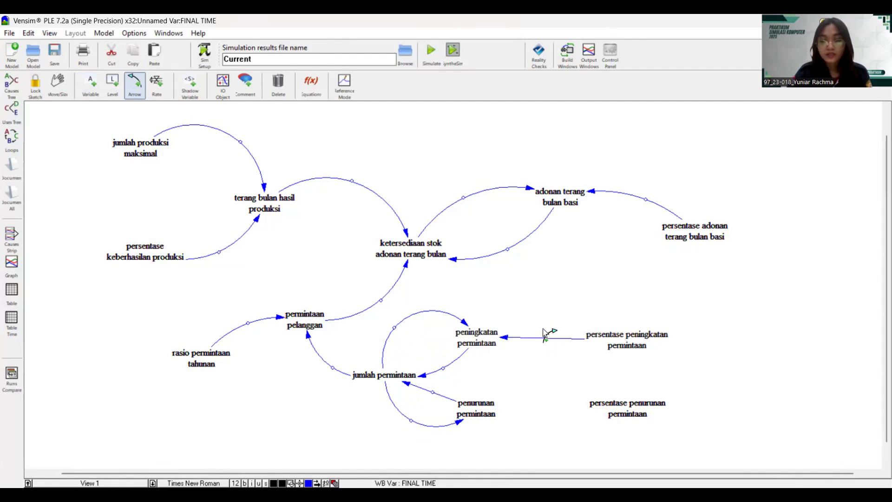
pyautogui.moveTo(543, 337); pyautogui.dragTo(546, 299)
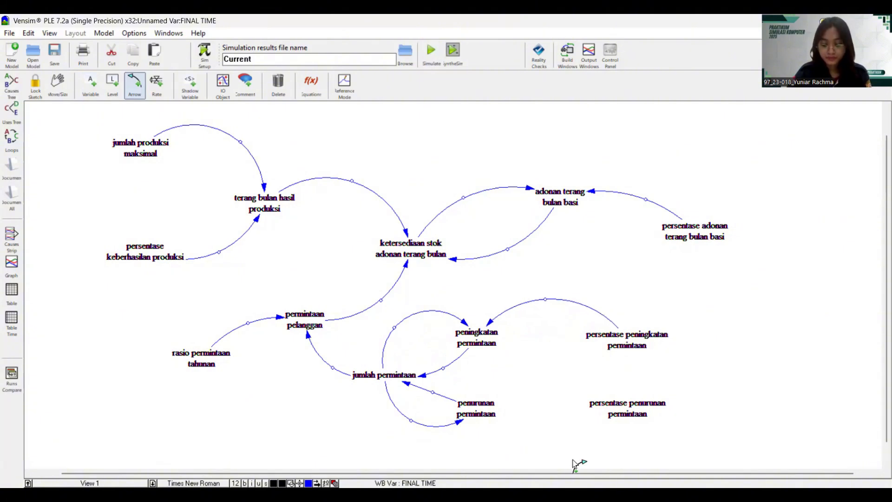
pyautogui.click(625, 414)
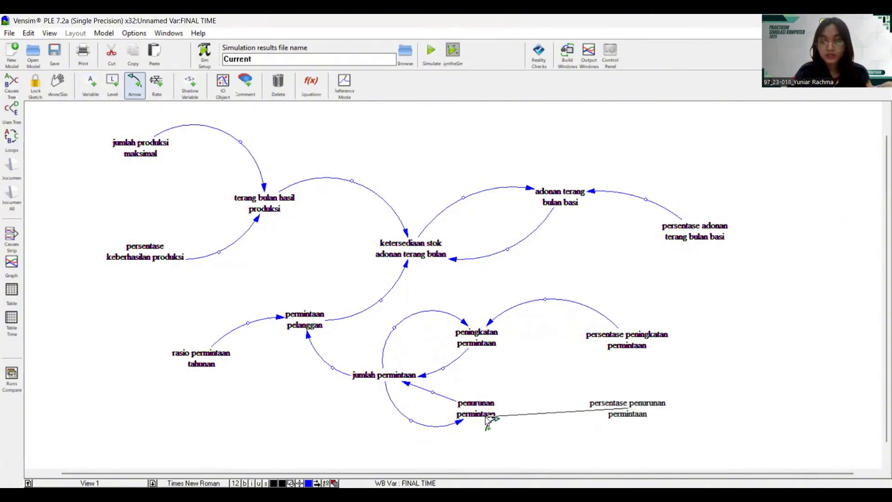
pyautogui.click(485, 415)
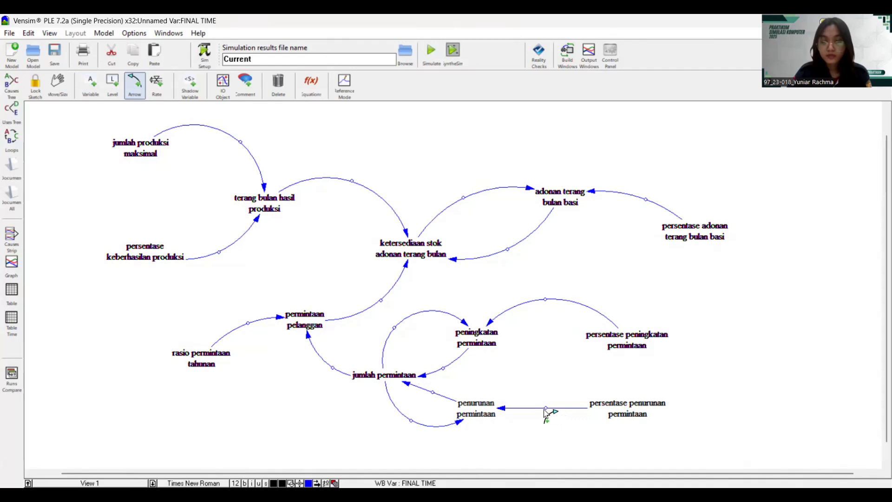
pyautogui.moveTo(545, 409); pyautogui.dragTo(547, 437)
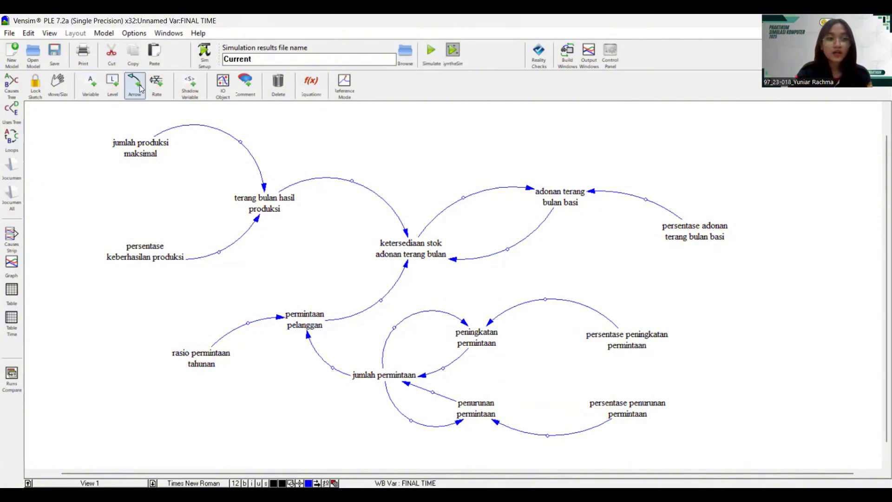
# - Reposition jumlah permintaan, peningkatan permintaan and penurunan permintaan, and reshape the peningkatan-to-jumlah curve
pyautogui.click(52, 88)
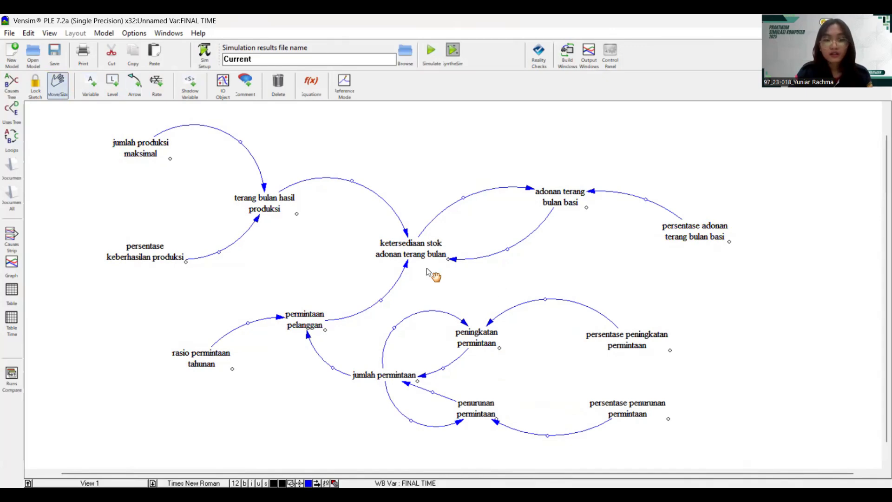
pyautogui.moveTo(369, 376); pyautogui.dragTo(374, 383)
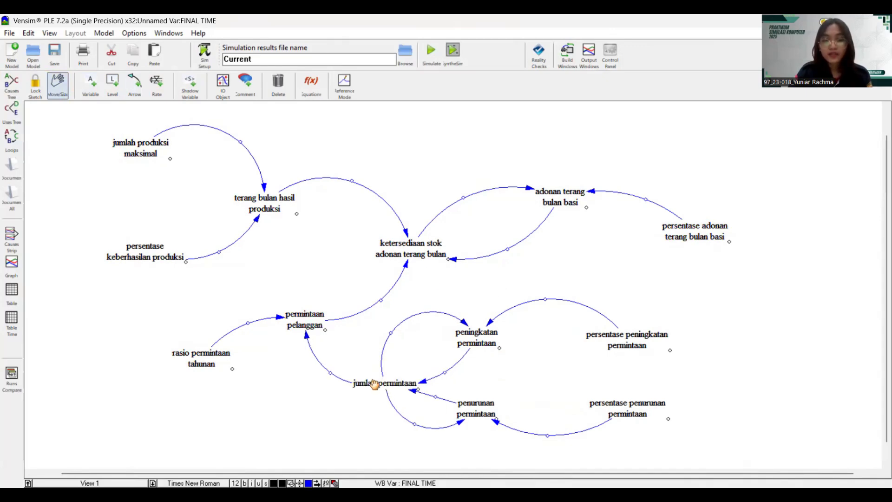
pyautogui.moveTo(474, 339); pyautogui.dragTo(477, 326)
pyautogui.moveTo(480, 407); pyautogui.dragTo(491, 402)
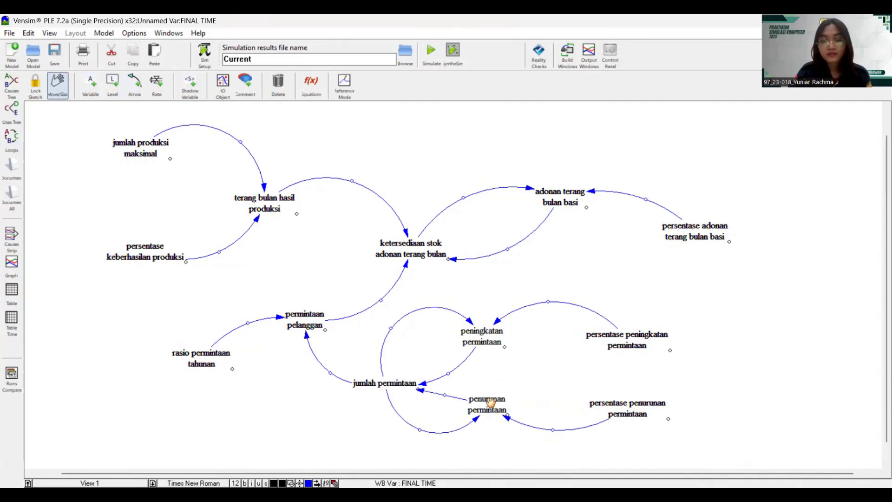
pyautogui.moveTo(448, 373)
pyautogui.mouseDown()
pyautogui.moveTo(444, 392)
pyautogui.moveTo(453, 389)
pyautogui.mouseUp()
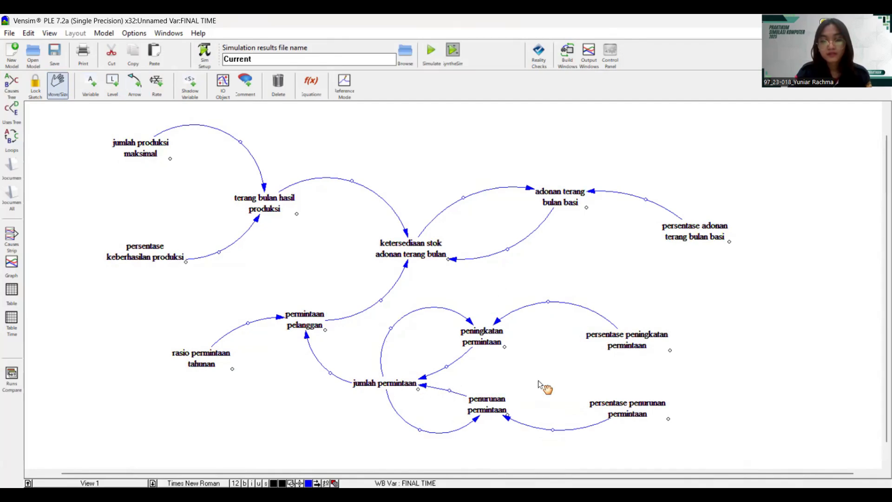
# - Shift the persentase penurunan, persentase peningkatan and persentase adonan terang bulan basi variables left, reshaping their arrow curves
pyautogui.moveTo(621, 407); pyautogui.dragTo(616, 410)
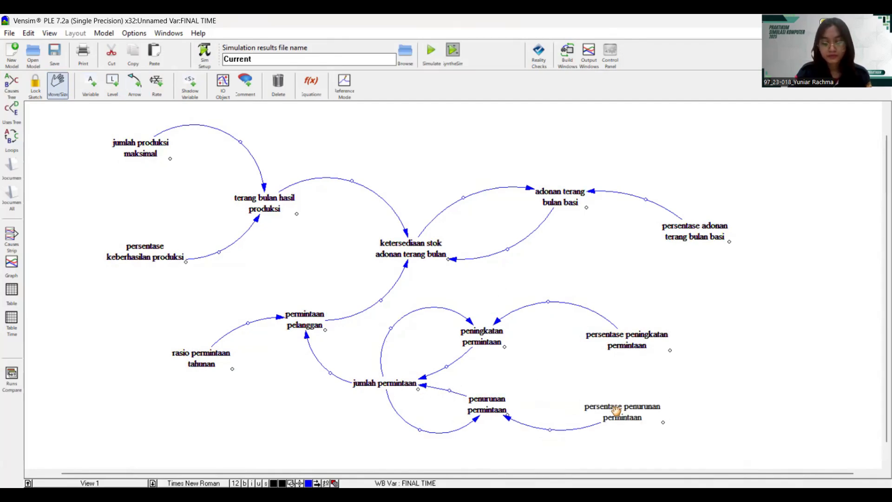
pyautogui.moveTo(549, 430); pyautogui.dragTo(553, 445)
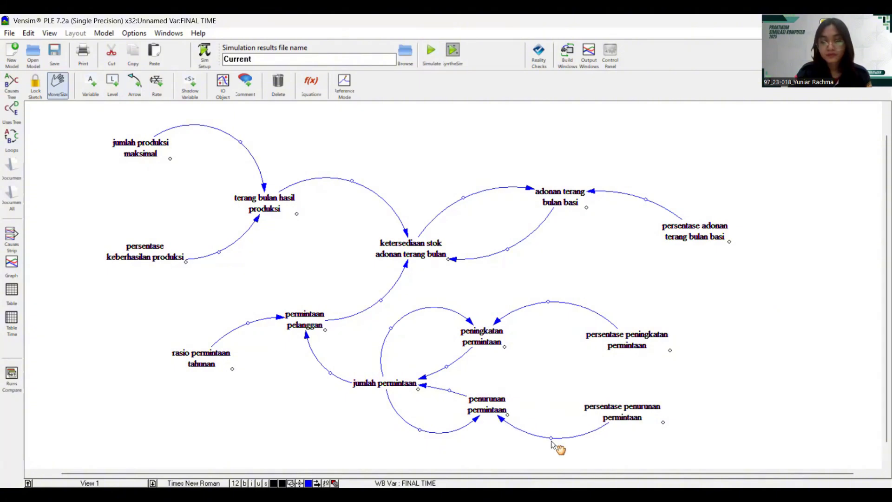
pyautogui.moveTo(602, 344); pyautogui.dragTo(584, 342)
pyautogui.moveTo(606, 412)
pyautogui.mouseDown()
pyautogui.moveTo(592, 403)
pyautogui.moveTo(599, 409)
pyautogui.mouseUp()
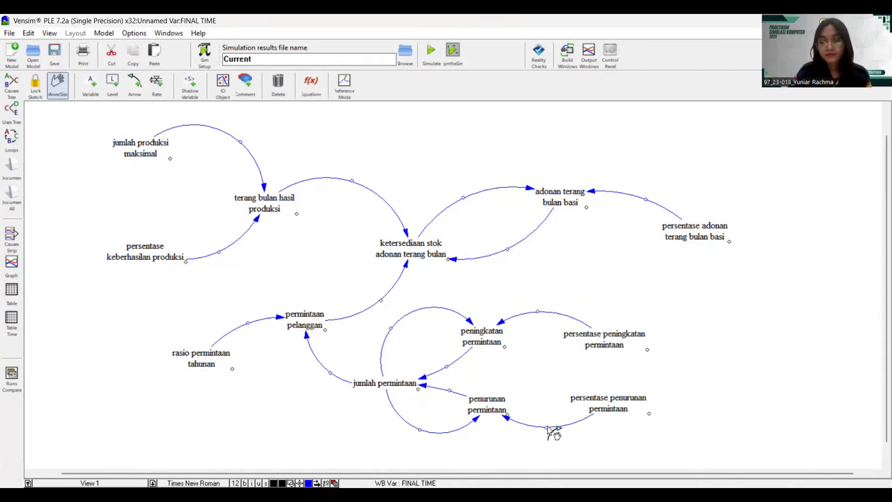
pyautogui.moveTo(547, 426); pyautogui.dragTo(546, 435)
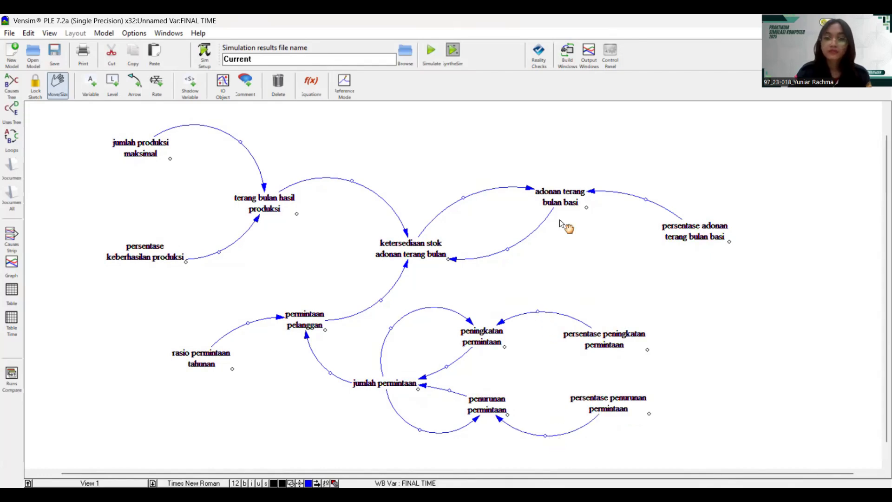
pyautogui.moveTo(697, 235); pyautogui.dragTo(673, 238)
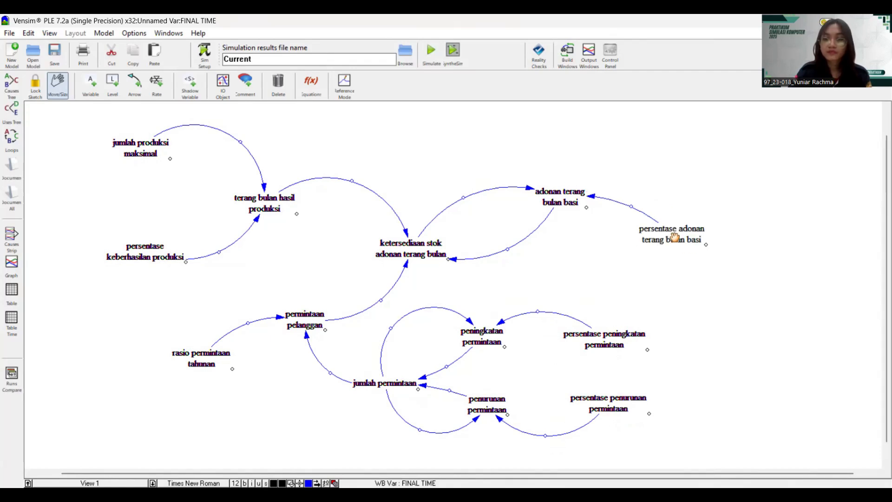
pyautogui.moveTo(632, 208); pyautogui.dragTo(649, 187)
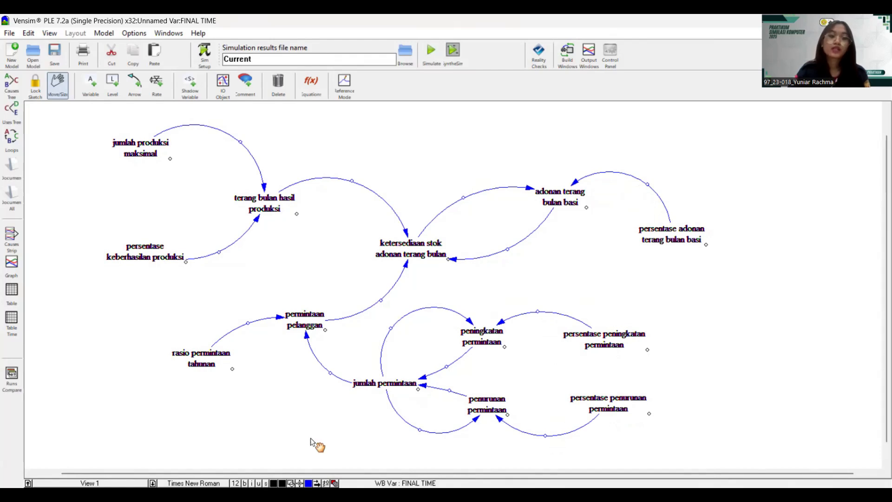
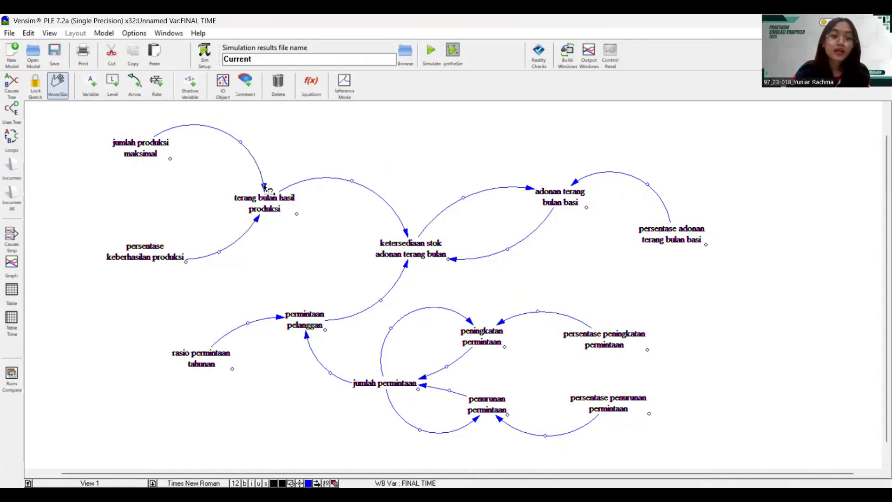
# - Give the arrow from jumlah produksi maksimal to terang bulan hasil produksi a + polarity
pyautogui.click(264, 186)
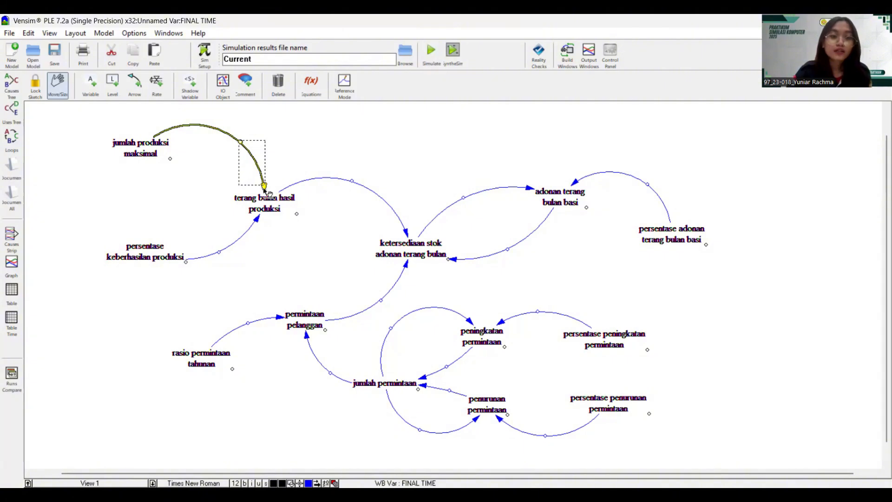
pyautogui.click(271, 186)
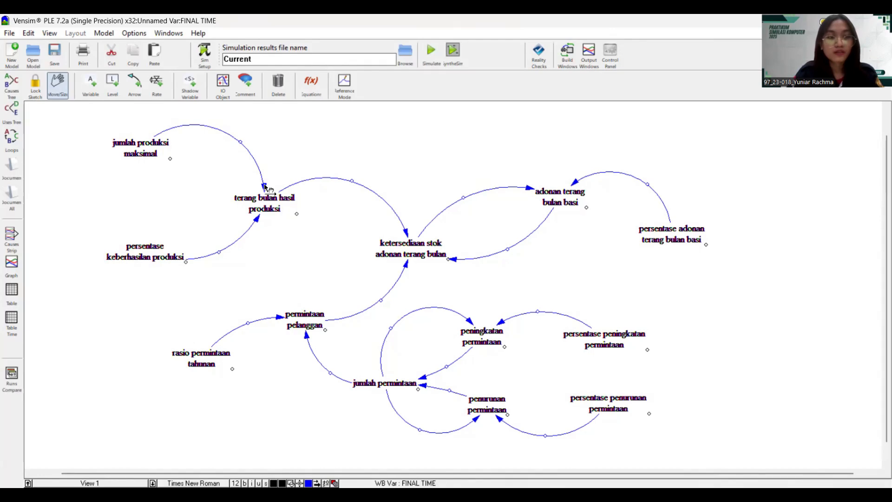
pyautogui.click(264, 186)
pyautogui.press('Delete')
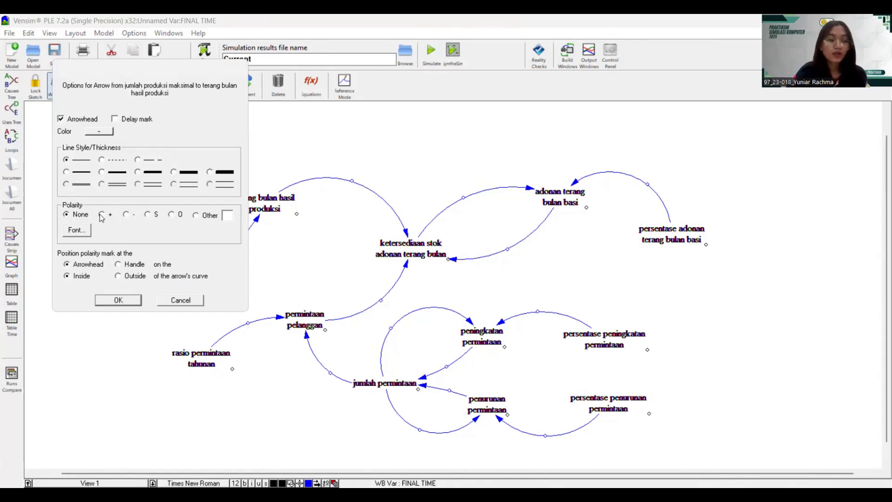
pyautogui.click(182, 300)
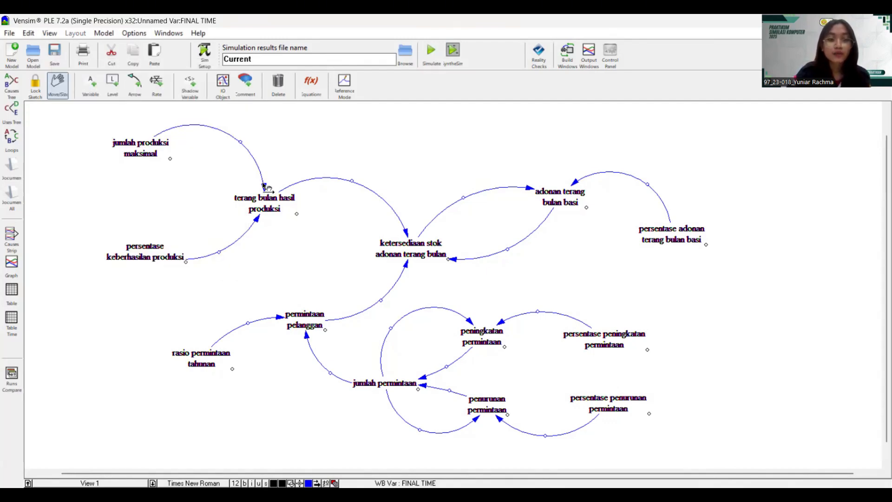
pyautogui.click(263, 184)
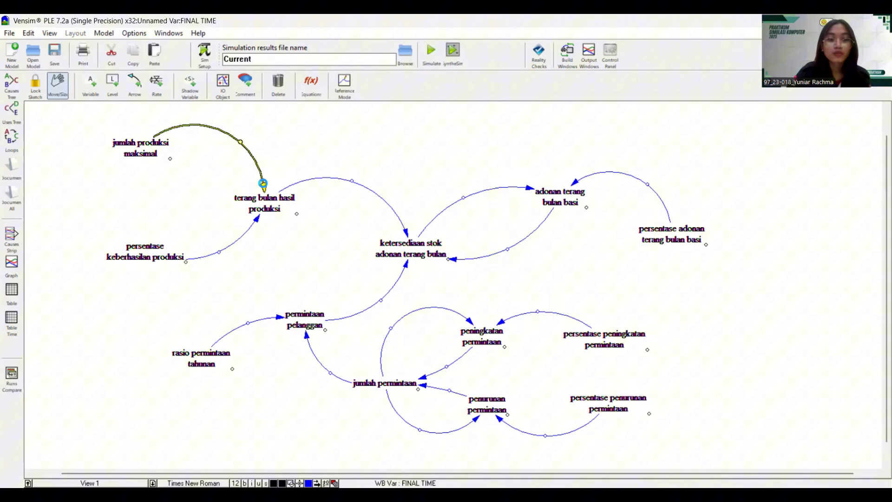
pyautogui.click(103, 216)
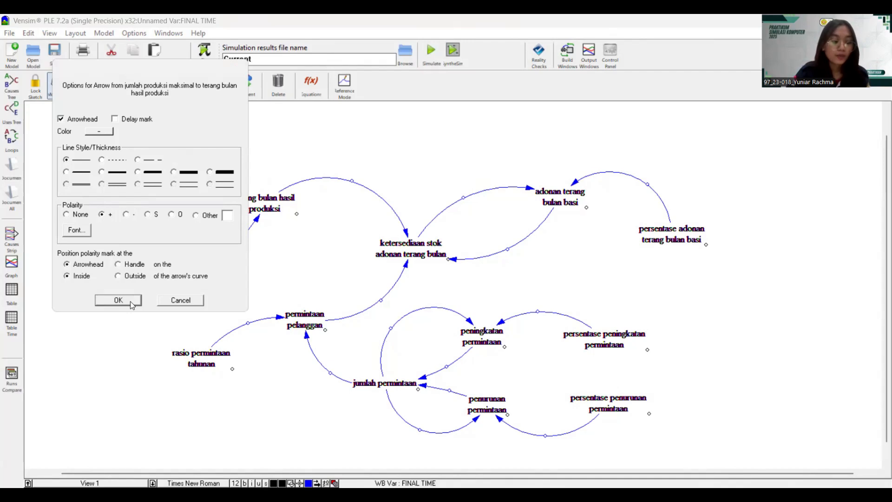
pyautogui.click(118, 300)
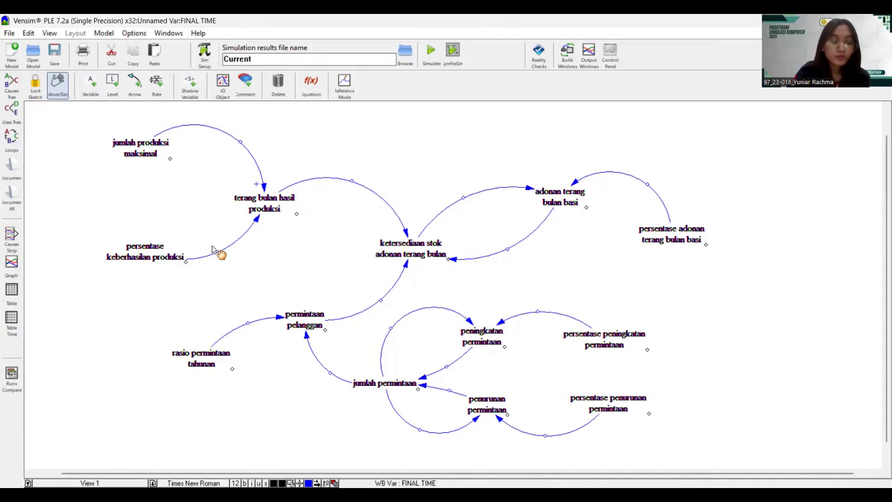
# - Mark the arrow from persentase keberhasilan produksi positive as well
pyautogui.click(258, 218)
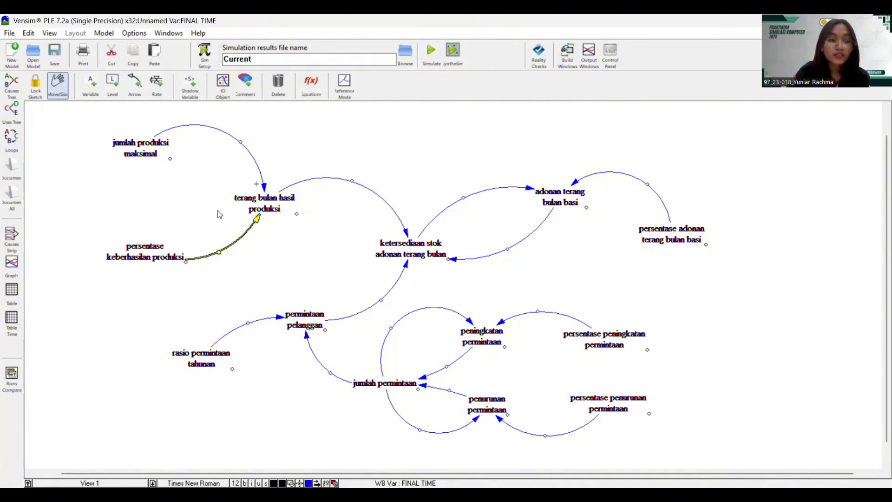
pyautogui.rightClick(105, 215)
pyautogui.click(131, 305)
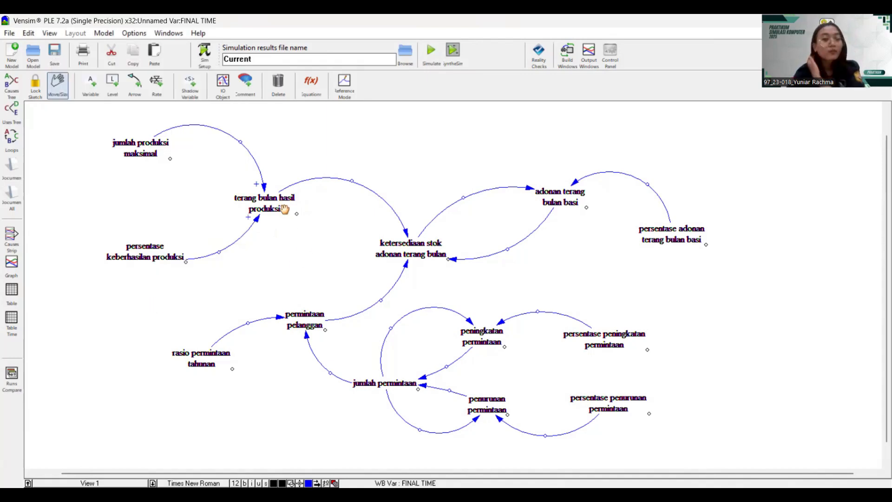
# - Set + polarity on the arrow into ketersediaan stok and on the arrow into adonan terang bulan basi
pyautogui.rightClick(407, 233)
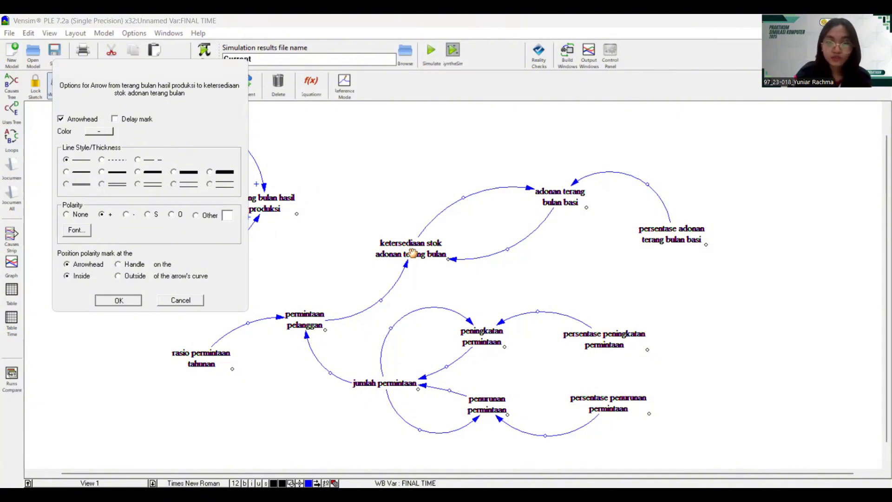
pyautogui.press('Return')
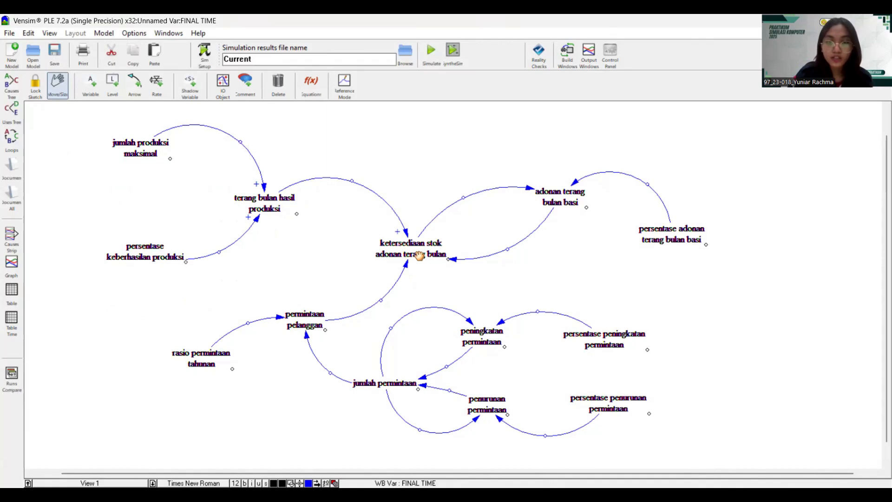
pyautogui.click(531, 187)
pyautogui.press('Delete')
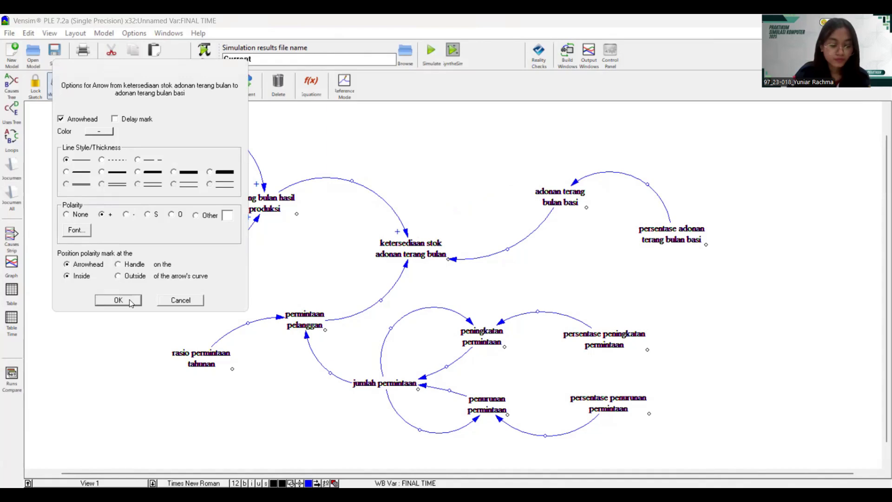
pyautogui.click(130, 303)
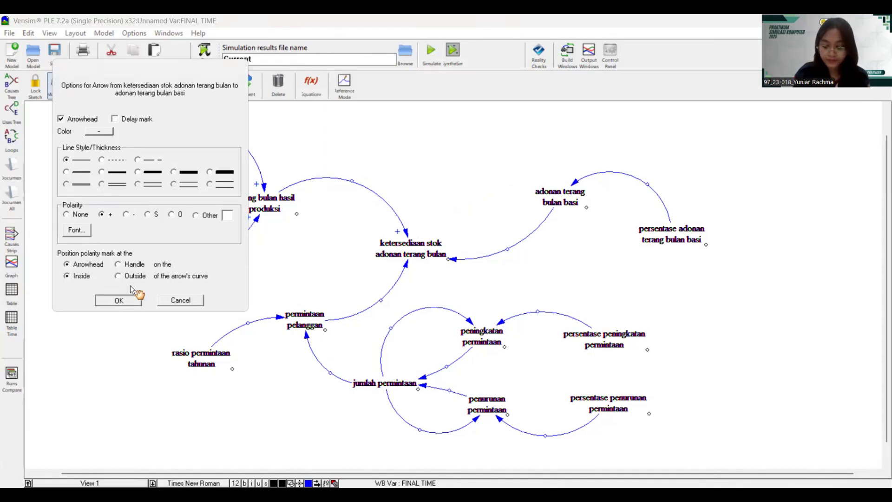
pyautogui.click(134, 301)
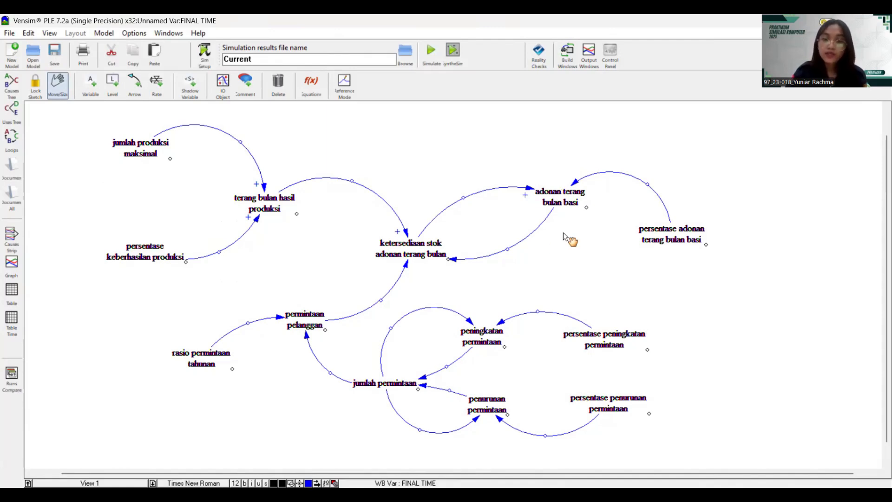
# - Mark adonan terang bulan basi→stock negative and persentase adonan terang bulan basi's arrow positive
pyautogui.click(455, 261)
pyautogui.rightClick(455, 261)
pyautogui.click(125, 214)
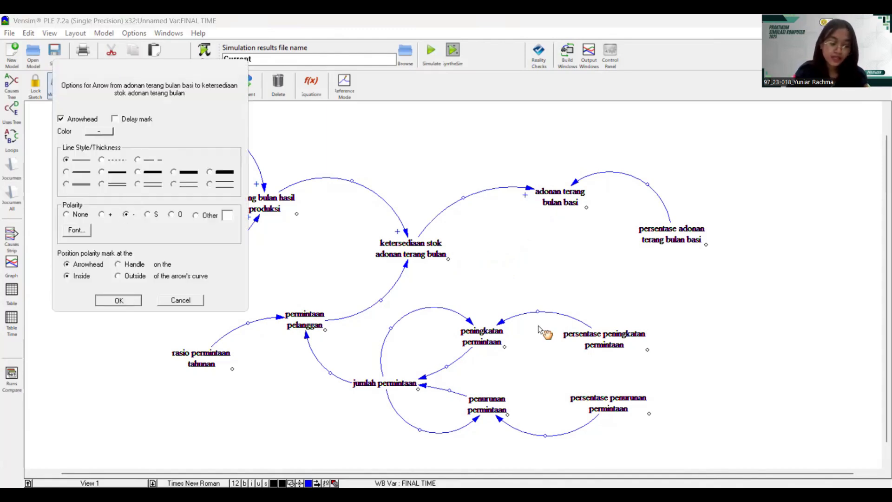
pyautogui.press('Return')
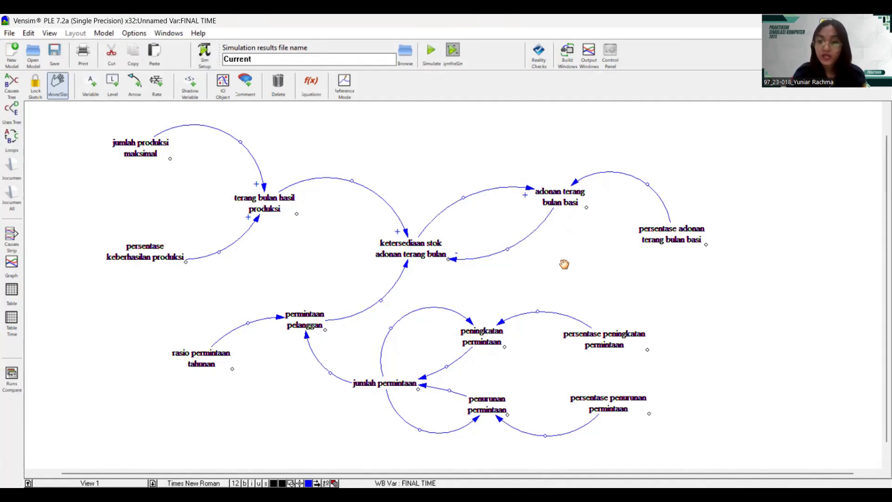
pyautogui.rightClick(576, 185)
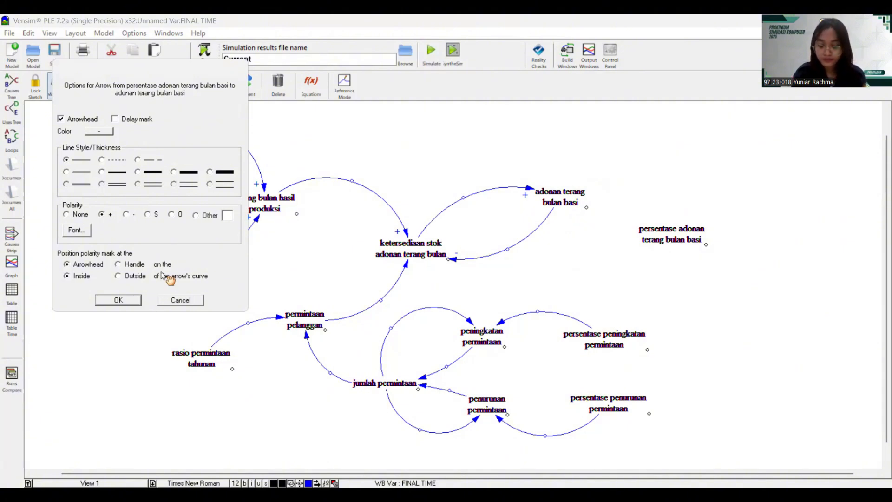
pyautogui.press('Return')
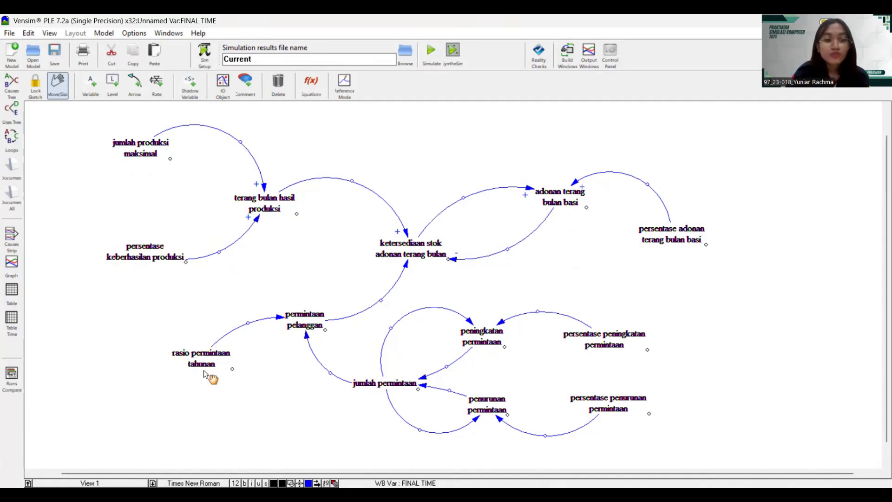
# - Give the rasio permintaan tahunan arrow a + polarity, dismissing the backup prompt
pyautogui.rightClick(280, 320)
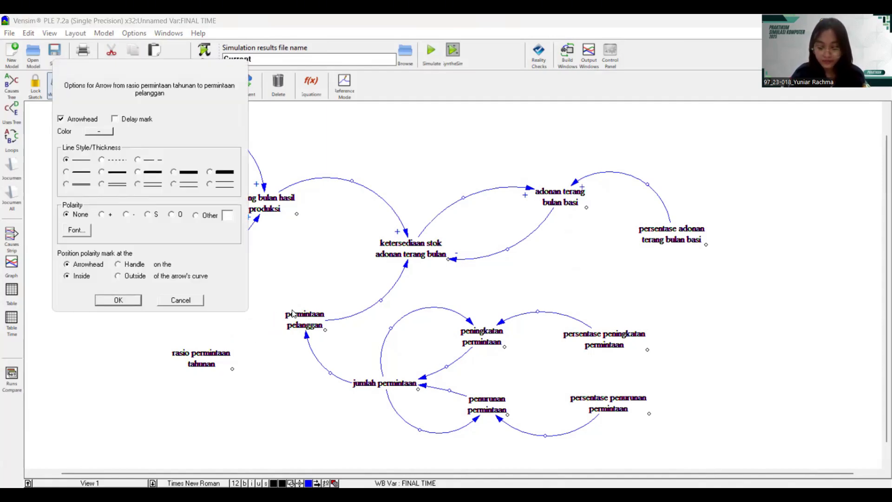
pyautogui.click(102, 215)
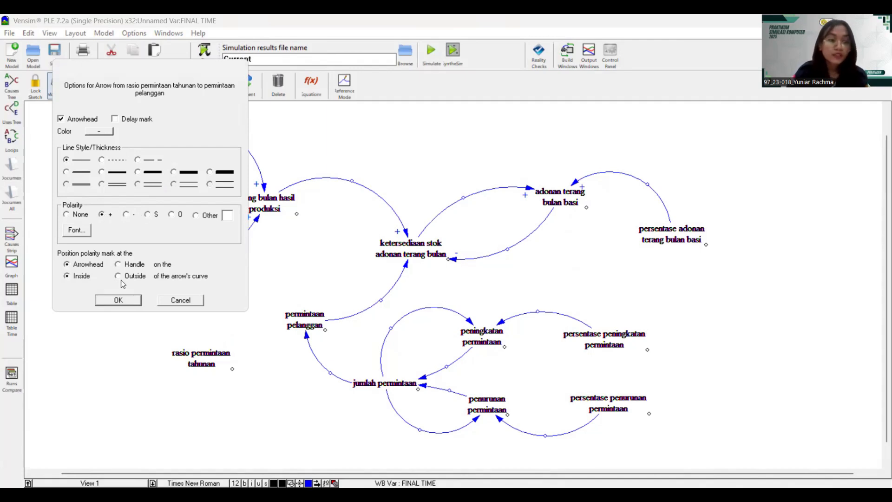
pyautogui.click(118, 299)
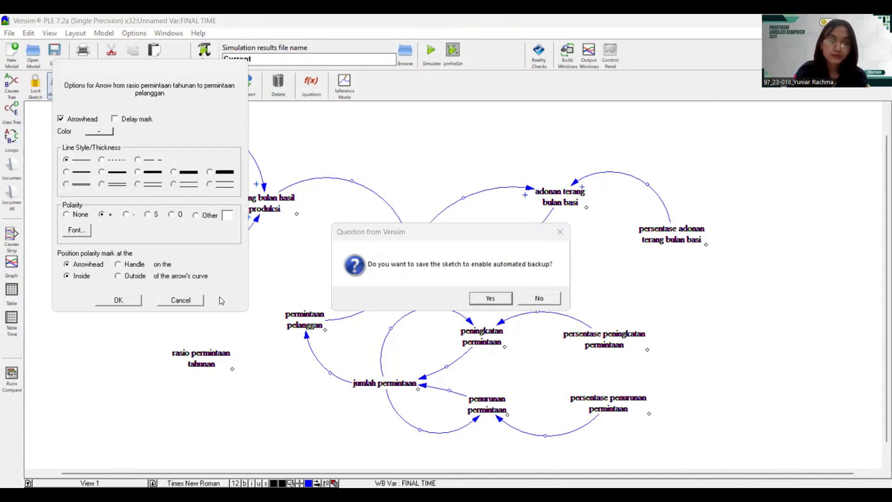
pyautogui.click(497, 300)
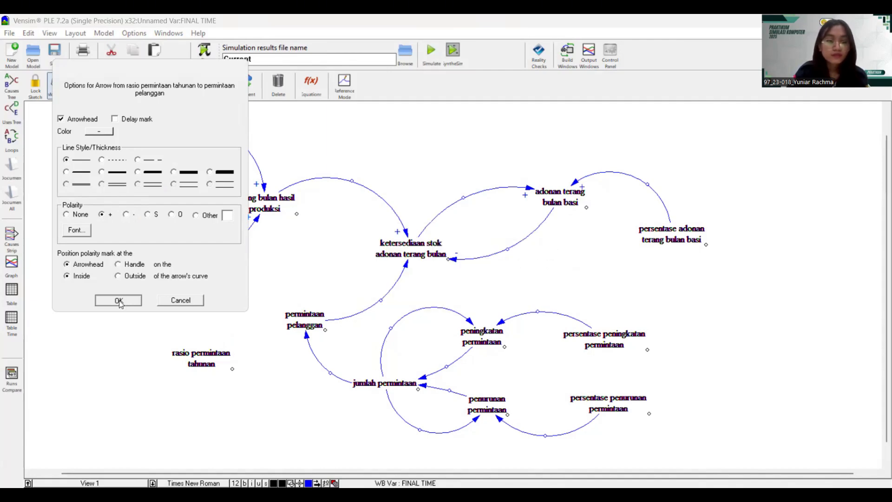
pyautogui.press('Return')
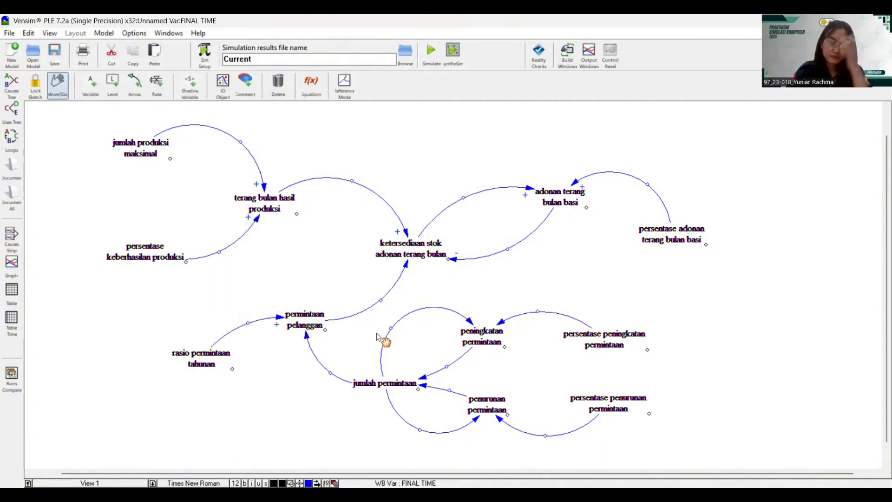
pyautogui.rightClick(407, 264)
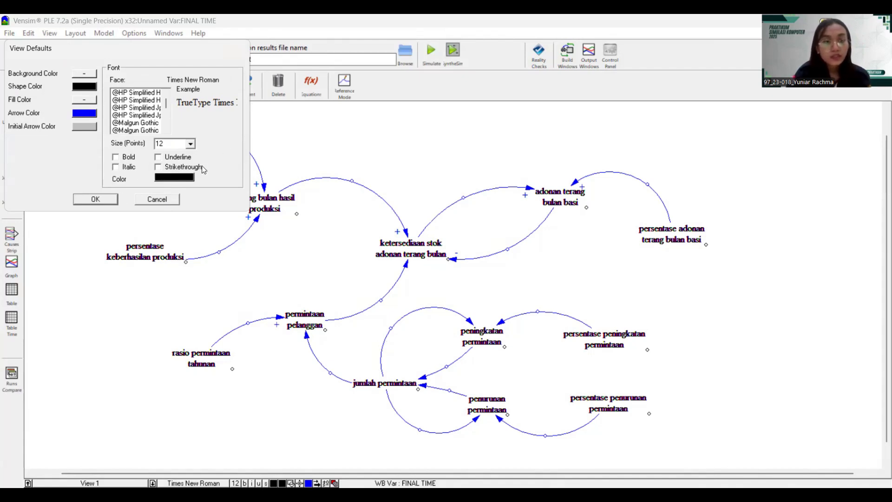
pyautogui.click(145, 199)
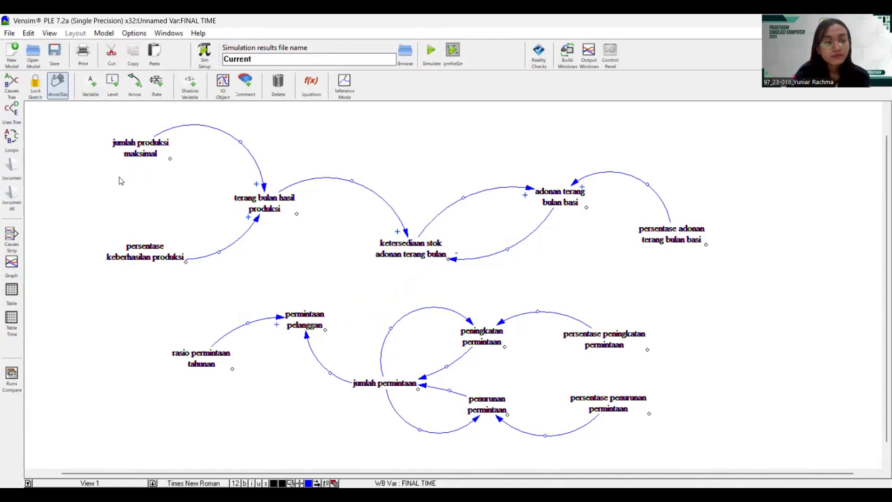
# - Mark permintaan pelanggan→stock negative and the jumlah permintaan arrow positive
pyautogui.rightClick(125, 218)
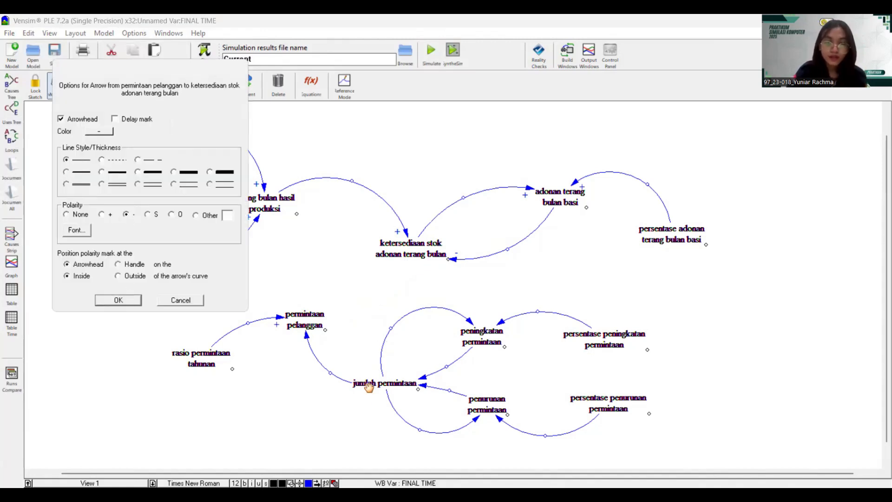
pyautogui.press('Return')
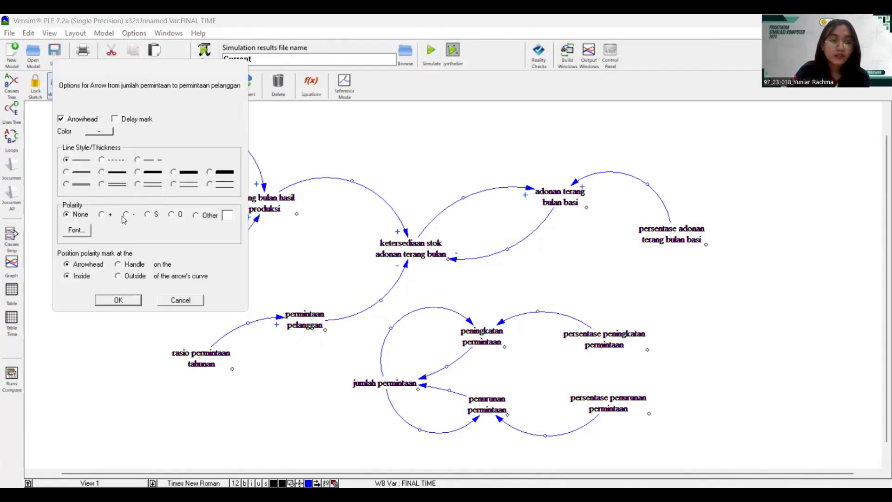
pyautogui.click(103, 215)
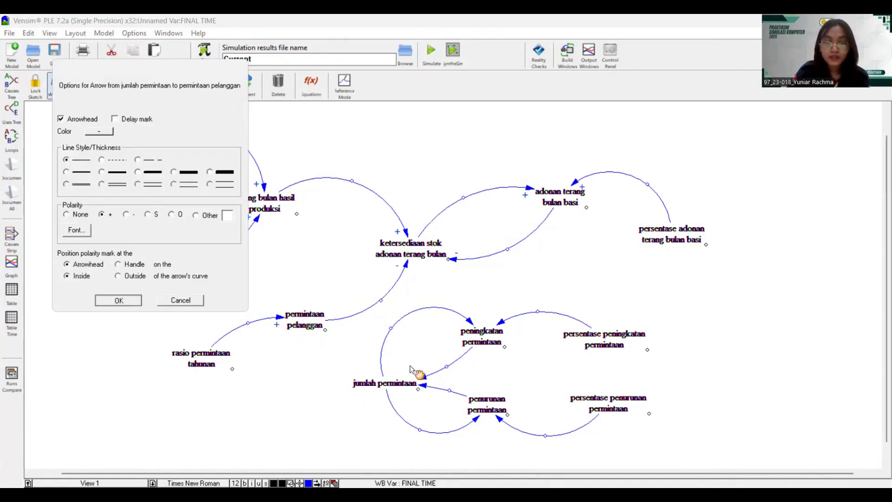
pyautogui.press('Return')
# - Set + polarity on the arrows into peningkatan permintaan and into jumlah permintaan
pyautogui.rightClick(471, 324)
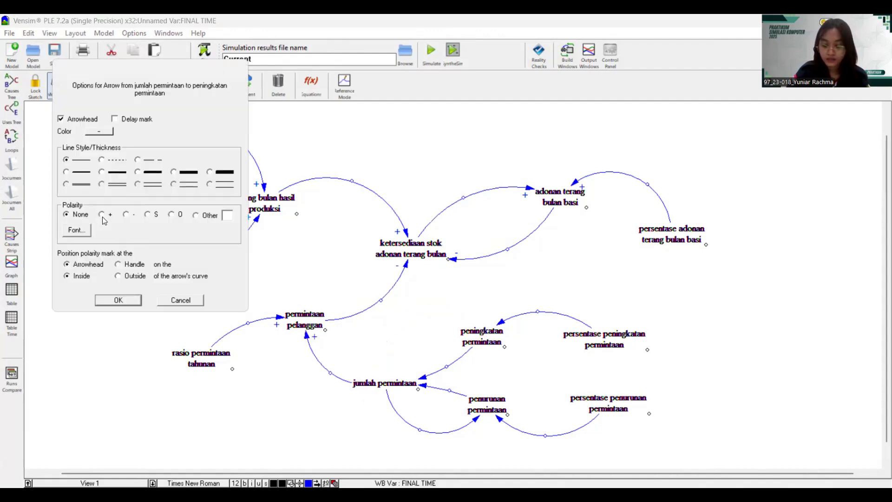
pyautogui.click(103, 215)
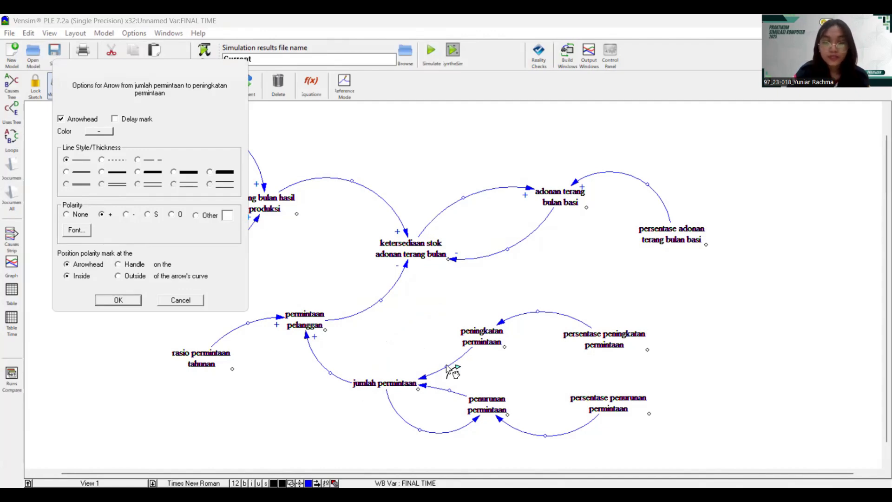
pyautogui.press('Return')
pyautogui.rightClick(424, 377)
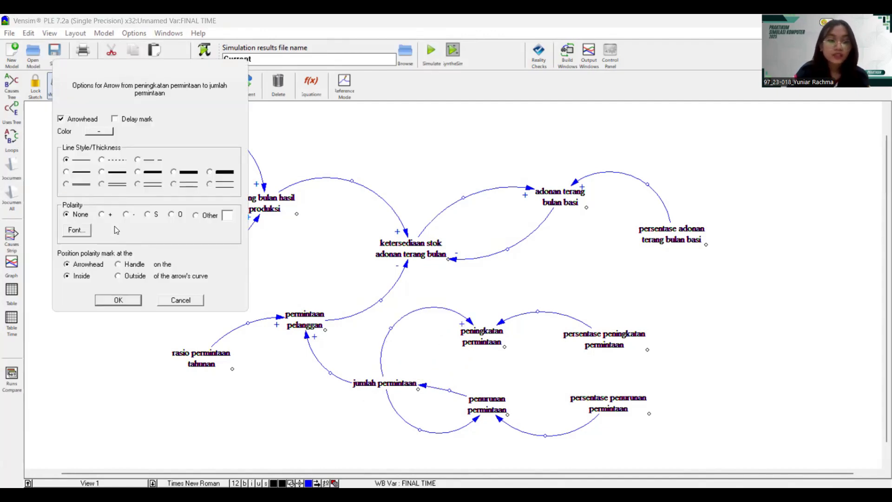
pyautogui.click(103, 215)
pyautogui.click(118, 300)
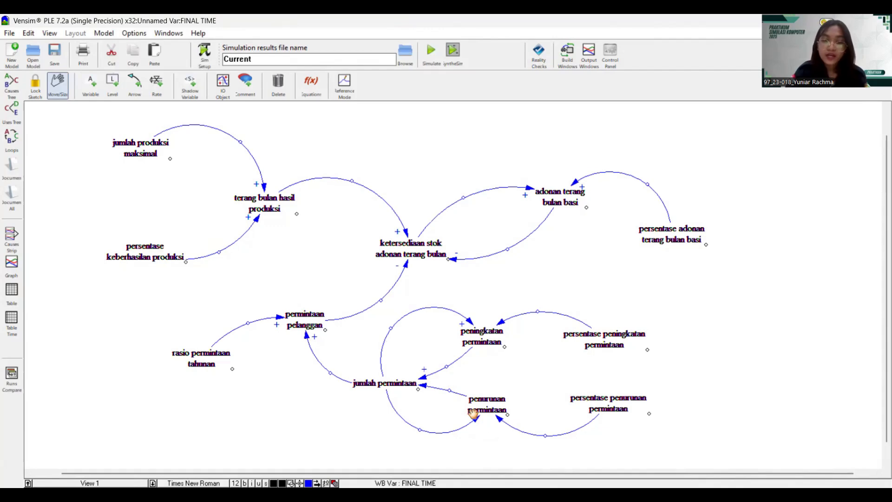
# - Mark jumlah permintaan→penurunan permintaan positive and penurunan permintaan→jumlah permintaan negative
pyautogui.click(476, 420)
pyautogui.press('Delete')
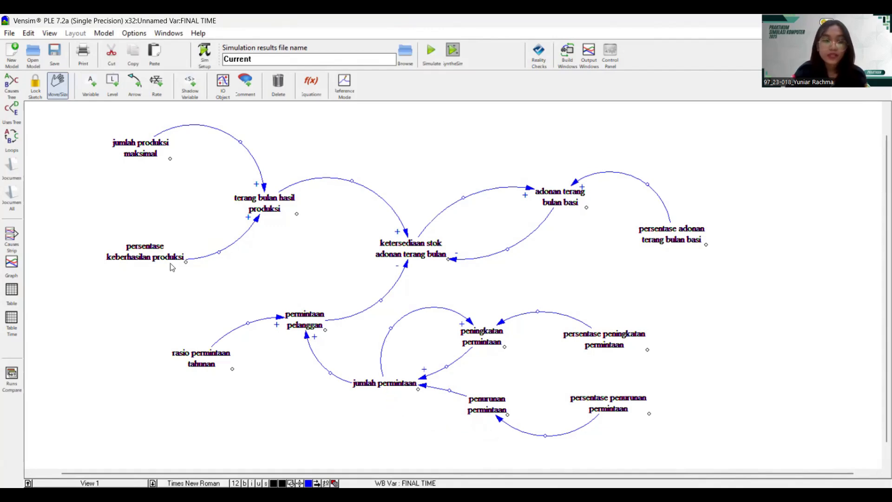
pyautogui.click(103, 214)
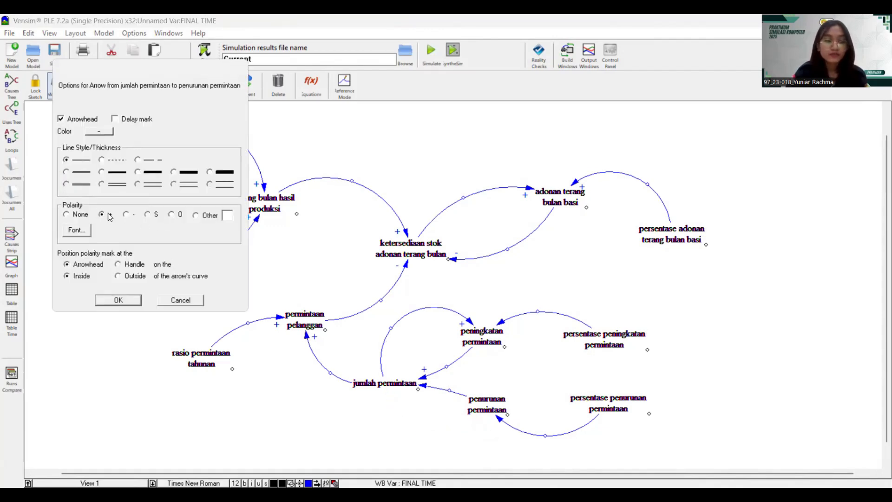
pyautogui.click(118, 300)
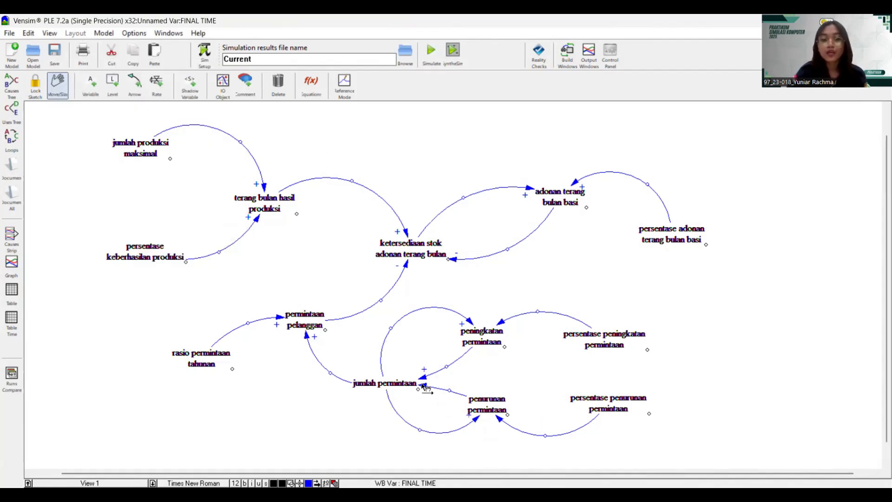
pyautogui.rightClick(422, 385)
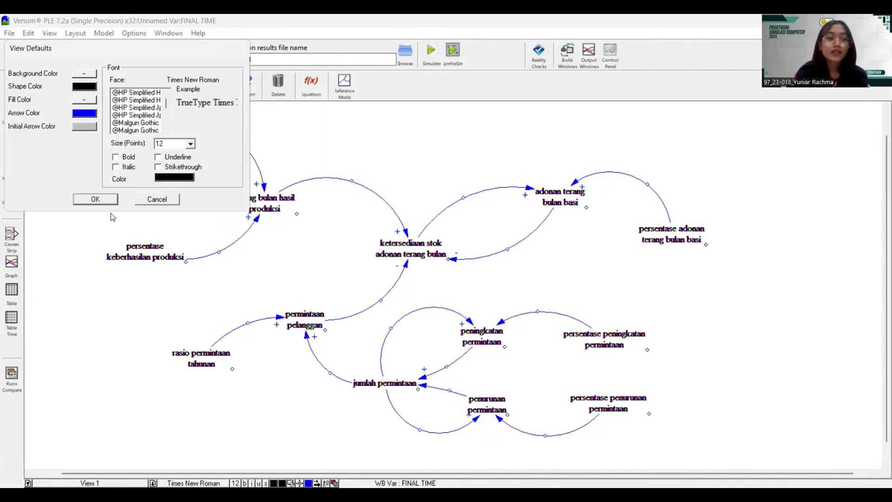
pyautogui.click(156, 200)
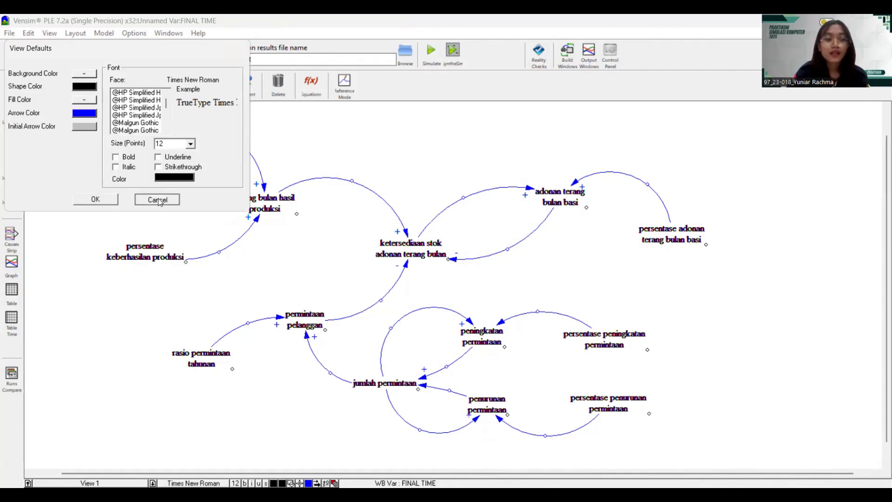
pyautogui.rightClick(422, 384)
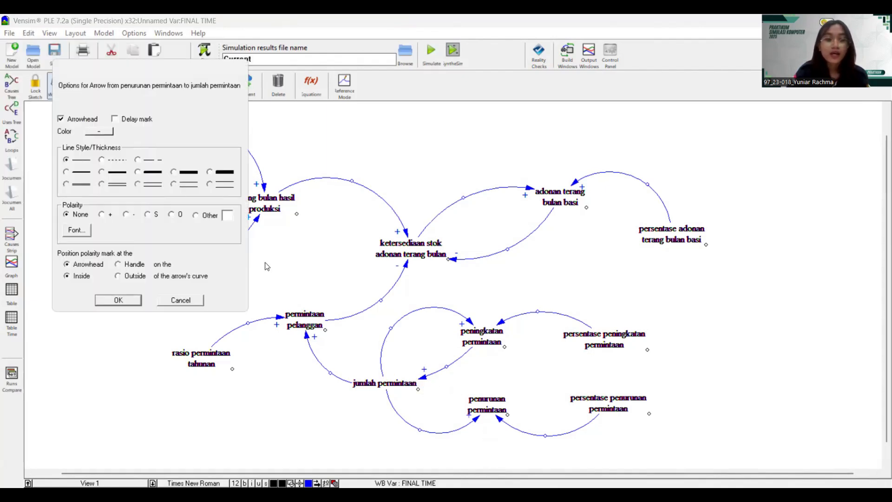
pyautogui.click(126, 215)
pyautogui.click(132, 303)
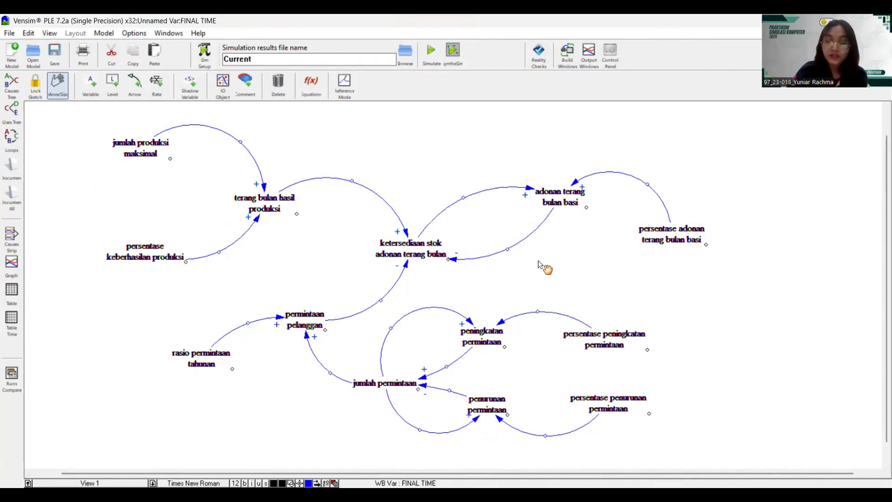
# - Give both persentase permintaan arrows + polarity and bend the lower demand arrows further down
pyautogui.click(502, 323)
pyautogui.press('Delete')
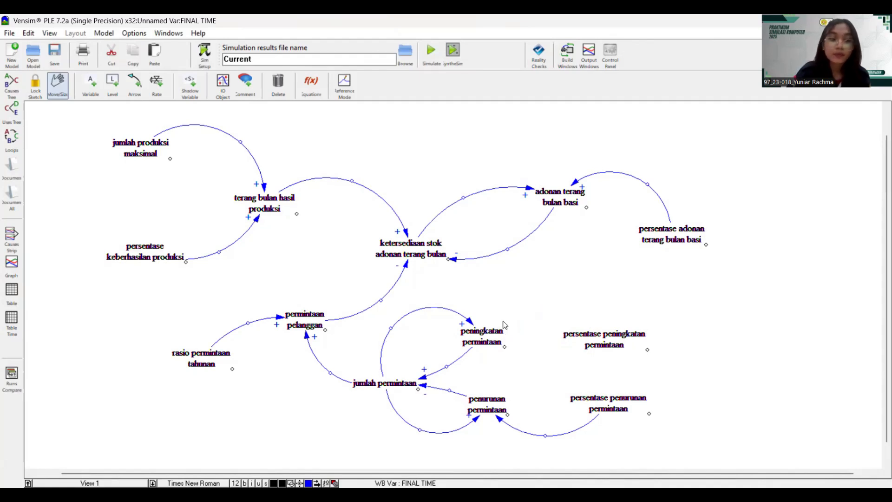
pyautogui.click(103, 214)
pyautogui.click(122, 301)
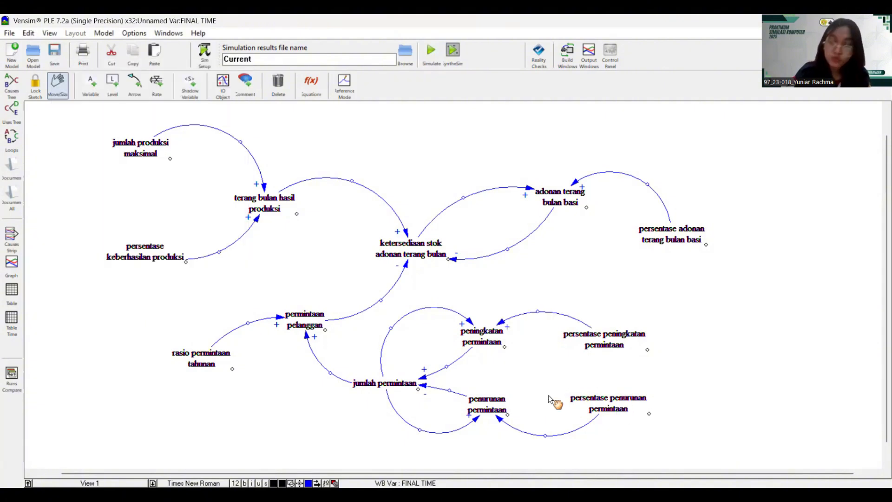
pyautogui.rightClick(498, 418)
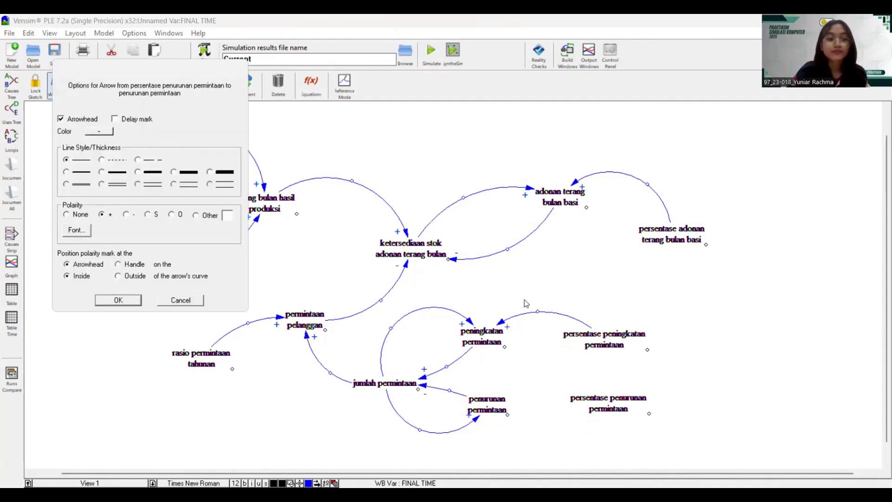
pyautogui.click(118, 300)
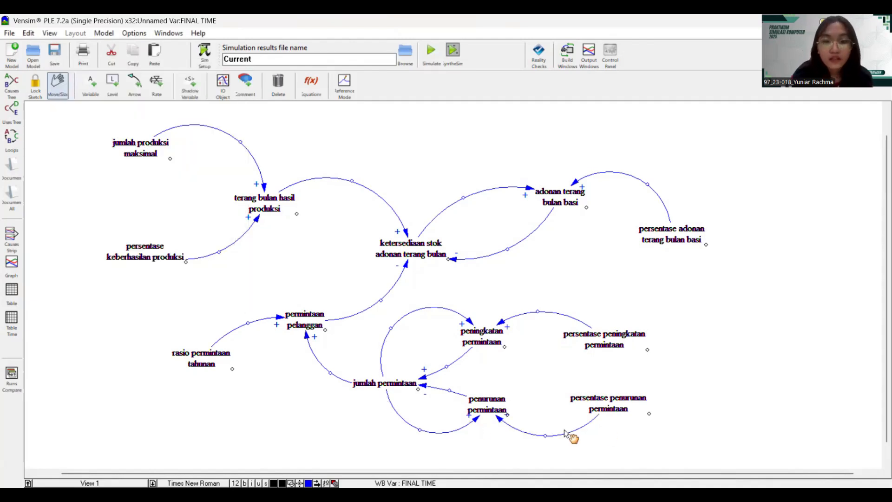
pyautogui.moveTo(545, 437); pyautogui.dragTo(544, 451)
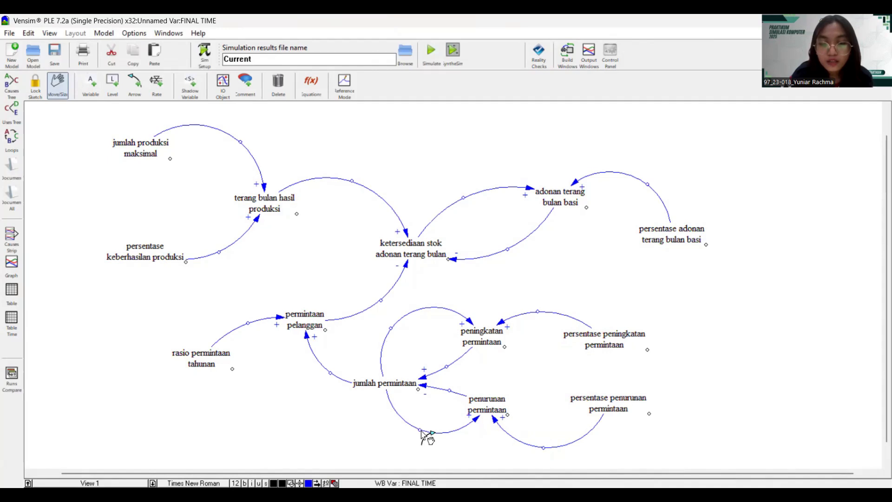
pyautogui.moveTo(421, 430); pyautogui.dragTo(422, 441)
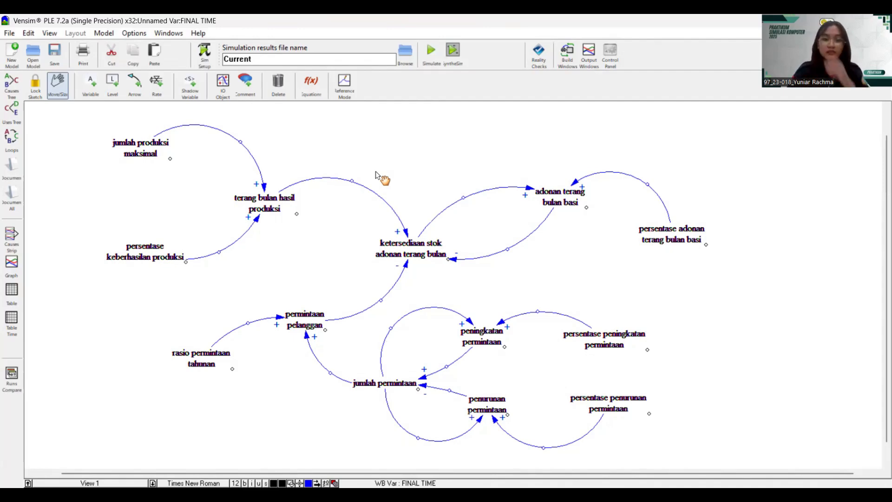
pyautogui.scroll(-2, 775, 285)
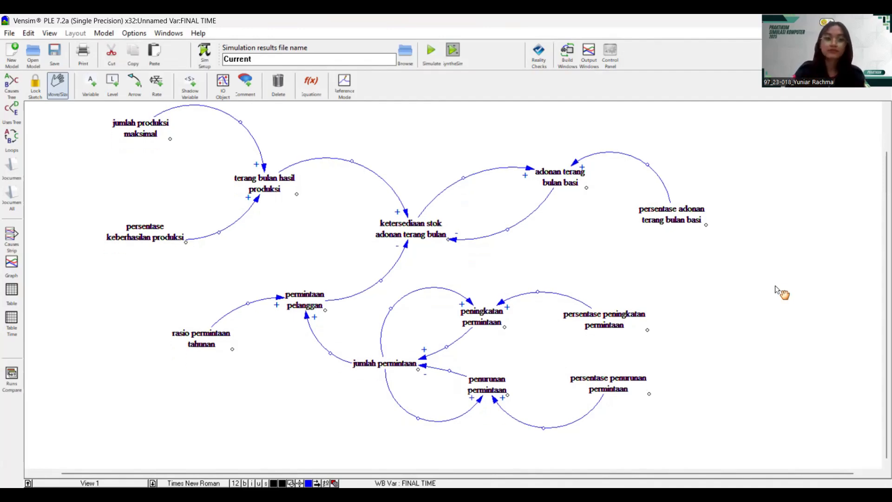
pyautogui.scroll(1, 775, 285)
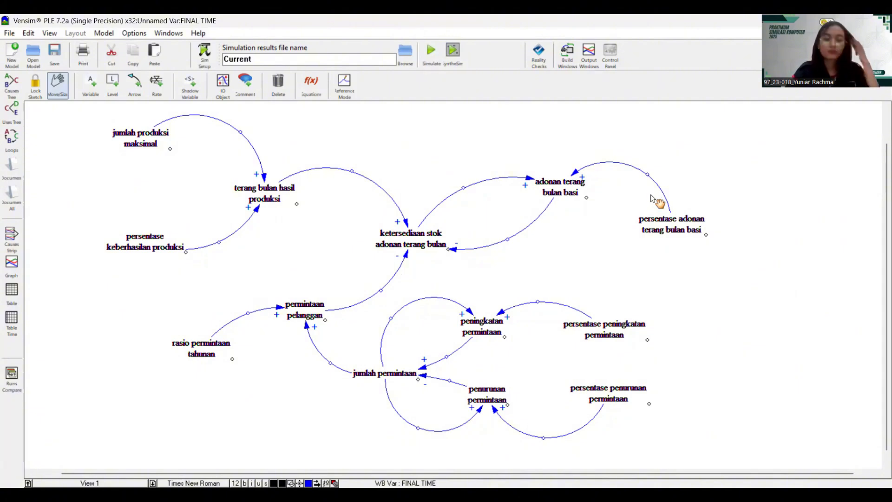
pyautogui.scroll(1, 655, 251)
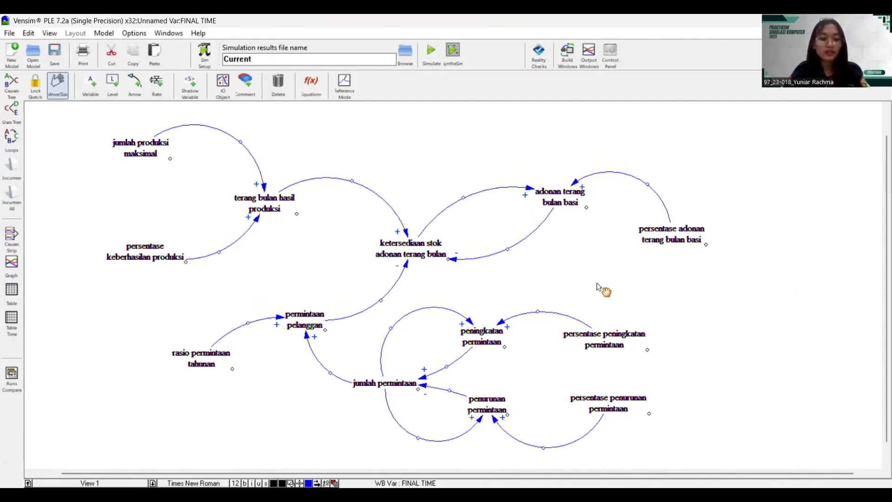
# - Set the default arrow colour to yellow in View Defaults, then recheck the setting
pyautogui.hotkey('ctrl', 'a')
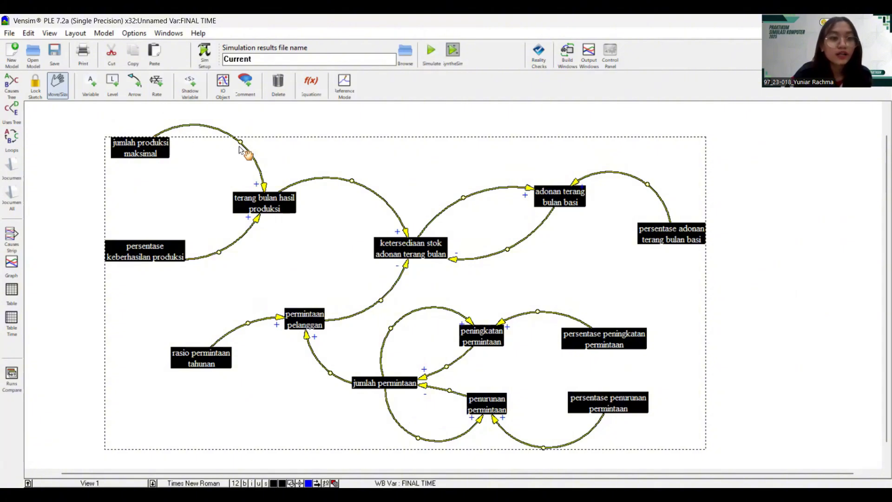
pyautogui.click(265, 181)
pyautogui.rightClick(266, 181)
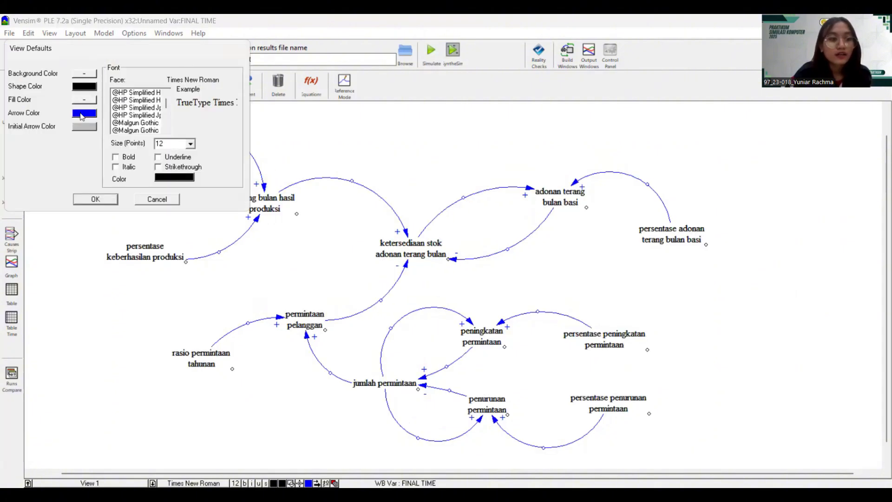
pyautogui.click(84, 113)
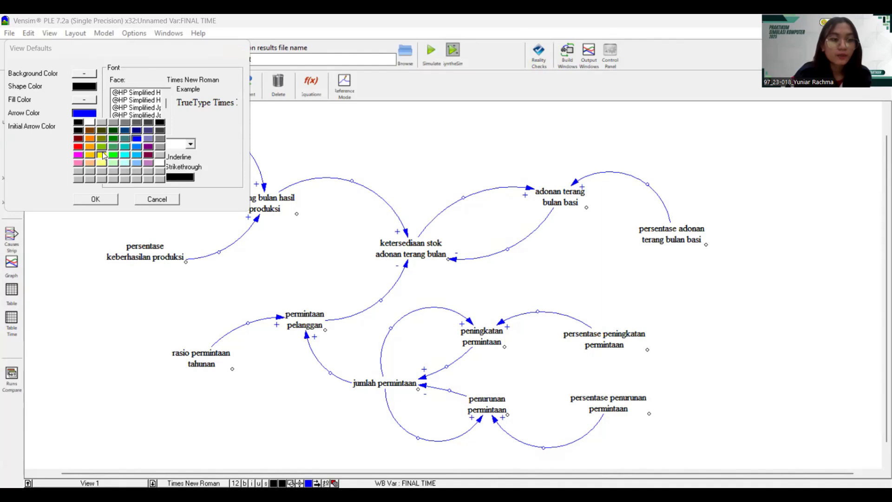
pyautogui.click(102, 154)
pyautogui.click(95, 199)
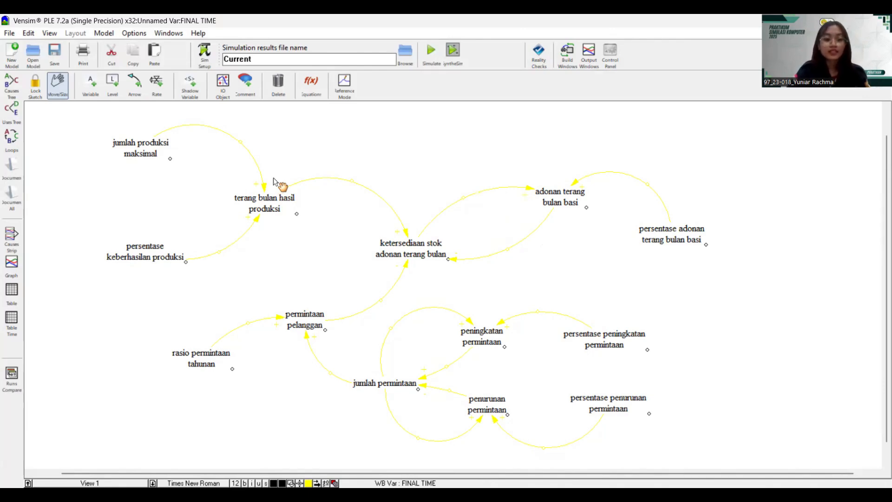
pyautogui.hotkey('ctrl', 'a')
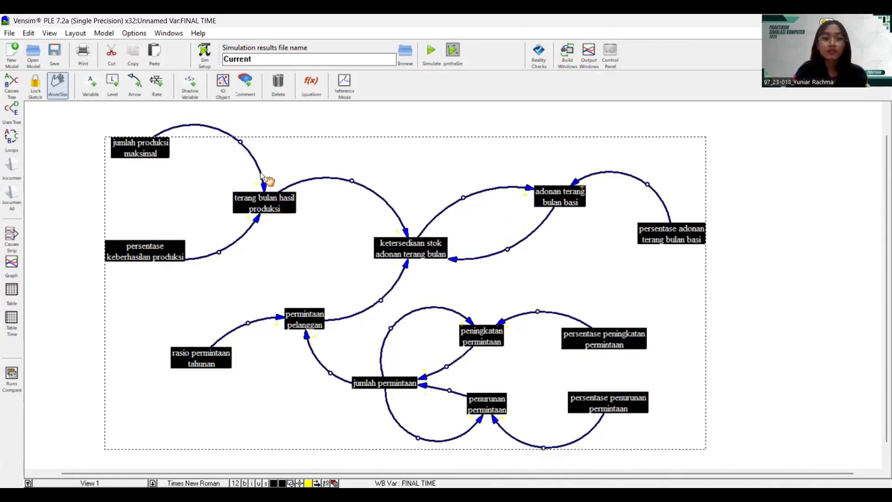
pyautogui.hotkey('ctrl', 'c')
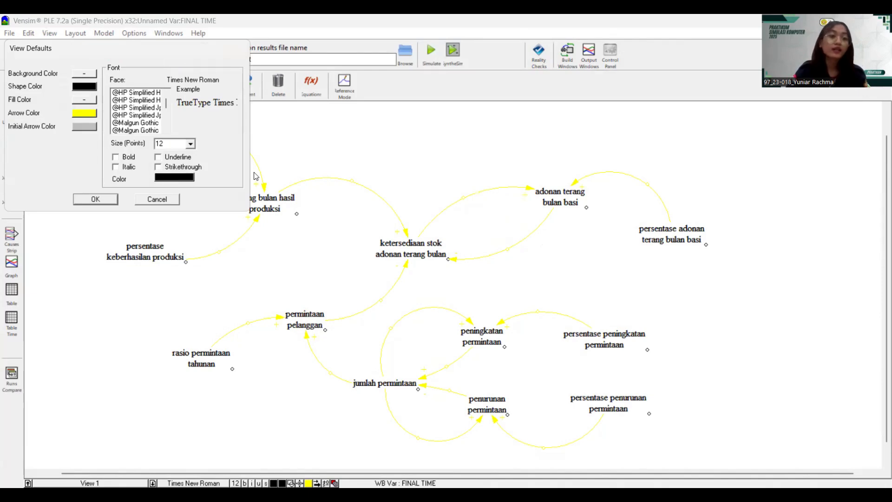
pyautogui.click(87, 115)
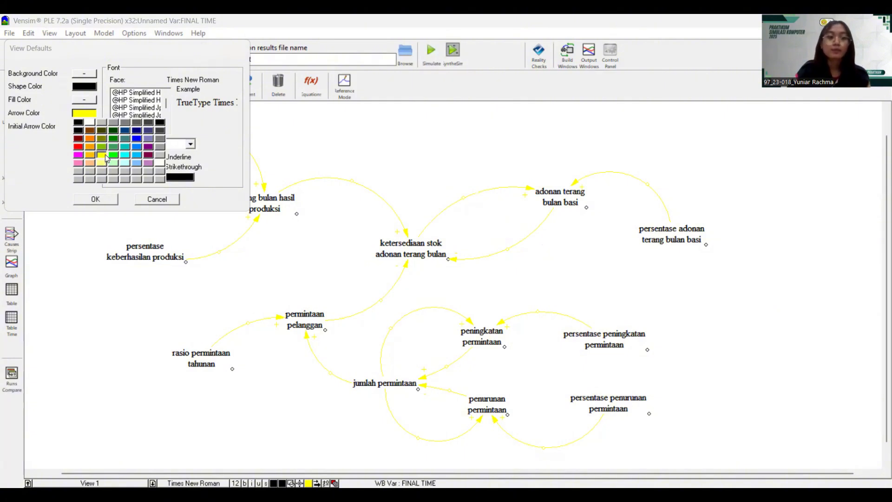
pyautogui.click(111, 203)
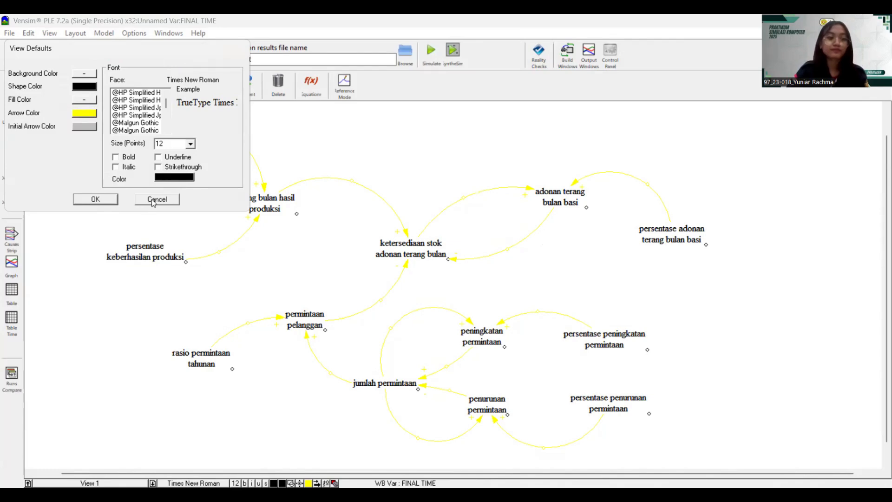
pyautogui.click(115, 201)
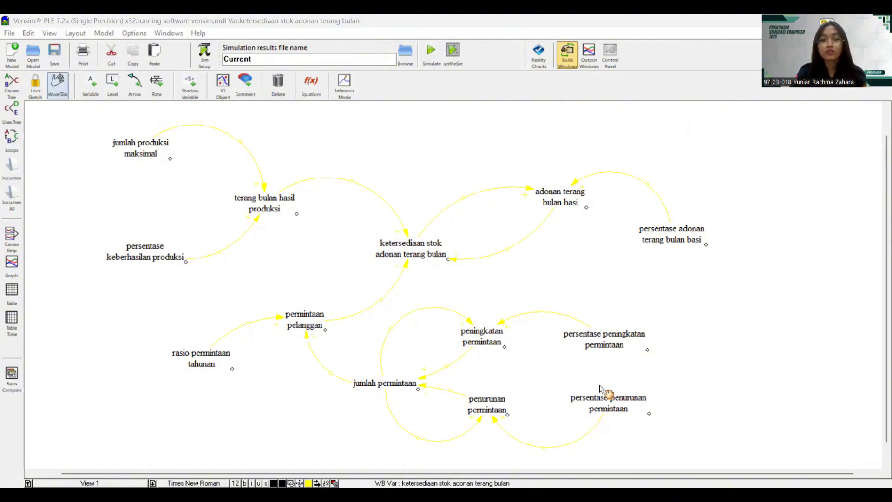
# - Display the Causes Tree for ketersediaan stok adonan terang bulan and move its window lower
pyautogui.click(440, 259)
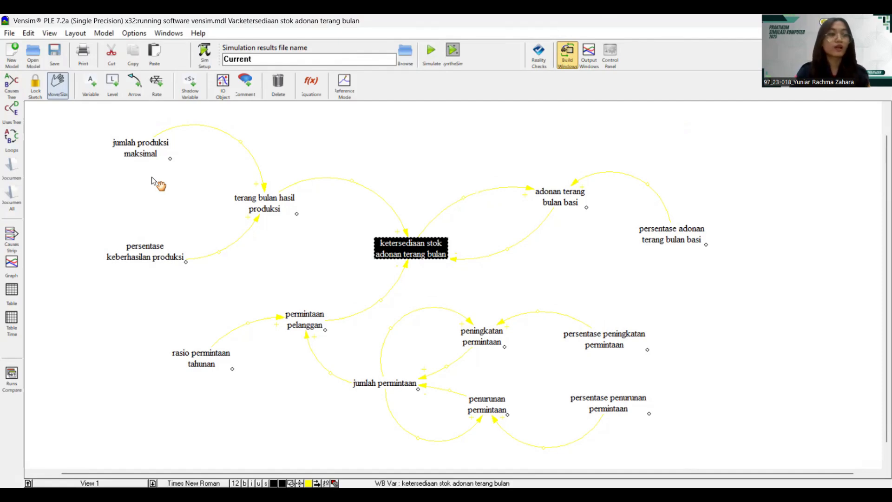
pyautogui.click(20, 95)
pyautogui.moveTo(413, 96); pyautogui.dragTo(413, 129)
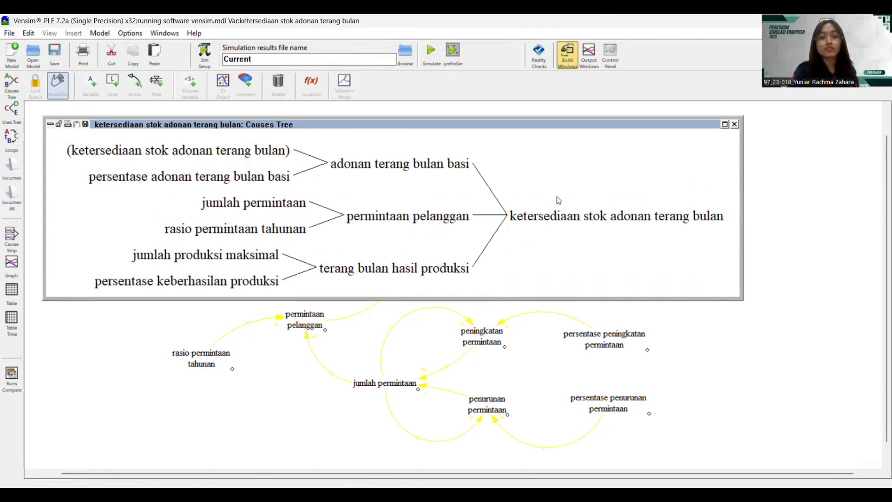